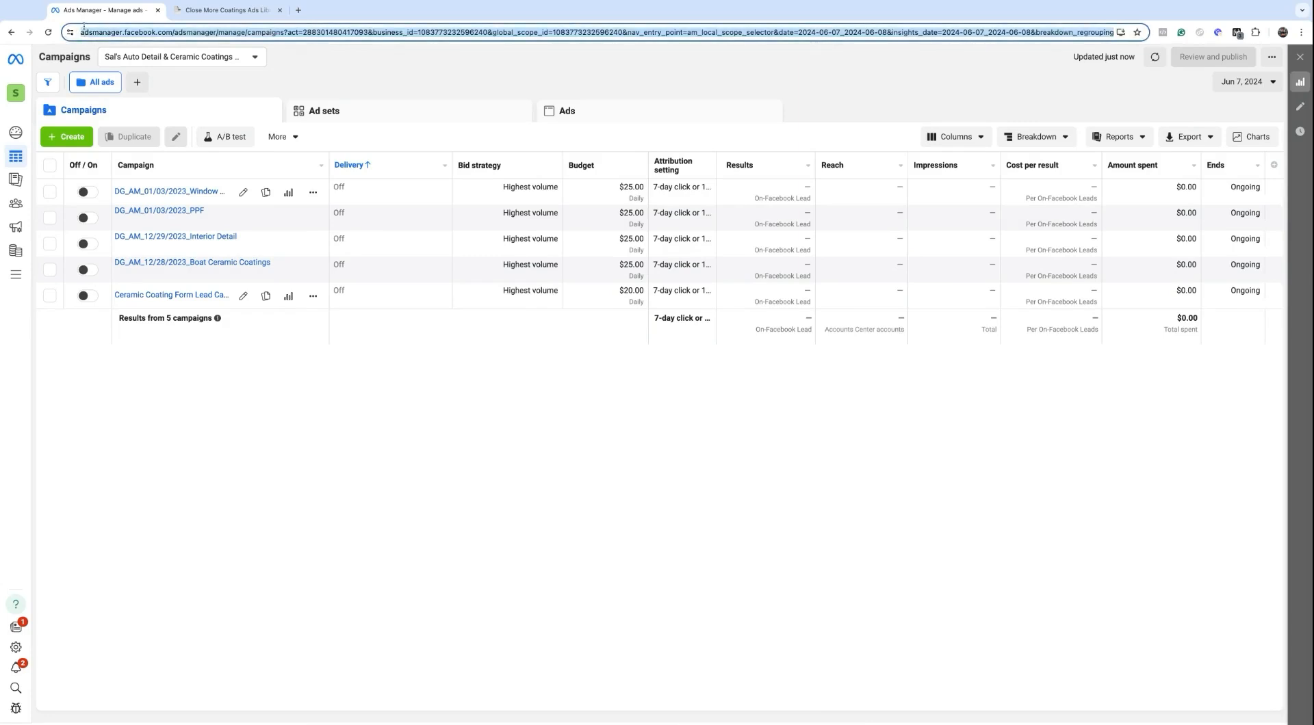
Step: Go to the Ads Manager home page by pasting its domain into the browser address
left_click(109, 32)
left_click_drag(106, 34, 195, 38)
key("super+c")
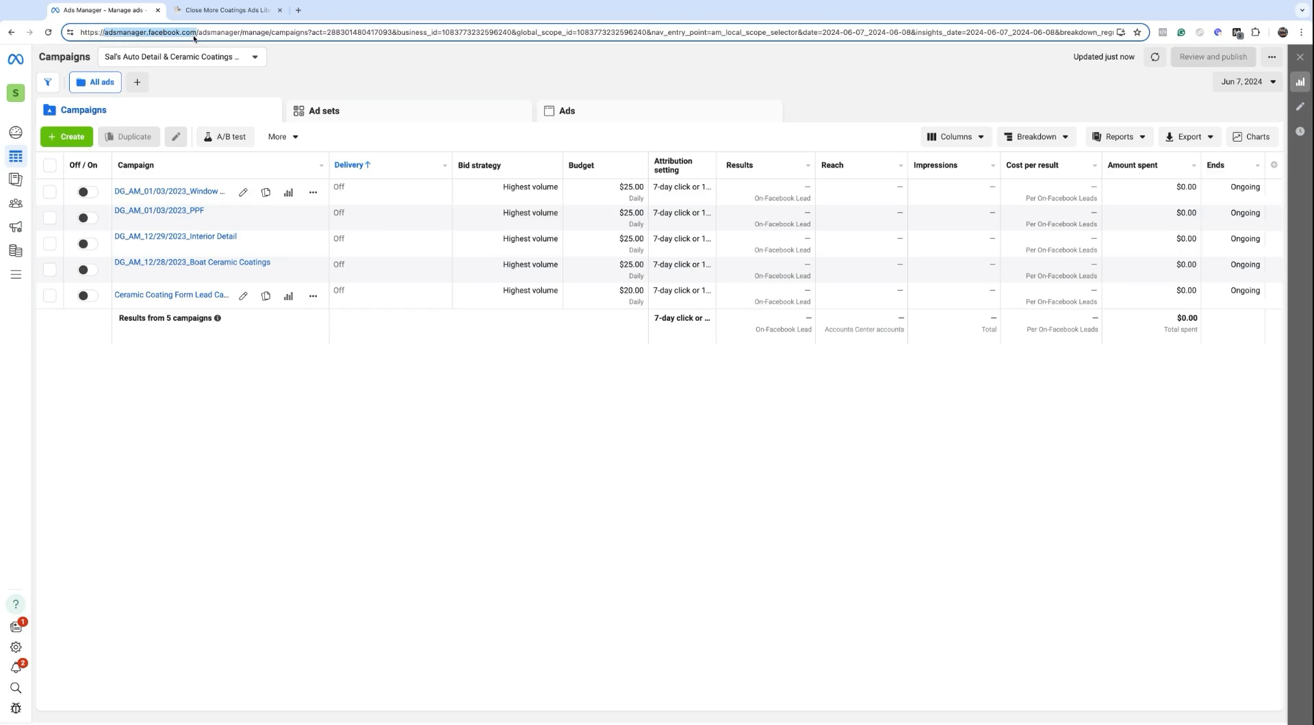
triple_click(181, 33)
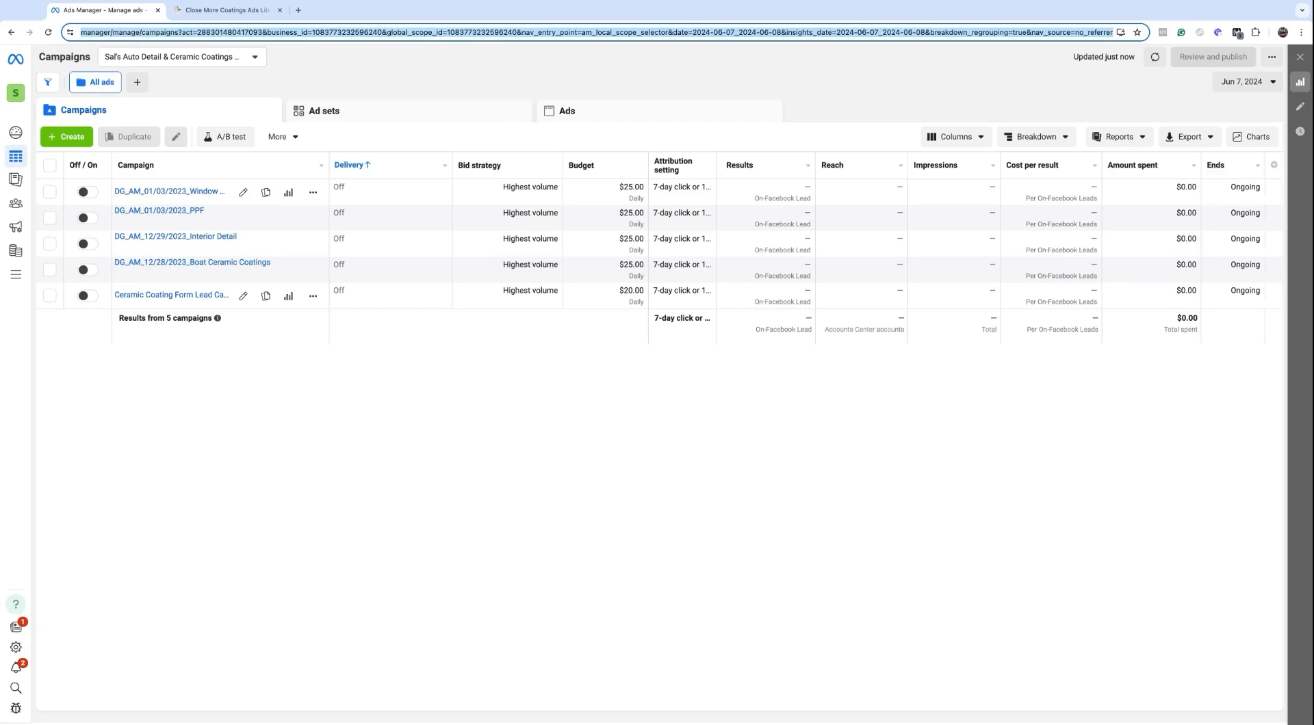
key("super+v")
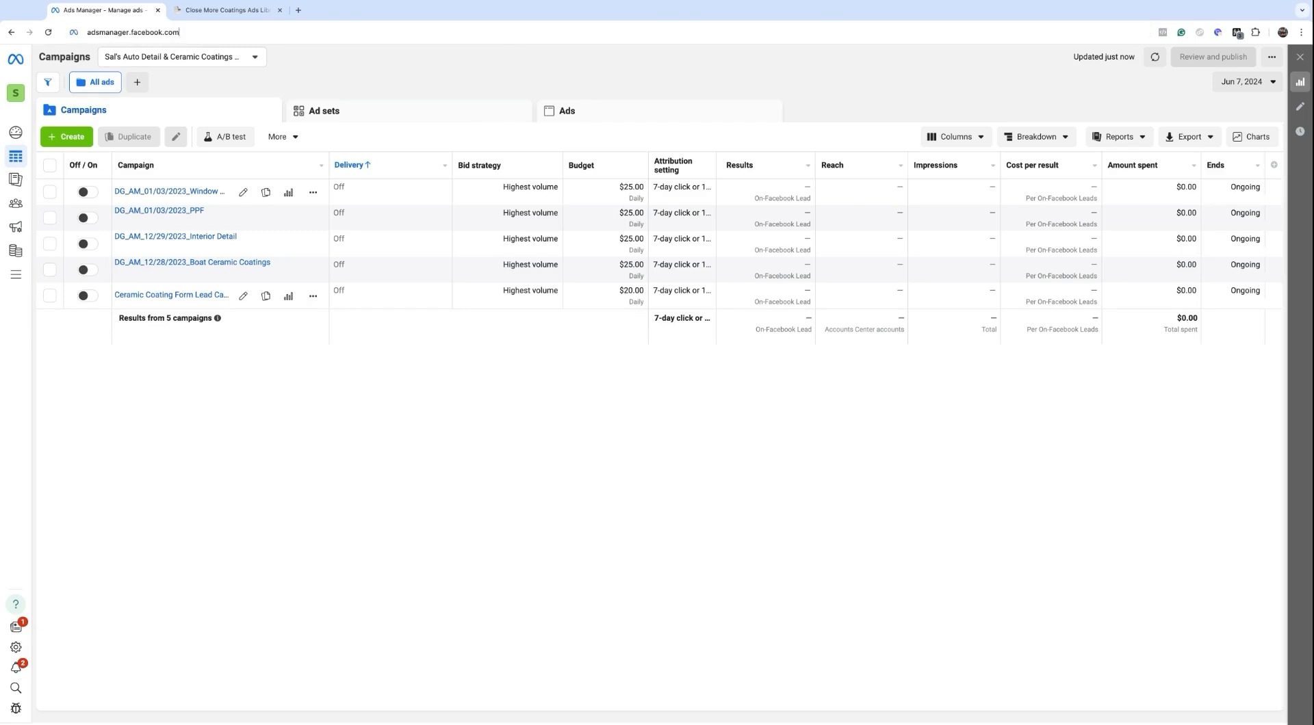
key("Return")
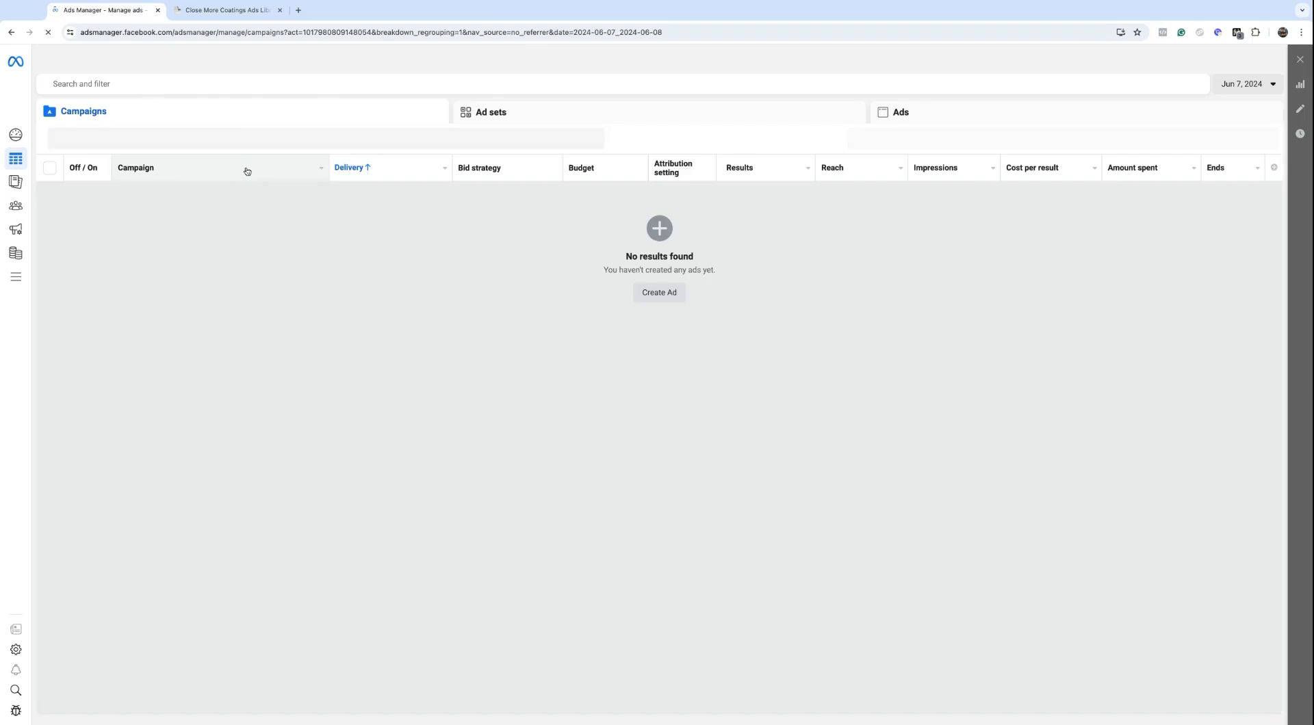
Step: Switch to the auto detailing business ad account
left_click(179, 58)
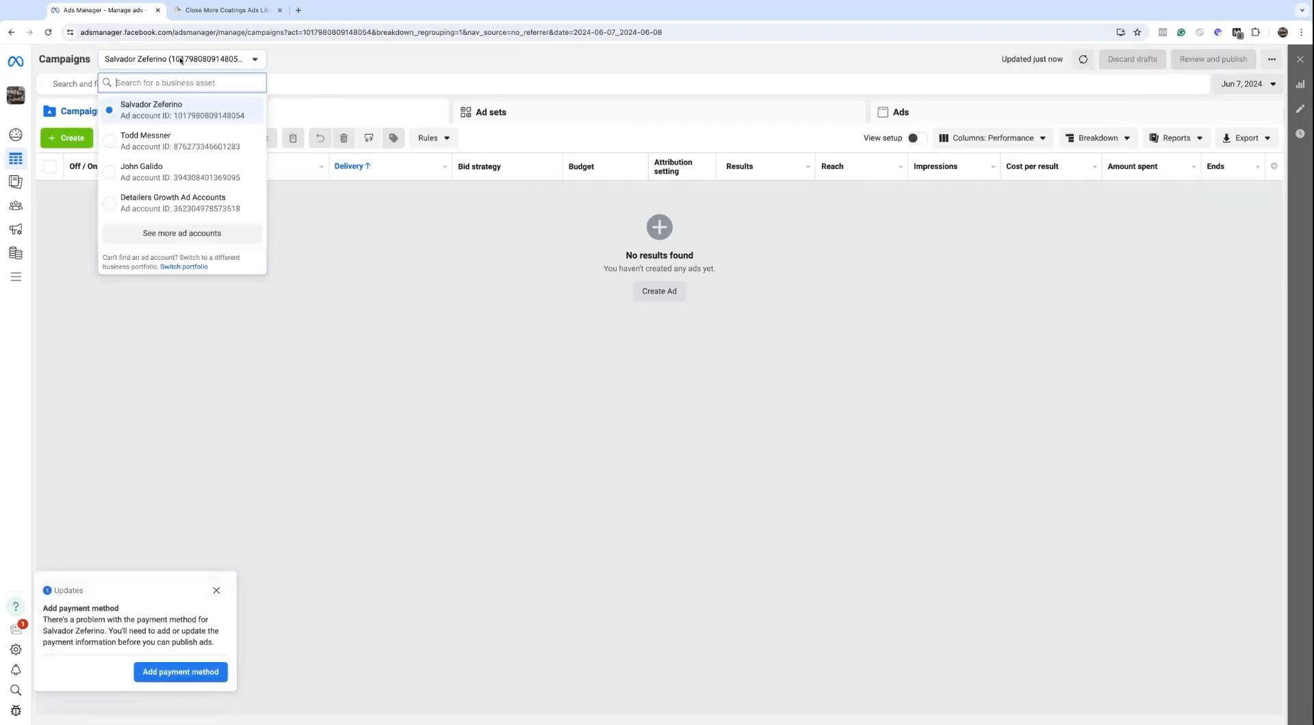
type("sal")
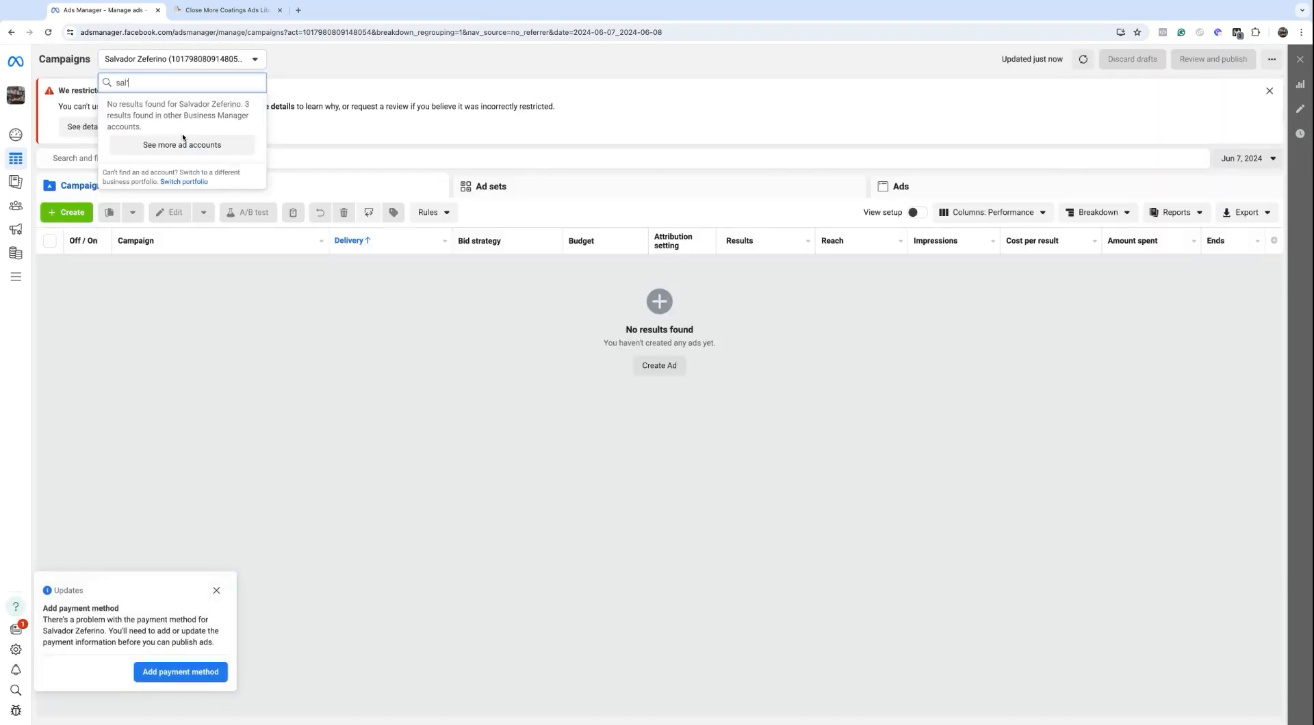
left_click(182, 137)
left_click(183, 130)
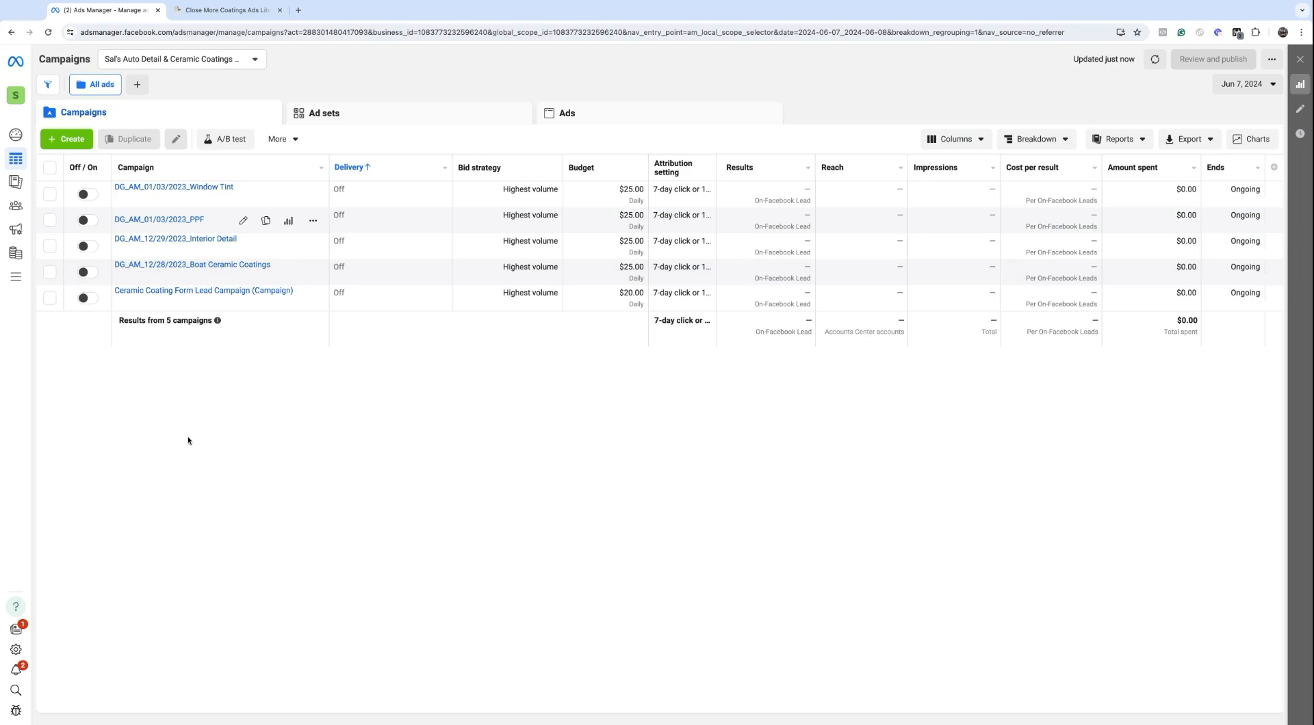
Step: Create a new campaign with the Leads objective using the manual leads campaign setup
left_click(68, 140)
mouse_move(500, 353)
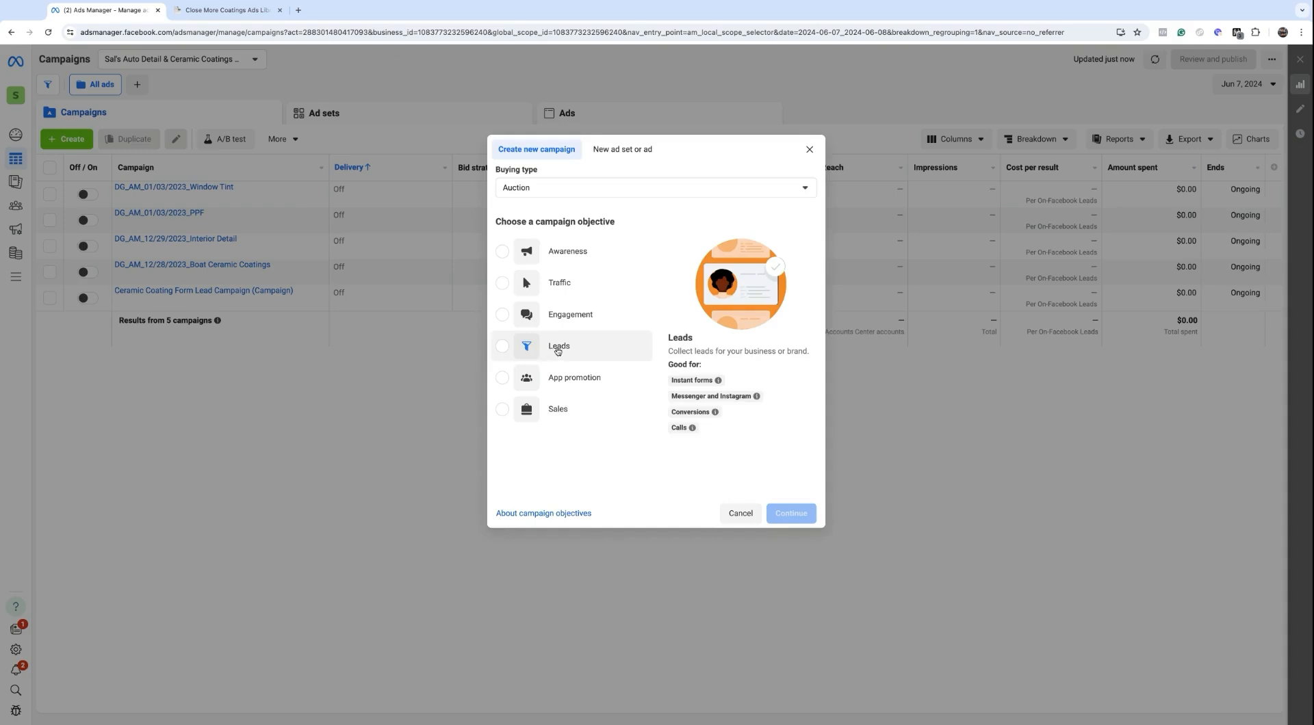
mouse_move(562, 413)
left_click(558, 348)
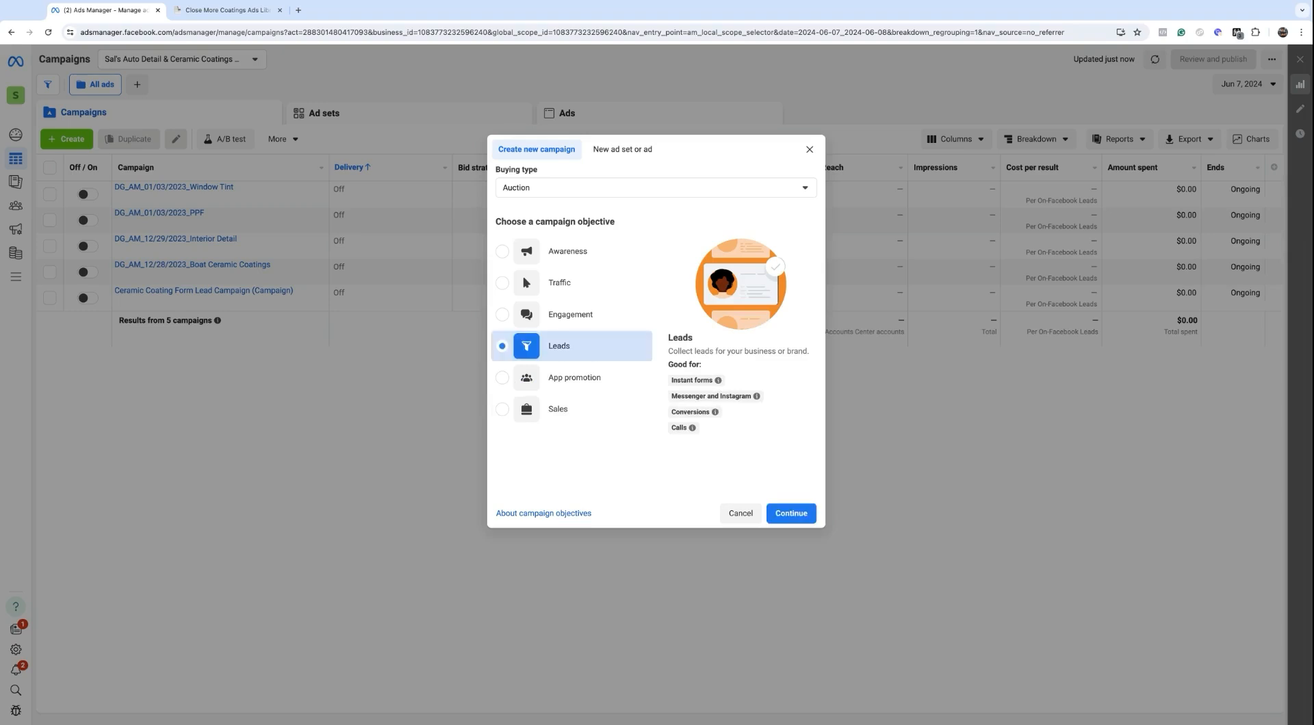
left_click(797, 515)
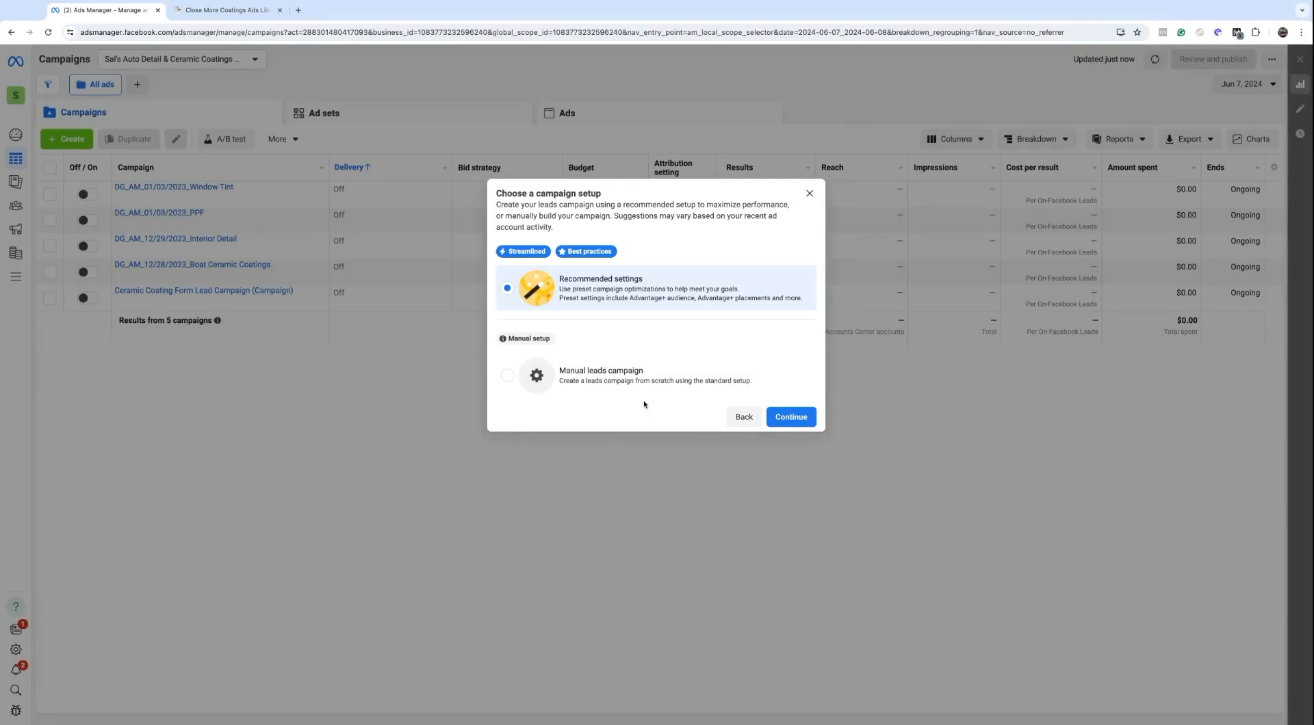
left_click(588, 378)
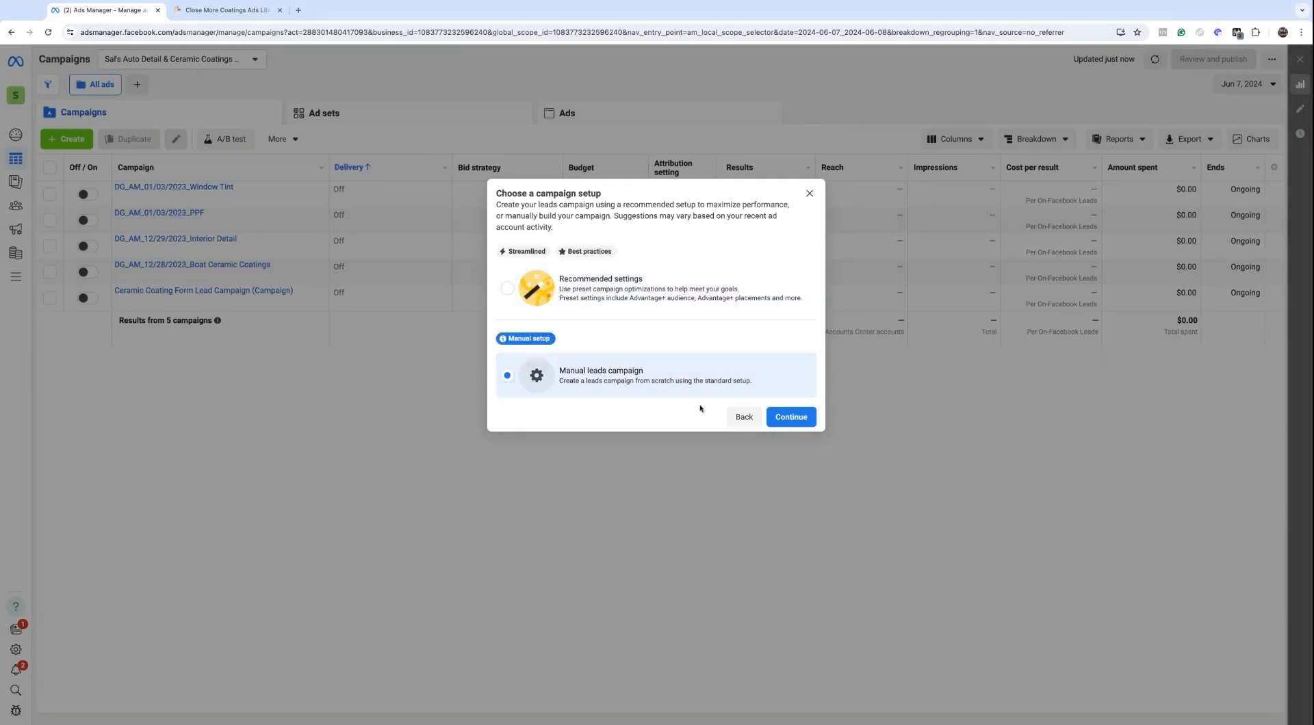
left_click(788, 419)
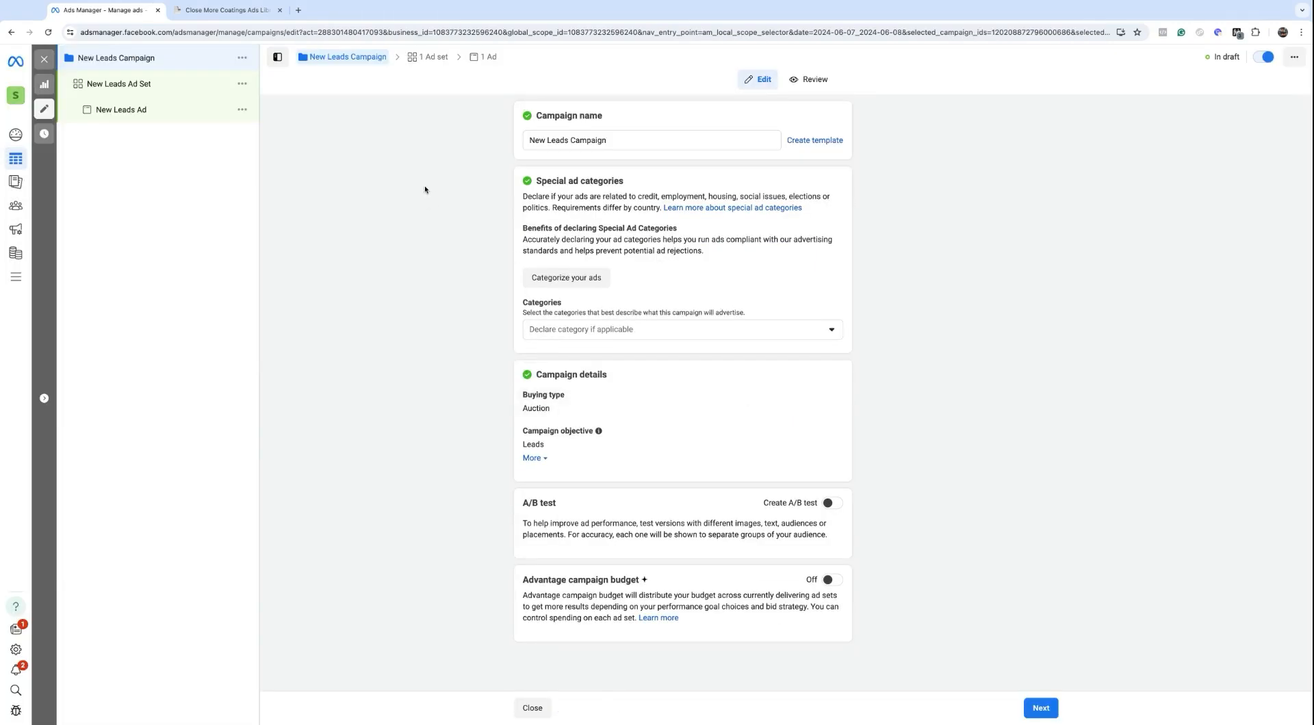
Step: Rename the campaign 'Ceramic Coating Campaign V1 (June 10th, 2024)', fixing the typo, and close the editor
triple_click(557, 141)
type("Ceram")
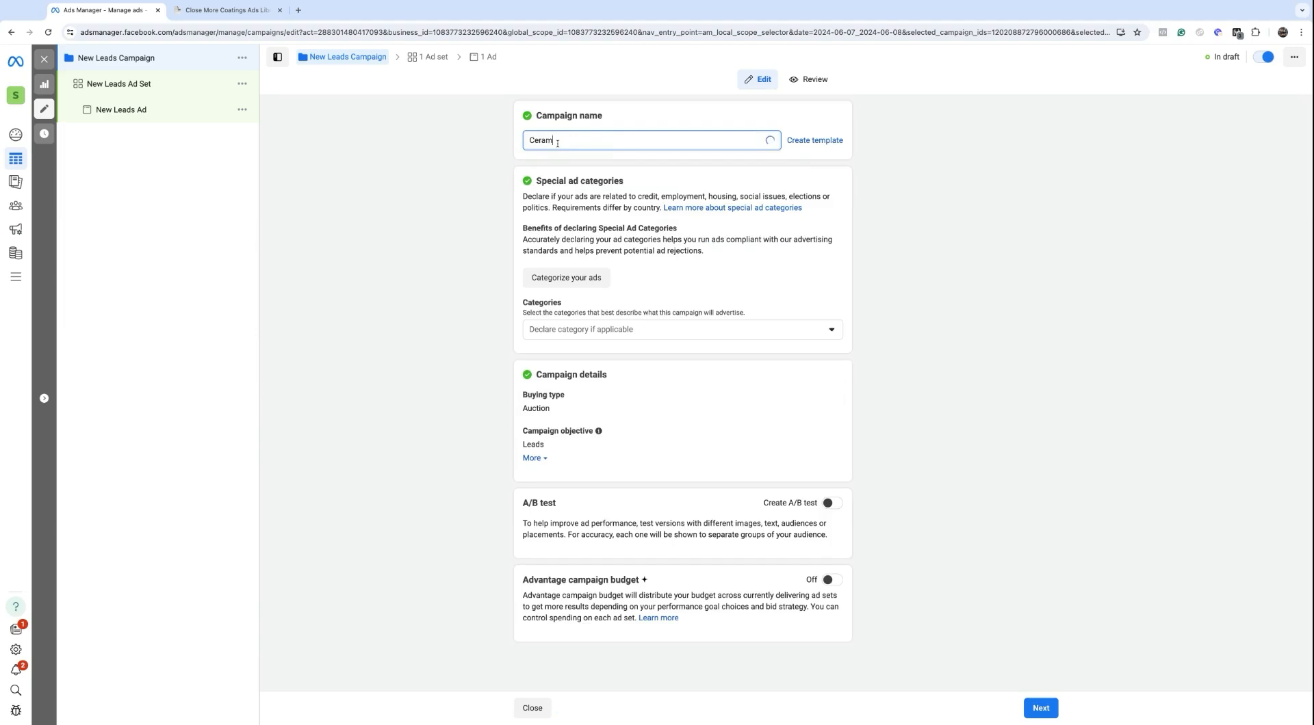
type("ic Caotingt Campaign V1")
double_click(576, 141)
type("Coating")
left_click(656, 141)
type("(June 10th)")
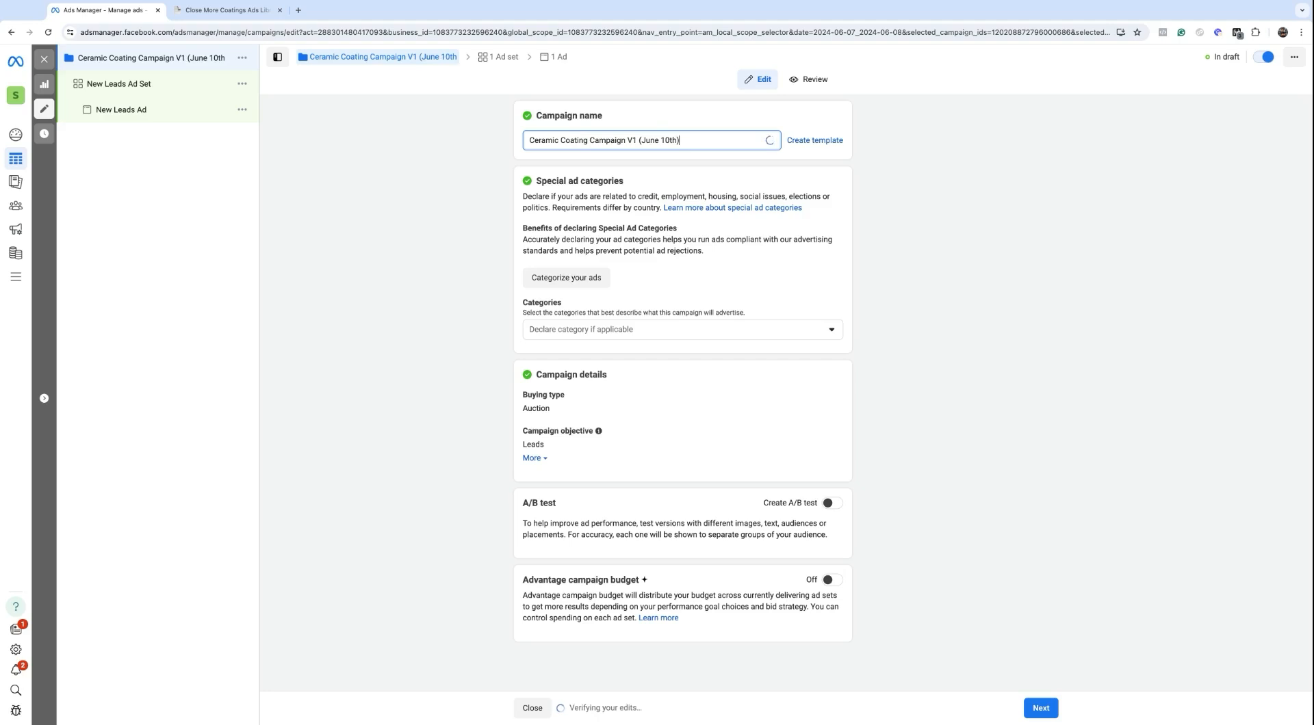
key("BackSpace")
type(", 2024)")
left_click(962, 223)
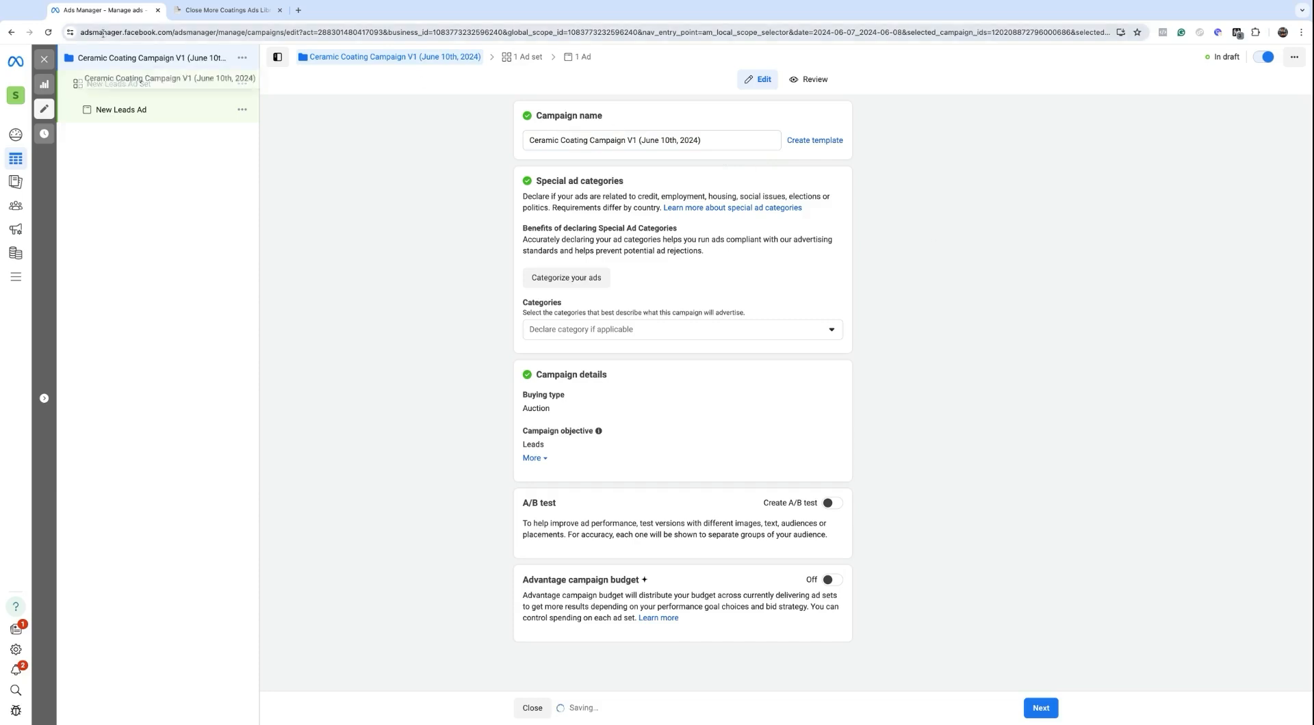
left_click(44, 59)
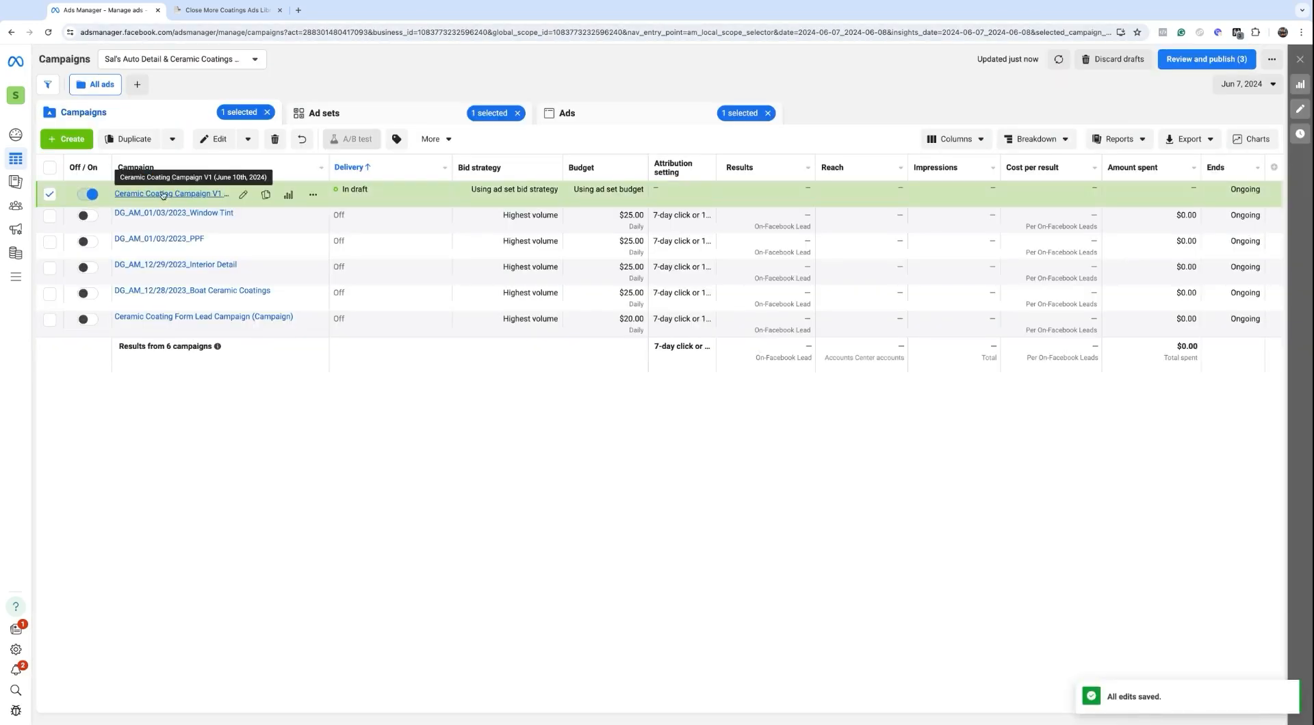
Step: Edit the Ceramic Coating Campaign V1 row from the Campaigns table
left_click(242, 195)
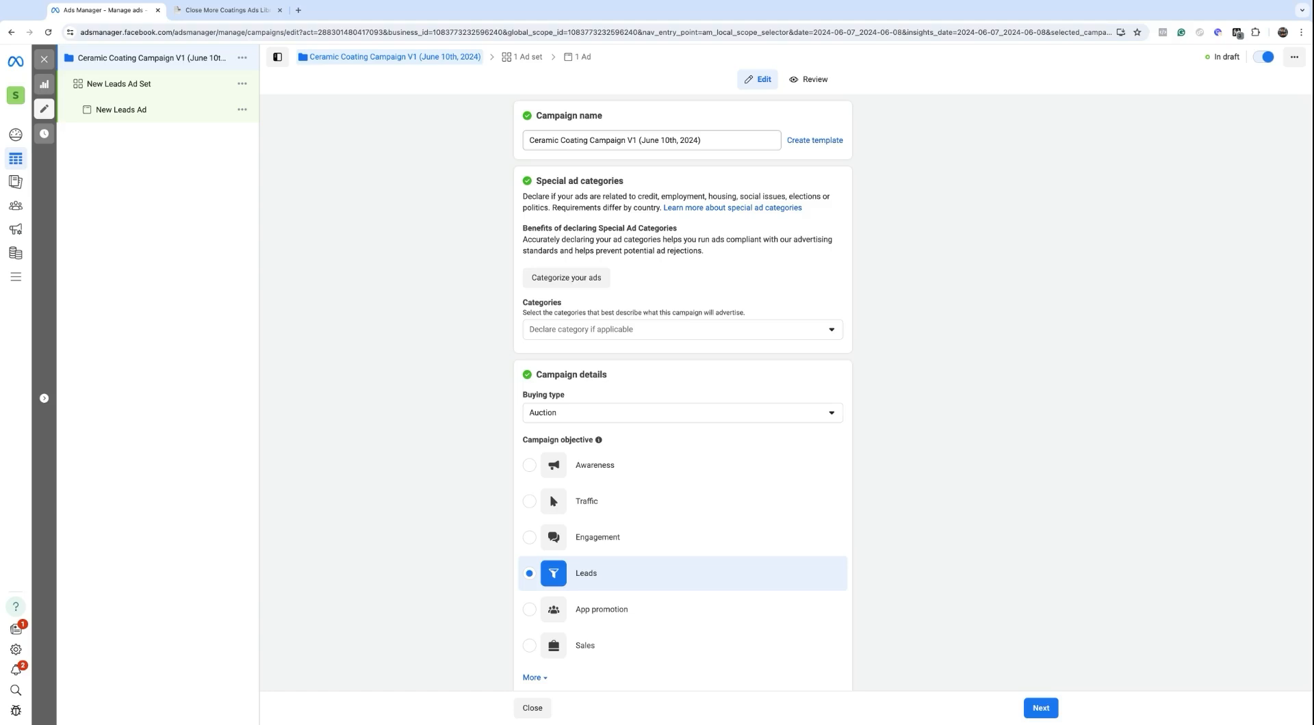
Step: Review the campaign name and Leads settings, then continue to the New Leads Ad Set
left_click(640, 140)
key("super+shift+Right")
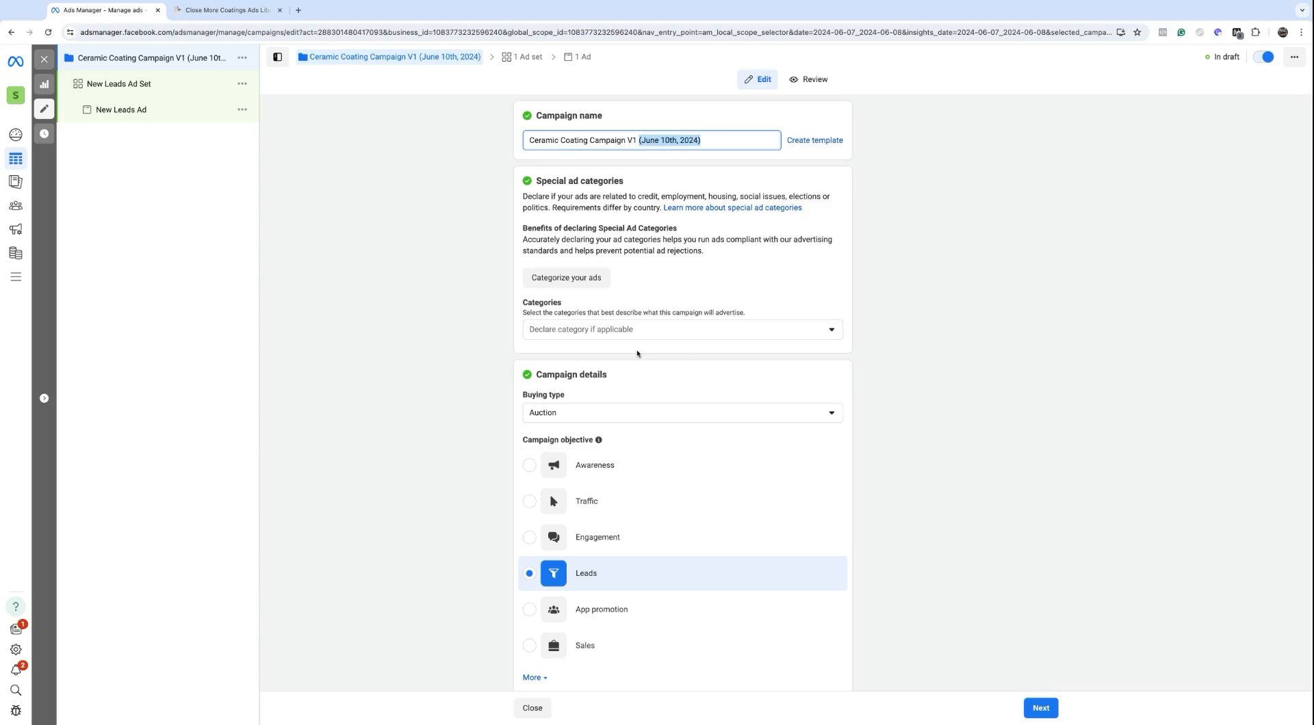
scroll(651, 321, "down", 3)
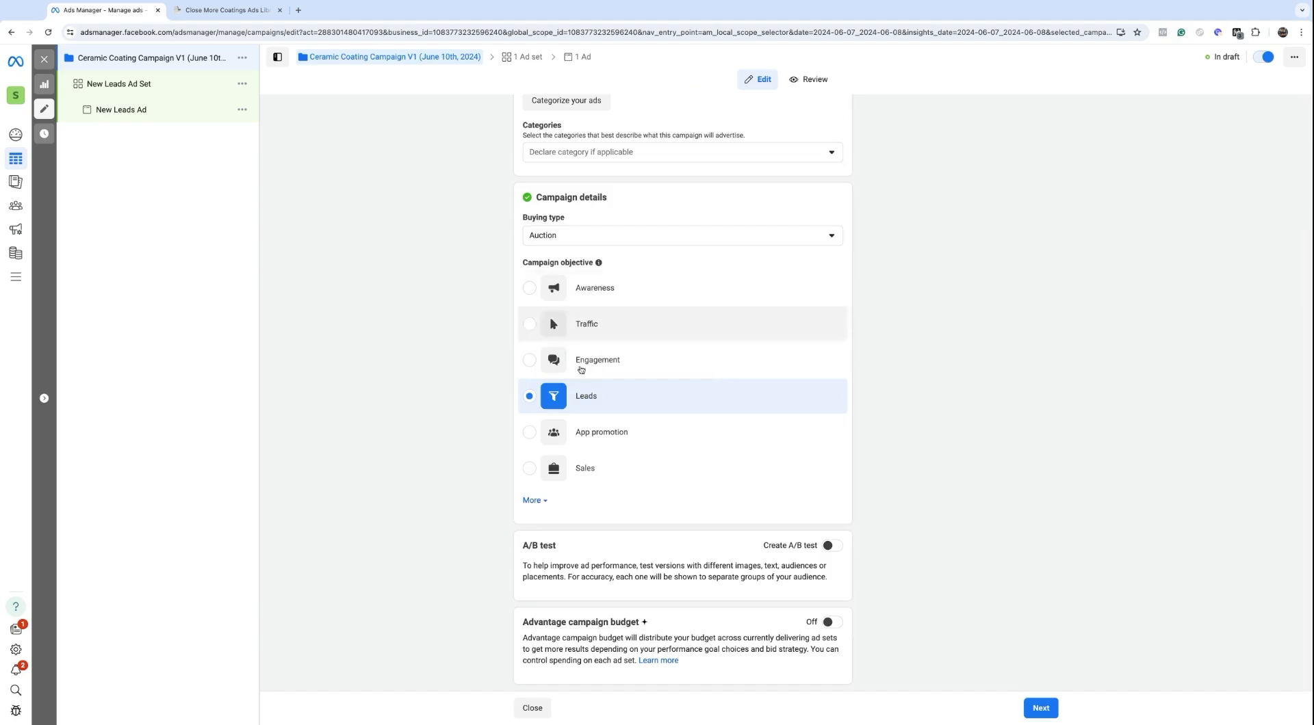
scroll(501, 364, "up", 1)
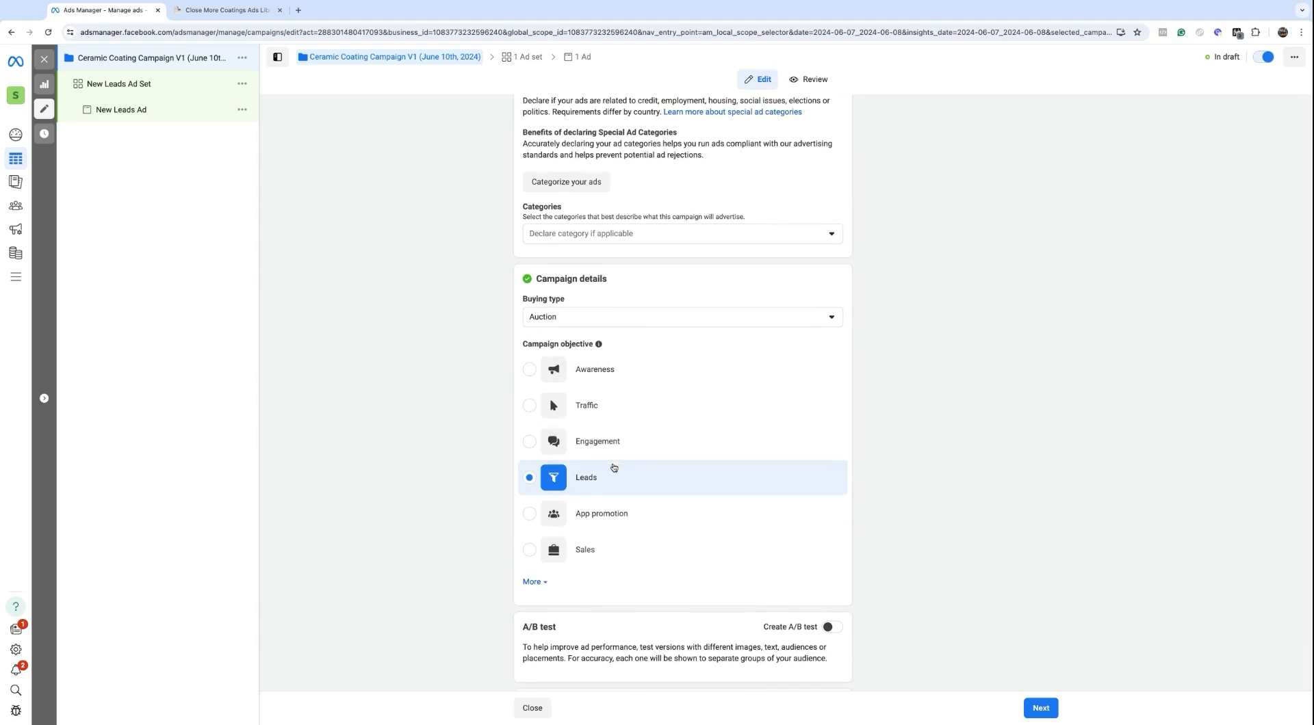
scroll(613, 465, "down", 1)
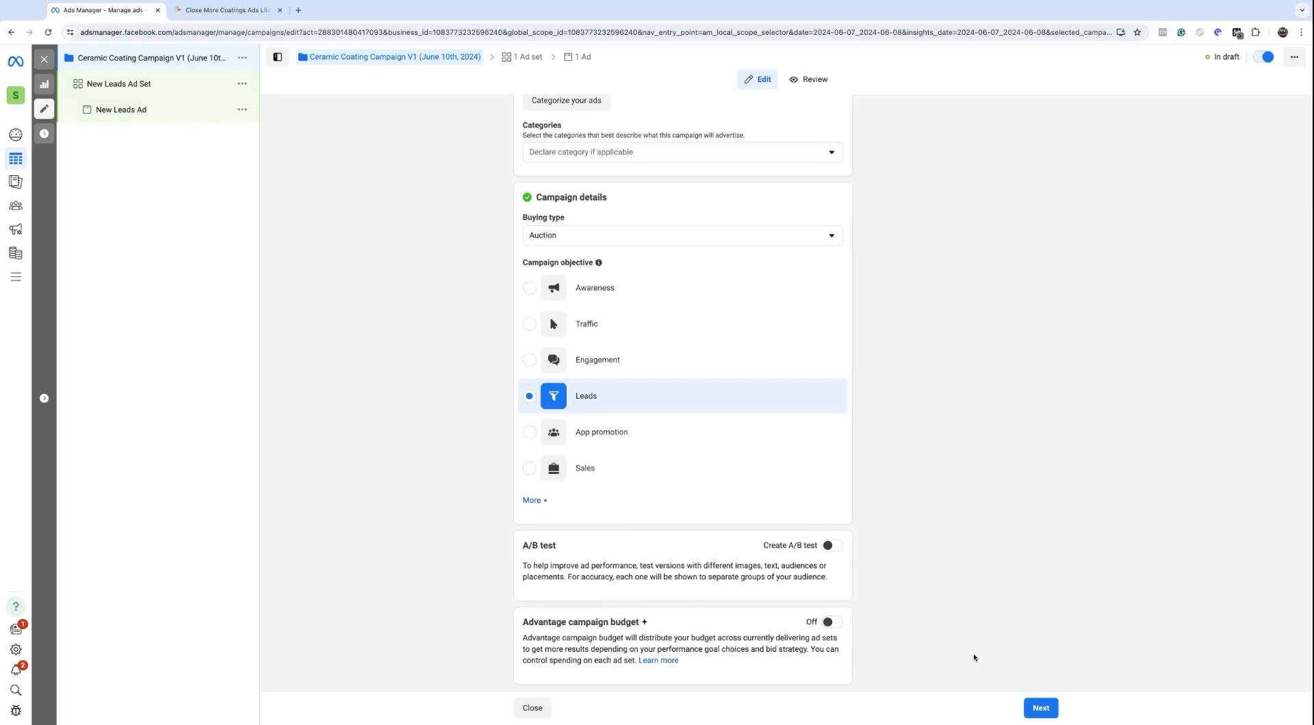
left_click(1035, 708)
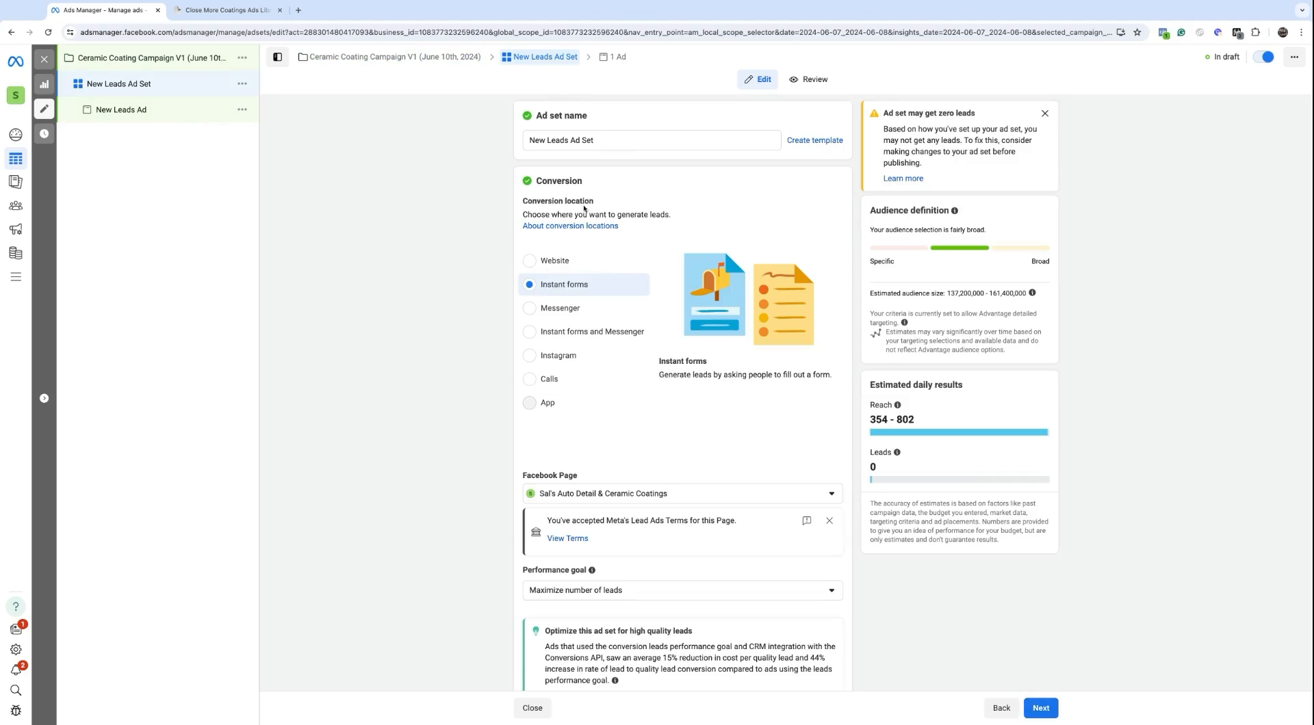
Step: Name the ad set 'Ad Set (Audience/Targeting)', keeping Instant forms as the conversion location
triple_click(565, 139)
type("Ad")
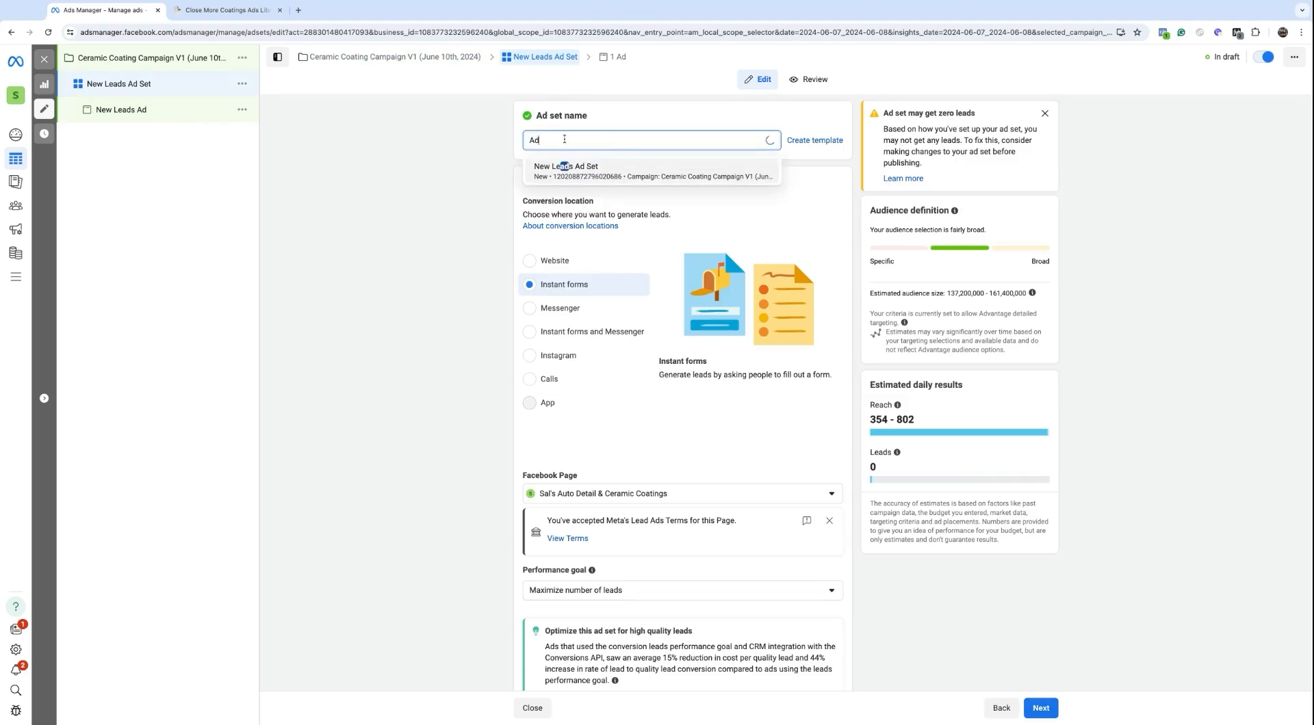
type(" Set (Audience/Targeting)")
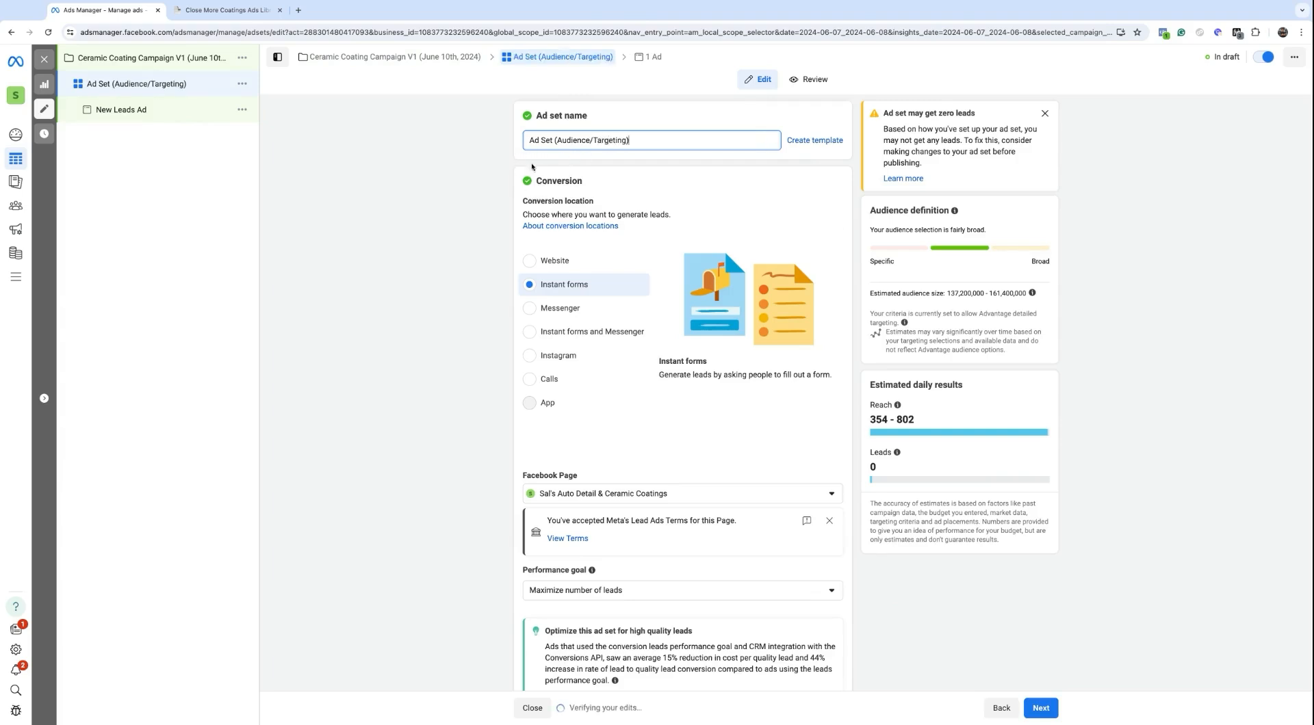
triple_click(531, 141)
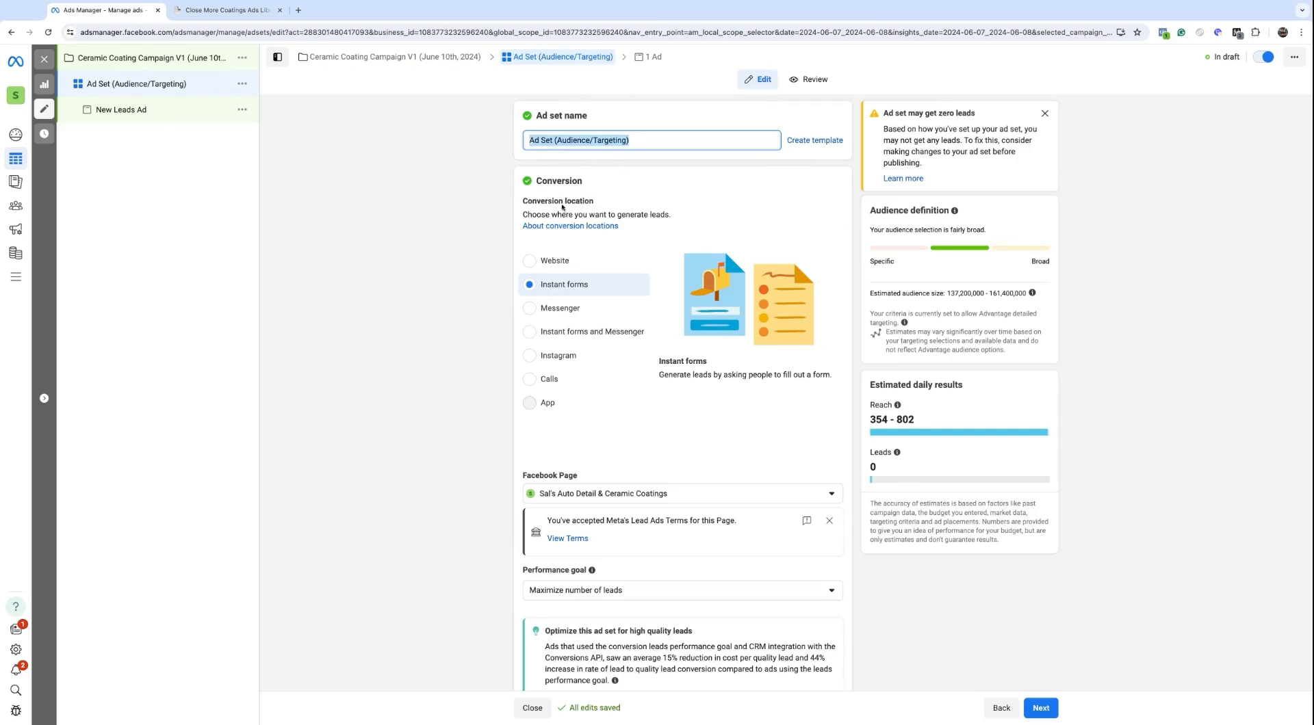
triple_click(522, 201)
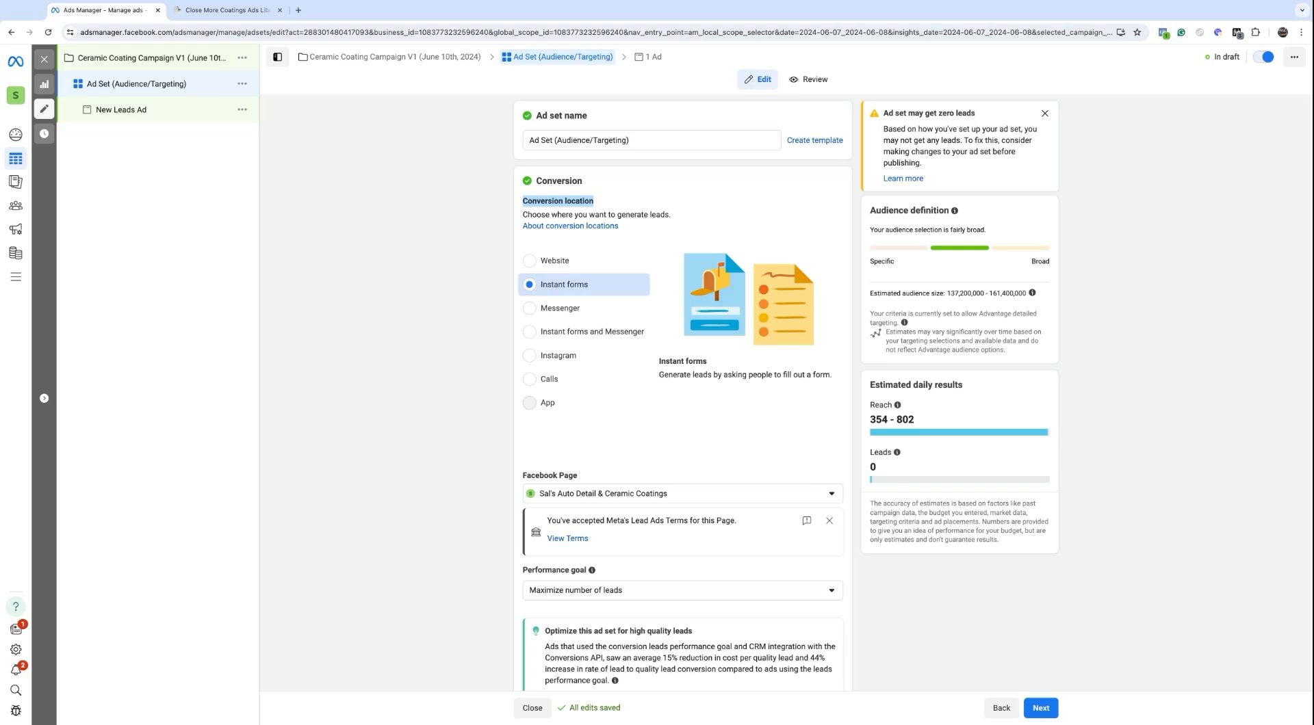
left_click(542, 286)
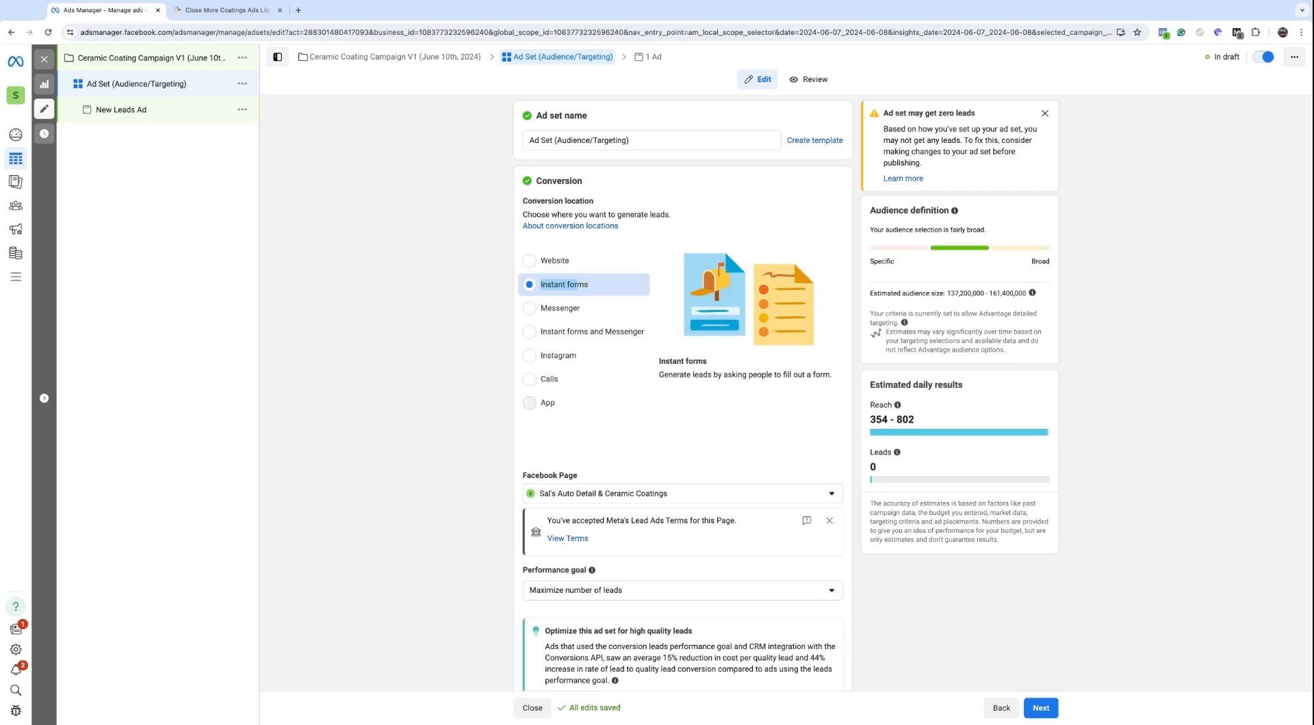
left_click(537, 261)
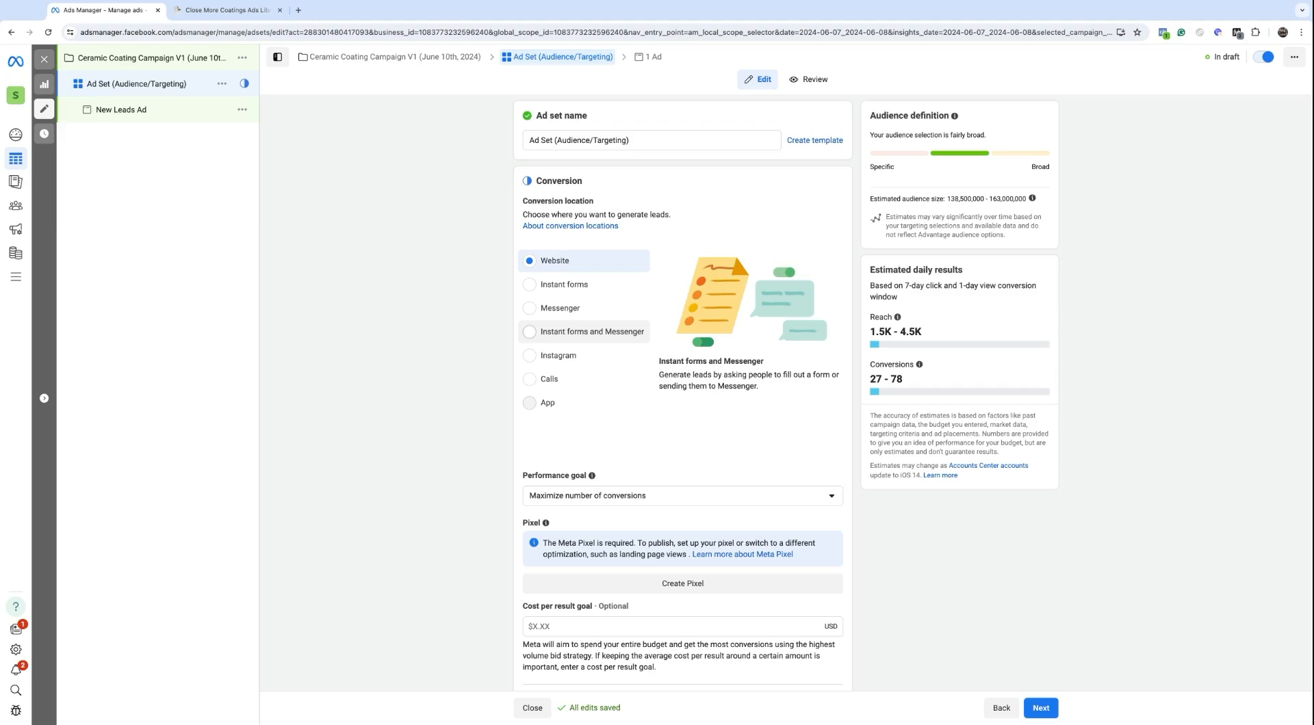
left_click(562, 288)
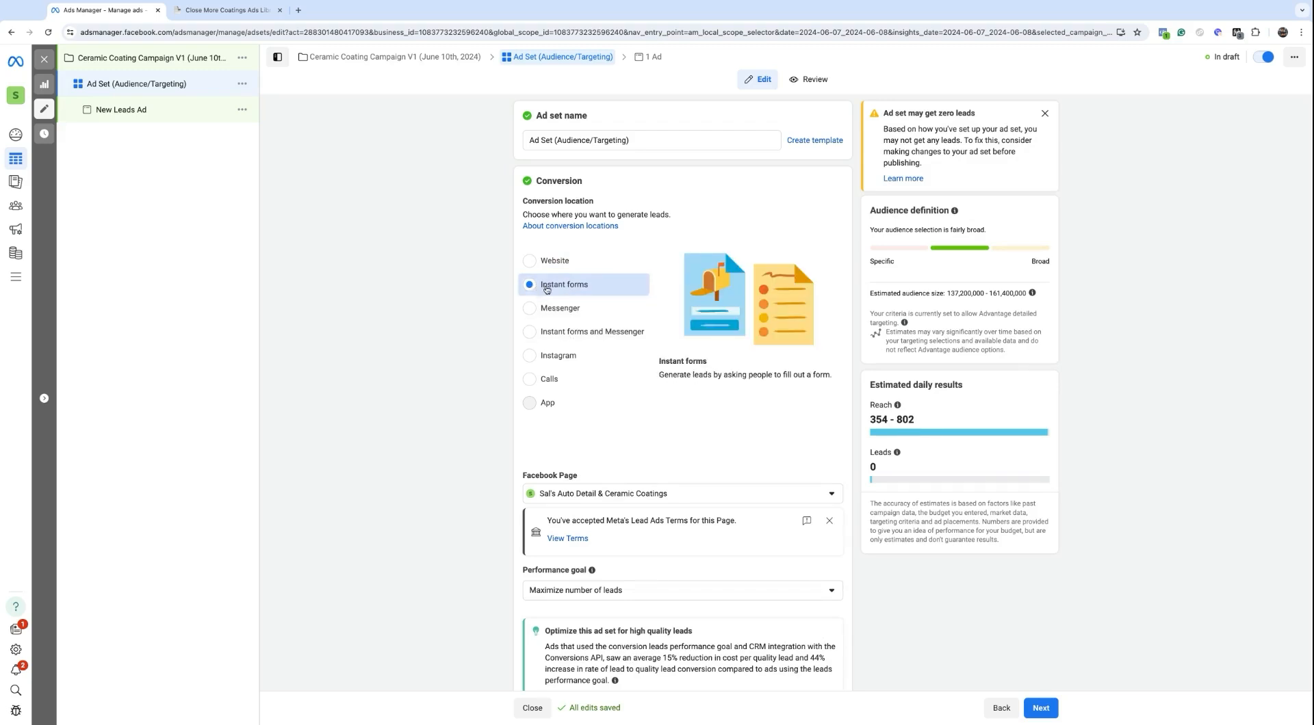
scroll(565, 287, "down", 3)
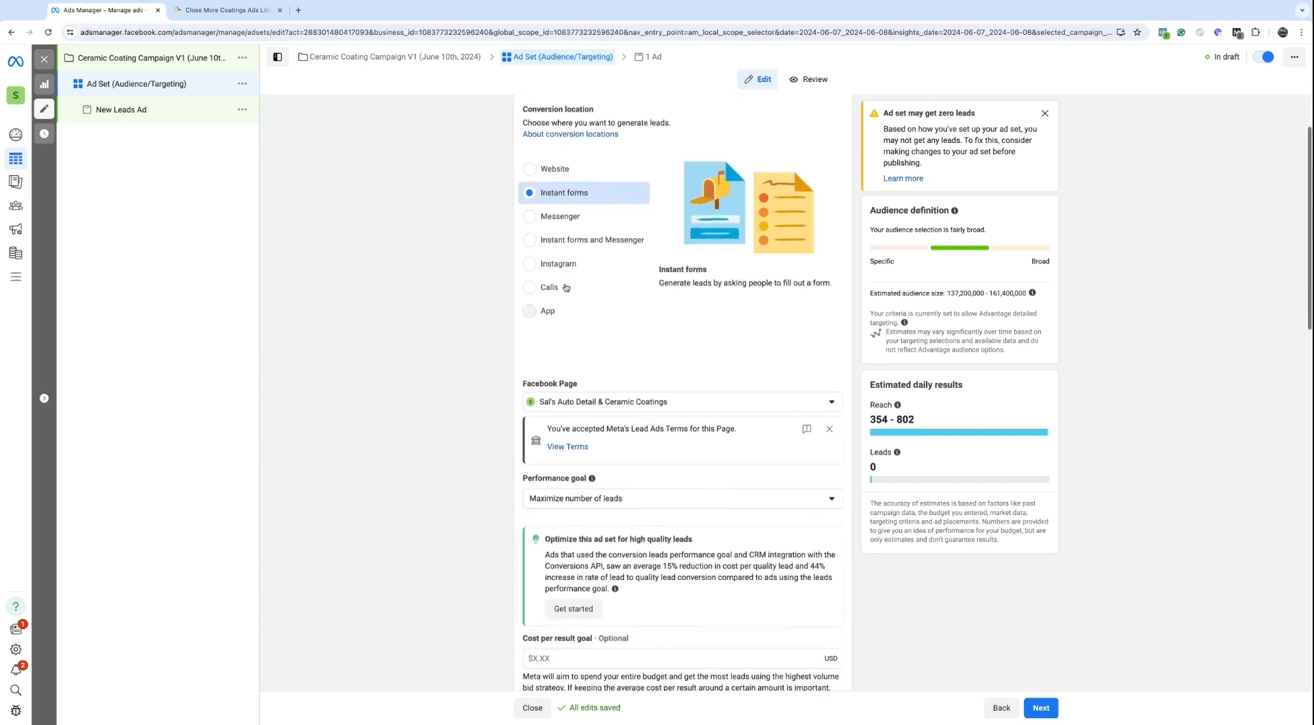
scroll(565, 287, "down", 1)
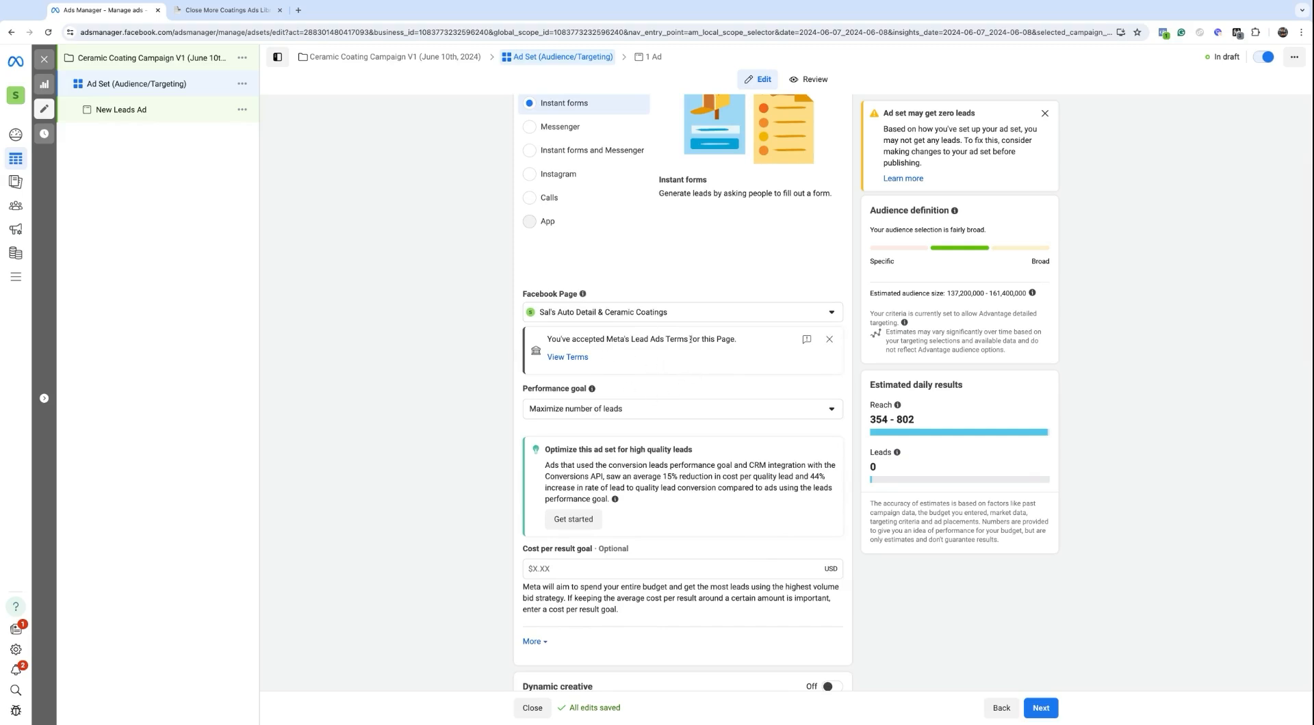
scroll(691, 339, "down", 2)
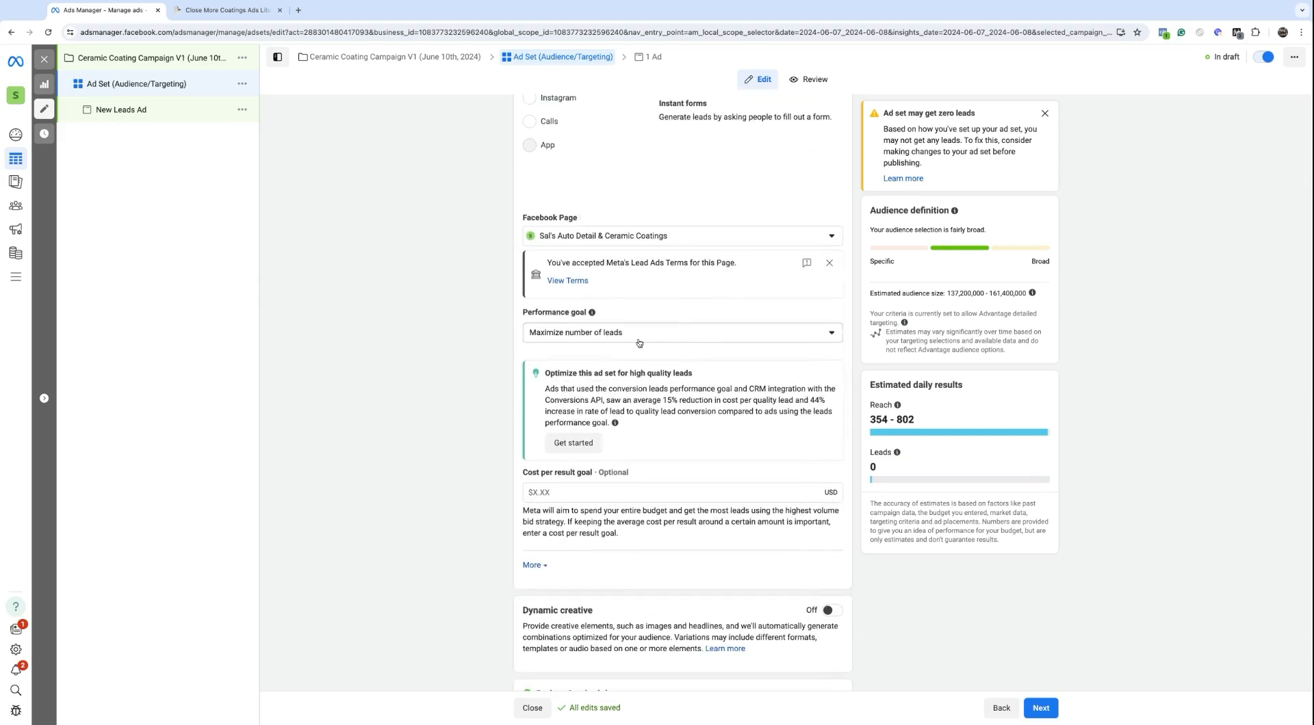
left_click(638, 342)
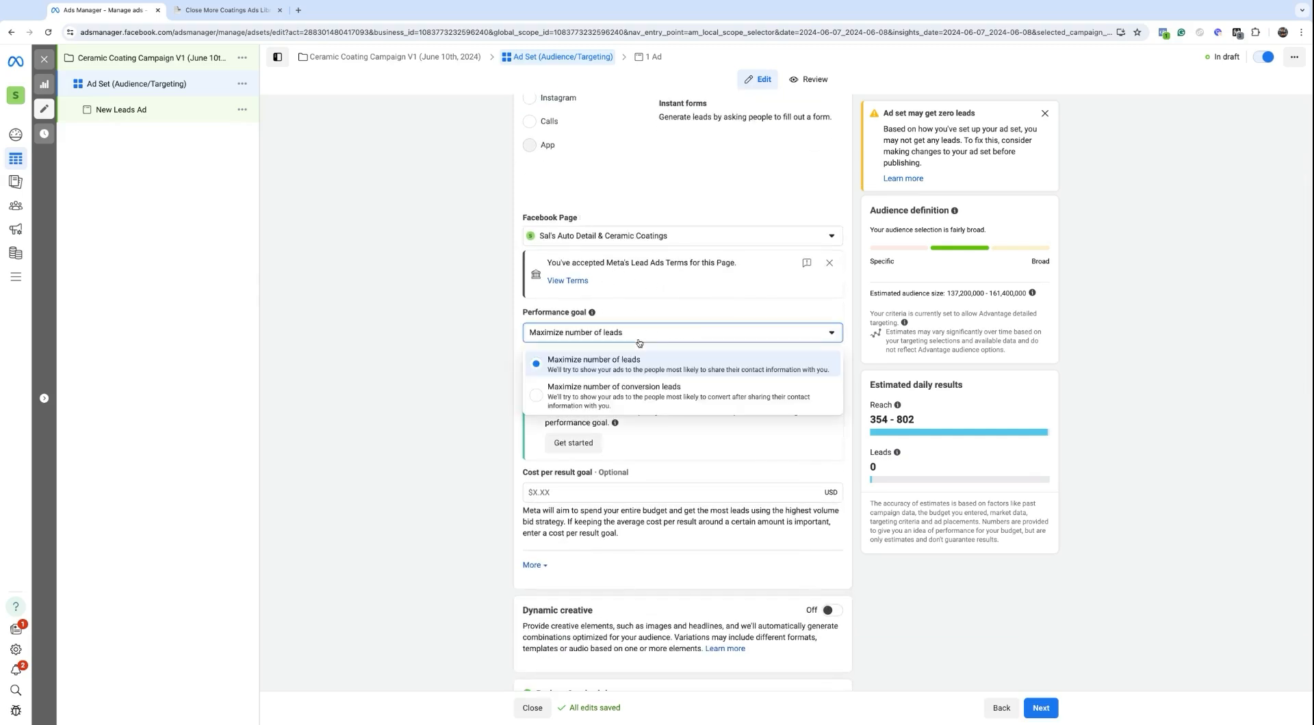
left_click(584, 372)
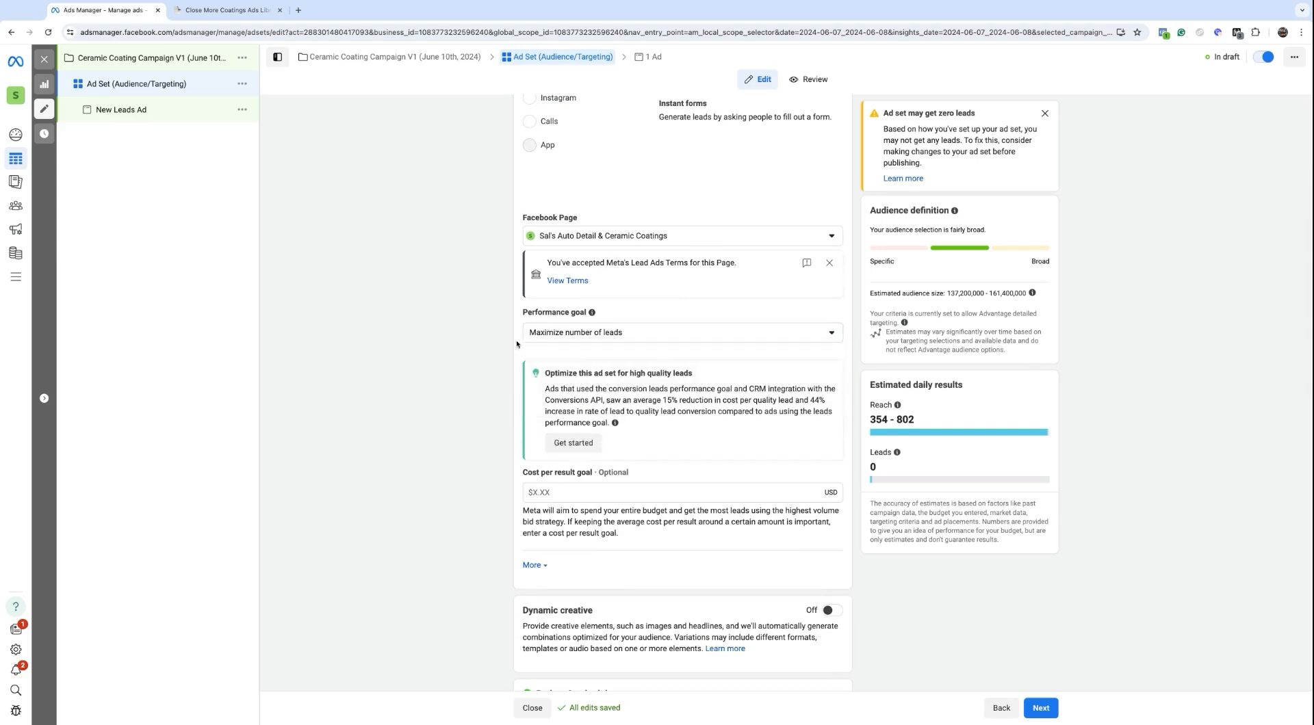
left_click_drag(530, 333, 613, 332)
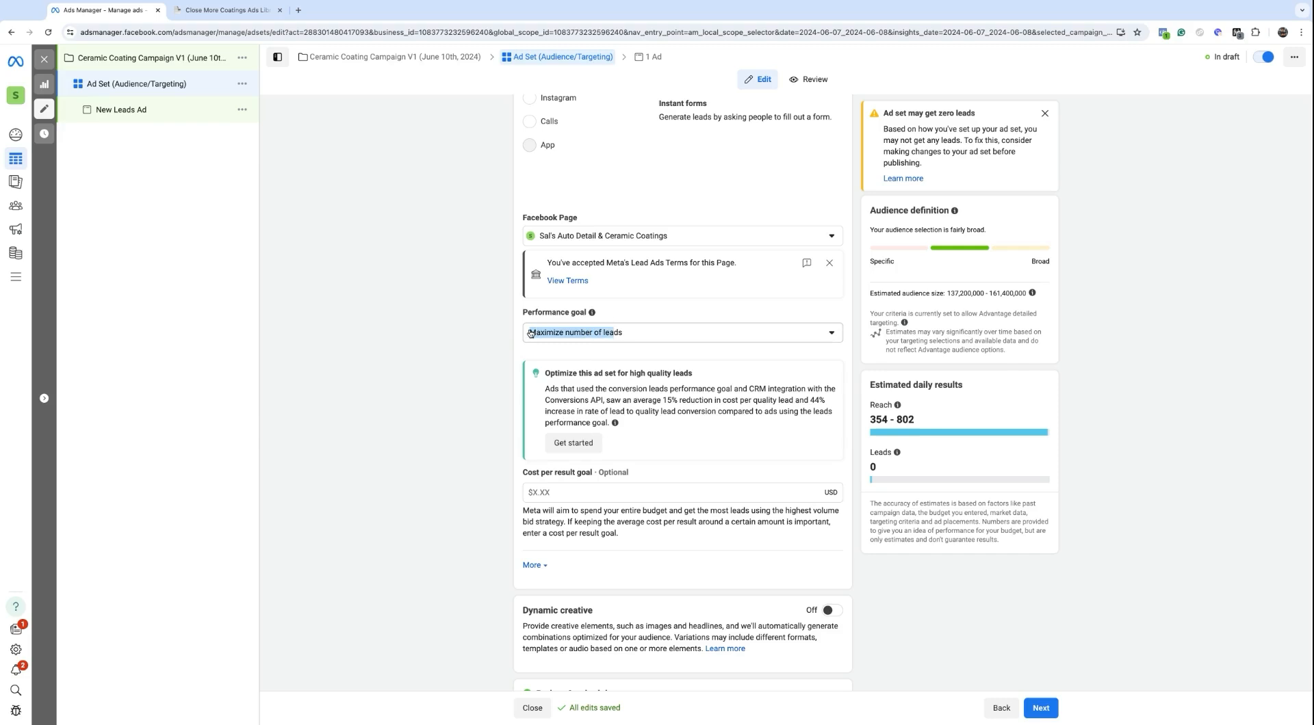
left_click(530, 333)
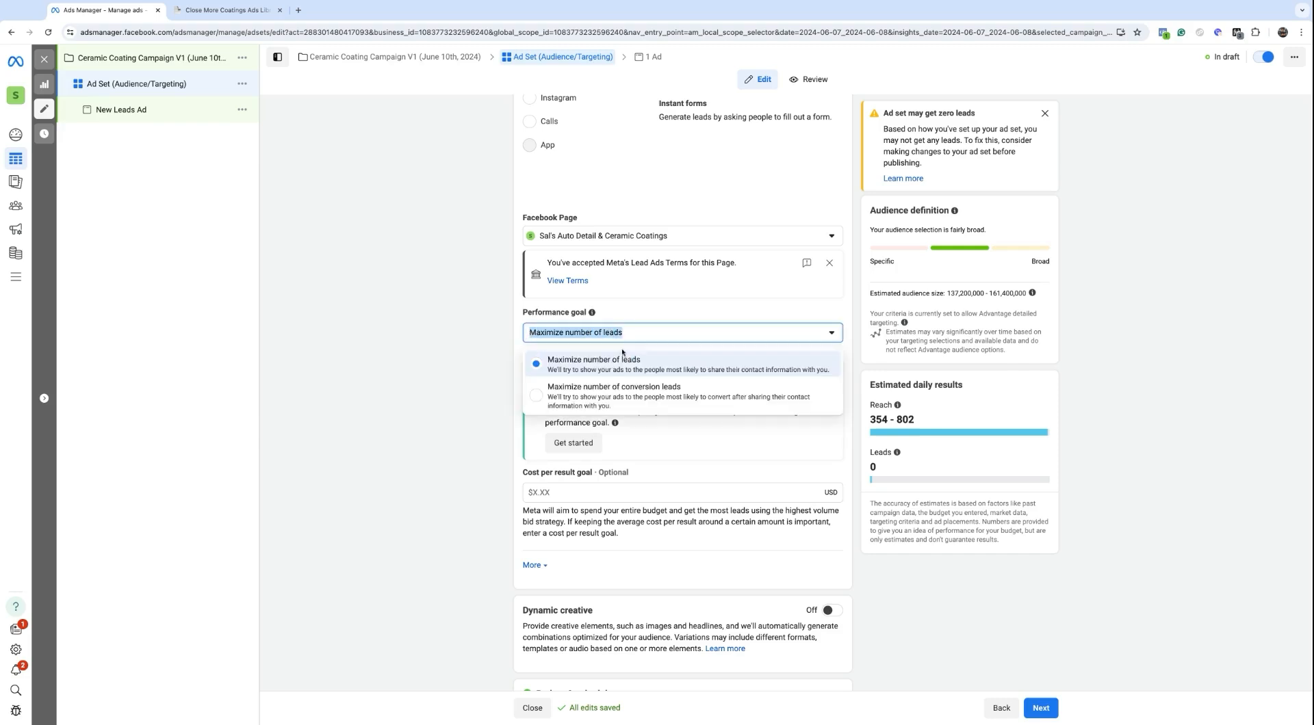
left_click(662, 311)
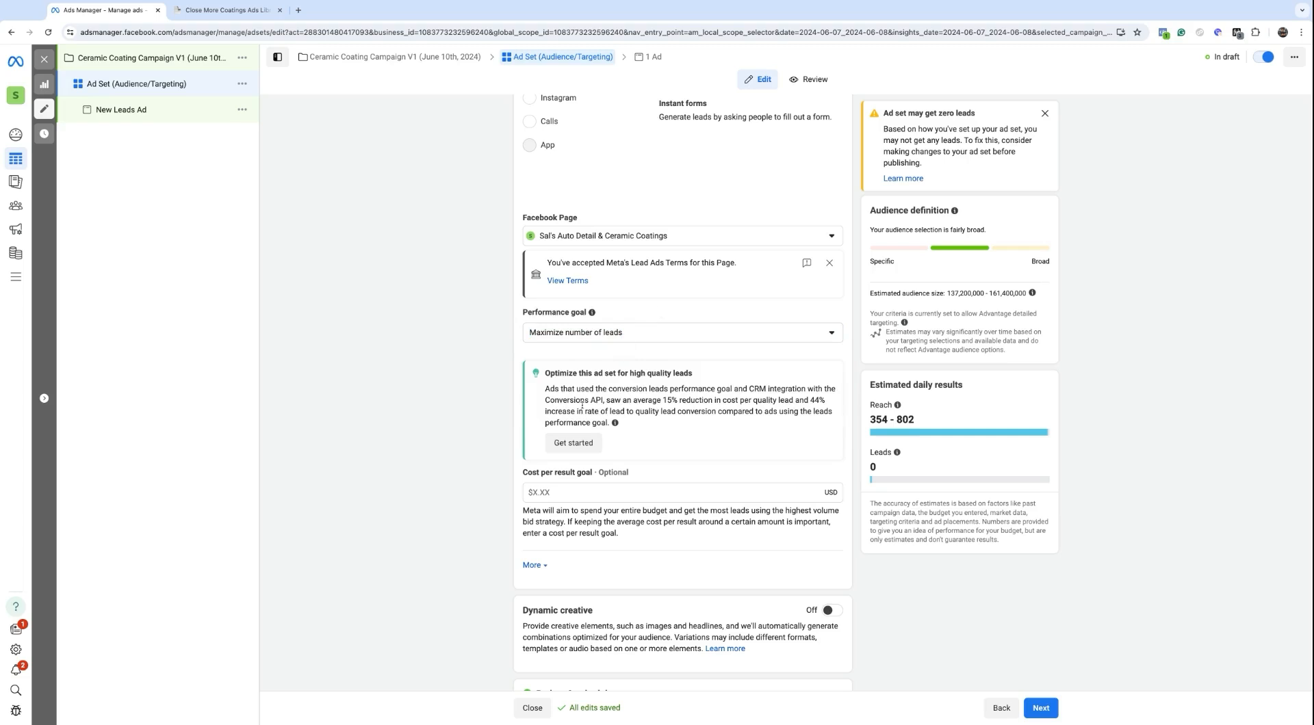
scroll(600, 388, "down", 3)
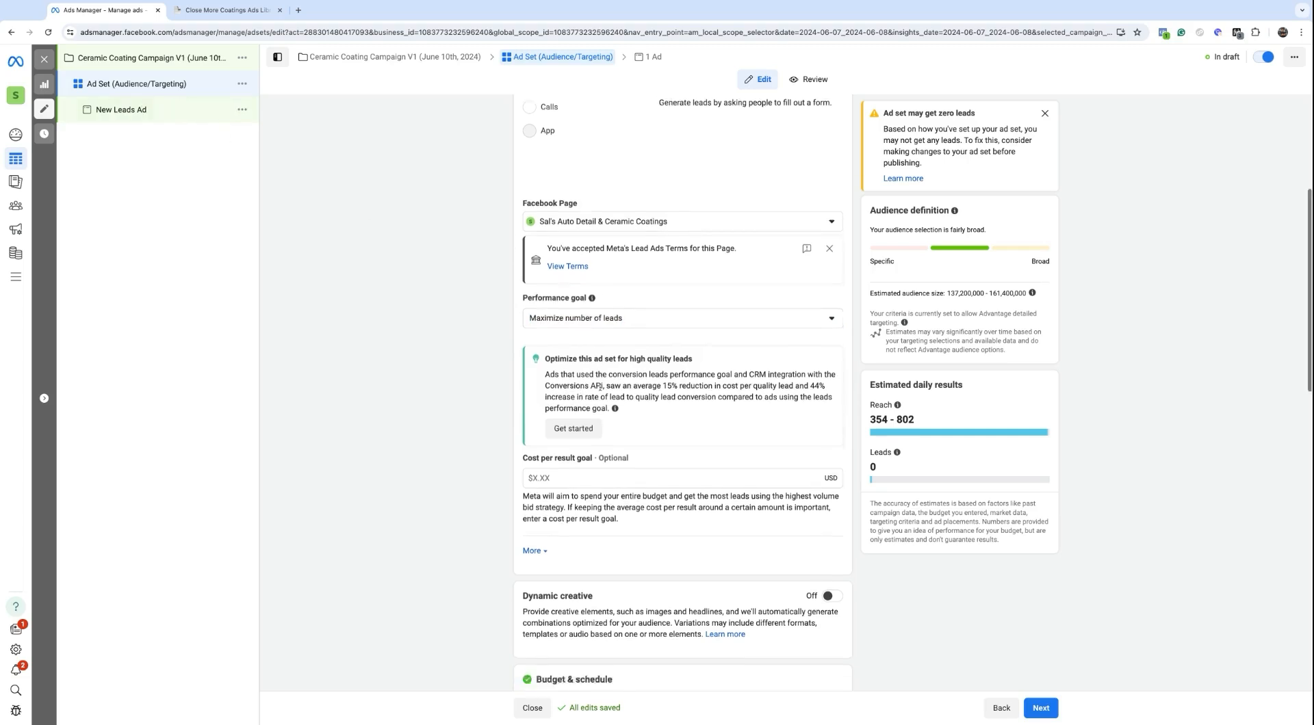
scroll(600, 387, "down", 1)
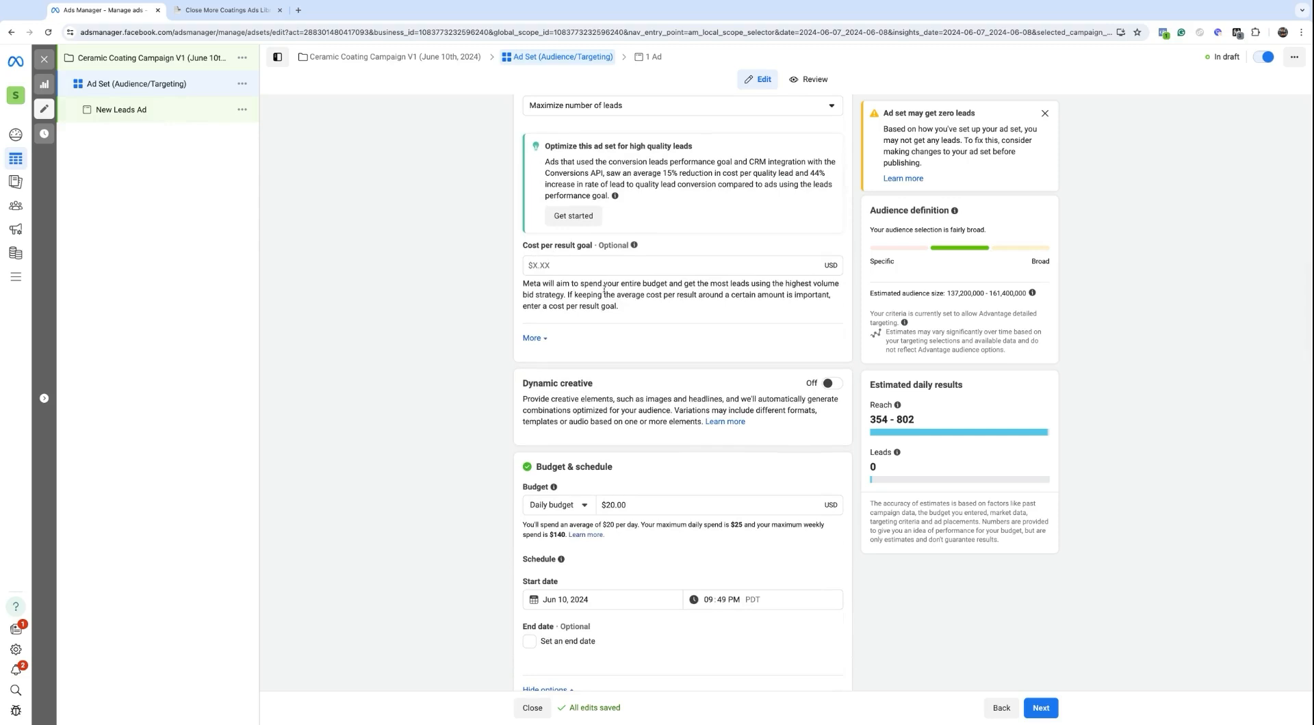
left_click_drag(626, 315, 523, 245)
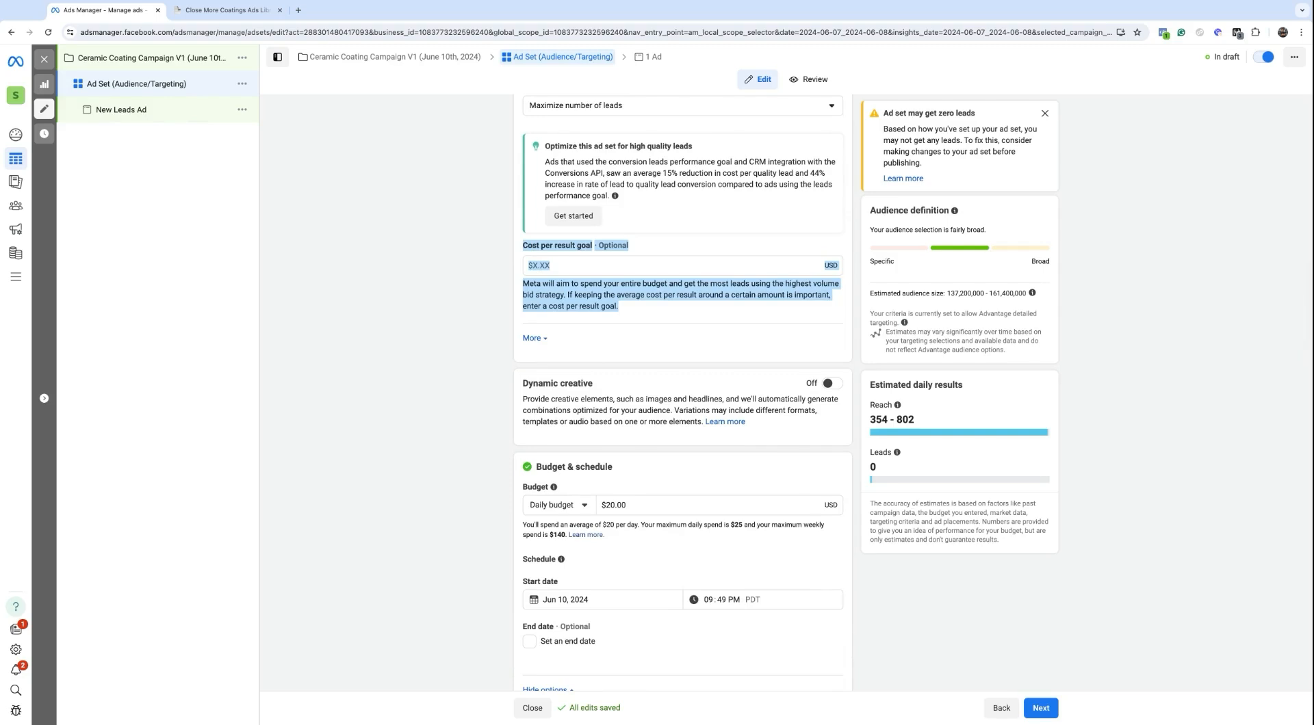
left_click(551, 292)
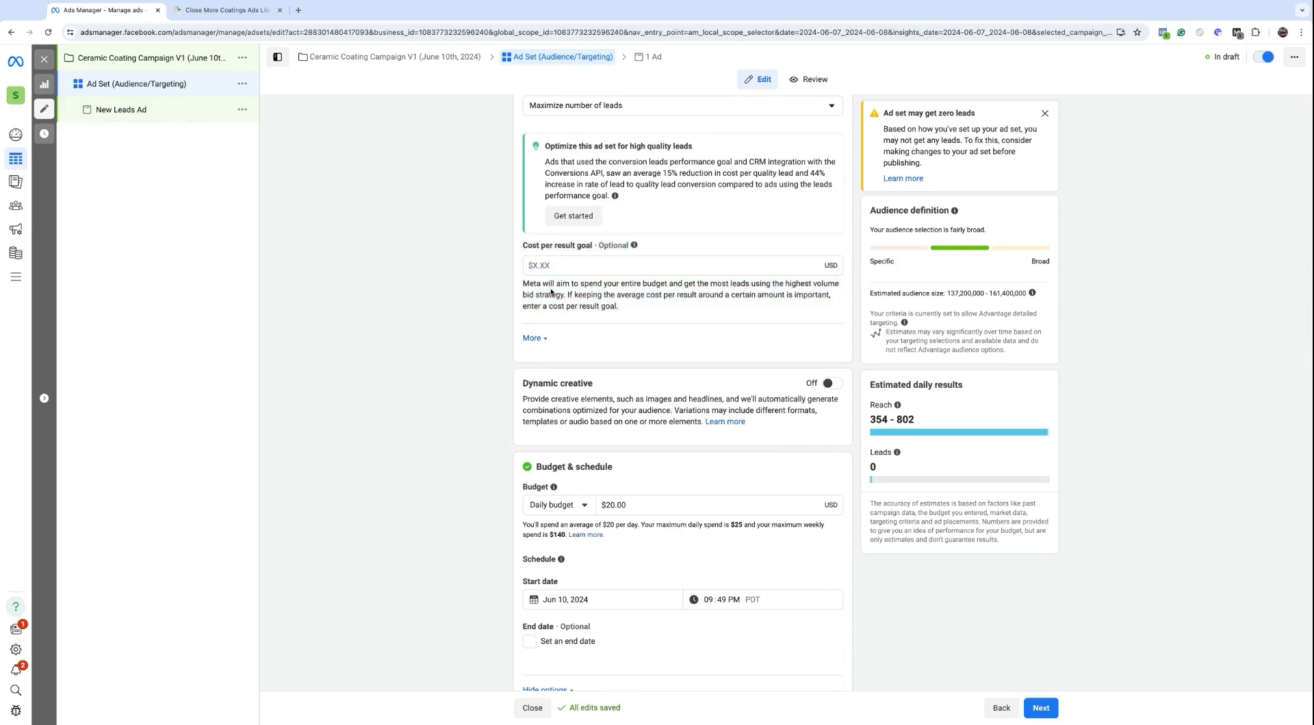
left_click_drag(523, 246, 620, 295)
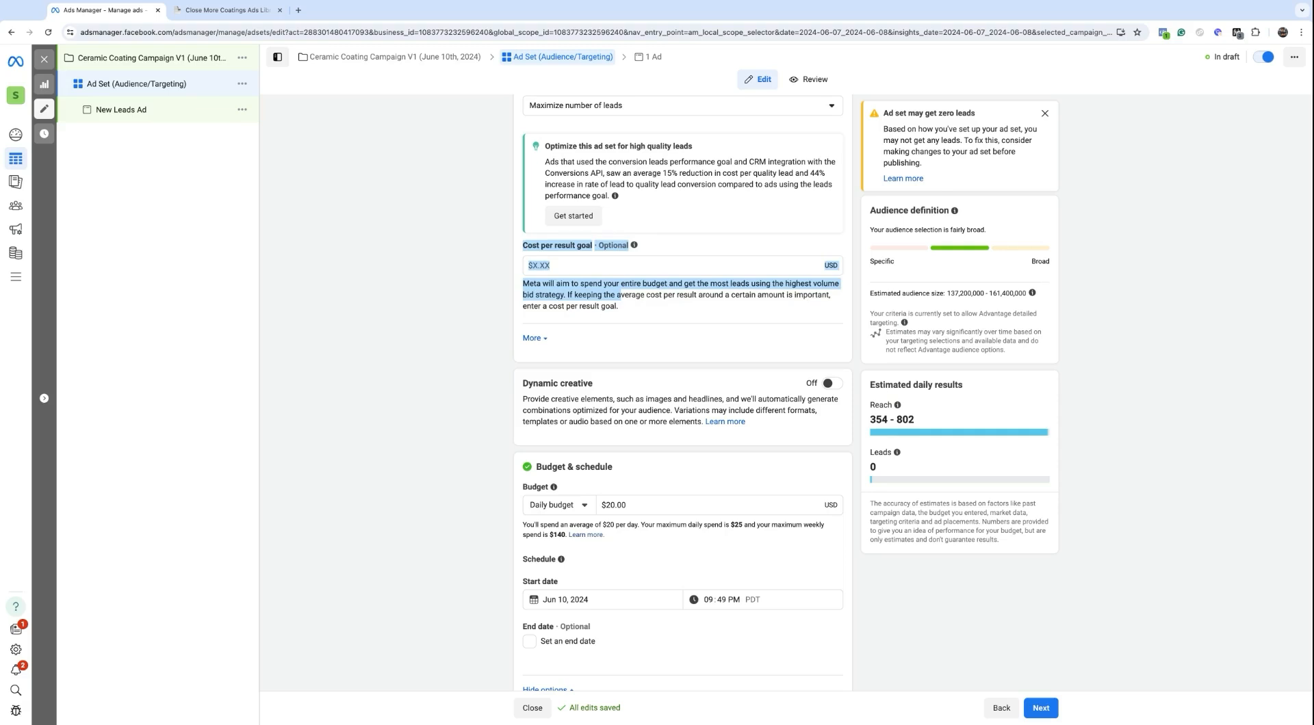
left_click(621, 306)
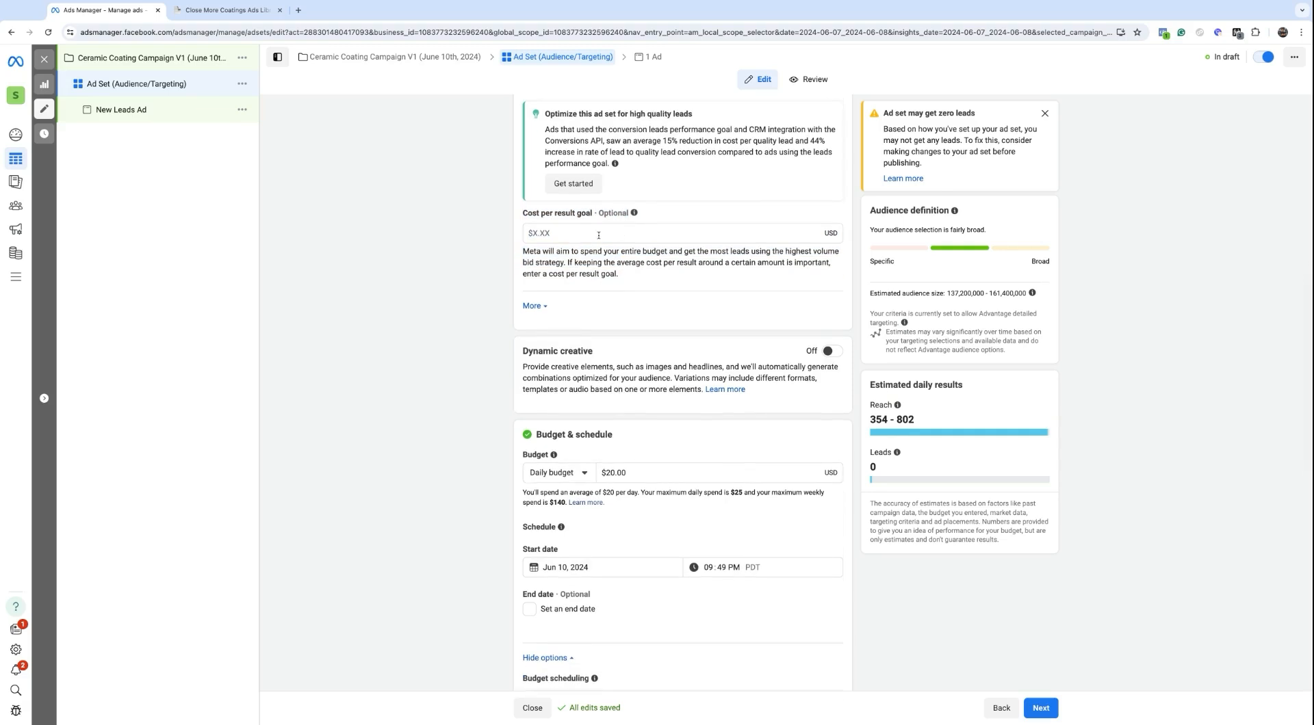
scroll(598, 236, "down", 2)
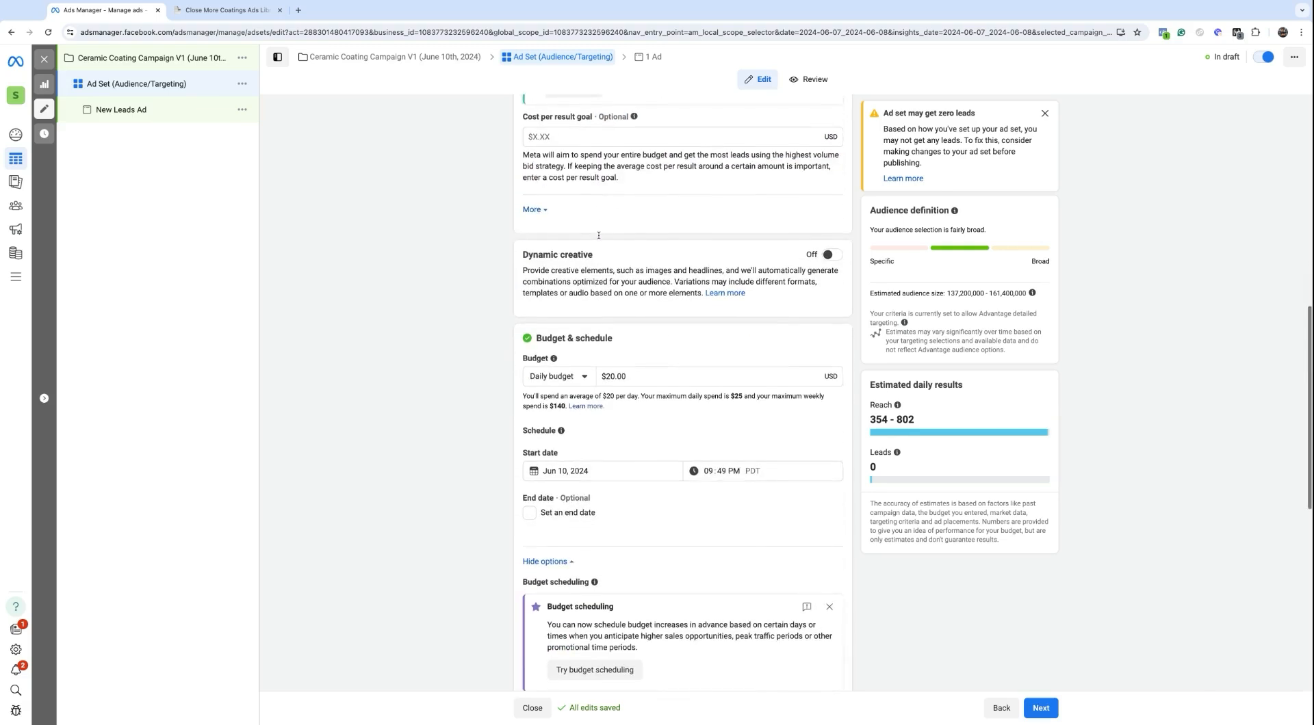
Step: Switch the Dynamic creative toggle on and confirm the dynamic creative dialog
left_click(827, 255)
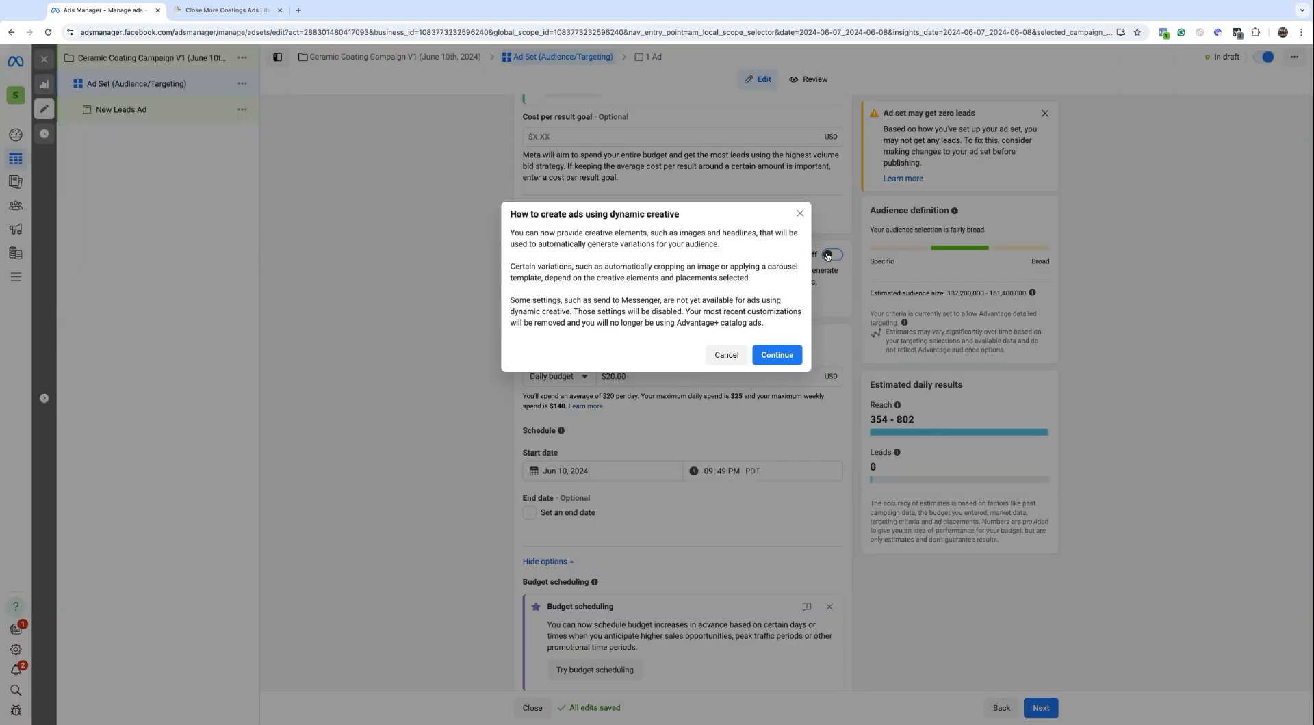
left_click(780, 355)
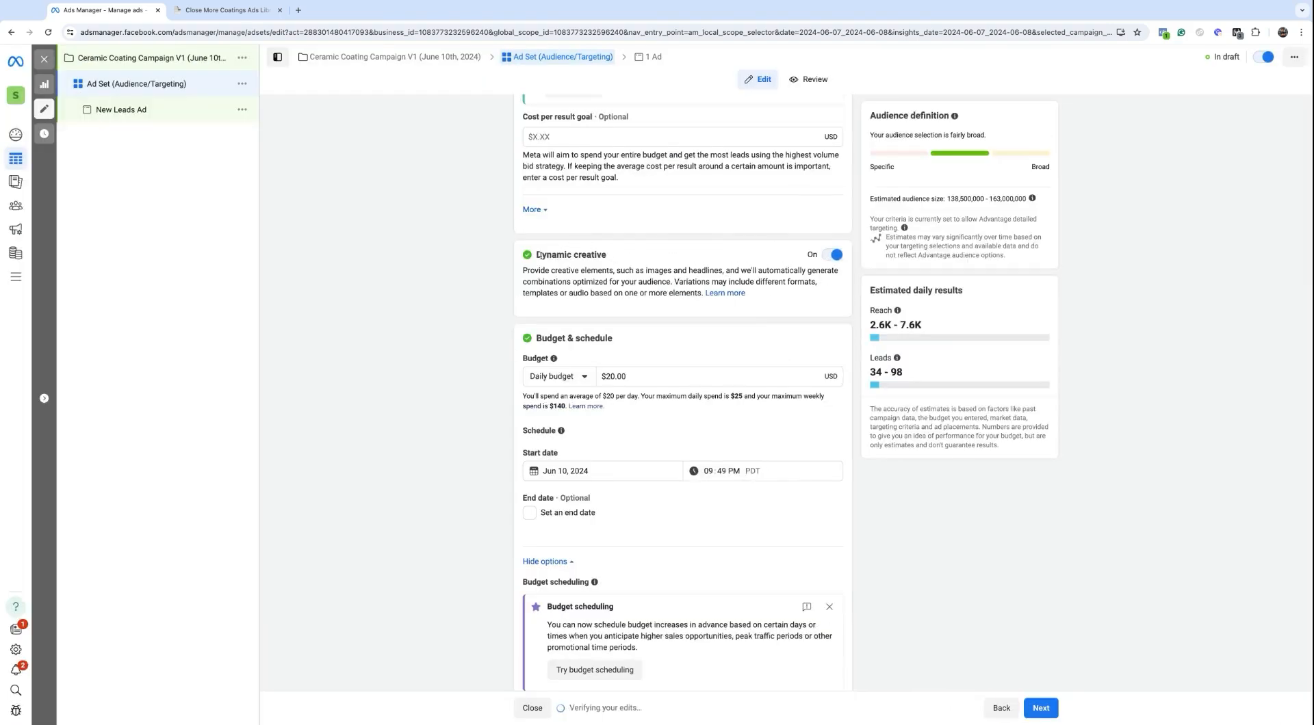
left_click_drag(536, 255, 745, 294)
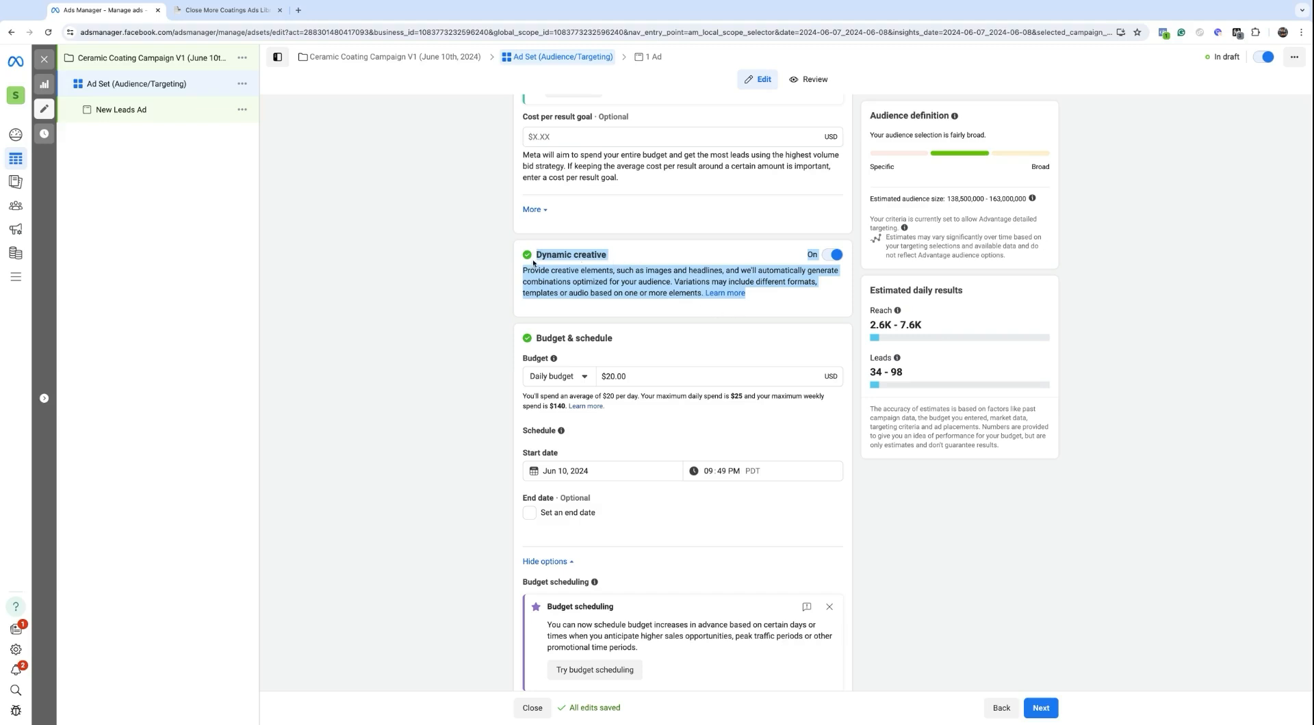
left_click(556, 256)
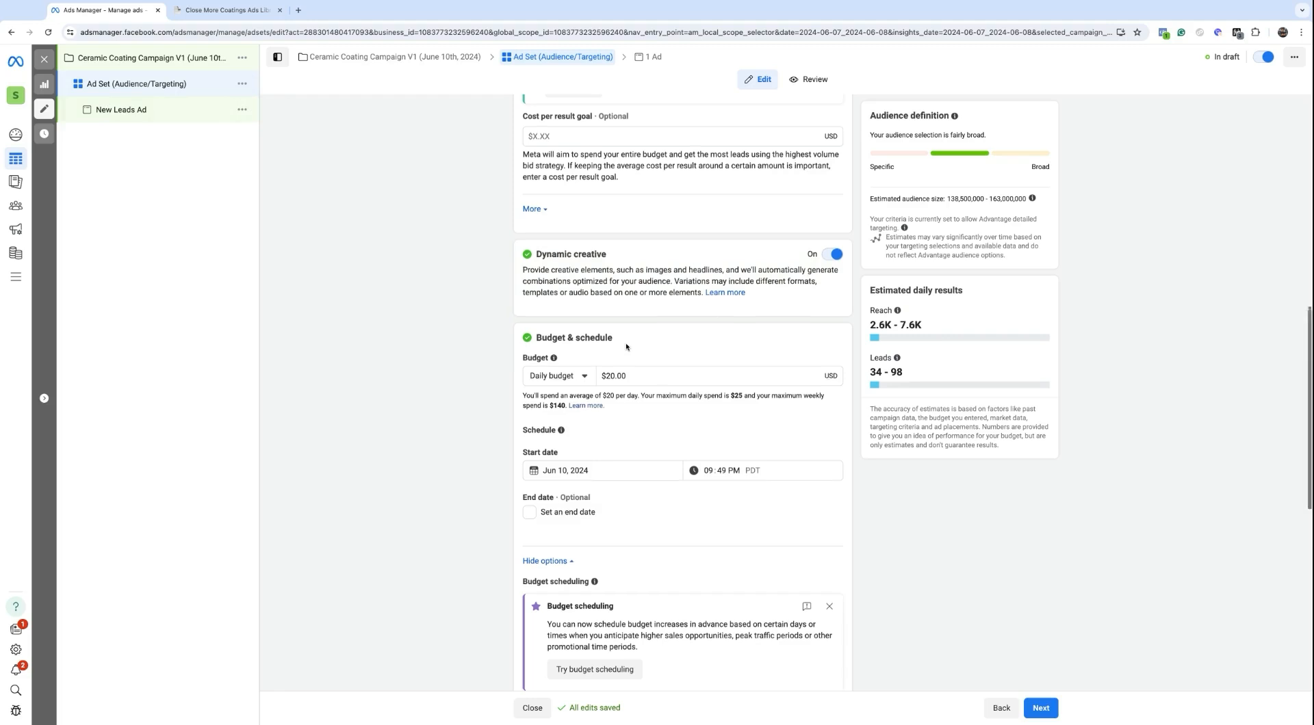
scroll(607, 330, "down", 1)
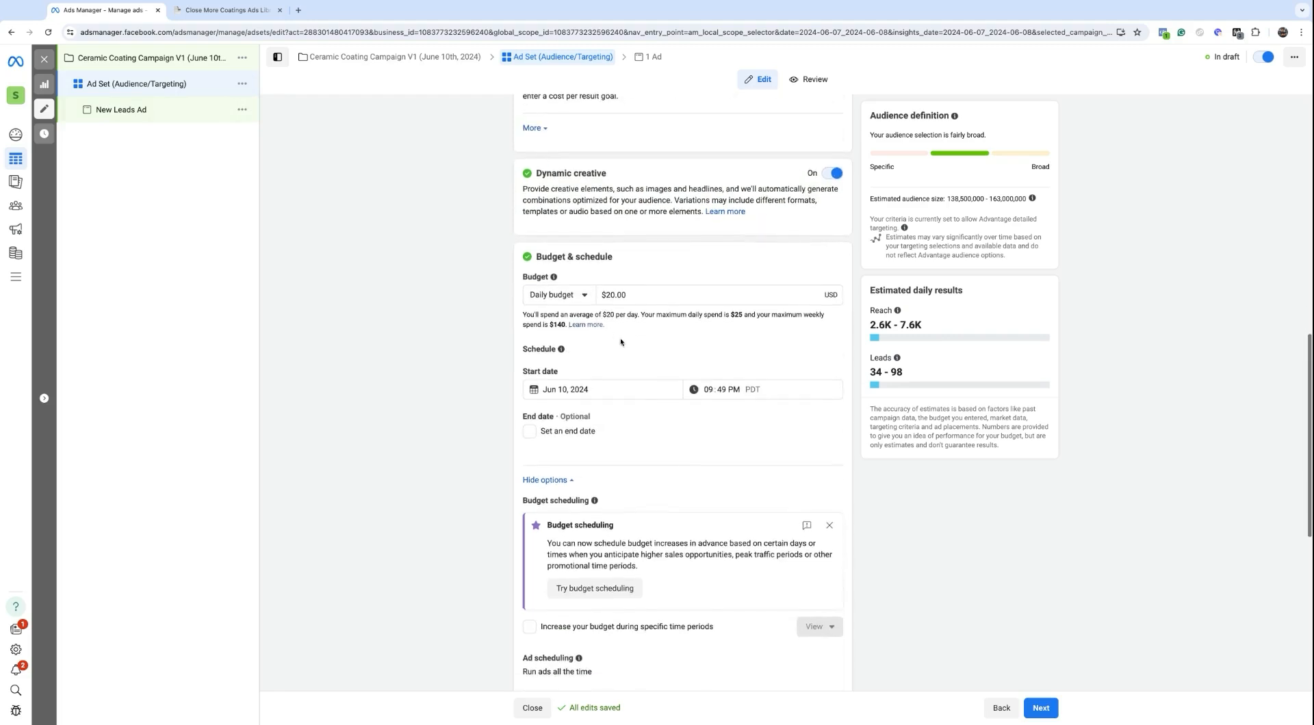
Step: Keep the Daily budget type and change the amount from $20.00 to $30.00
left_click(580, 297)
left_click(577, 328)
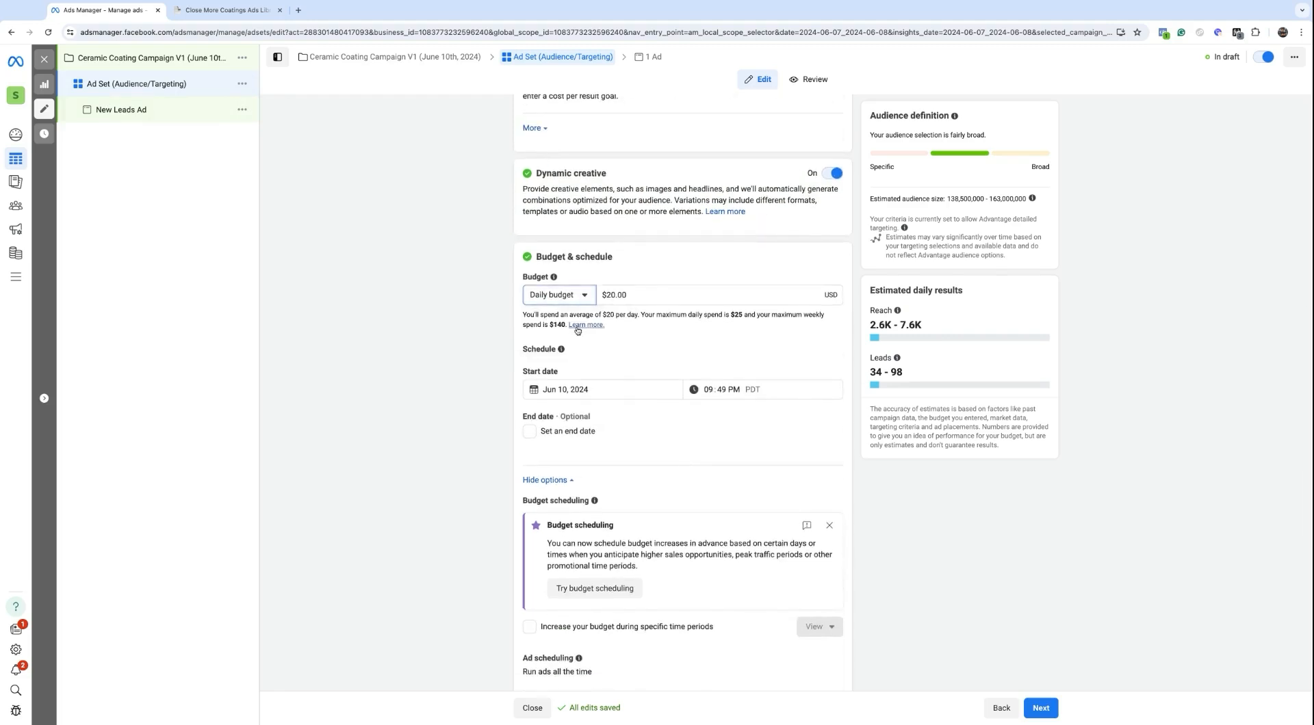
double_click(609, 294)
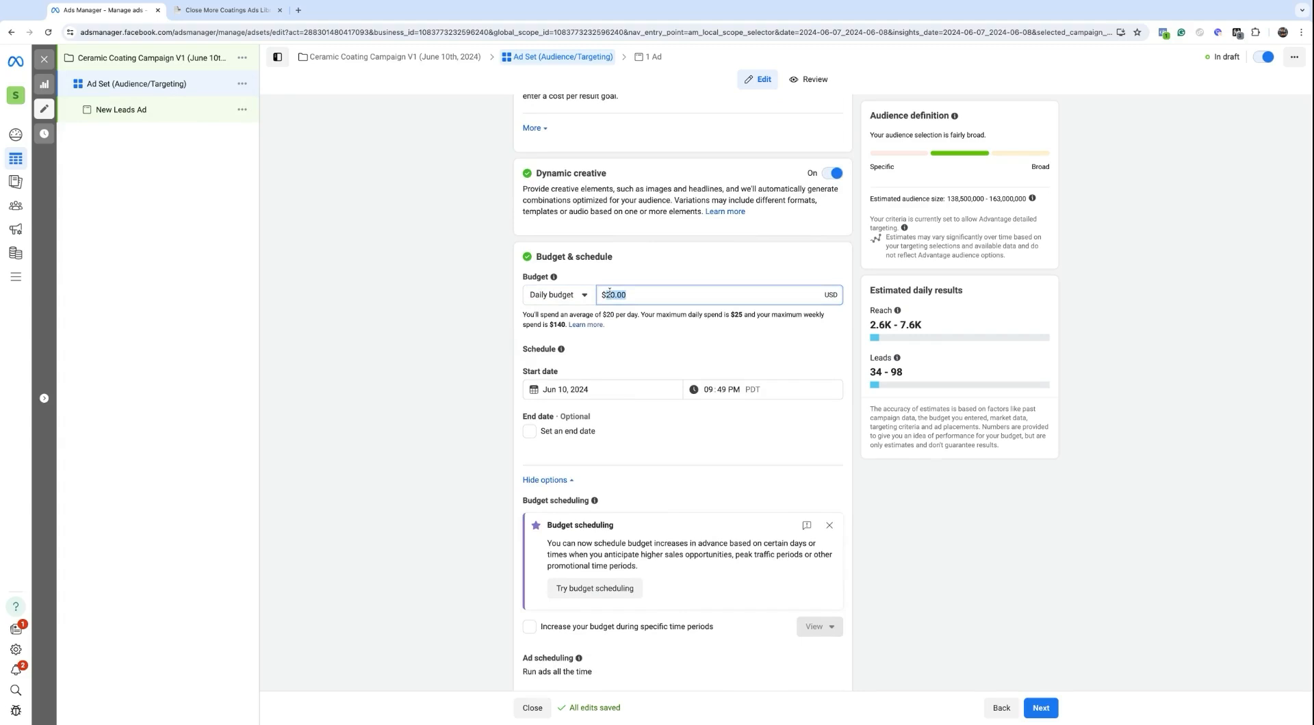
type("30")
left_click(643, 279)
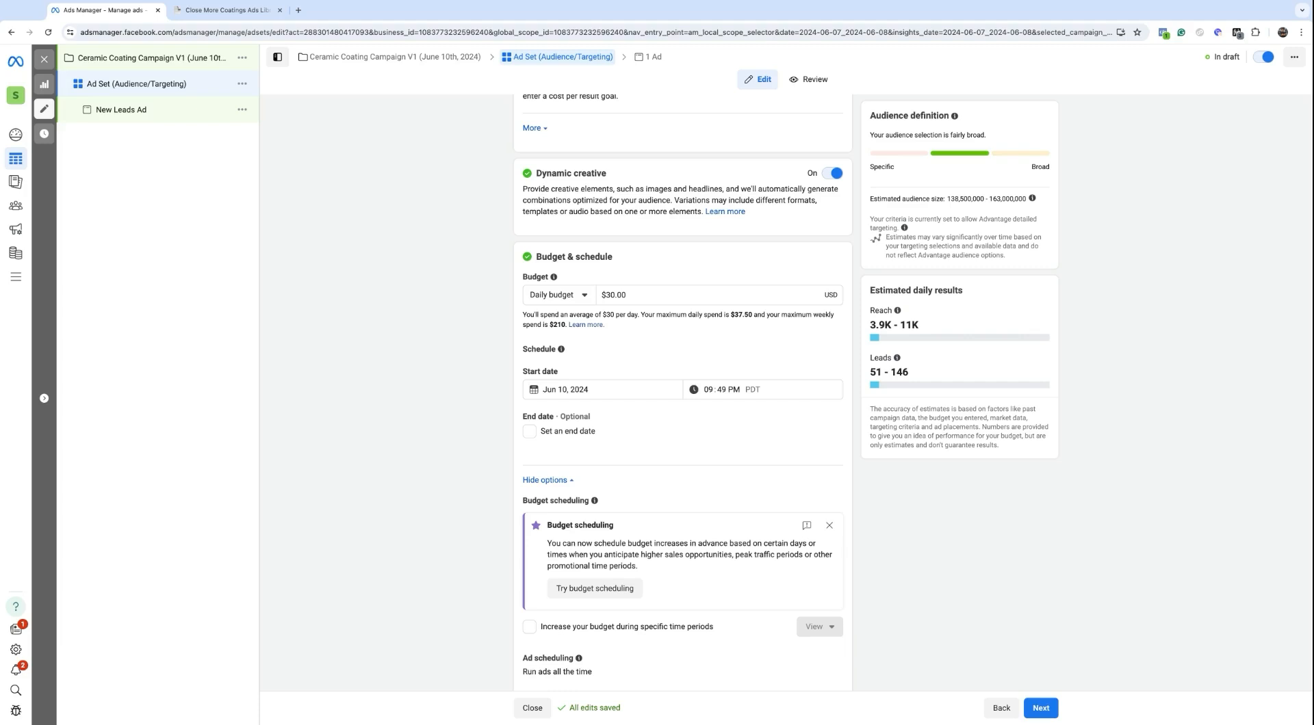
Step: Review the $30.00 daily budget and estimated reach, then bring up the start date calendar
left_click(605, 293)
double_click(605, 293)
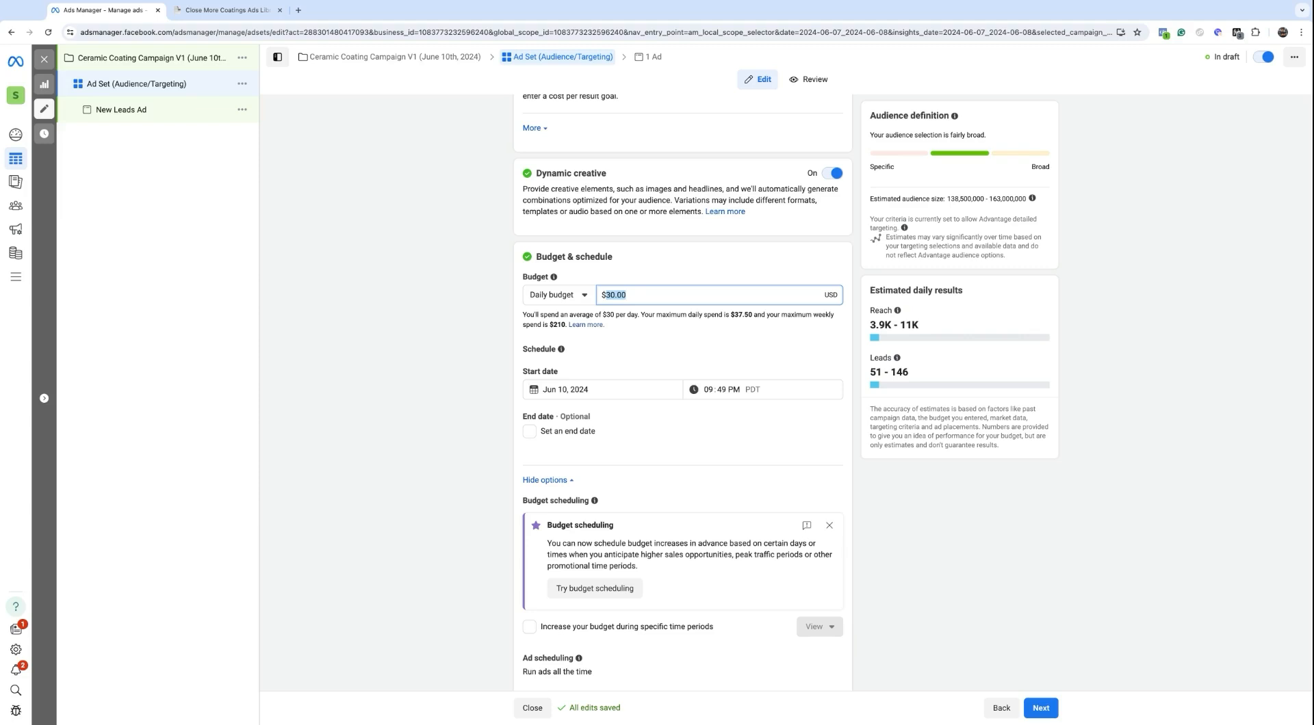
left_click(608, 294)
double_click(605, 294)
left_click_drag(862, 318, 868, 314)
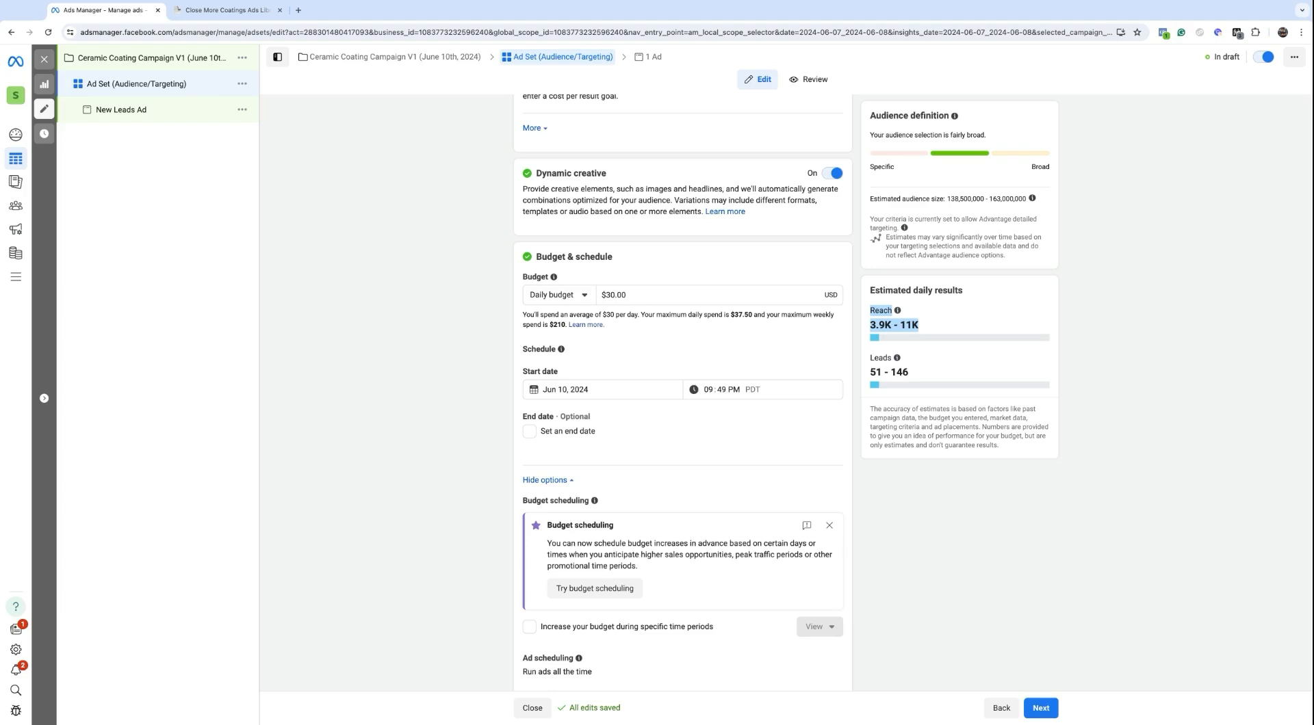
triple_click(618, 329)
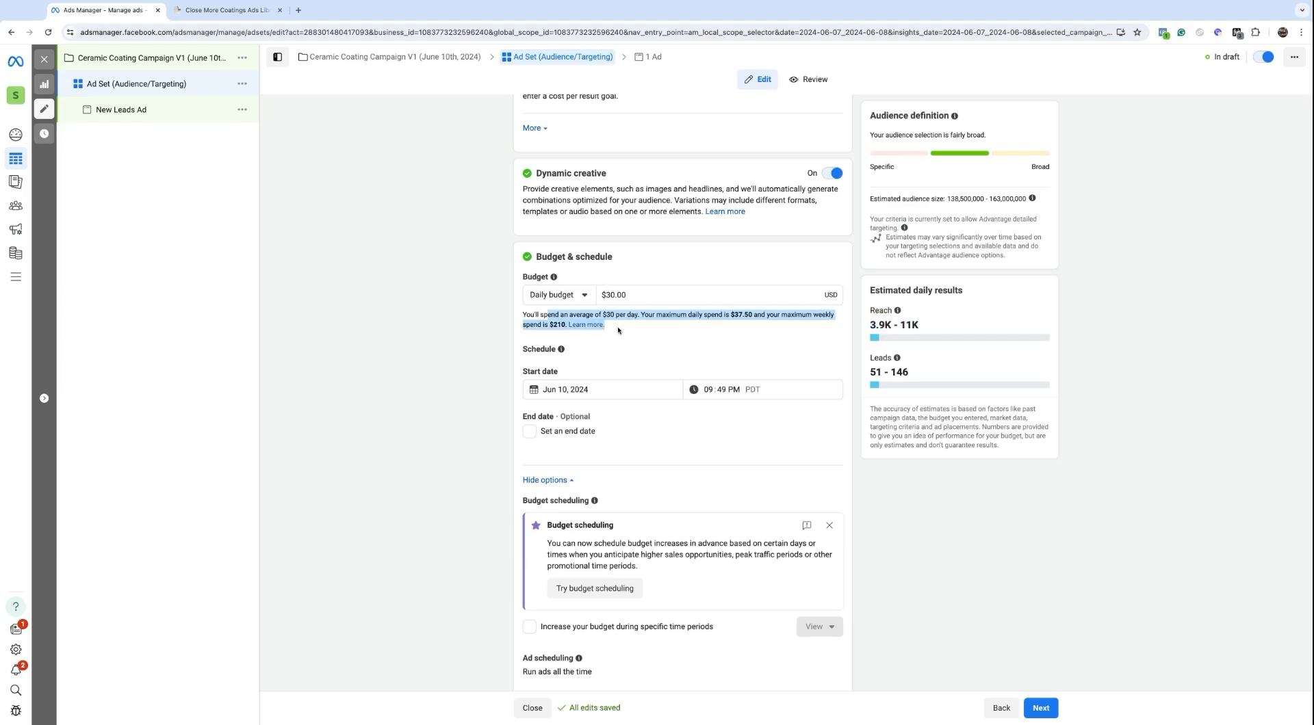
left_click(618, 330)
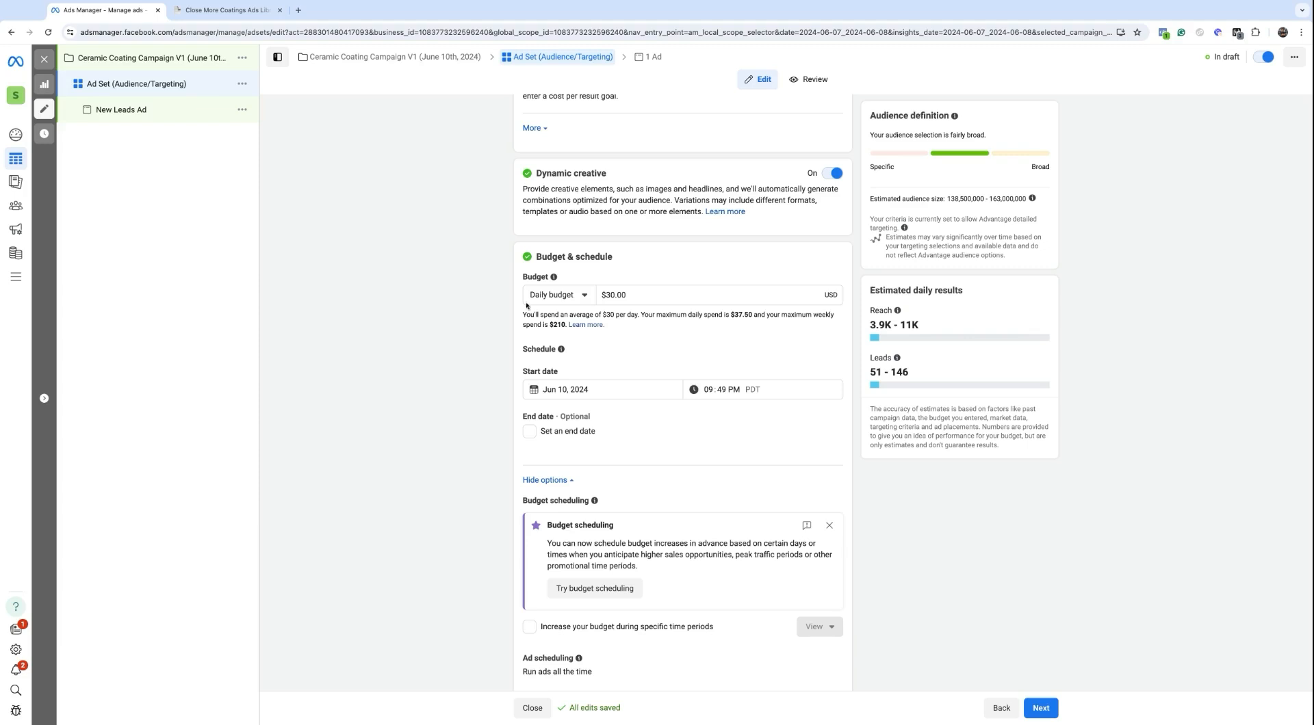
triple_click(633, 295)
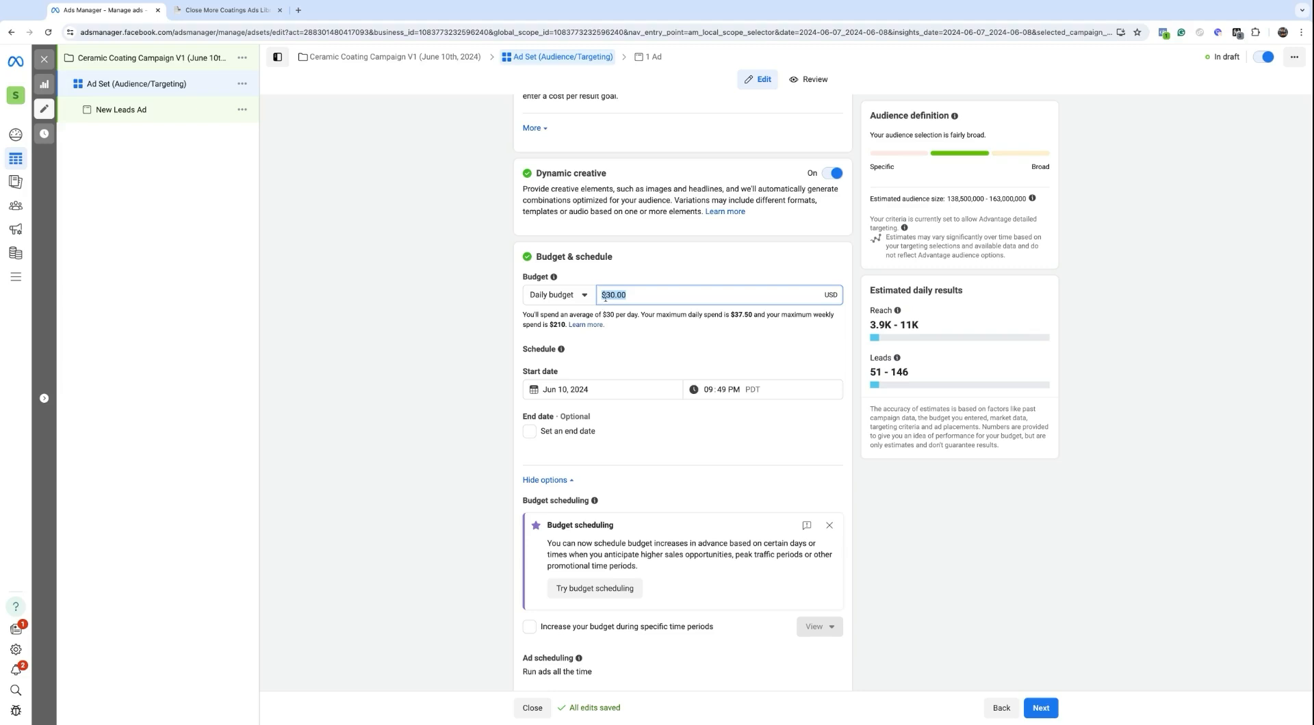
scroll(609, 367, "down", 1)
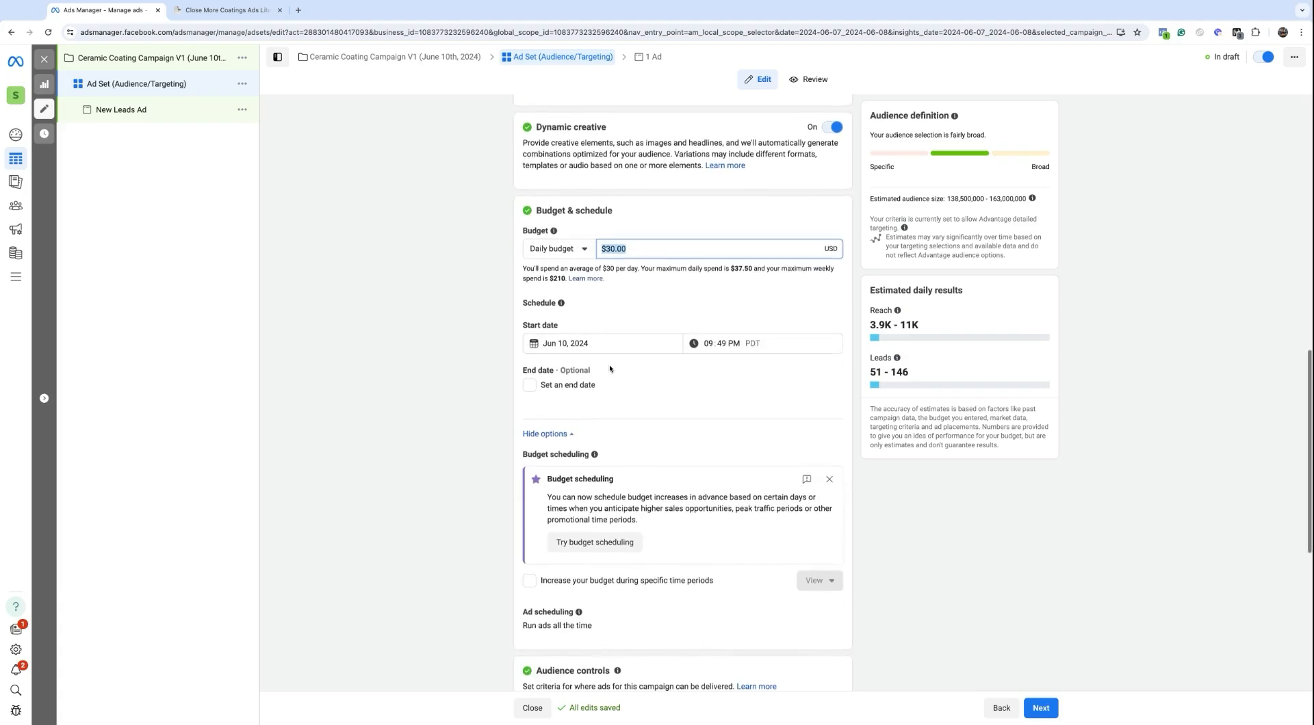
left_click(574, 343)
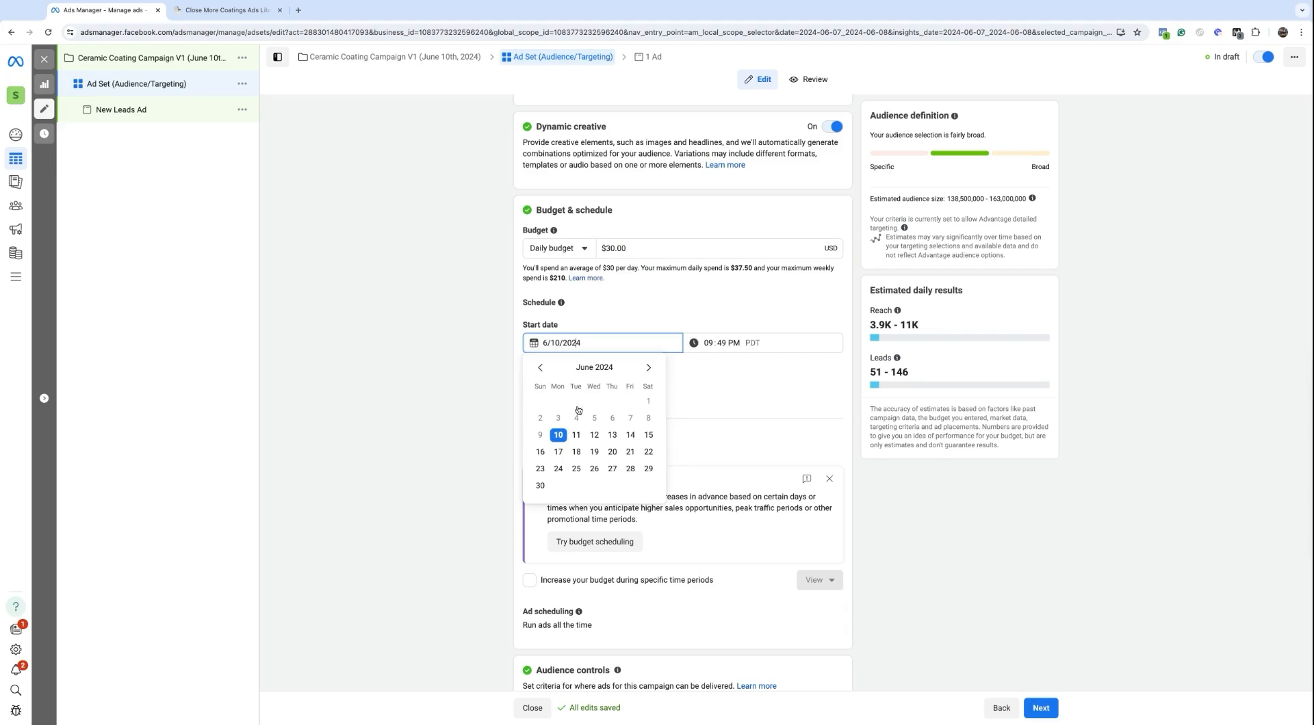
Step: Set the ad set start to June 11, 2024 at 04:00 AM PDT
left_click(576, 442)
left_click(709, 343)
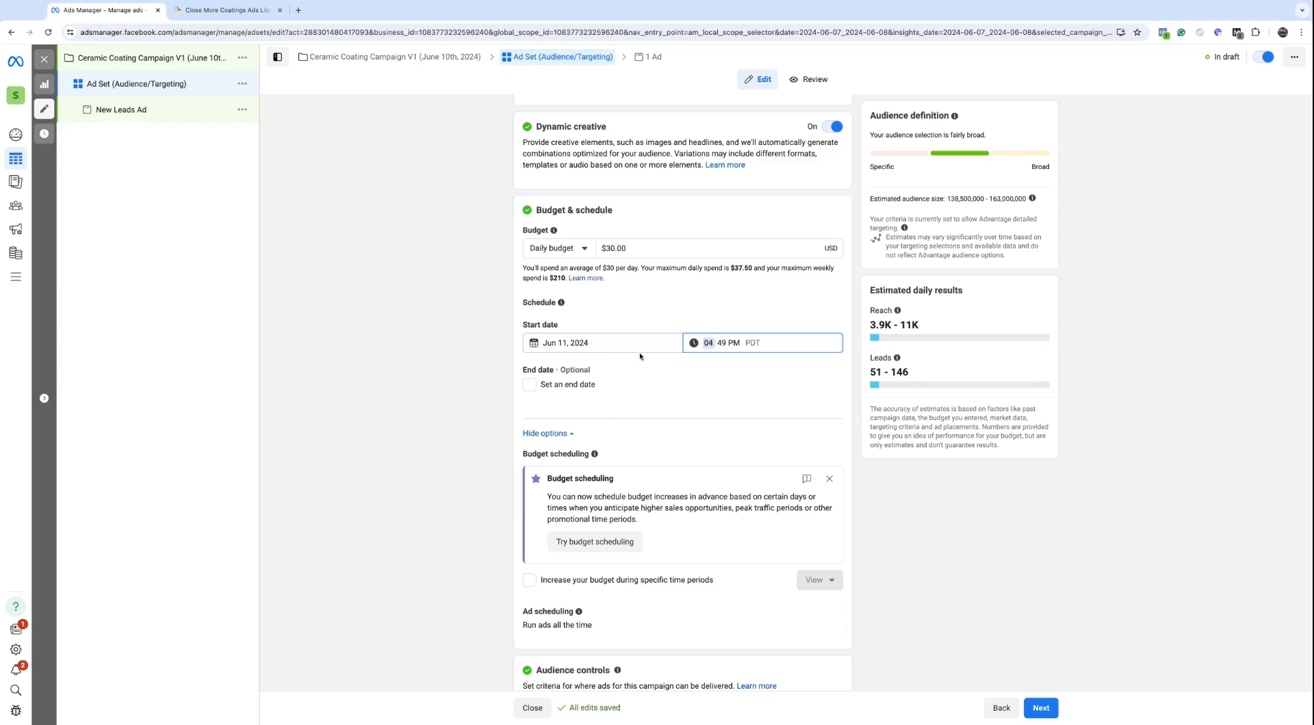
left_click(720, 343)
type("00")
left_click_drag(762, 345, 747, 341)
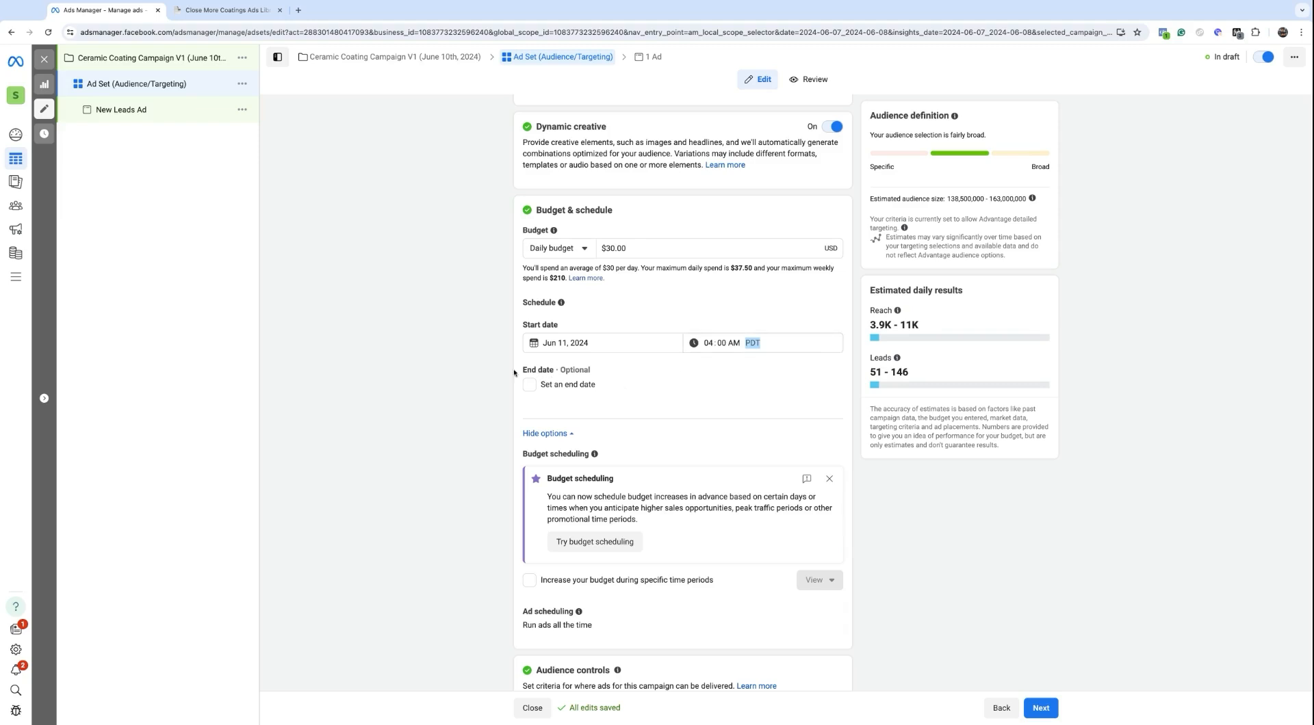
Step: Scroll past the end date and budget scheduling options down to the audience controls
left_click_drag(519, 371, 590, 371)
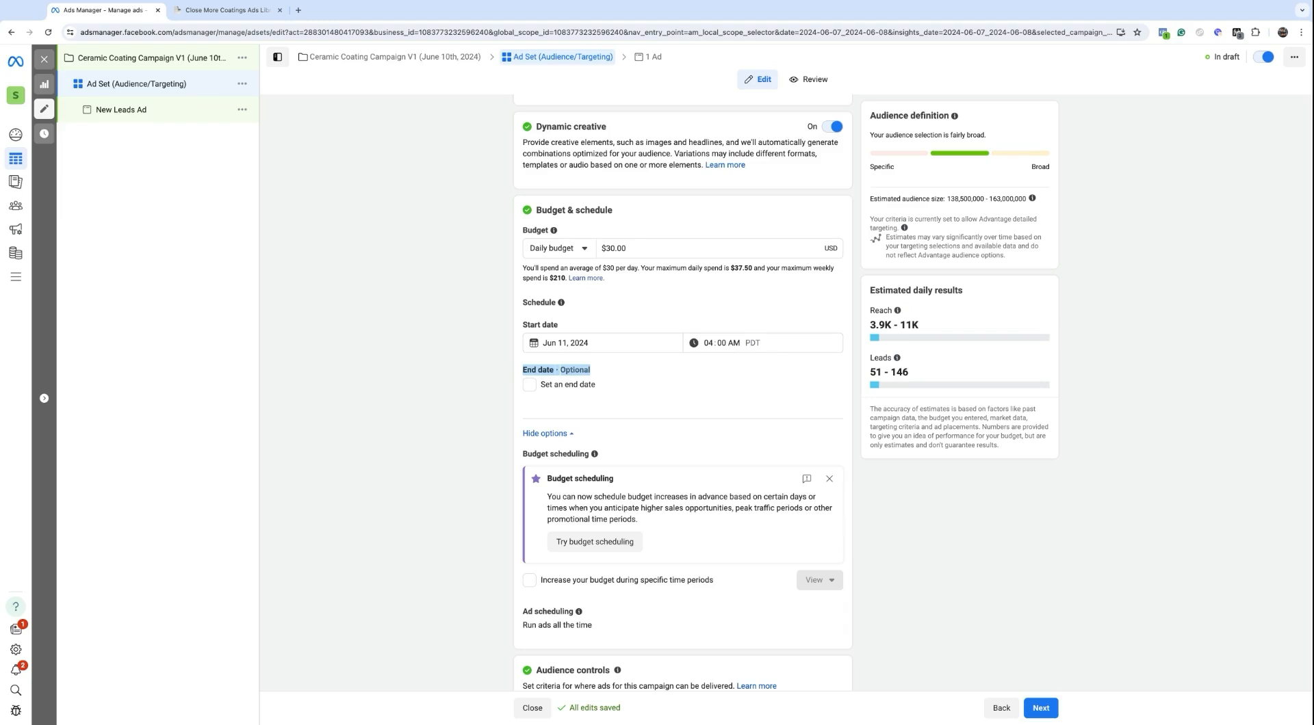
left_click(523, 370)
left_click_drag(523, 370, 595, 387)
scroll(595, 387, "down", 3)
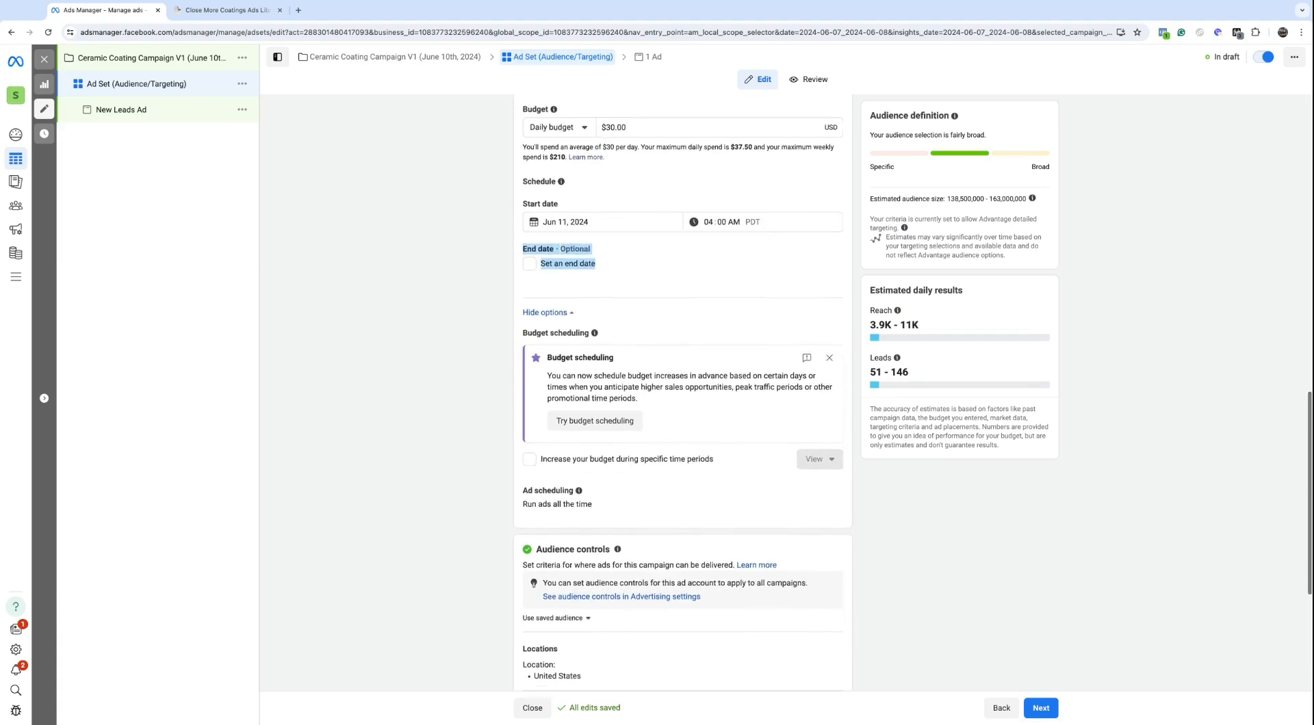
scroll(638, 356, "down", 2)
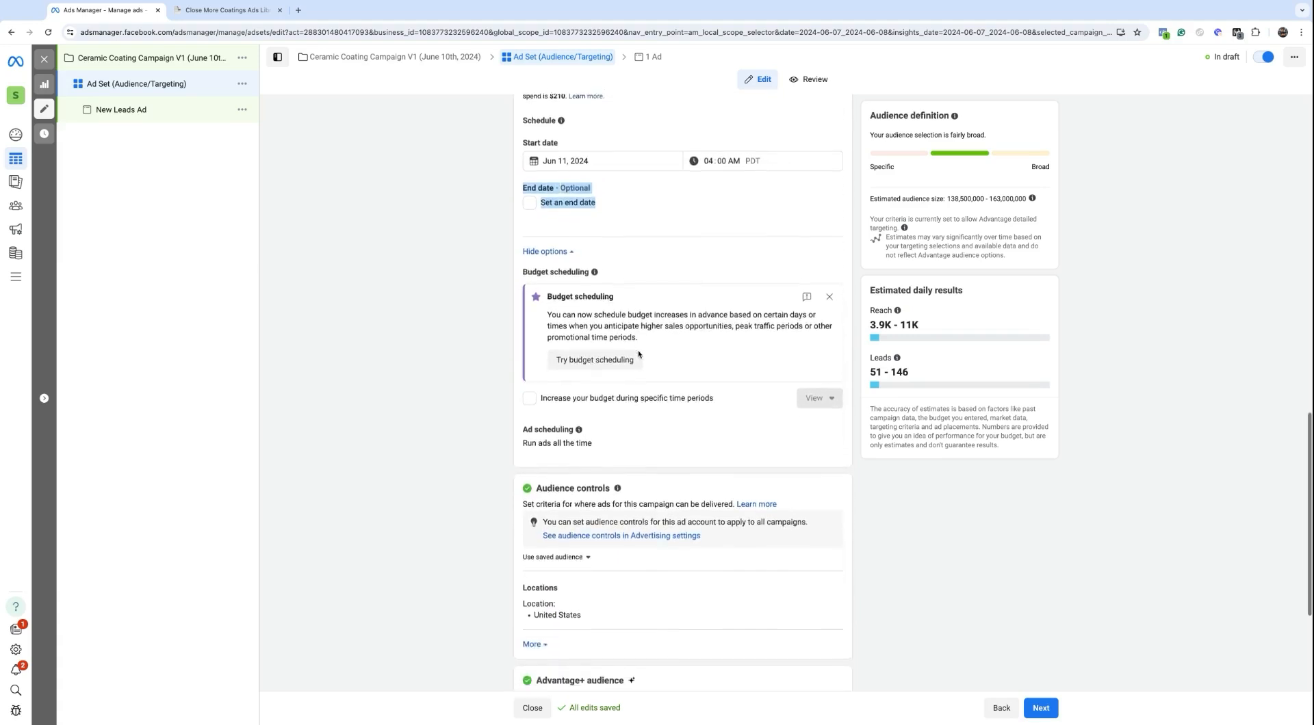
scroll(639, 356, "down", 1)
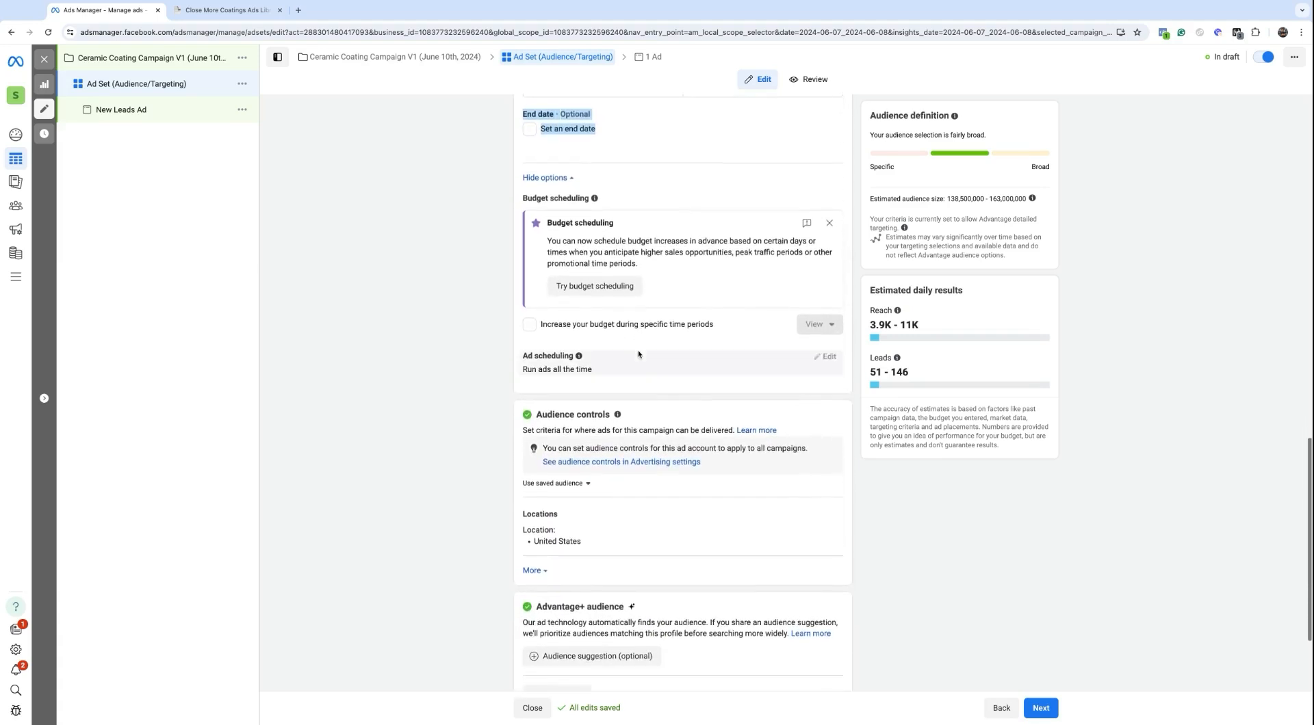
left_click(543, 327)
left_click_drag(543, 327, 707, 325)
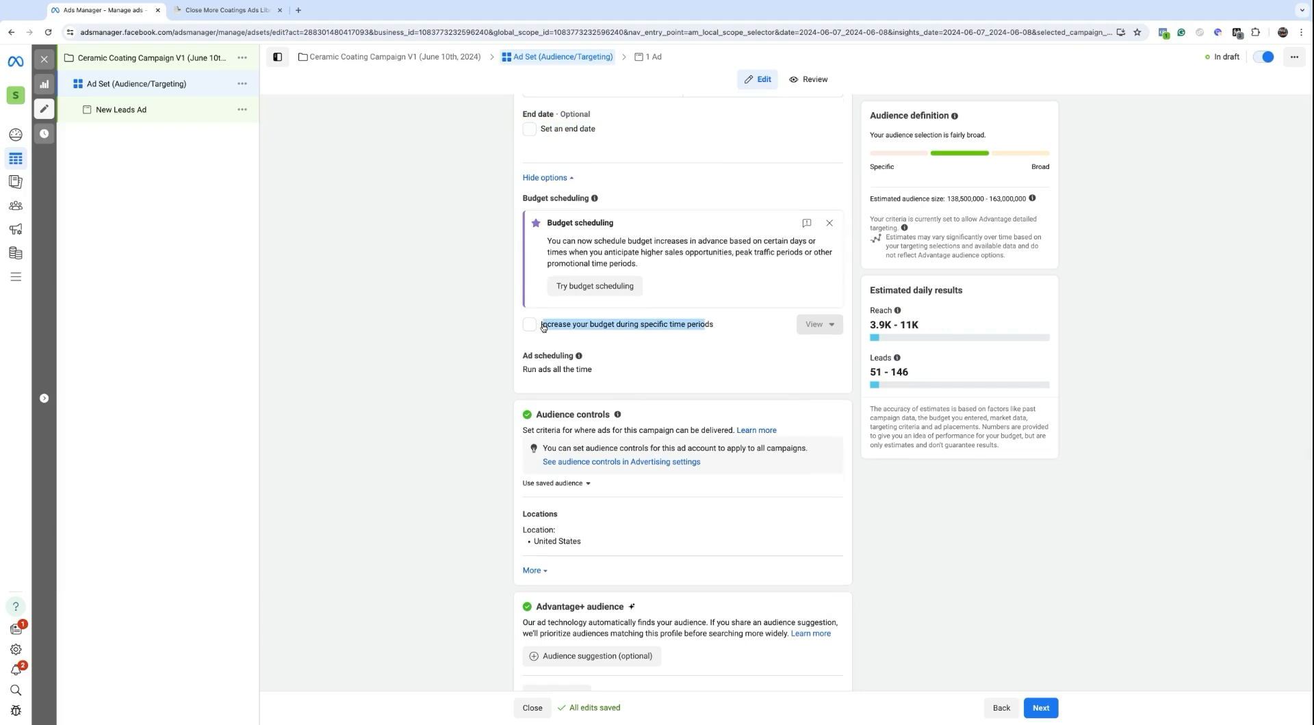
scroll(617, 353, "down", 2)
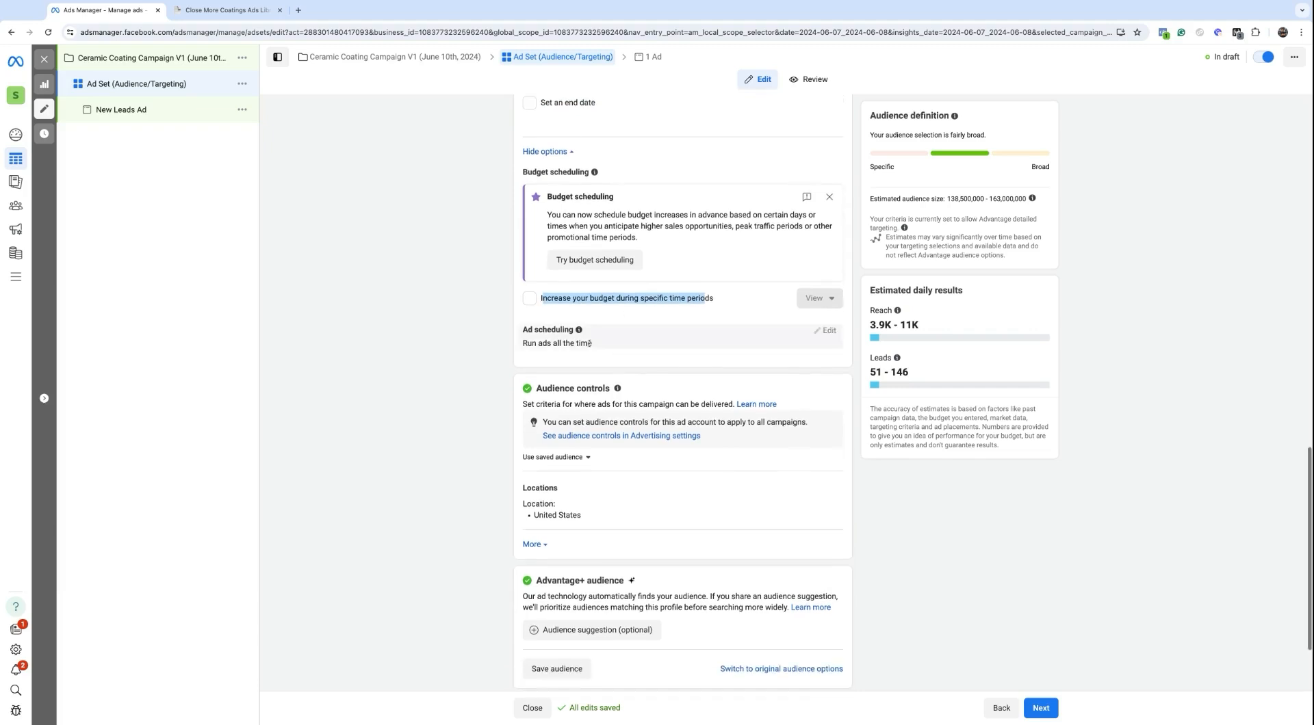
scroll(599, 350, "down", 2)
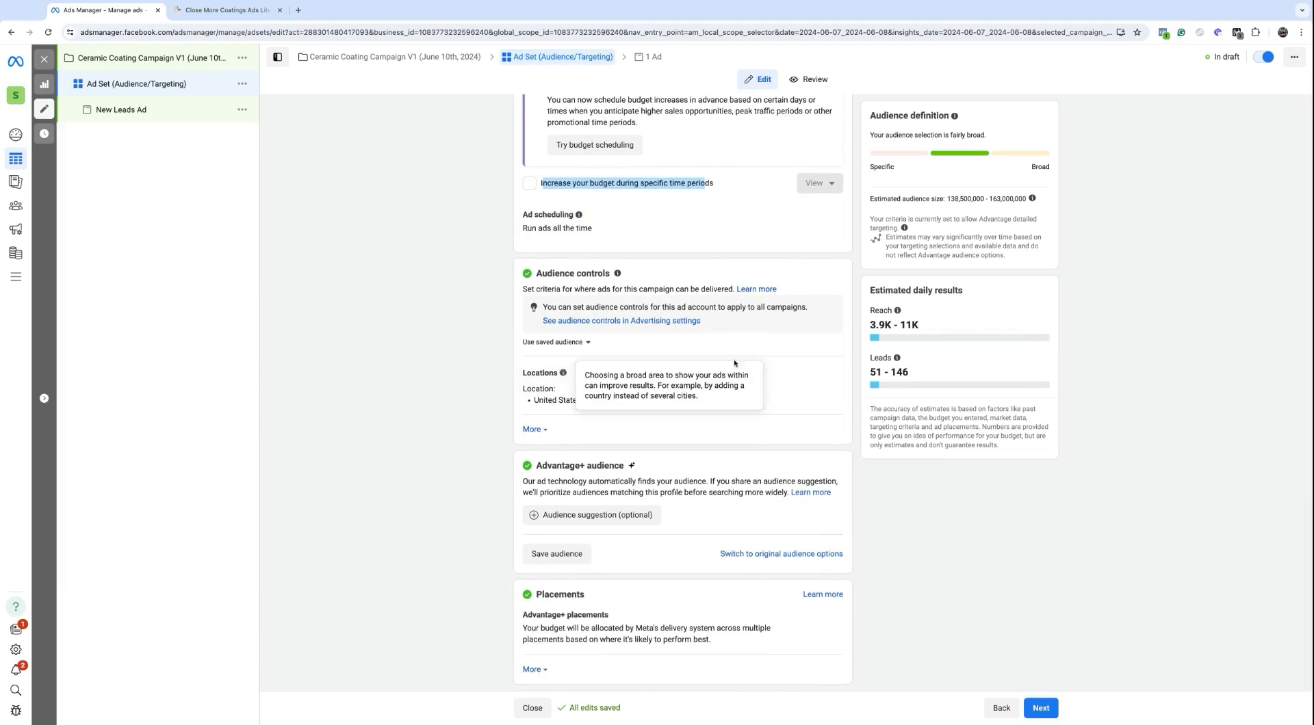
Step: Replace the United States location with Spokane, Washington
left_click(827, 377)
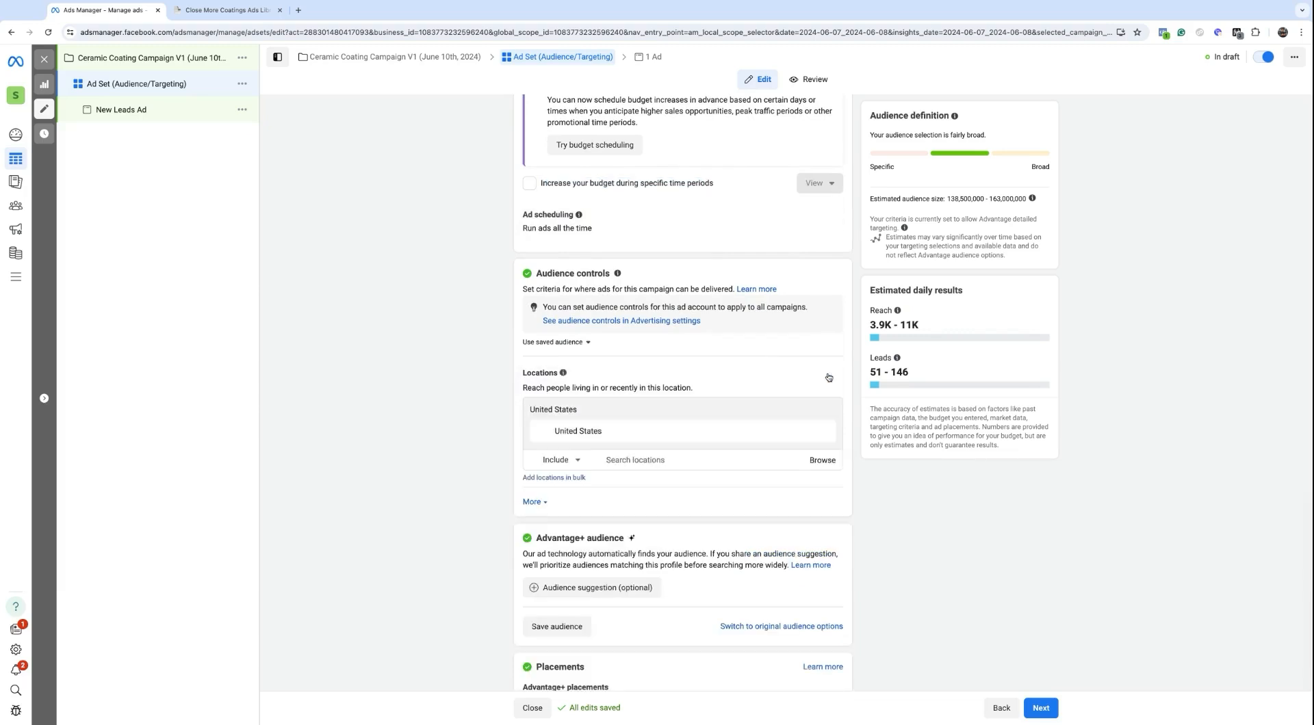
left_click(668, 461)
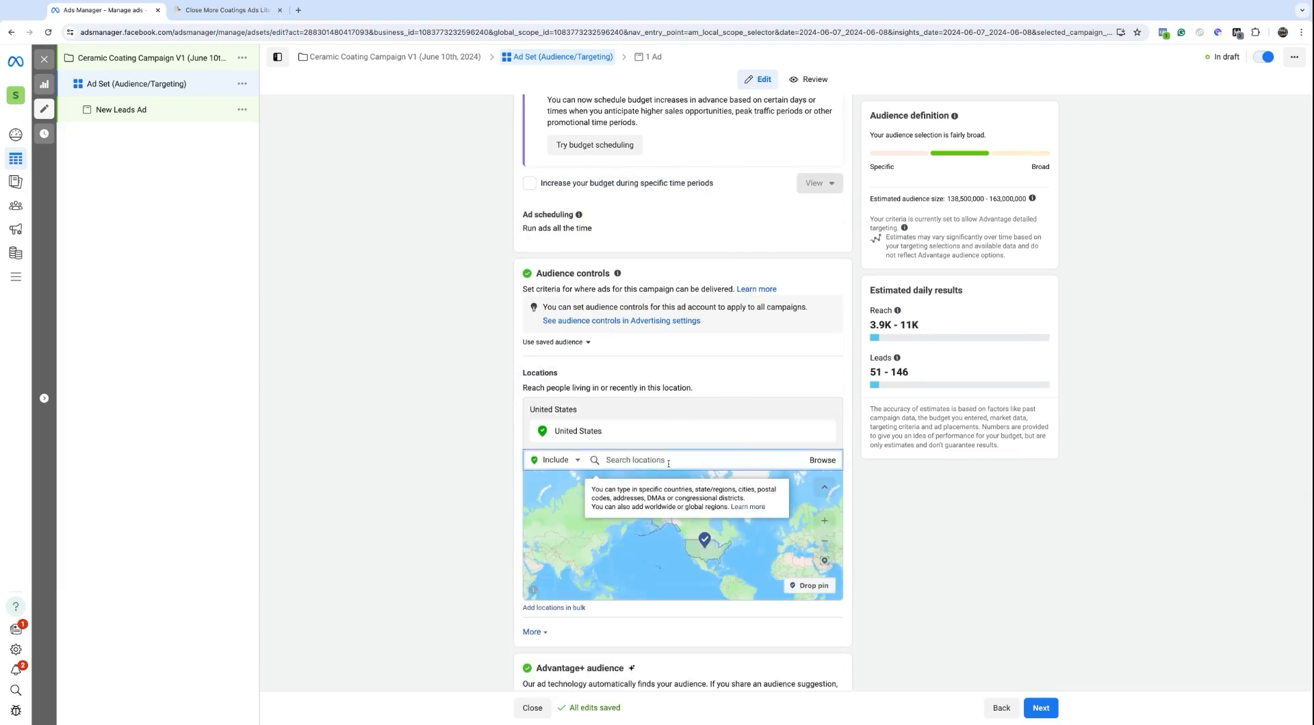
type("spokane")
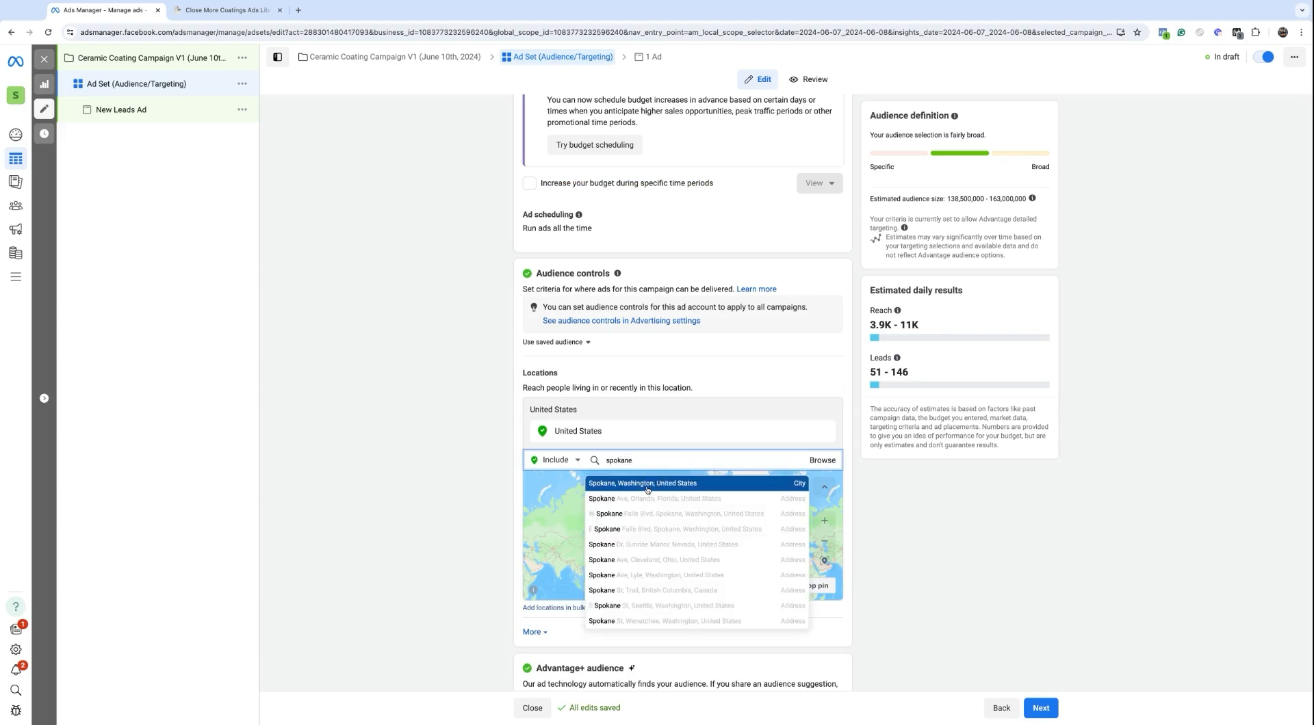
left_click(655, 485)
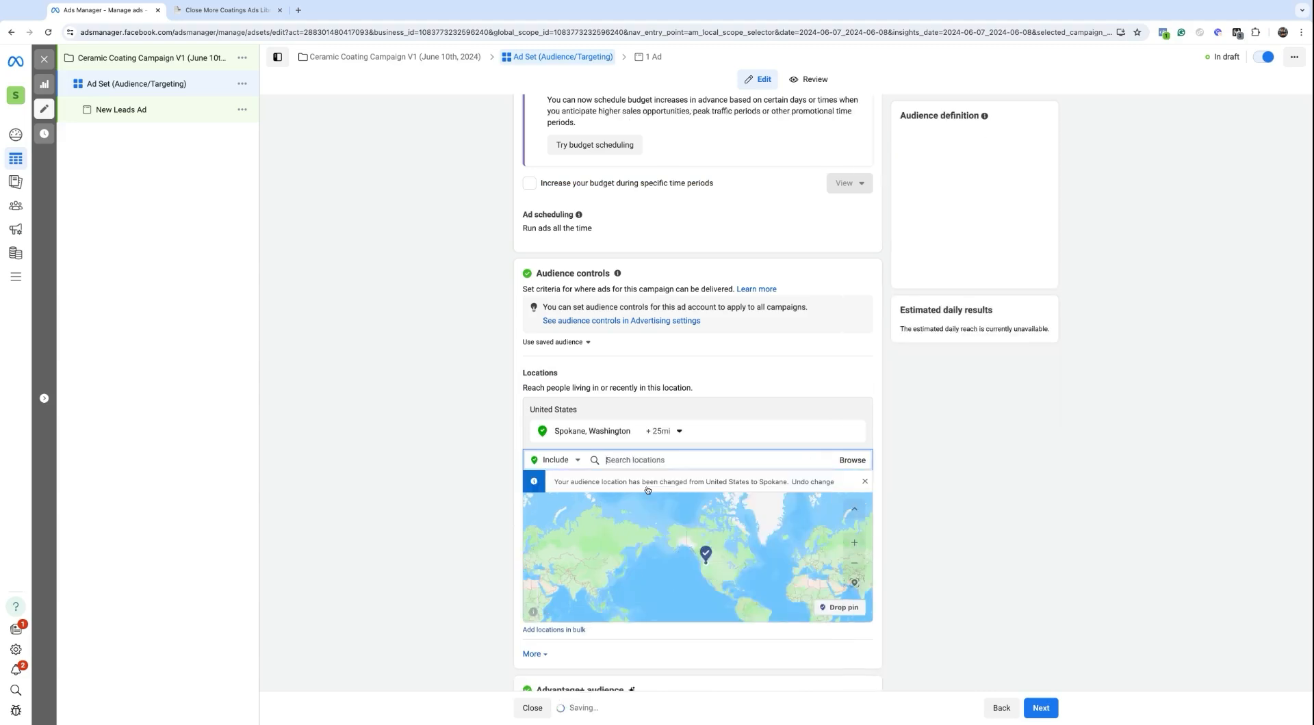
Step: Try radius settings from 50 mi down to 10 mi, then target Spokane city only
left_click(660, 432)
left_click_drag(678, 499, 696, 503)
left_click(663, 435)
left_click_drag(691, 502, 664, 504)
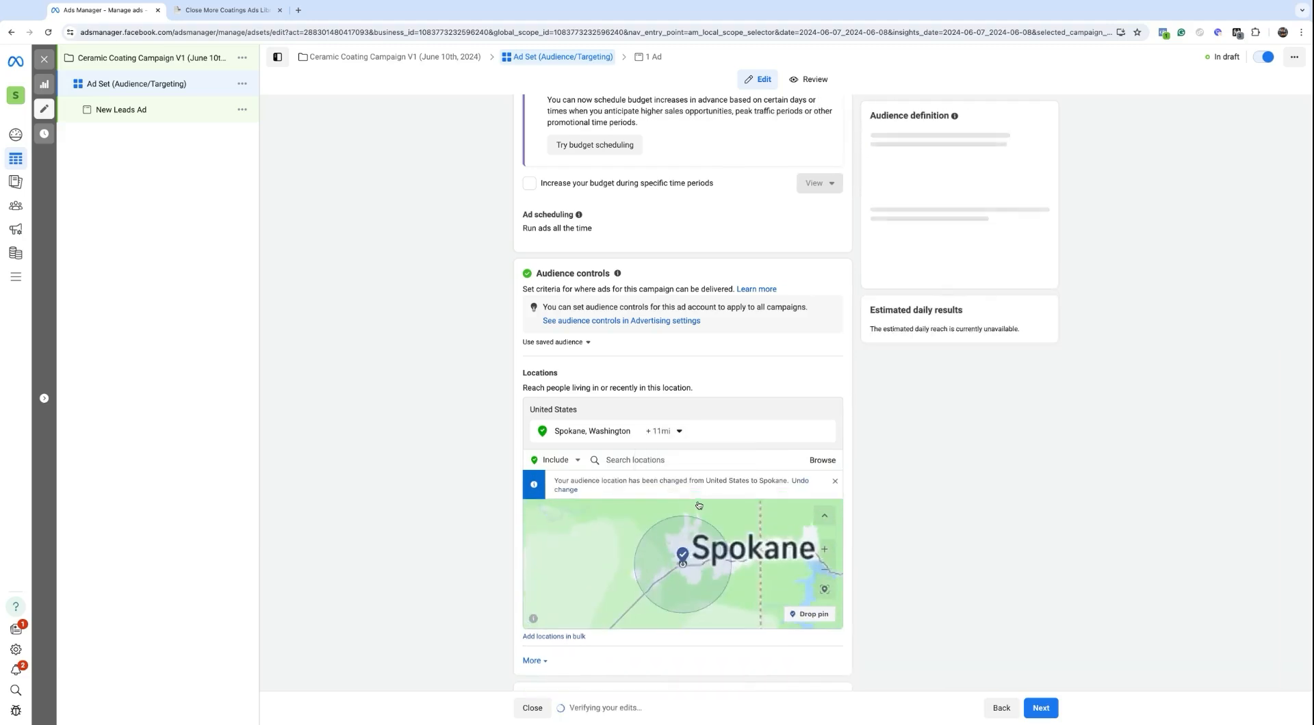
left_click(661, 431)
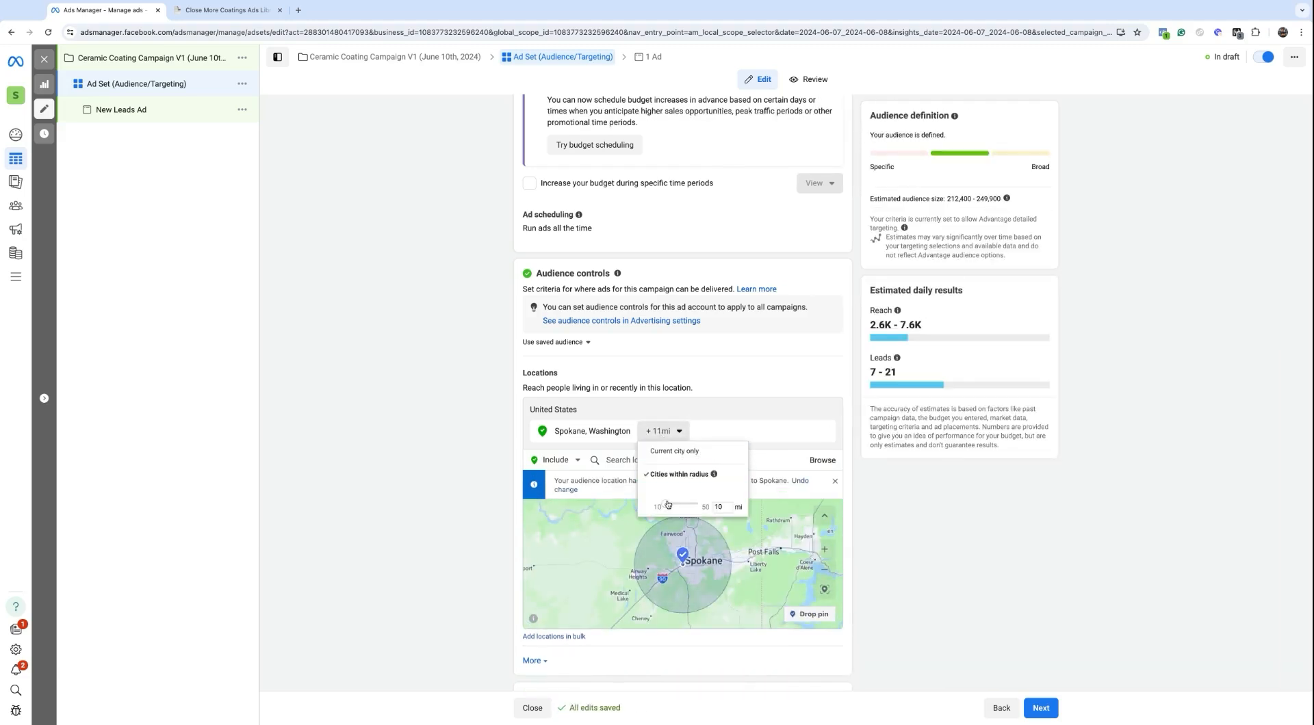
left_click_drag(668, 505, 663, 505)
left_click(663, 430)
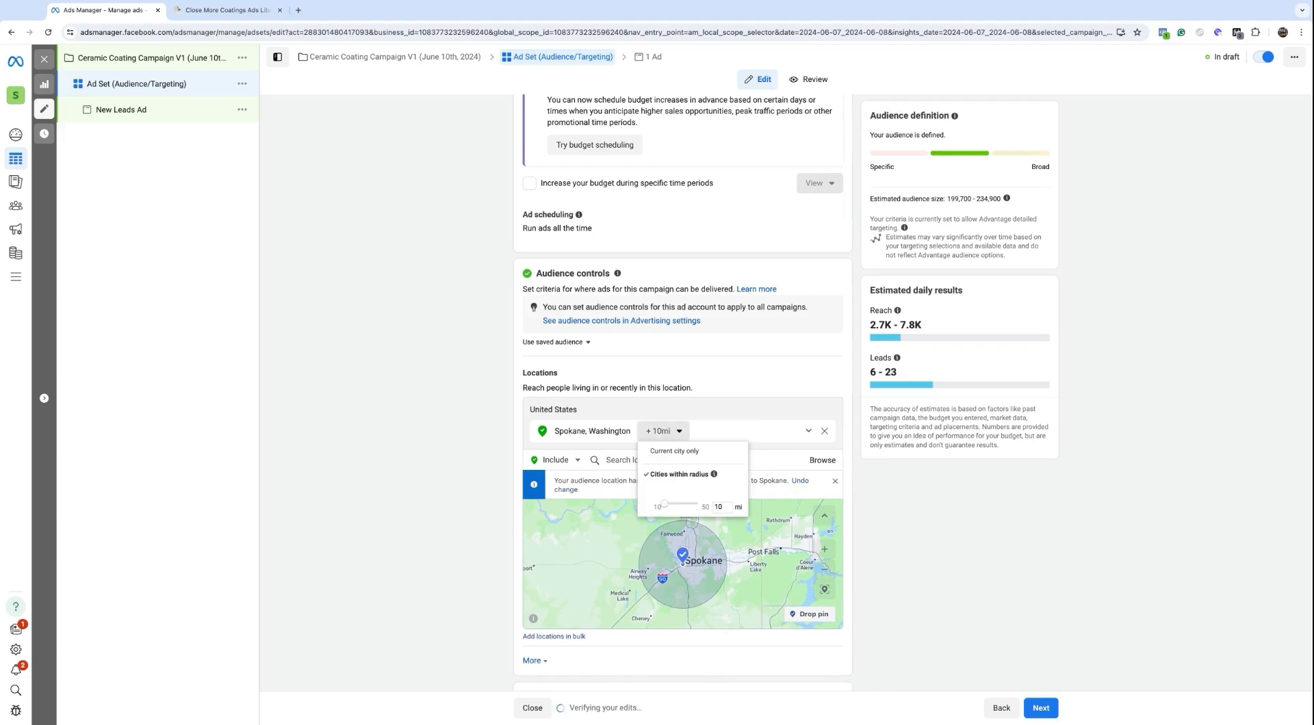
left_click(663, 452)
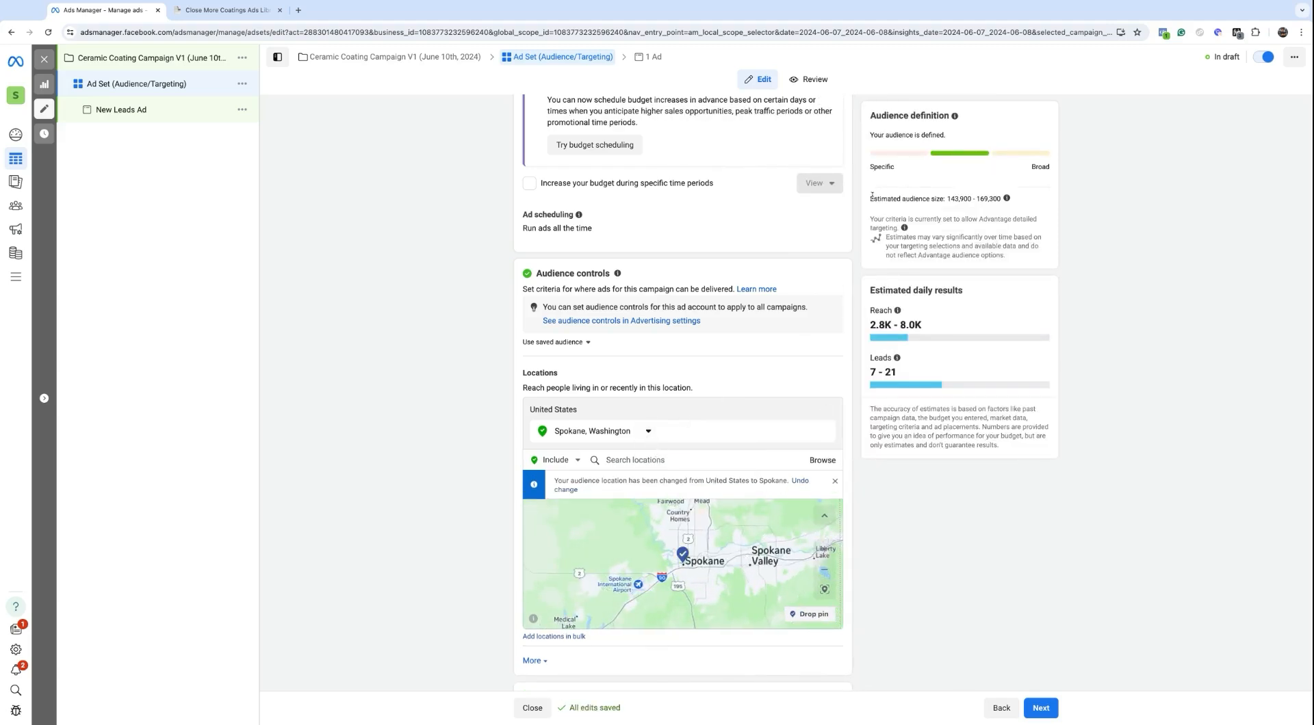
left_click_drag(870, 198, 1001, 199)
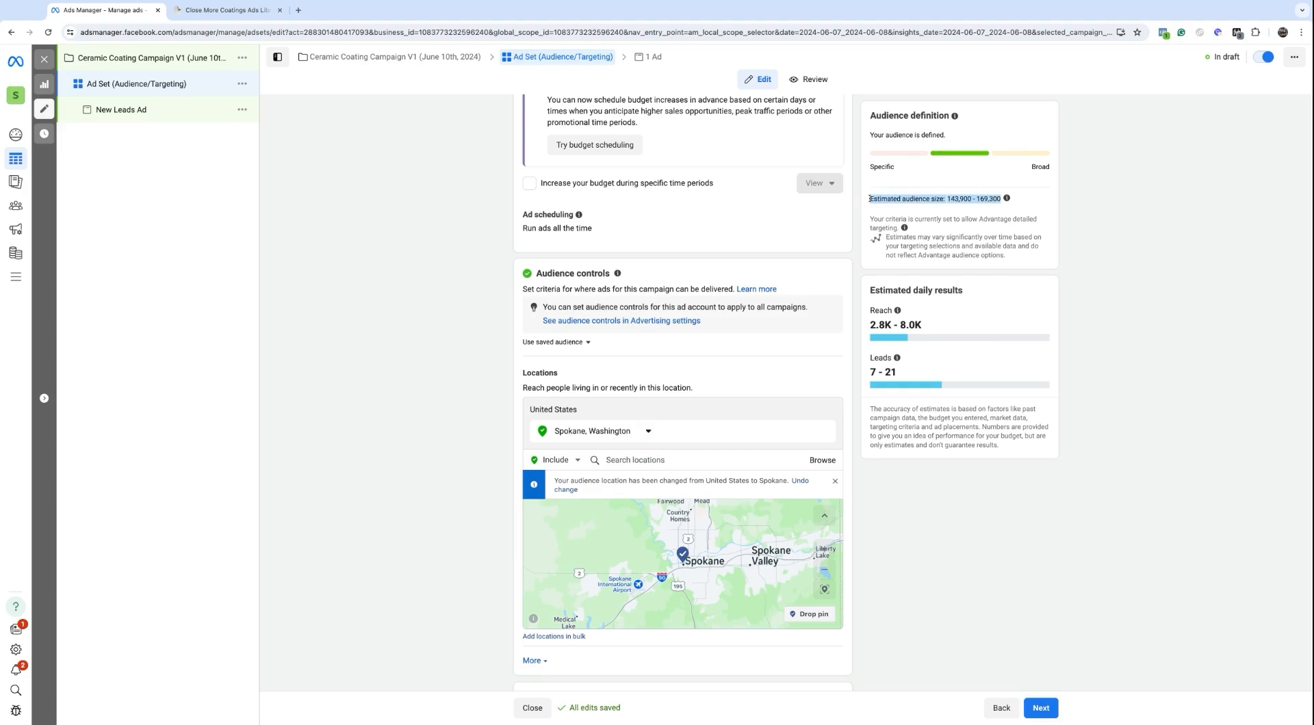
mouse_move(1006, 199)
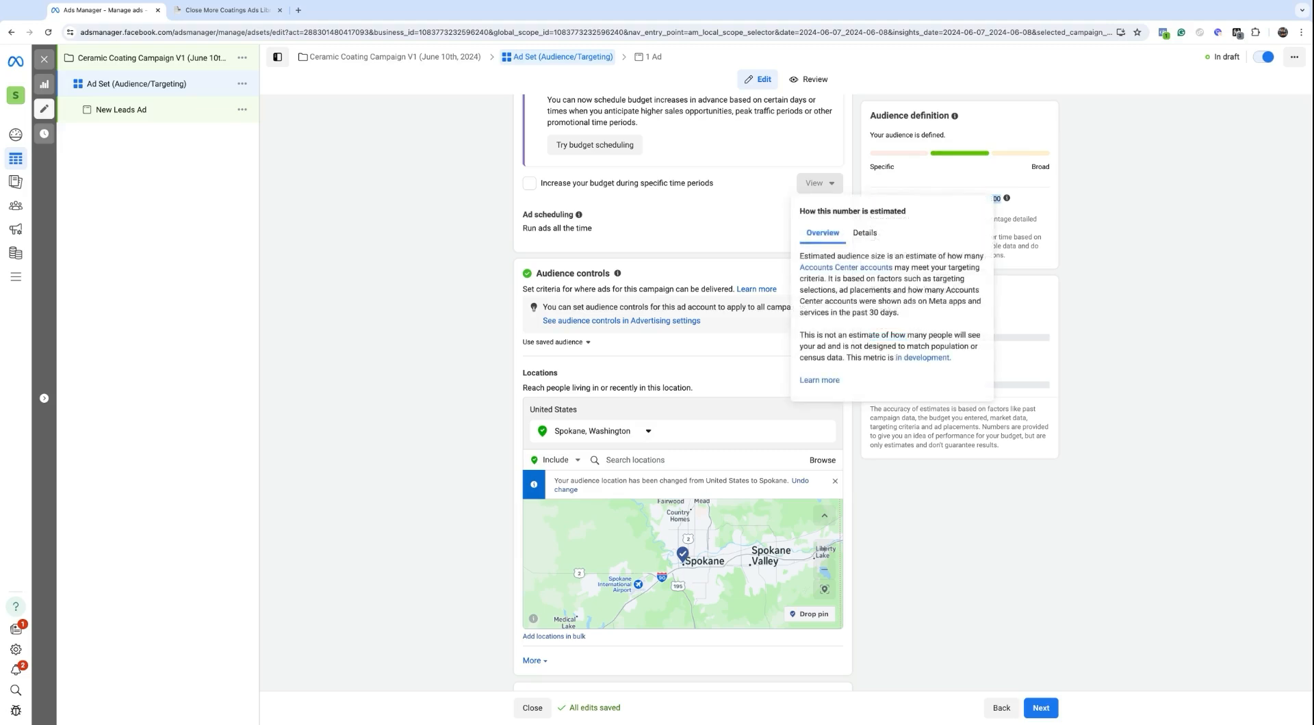
left_click(989, 199)
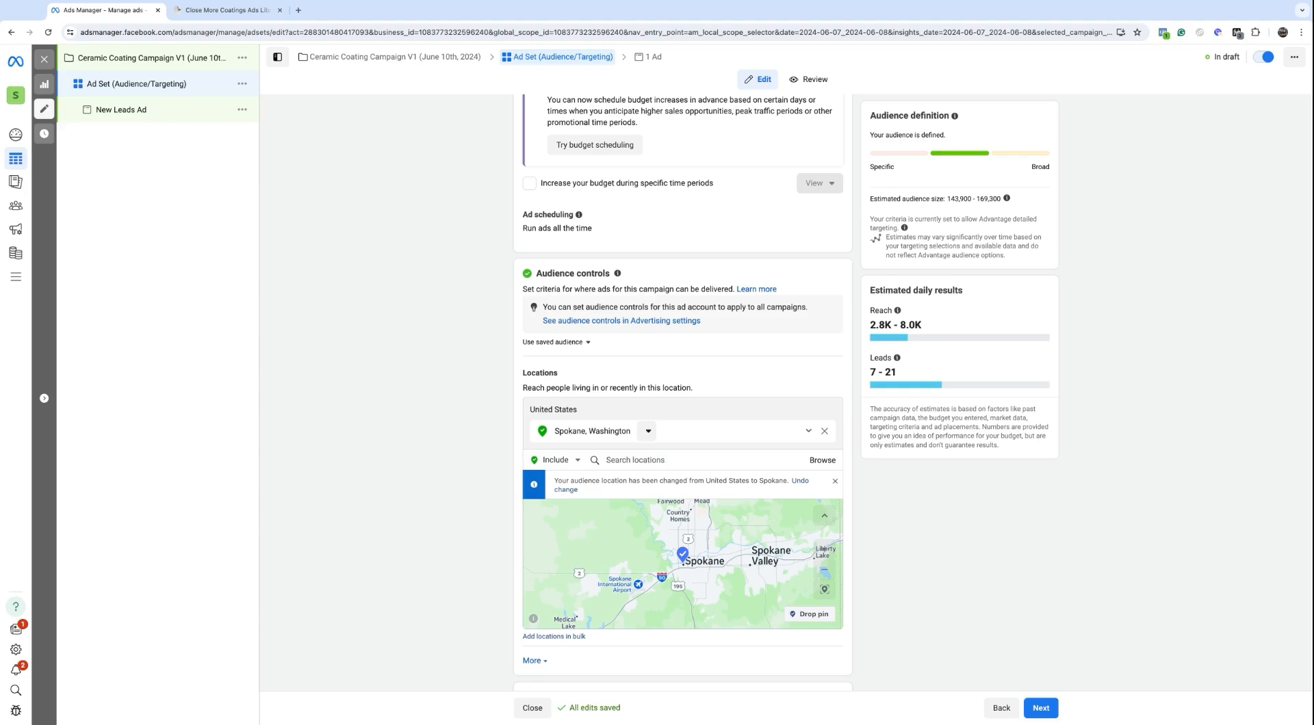
triple_click(869, 327)
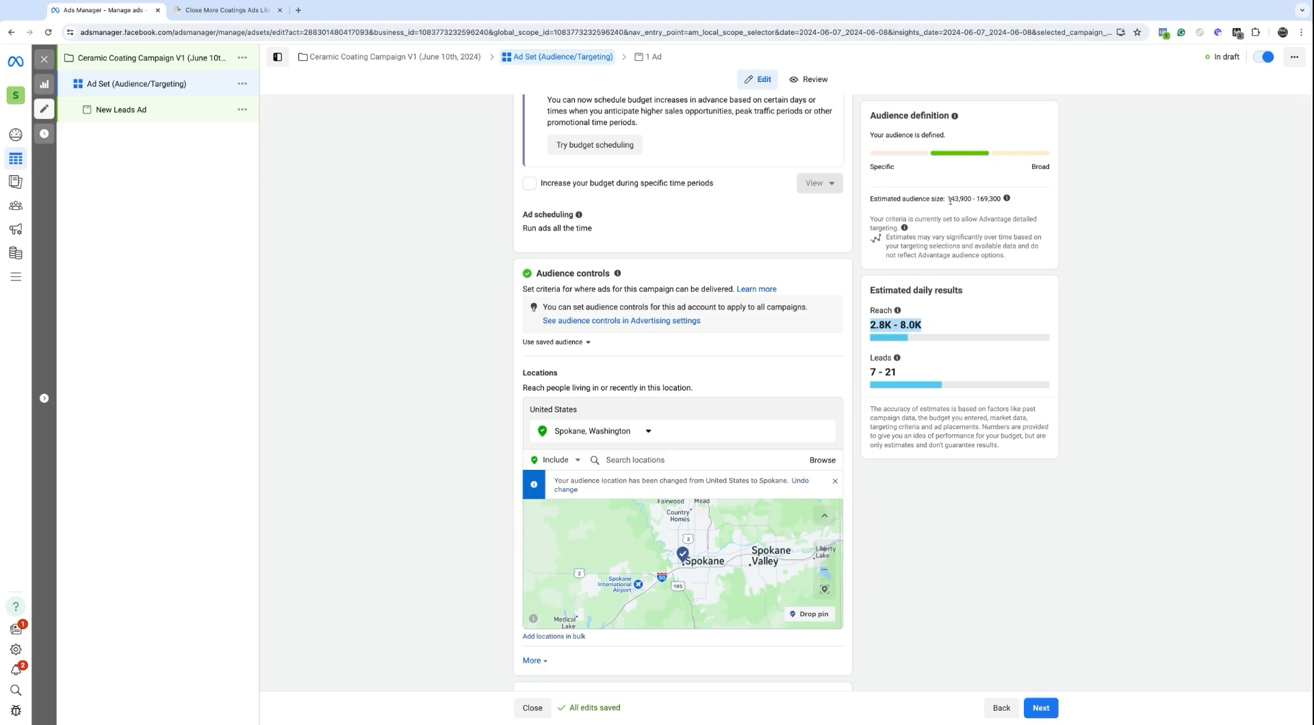
left_click_drag(949, 198, 985, 199)
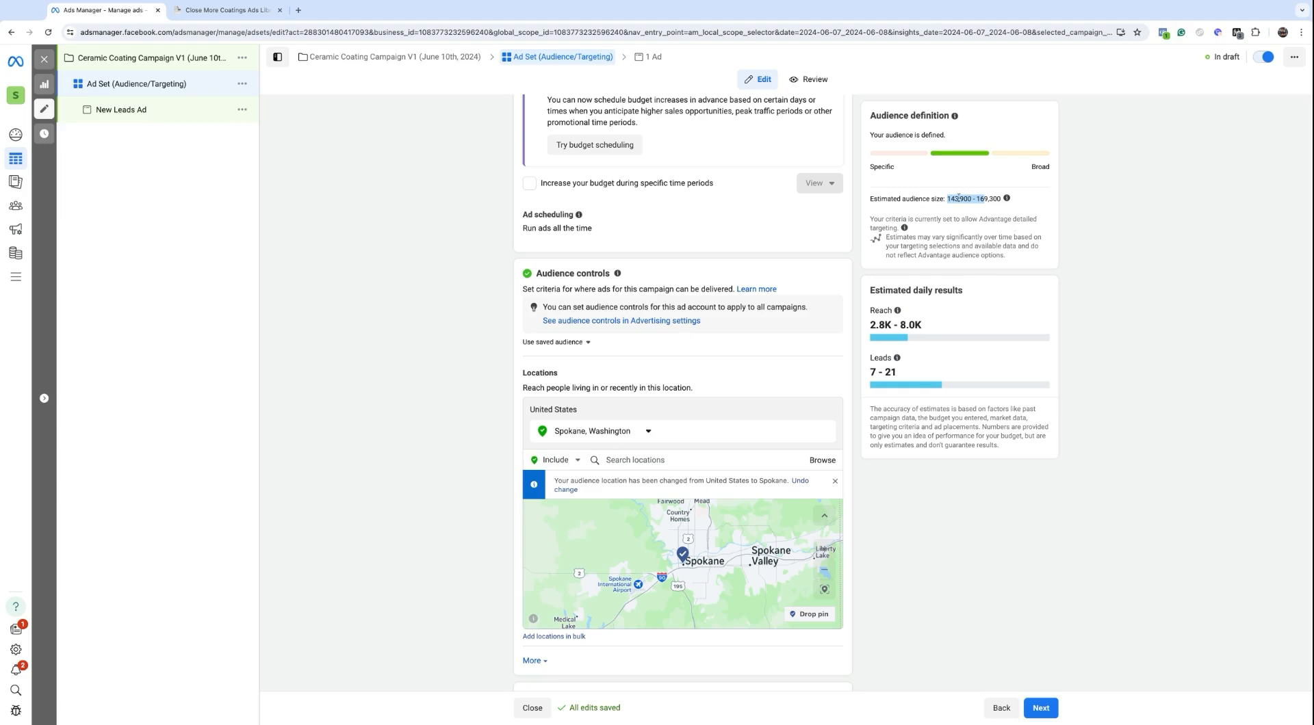
left_click(950, 203)
left_click_drag(871, 197, 980, 199)
left_click(611, 442)
Step: Switch Spokane to cities within a radius and try shrinking it to 15 mi, checking the 227,300–267,400 audience
left_click(648, 431)
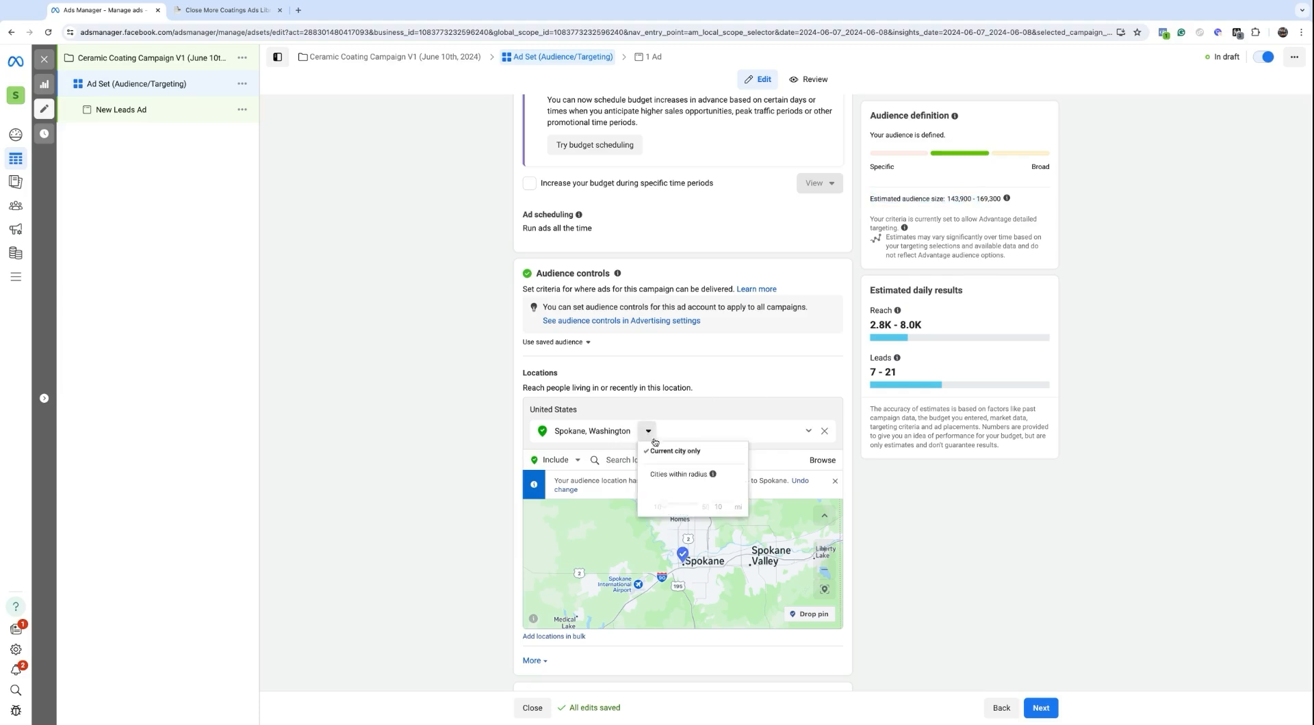
left_click(664, 474)
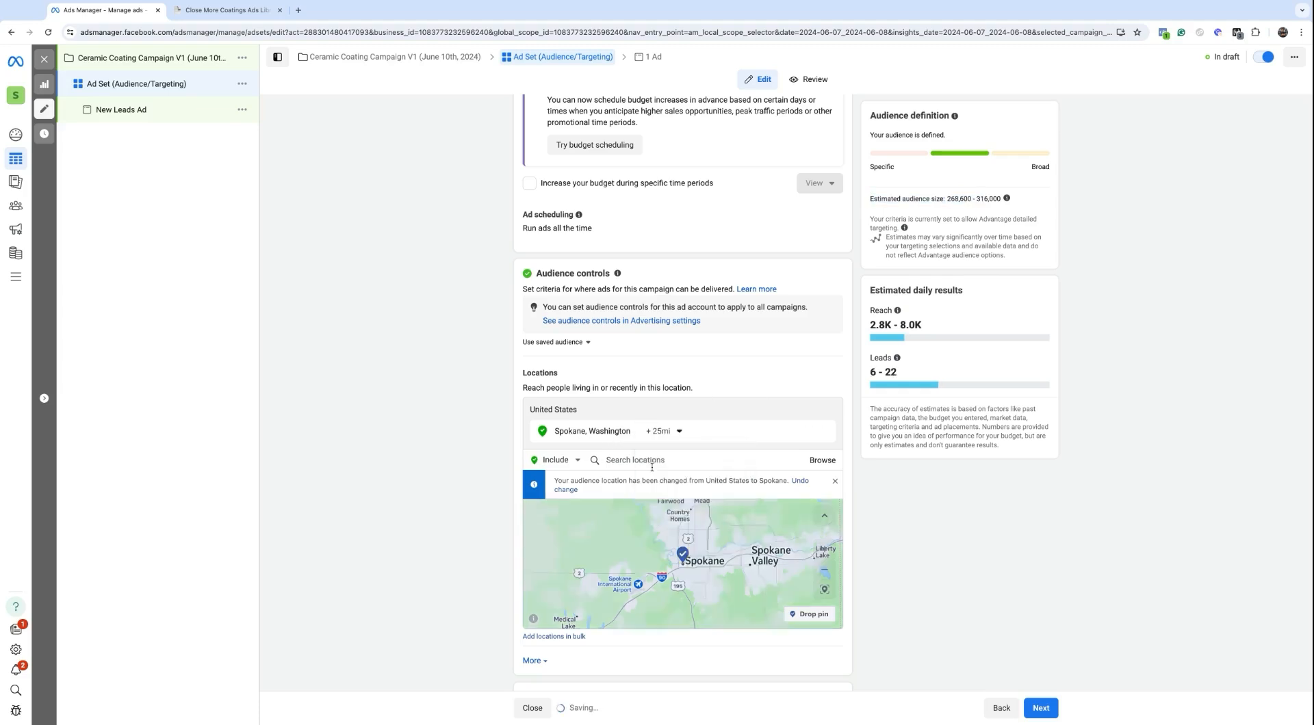
left_click(661, 431)
left_click_drag(677, 505, 675, 506)
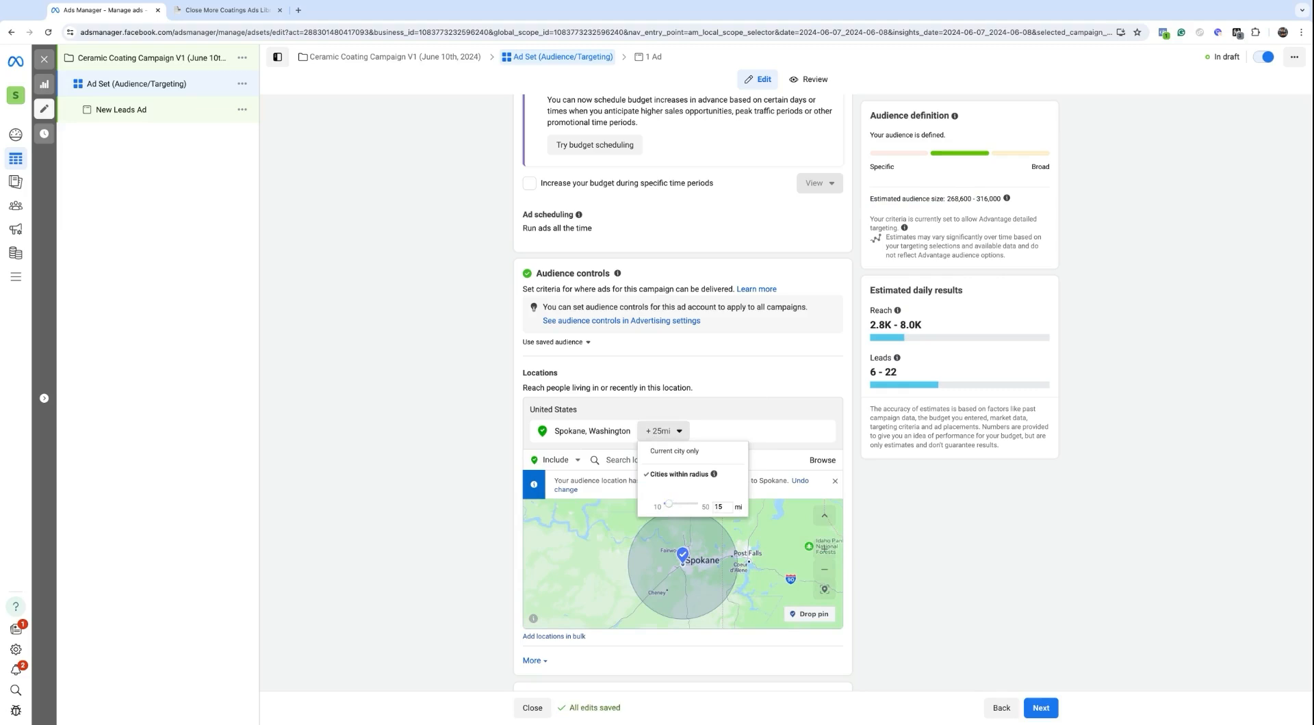
left_click(703, 540)
double_click(674, 563)
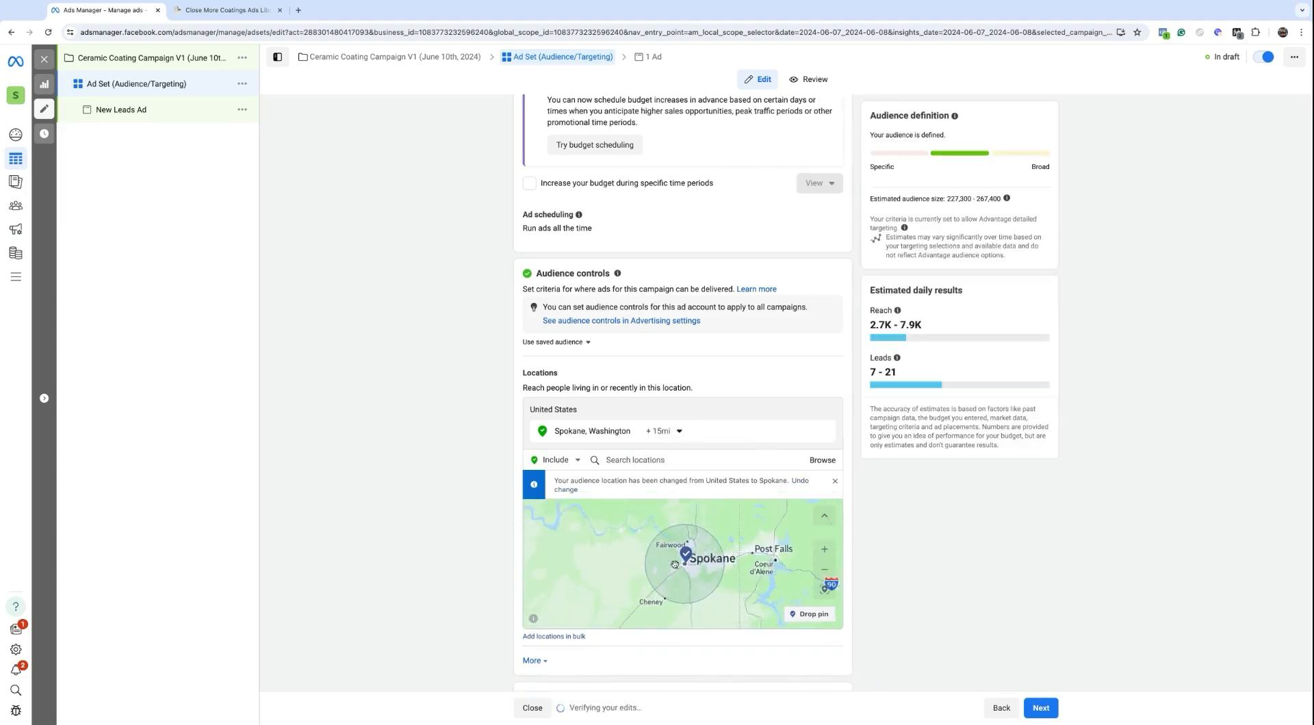
triple_click(947, 200)
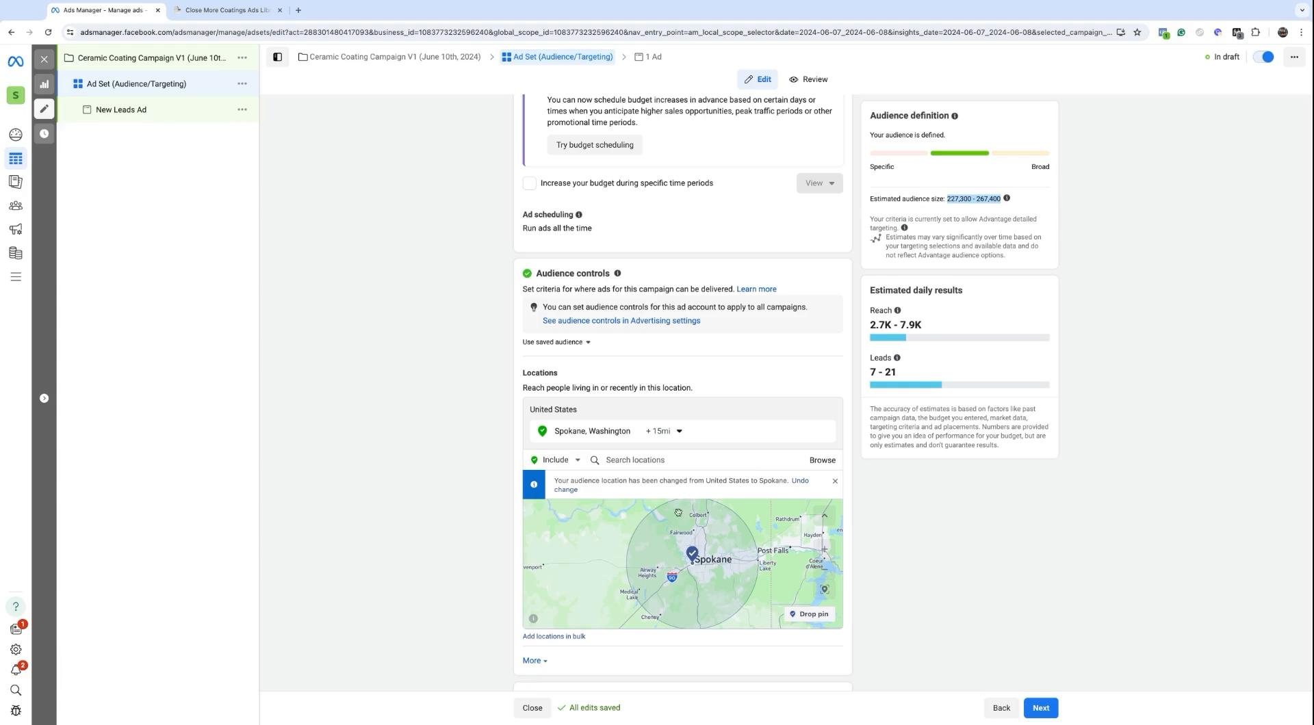
Step: Put the Spokane radius back to 25 mi and review the audience estimate
left_click(658, 431)
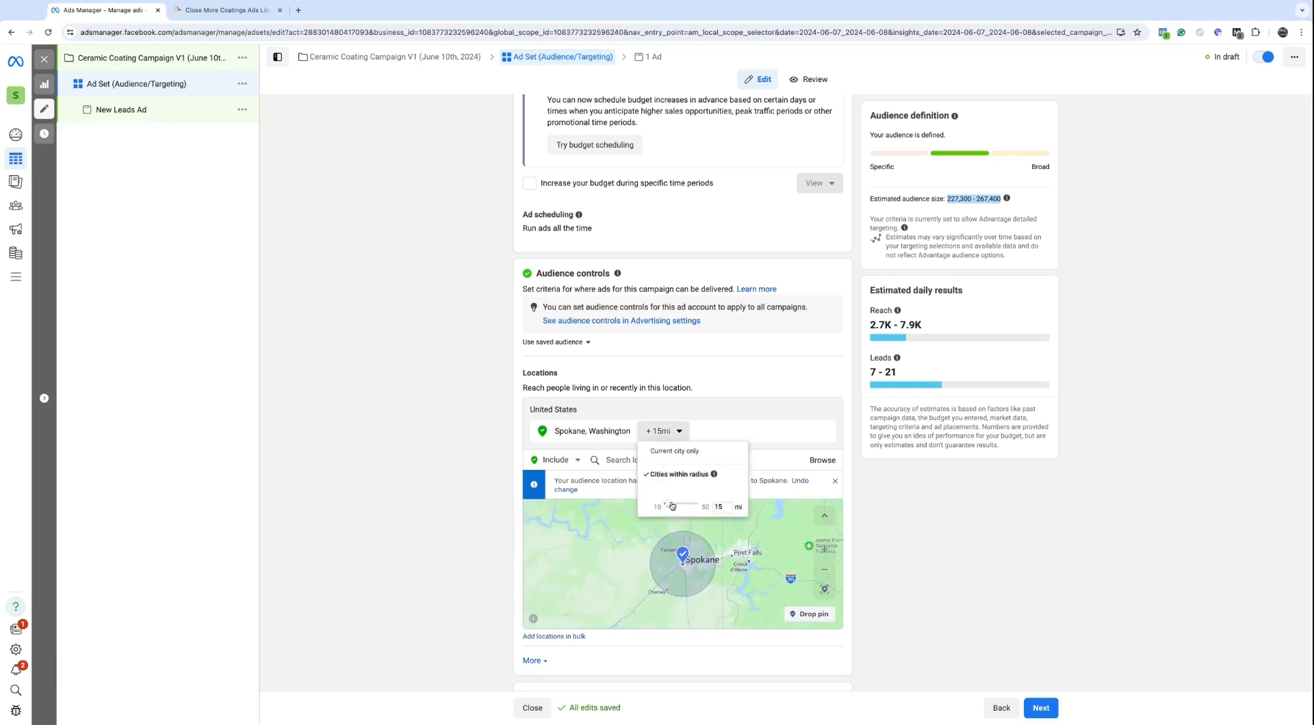
left_click_drag(672, 506, 675, 505)
left_click(713, 545)
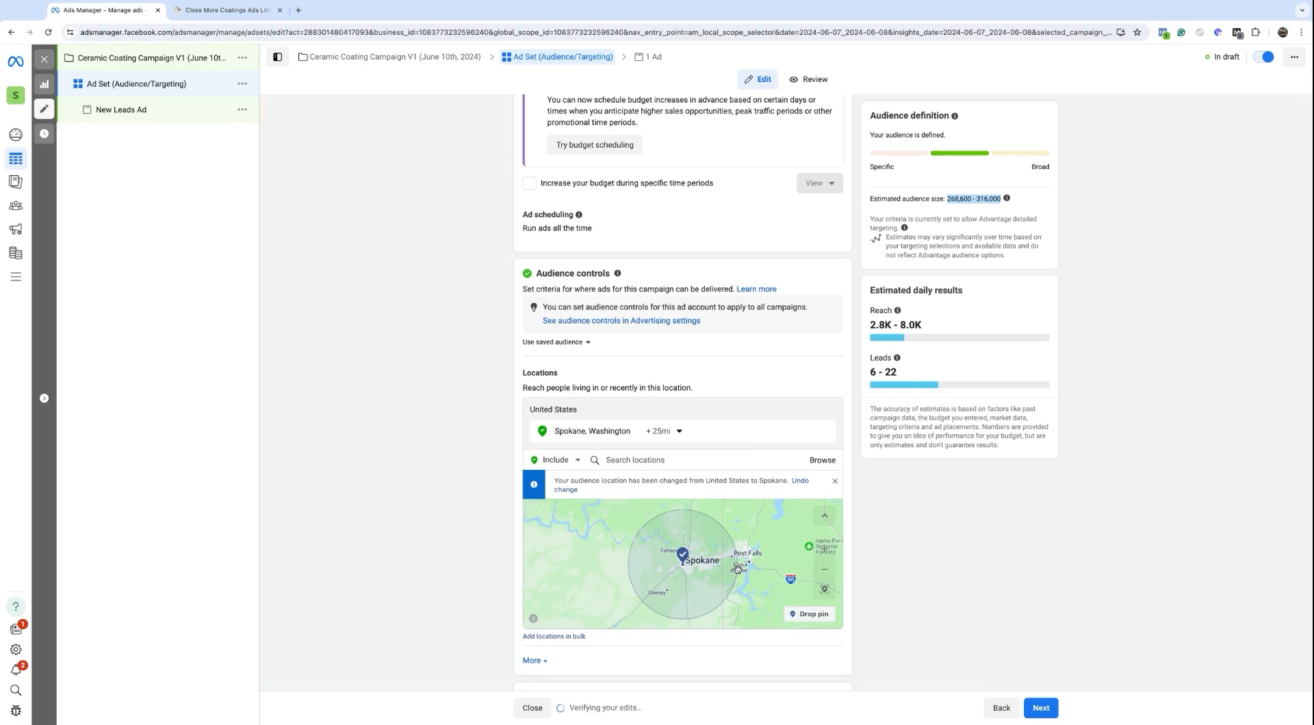
scroll(737, 569, "down", 2)
scroll(739, 571, "down", 3)
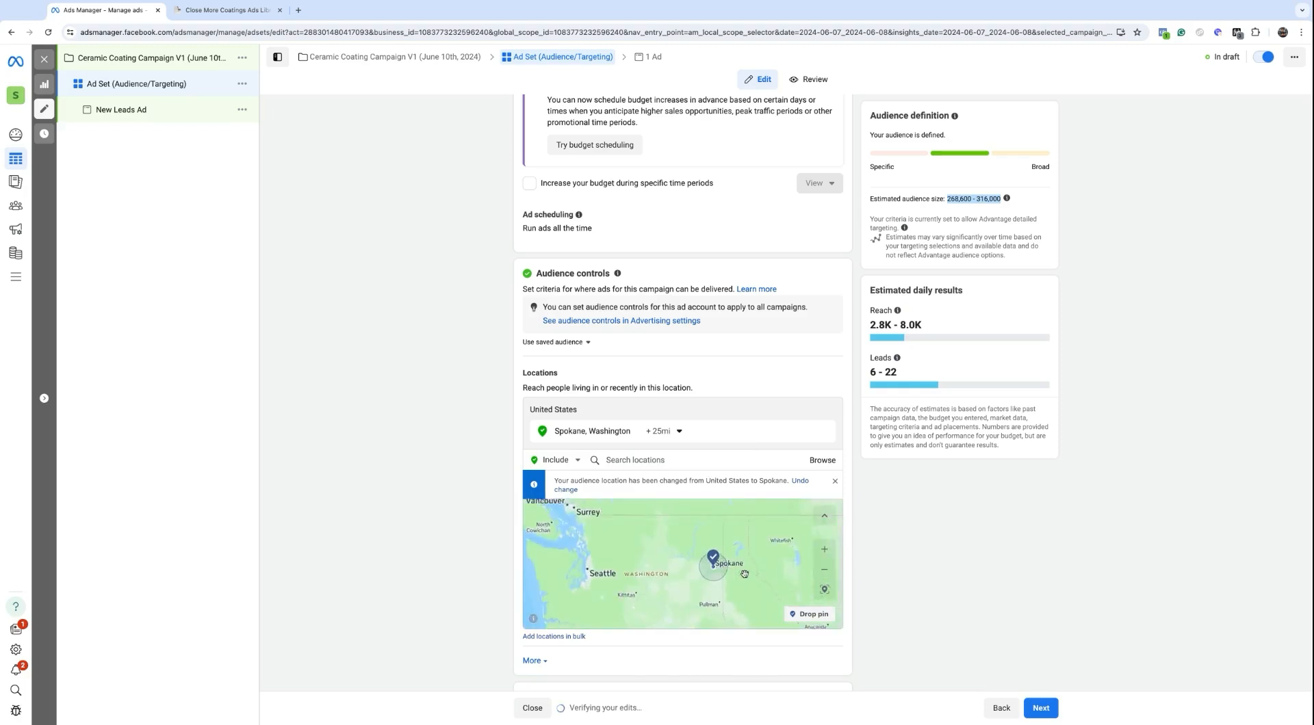
scroll(667, 537, "up", 4)
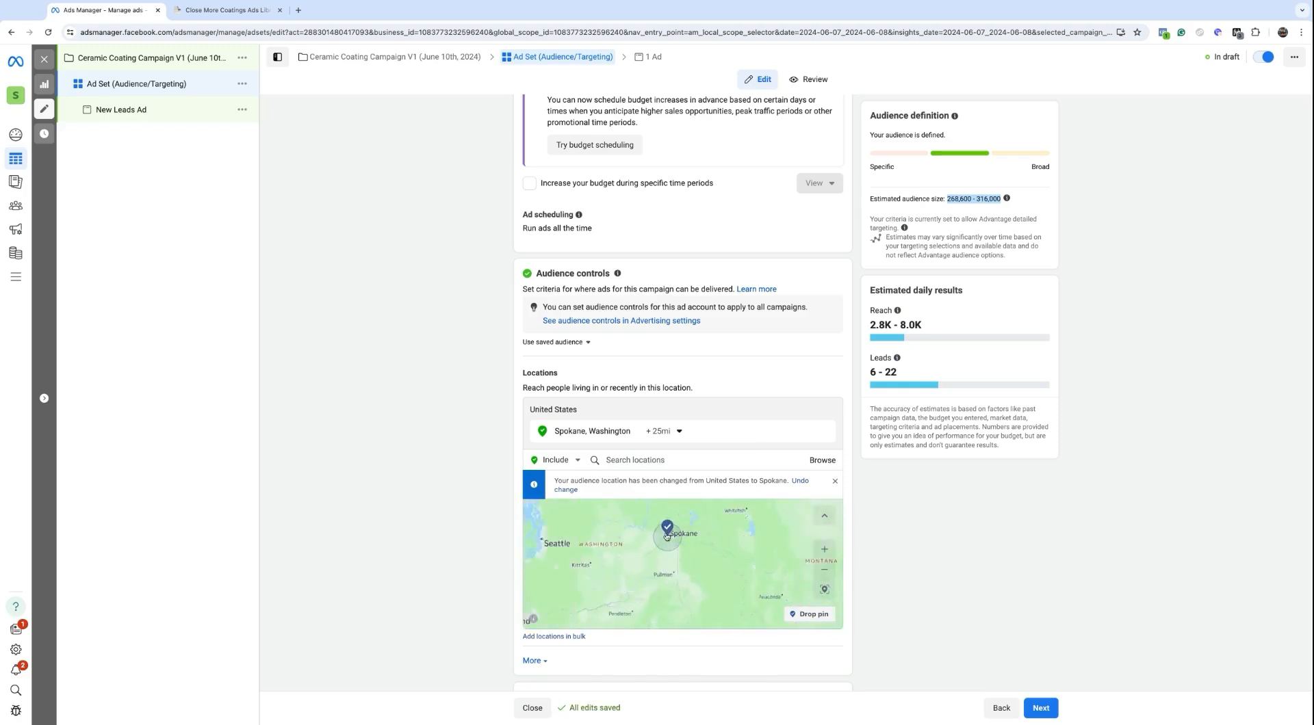
scroll(667, 537, "up", 1)
scroll(708, 552, "down", 3)
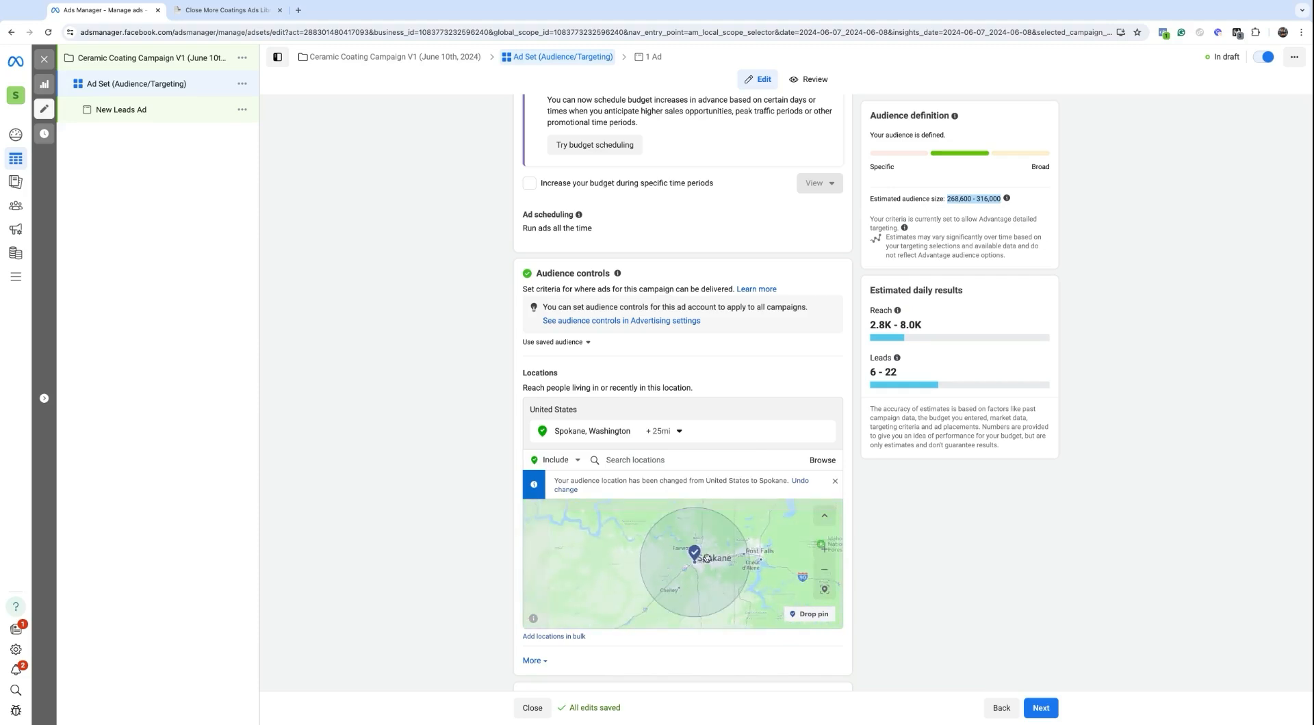
scroll(758, 546, "up", 2)
scroll(758, 546, "down", 1)
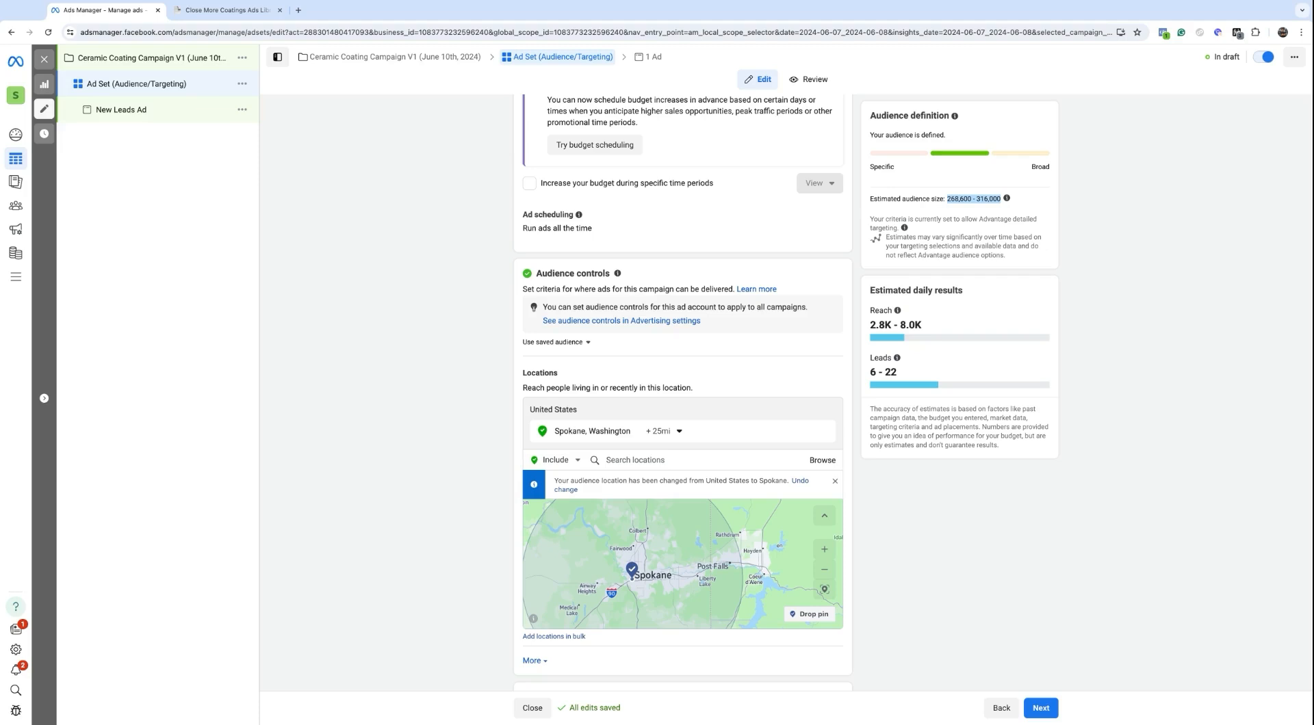
Step: Reduce the Spokane radius to 10 mi, giving a 199,700–234,900 audience
left_click(661, 432)
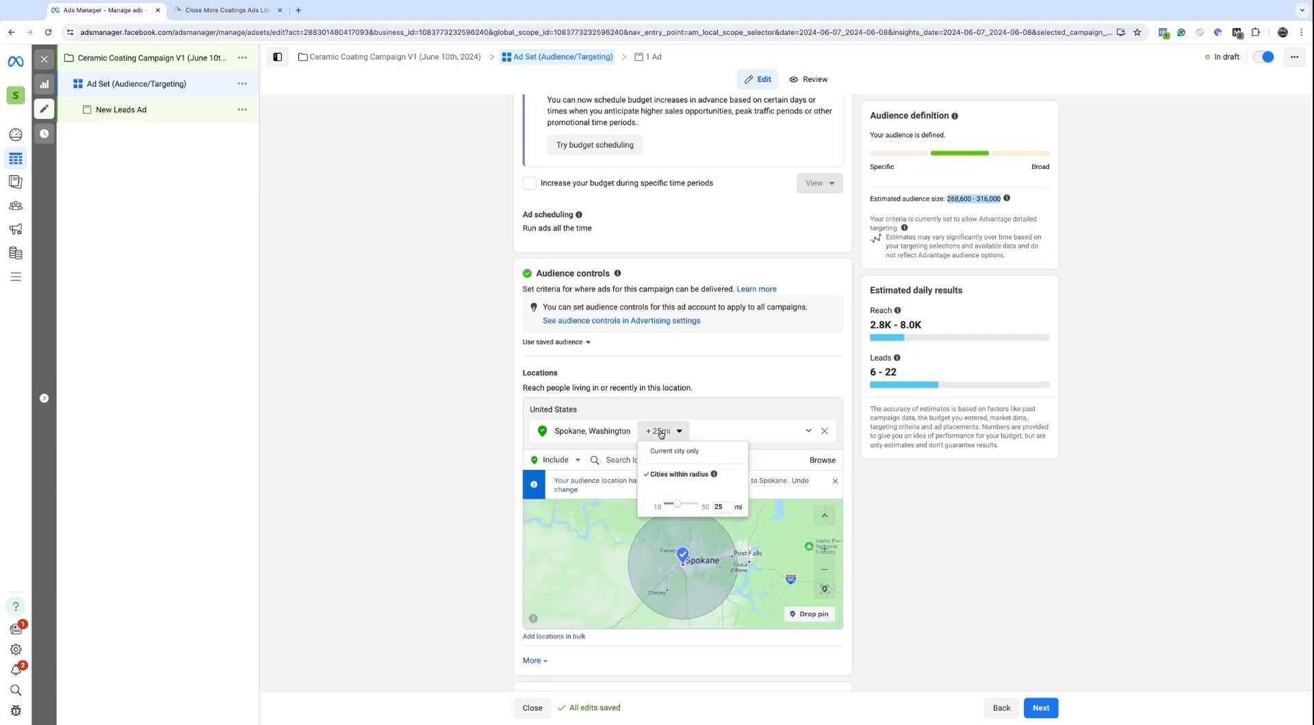
left_click(681, 509)
left_click_drag(681, 510, 676, 508)
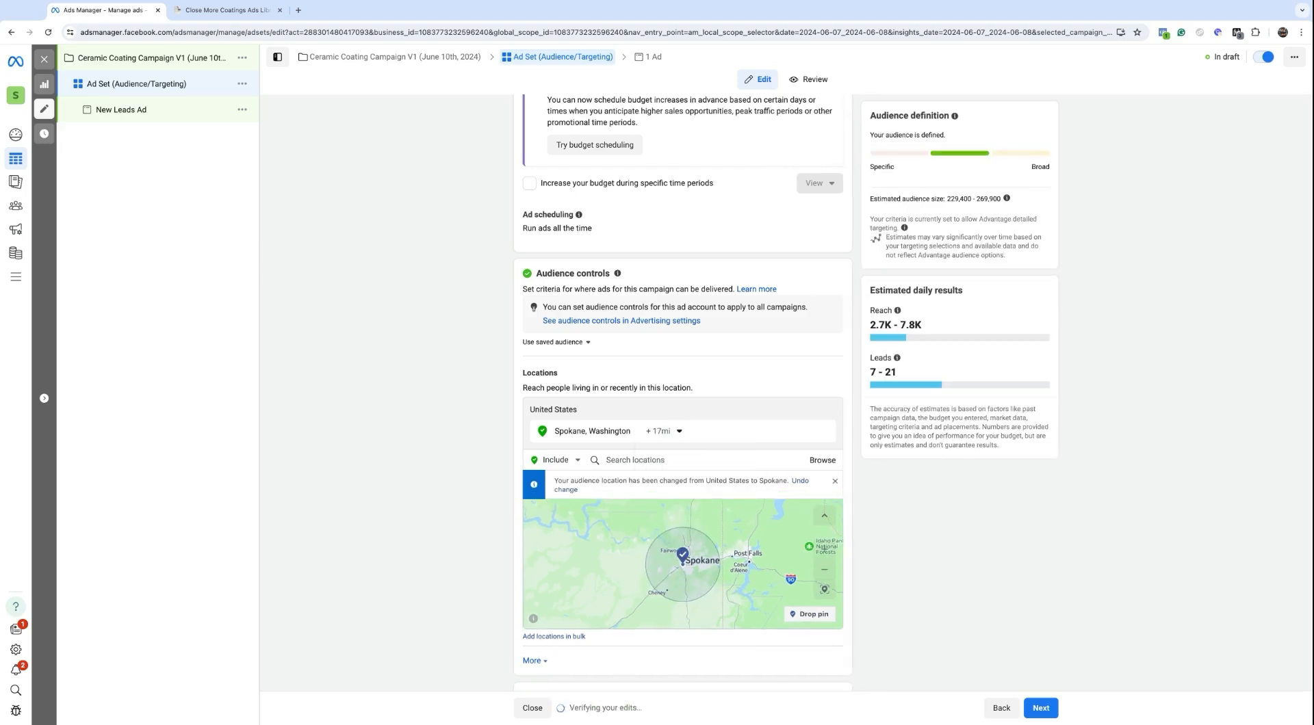
left_click(652, 429)
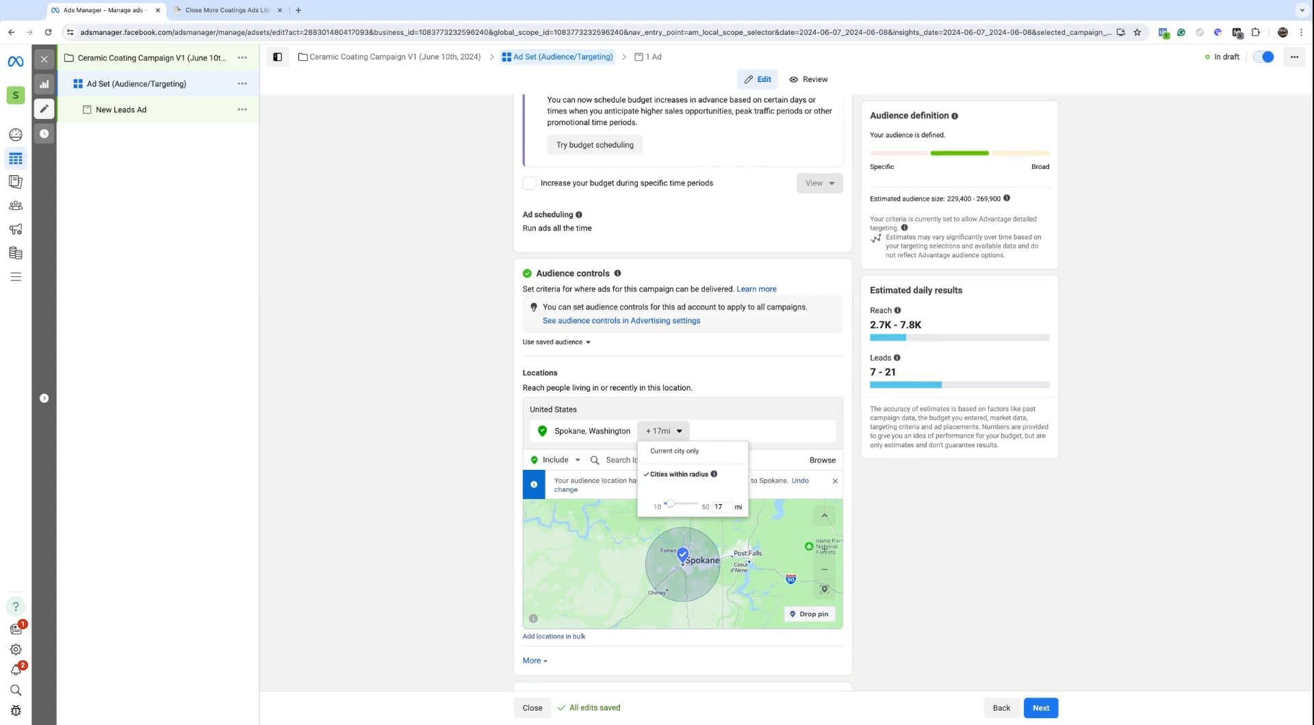
left_click_drag(670, 504, 663, 504)
left_click(773, 414)
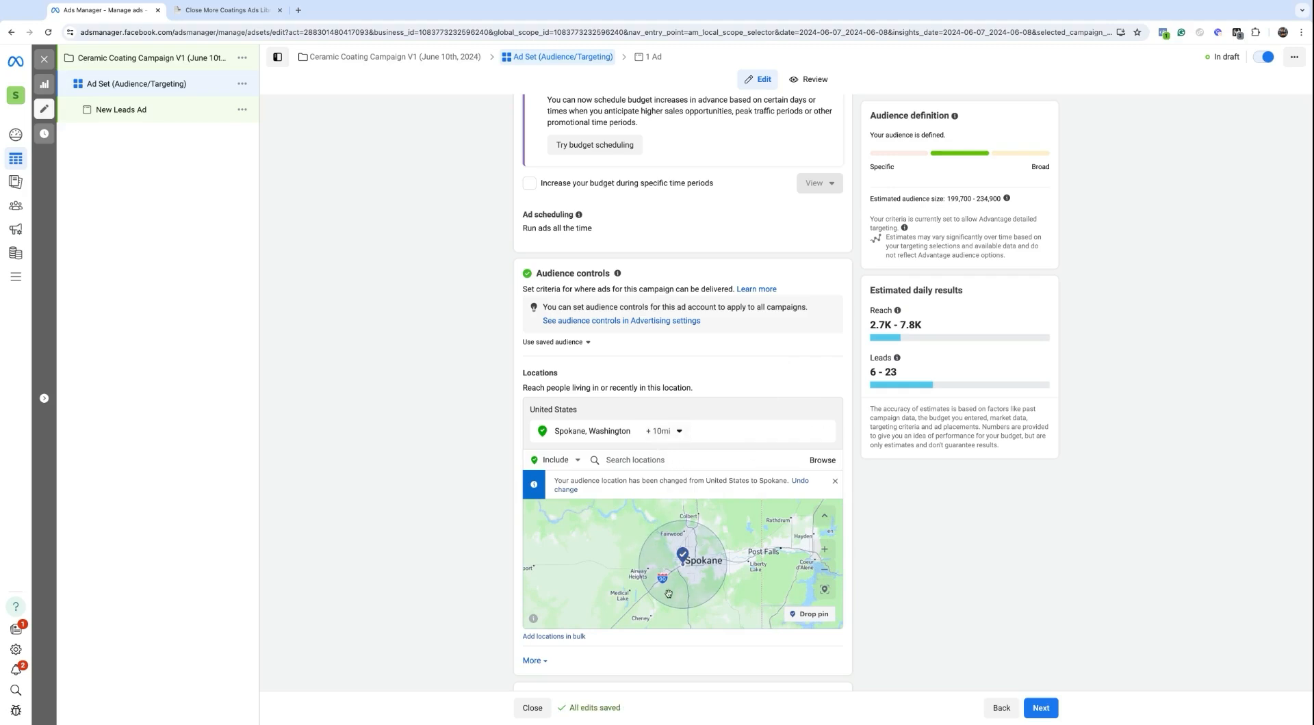
triple_click(948, 198)
Step: Switch to exclusions, exclude Idaho, United States, and check the map around Spokane and northern Idaho
left_click(646, 459)
left_click(574, 460)
left_click(556, 492)
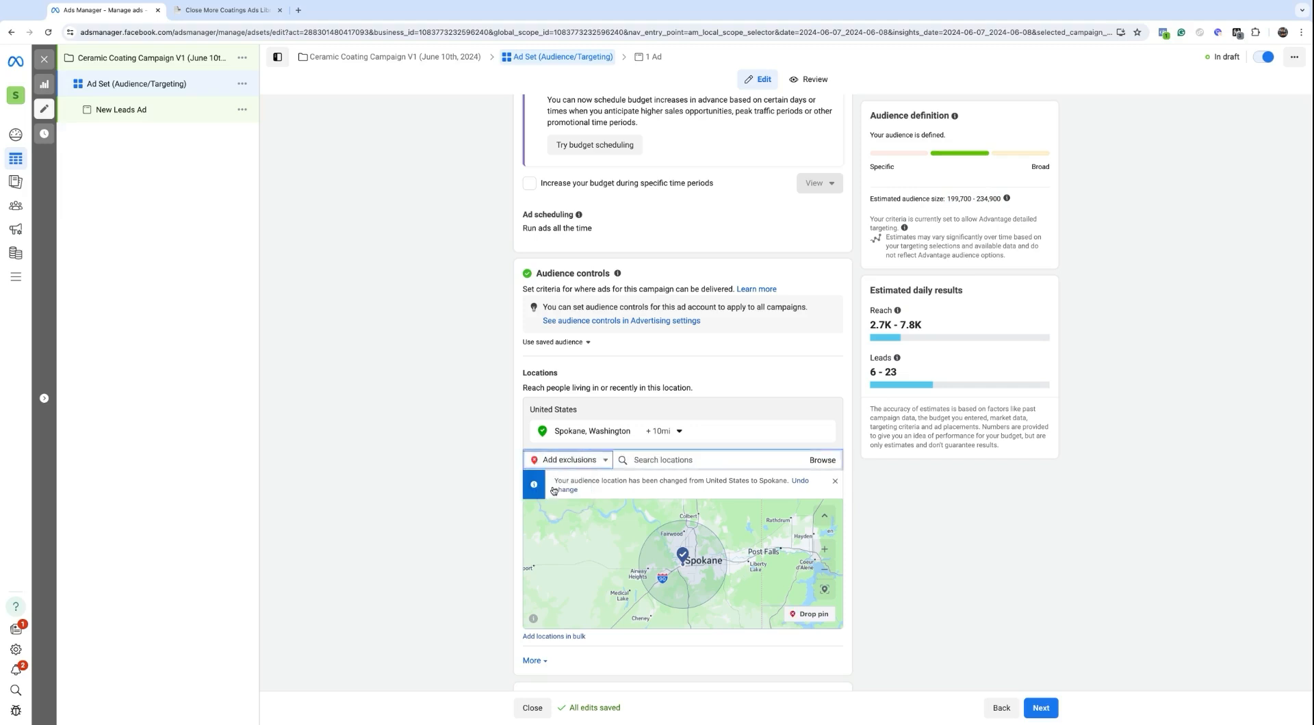
type("id")
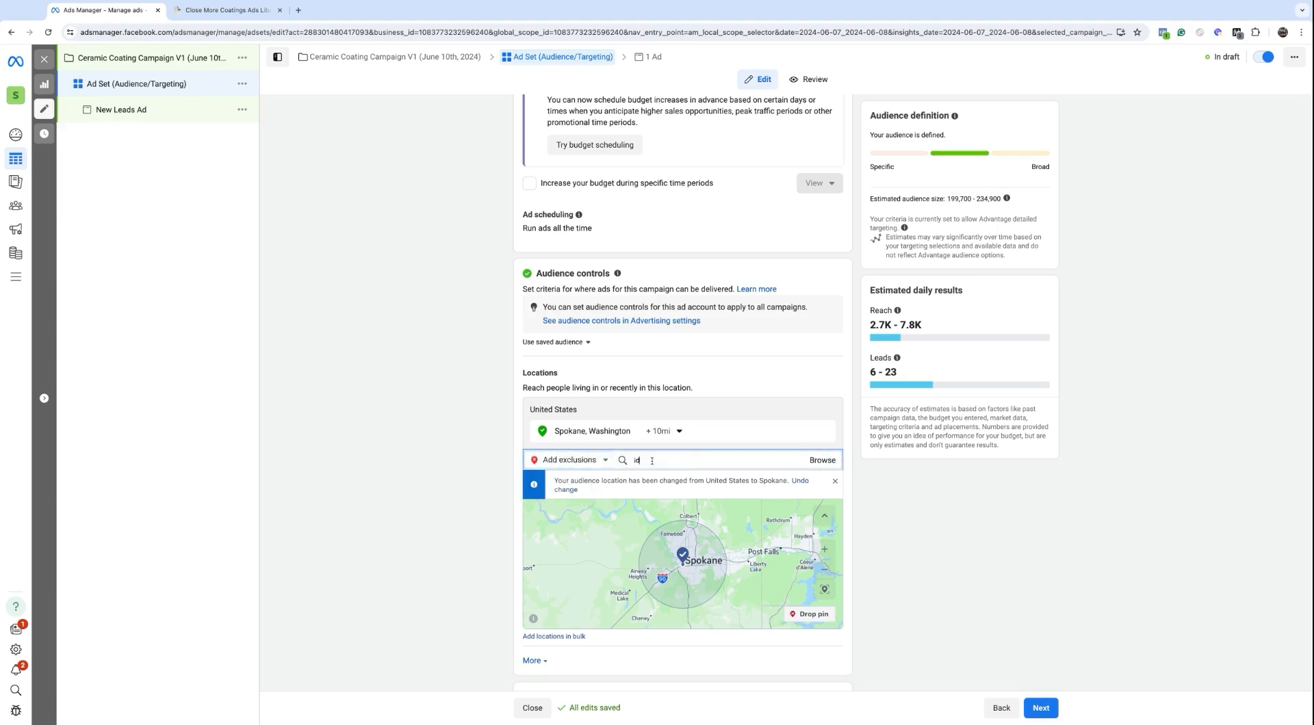
type("aho")
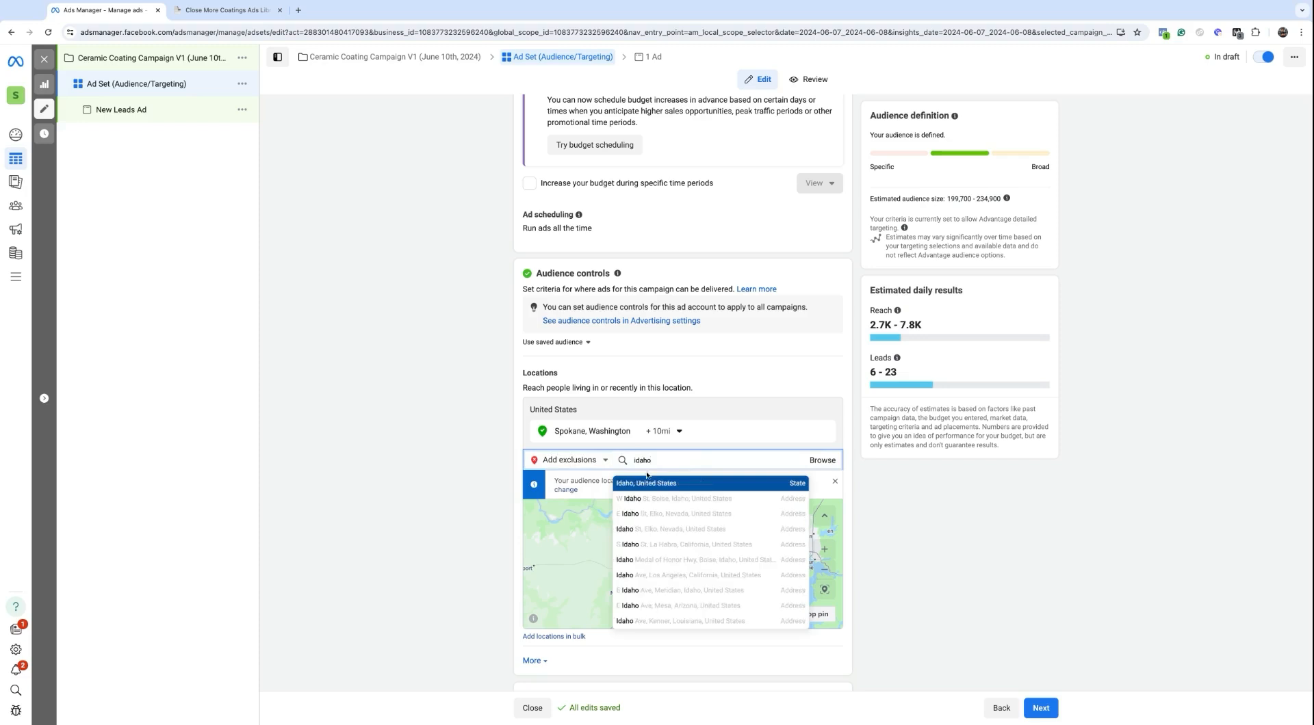
left_click(650, 485)
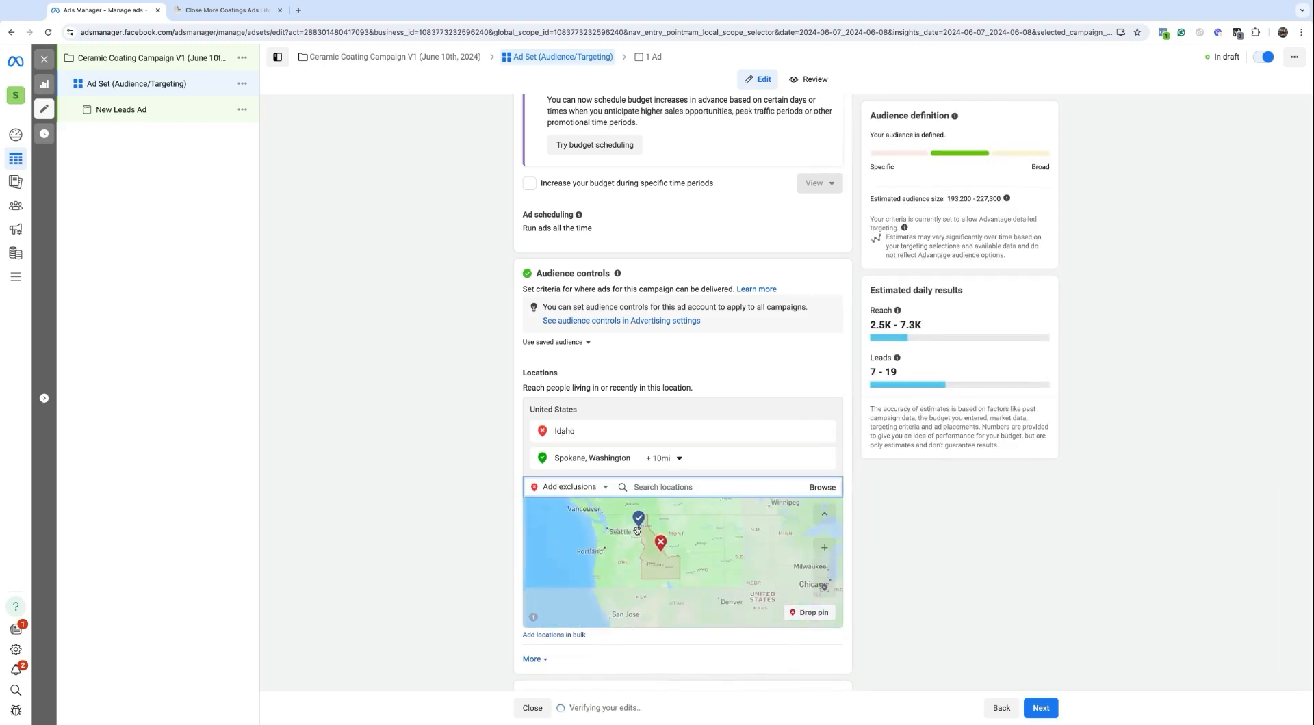
scroll(611, 523, "up", 5)
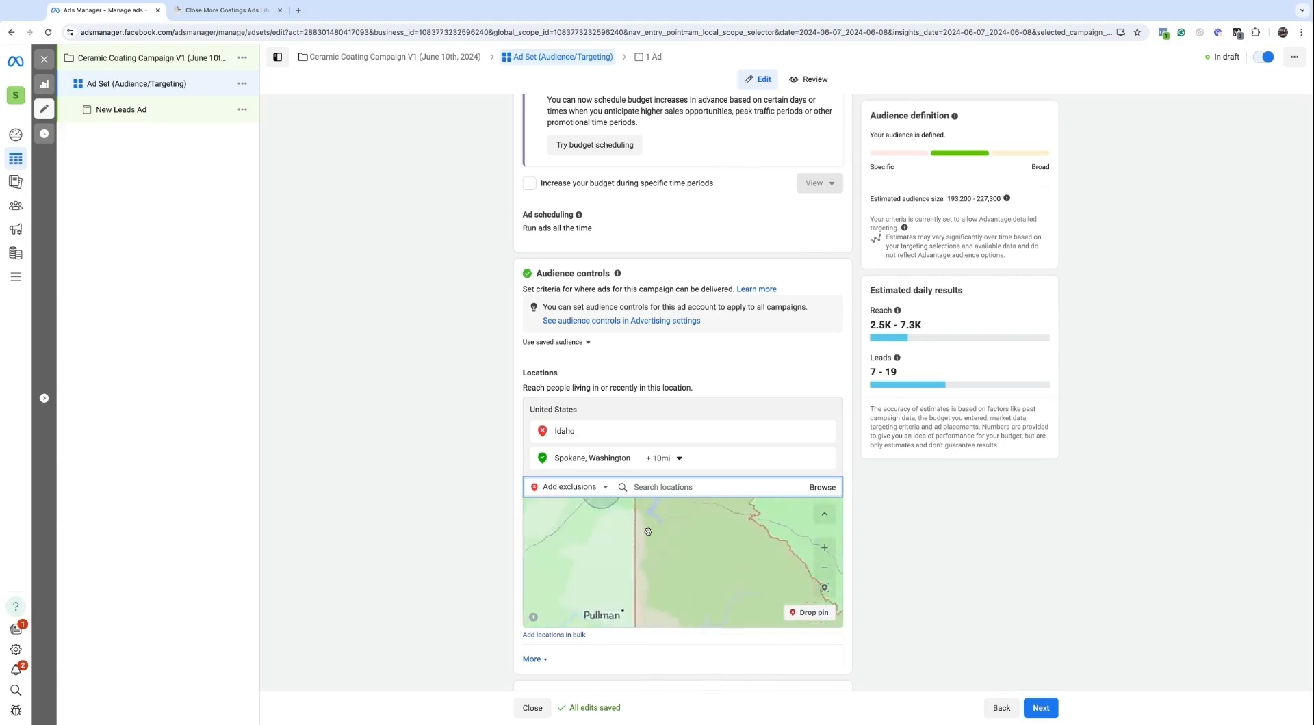
left_click_drag(611, 523, 607, 601)
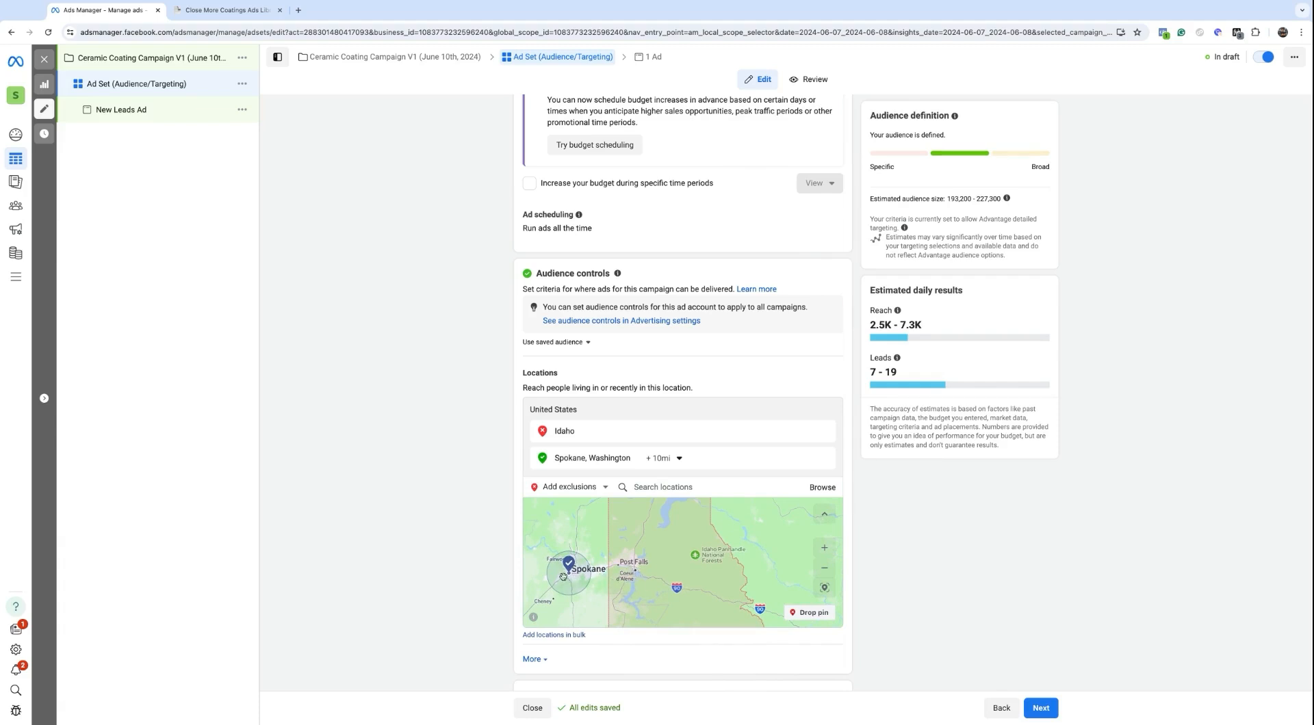
scroll(598, 571, "up", 1)
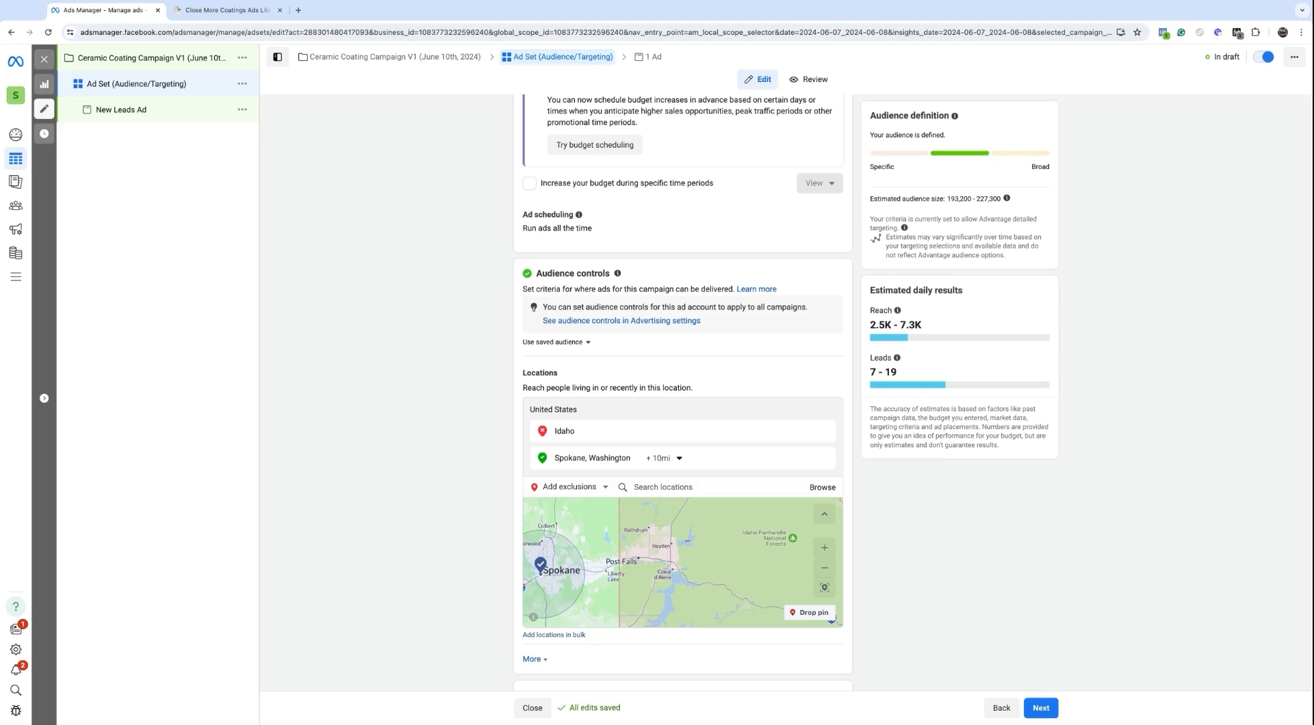
mouse_move(621, 470)
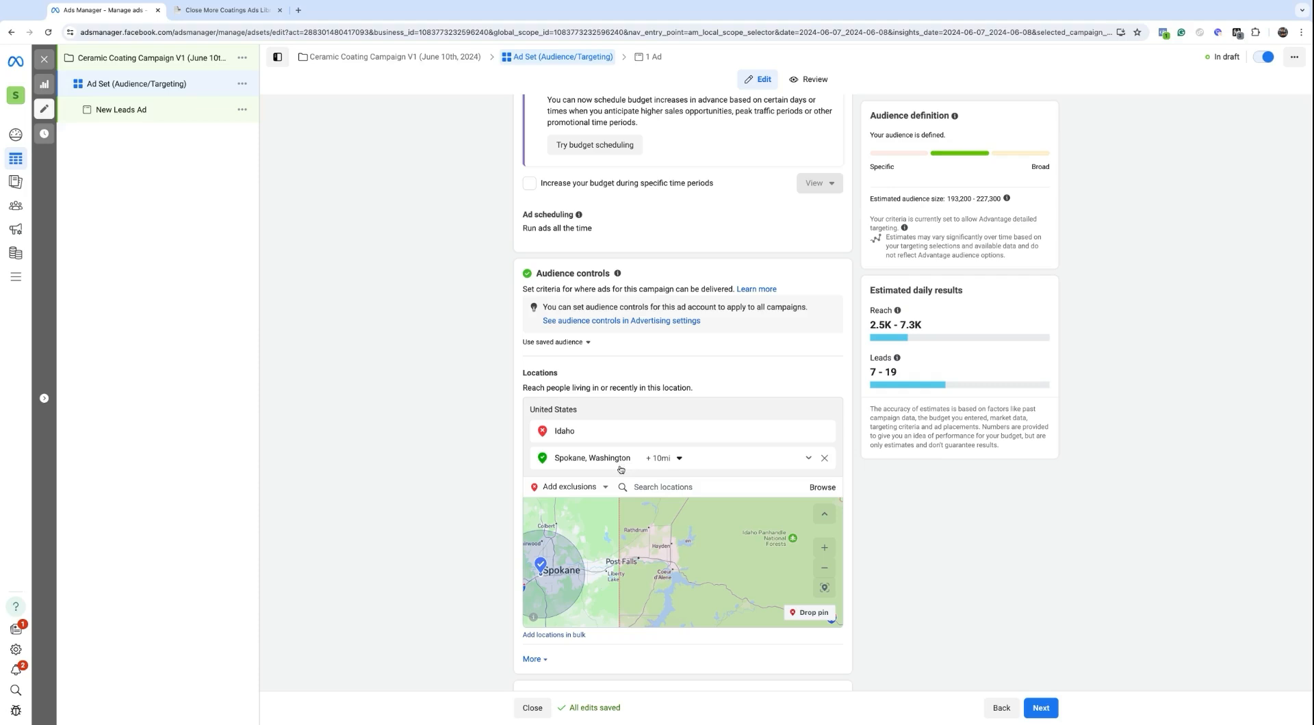
mouse_move(610, 438)
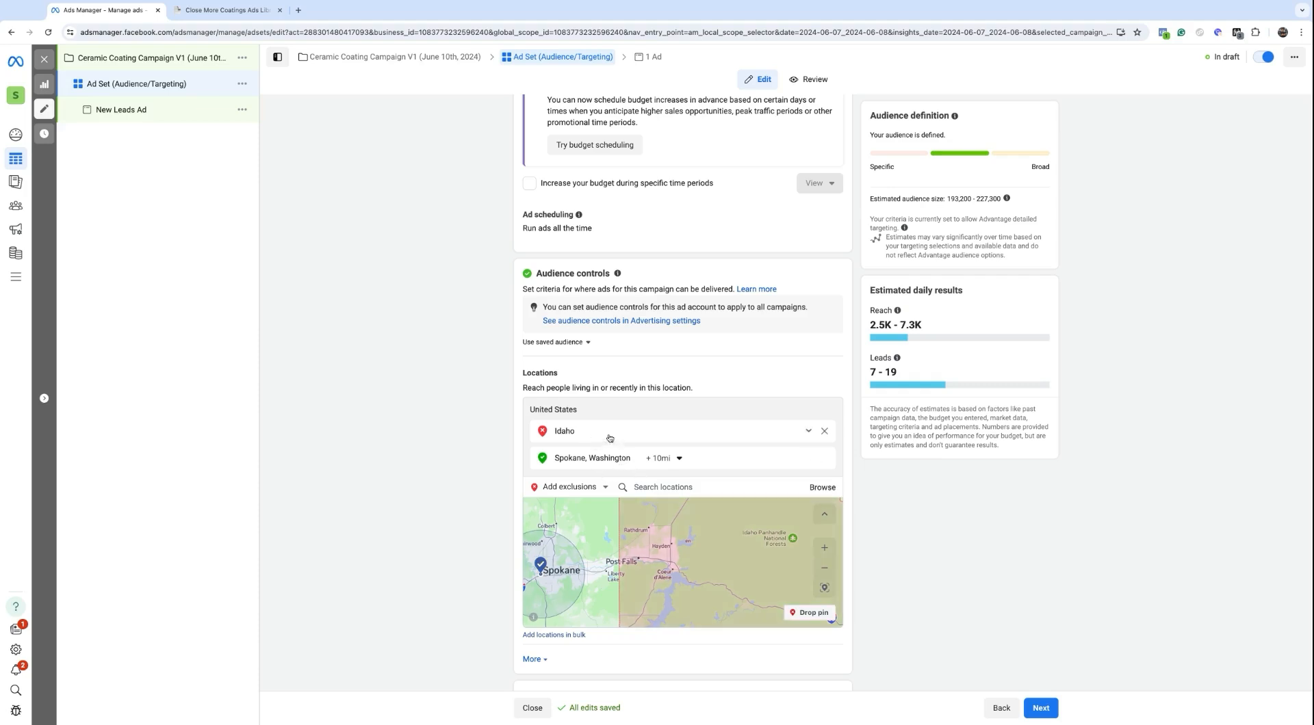
Step: Exclude Coeur d'Alene, Idaho, limited to the current city only
left_click(635, 484)
type("cou")
type("eur d")
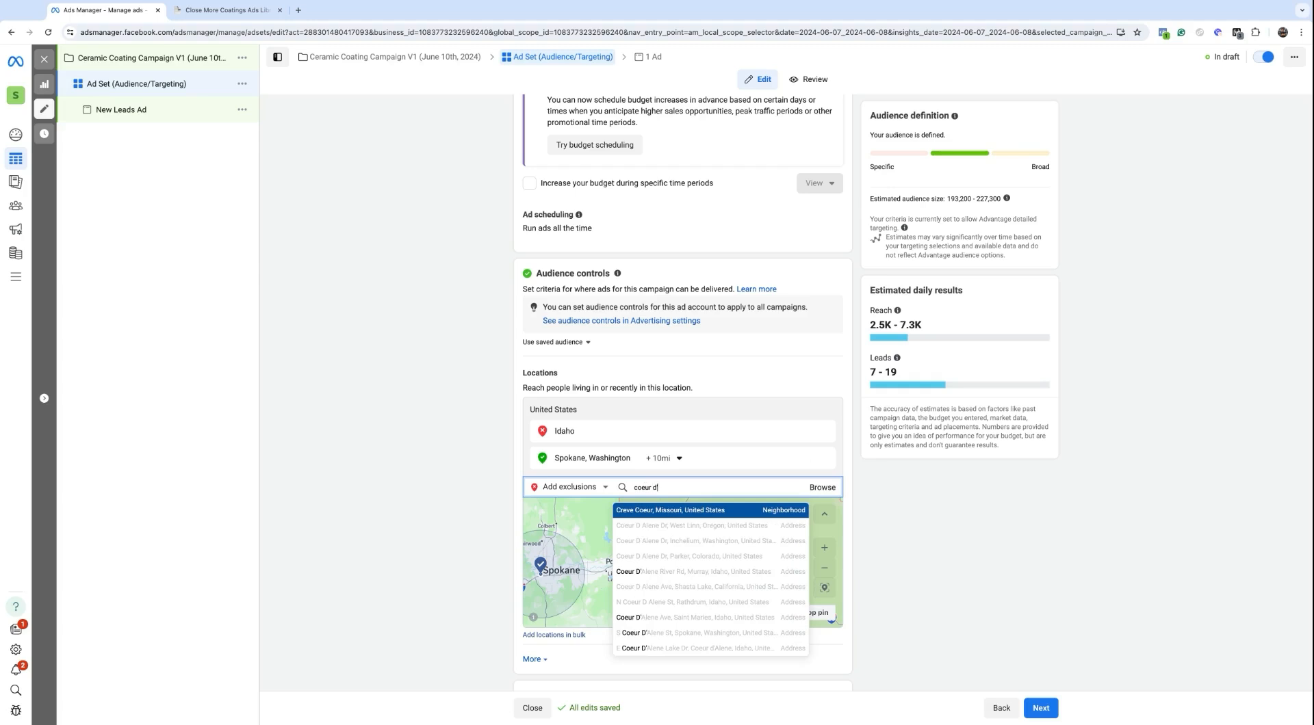
type("'alene")
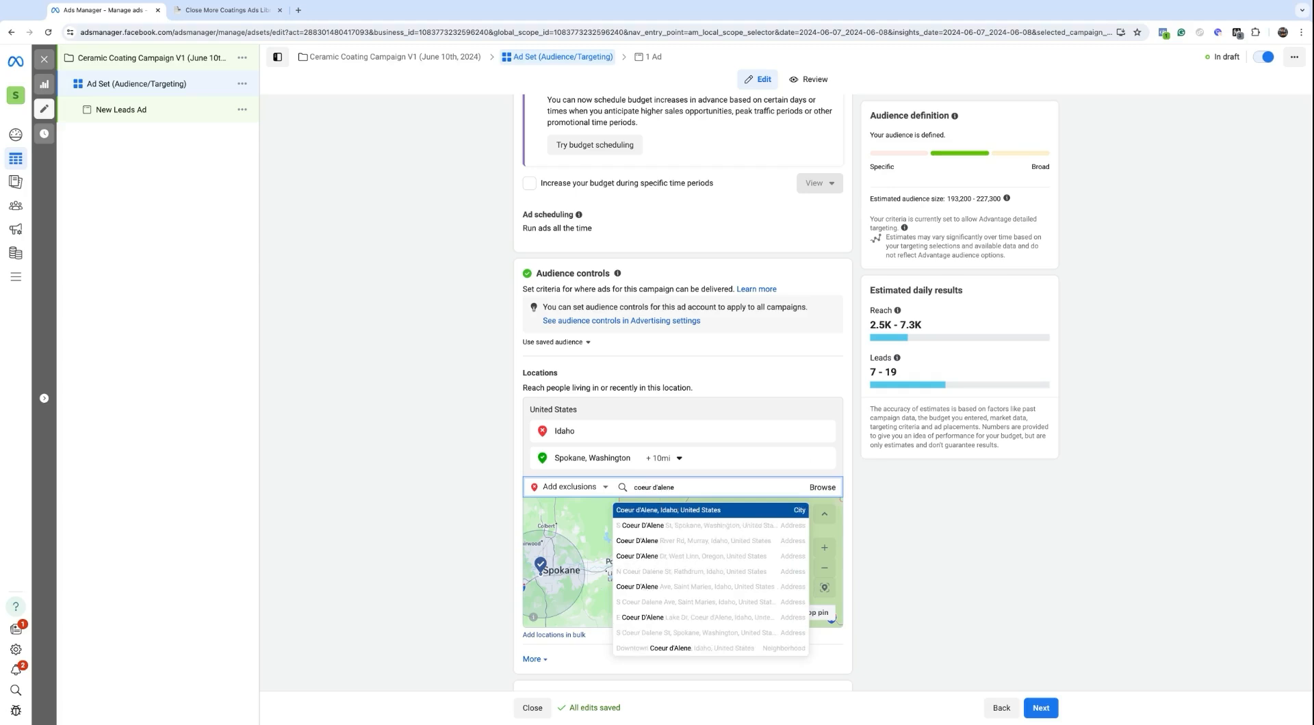
left_click(661, 513)
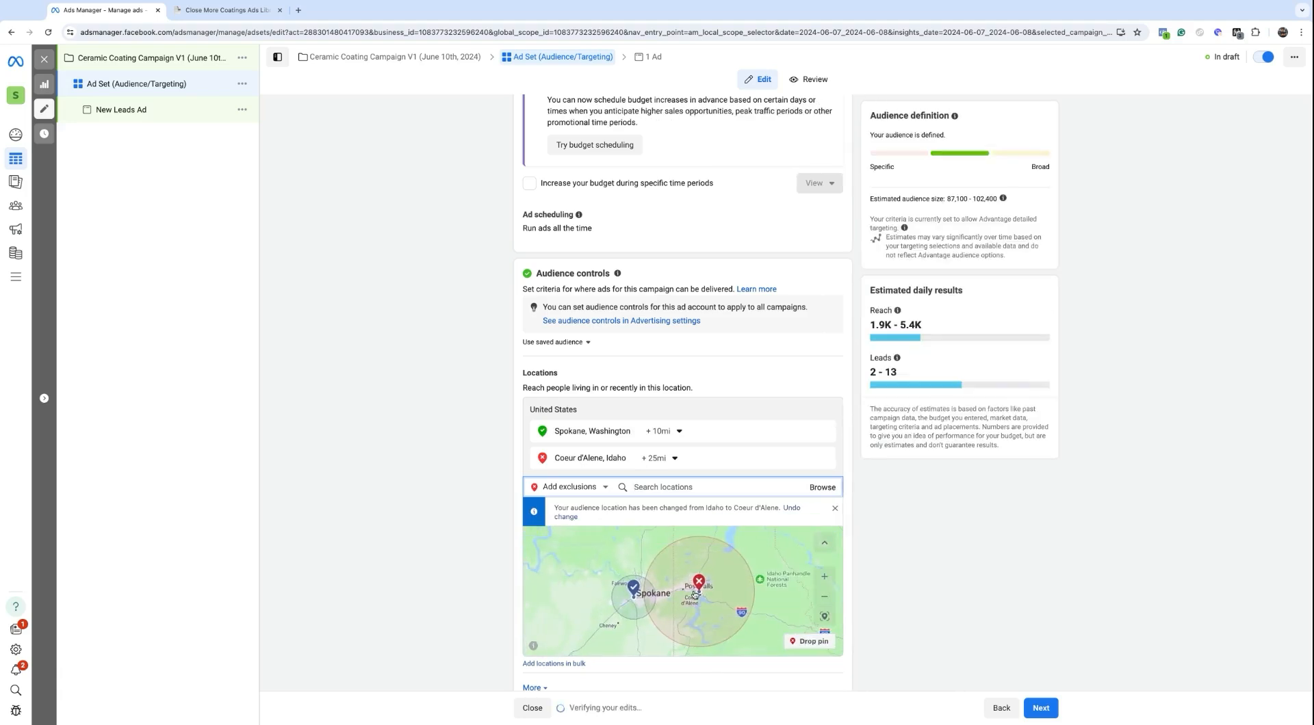
scroll(675, 594, "up", 2)
left_click(649, 460)
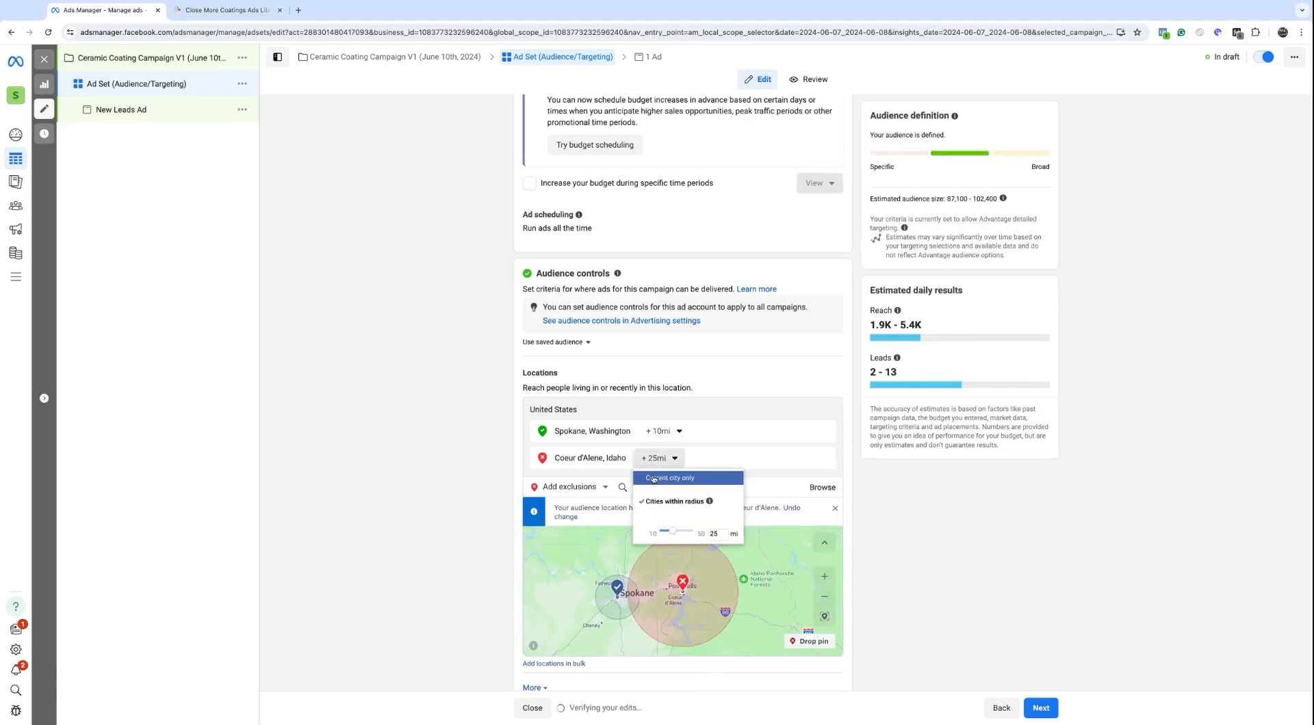
left_click(652, 477)
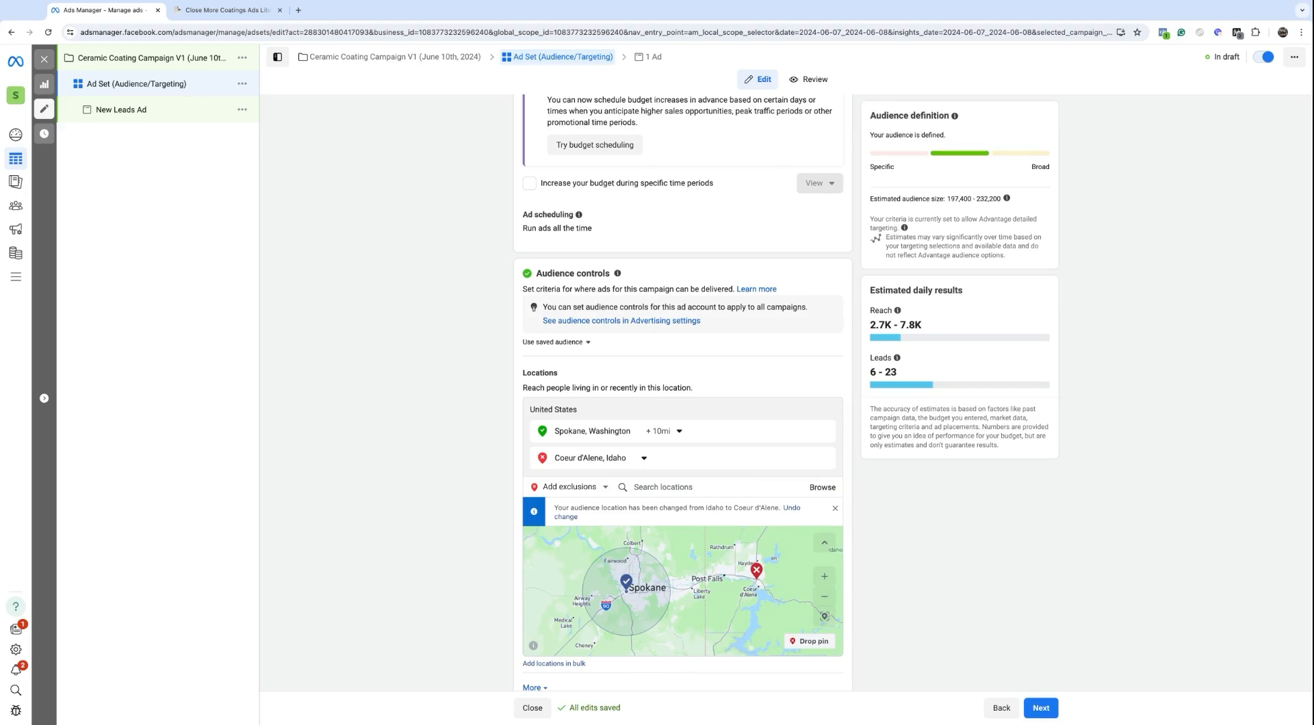
Step: Check the include/exclude choice, leaving location search in exclusion mode
left_click(603, 490)
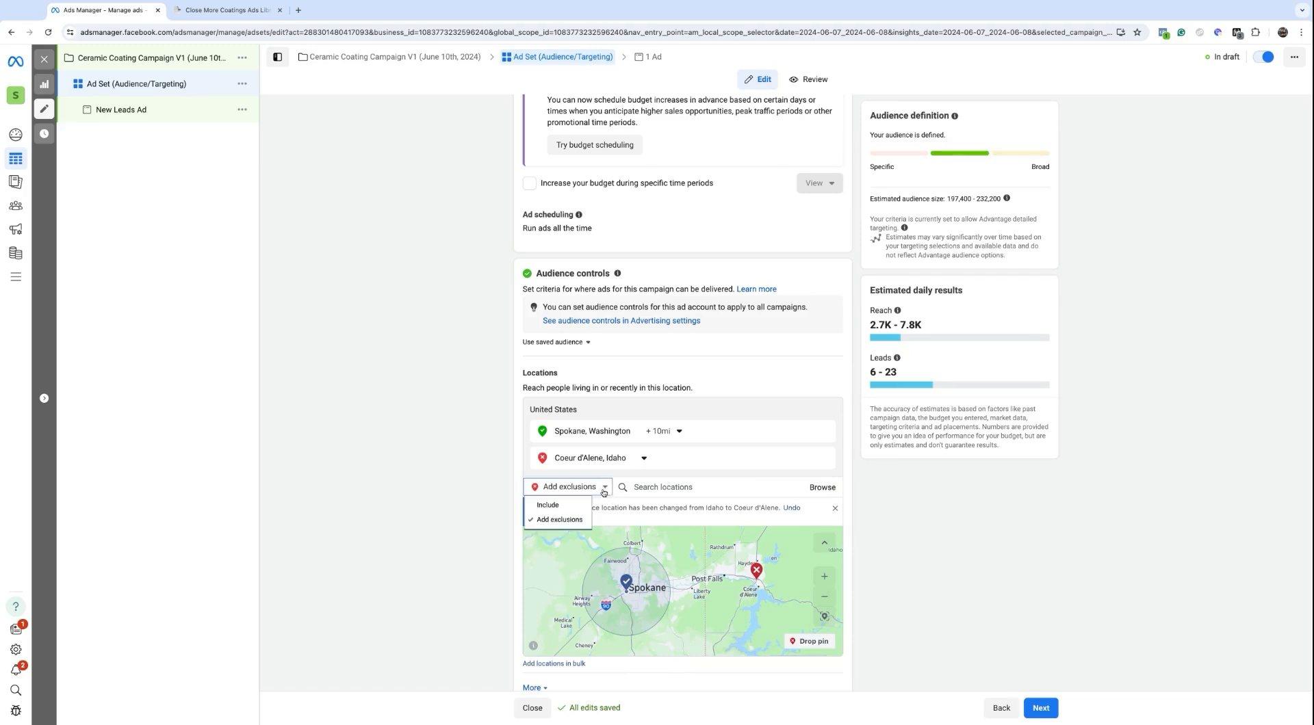
left_click(571, 490)
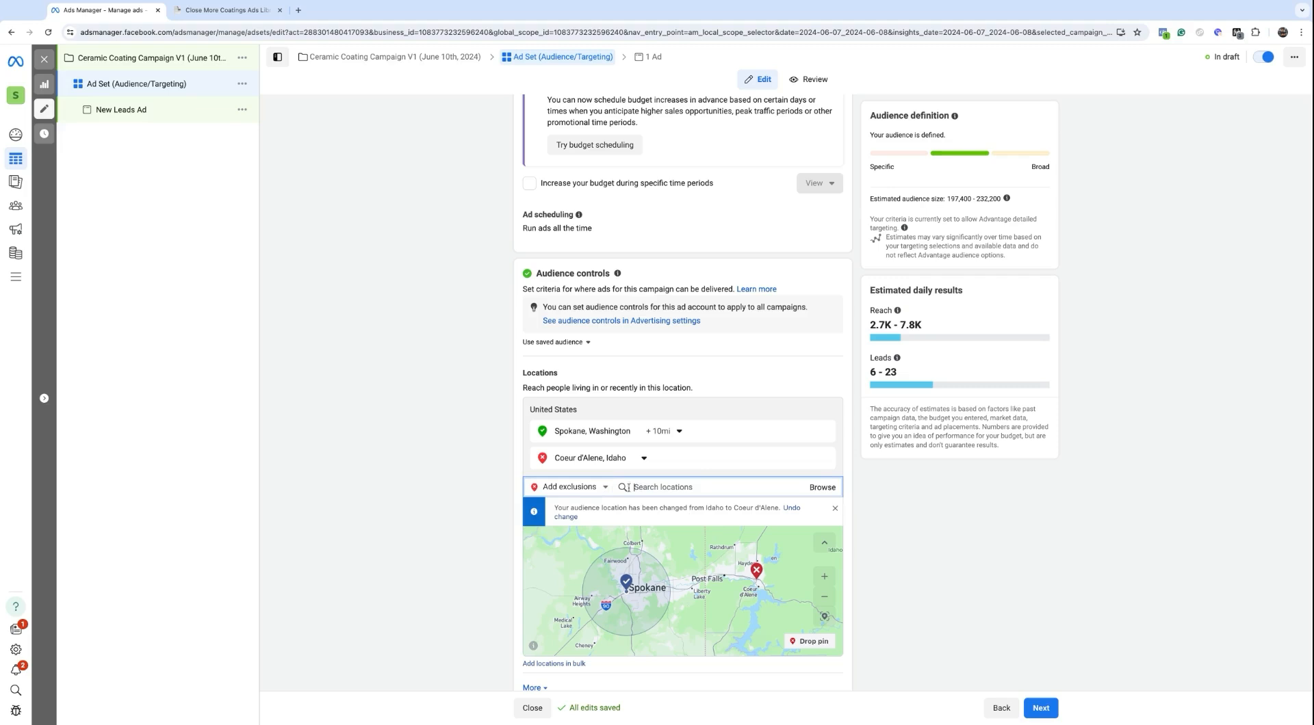
left_click(572, 491)
left_click(661, 488)
Step: Start a bulk postal-code entry (99354, 99202), cancel it, and open a new browser tab
left_click(556, 664)
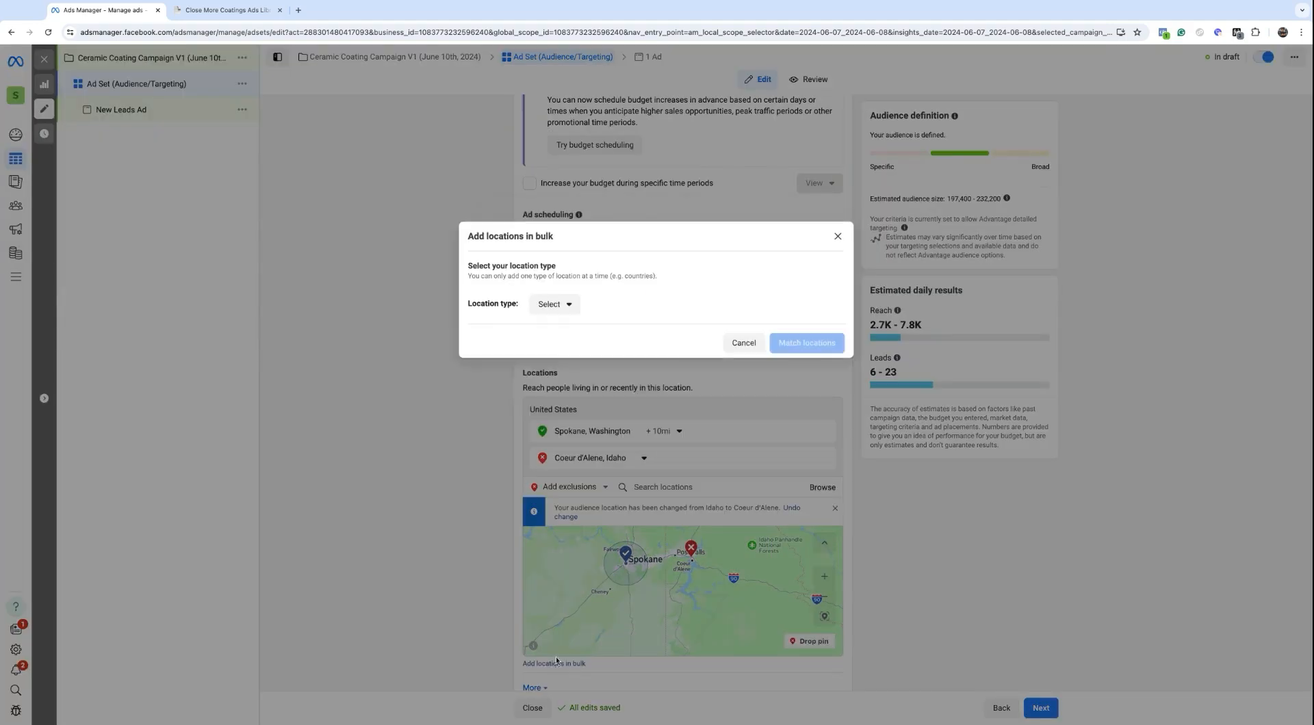
left_click(552, 304)
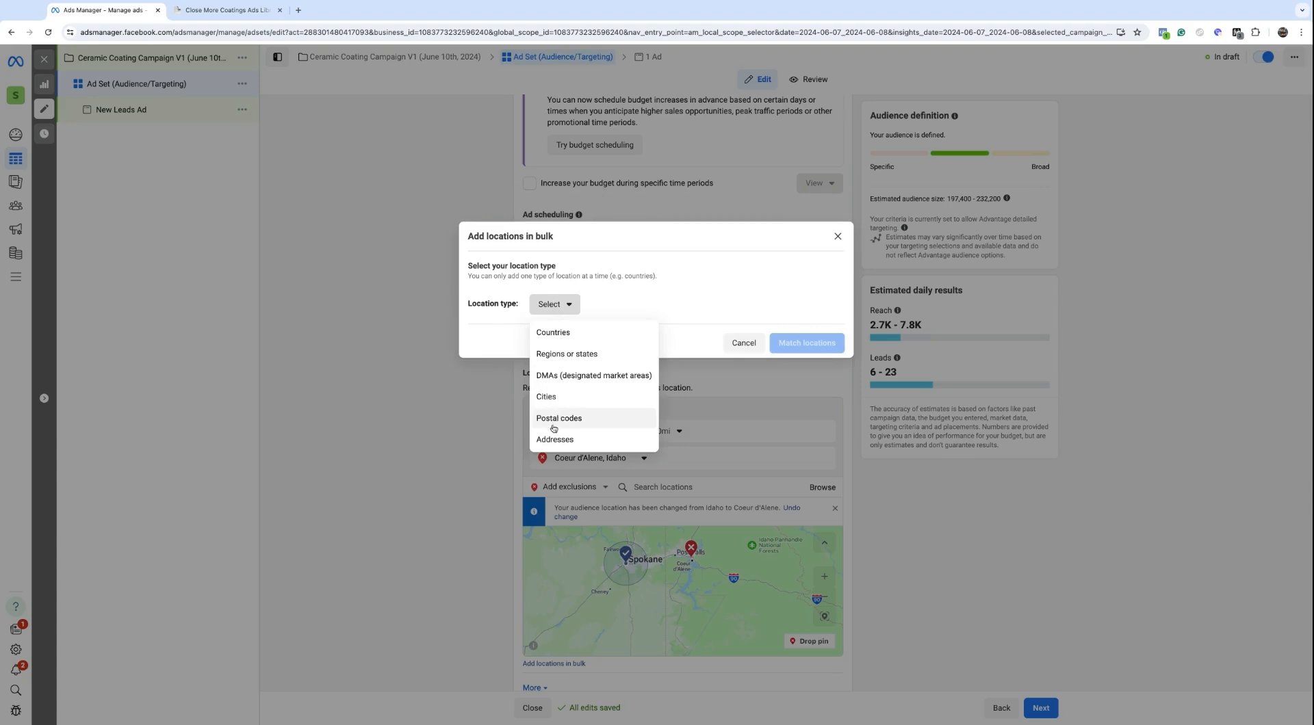
left_click(555, 421)
left_click(560, 324)
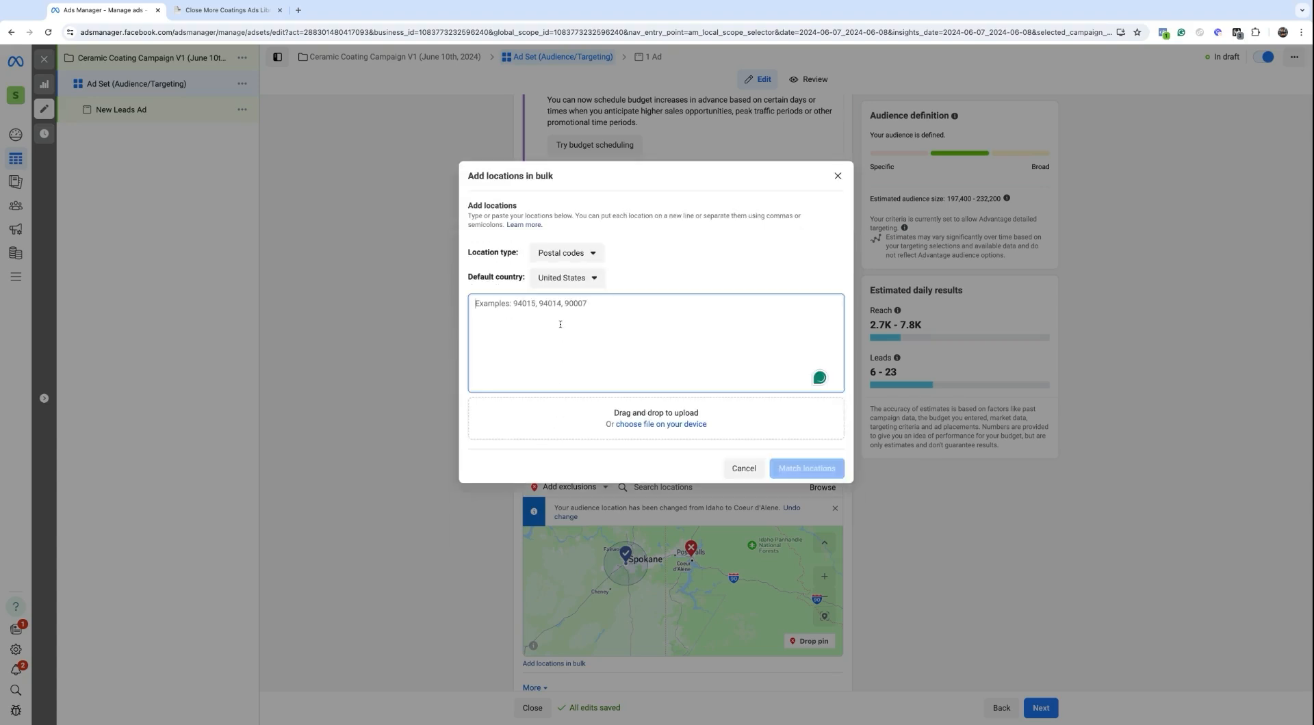
type("993")
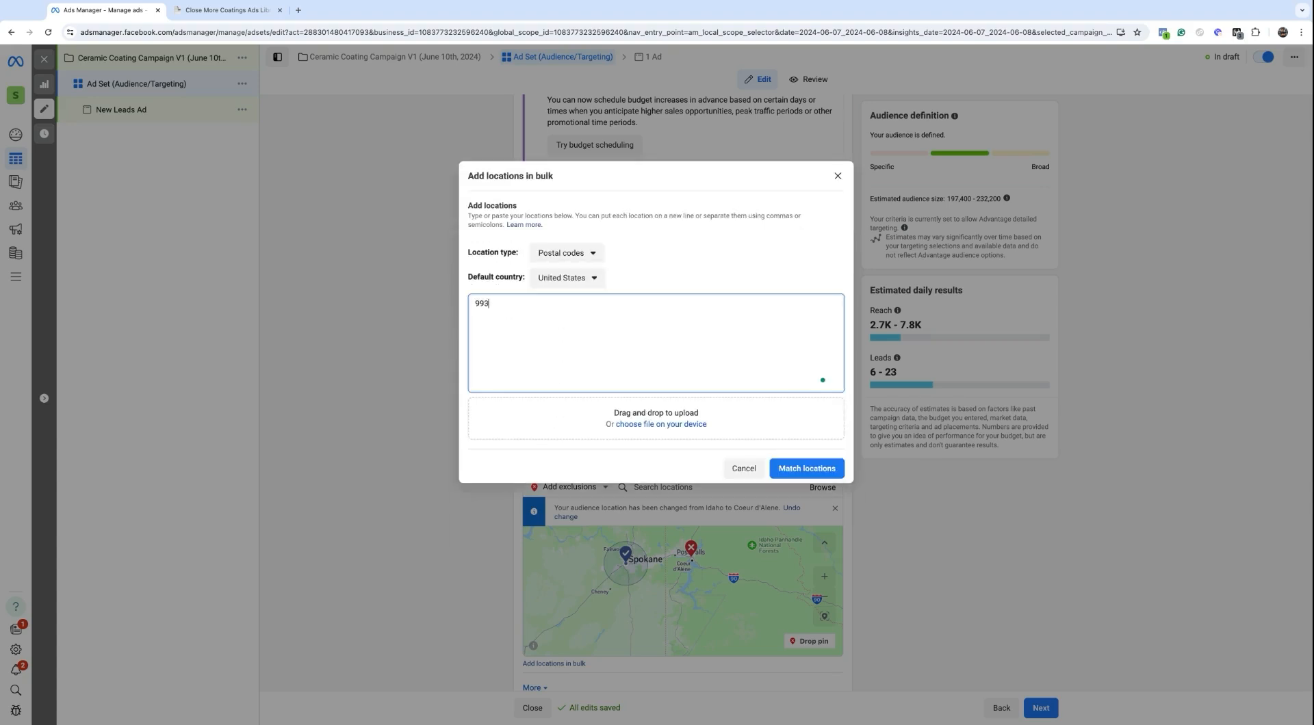
type("54, 99202,")
left_click(736, 468)
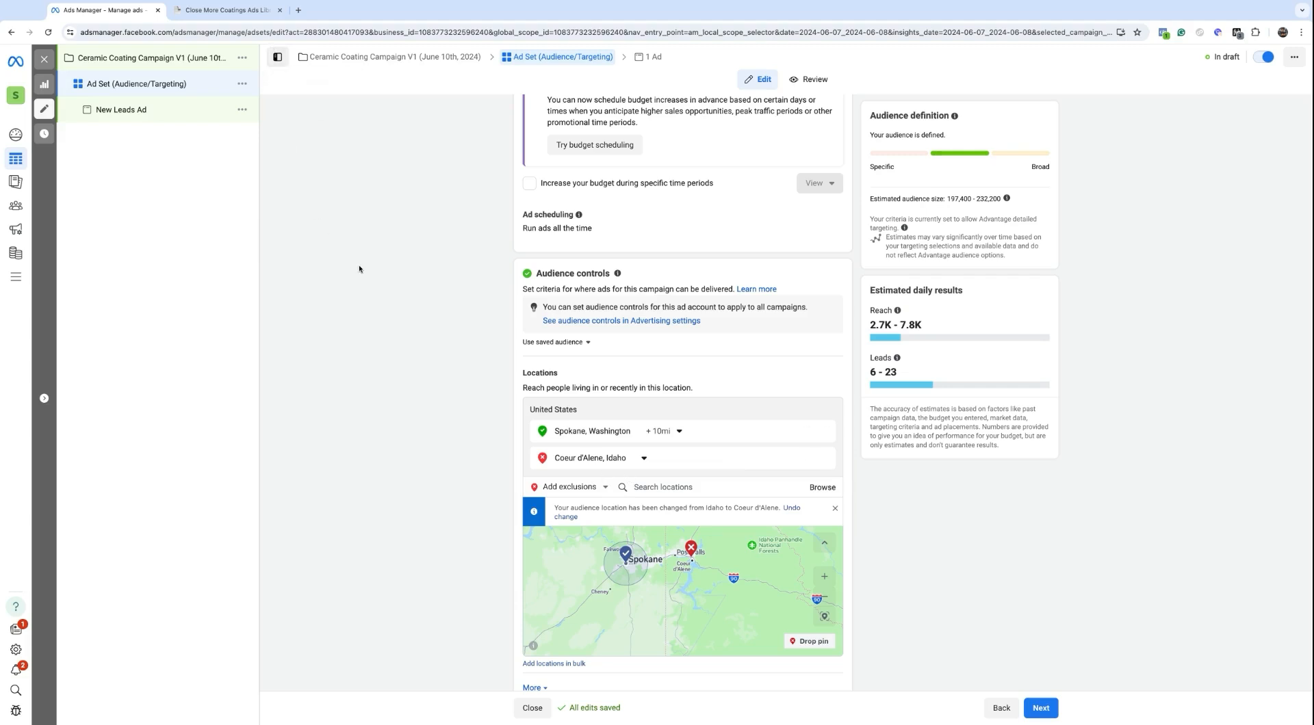
left_click(299, 9)
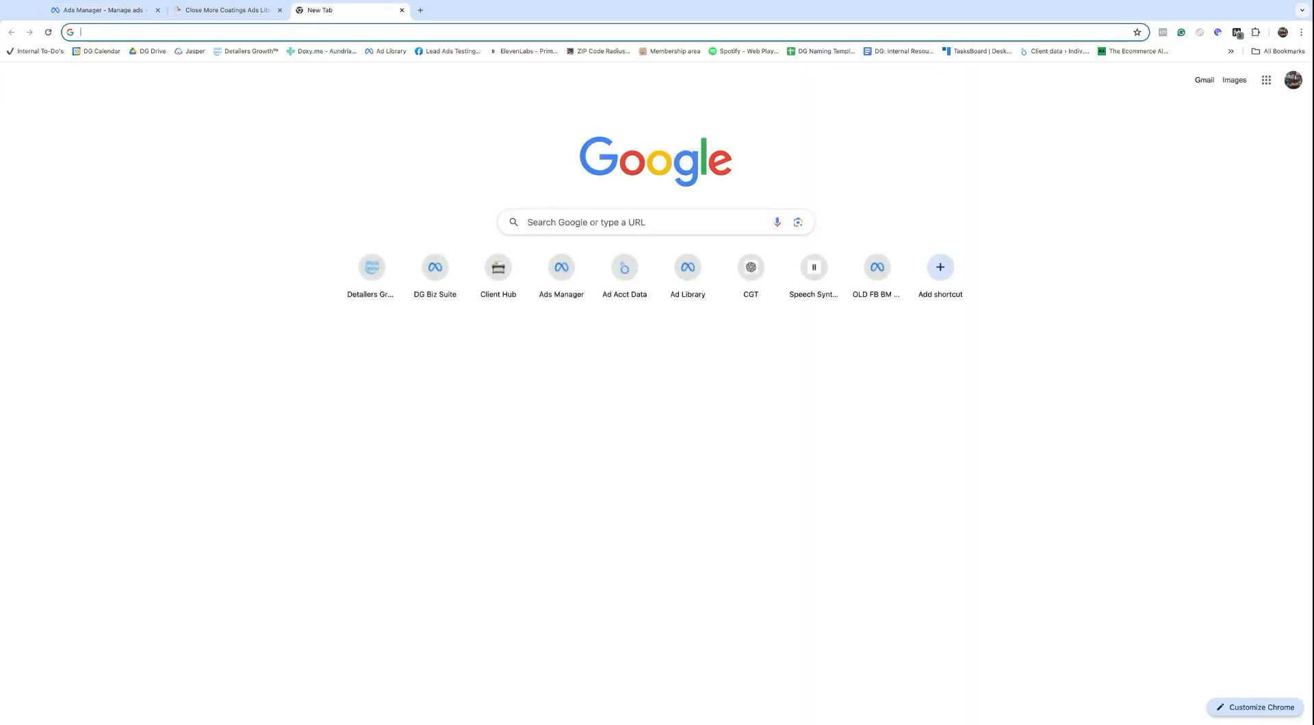
Step: Search Google for 'median household income by zip code spokane washington' and select ZIP 99203 in the results
type("median ho")
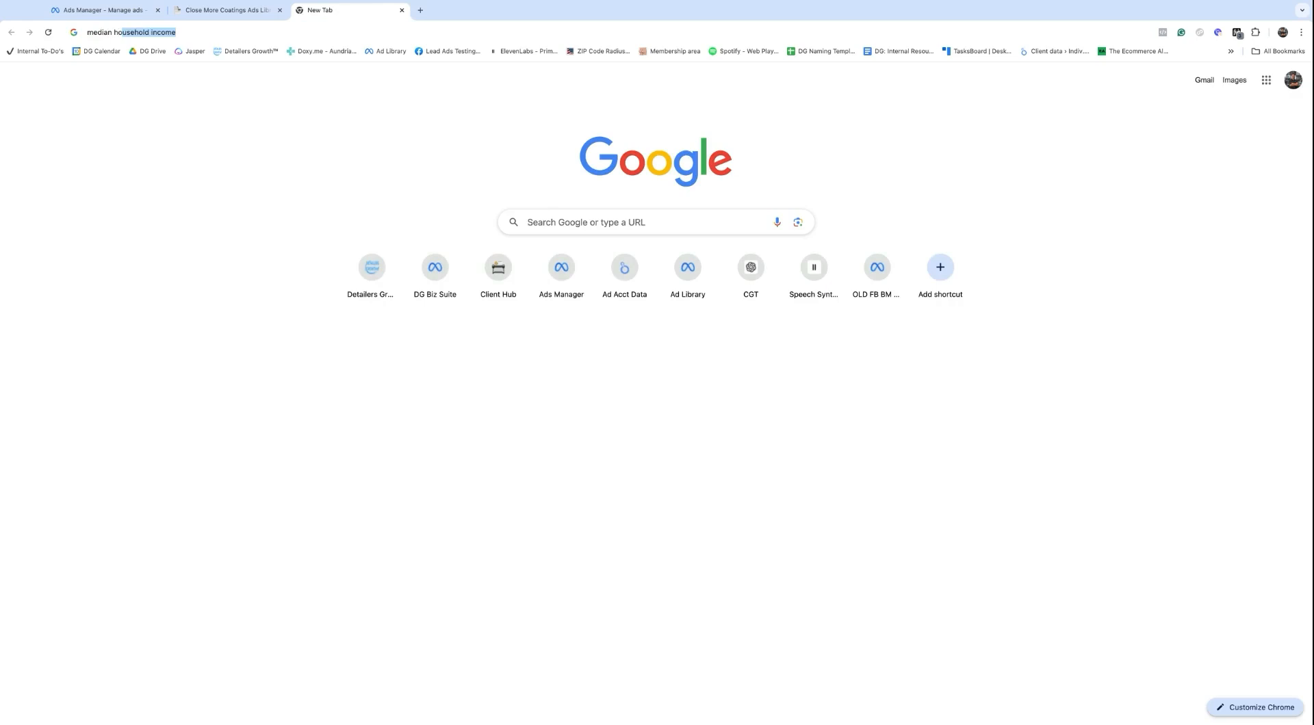
type("usehold income by zip code spokane washington")
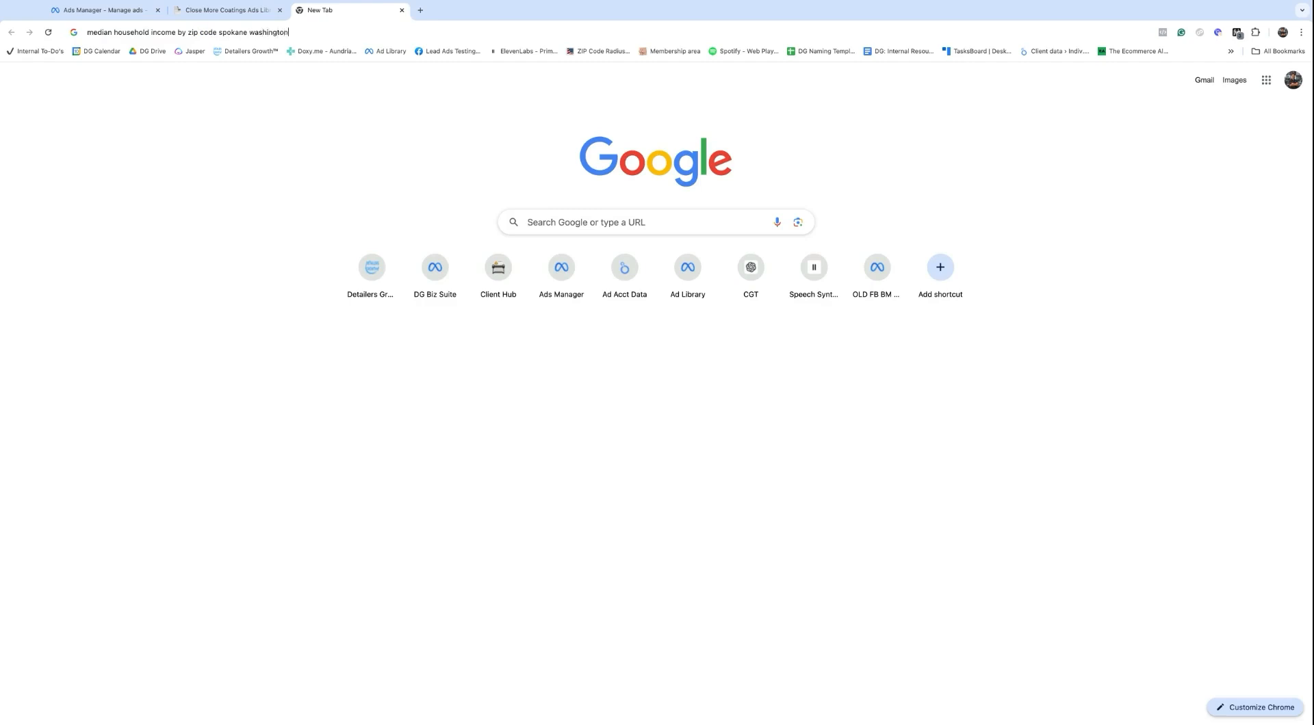
key("Return")
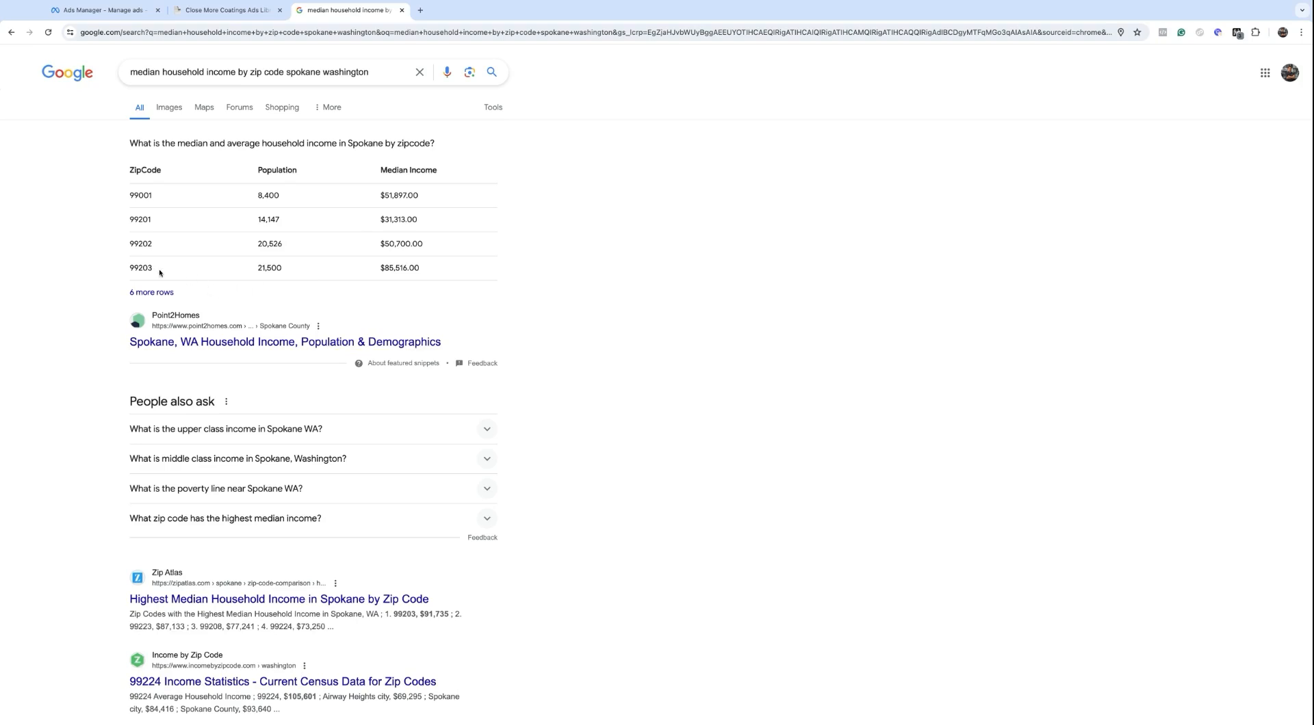
left_click_drag(139, 268, 123, 273)
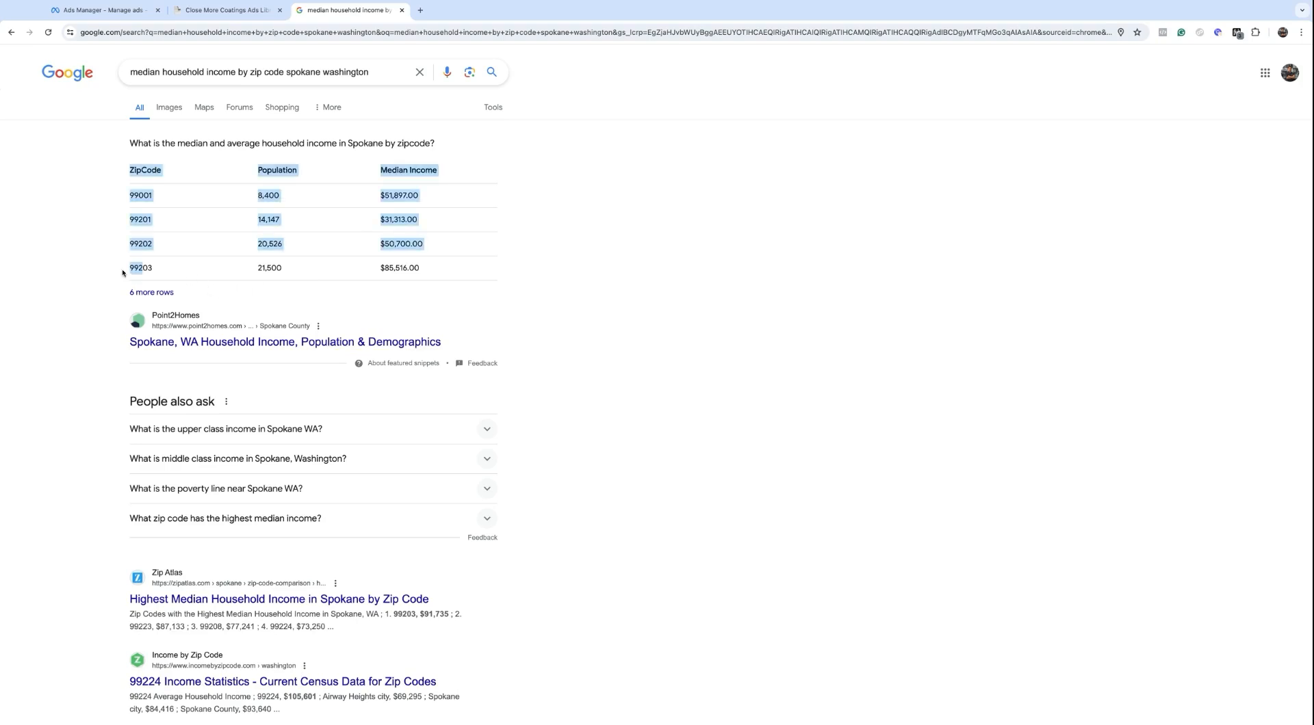
left_click(127, 270)
triple_click(130, 268)
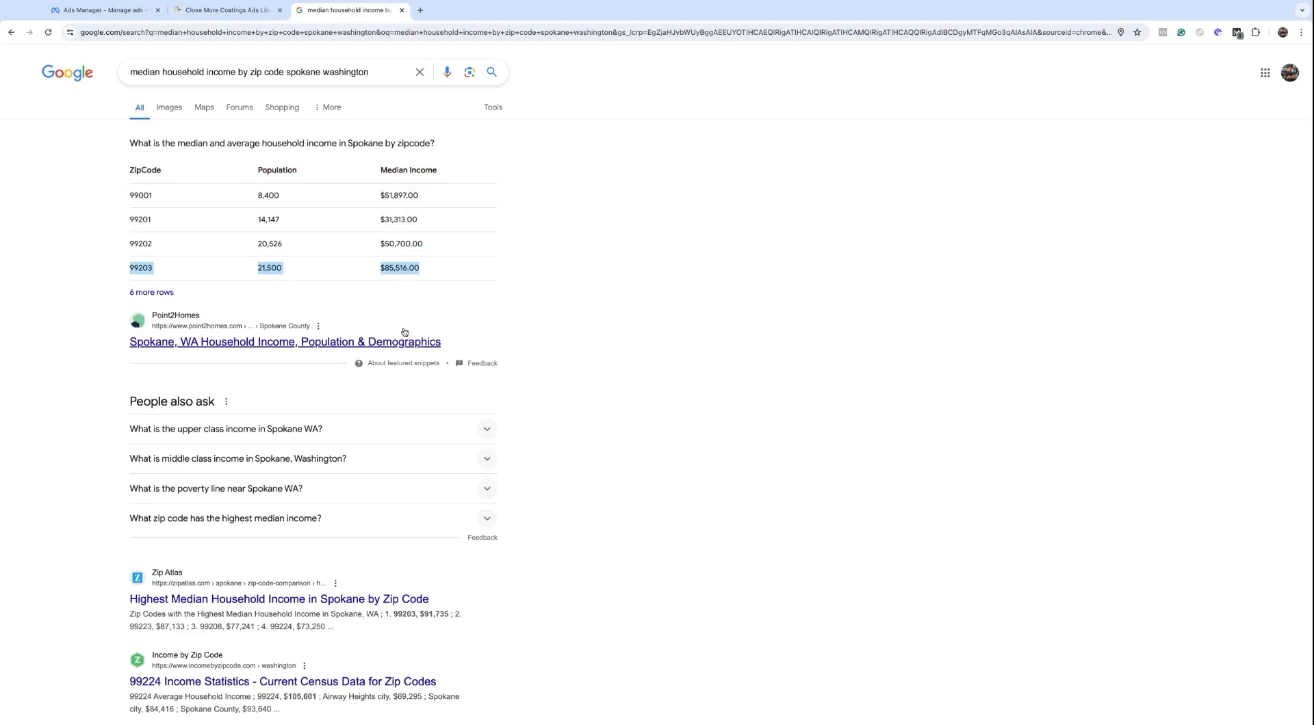
left_click(383, 269)
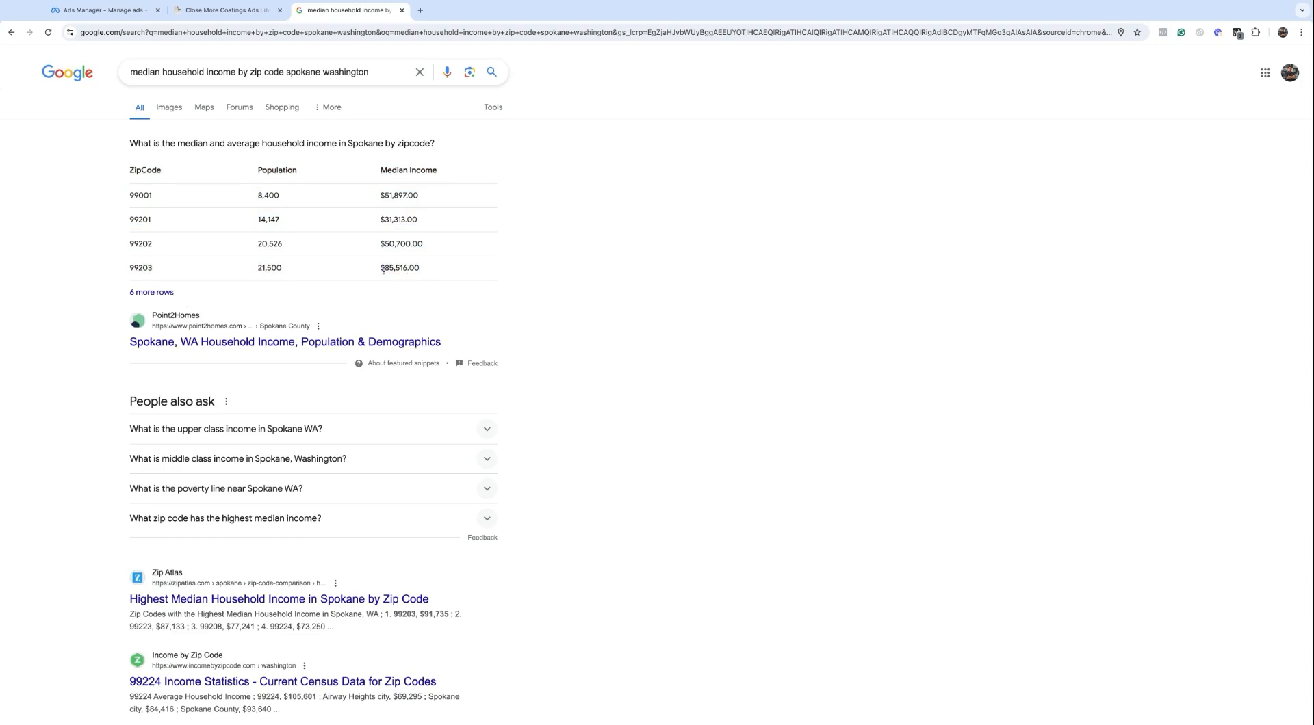
double_click(141, 269)
left_click(138, 5)
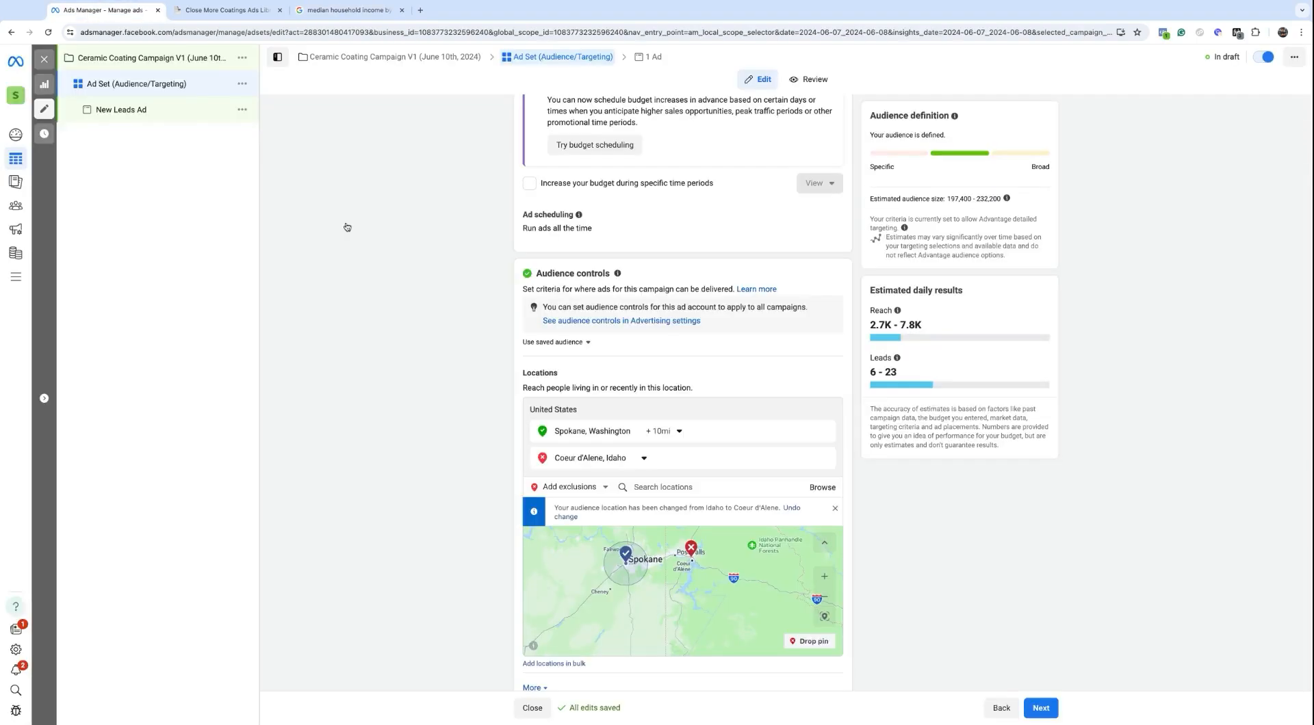
Step: Switch to including locations and add ZIP 99203 as a target
left_click(603, 489)
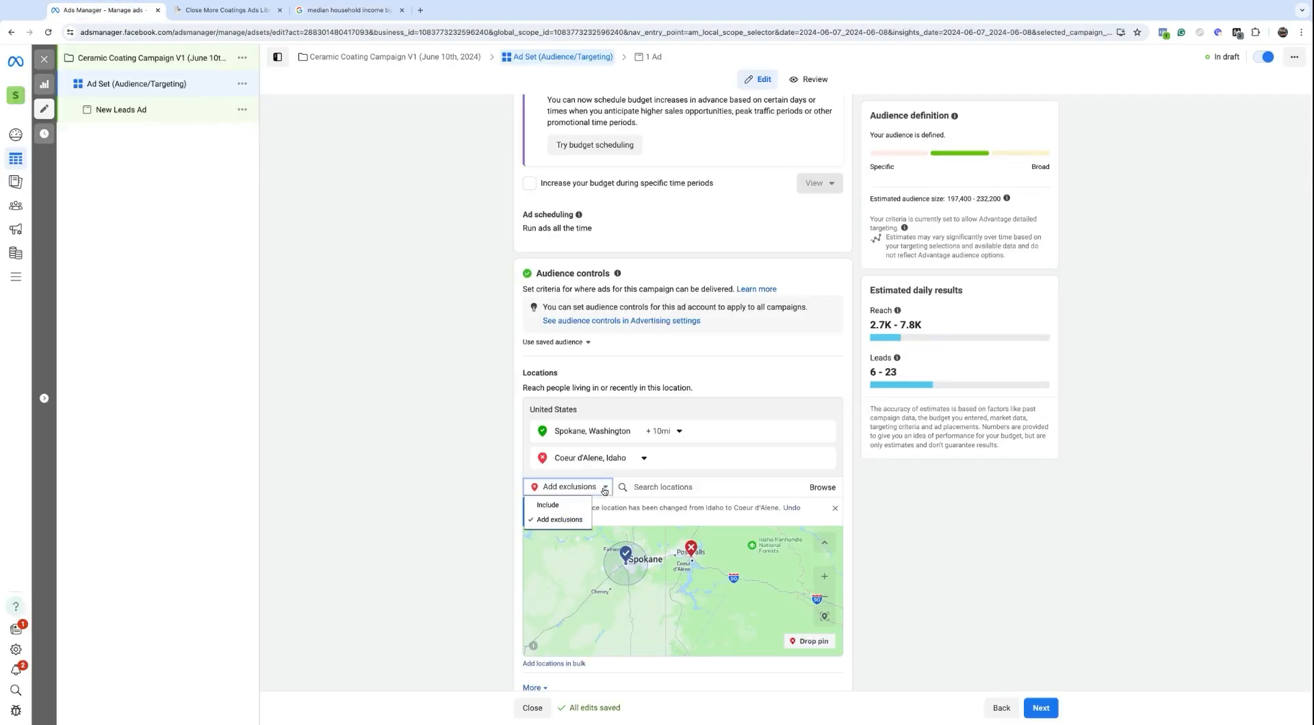
left_click(558, 507)
left_click(635, 485)
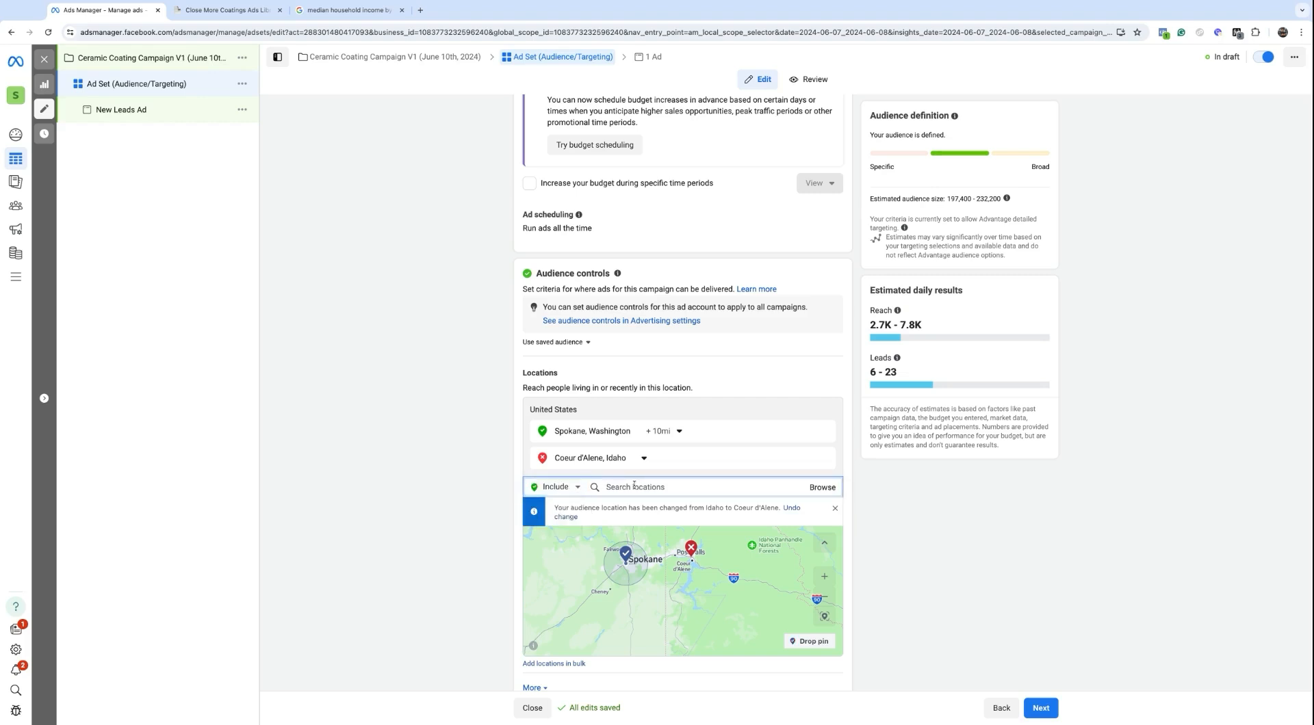
type("99203")
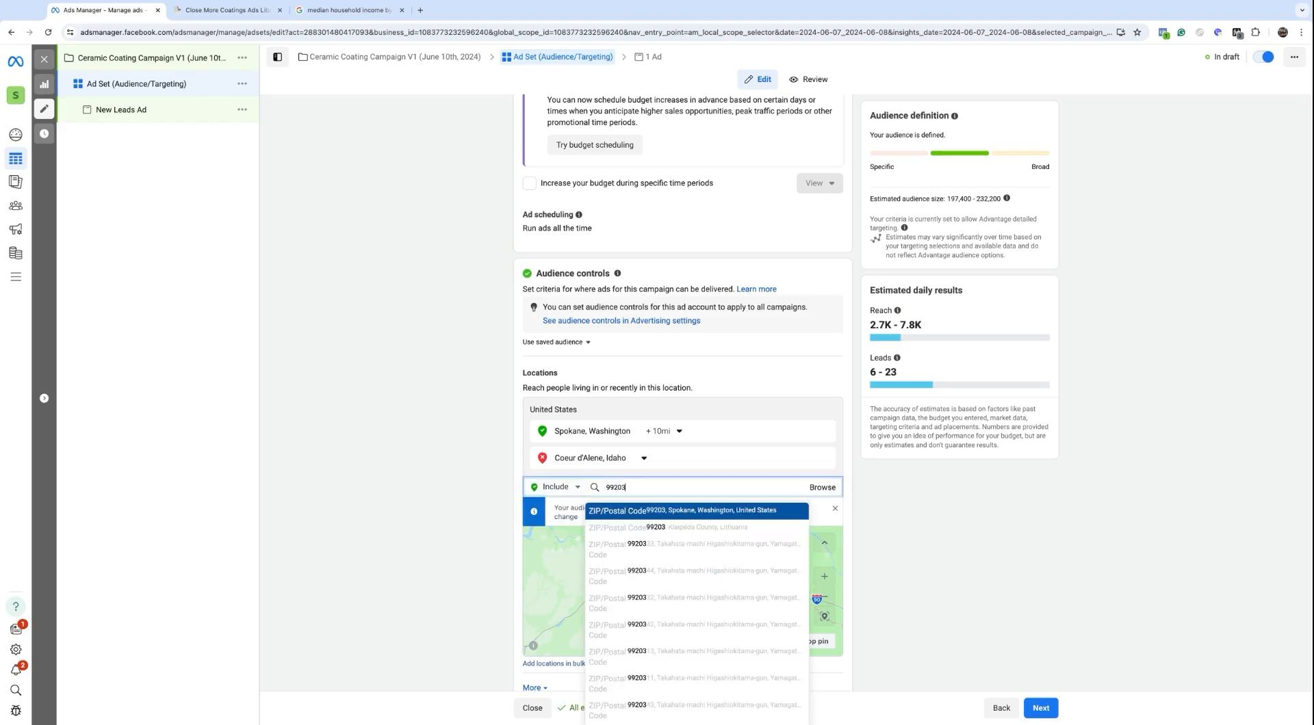
left_click(627, 518)
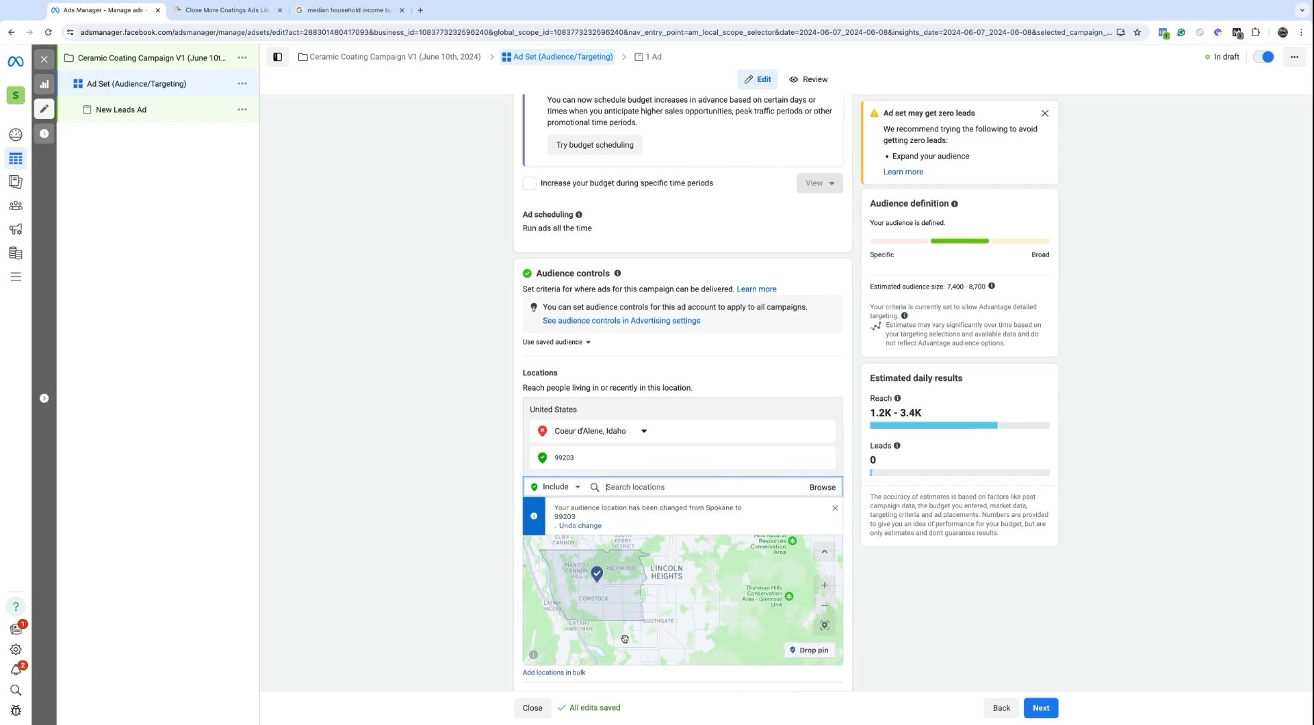
Step: Target Spokane, Washington instead, then open the full Spokane income-by-zipcode source page
scroll(633, 609, "down", 3)
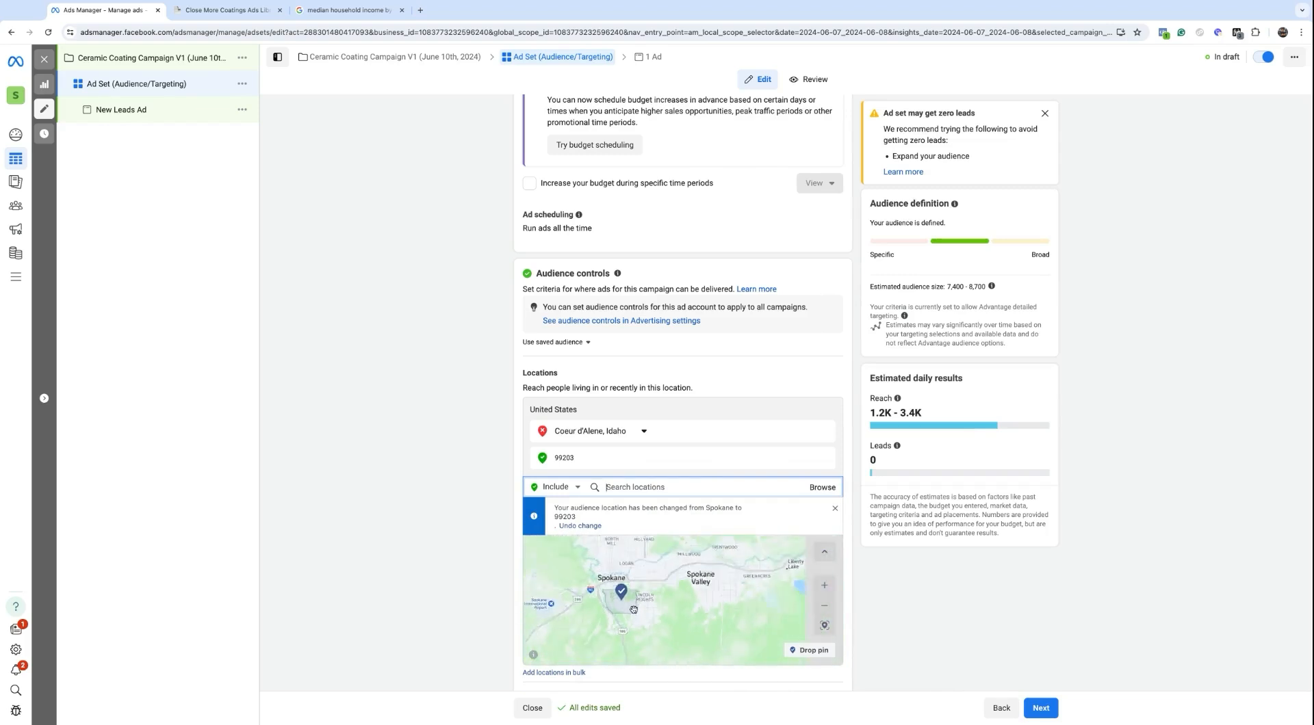
scroll(634, 609, "down", 2)
type("spokane")
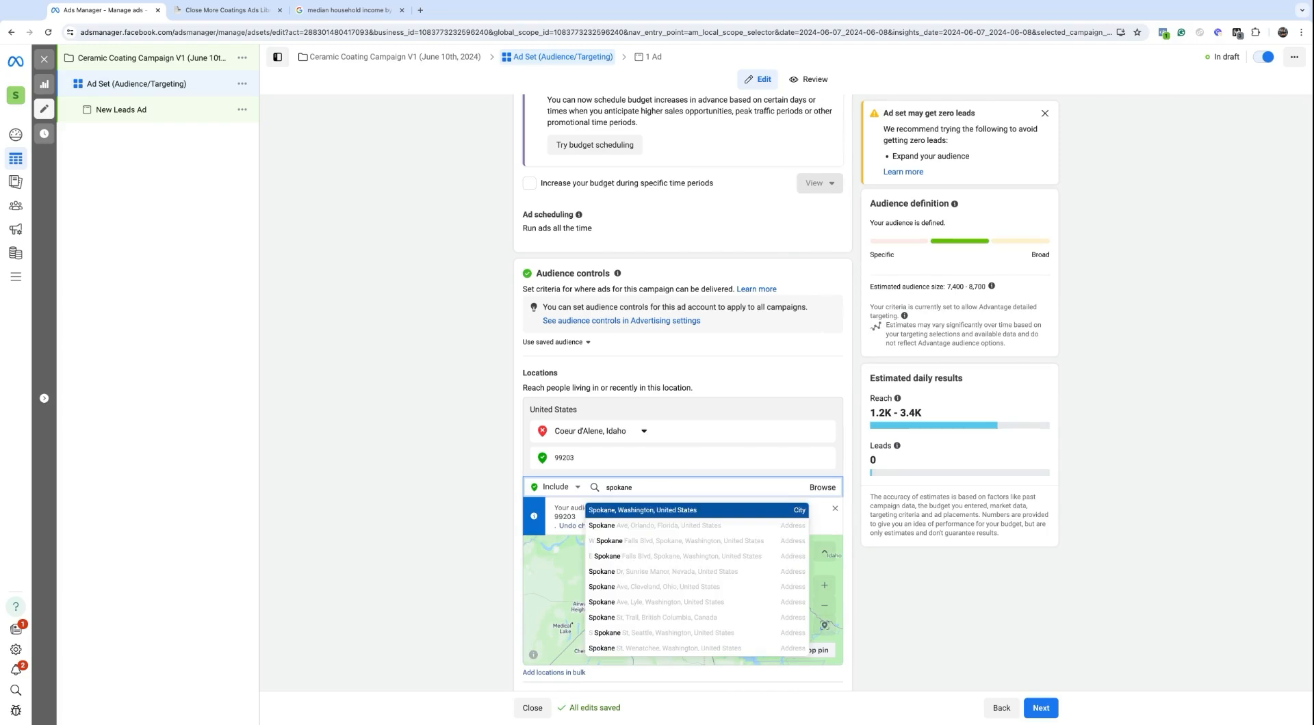
left_click(607, 509)
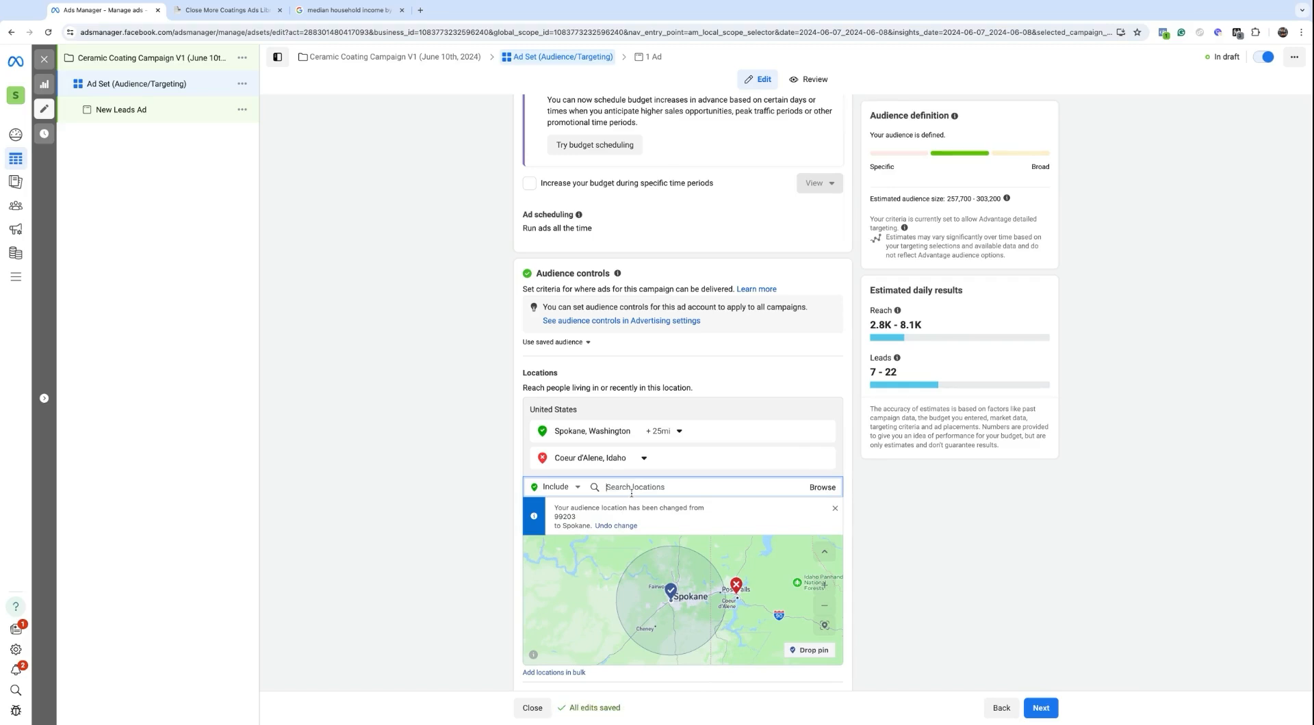
left_click(349, 9)
left_click(141, 294)
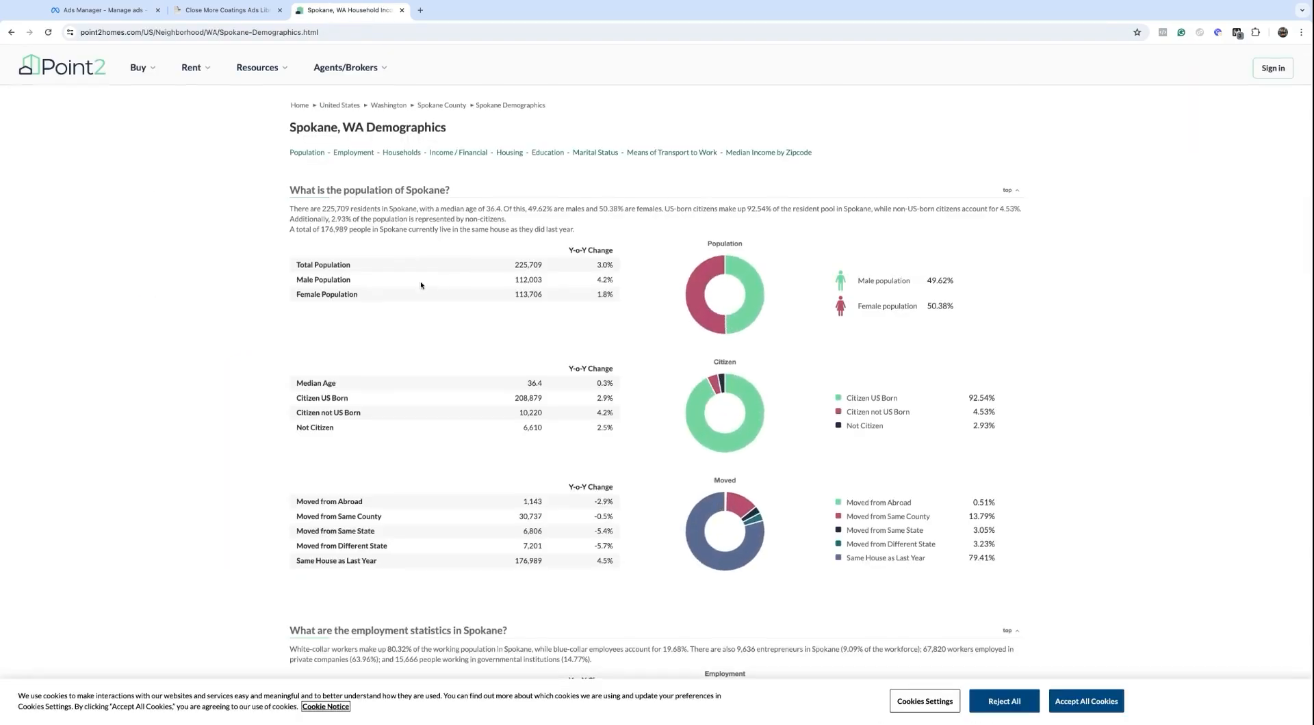
Step: Scroll to the income-by-zipcode table and select ZIP 99201, the lowest median income
scroll(421, 286, "down", 20)
scroll(650, 359, "up", 2)
scroll(650, 359, "down", 12)
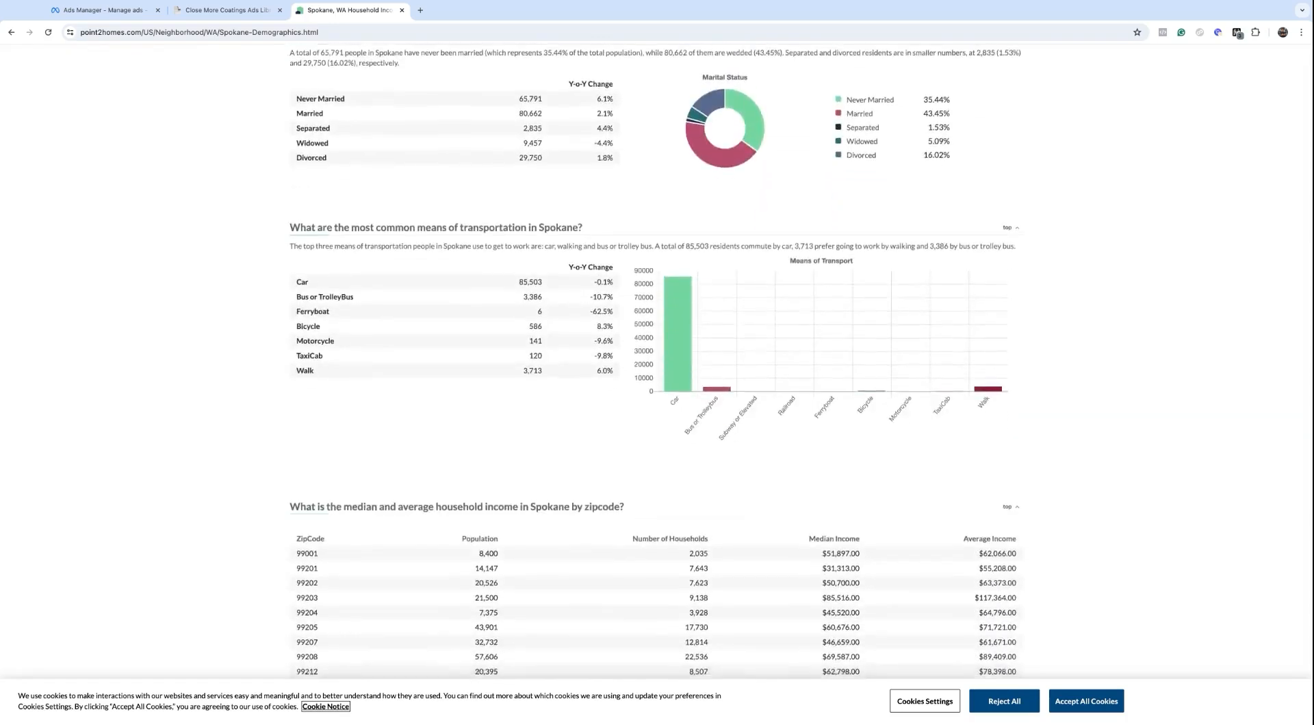
scroll(783, 218, "down", 6)
scroll(784, 219, "up", 1)
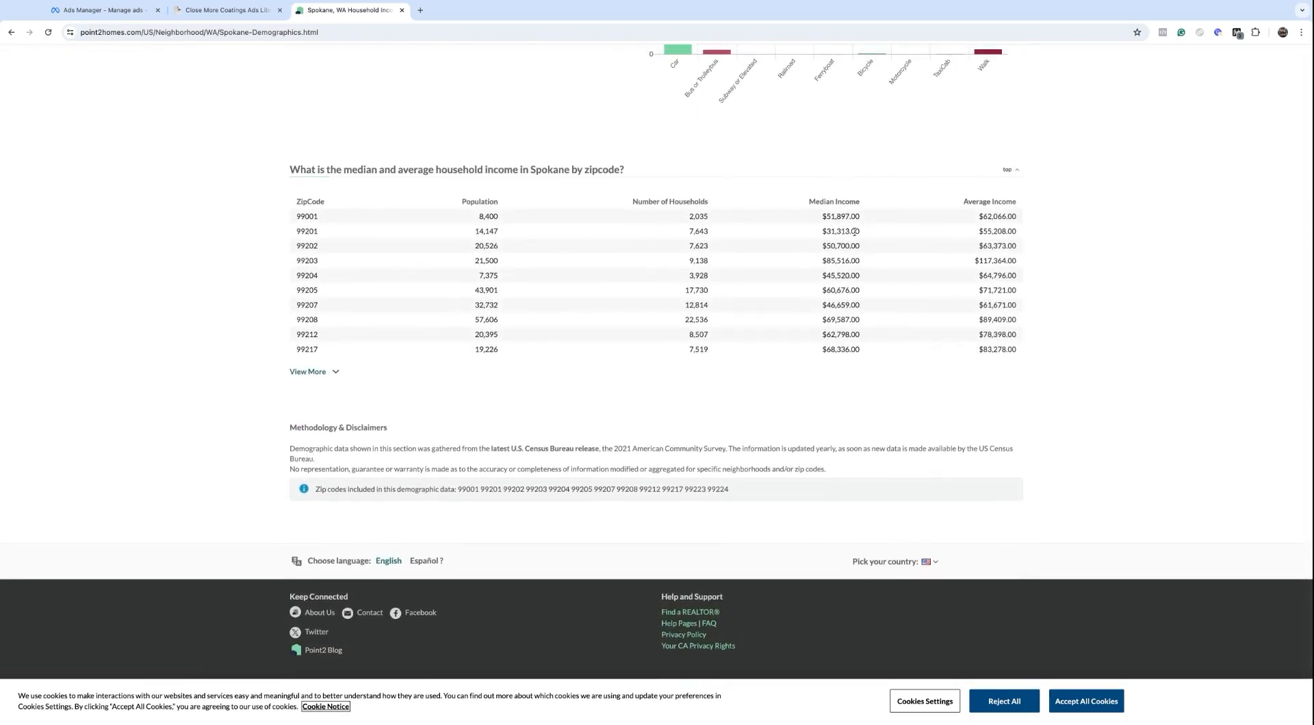
left_click_drag(868, 239, 293, 238)
double_click(297, 233)
key("ctrl+c")
Step: Paste 99201 into the exclusion search, exclude that Spokane ZIP, and re-center the map on Spokane
left_click(110, 10)
left_click(575, 489)
left_click(588, 524)
left_click(631, 491)
key("ctrl+v")
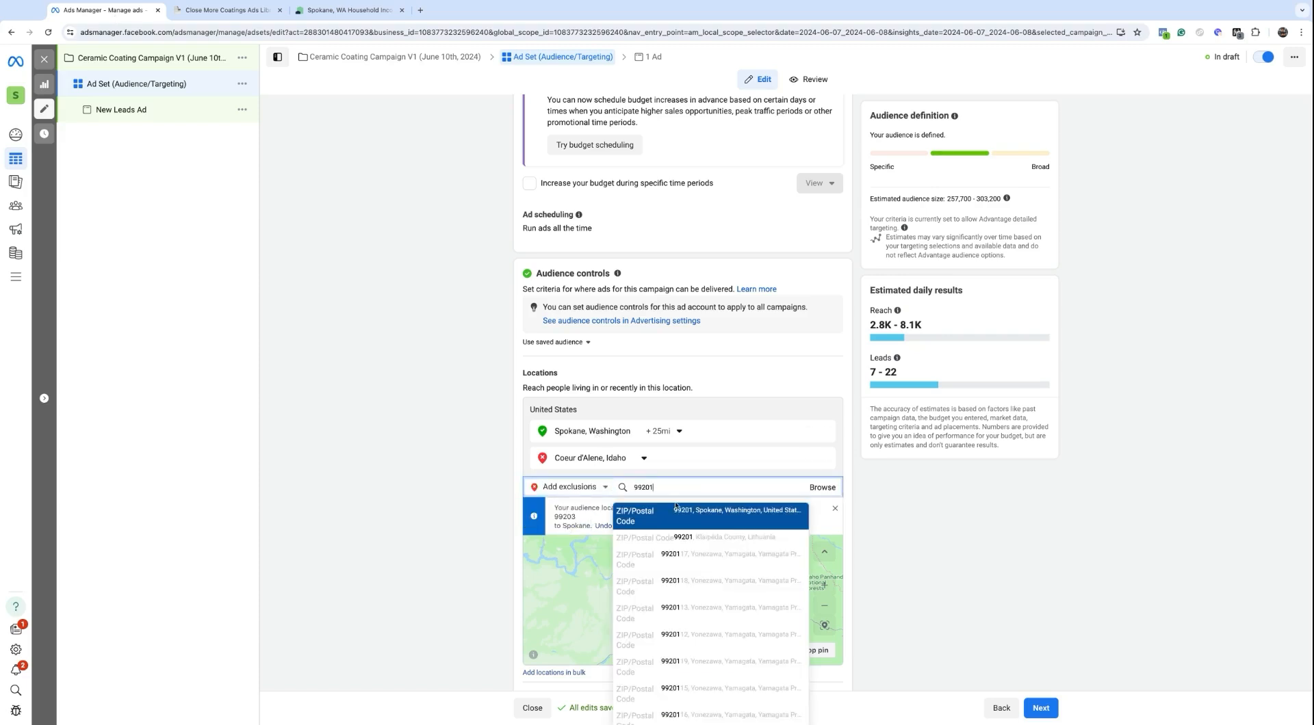
left_click(680, 514)
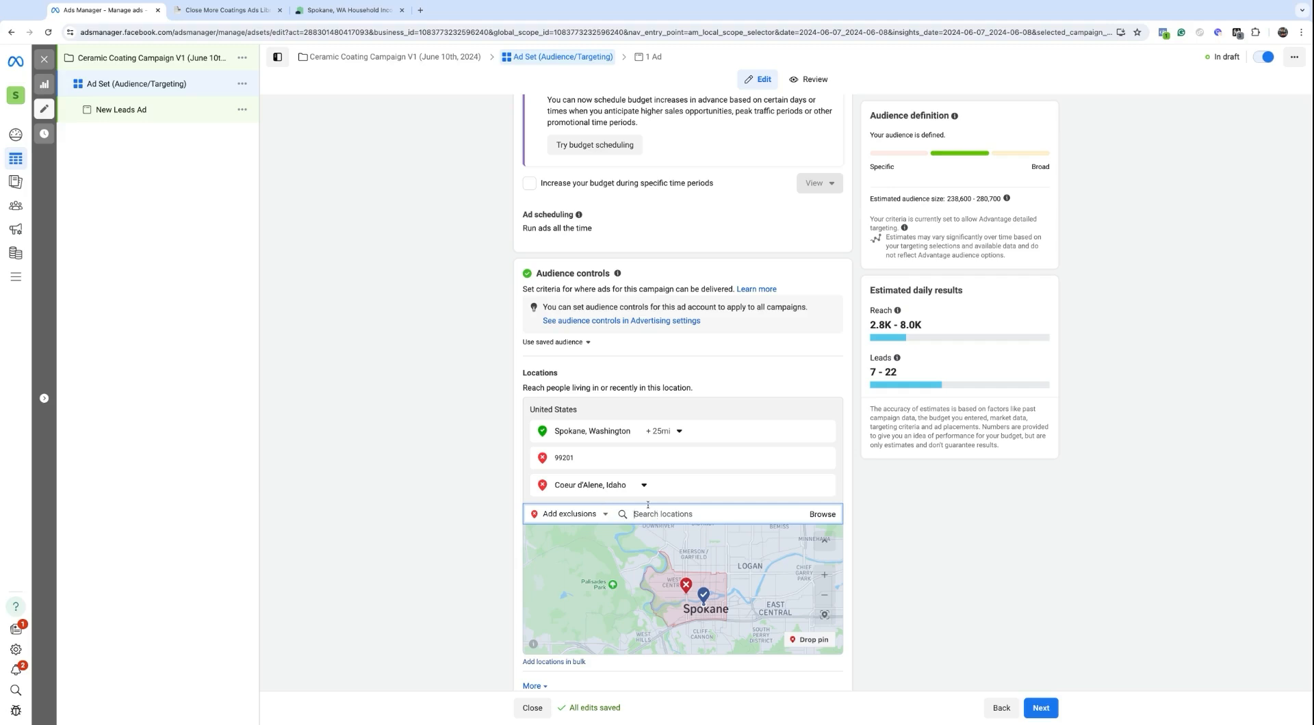
scroll(616, 513, "down", 1)
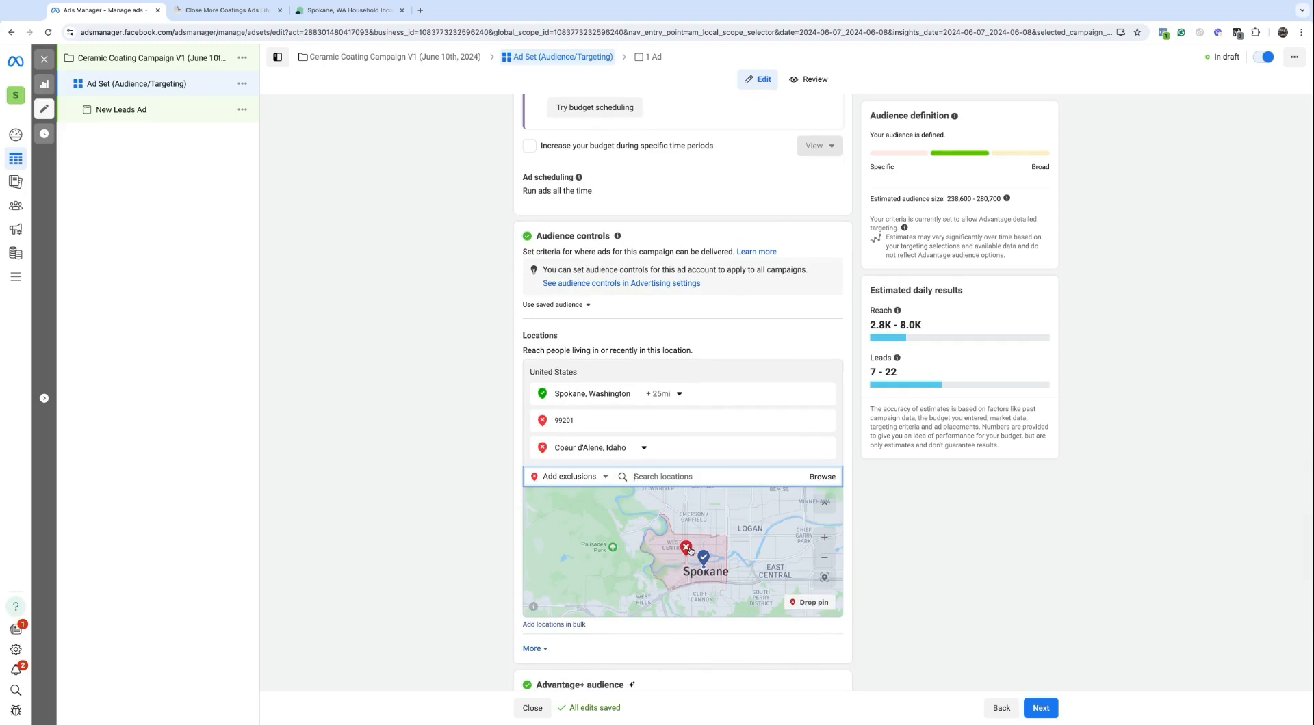
scroll(689, 550, "down", 5)
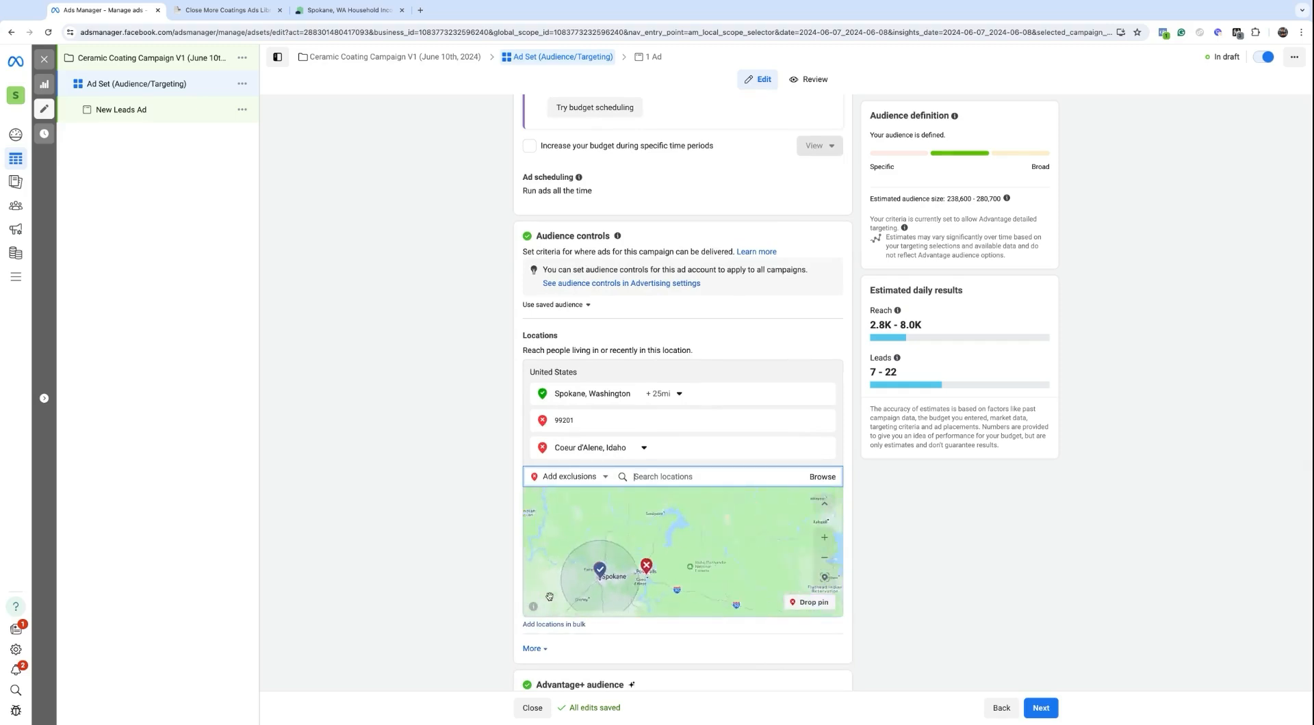
scroll(591, 578, "up", 3)
left_click(593, 578)
left_click_drag(582, 576, 597, 487)
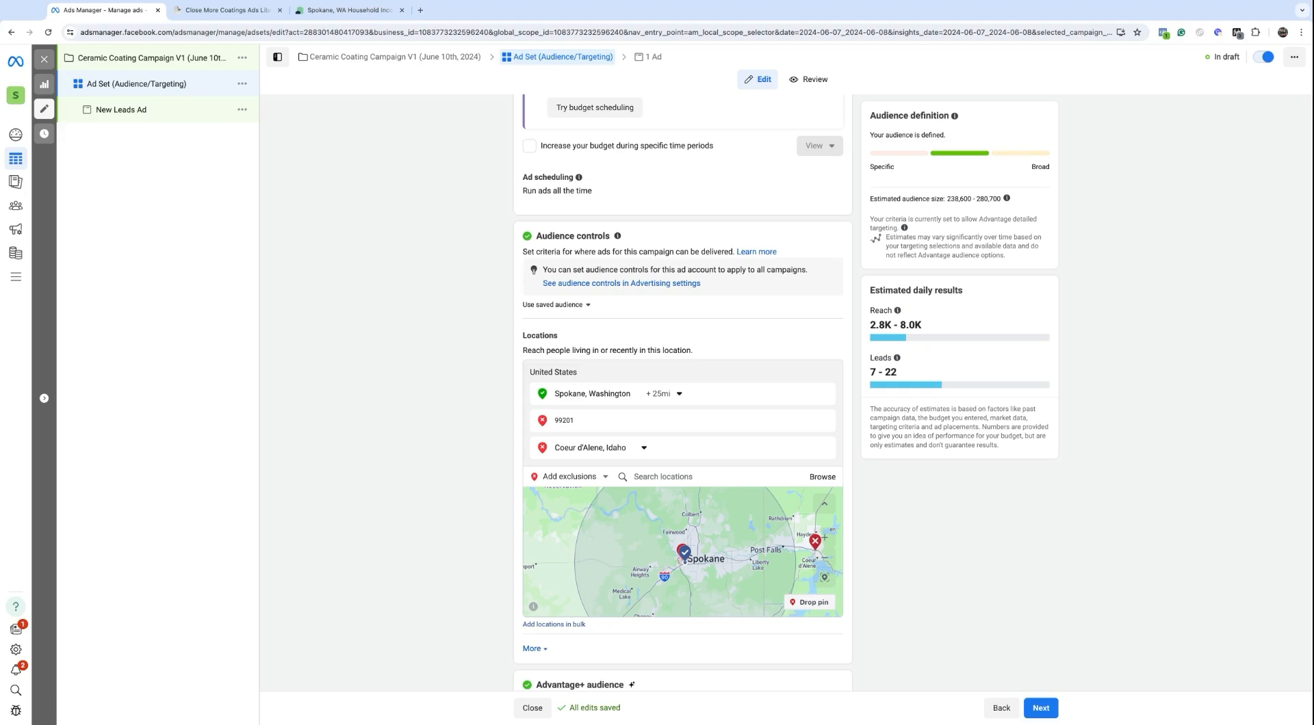
Step: Expand the More audience options and scroll to the Advantage+ audience section, highlighting its heading
left_click(531, 647)
scroll(531, 655, "down", 1)
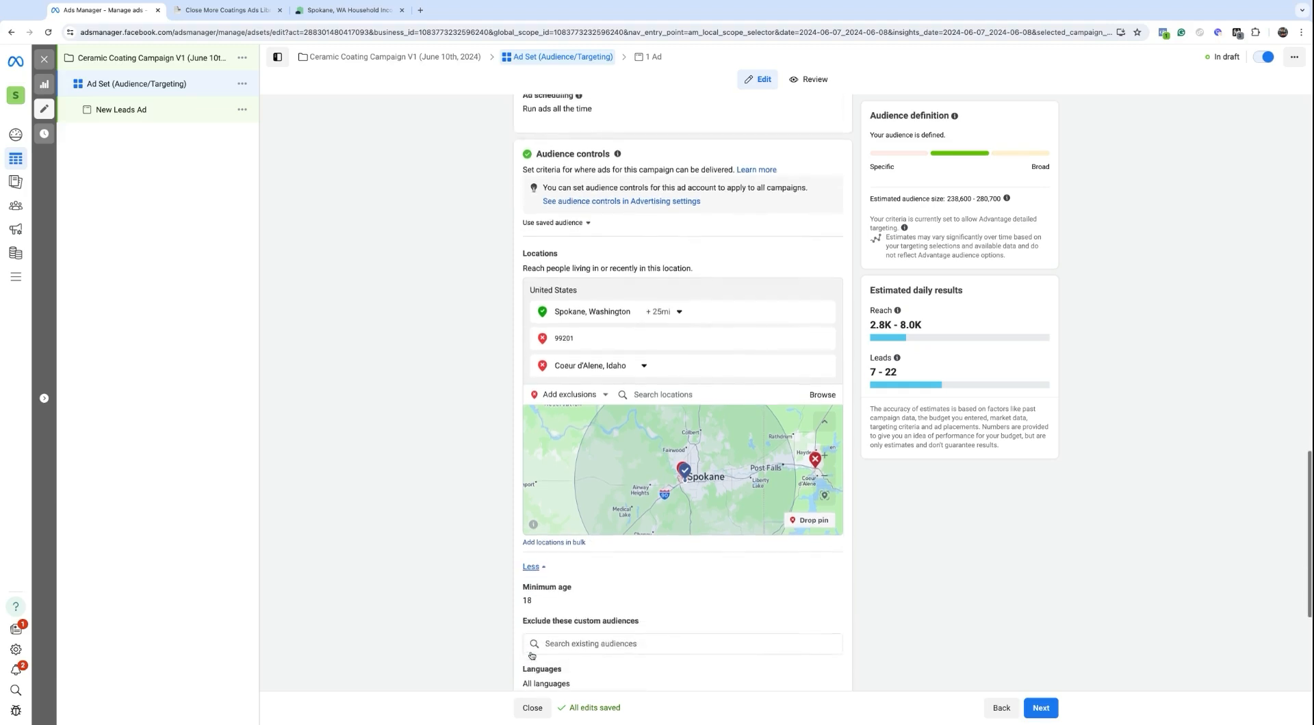
scroll(532, 655, "down", 2)
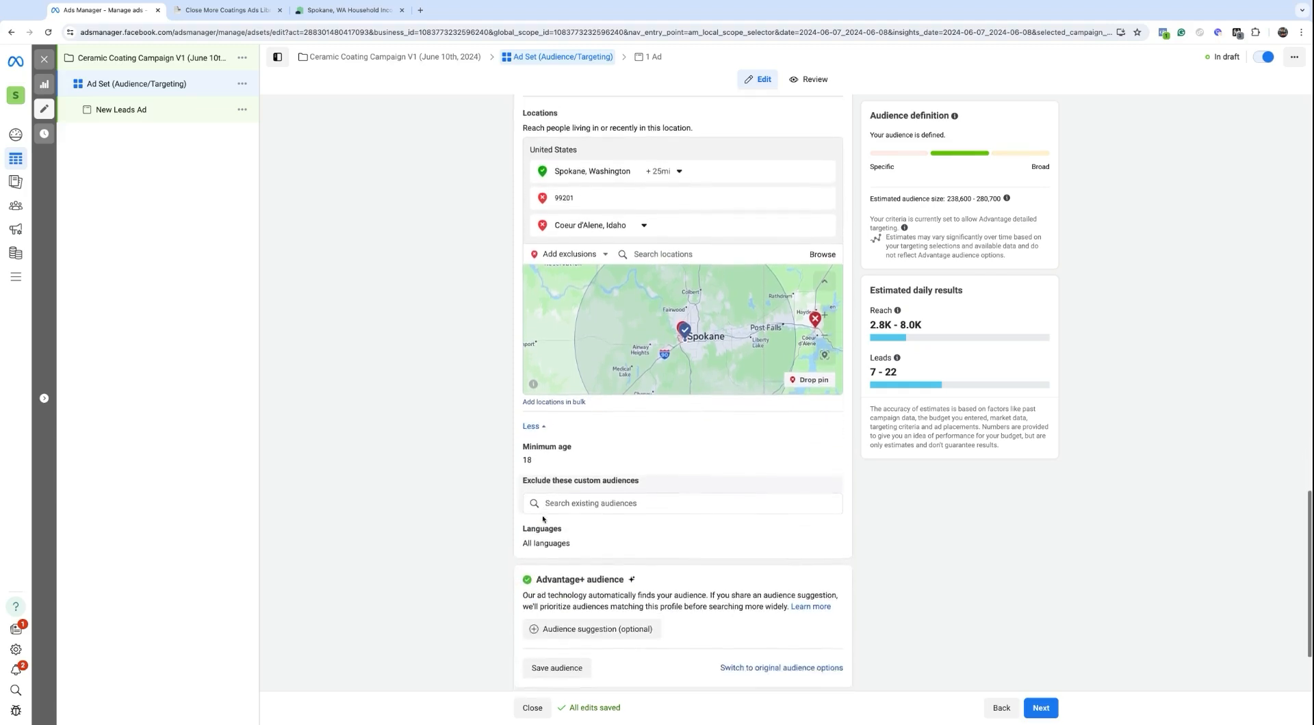
scroll(544, 520, "down", 2)
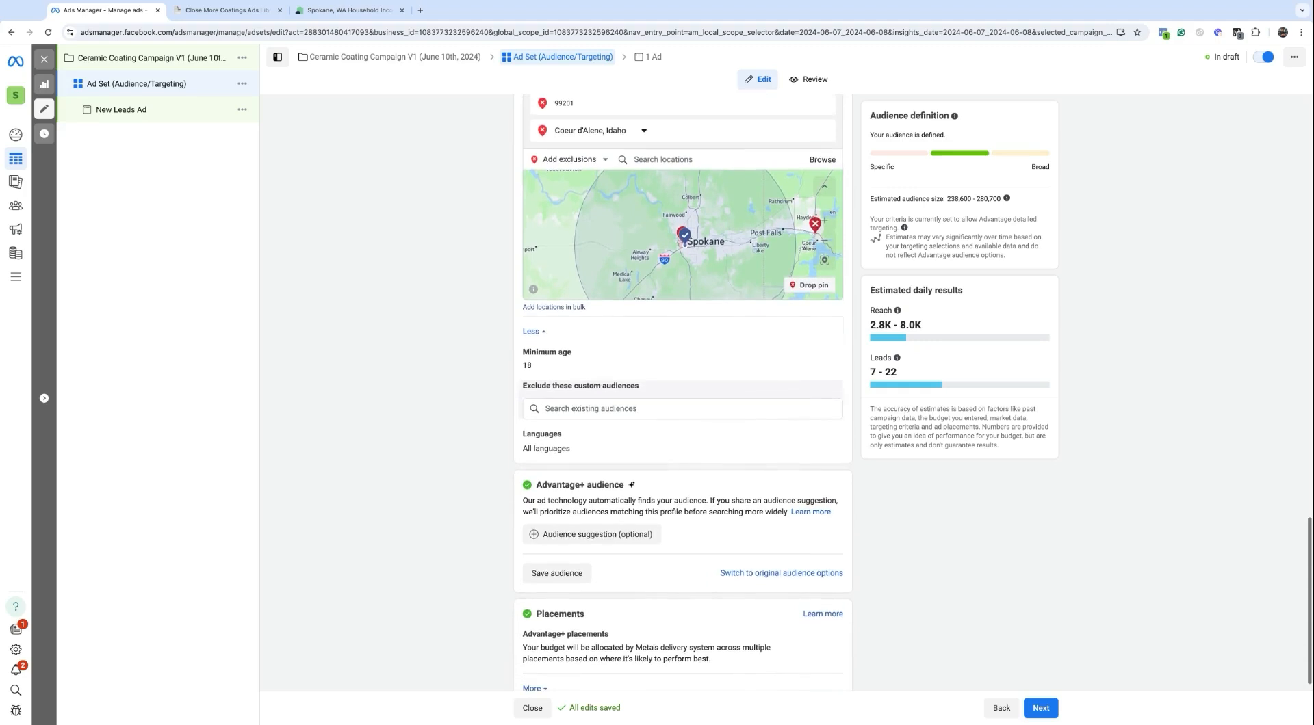
triple_click(536, 488)
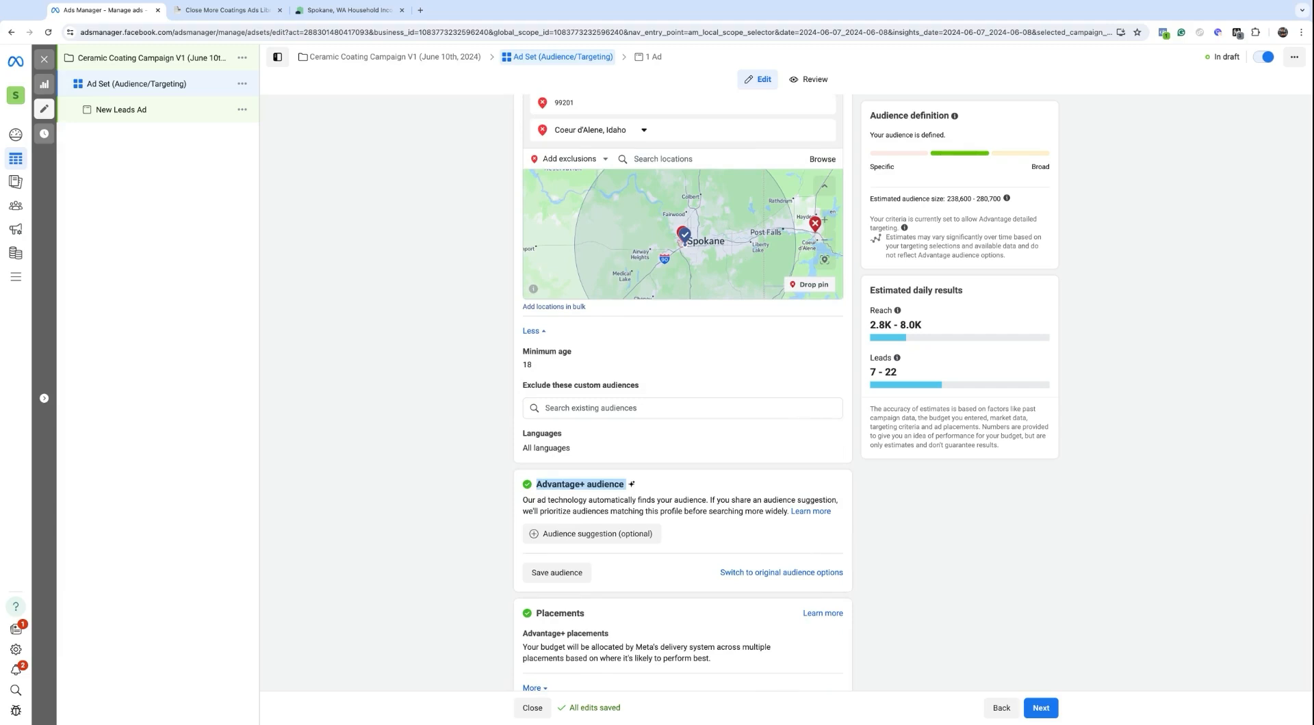
left_click(588, 490)
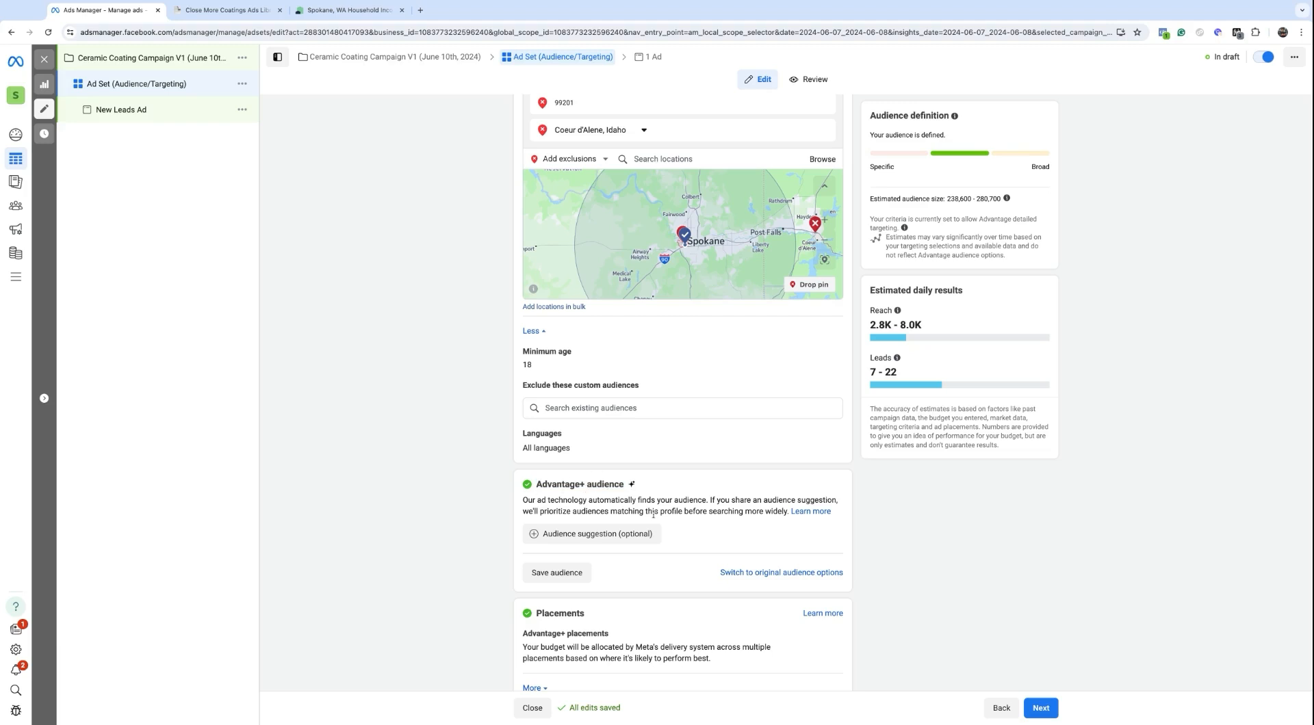
double_click(538, 485)
triple_click(538, 485)
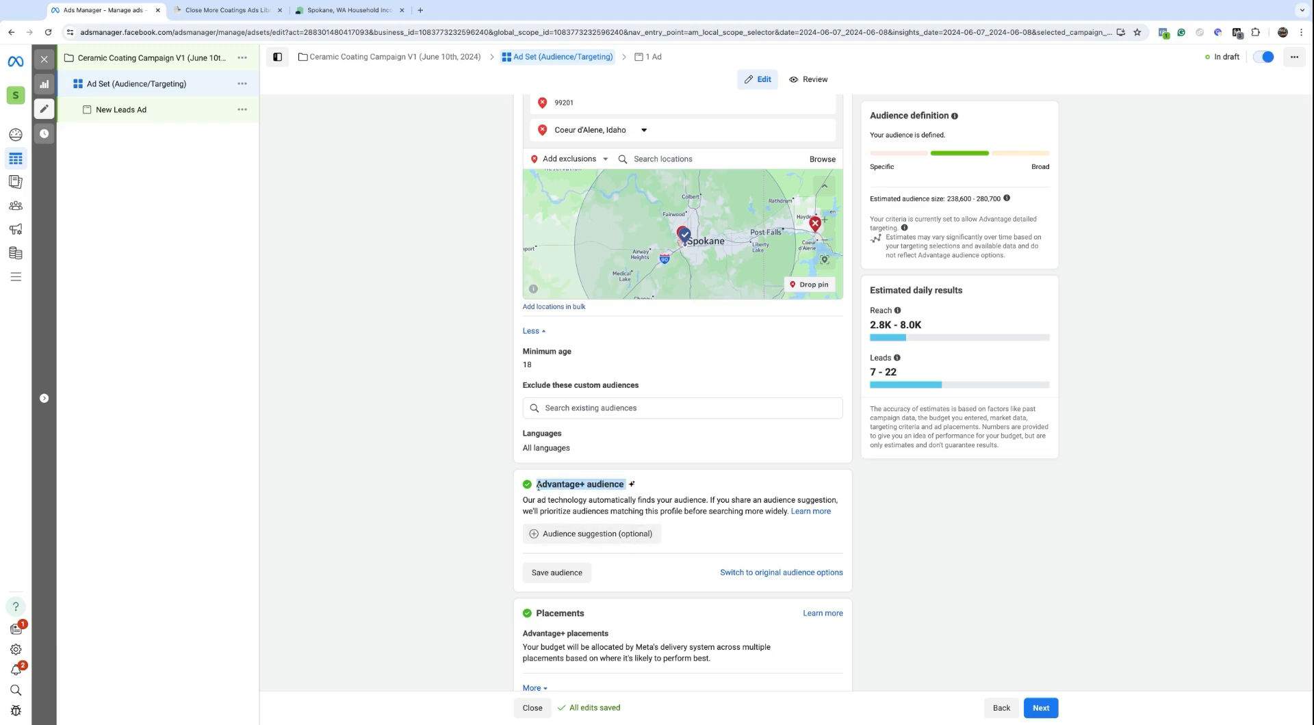
Step: Leave Advantage+ audience and use the original audience options
left_click(749, 574)
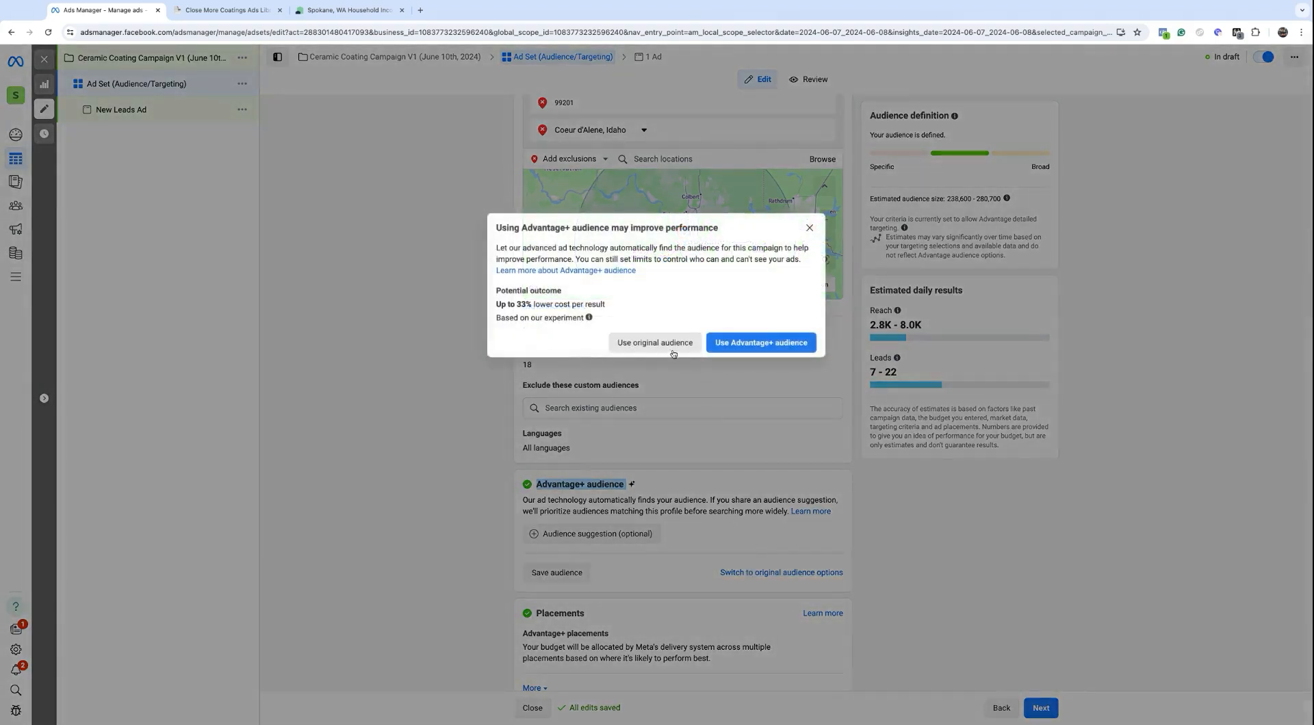
left_click(635, 344)
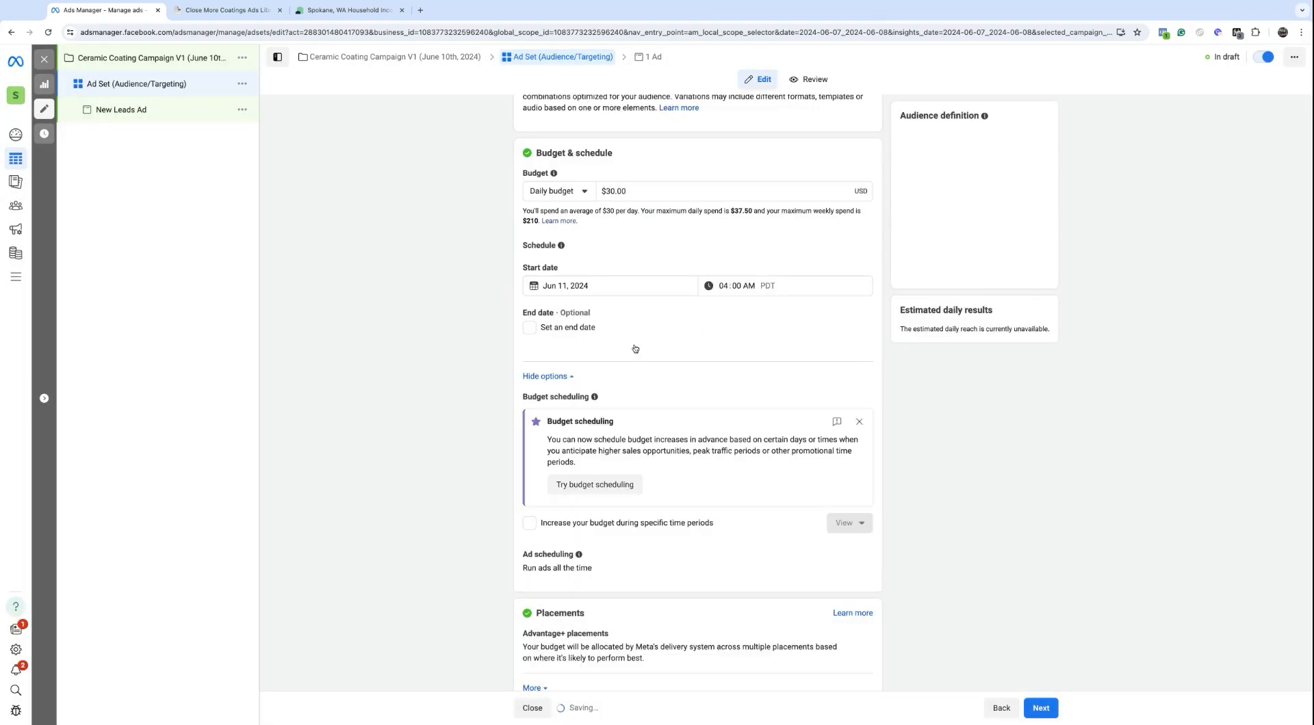
scroll(683, 392, "down", 2)
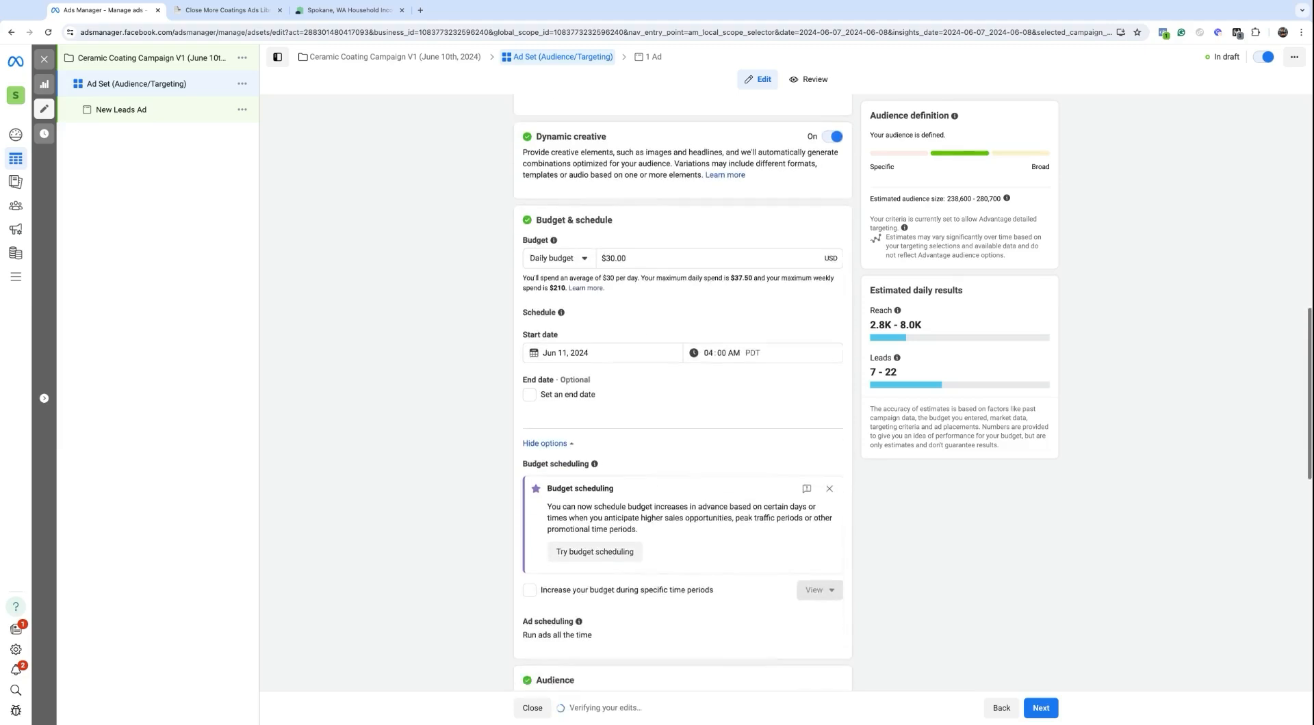
scroll(683, 392, "up", 1)
scroll(683, 393, "down", 1)
scroll(683, 392, "down", 6)
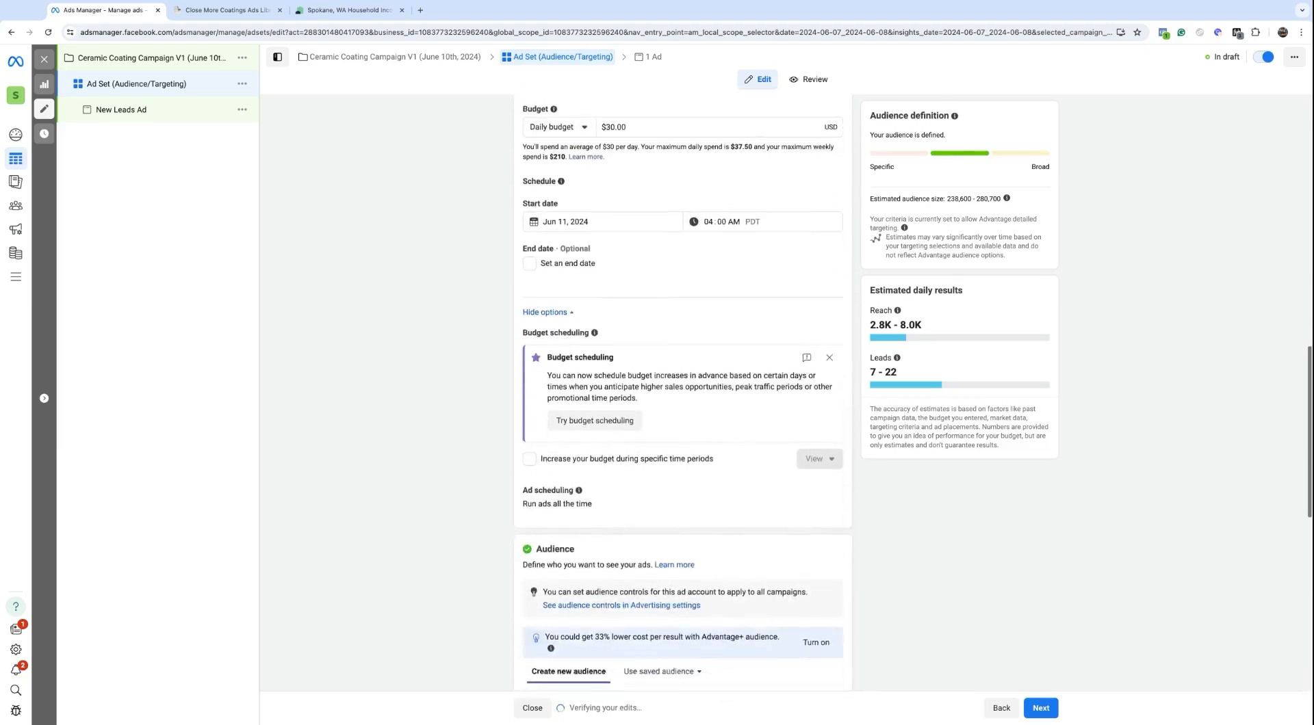
scroll(607, 492, "down", 4)
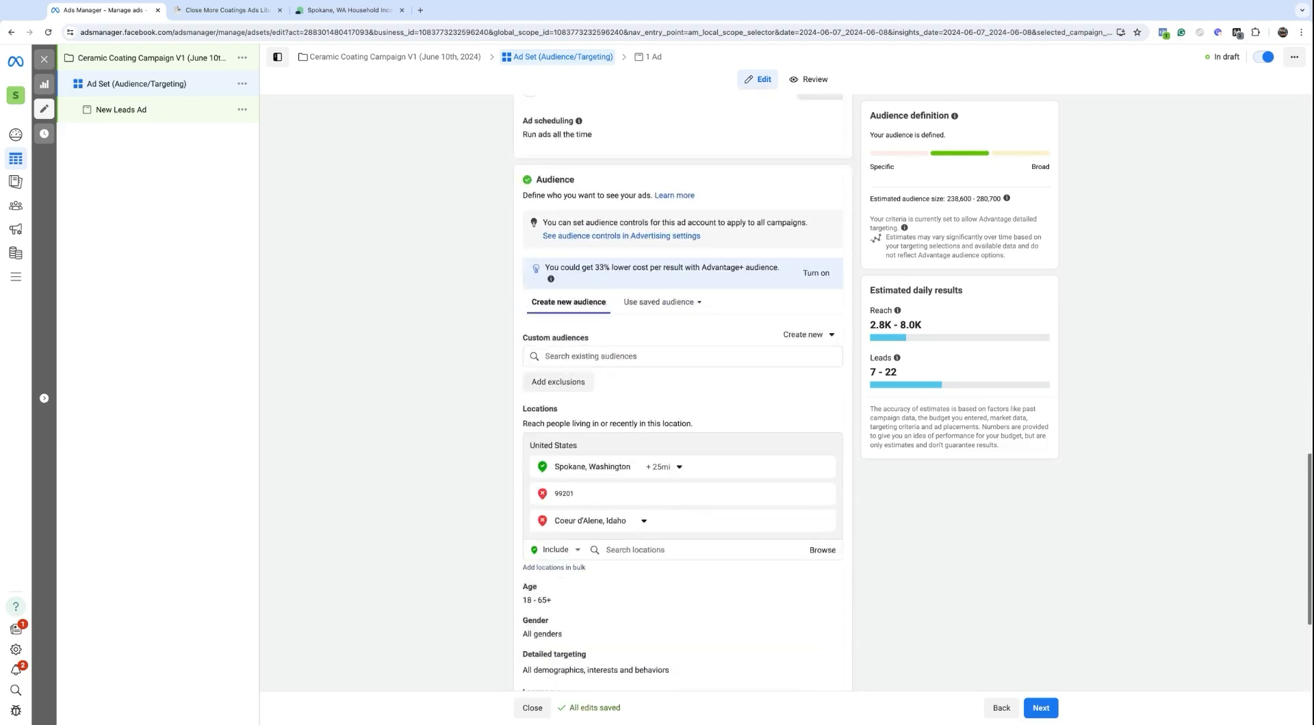
scroll(607, 493, "down", 1)
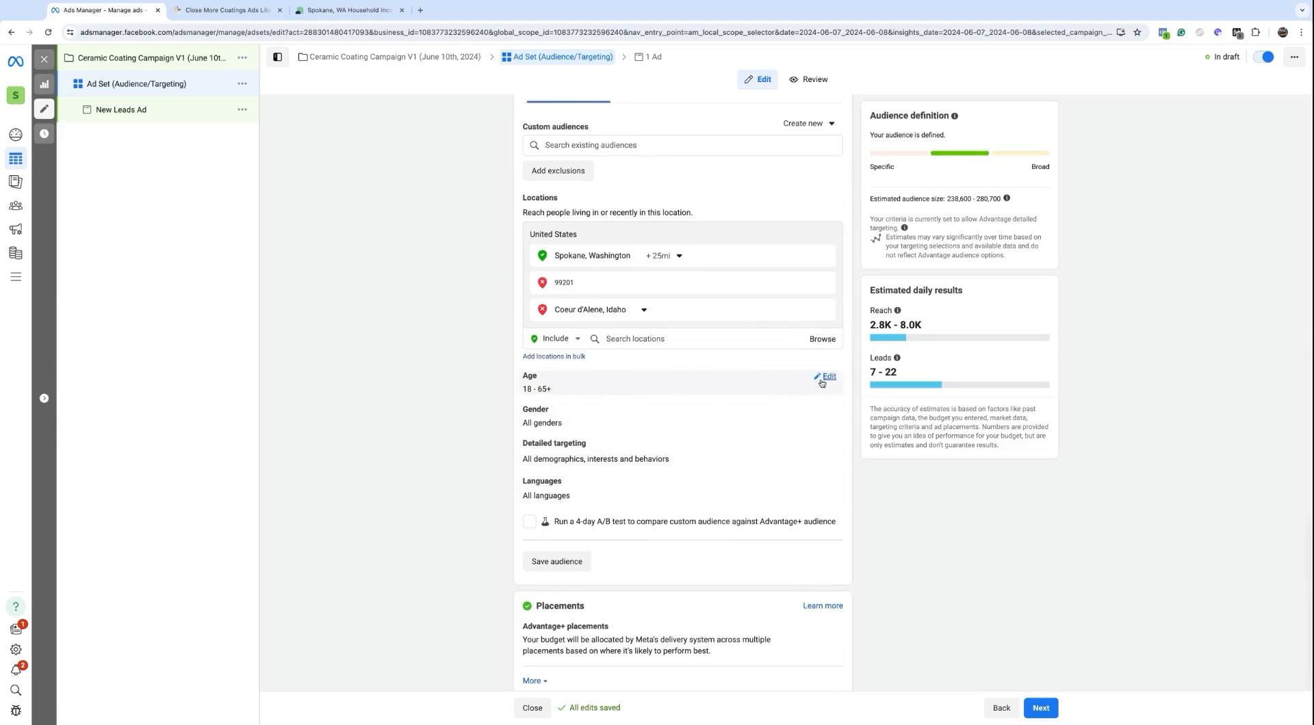
Step: Set the minimum age to 25, keeping the maximum at 65+
left_click(826, 376)
left_click(551, 399)
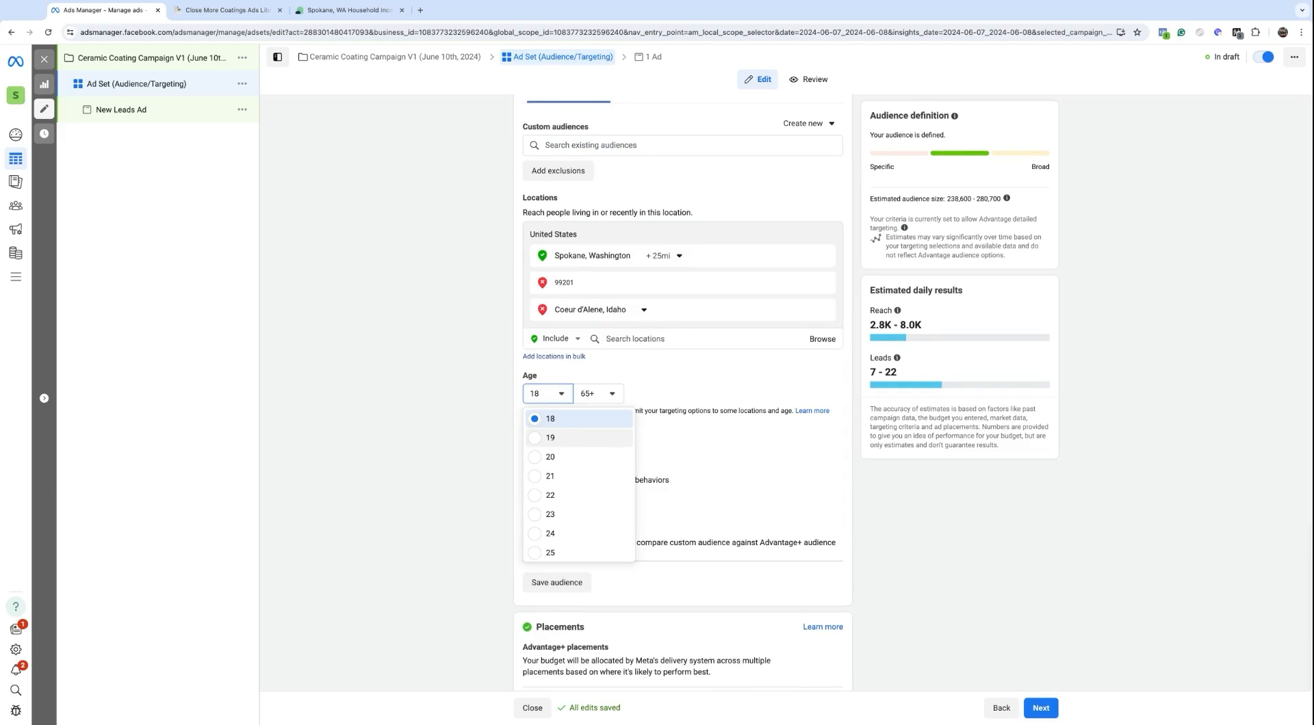
scroll(576, 508, "down", 1)
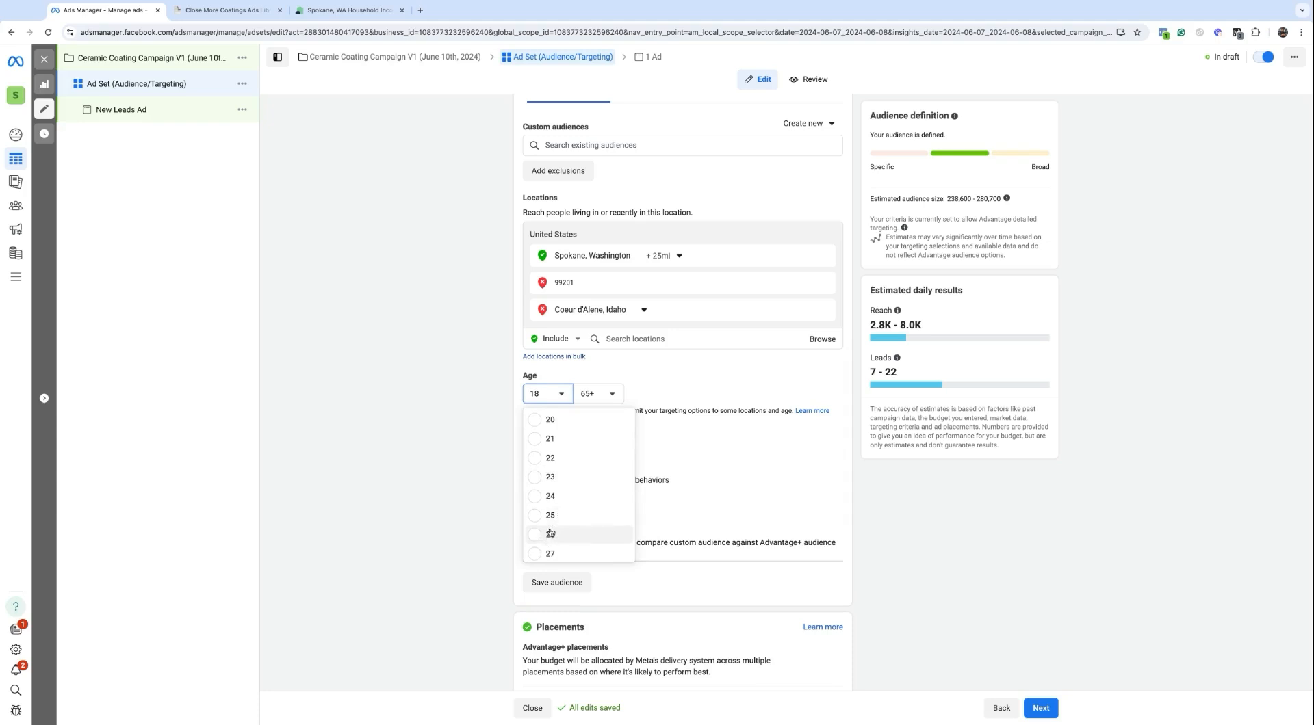
scroll(551, 513, "down", 1)
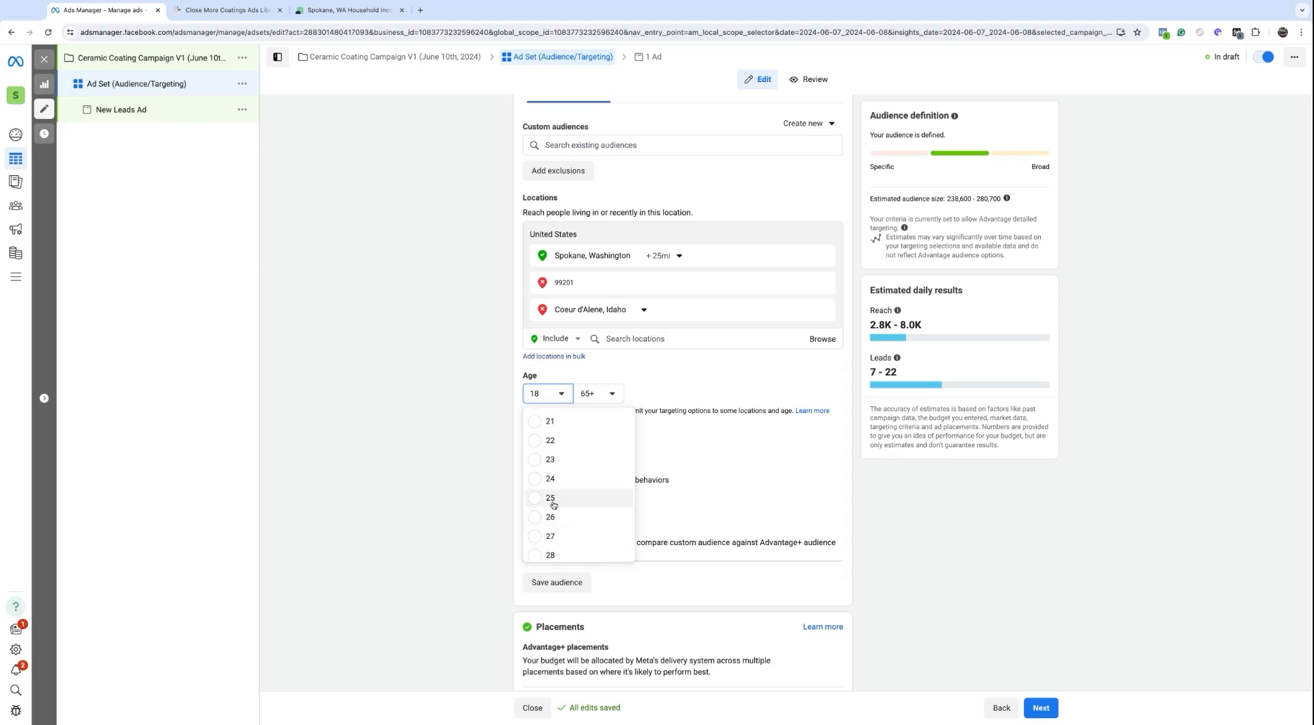
left_click(552, 499)
left_click(603, 394)
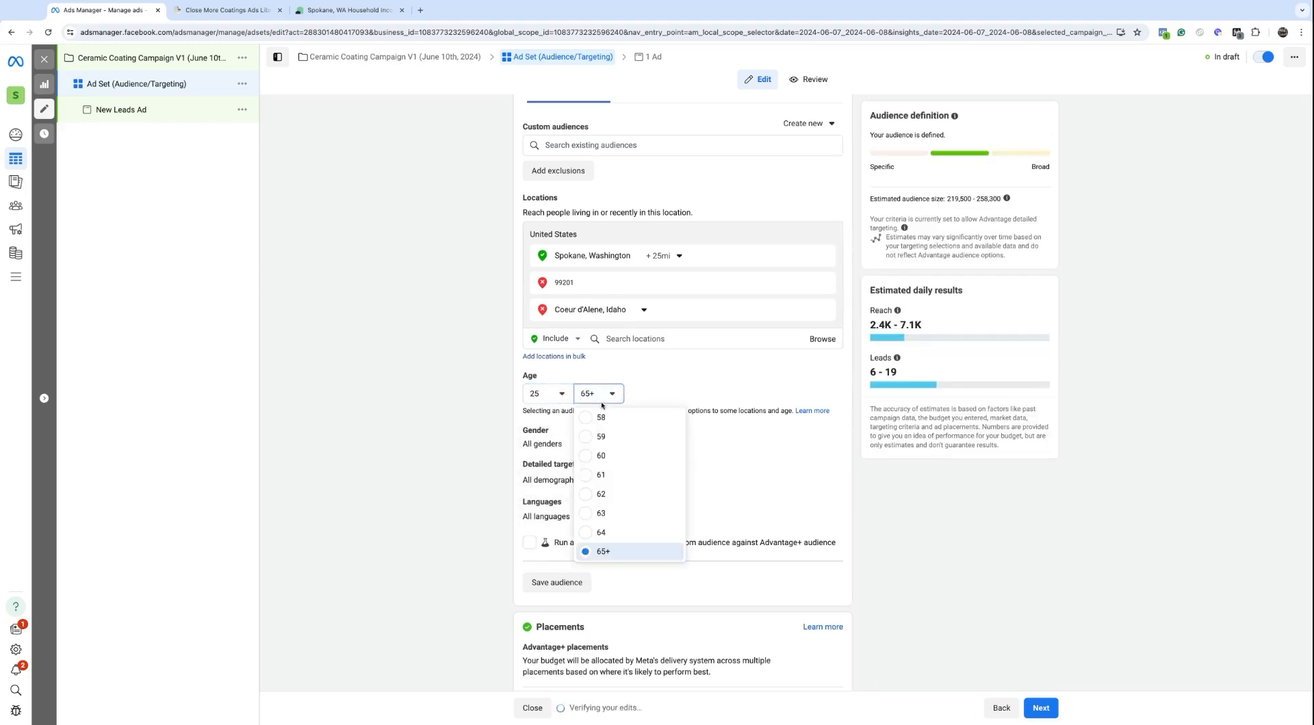
left_click(494, 469)
left_click(546, 393)
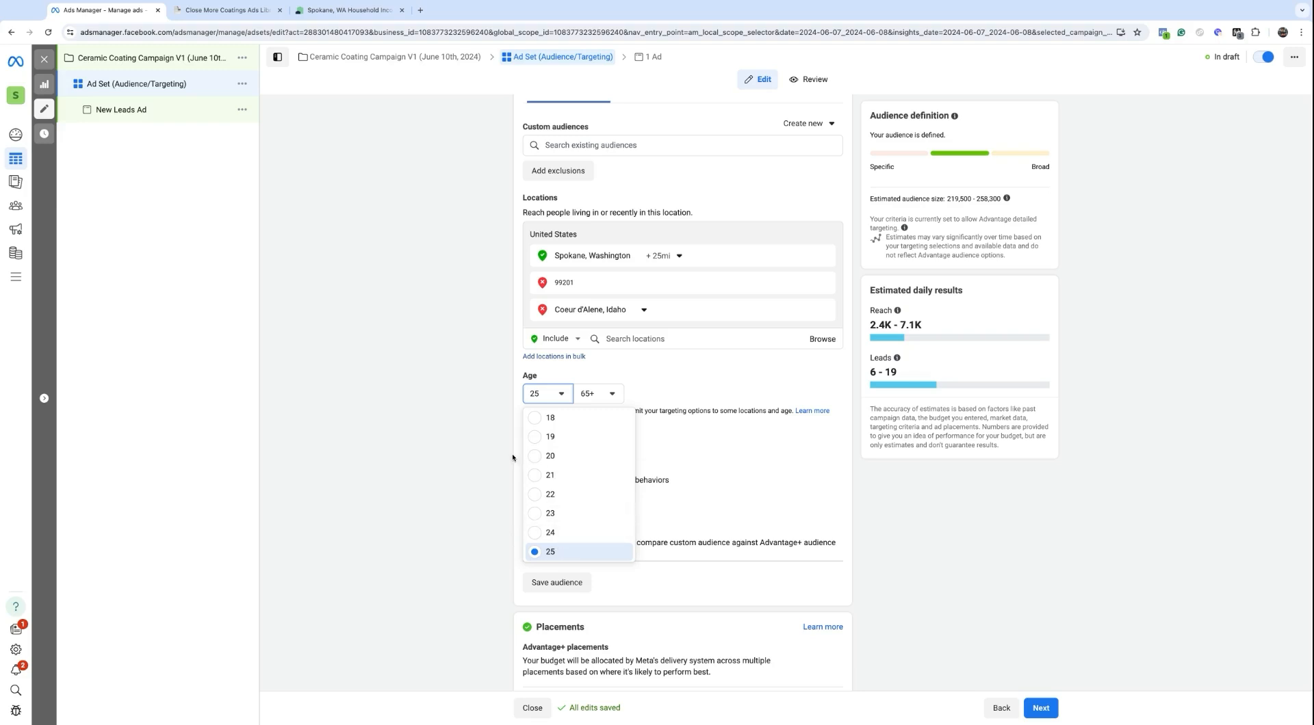
left_click(472, 427)
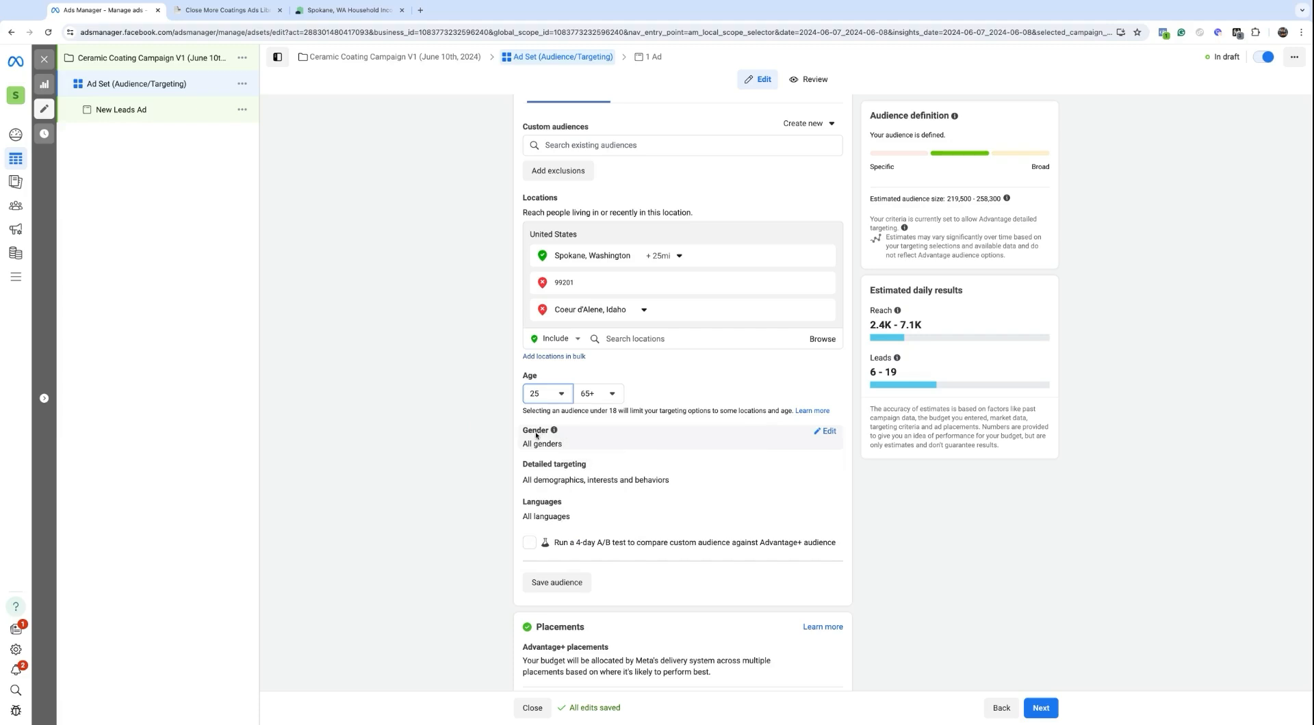
Step: Review the gender choices, leaving All genders selected, and move down to Detailed targeting
left_click(826, 431)
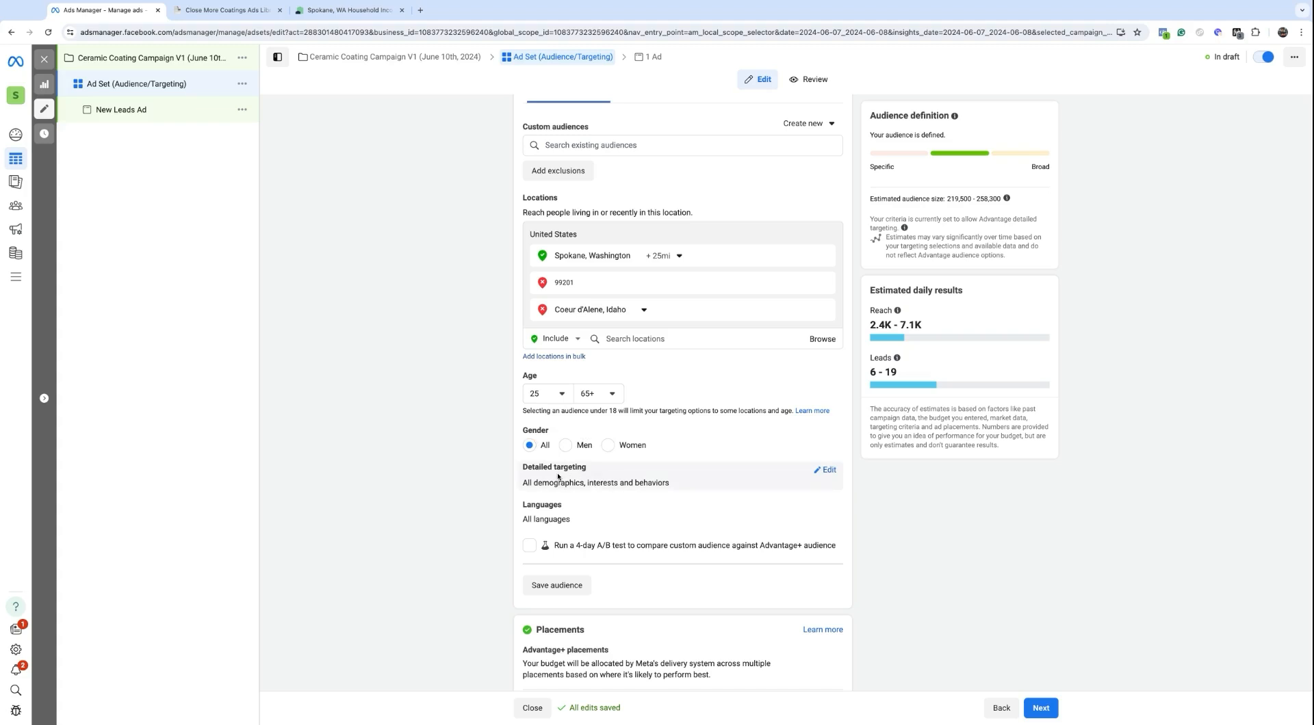
scroll(581, 455, "down", 1)
left_click_drag(587, 430, 522, 431)
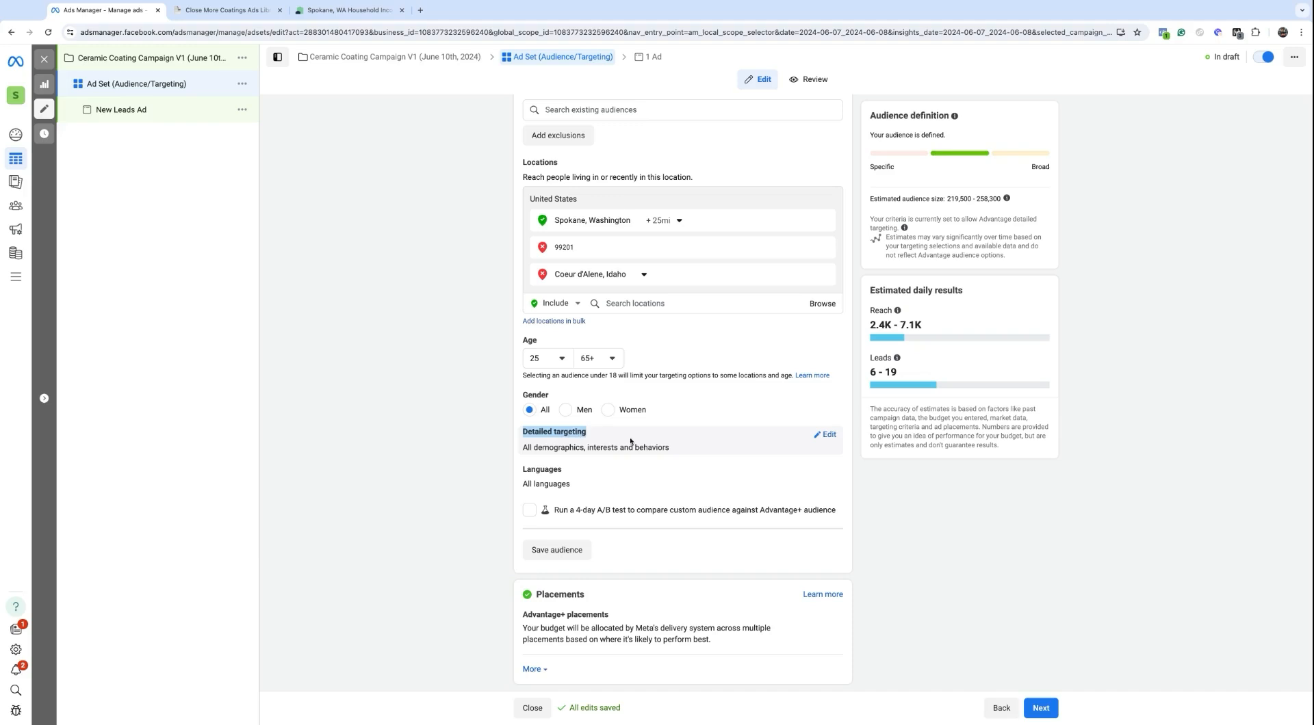
Step: Search detailed targeting for 'auto detailing' and add the Auto detailing job title
left_click(826, 435)
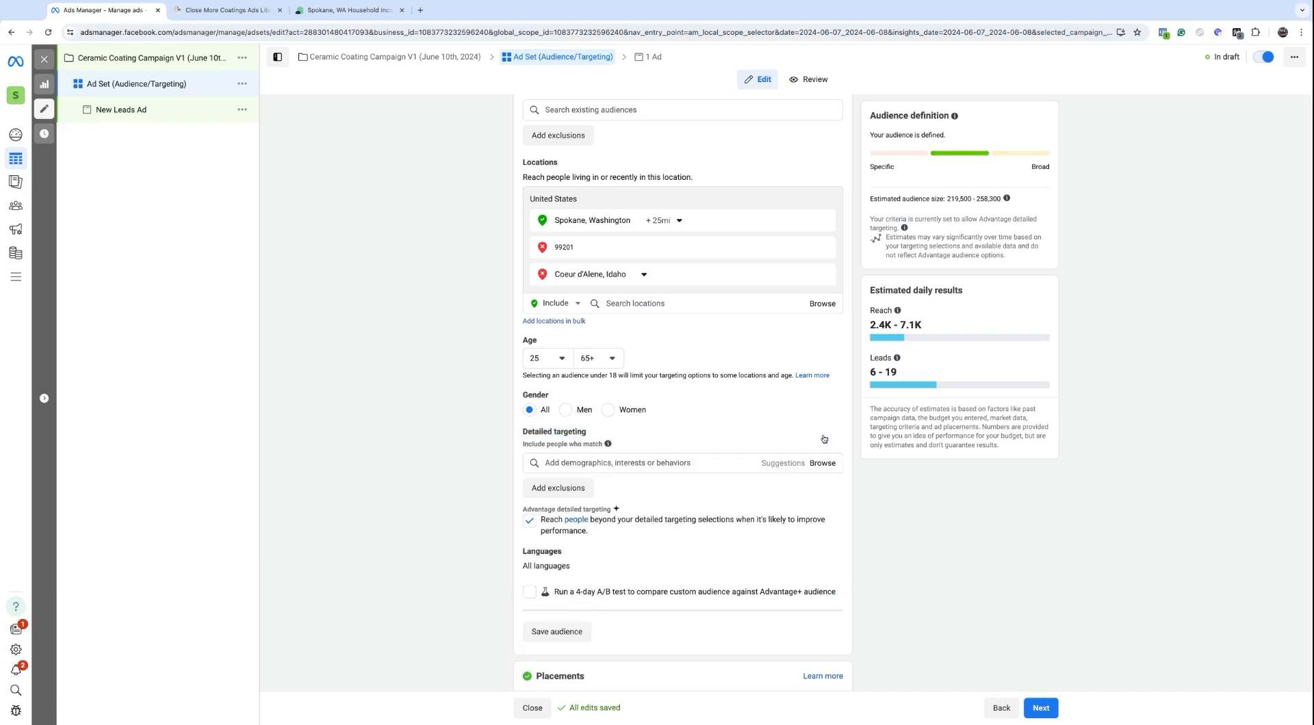
left_click(593, 464)
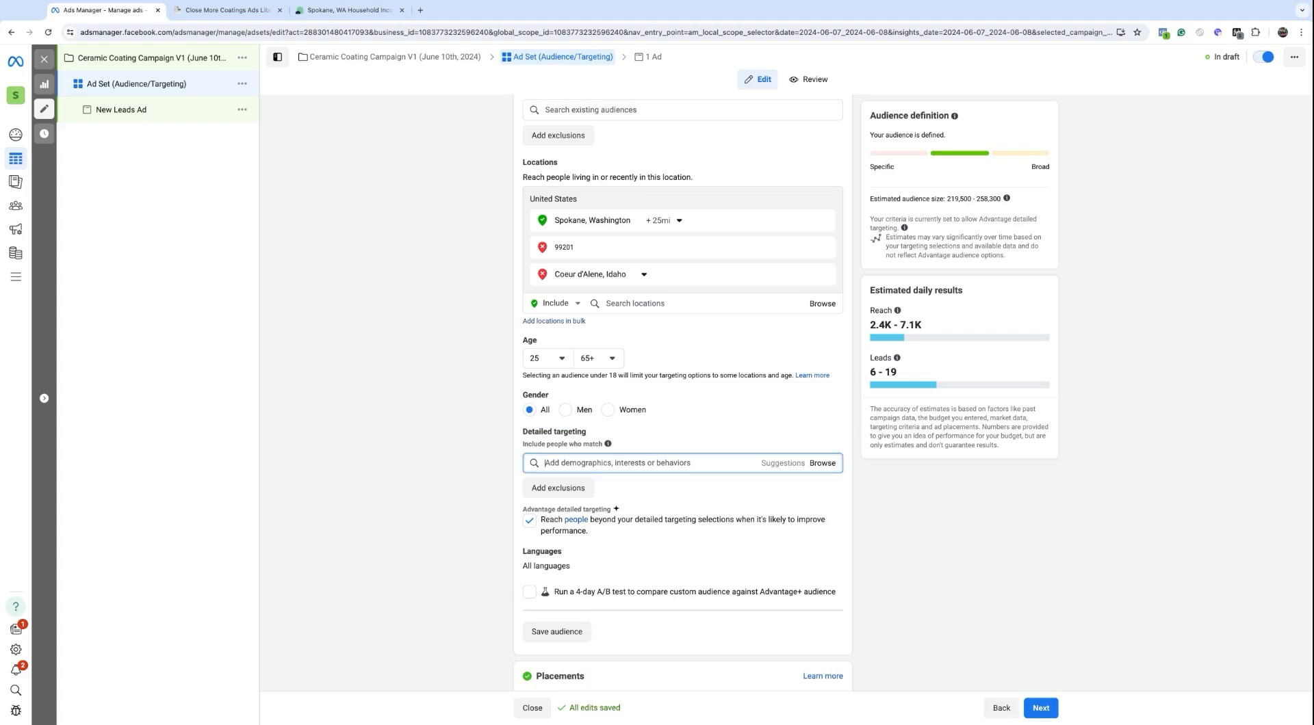
type("auto detia")
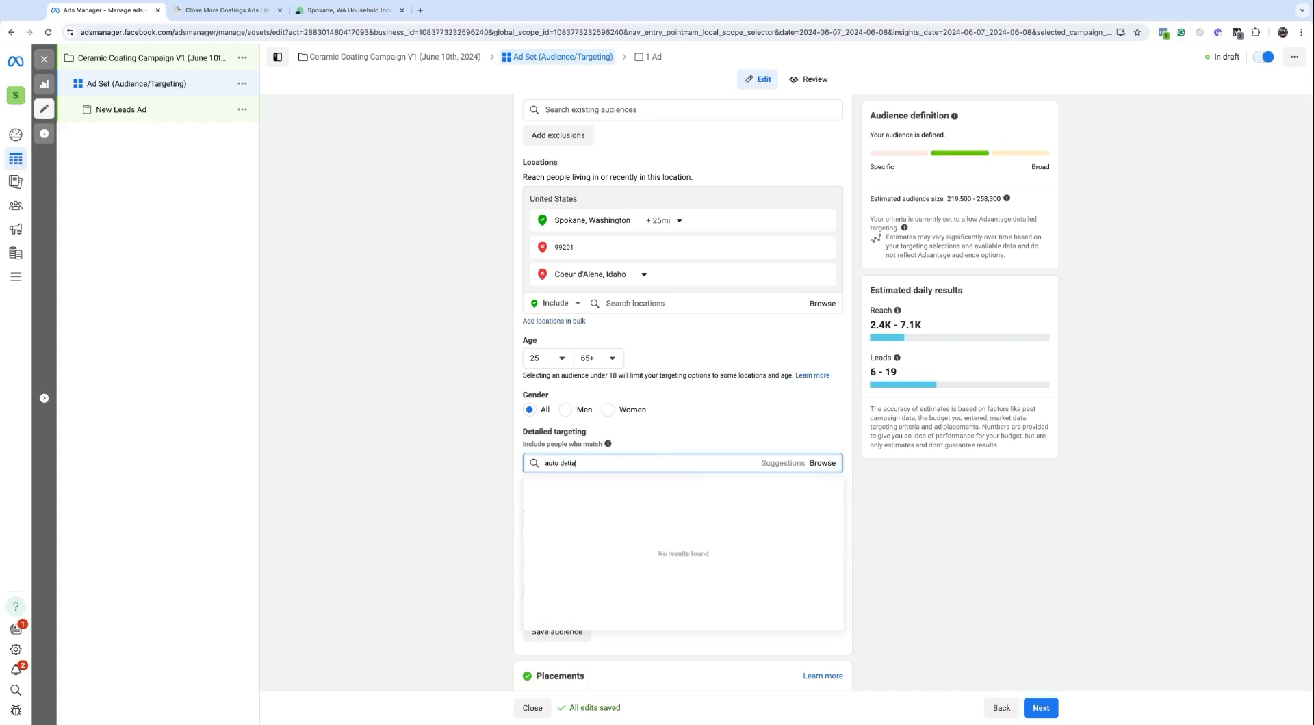
type("lingailing")
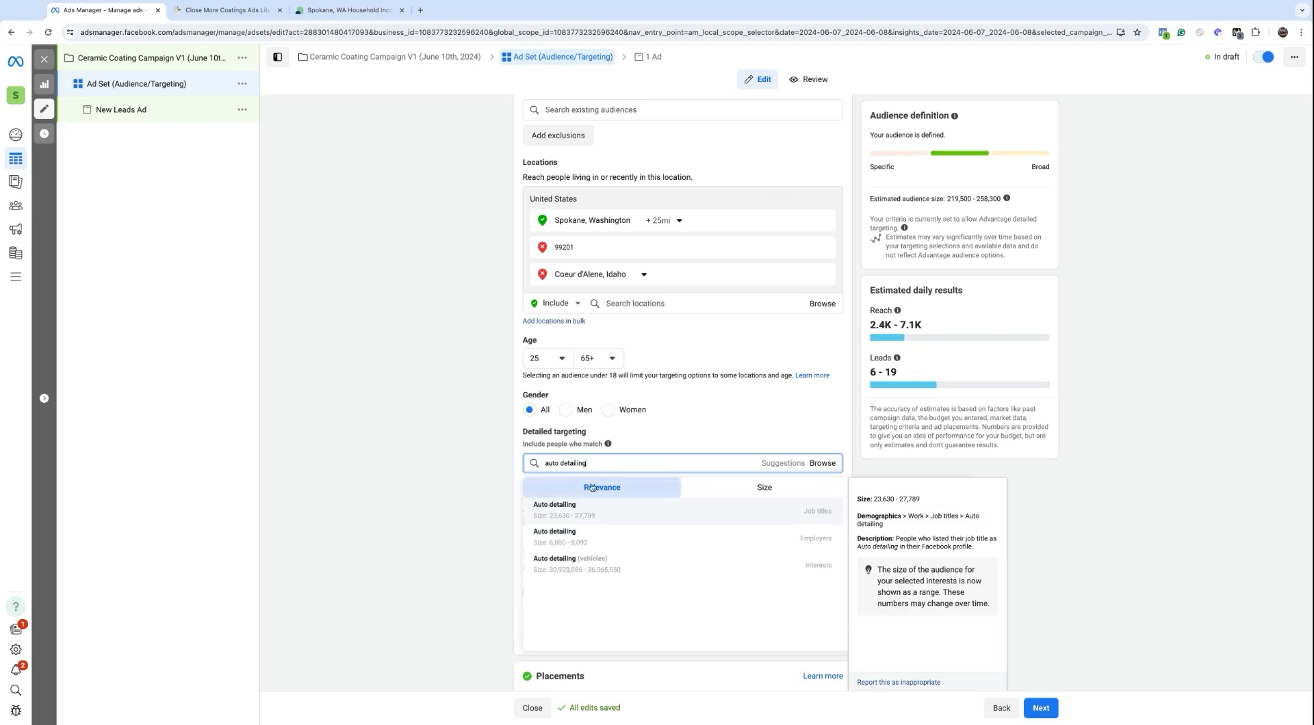
left_click(583, 513)
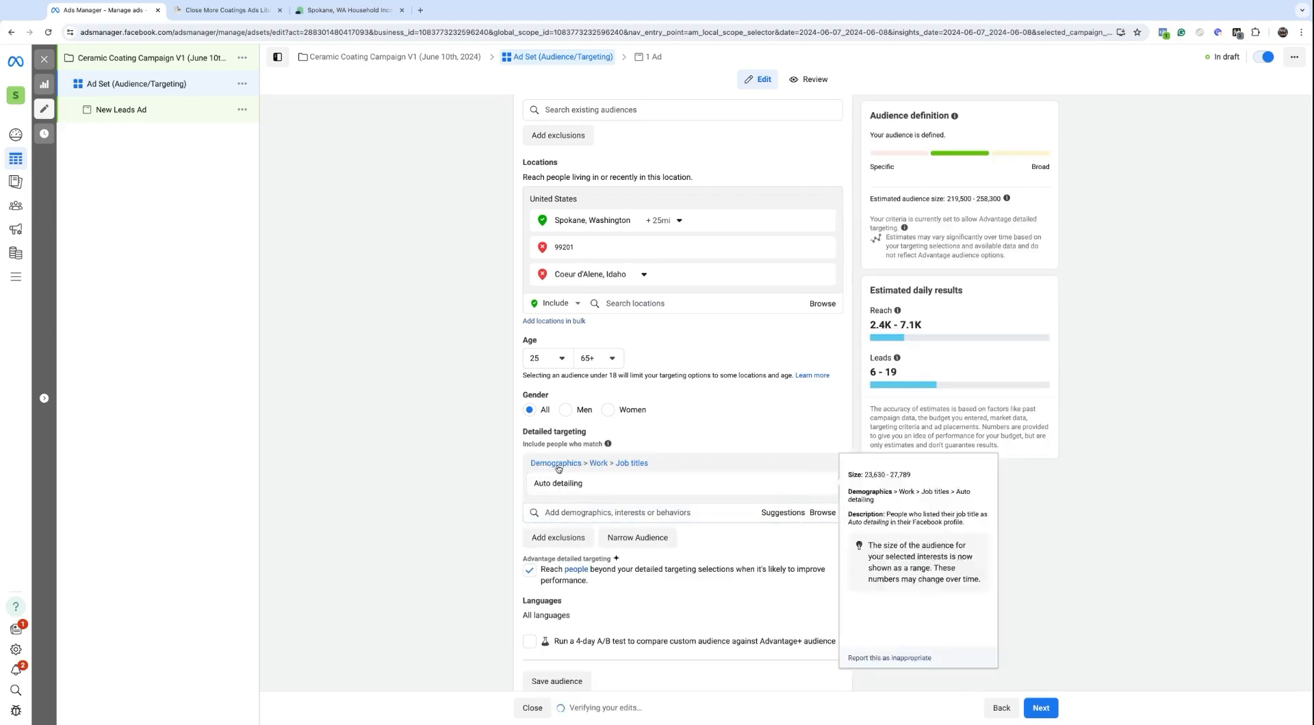
scroll(556, 479, "down", 1)
triple_click(554, 437)
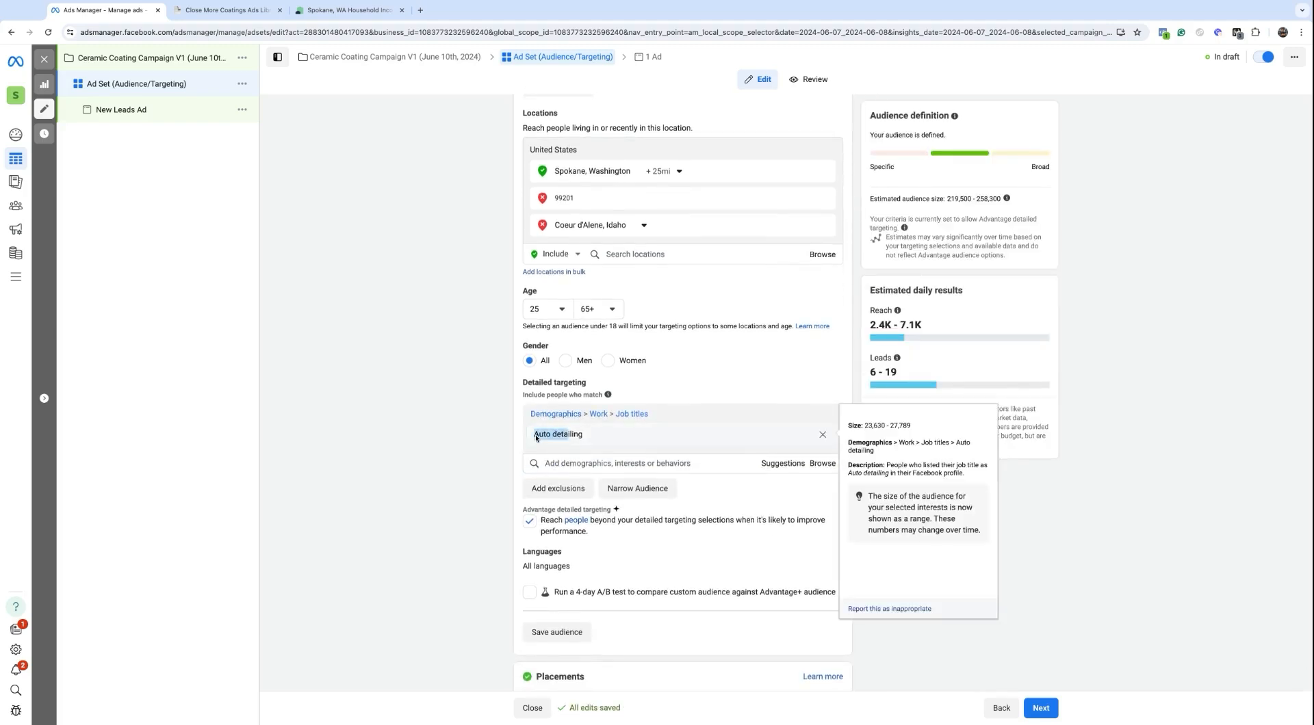
Step: Add the Auto detailing (vehicles) interest and remove the Auto detailing job title
left_click(584, 468)
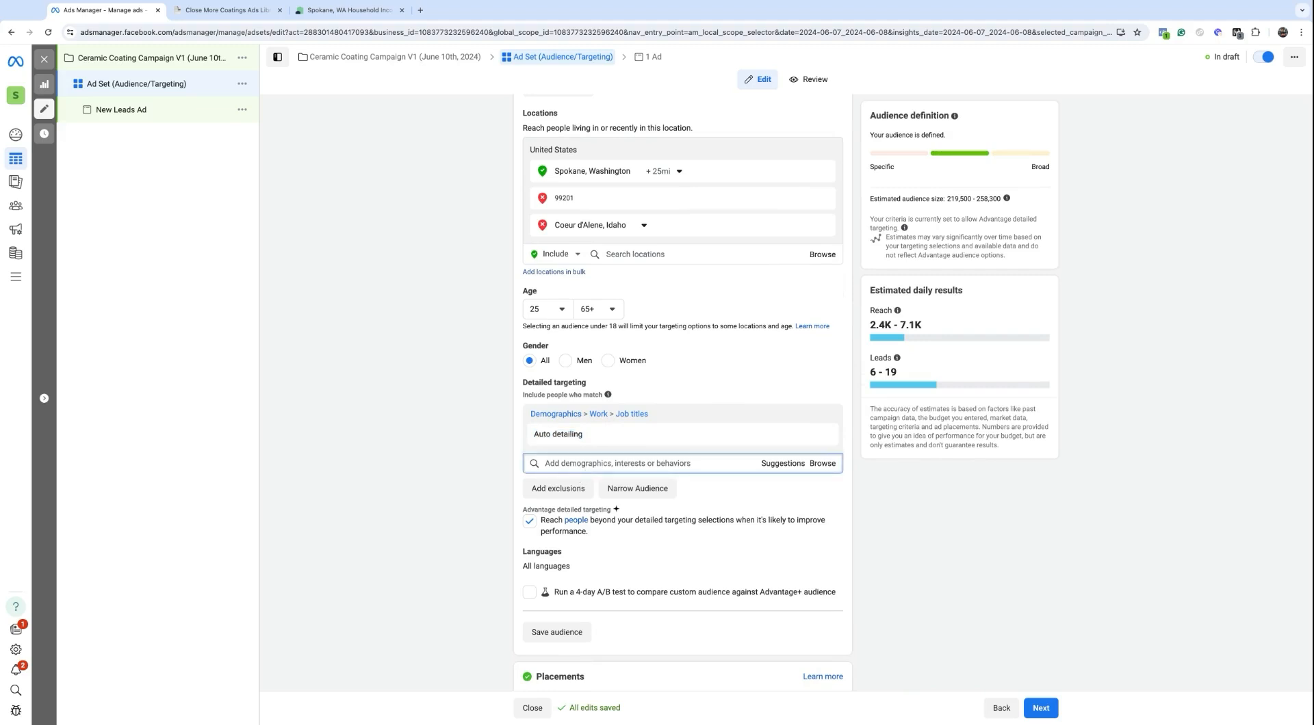
type("auto detailing")
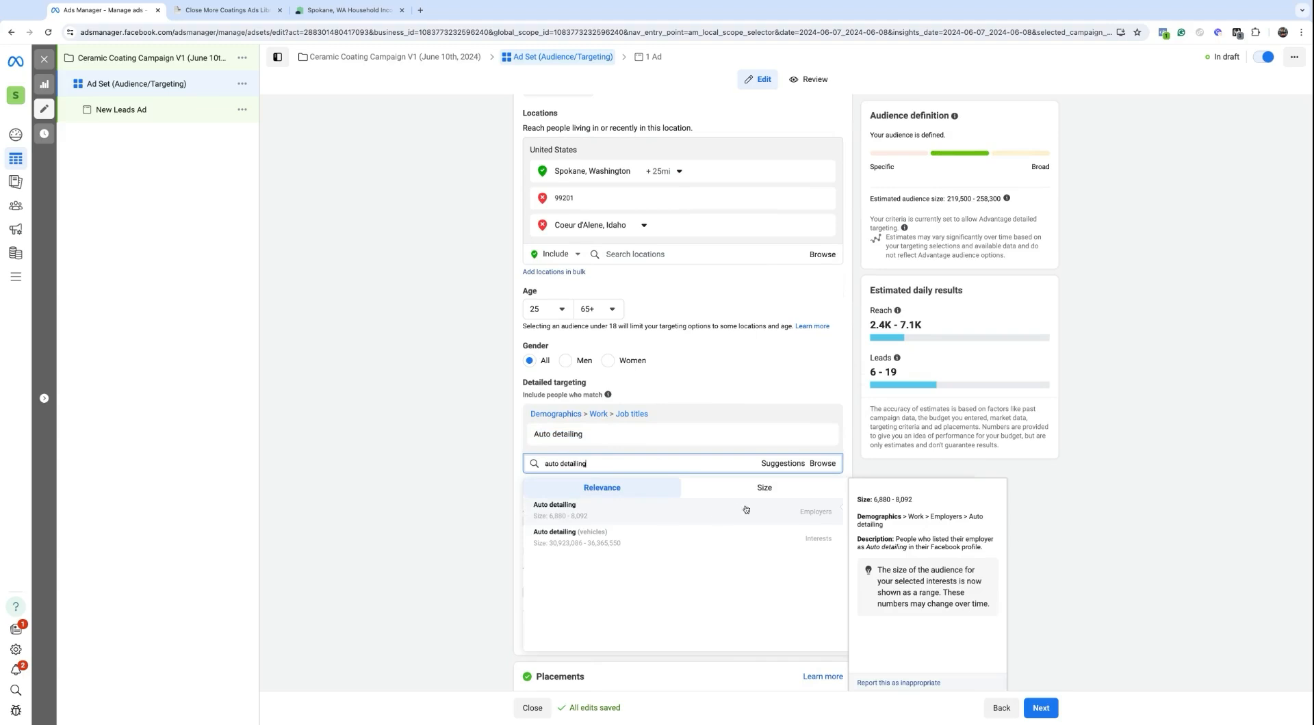
left_click(773, 542)
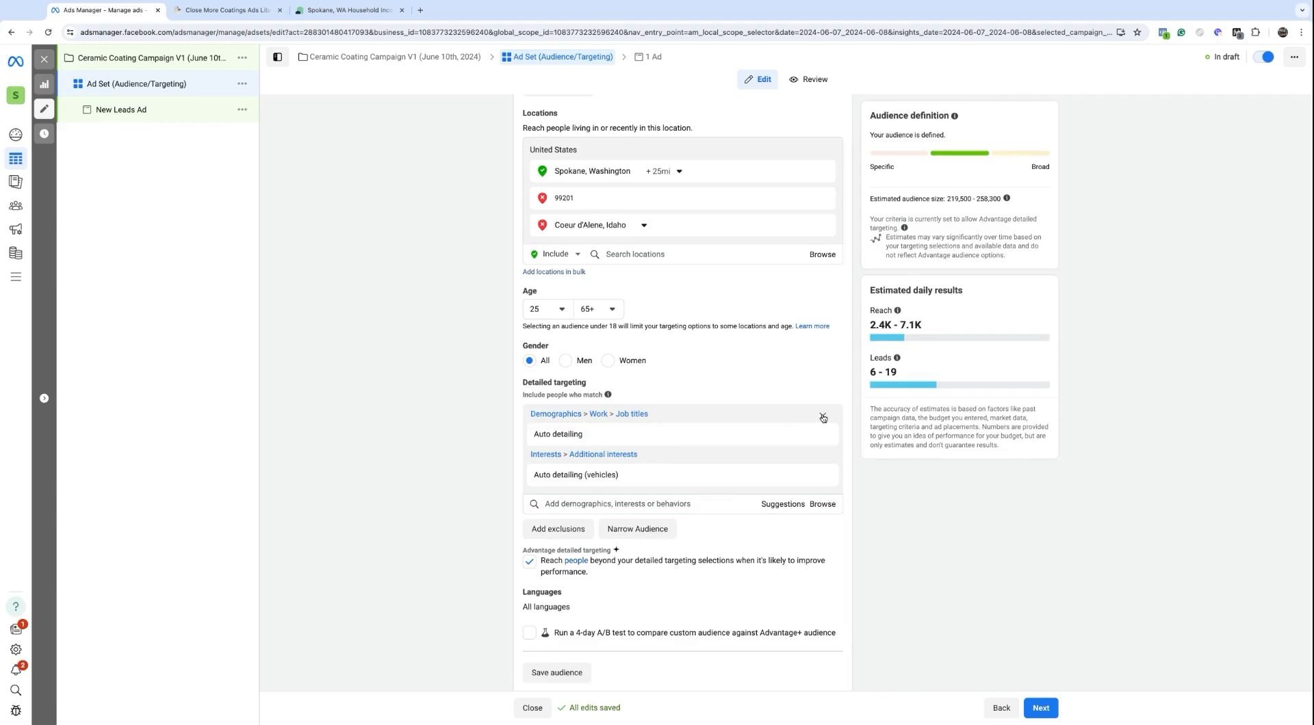
left_click(822, 415)
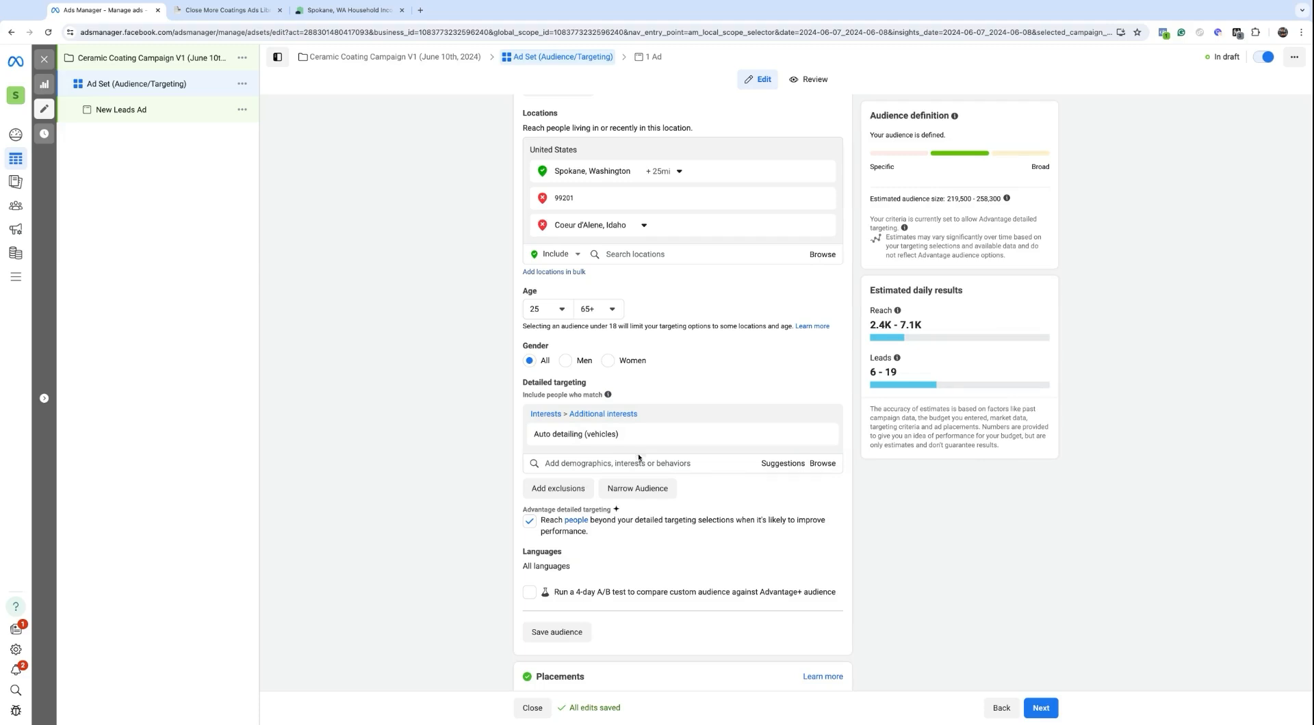
Step: Search 'mercede' and add the mercedes (vehicles) interest beside Auto detailing (vehicles)
left_click(772, 466)
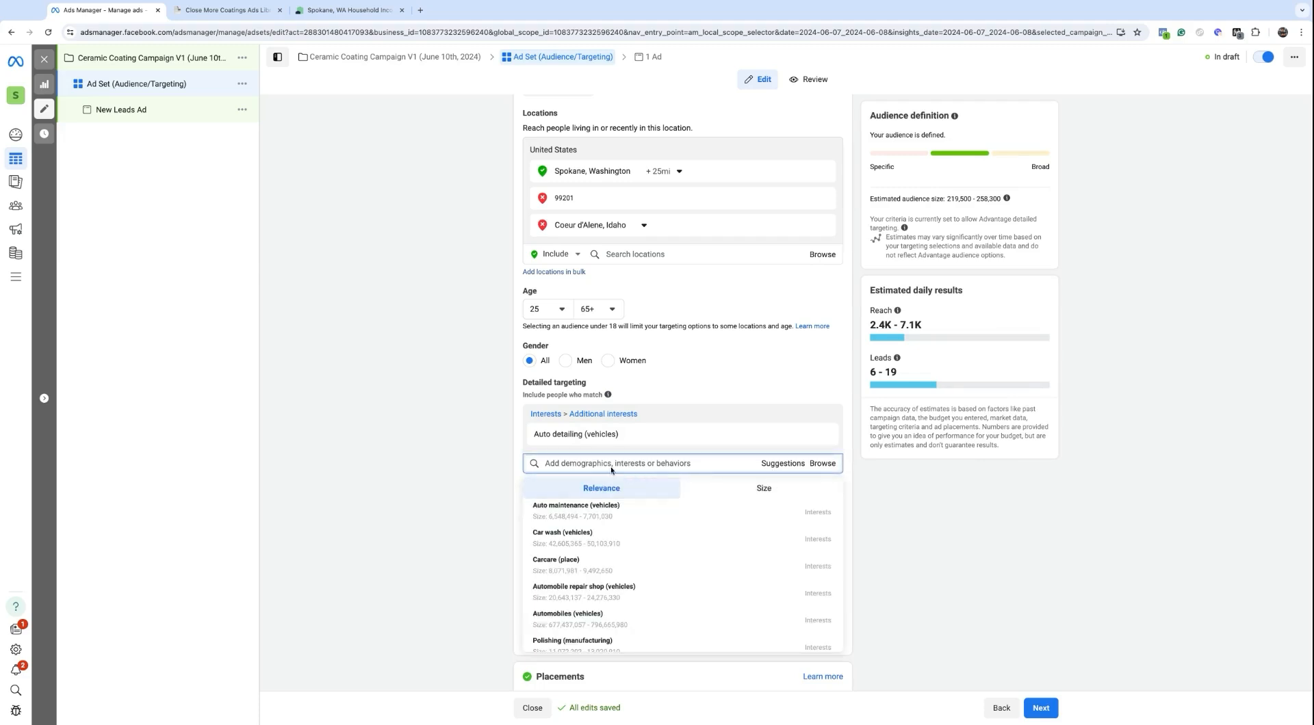
left_click(587, 464)
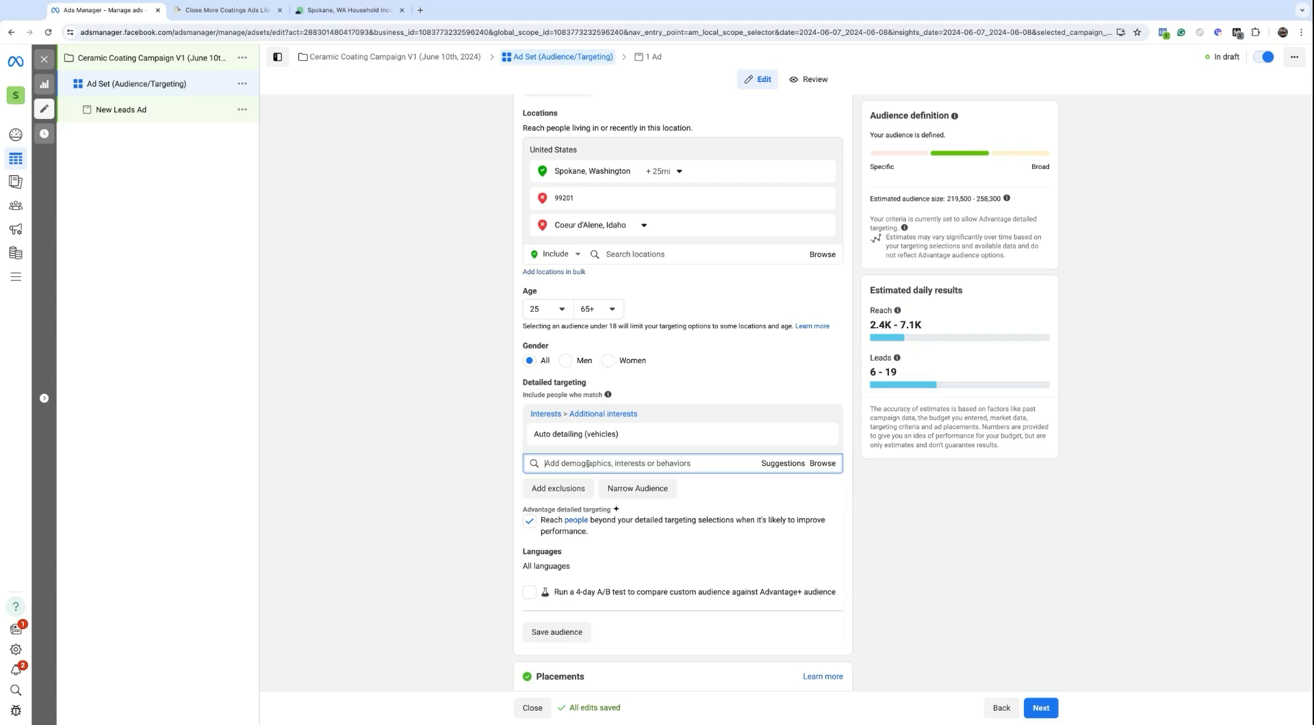
type("mer")
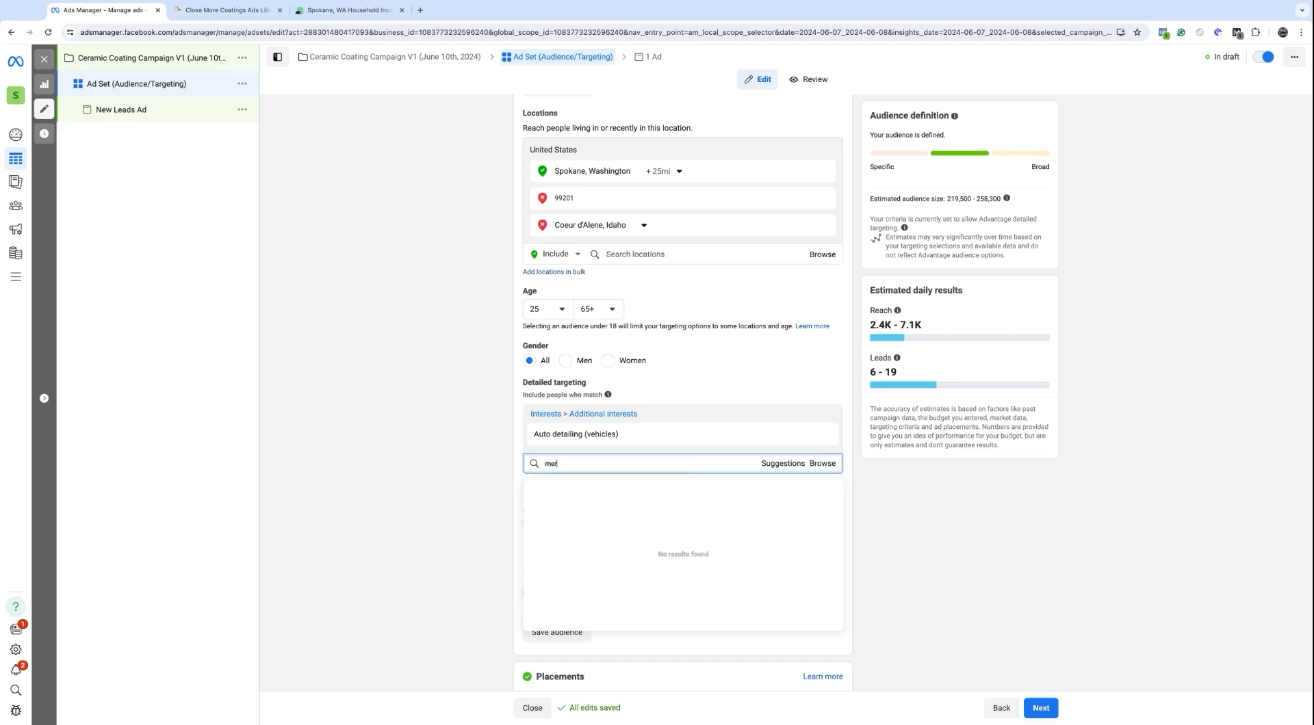
type("cedes")
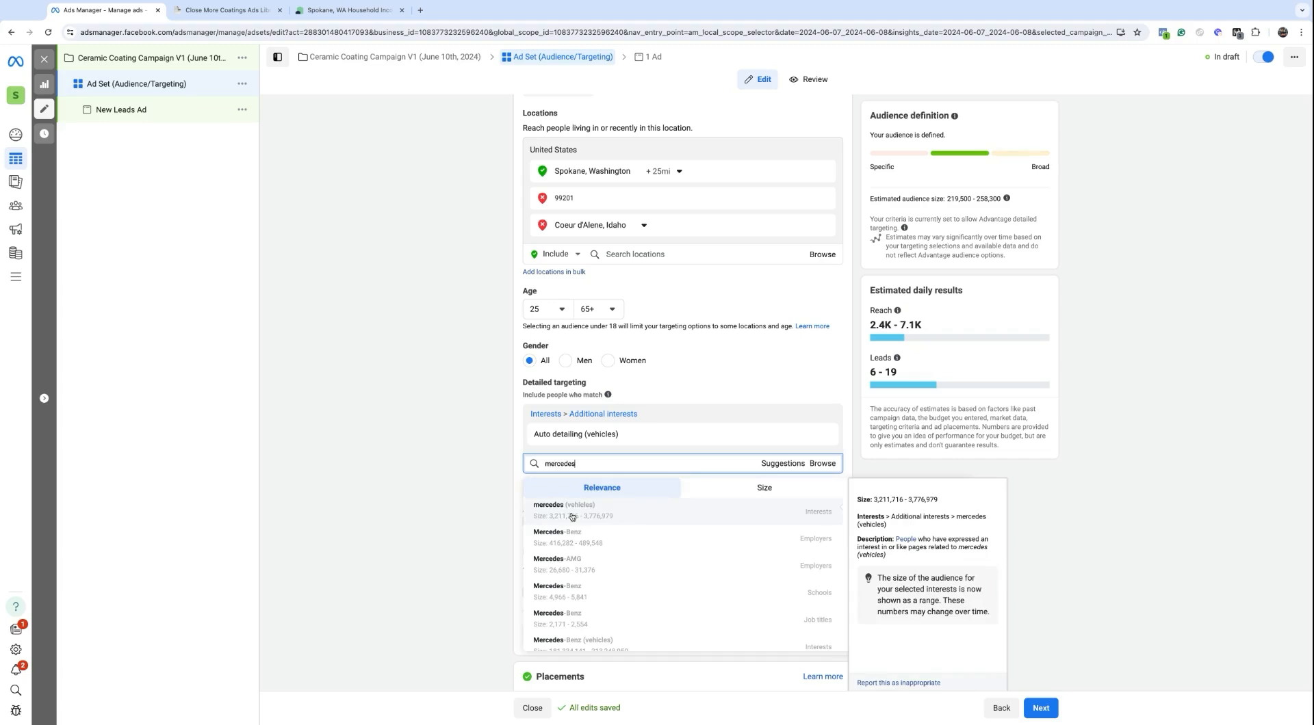
left_click(572, 516)
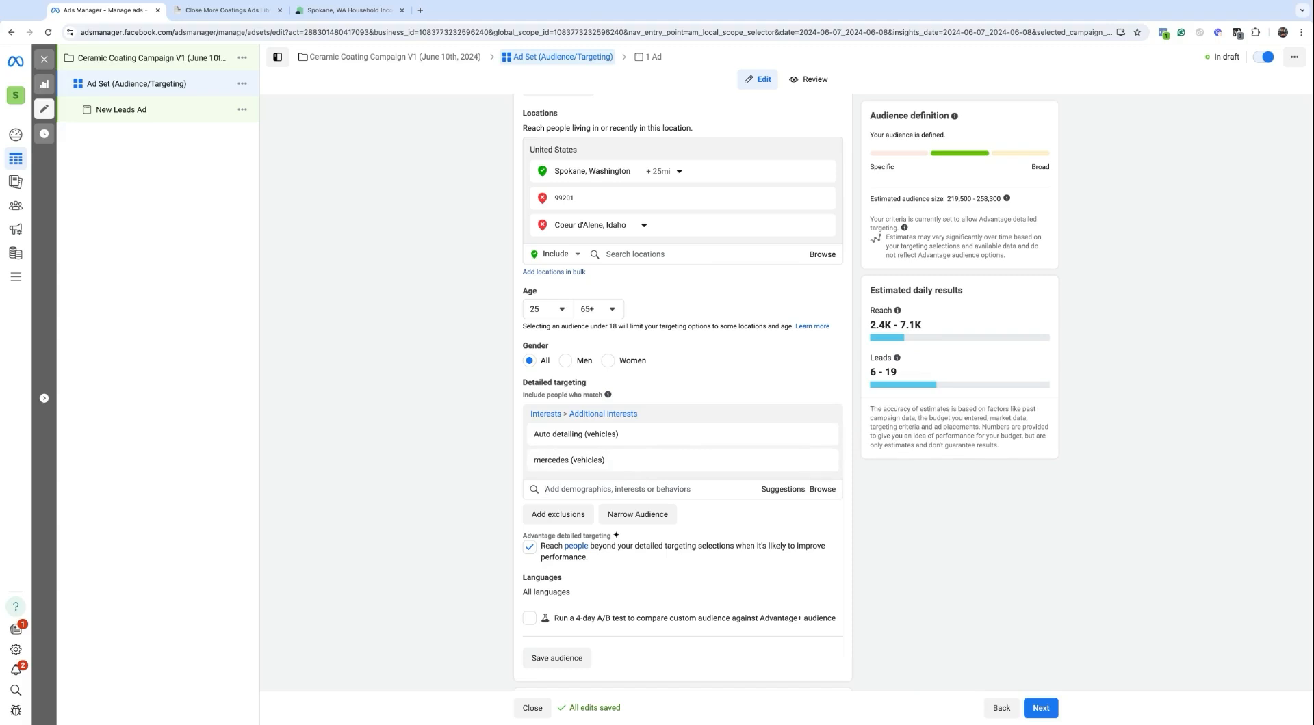
mouse_move(592, 461)
mouse_move(632, 435)
scroll(809, 411, "down", 1)
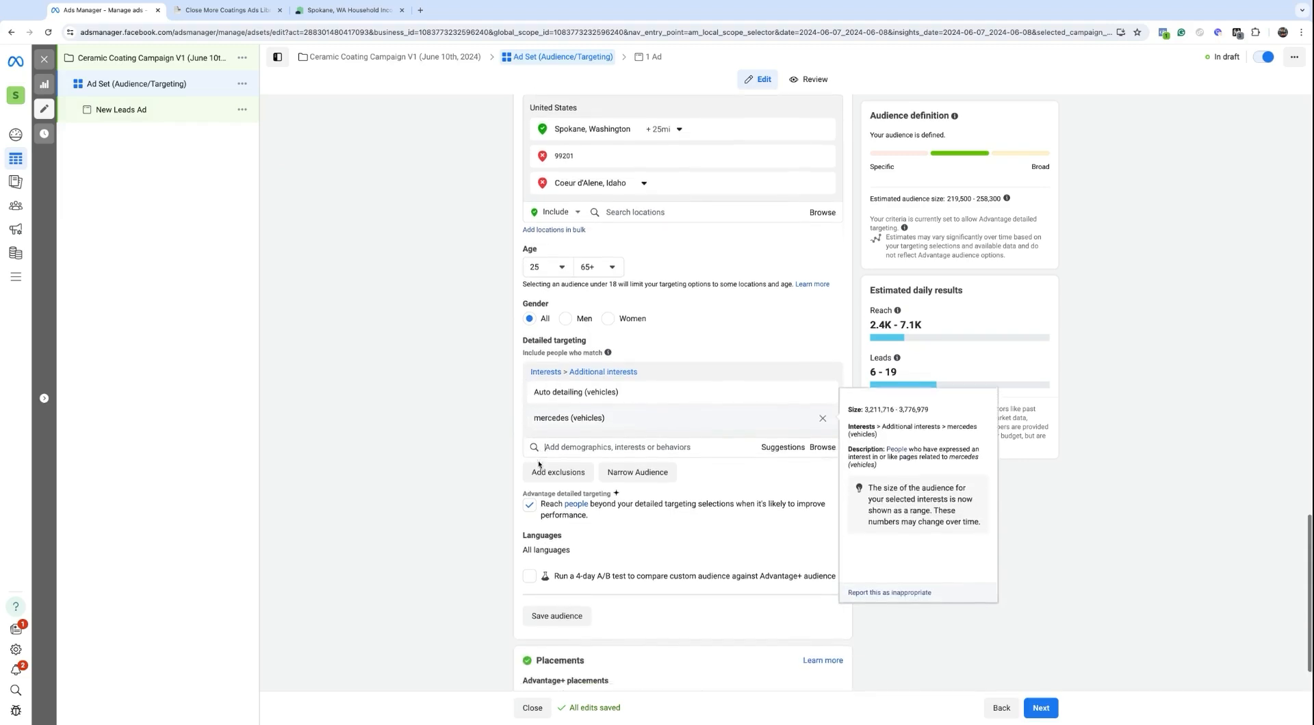
Step: Remove the Auto detailing (vehicles) and mercedes (vehicles) interests and untick Advantage detailed targeting
left_click(823, 389)
left_click(823, 373)
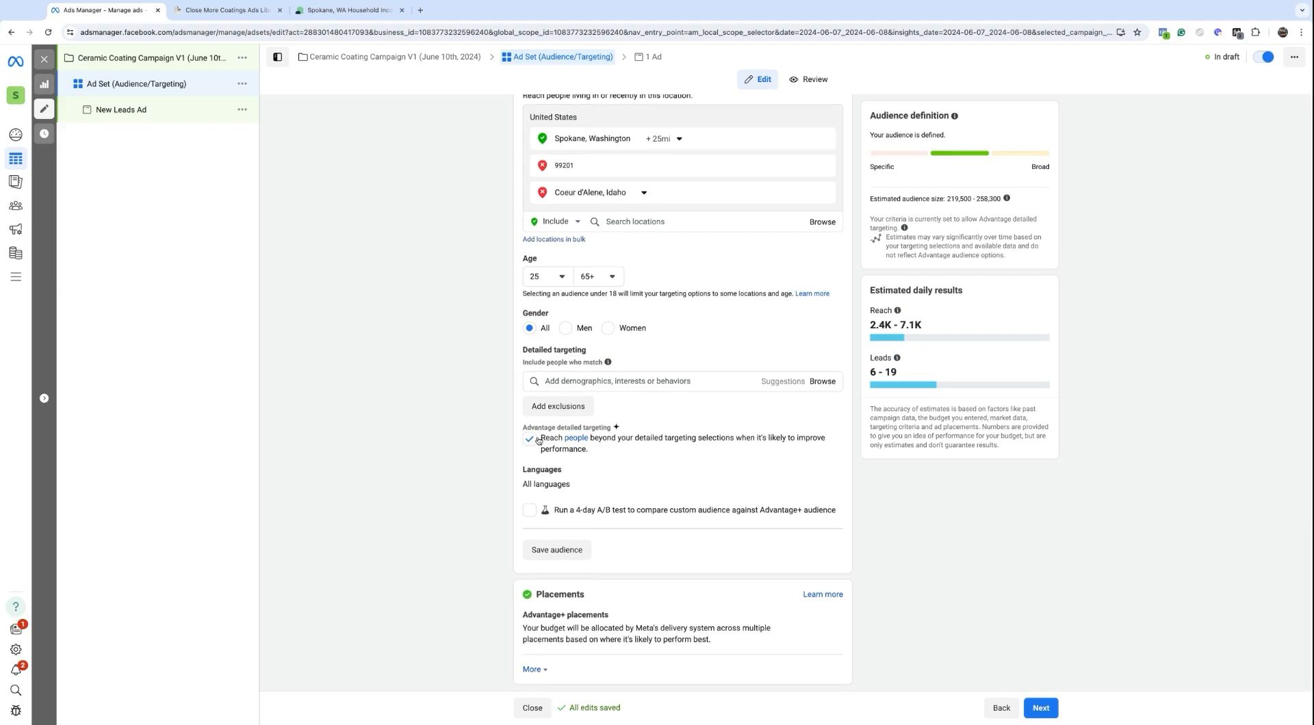
left_click_drag(524, 426, 609, 428)
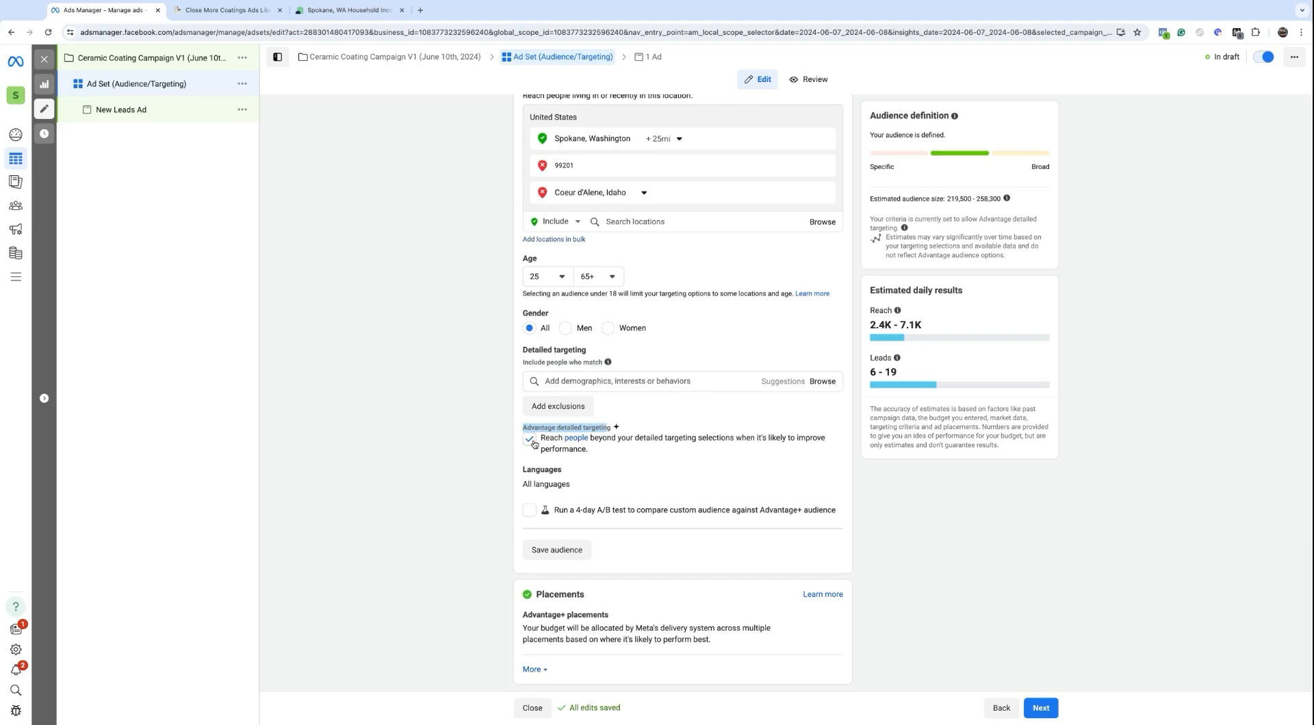
left_click(531, 440)
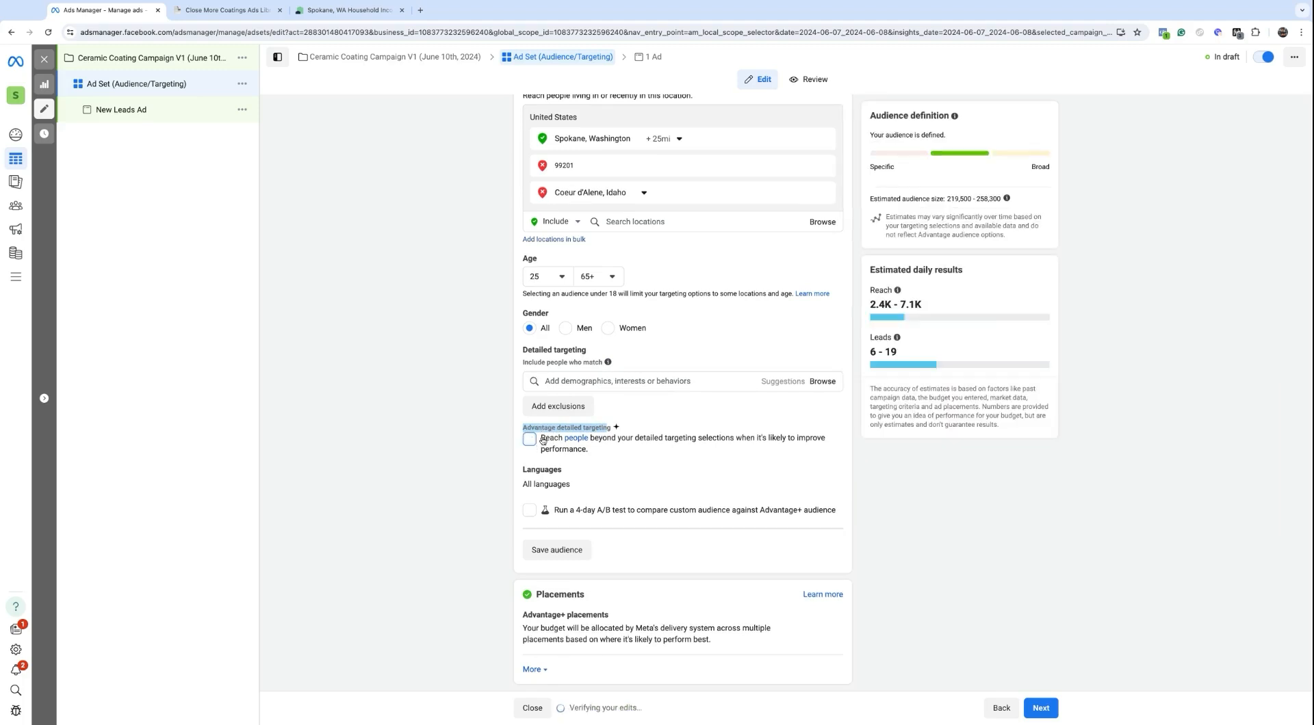
triple_click(542, 440)
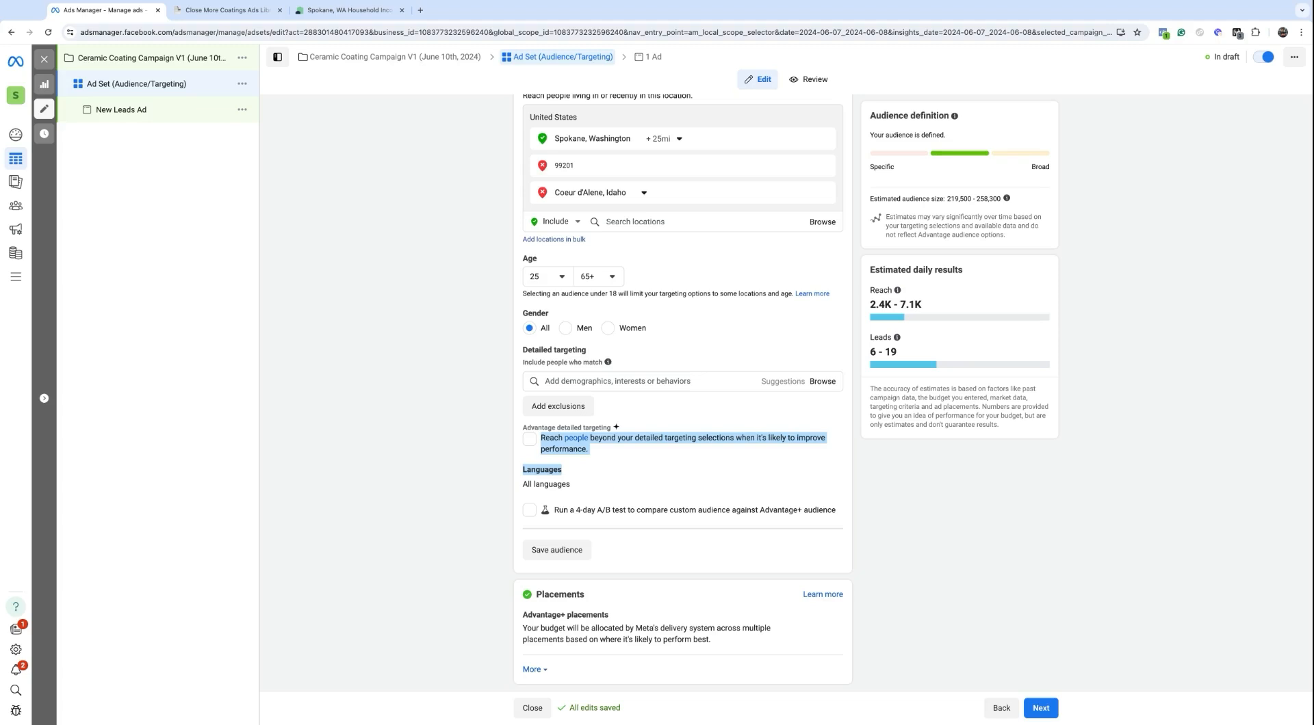
Step: Review the Spokane +25 mi radius and its map, then close the radius settings
left_click(621, 457)
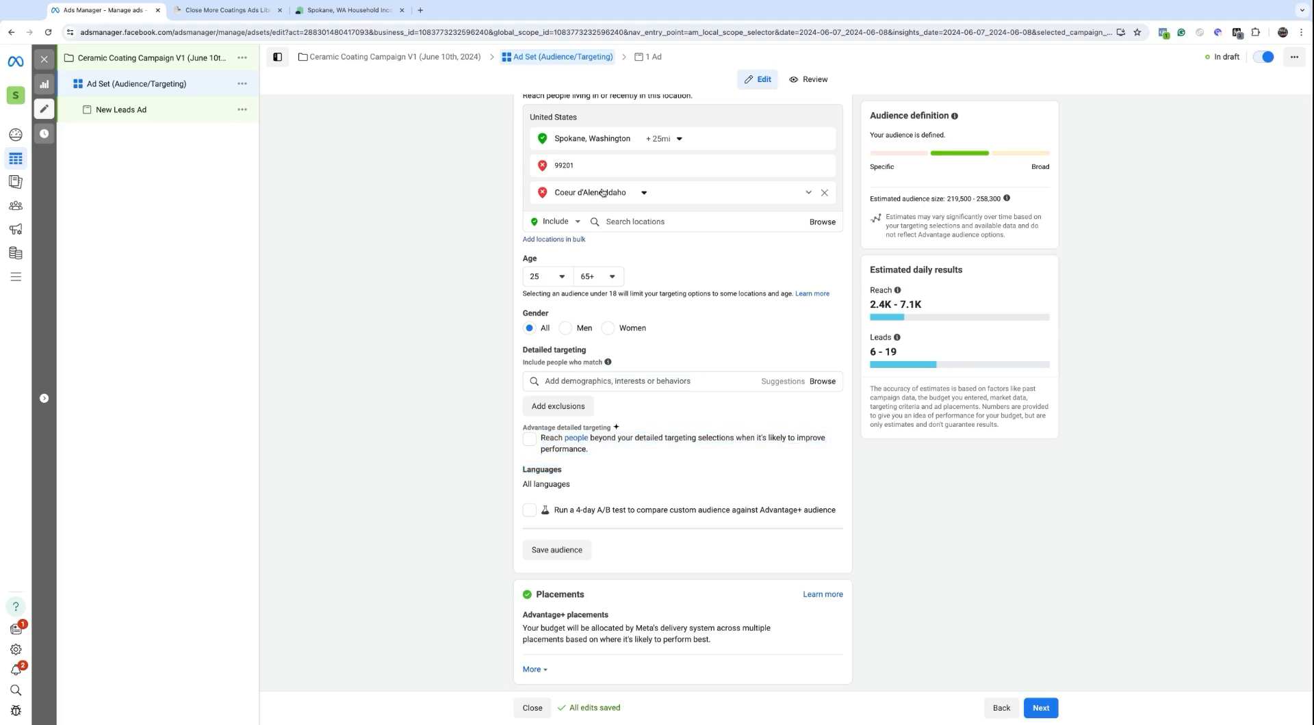
left_click(686, 140)
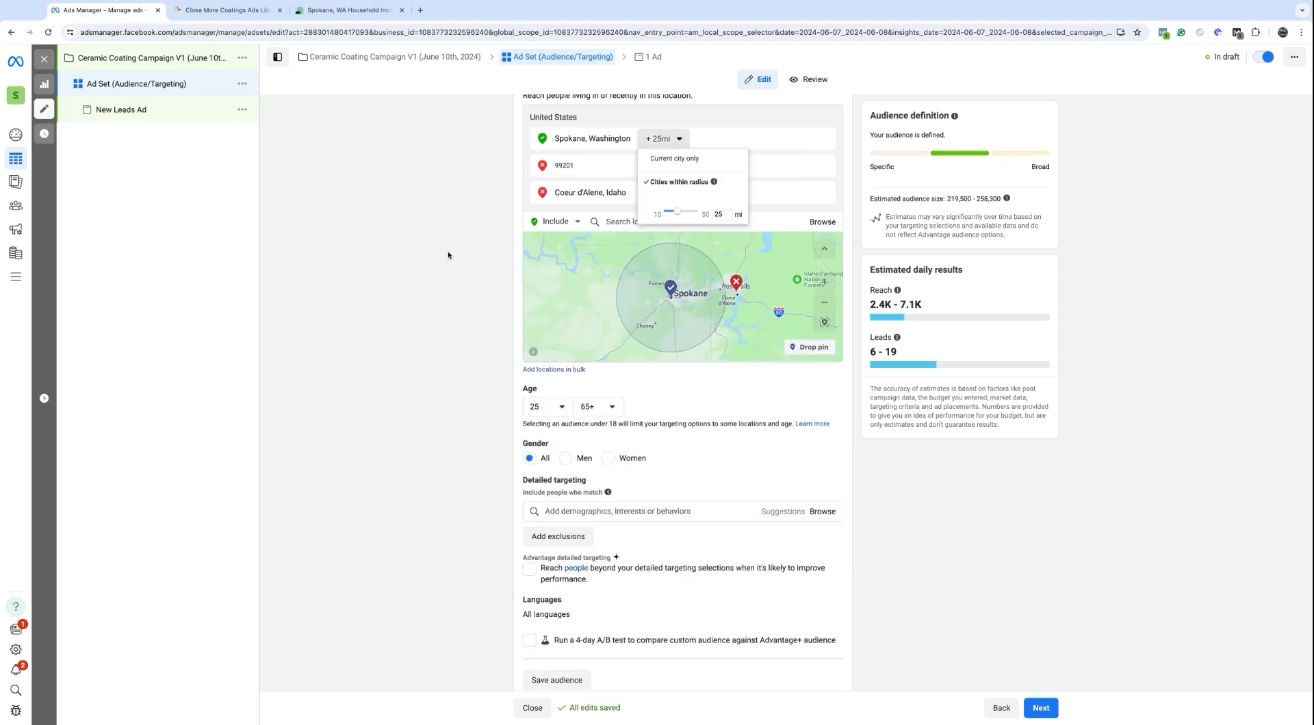
triple_click(520, 557)
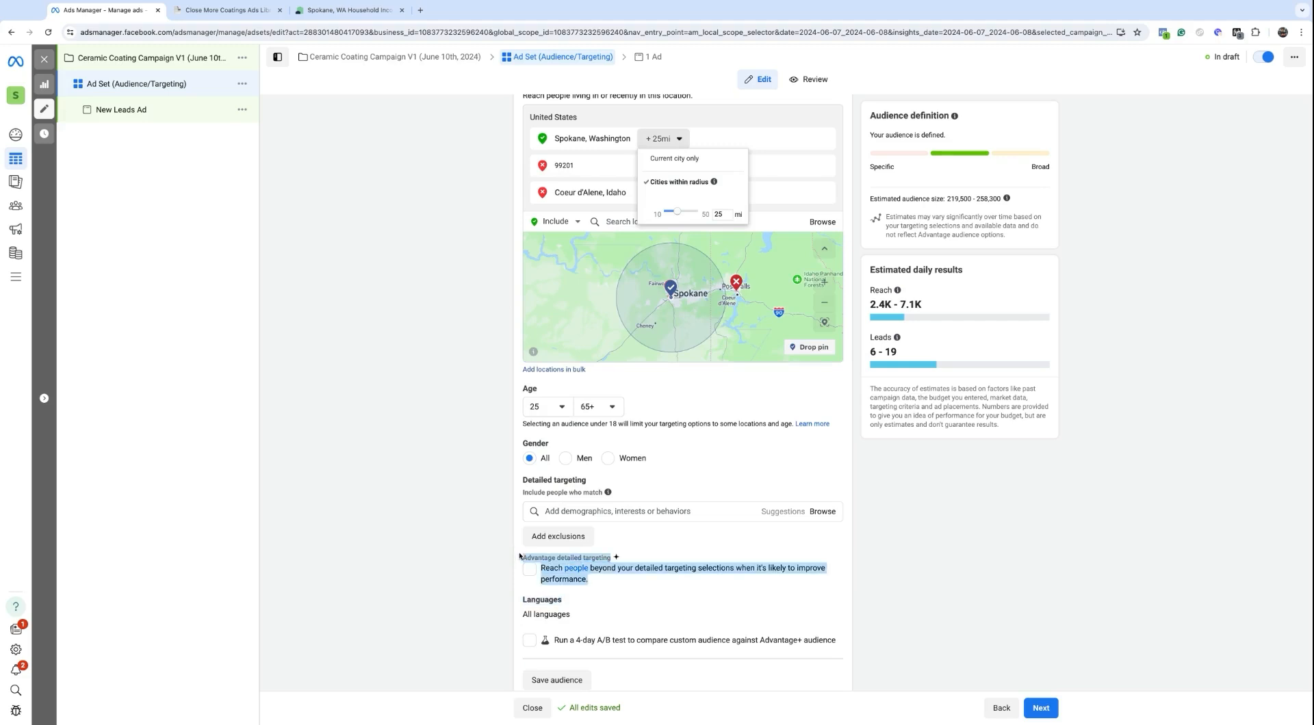
left_click(869, 567)
Step: Scroll down to the Placements section, still set to Advantage+ placements
scroll(871, 557, "down", 2)
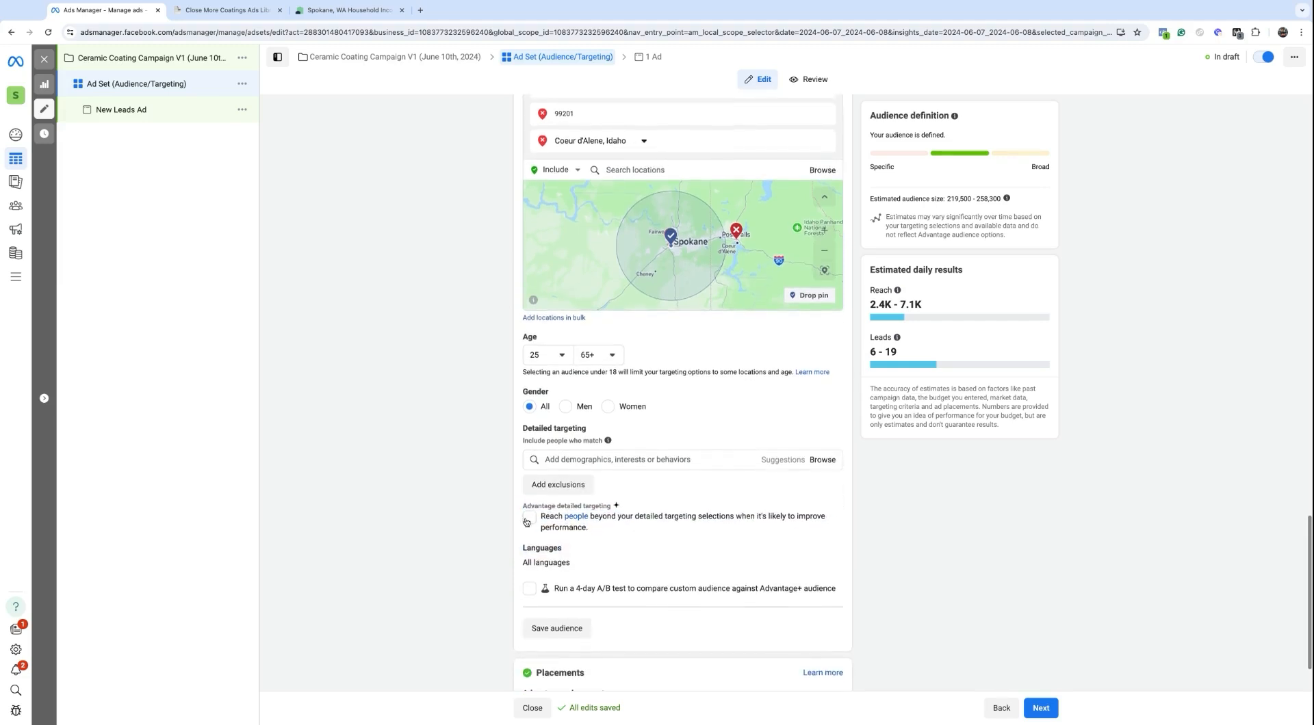
scroll(533, 516, "down", 2)
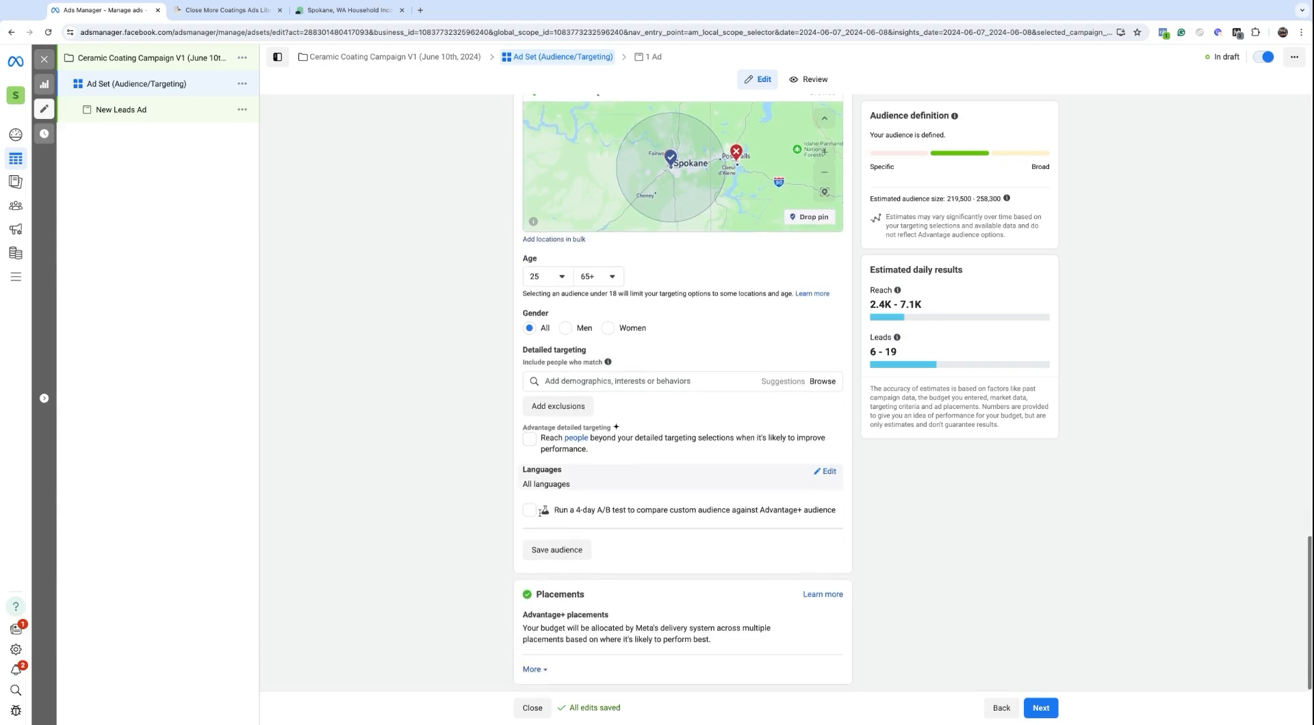
scroll(540, 513, "down", 1)
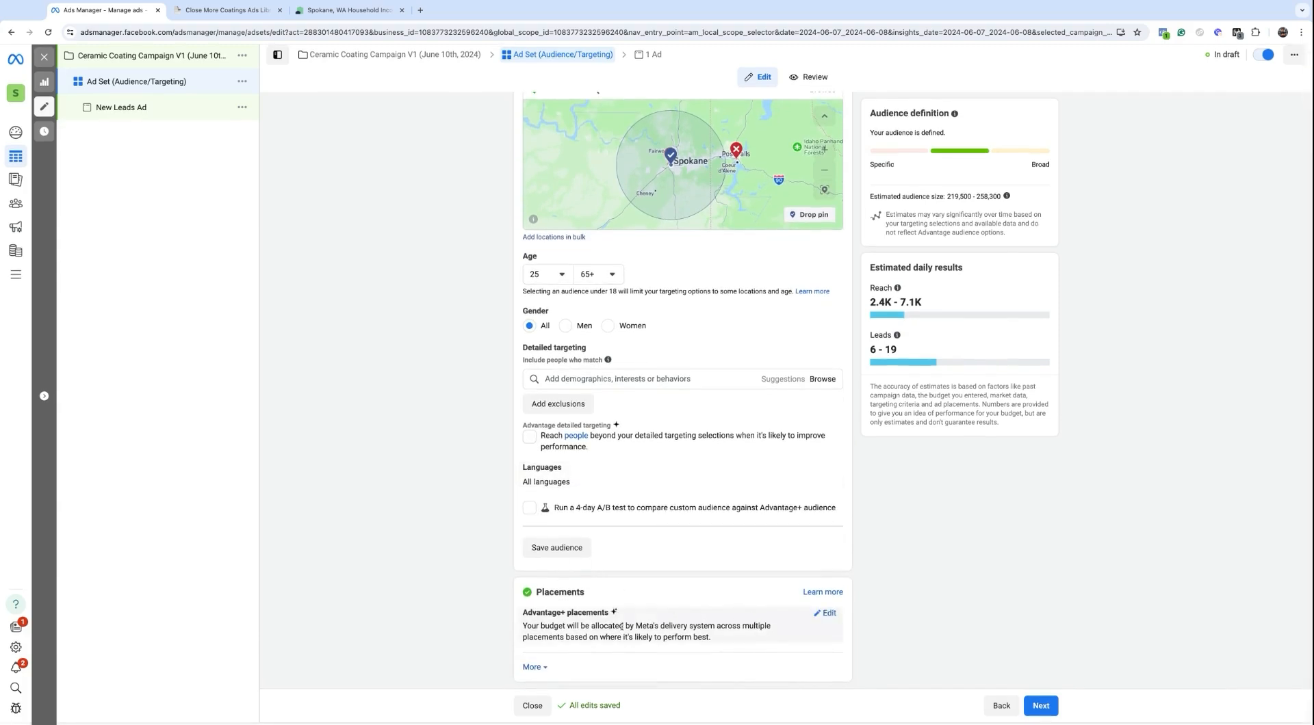
double_click(533, 593)
mouse_move(791, 616)
Step: Switch to Manual placements and untick Audience network, keeping Facebook and Instagram
left_click(815, 619)
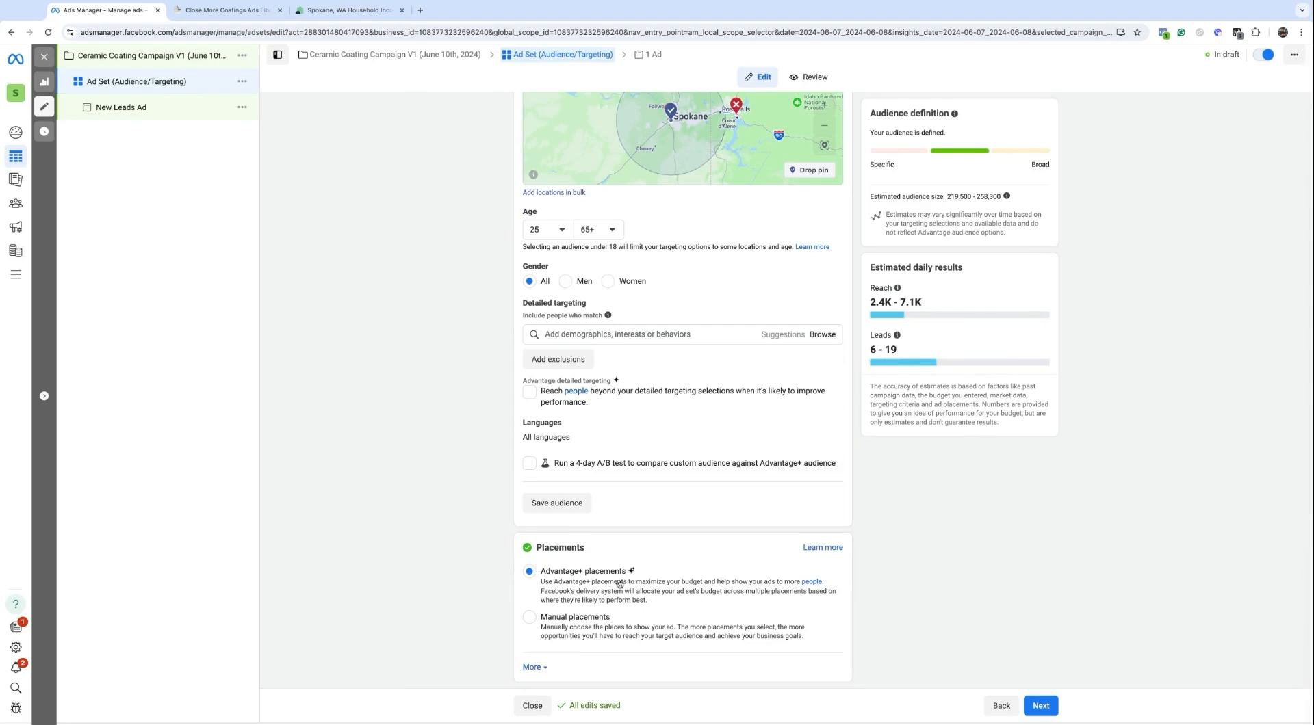
left_click(529, 617)
scroll(536, 625, "down", 5)
left_click(527, 364)
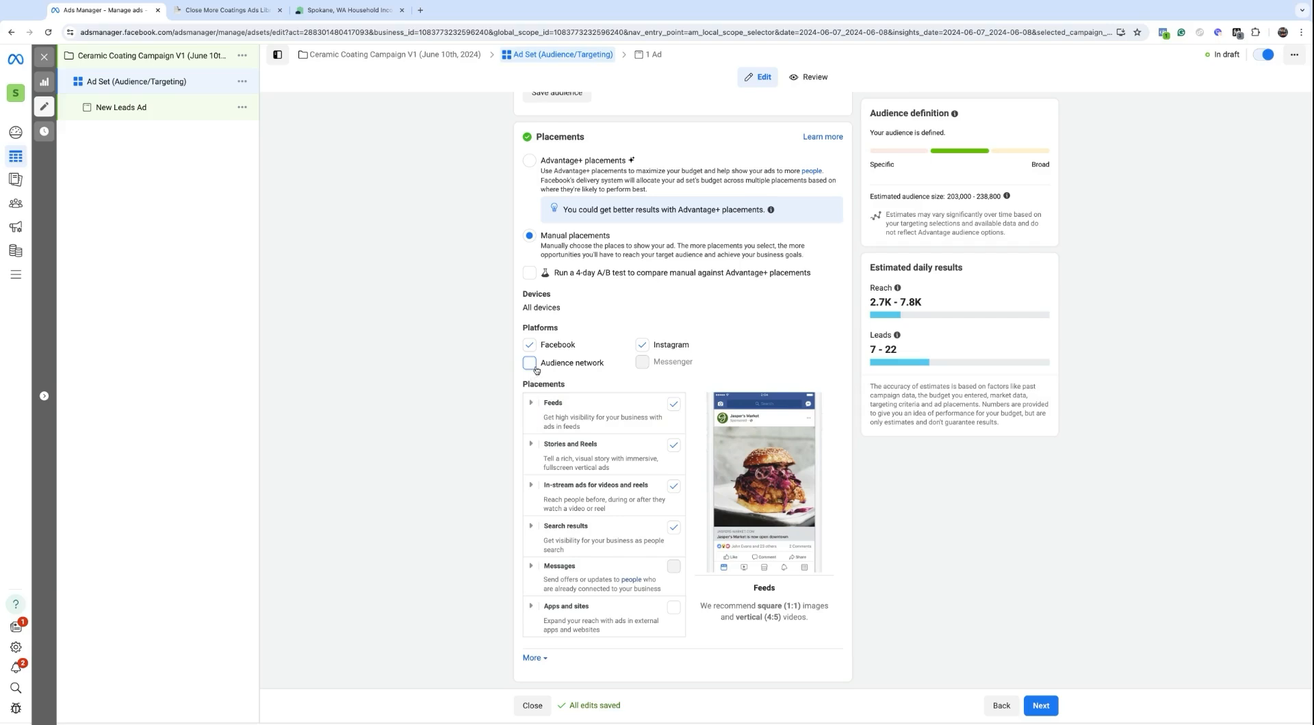
left_click_drag(541, 365, 604, 364)
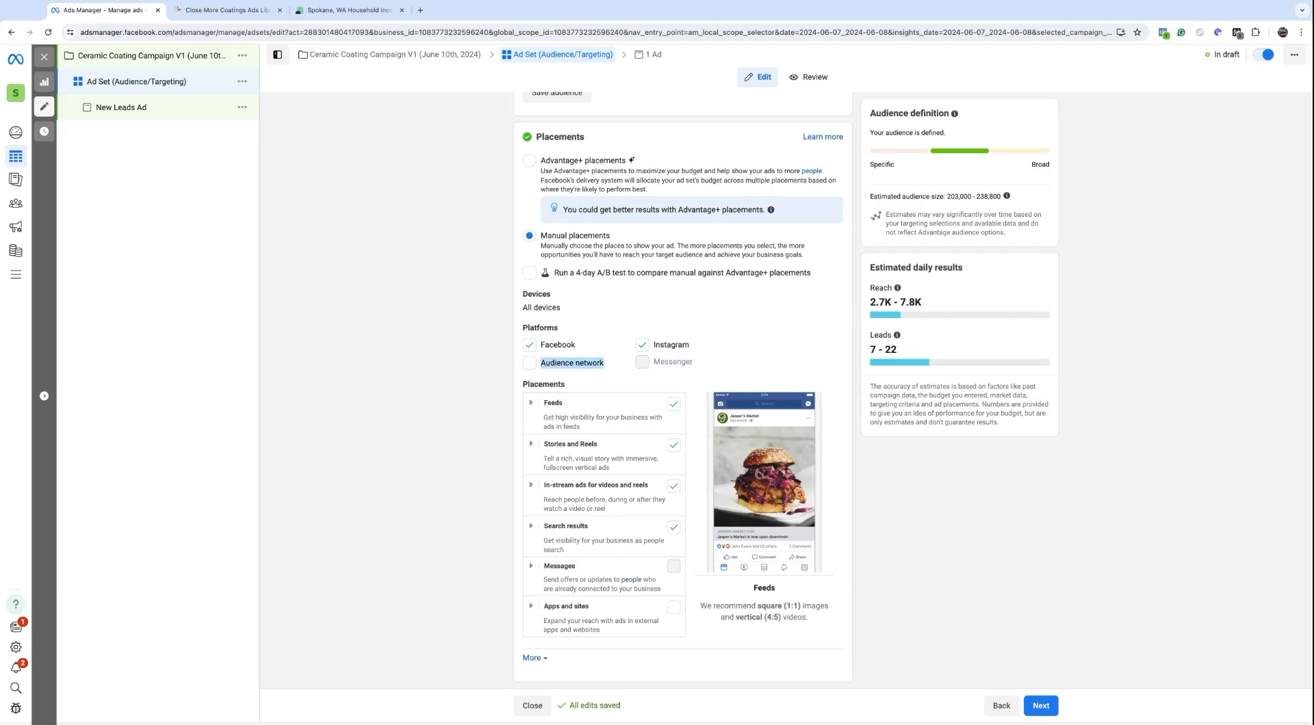
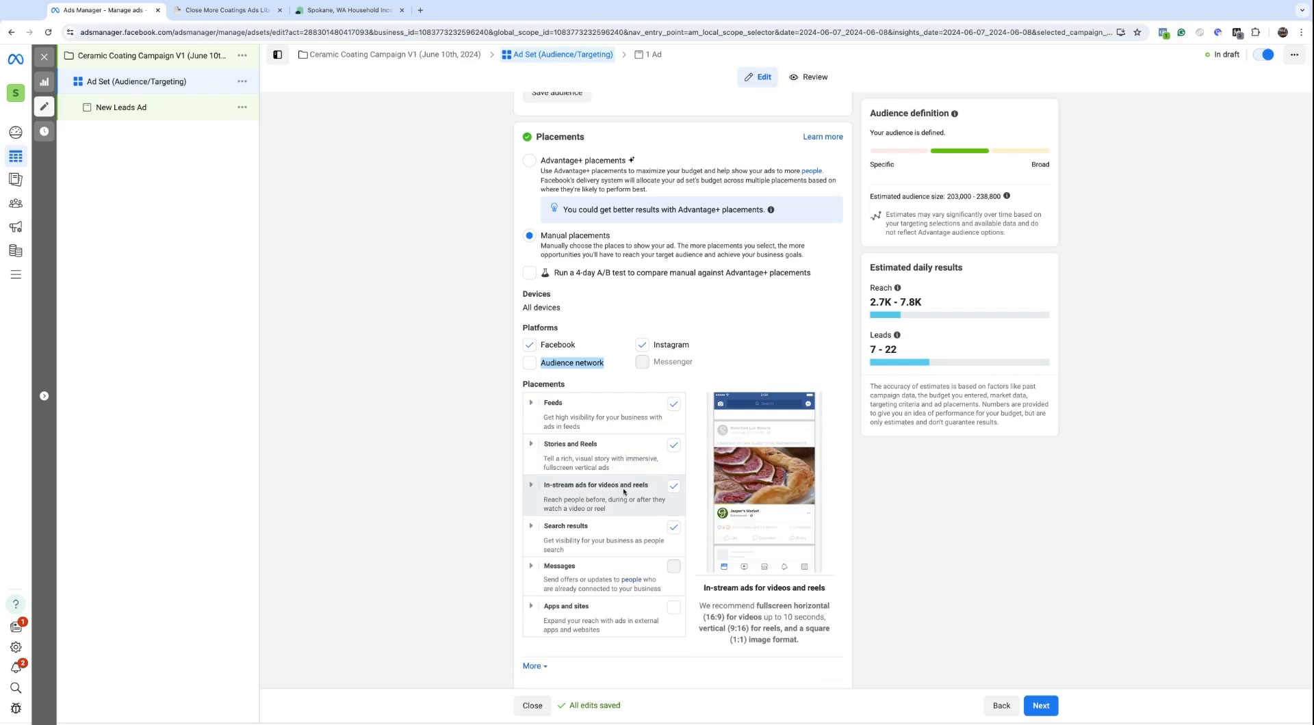
Step: Untick the Search results placement and review the ad set settings
left_click(672, 532)
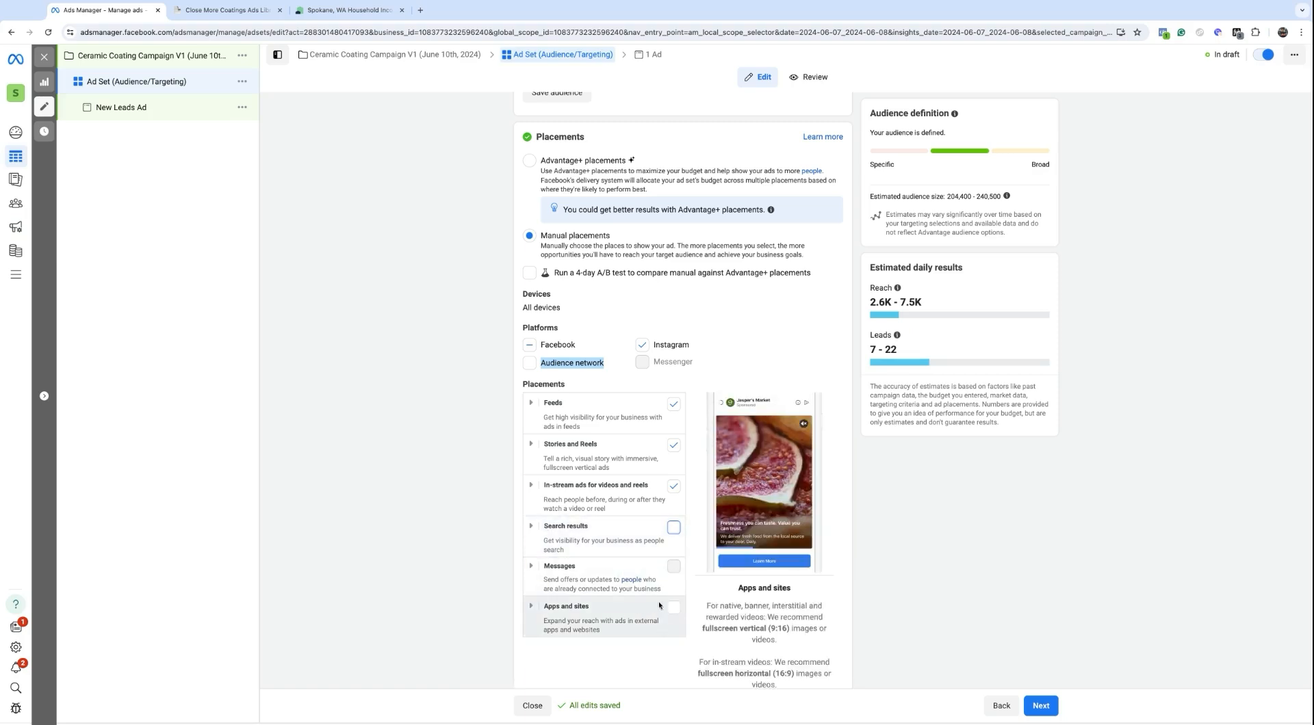
scroll(579, 596, "down", 1)
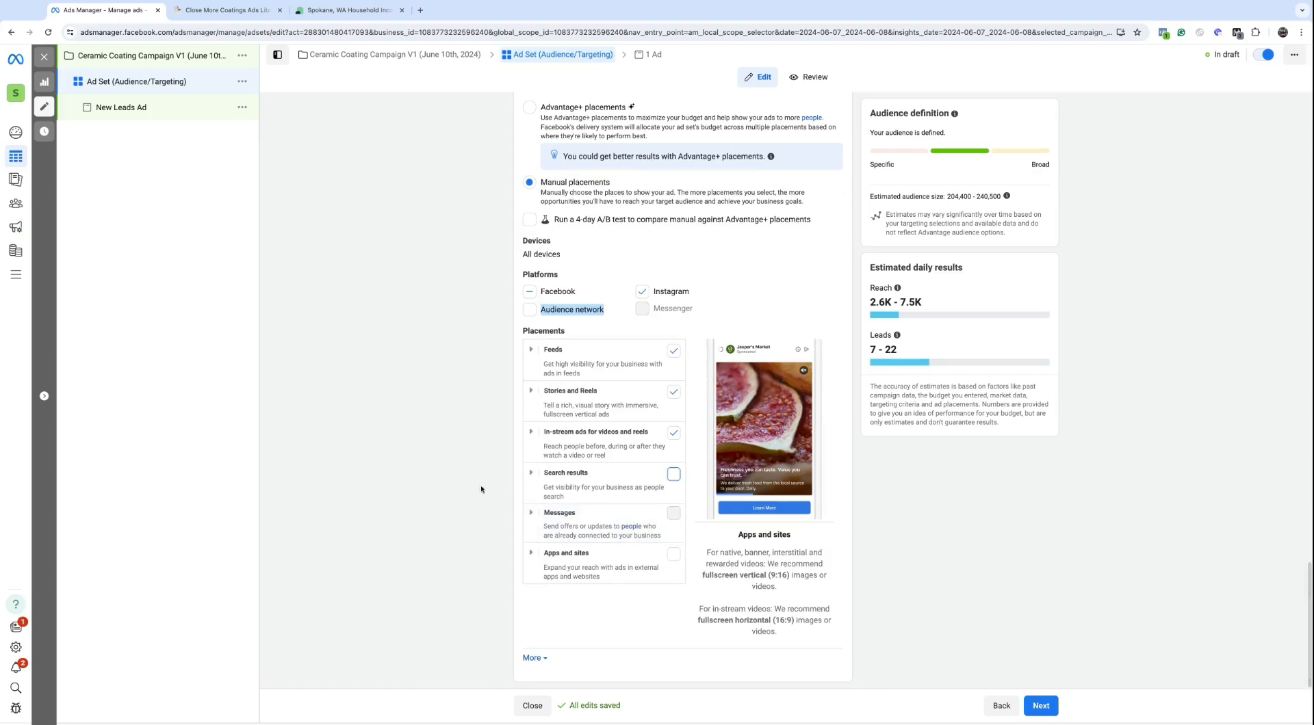
scroll(520, 260, "up", 15)
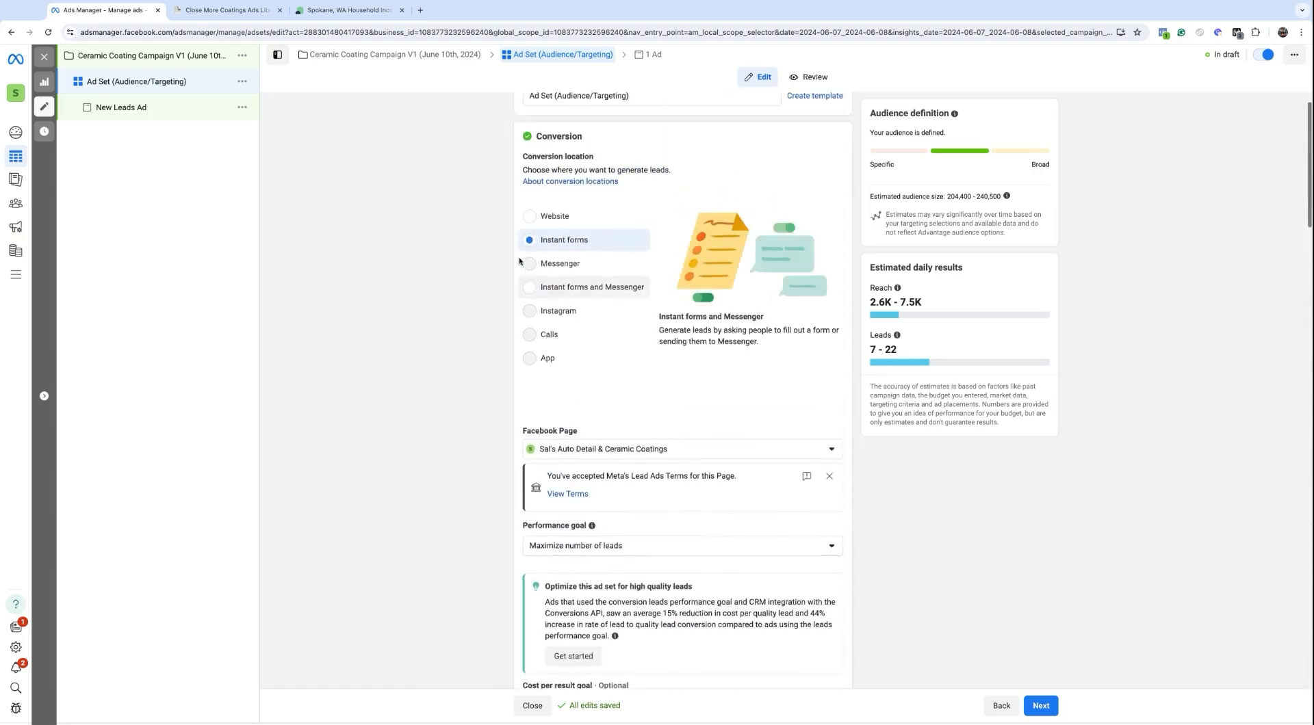
scroll(524, 263, "up", 1)
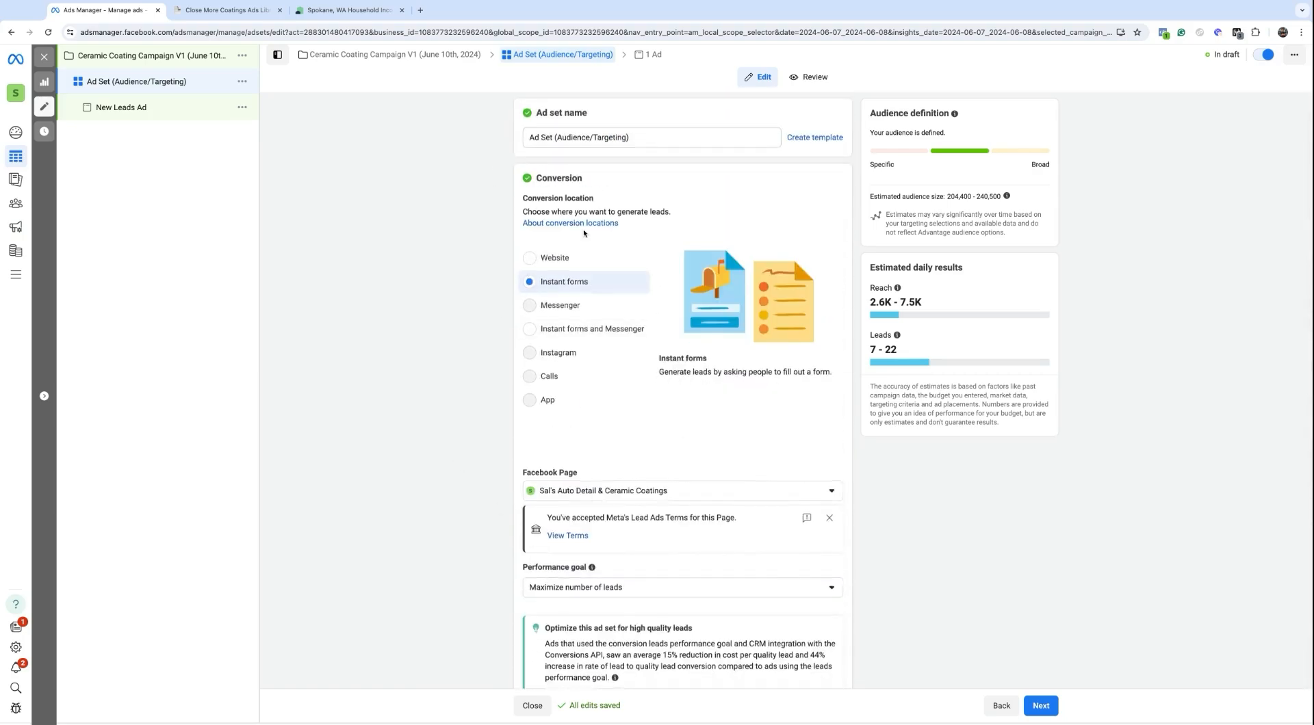
scroll(584, 233, "down", 16)
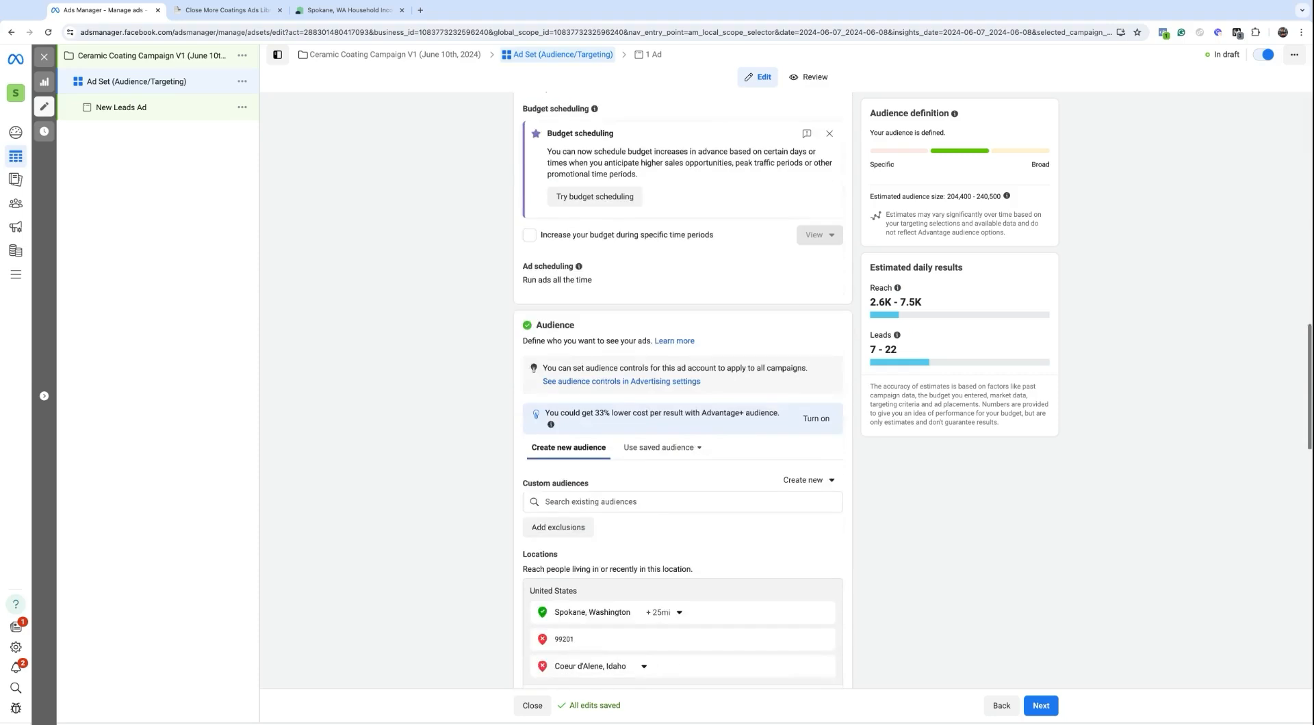
scroll(787, 404, "down", 6)
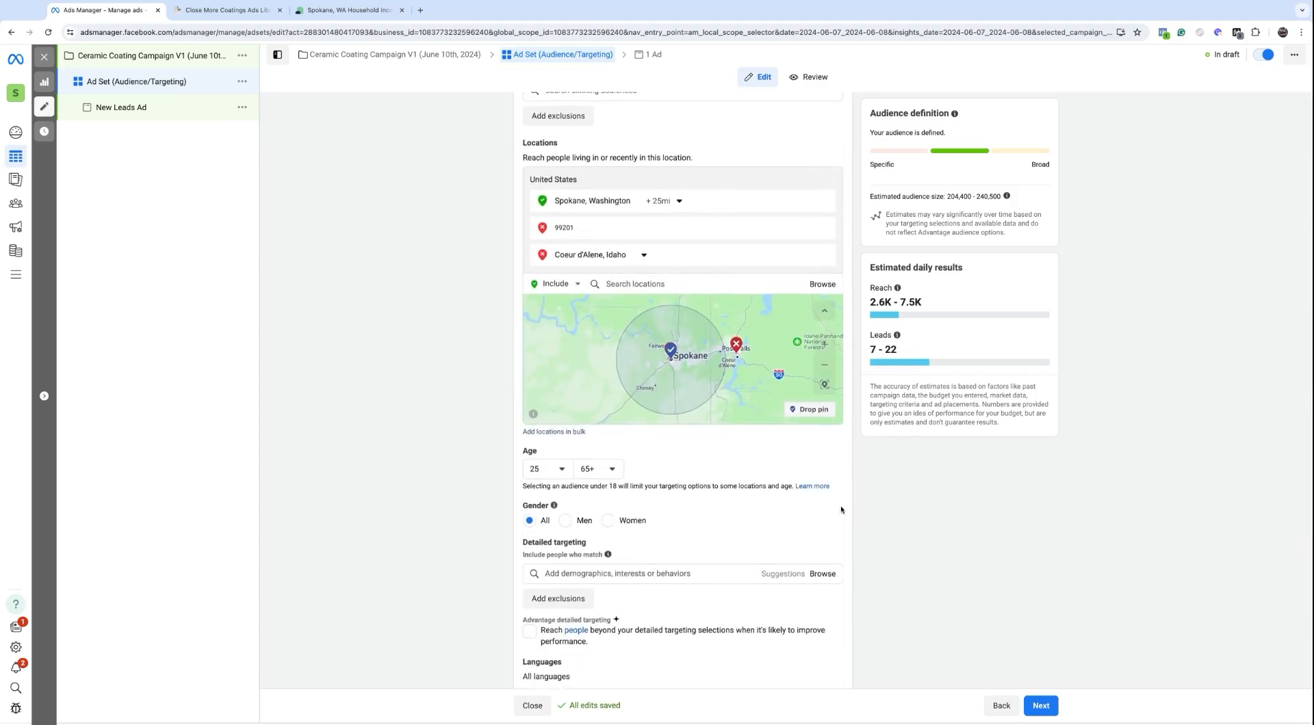
Step: Finish reviewing the ad set and continue to the ad level
scroll(758, 446, "down", 8)
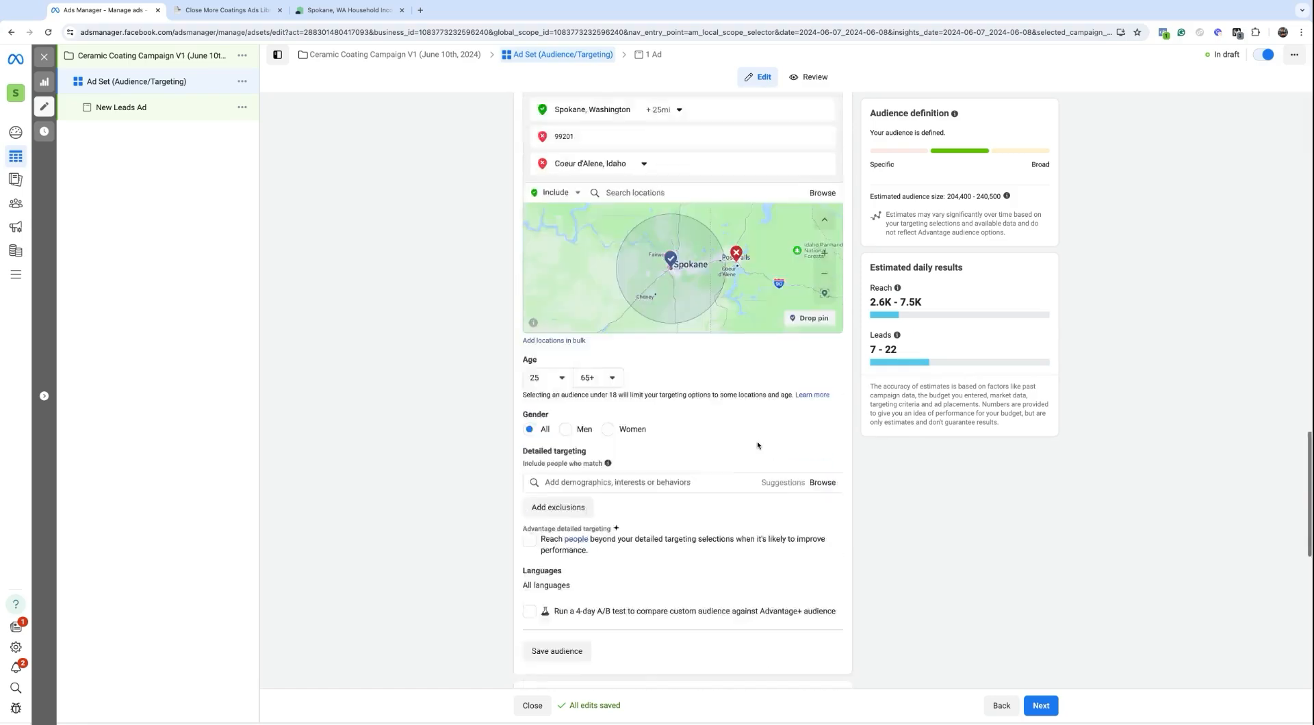
scroll(758, 446, "up", 6)
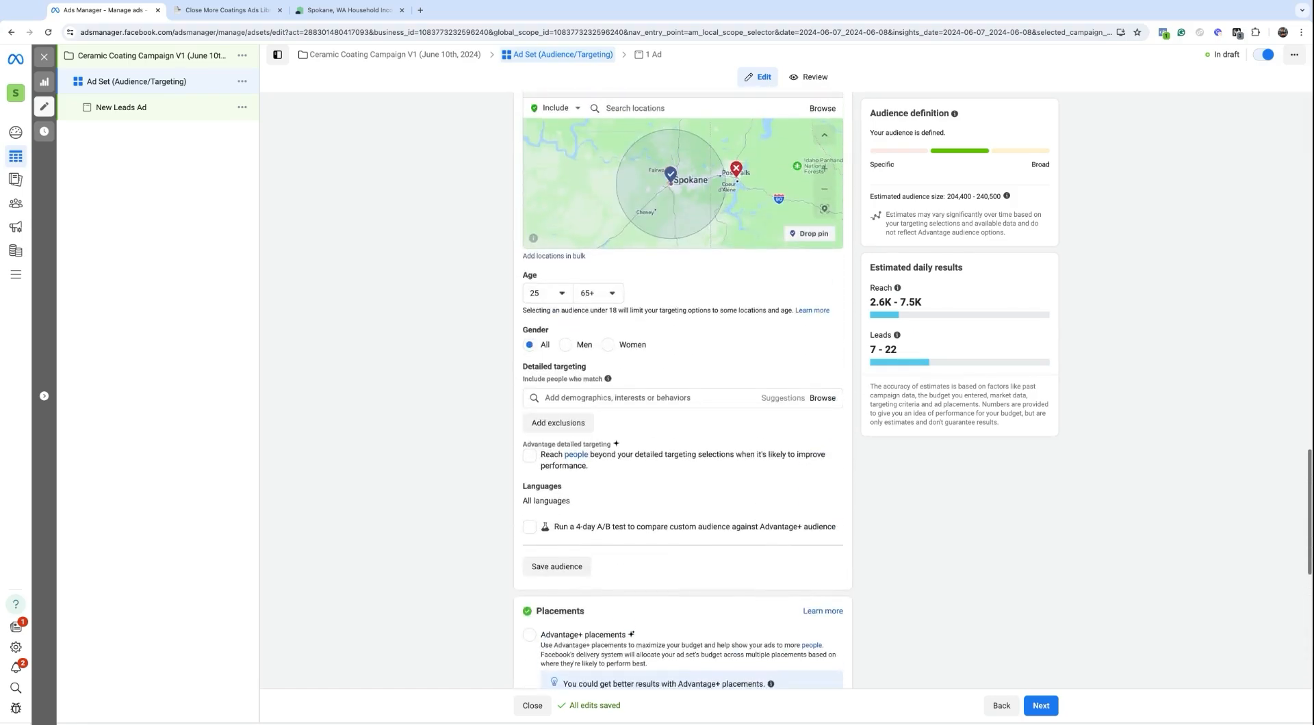
scroll(607, 506, "up", 2)
scroll(606, 507, "down", 6)
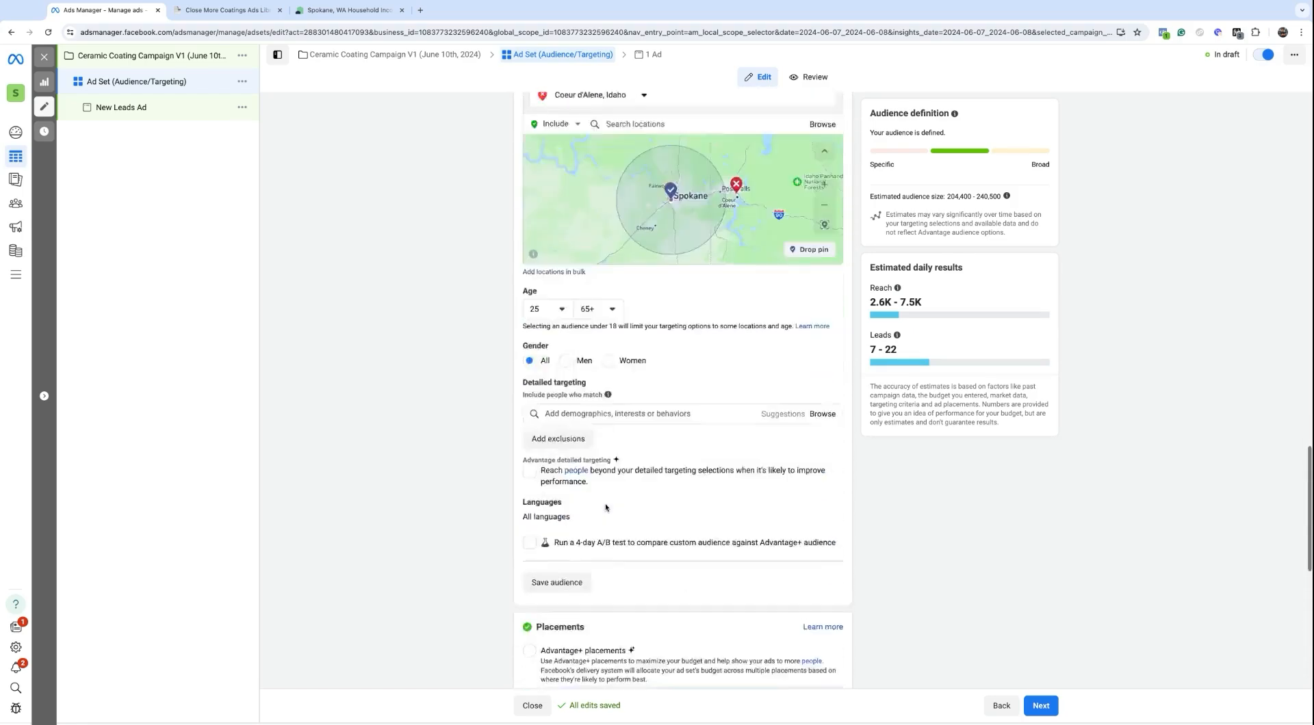
left_click(1040, 706)
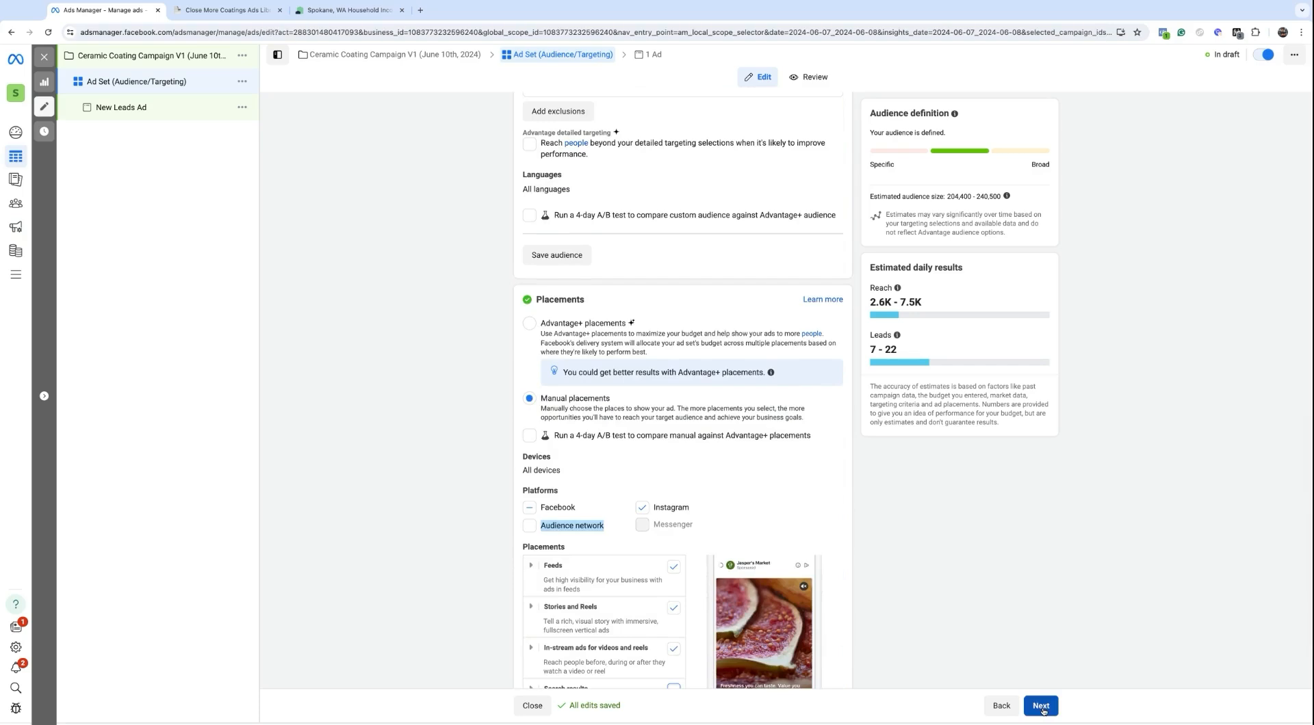
Step: Replace the ad name New Leads Ad with 'Ad (What is shown on other people's feeds/stories/etc)'
triple_click(553, 136)
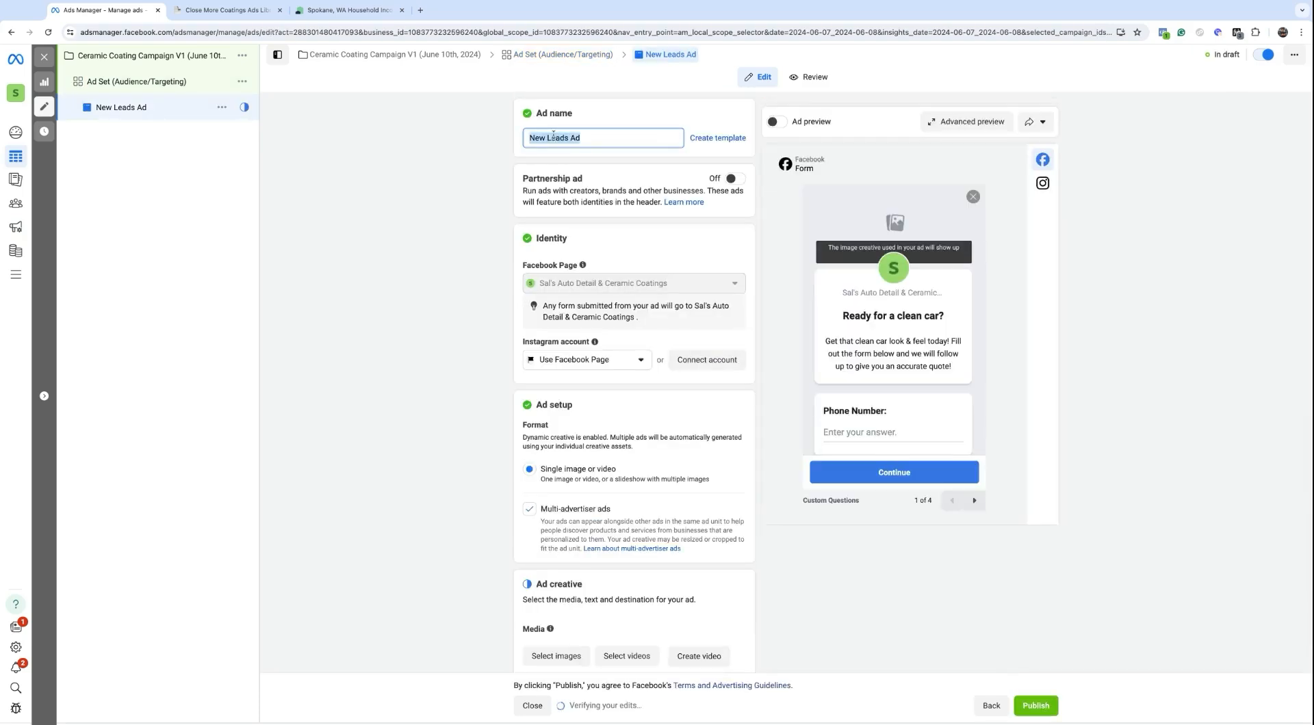
type("Ad (")
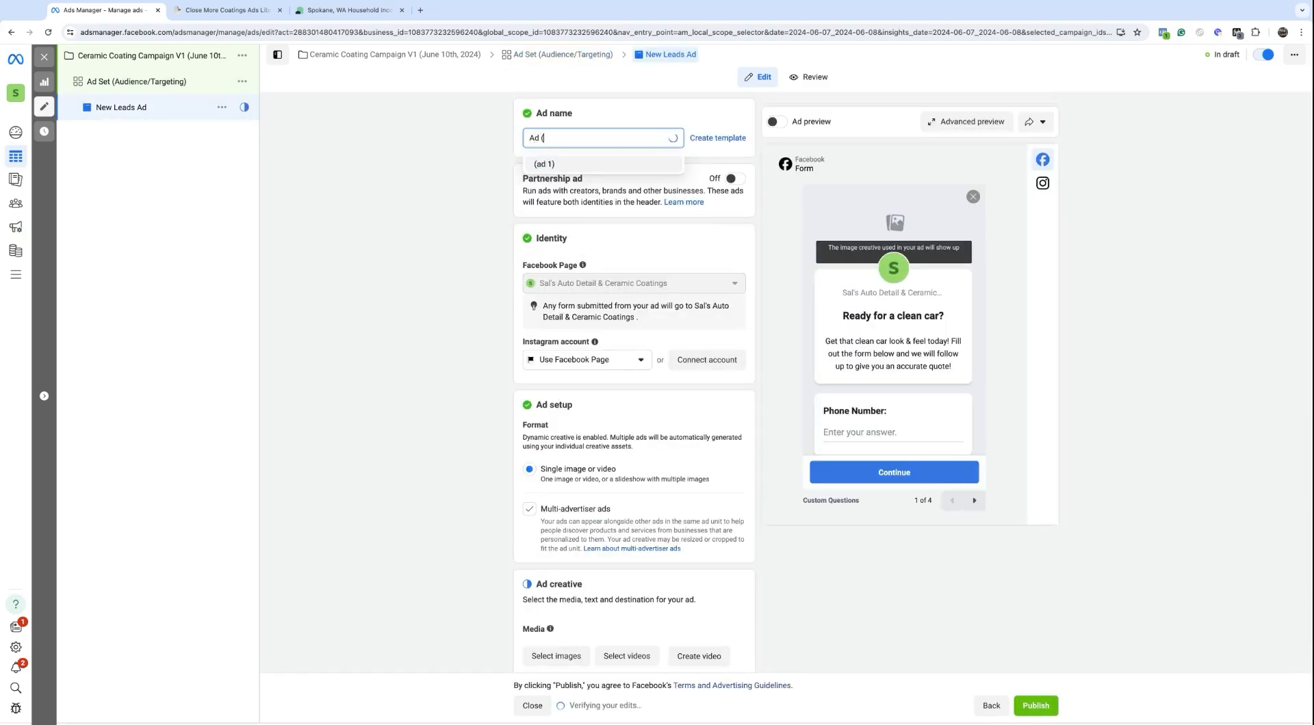
type("What is s")
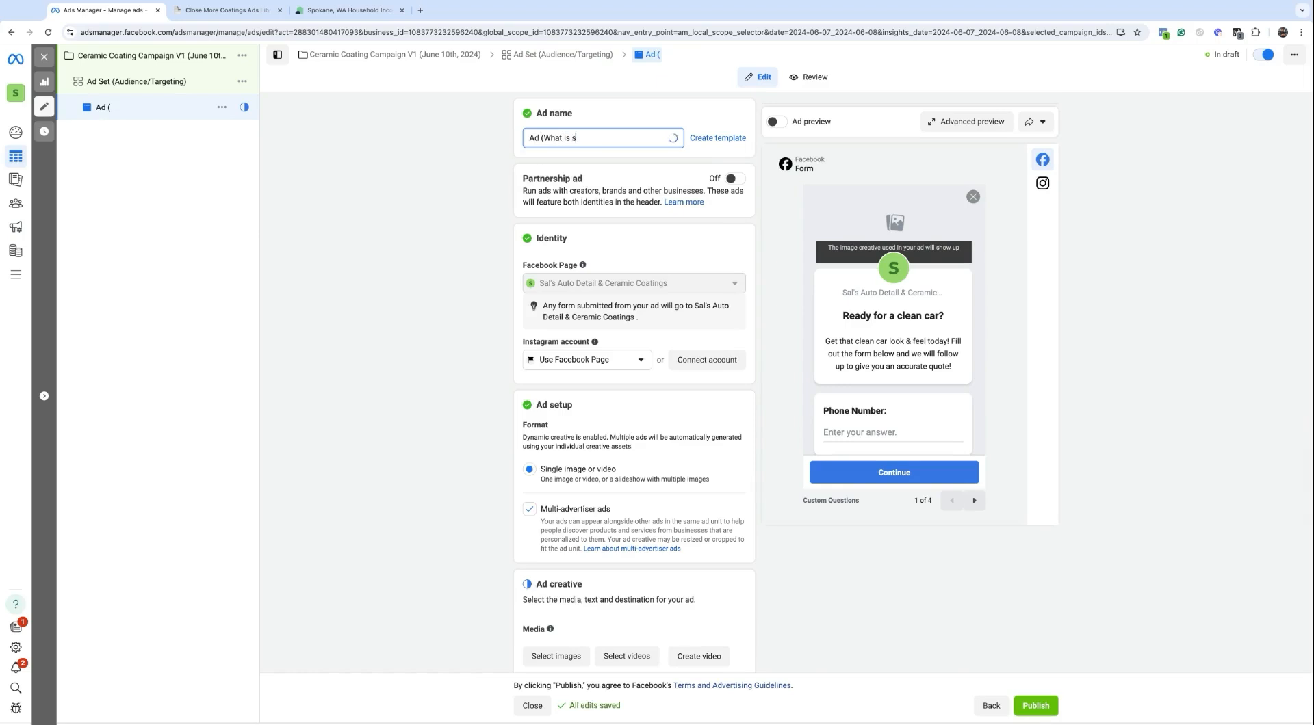
type("hown on other people's feeds/stories/")
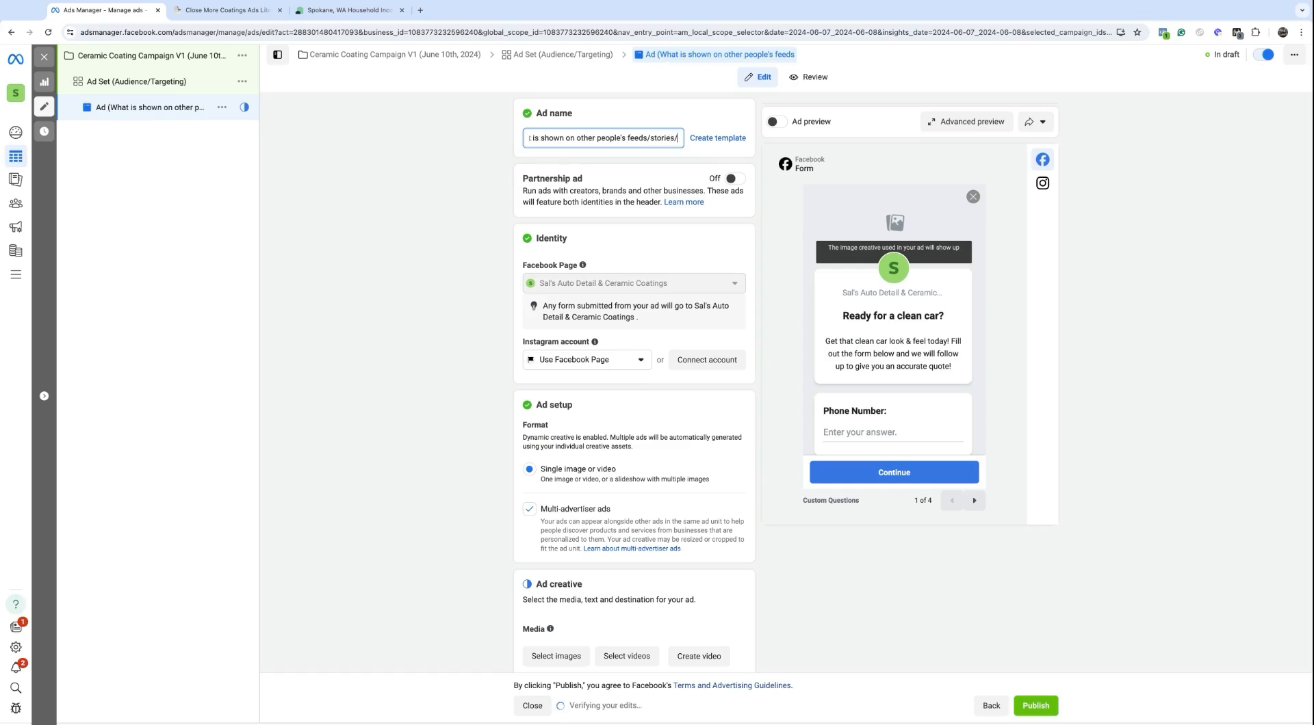
type("etc)")
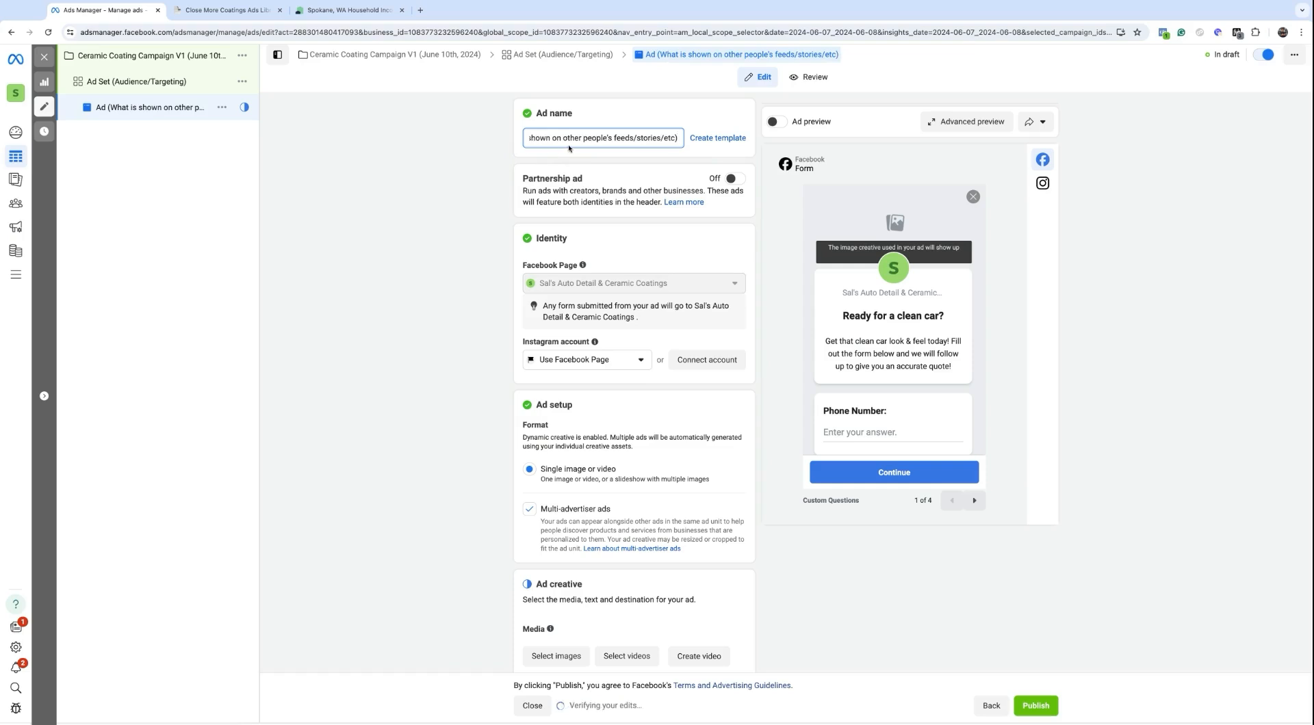
left_click(464, 165)
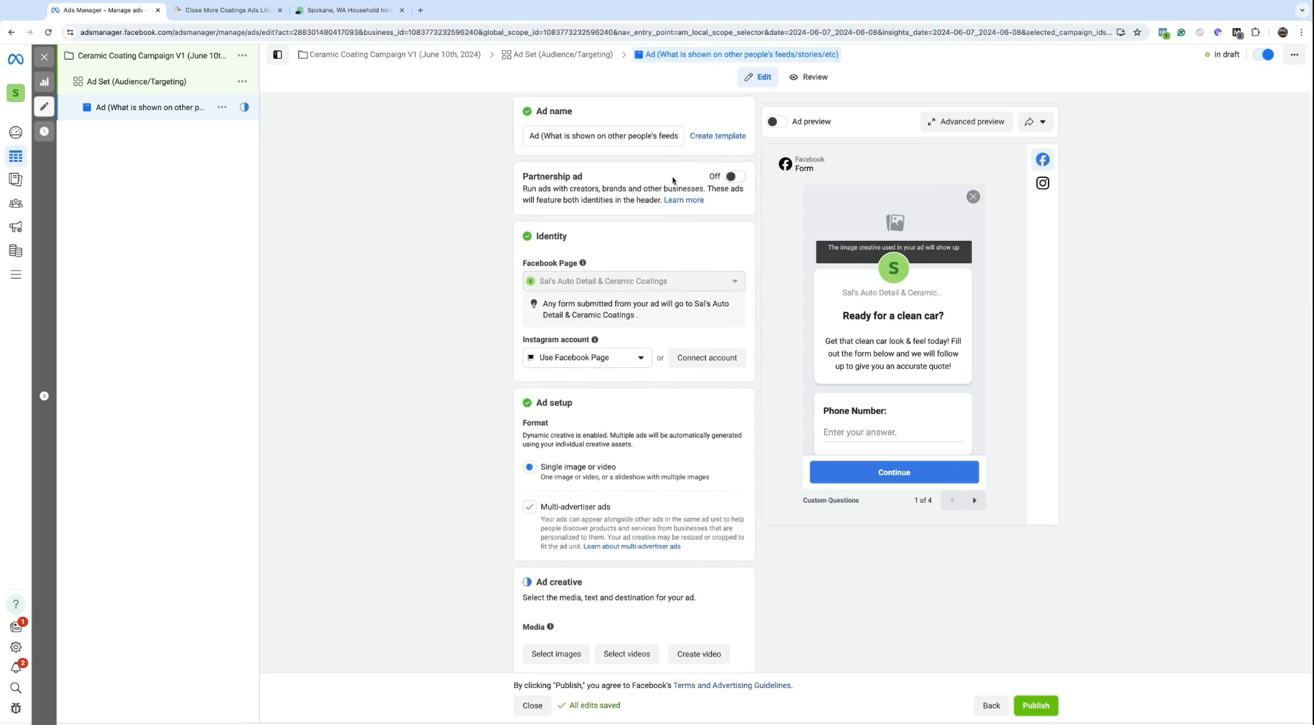
Step: Keep Use Facebook Page as the ad's Instagram account
scroll(687, 178, "down", 1)
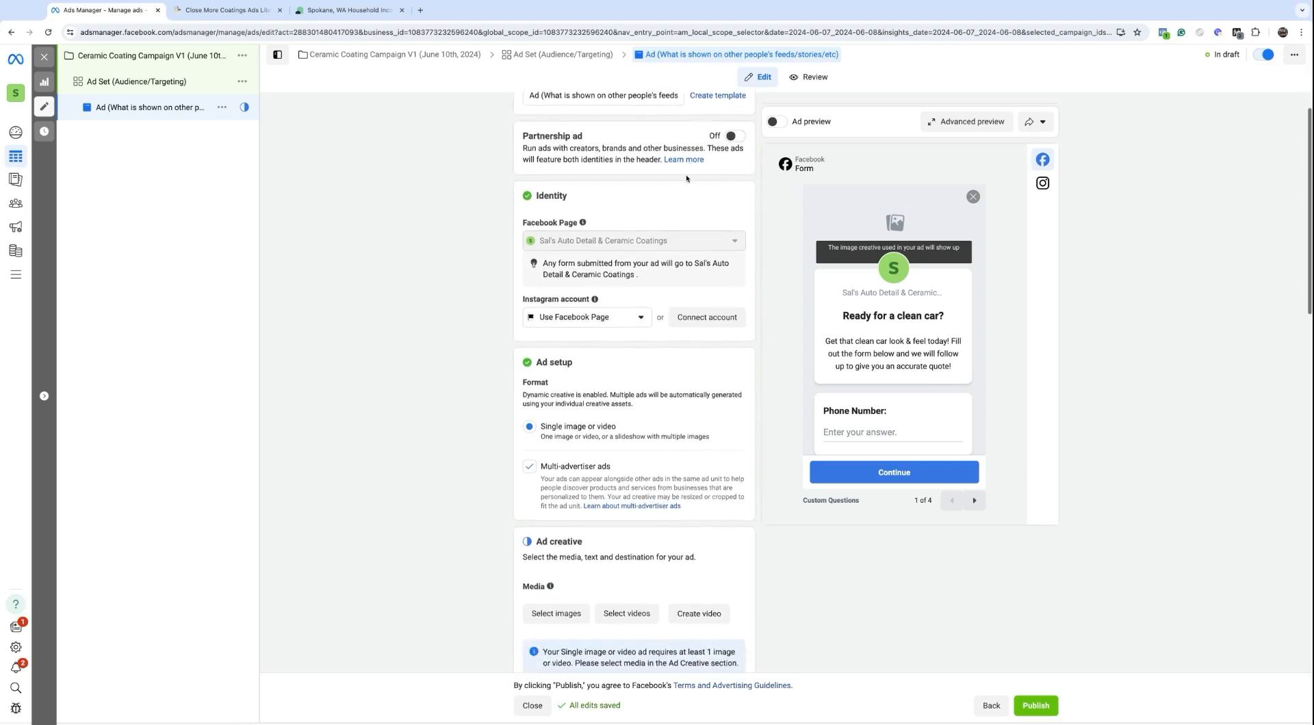
mouse_move(579, 232)
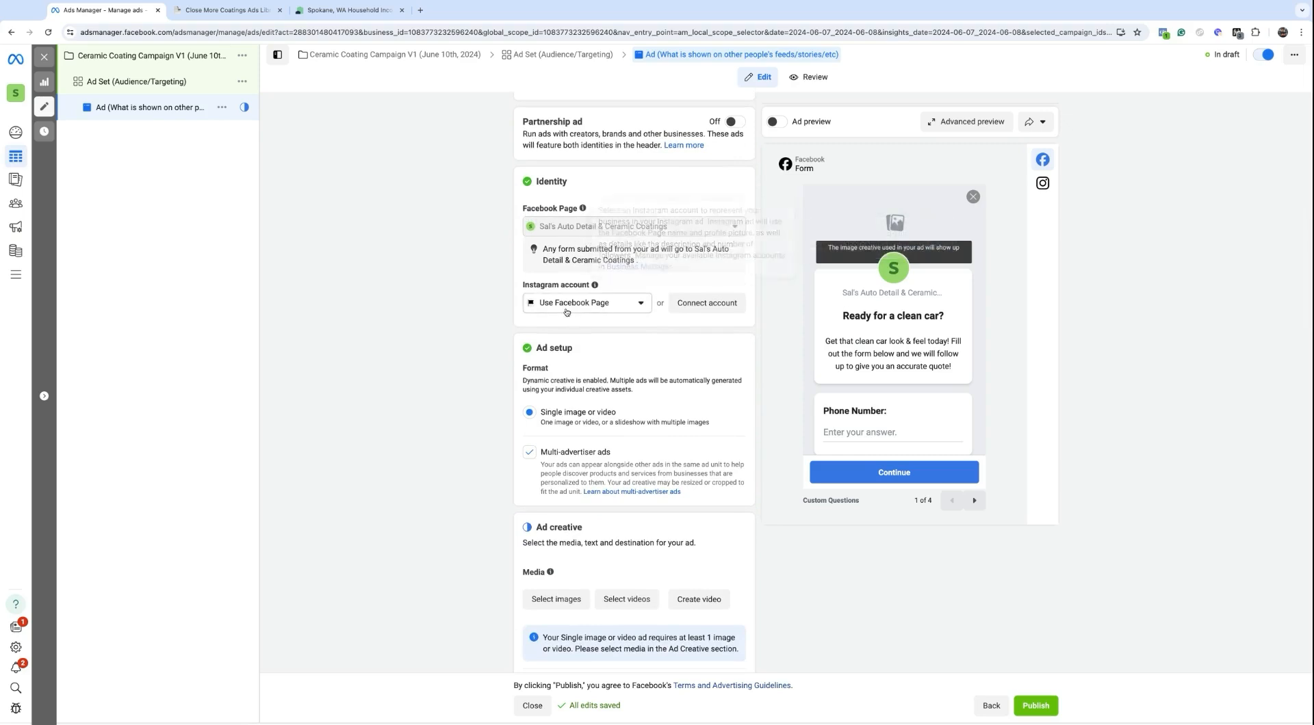
left_click(587, 302)
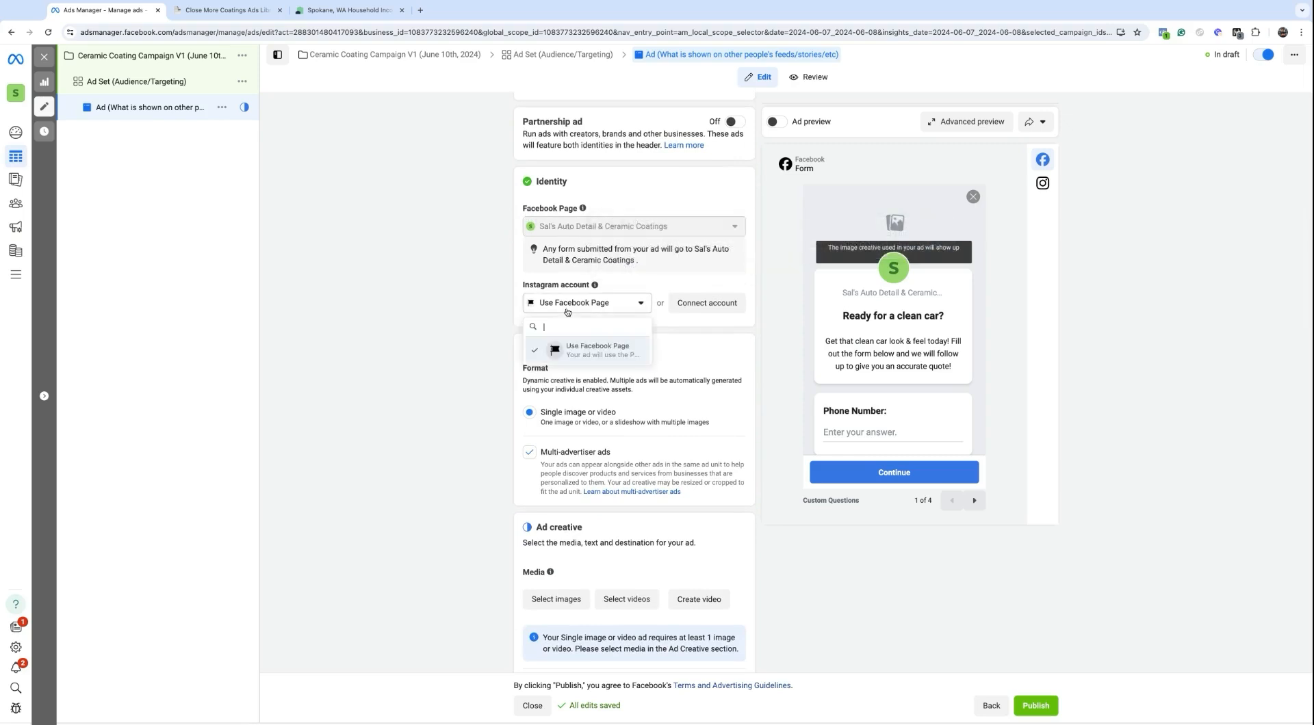
left_click(609, 360)
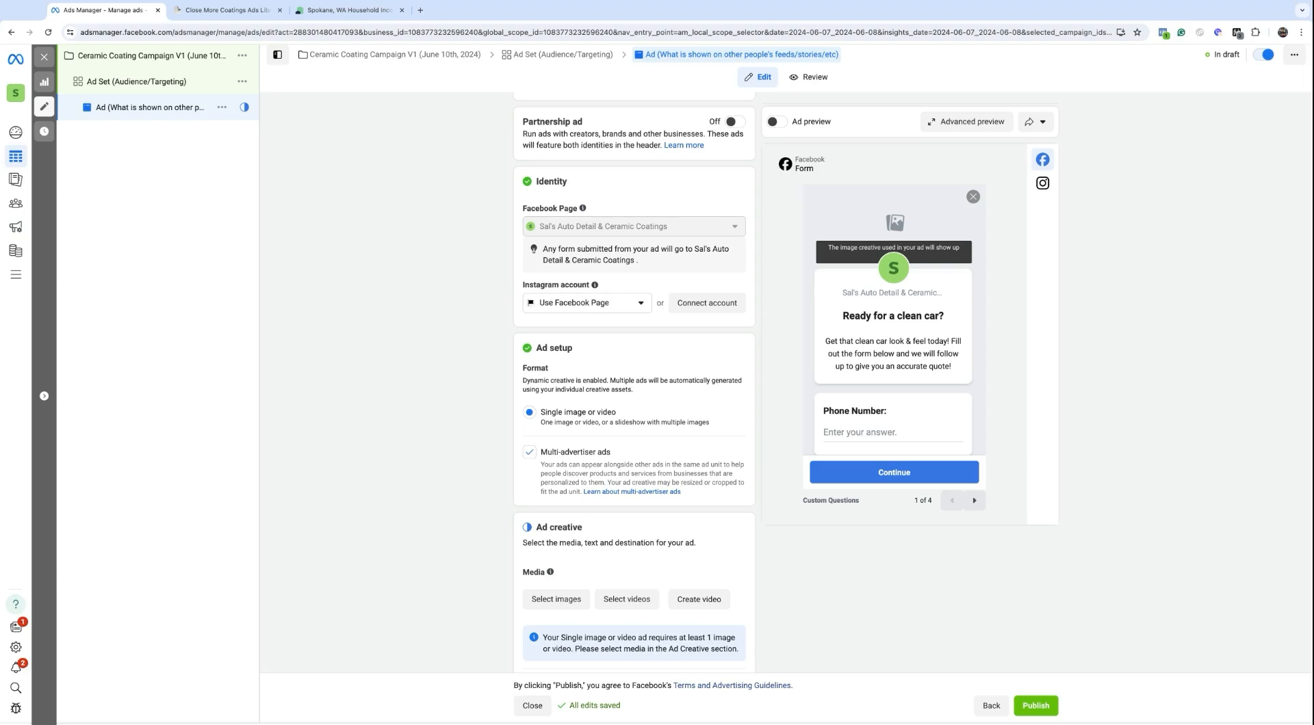
Step: Turn off Multi-advertiser ads under Ad setup
scroll(534, 456, "down", 1)
scroll(535, 457, "down", 1)
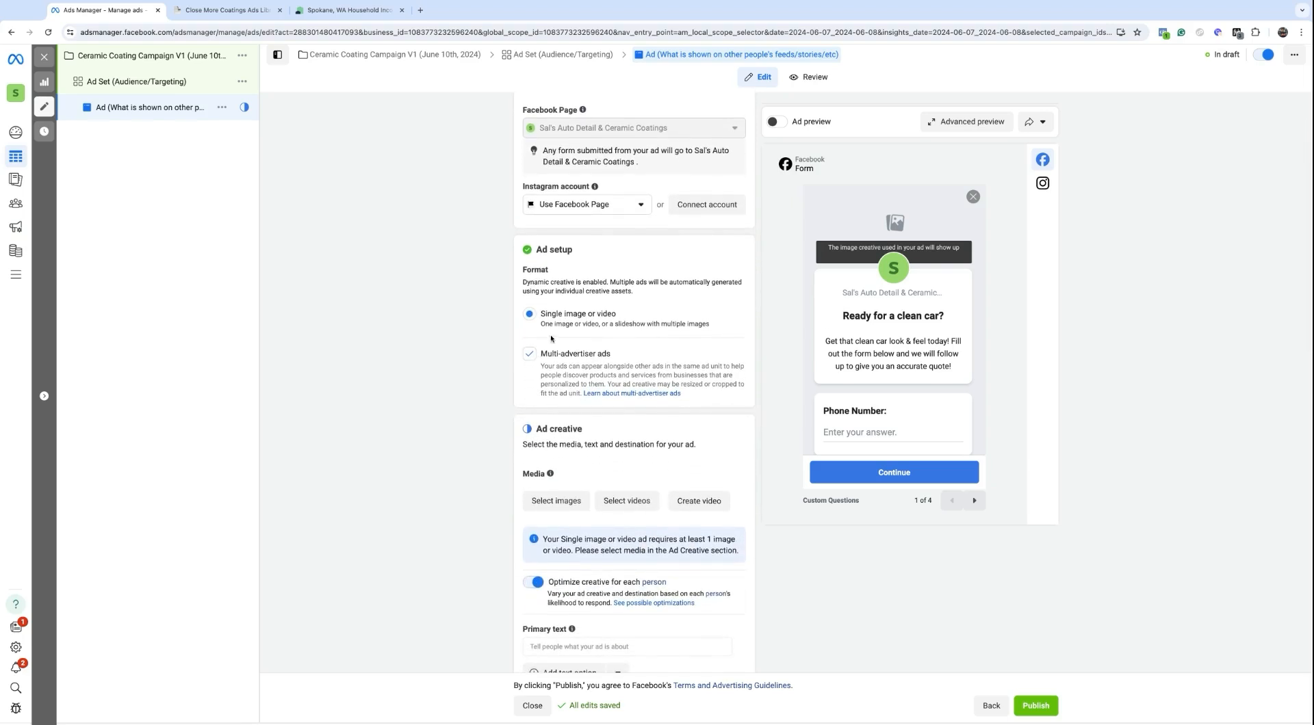
scroll(547, 335, "down", 1)
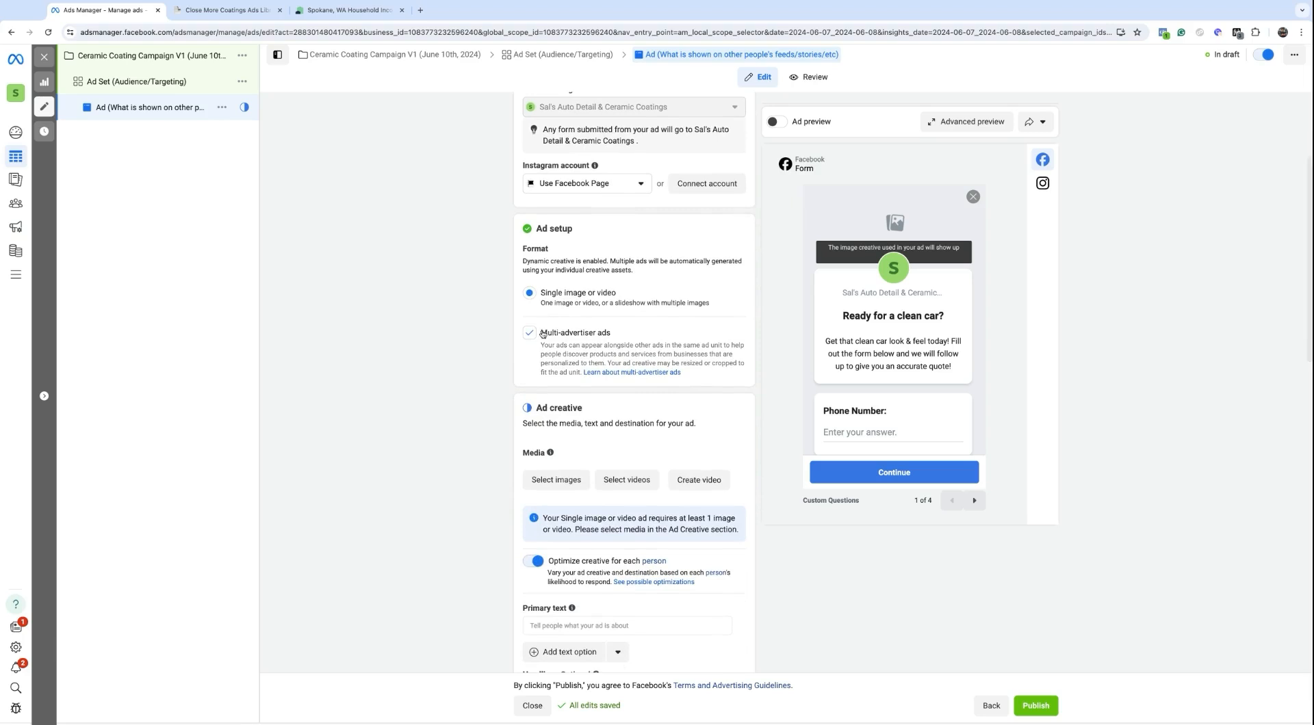
left_click(530, 333)
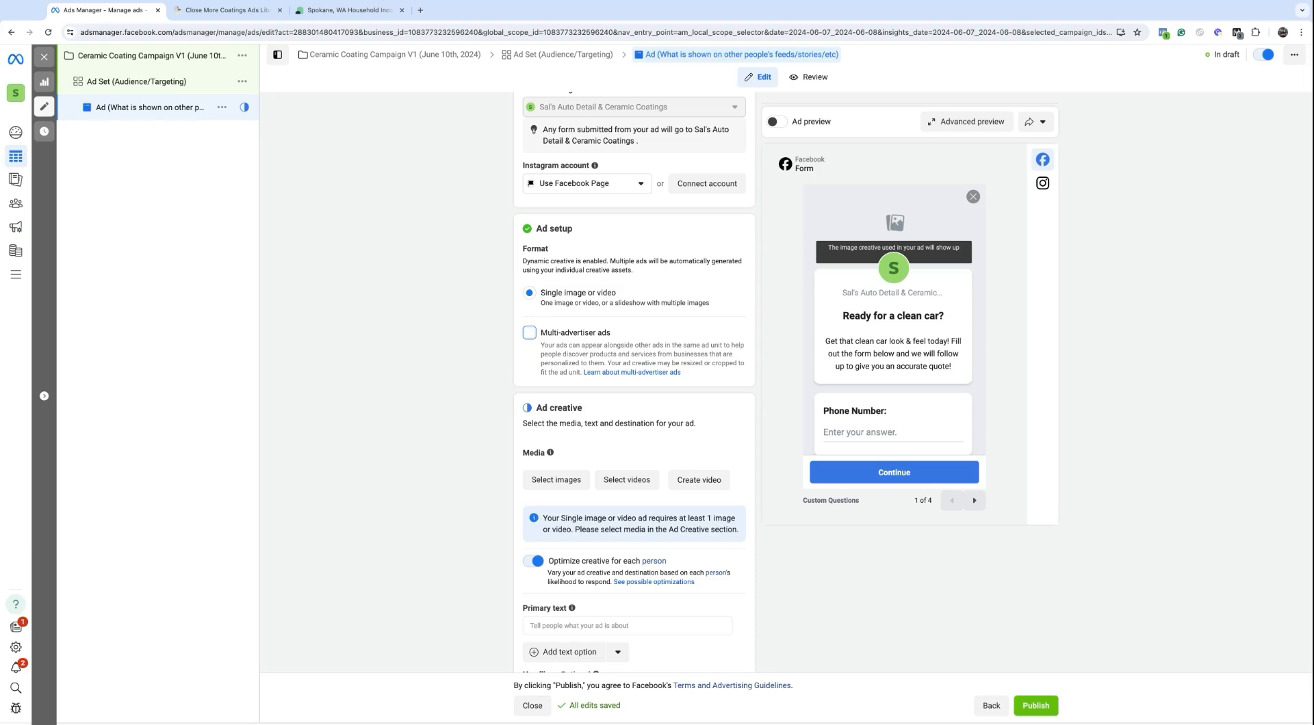
Step: Highlight the Ad creative heading and scroll through the creative settings
scroll(529, 413, "down", 3)
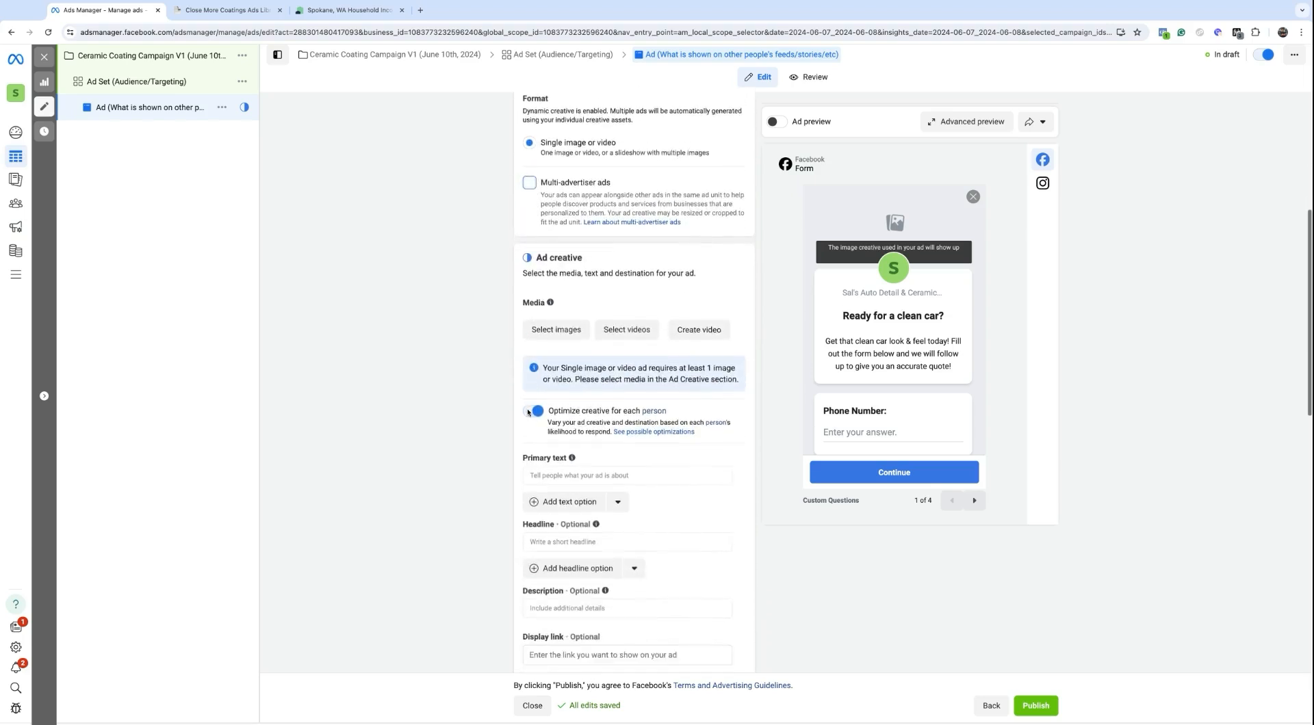
triple_click(537, 245)
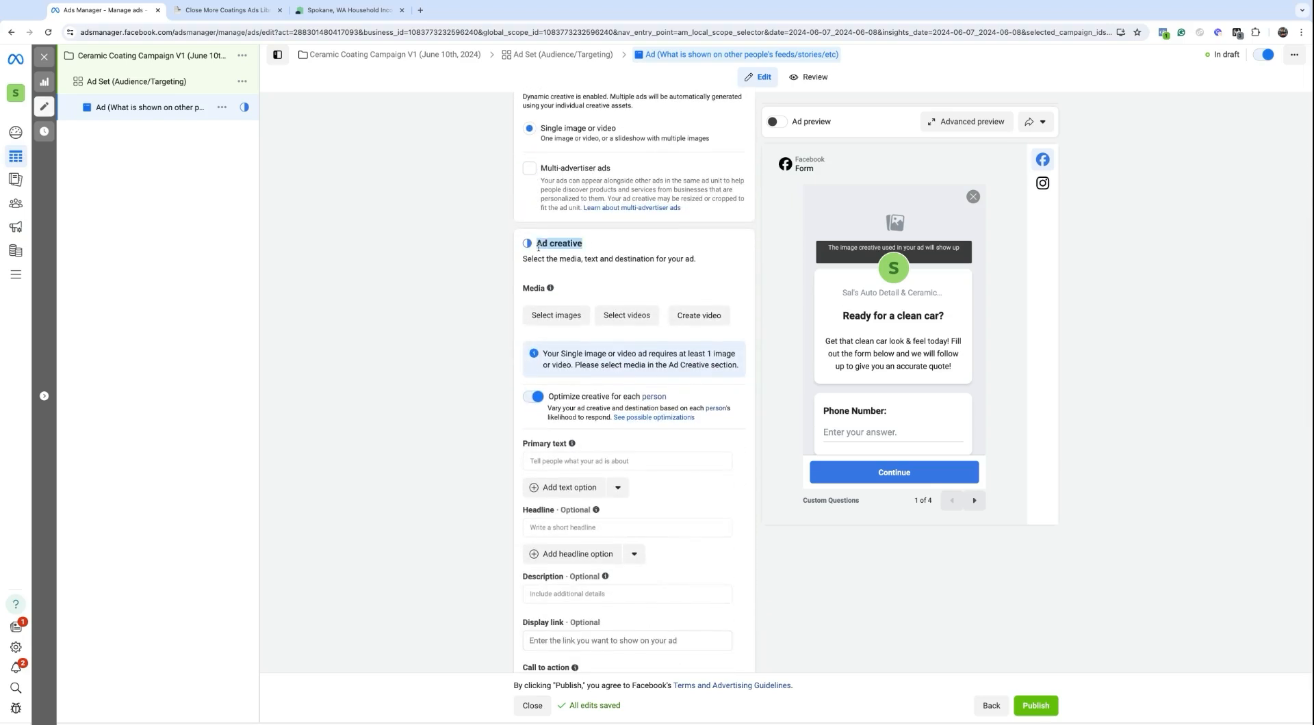
double_click(563, 244)
scroll(580, 342, "down", 1)
scroll(581, 342, "down", 1)
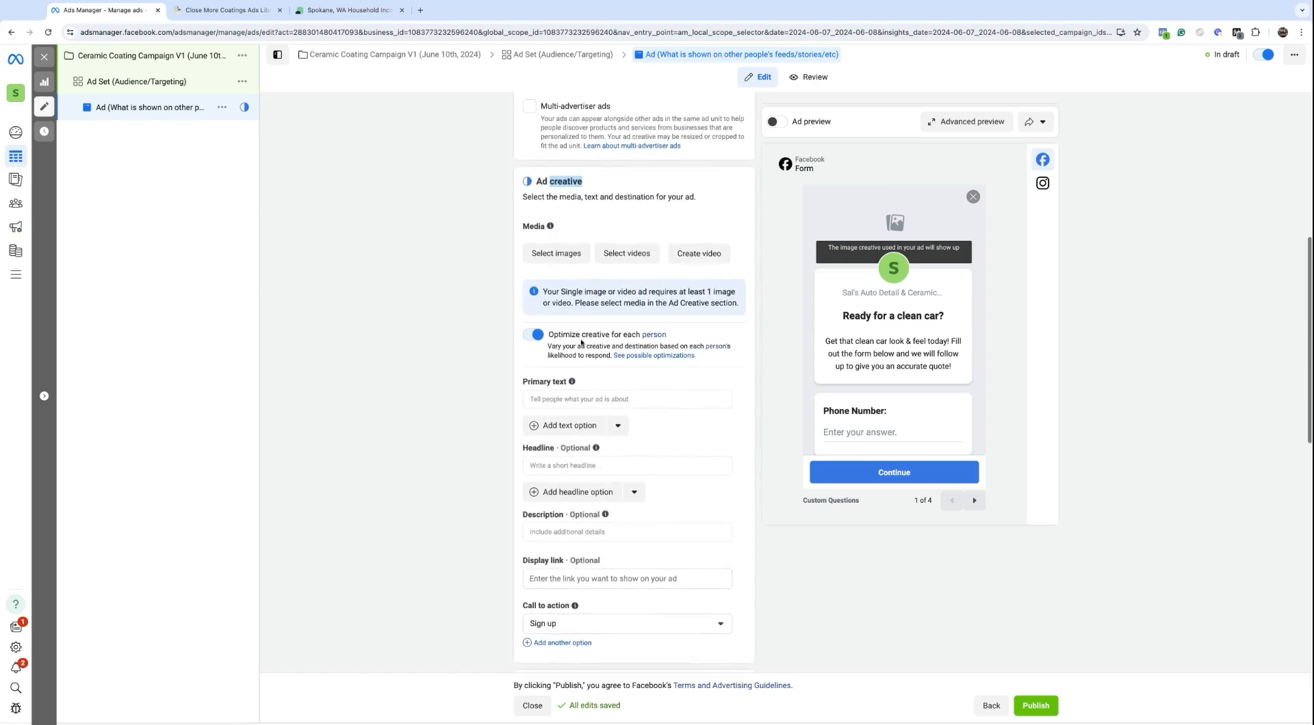
scroll(565, 359, "down", 1)
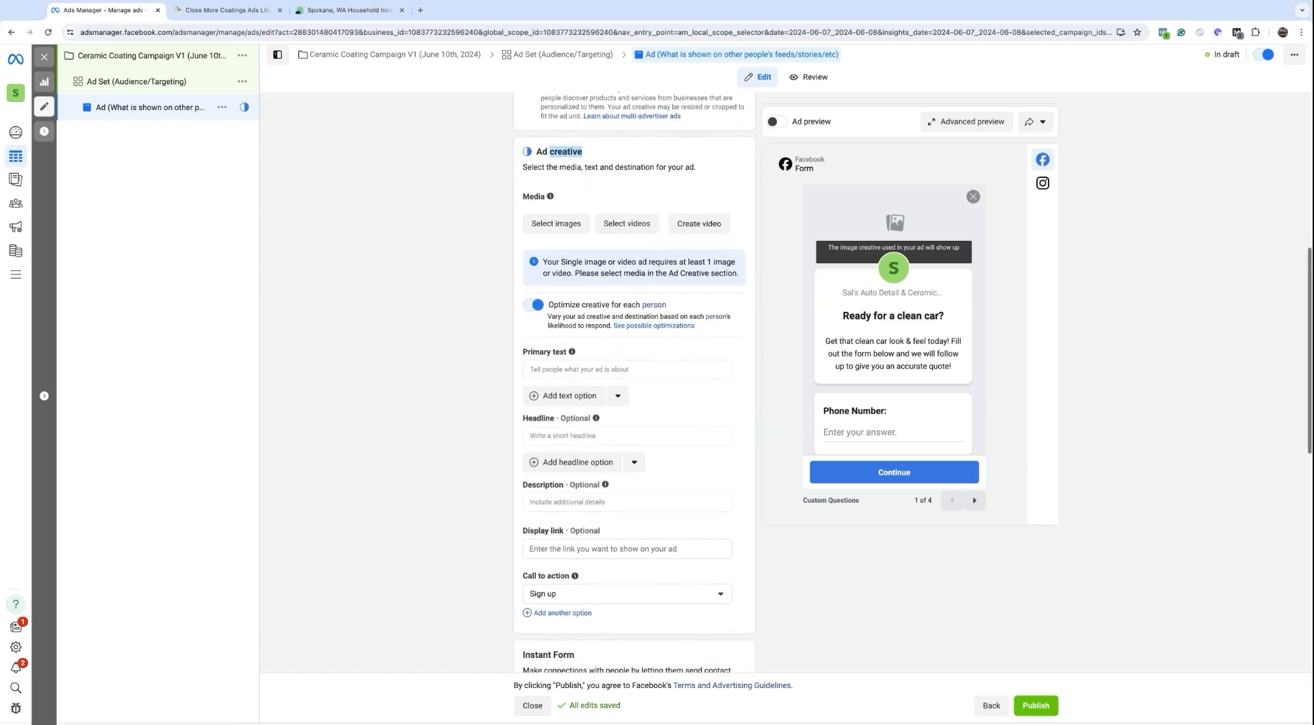
Step: Switch to the Close More Coatings Ads Library in Notion and highlight its title
left_click(217, 9)
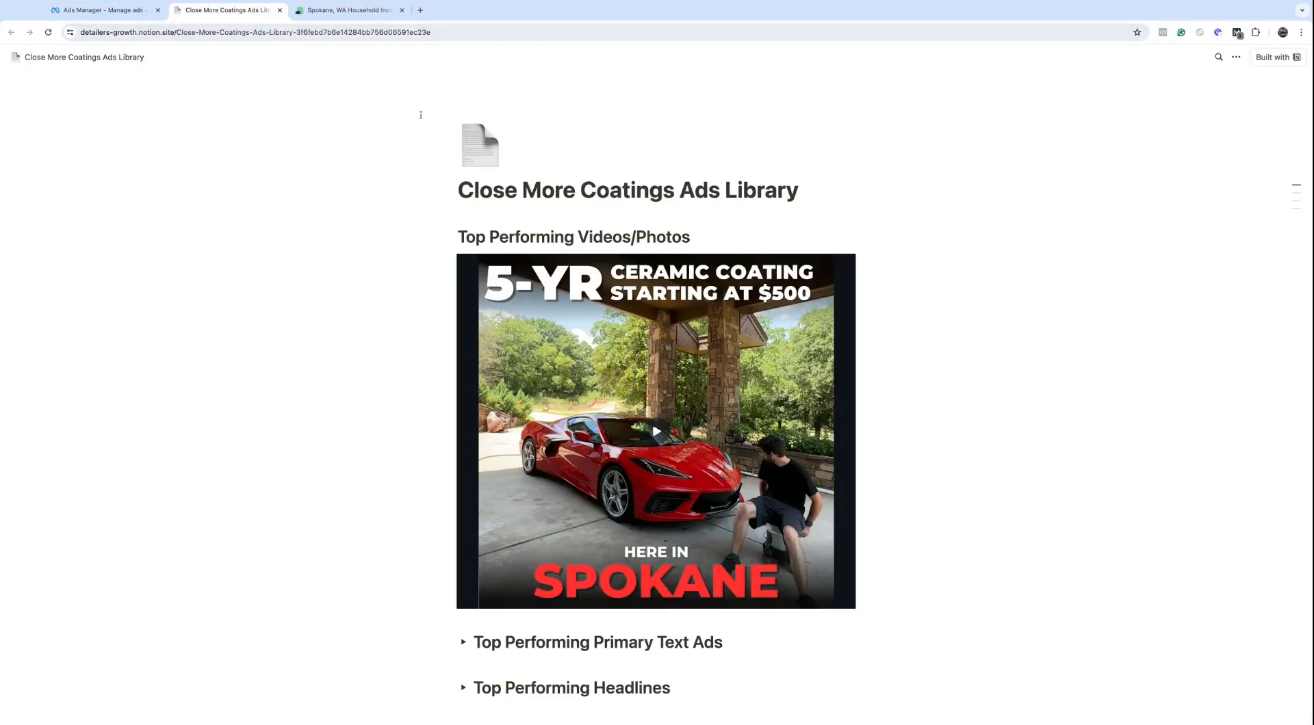
left_click_drag(454, 192, 799, 191)
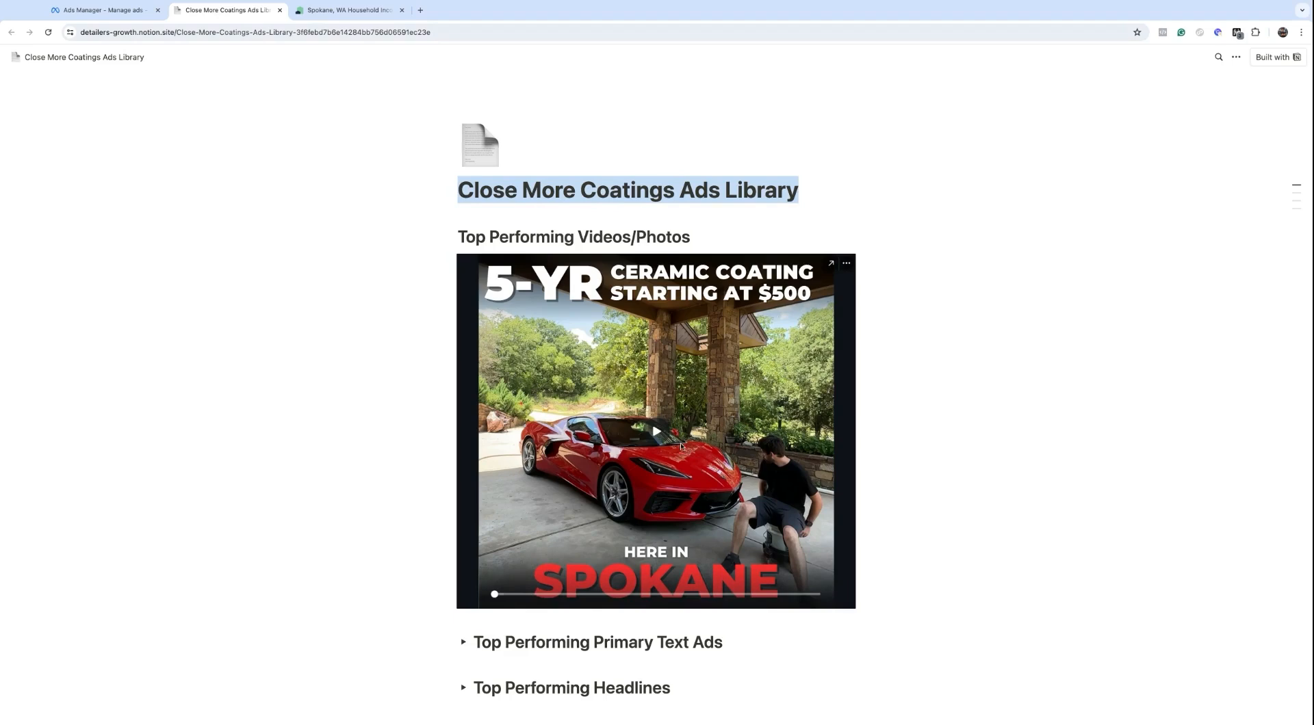
scroll(681, 448, "down", 3)
Step: Expand the Top Performing Primary Text Ads, Headlines and Descriptions lists
left_click(463, 417)
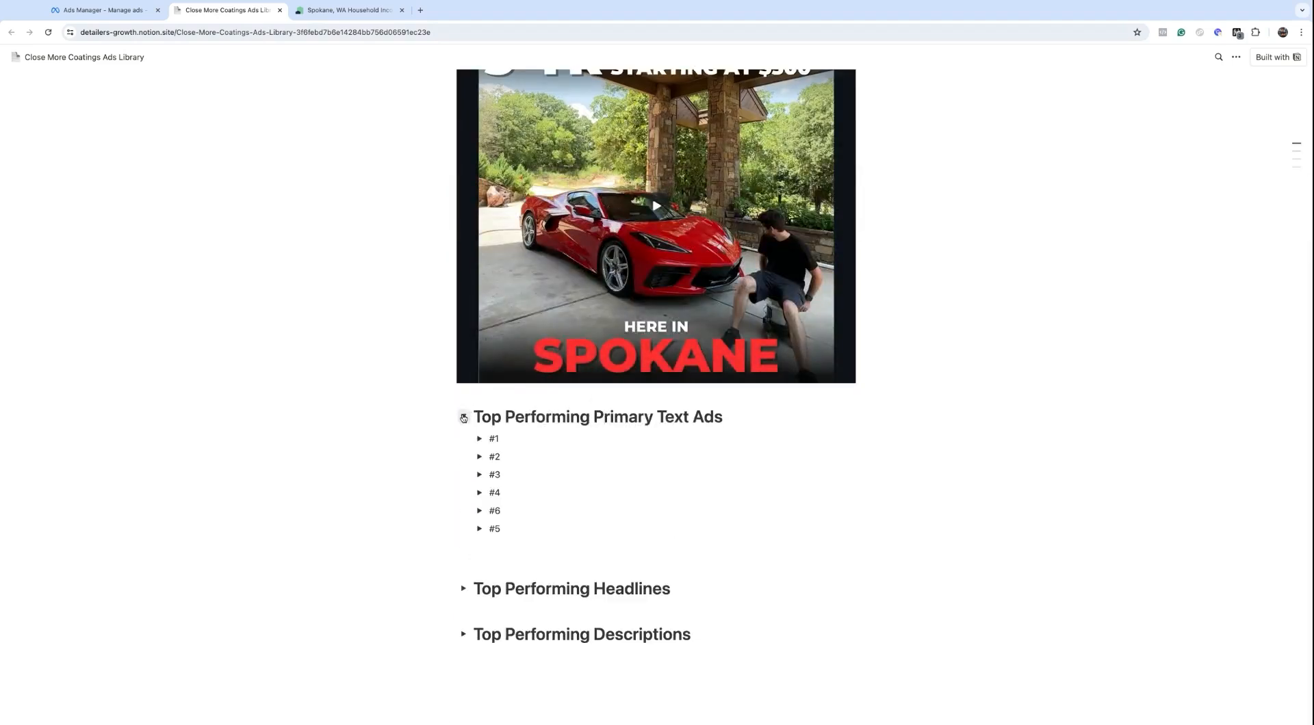
left_click(464, 590)
scroll(462, 592, "down", 3)
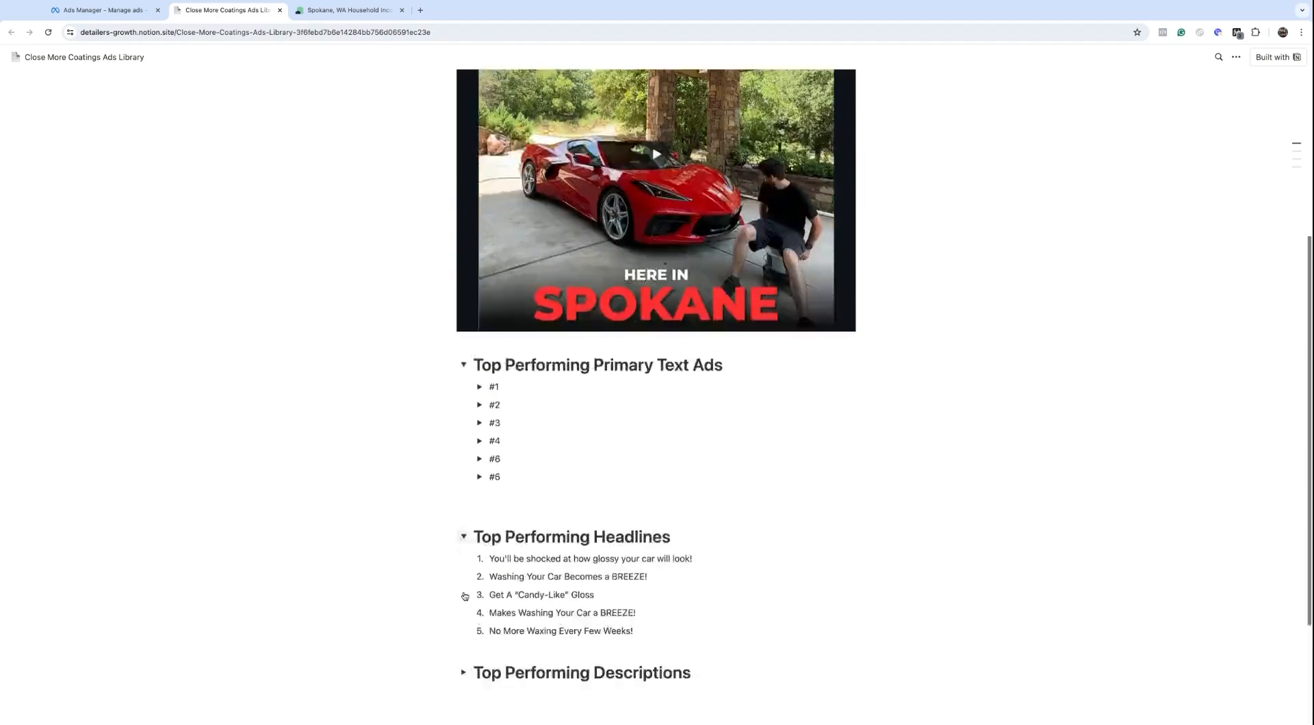
left_click(464, 536)
Step: Scroll up to the top-performing Spokane video and open, then close, its actions menu
scroll(469, 540, "up", 3)
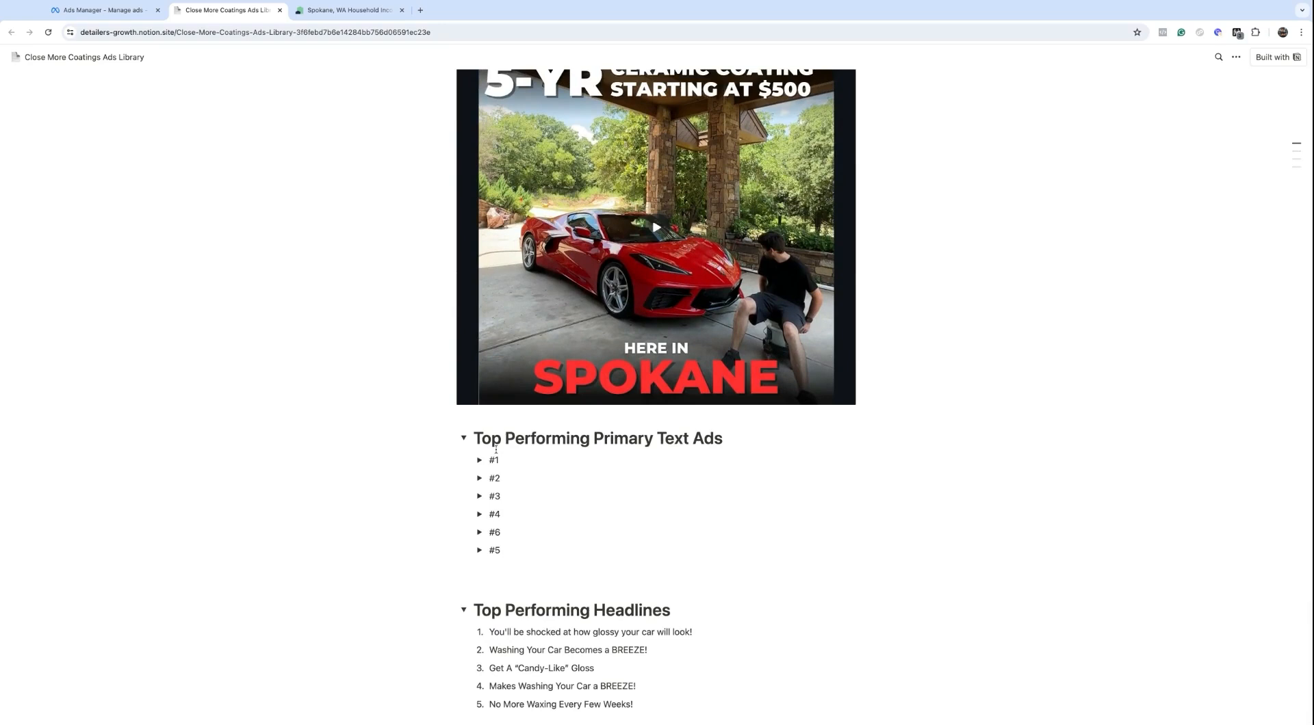
scroll(496, 449, "up", 1)
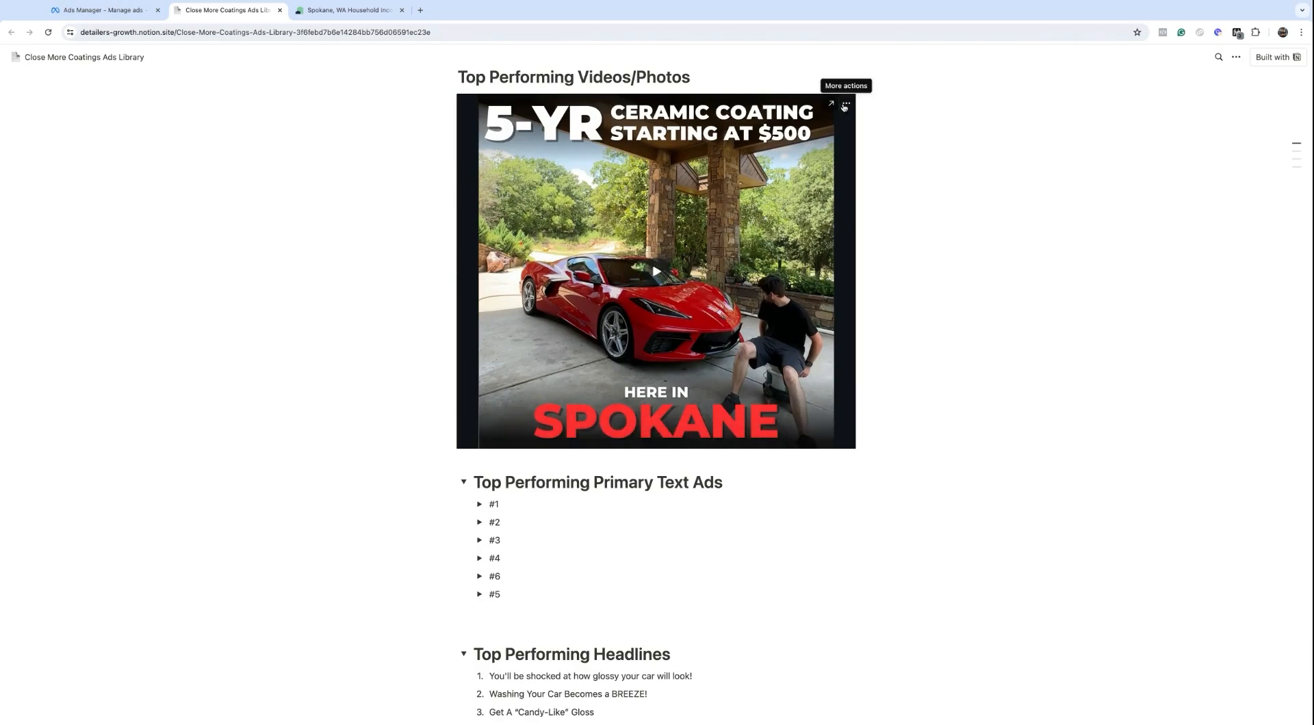
left_click(846, 105)
left_click(830, 106)
Step: Open the CMC: Top Performing FB/IG Video Examples design in Canva
left_click(831, 106)
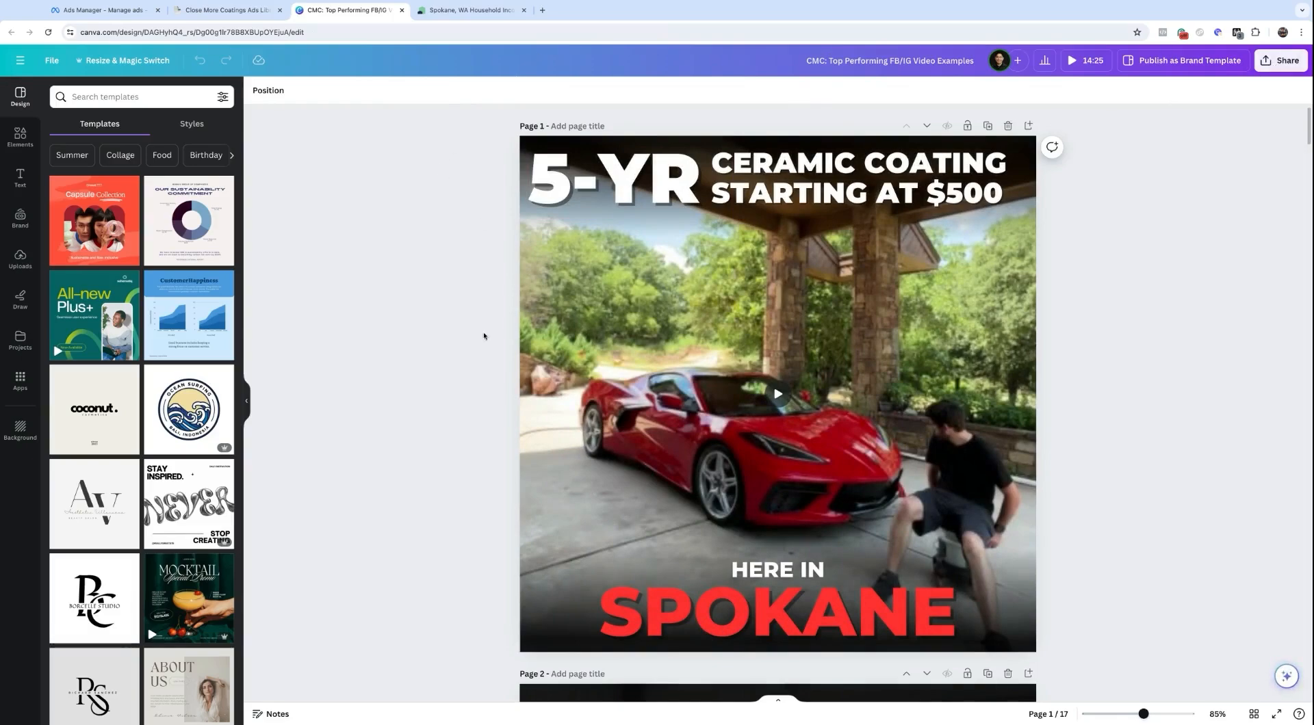
scroll(659, 374, "down", 20)
scroll(659, 374, "down", 3)
scroll(778, 403, "up", 20)
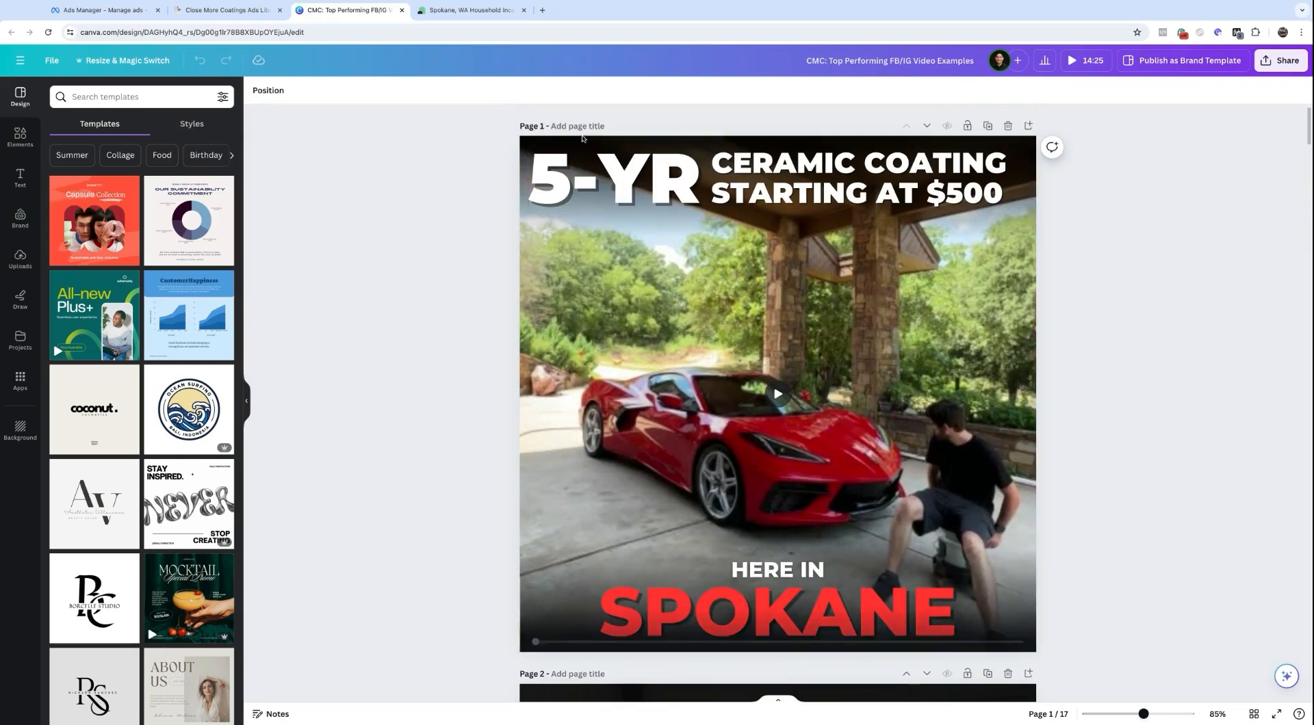
Step: Change the first page's price from 500 to 1,200
left_click(559, 166)
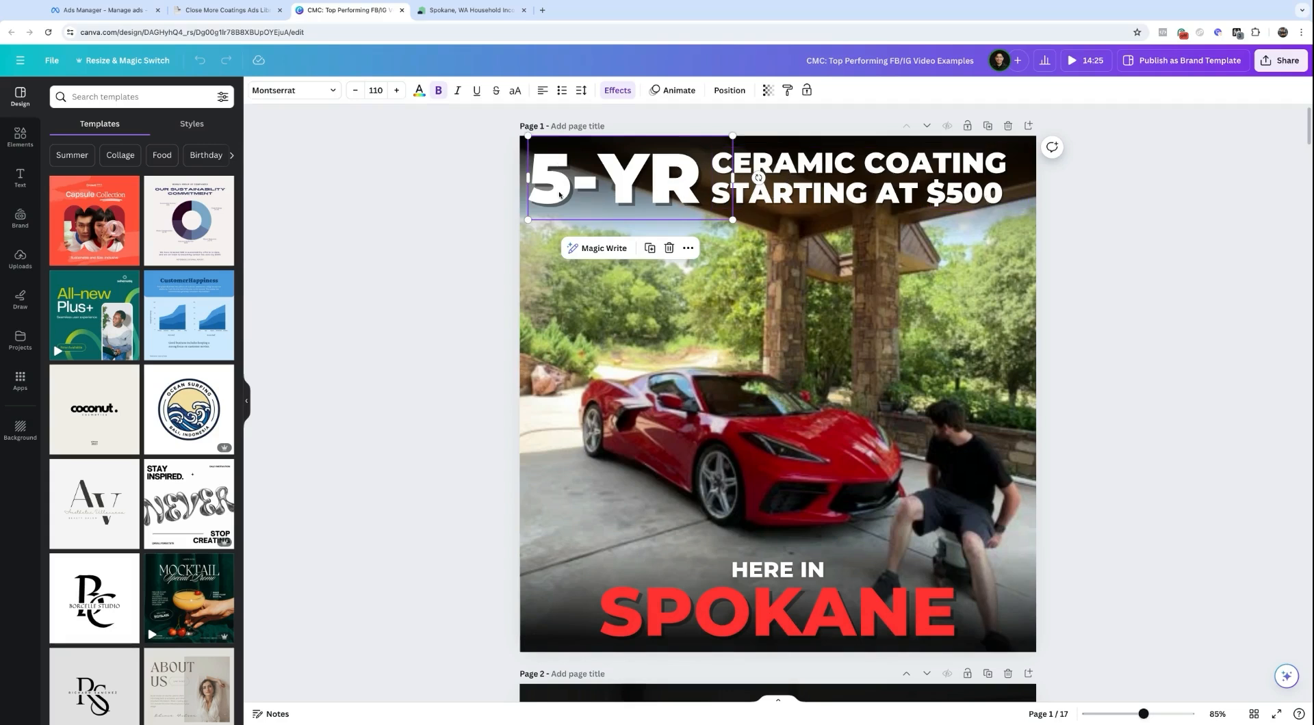
left_click(470, 197)
left_click(990, 197)
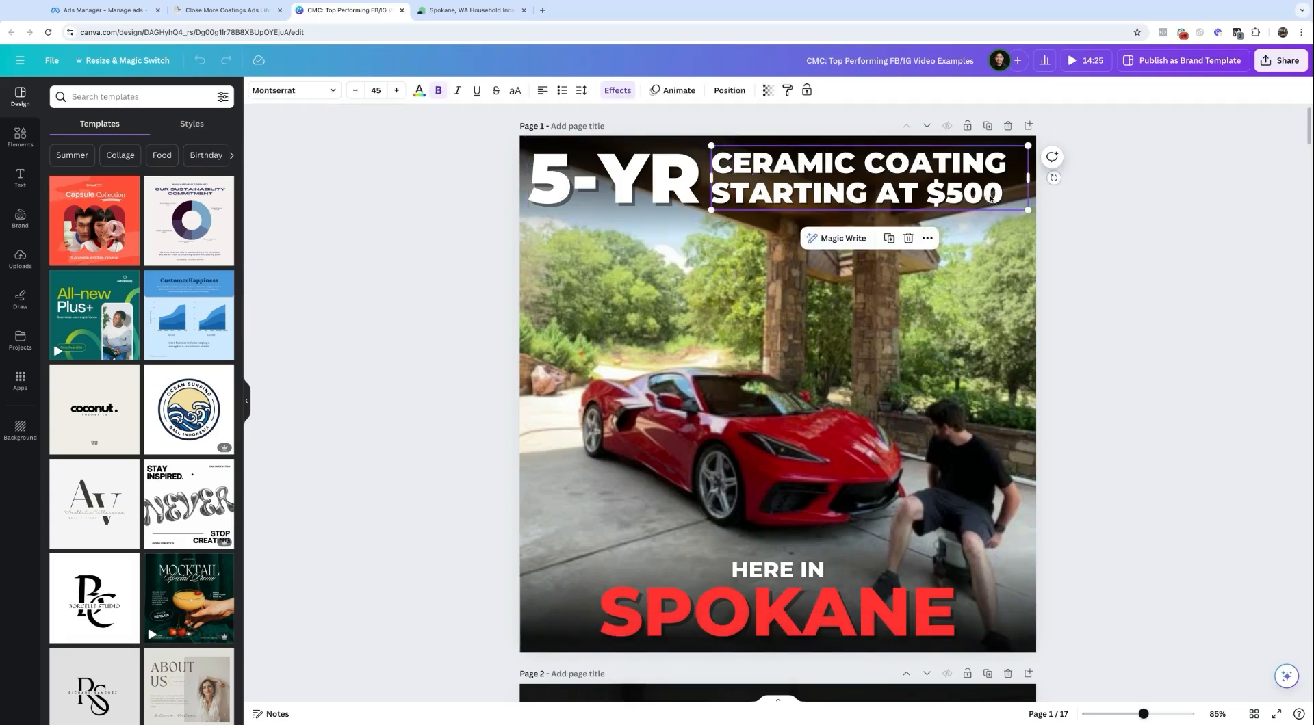
double_click(971, 193)
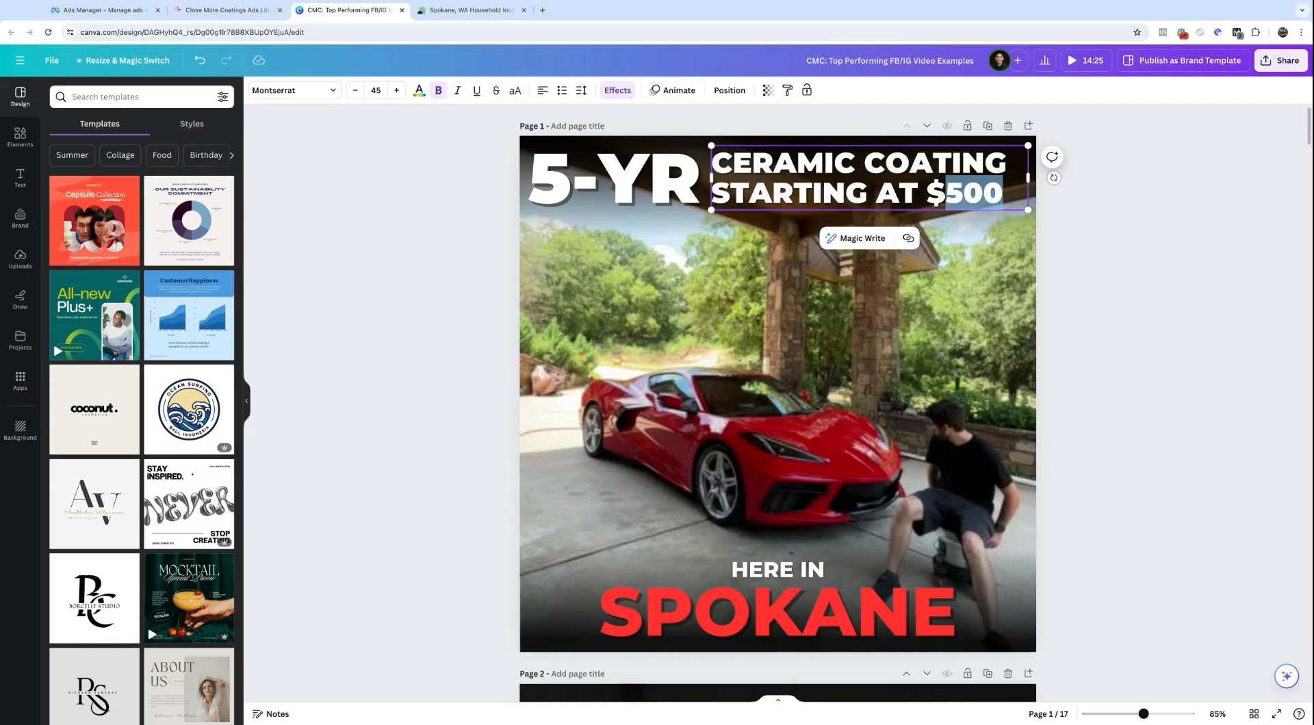
type("1,2")
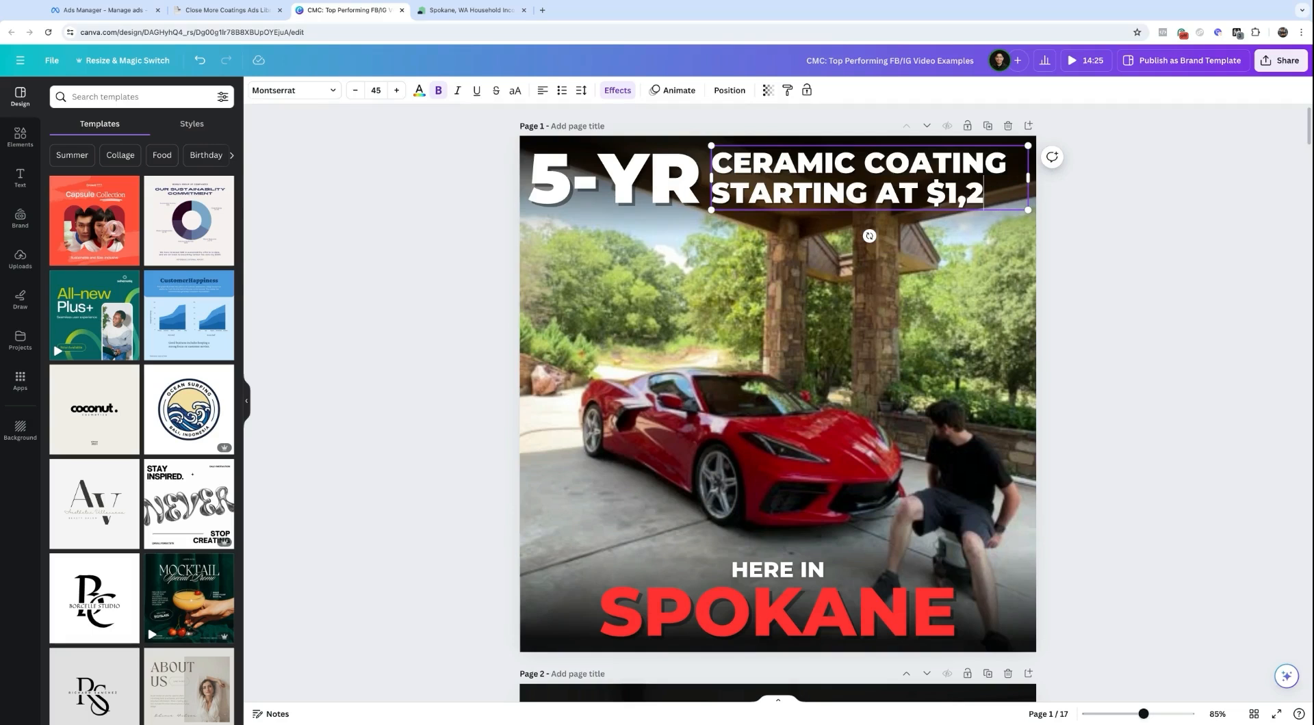
type("00")
scroll(743, 502, "down", 1)
left_click(741, 465)
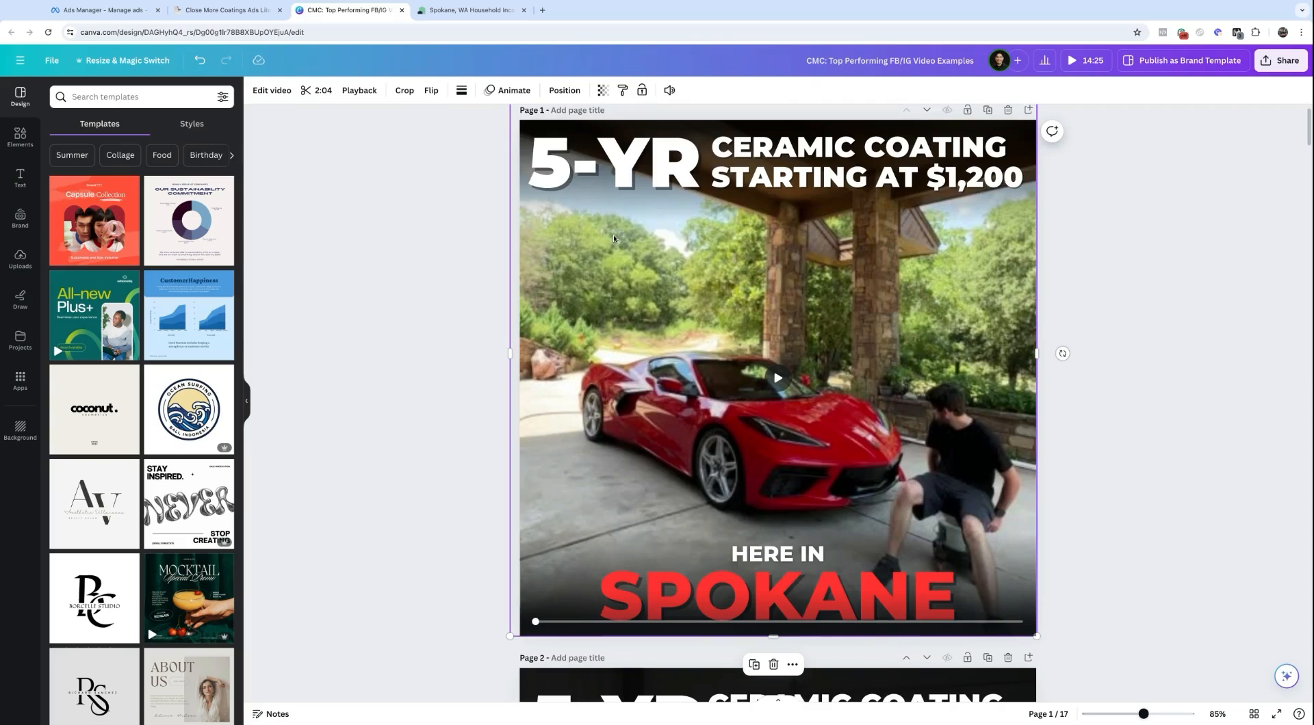
Step: Check the updated $1,200 price and HERE IN SPOKANE text on page 1
left_click(674, 168)
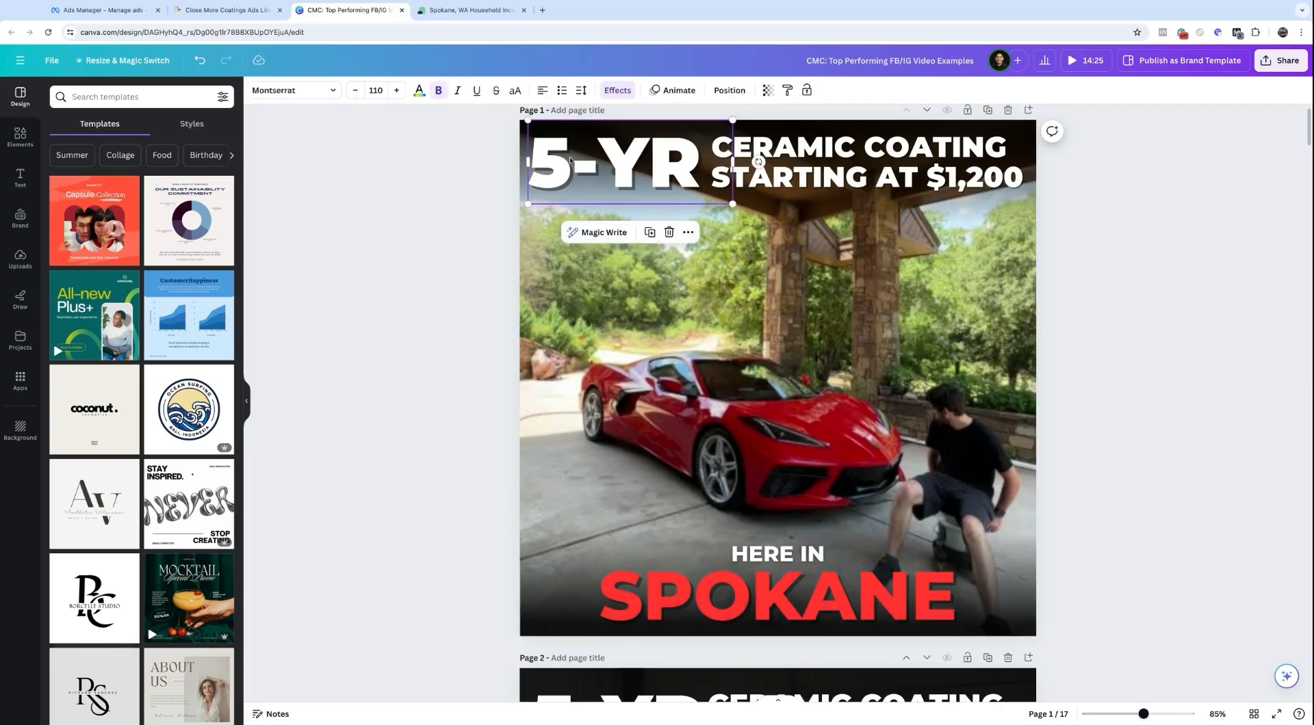
left_click(819, 164)
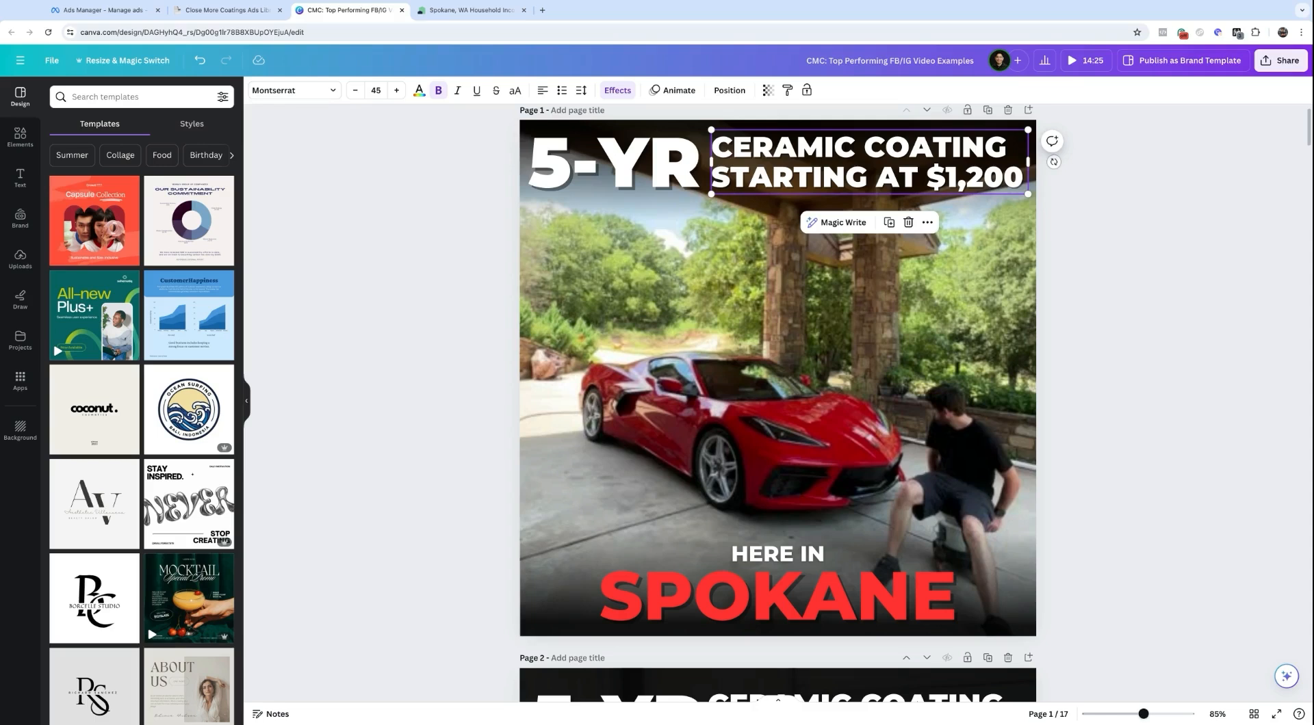
left_click(422, 374)
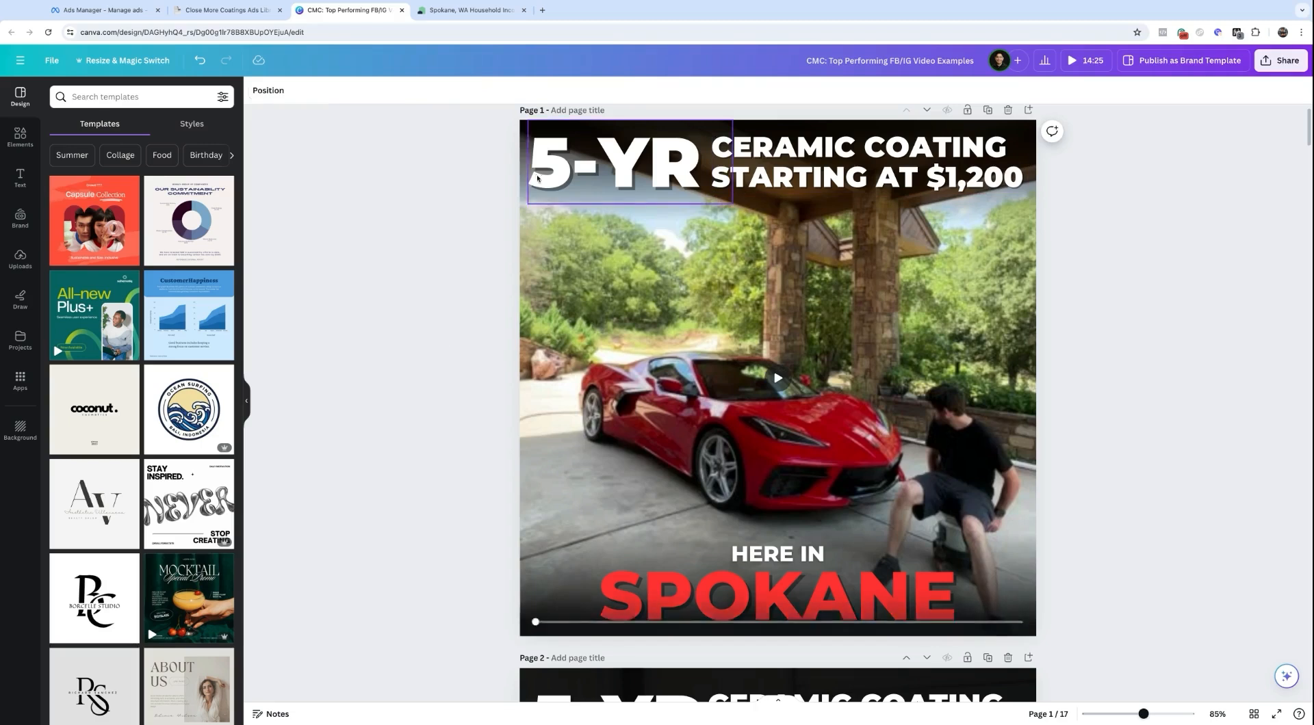
left_click(620, 166)
left_click(756, 162)
left_click(726, 585)
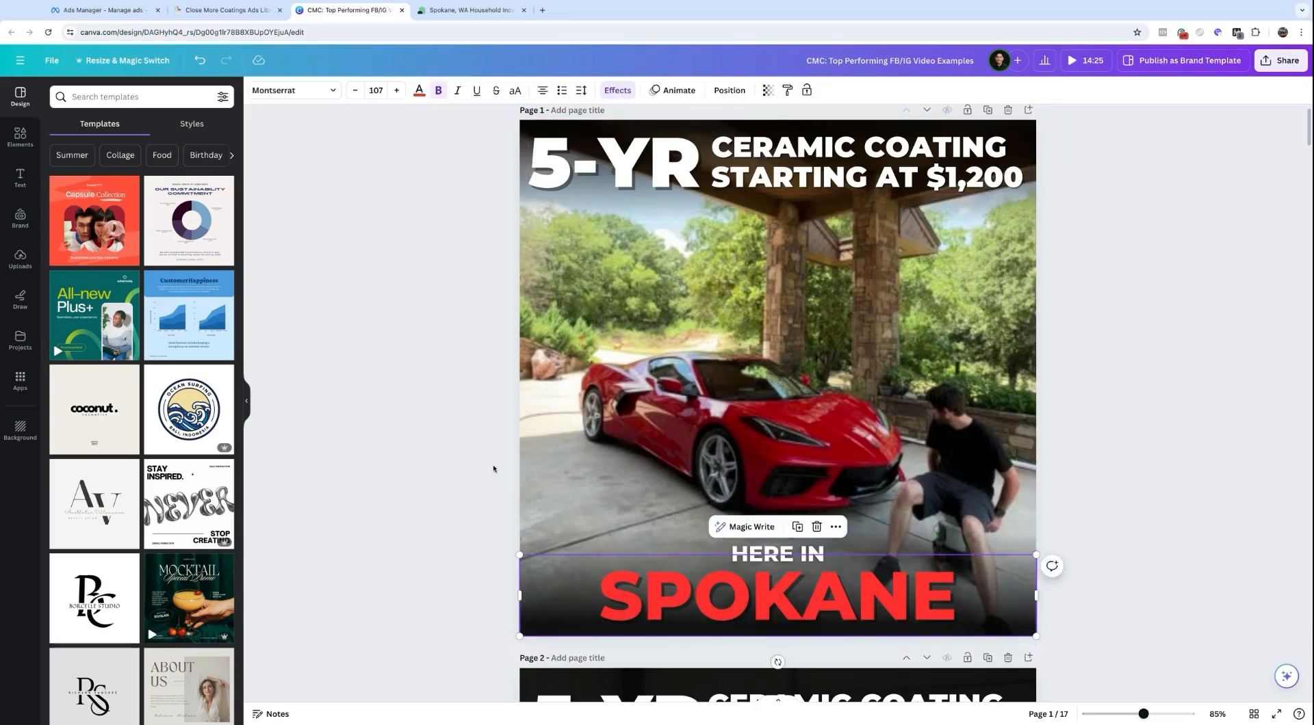
left_click(496, 357)
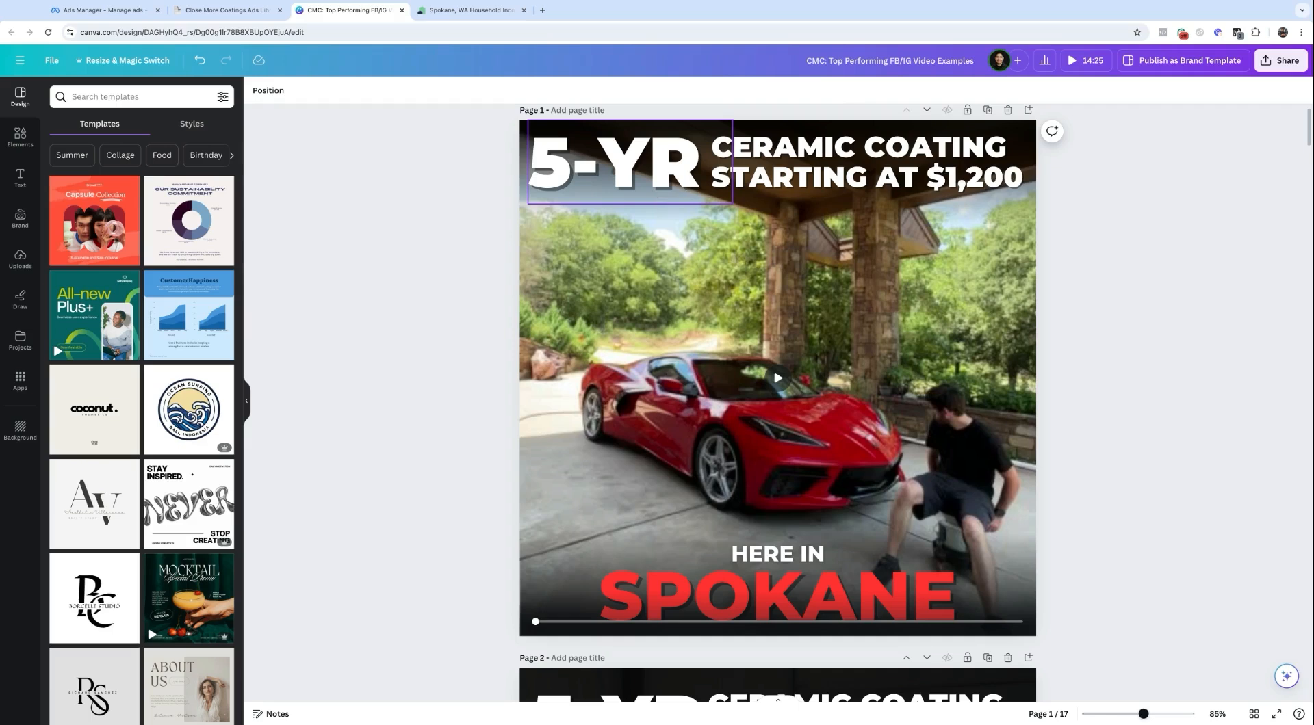
left_click(964, 176)
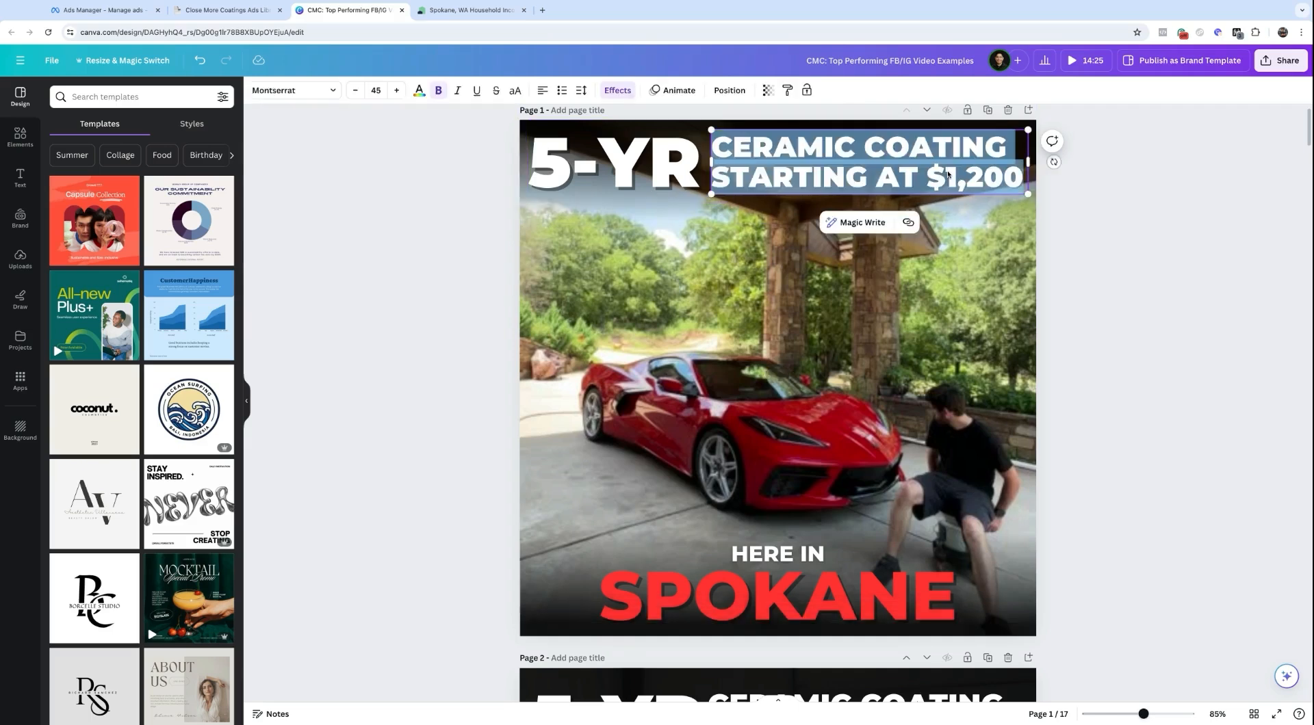
left_click(438, 445)
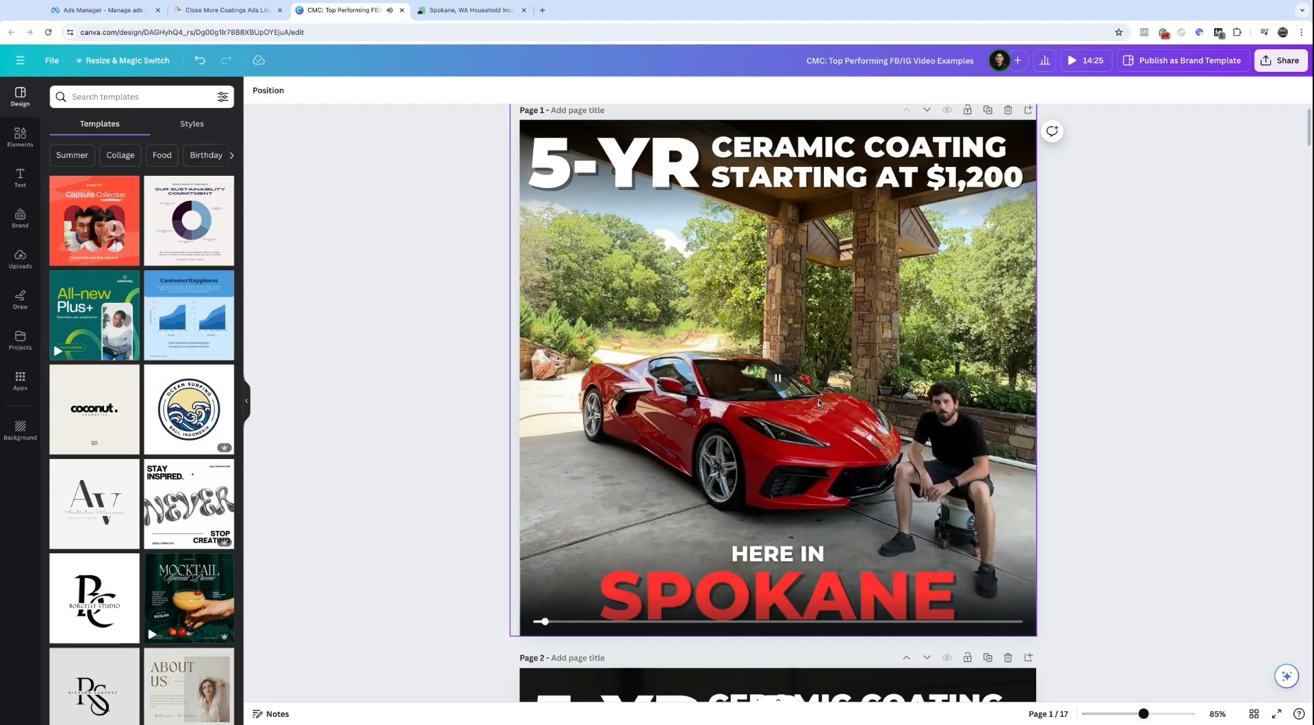
left_click(783, 384)
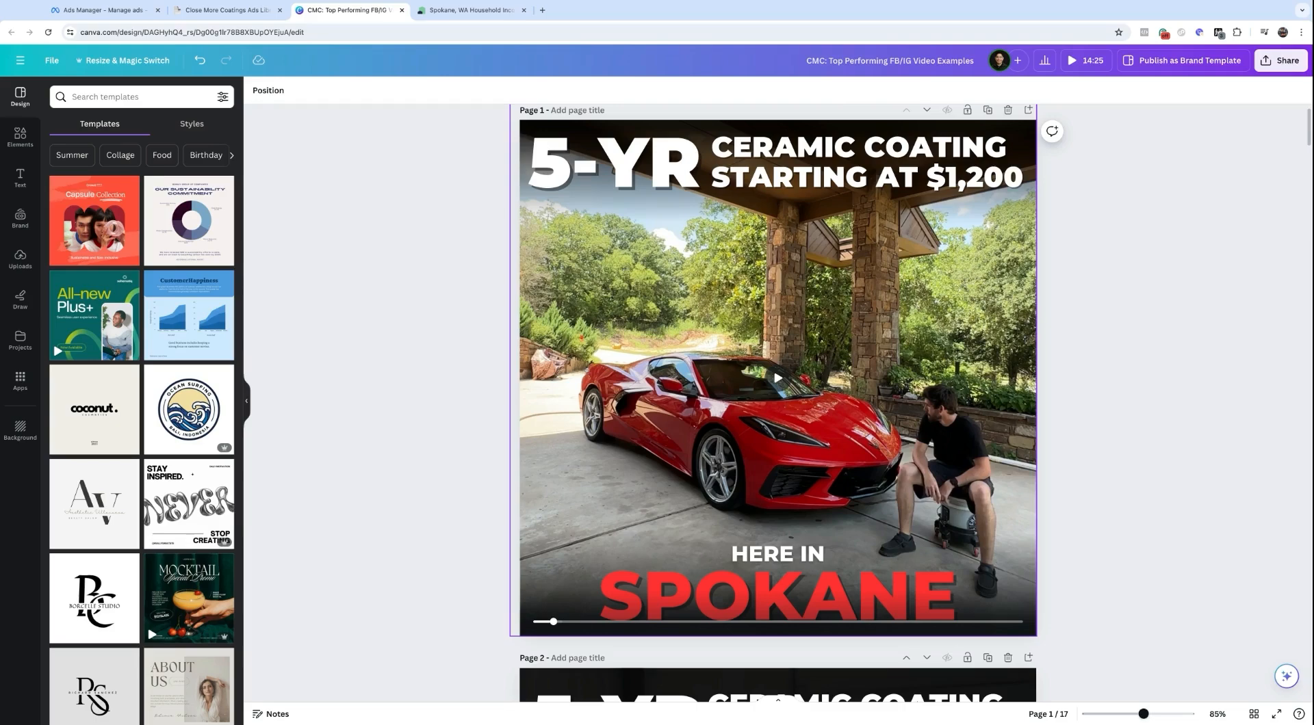
mouse_move(600, 623)
left_mouse_down()
mouse_move(1018, 622)
mouse_move(598, 622)
left_mouse_up()
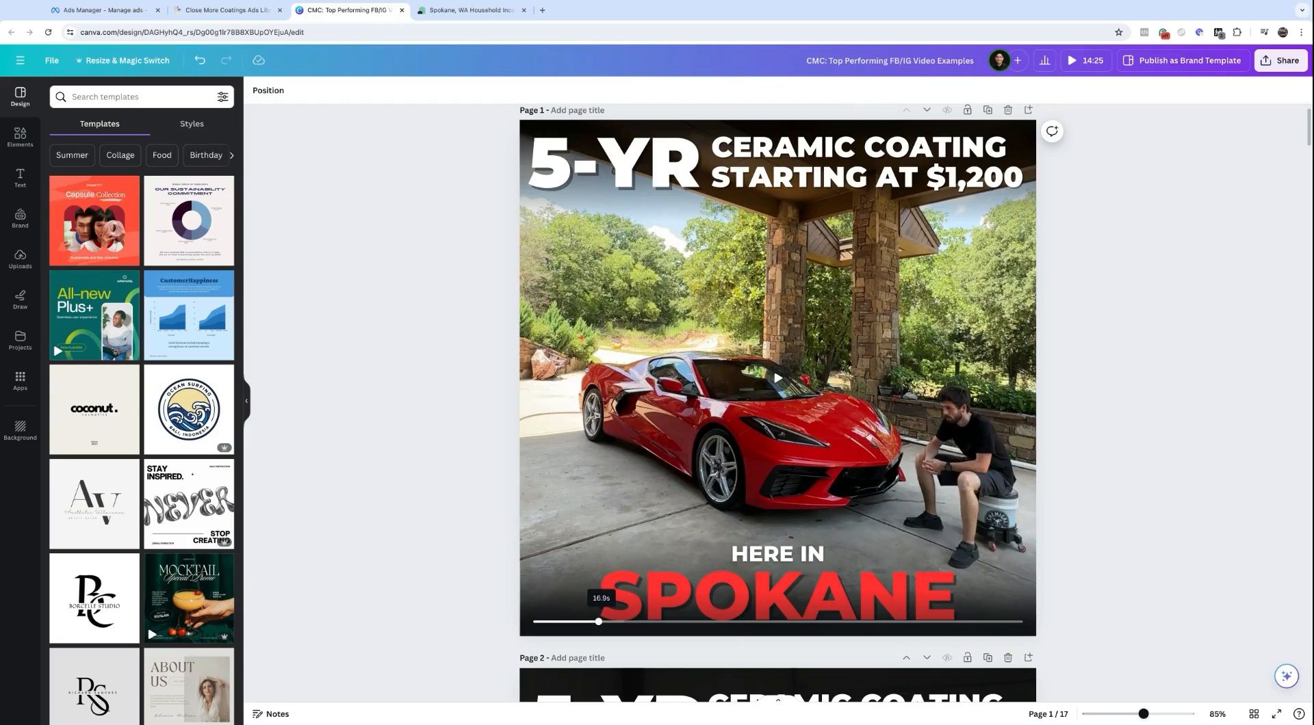
left_click_drag(698, 621, 762, 620)
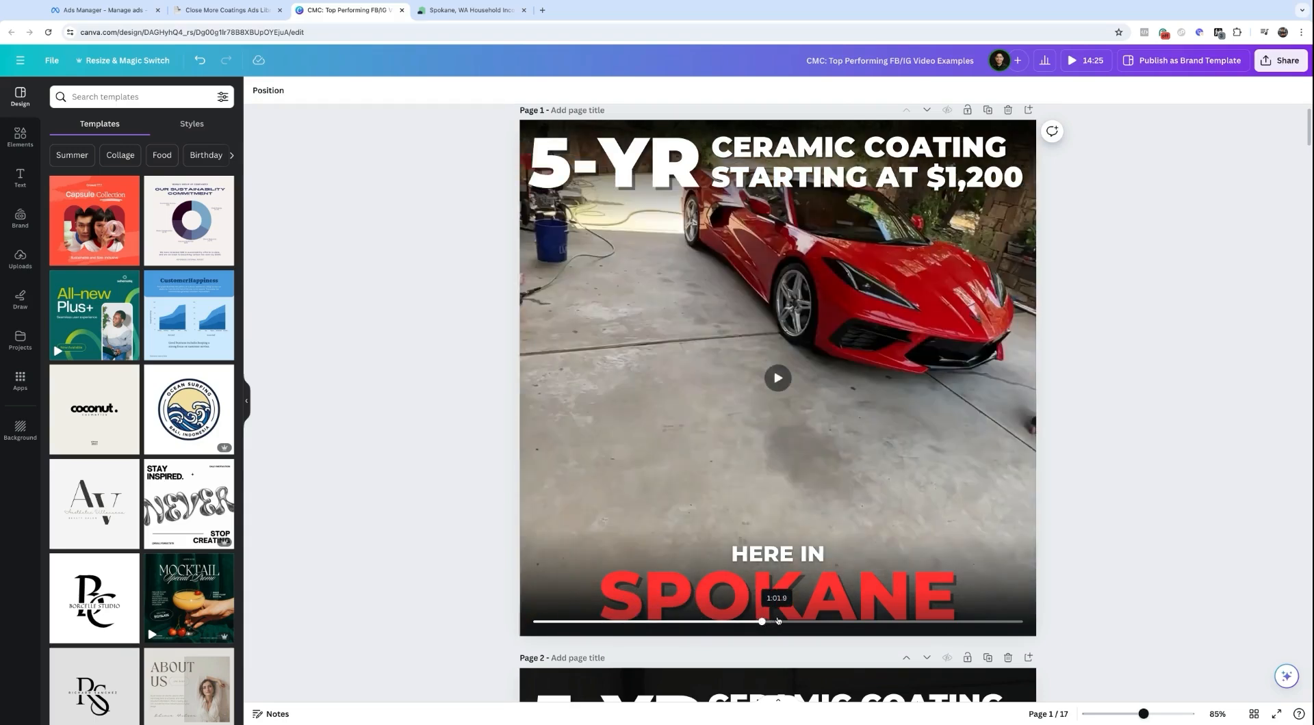
left_click(555, 621)
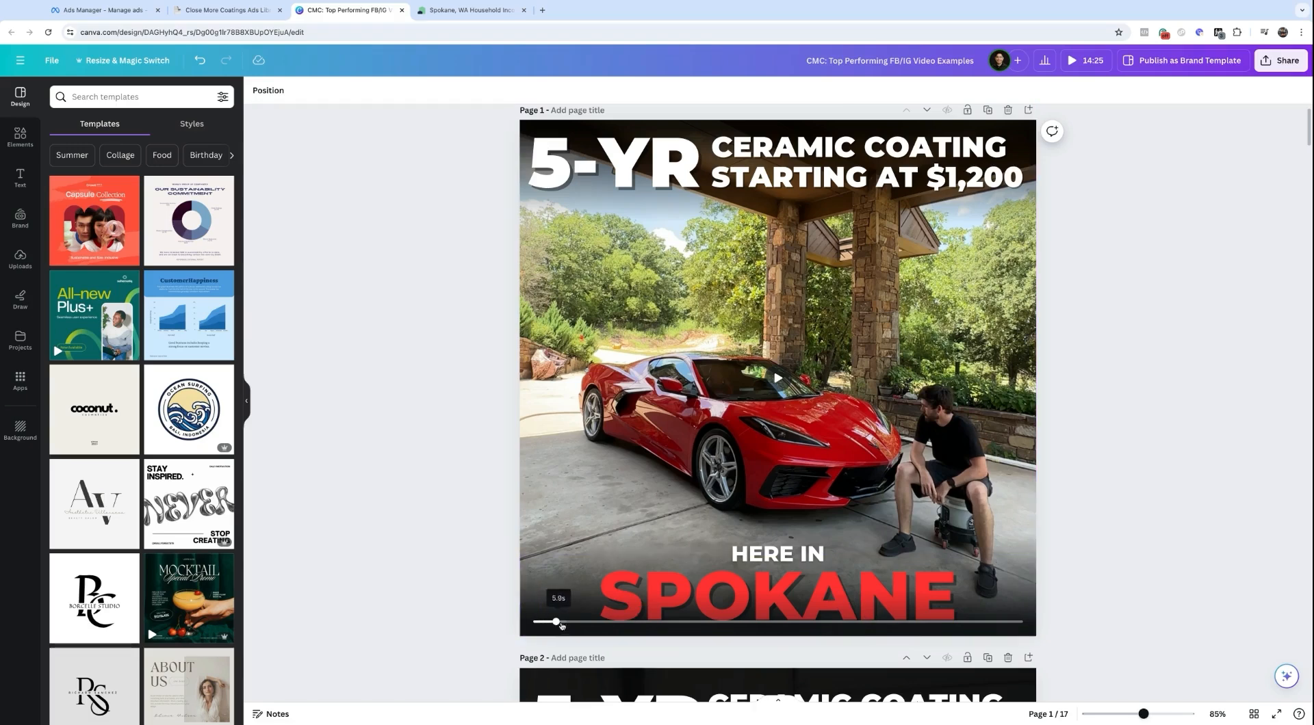
left_click(586, 622)
left_click_drag(693, 622, 871, 622)
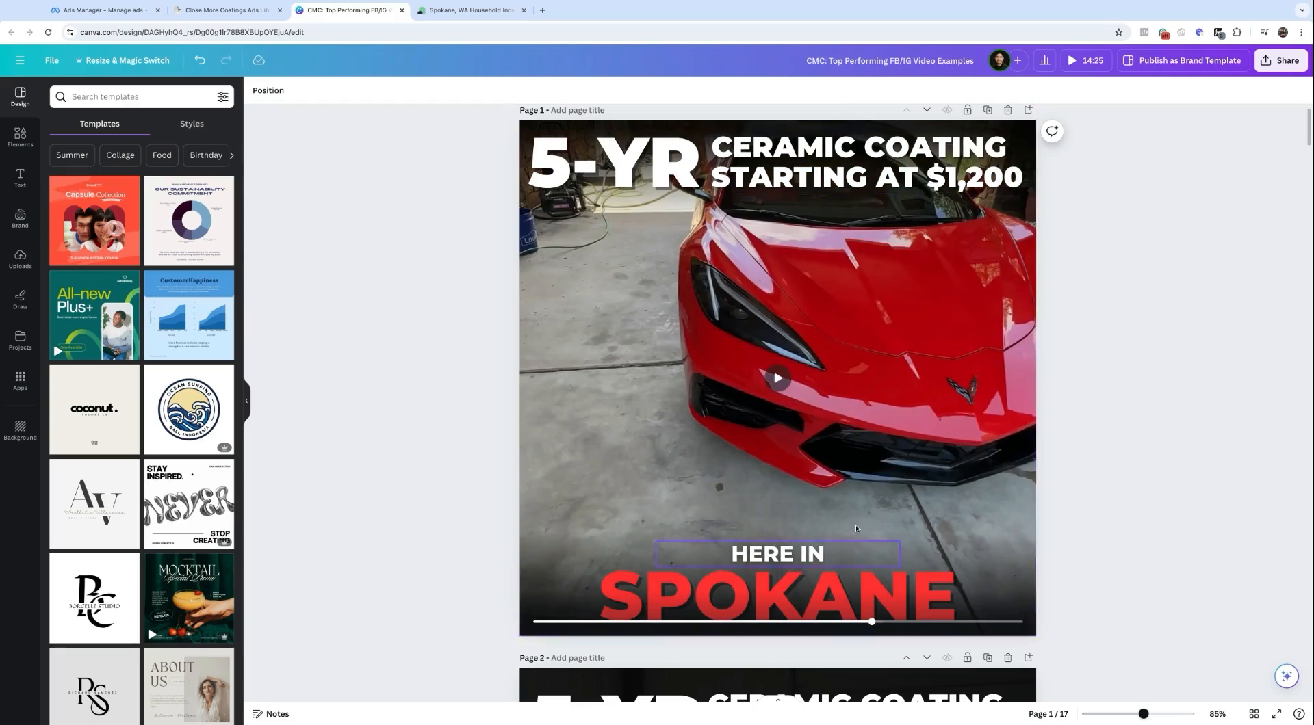
Step: Play the page 1 Spokane video
scroll(847, 425, "down", 1)
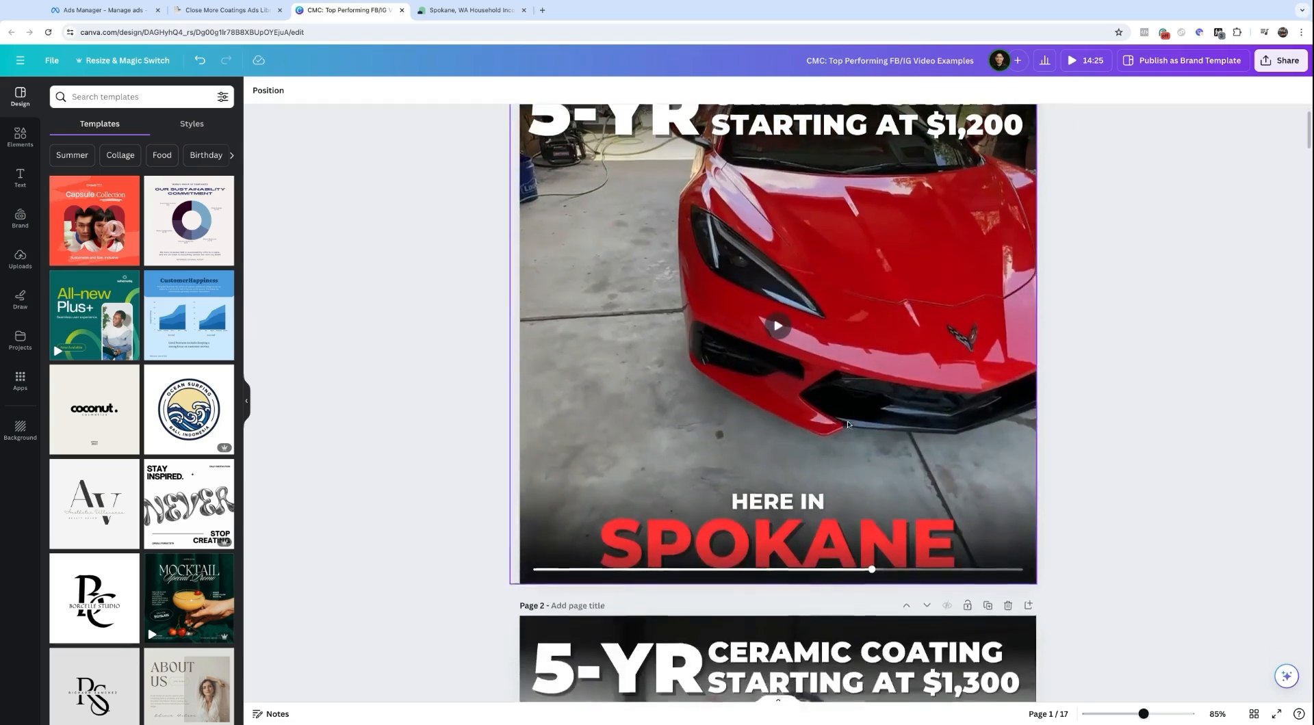
left_click(785, 335)
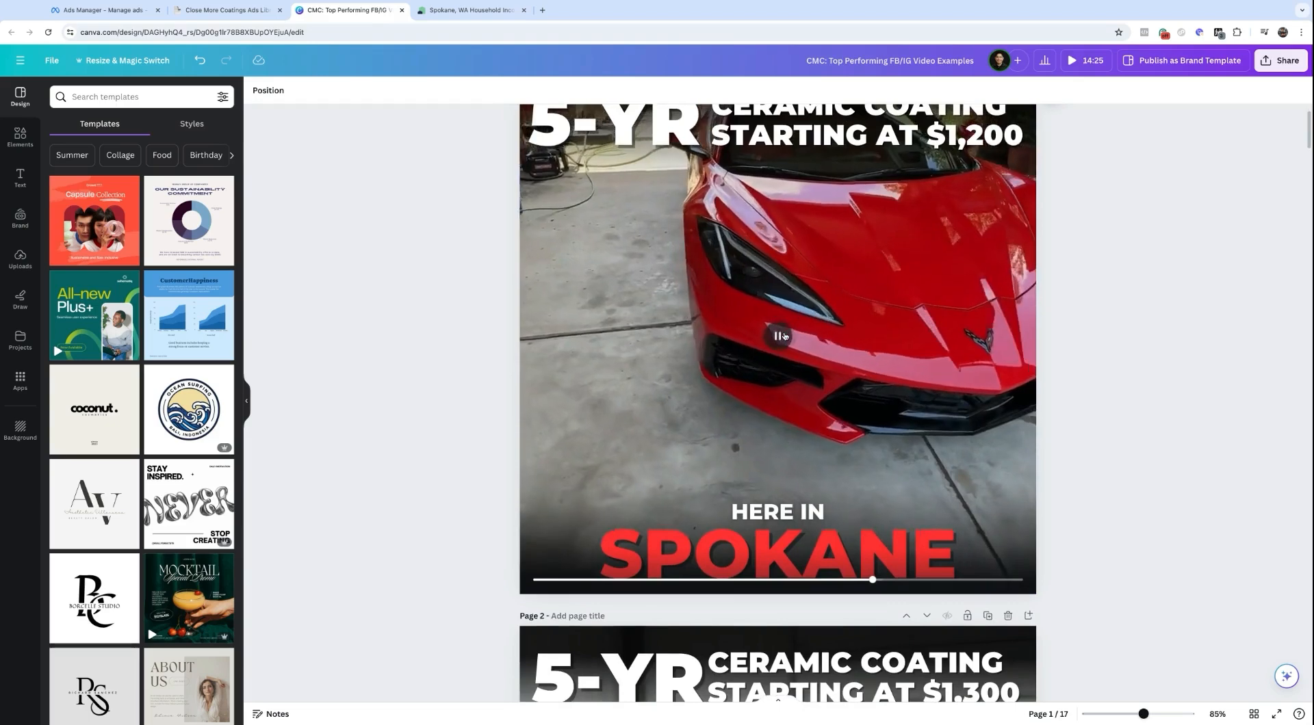
scroll(785, 336, "up", 1)
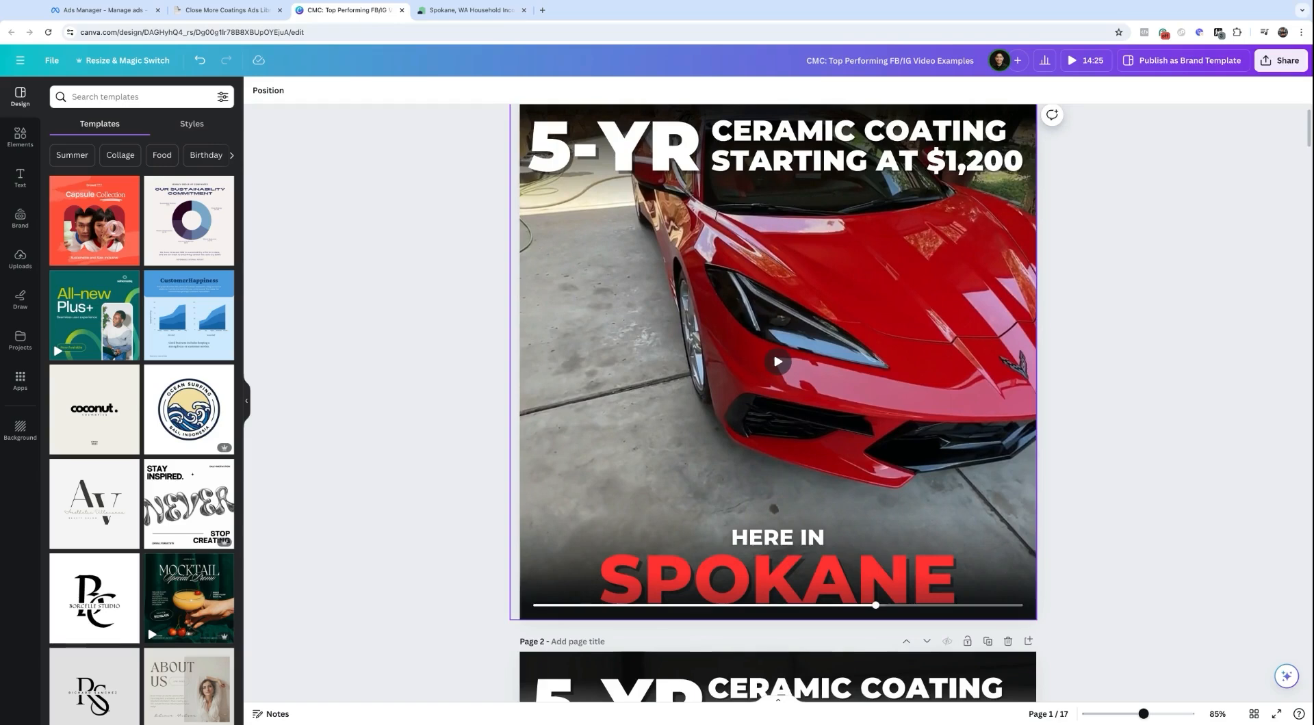
Step: Preview page 2's West Michigan $1,300 video, then pause it
scroll(658, 383, "down", 10)
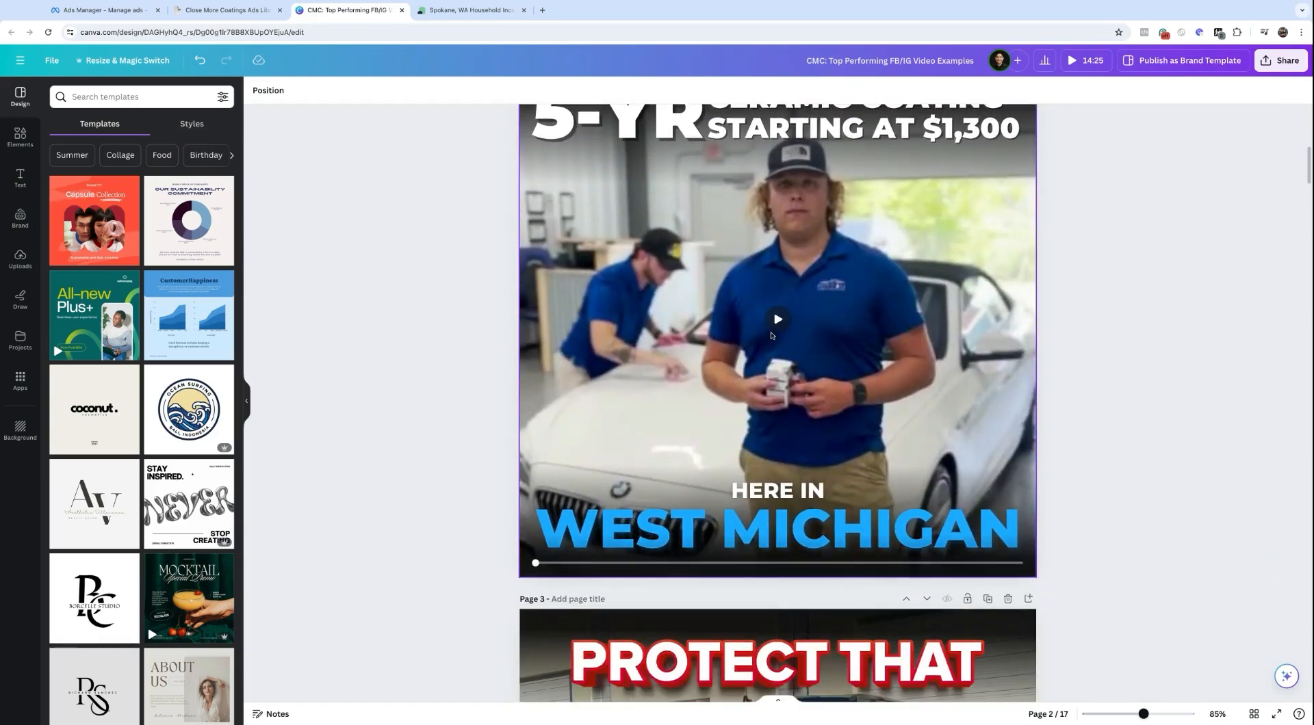
left_click(778, 321)
left_click(777, 358)
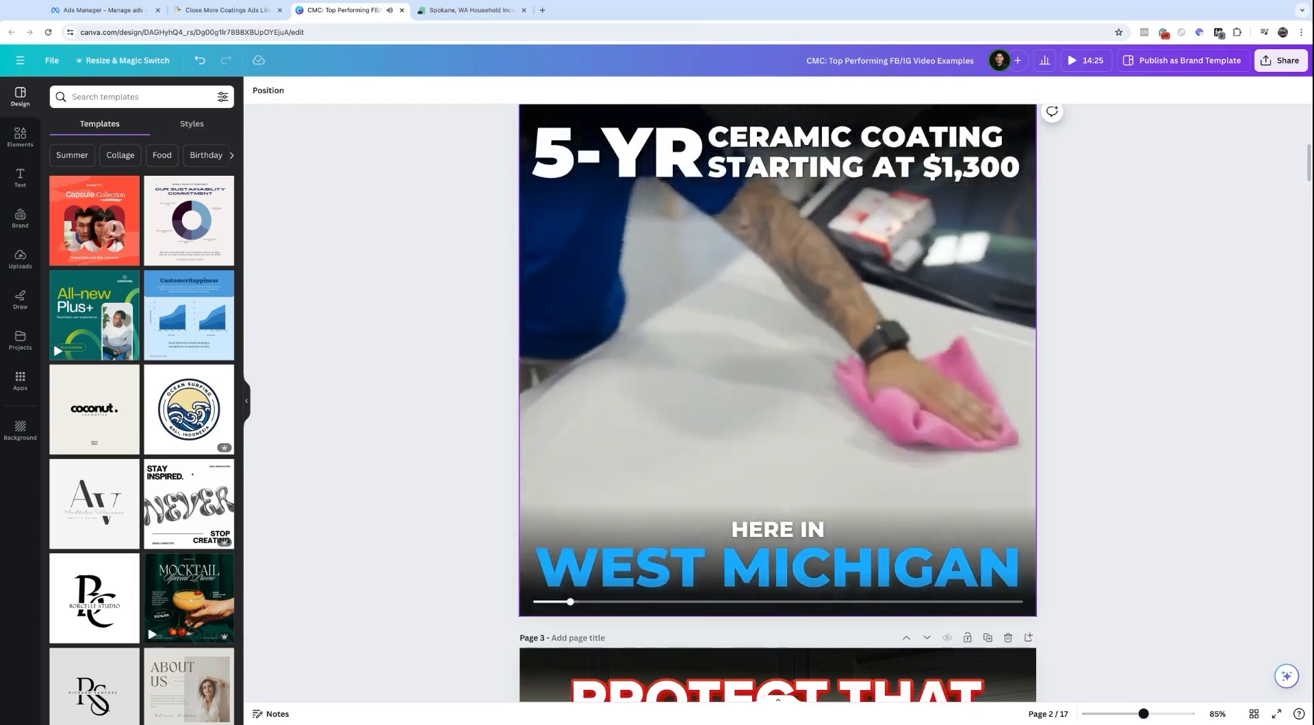
left_click(778, 358)
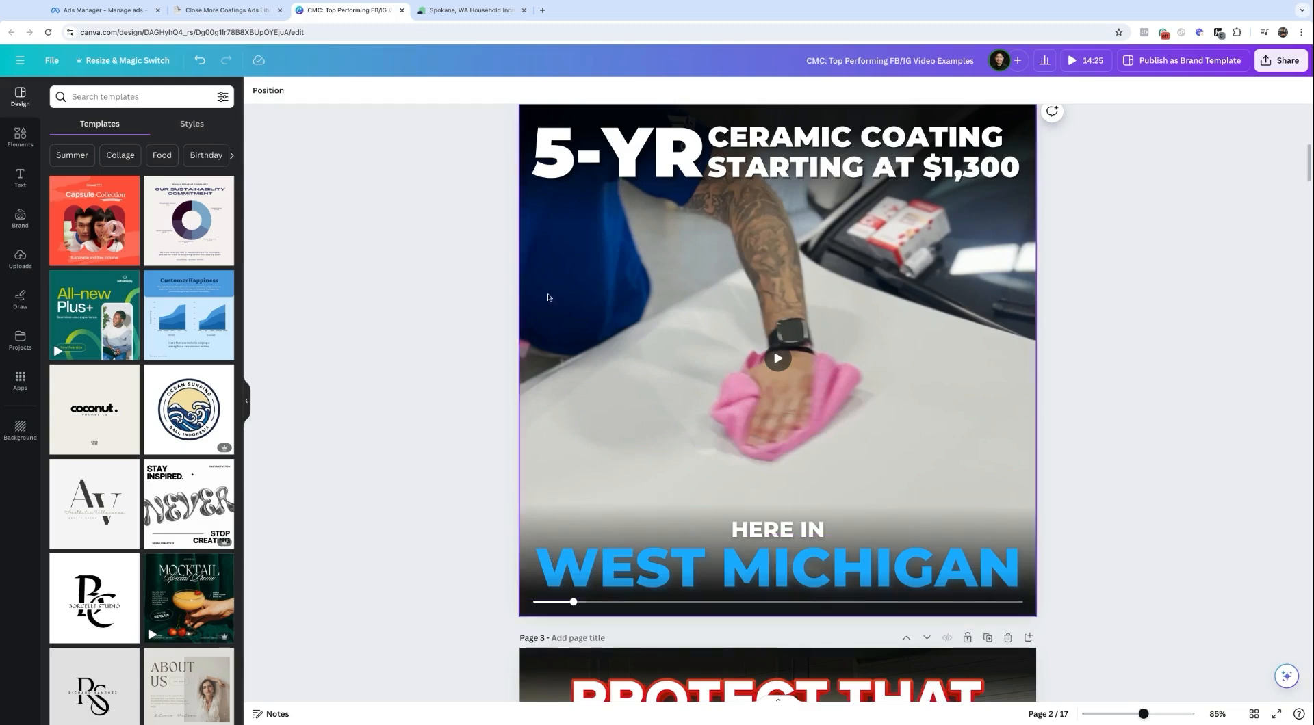
scroll(730, 442, "down", 6)
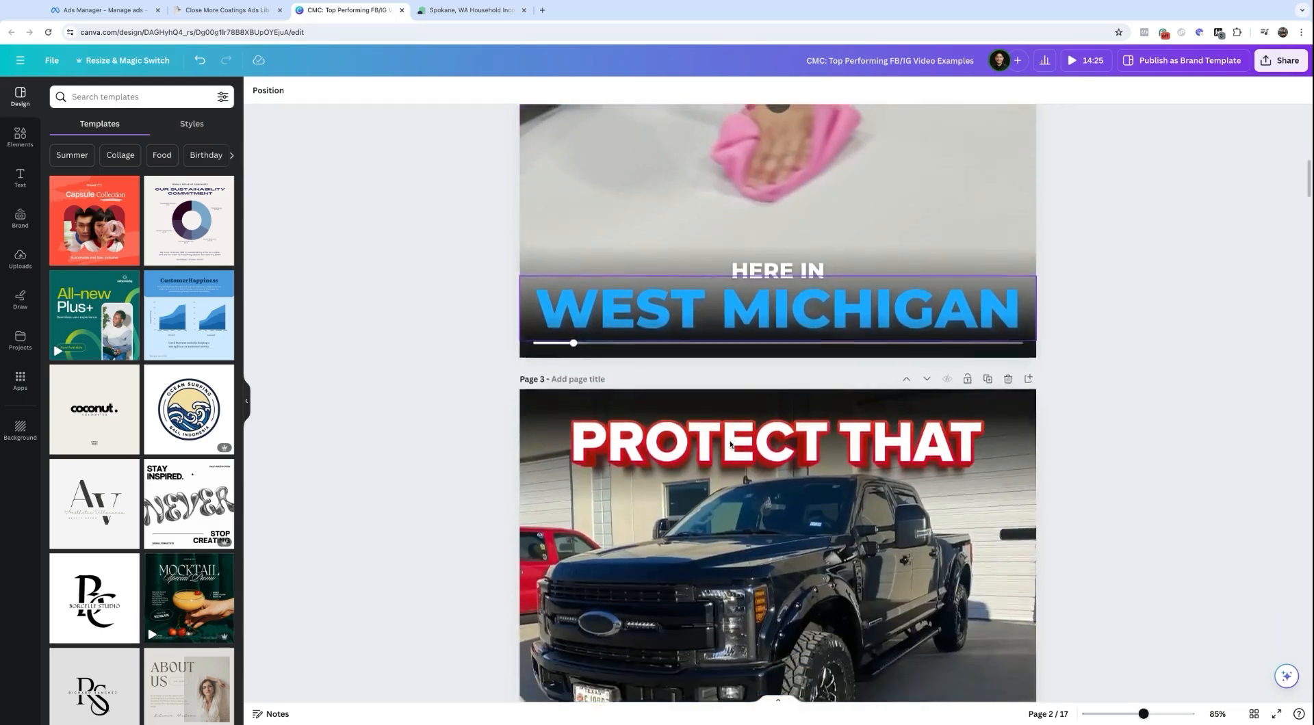
Step: Inspect page 3's truck image and THAT headline, then scroll to page 4
left_click(718, 465)
scroll(715, 472, "down", 2)
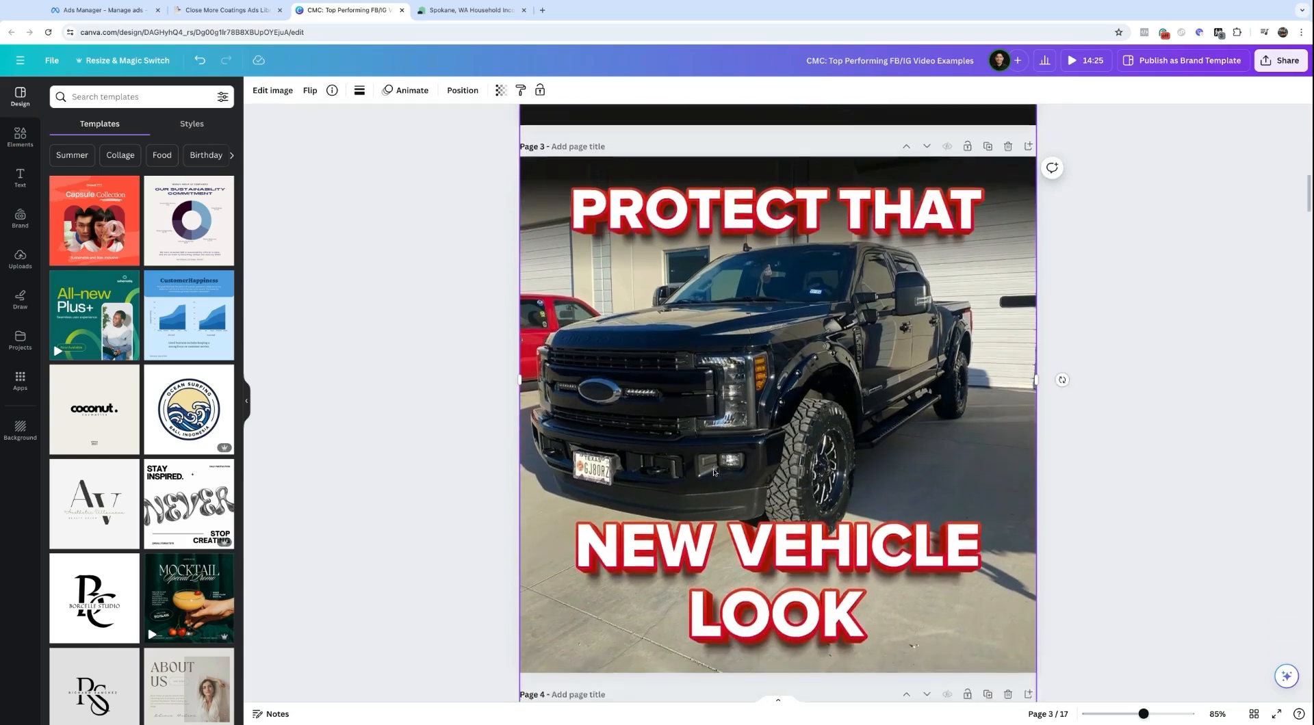
left_click(910, 209)
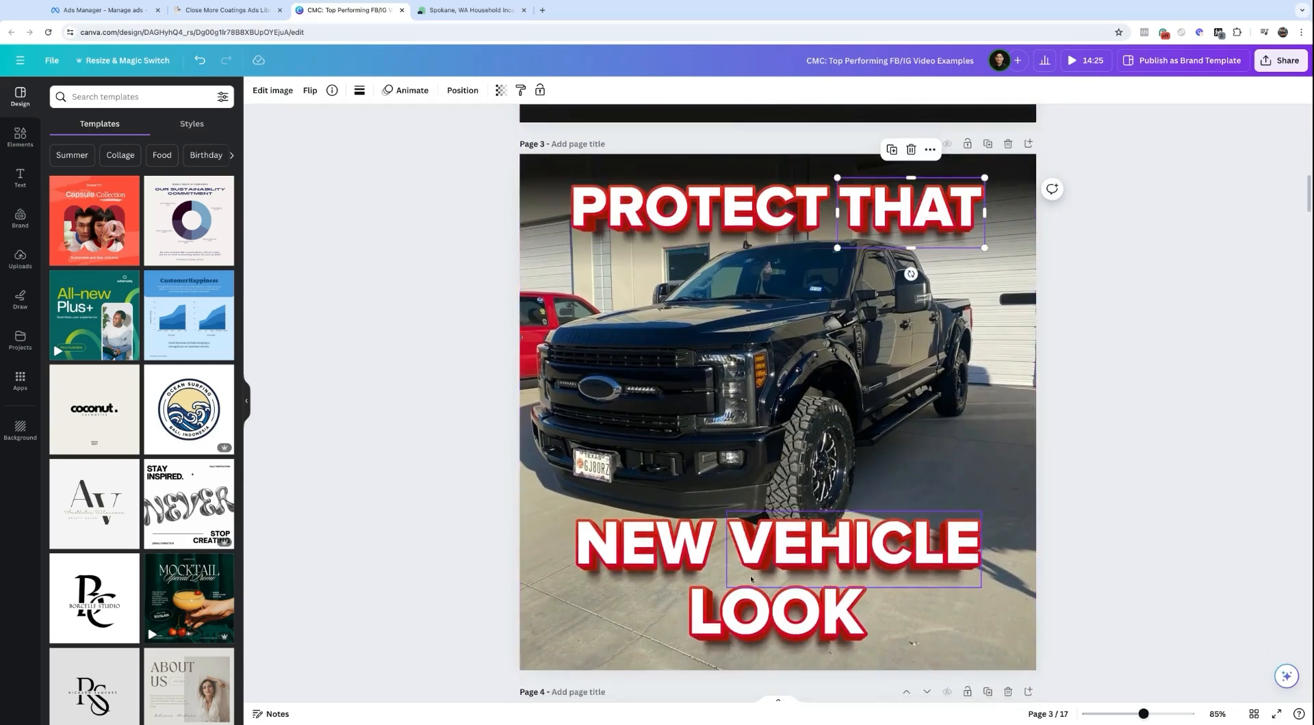
left_click(451, 458)
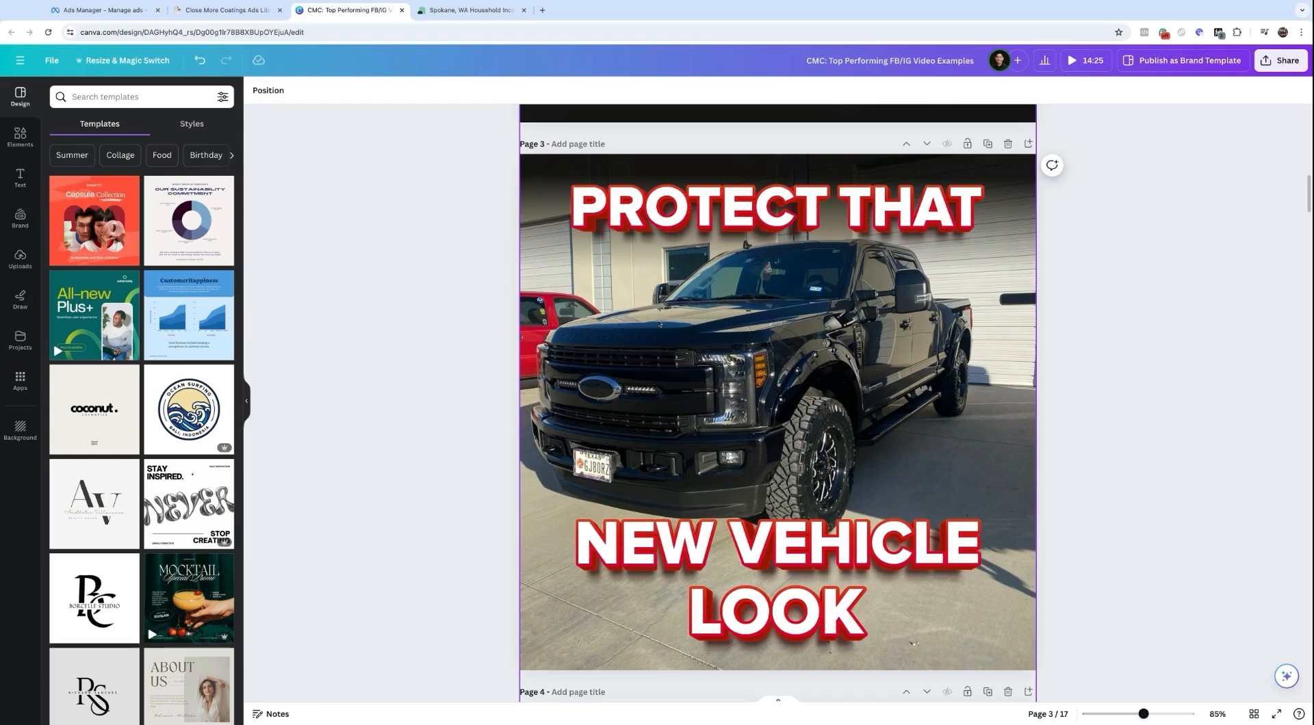
scroll(666, 335, "down", 8)
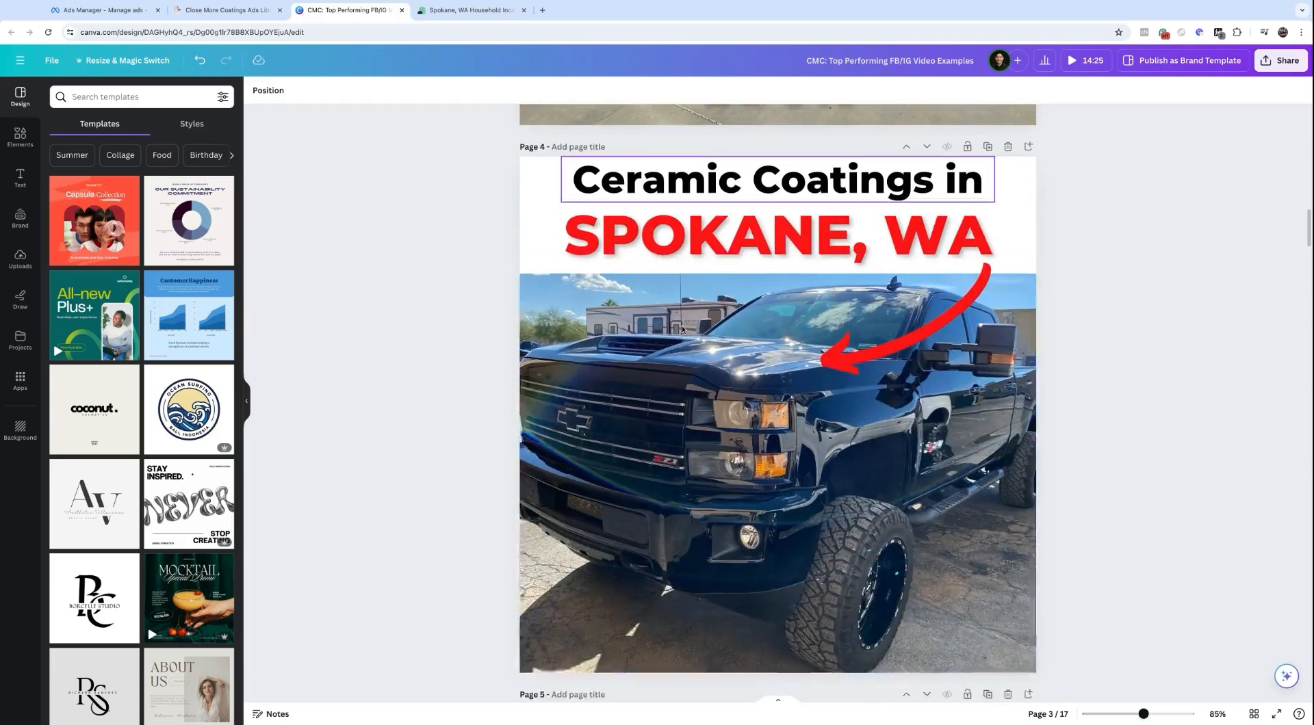
scroll(753, 365, "down", 1)
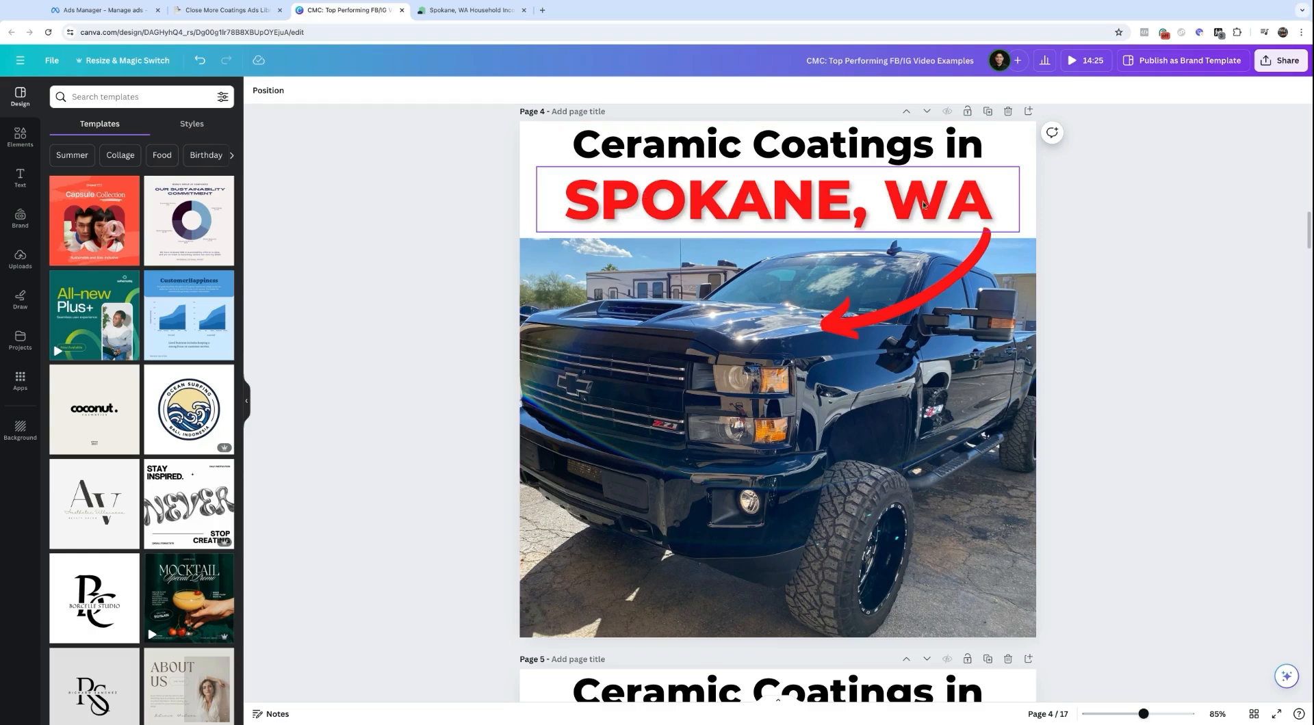
Step: Select the SPOKANE, WA heading and truck photo on page 4
left_click(618, 207)
left_click(618, 207)
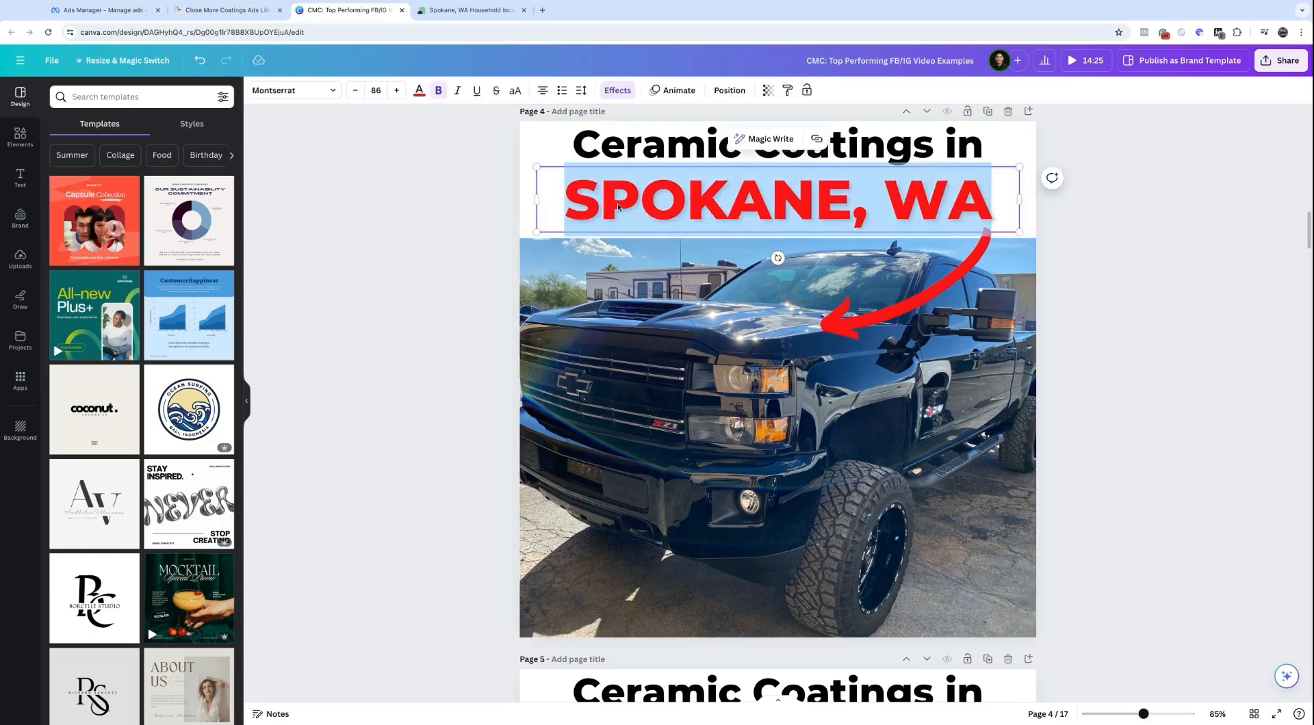
left_click(631, 333)
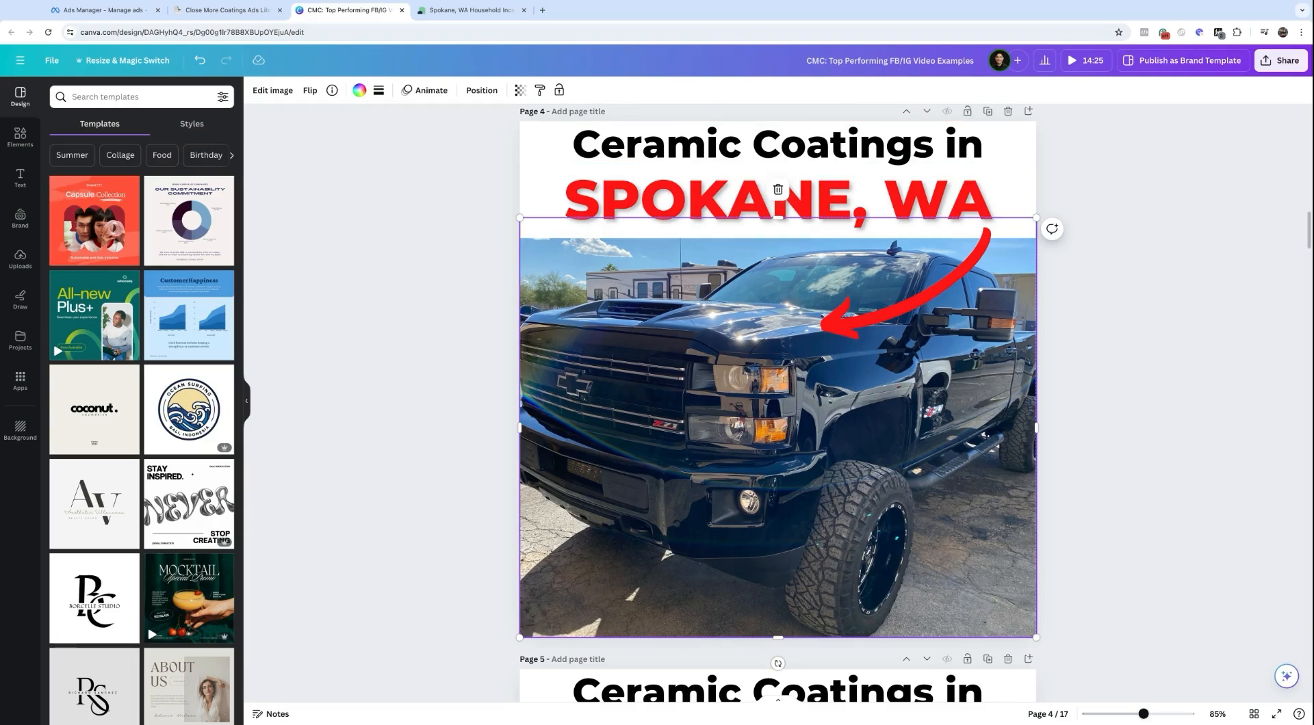
scroll(778, 403, "down", 7)
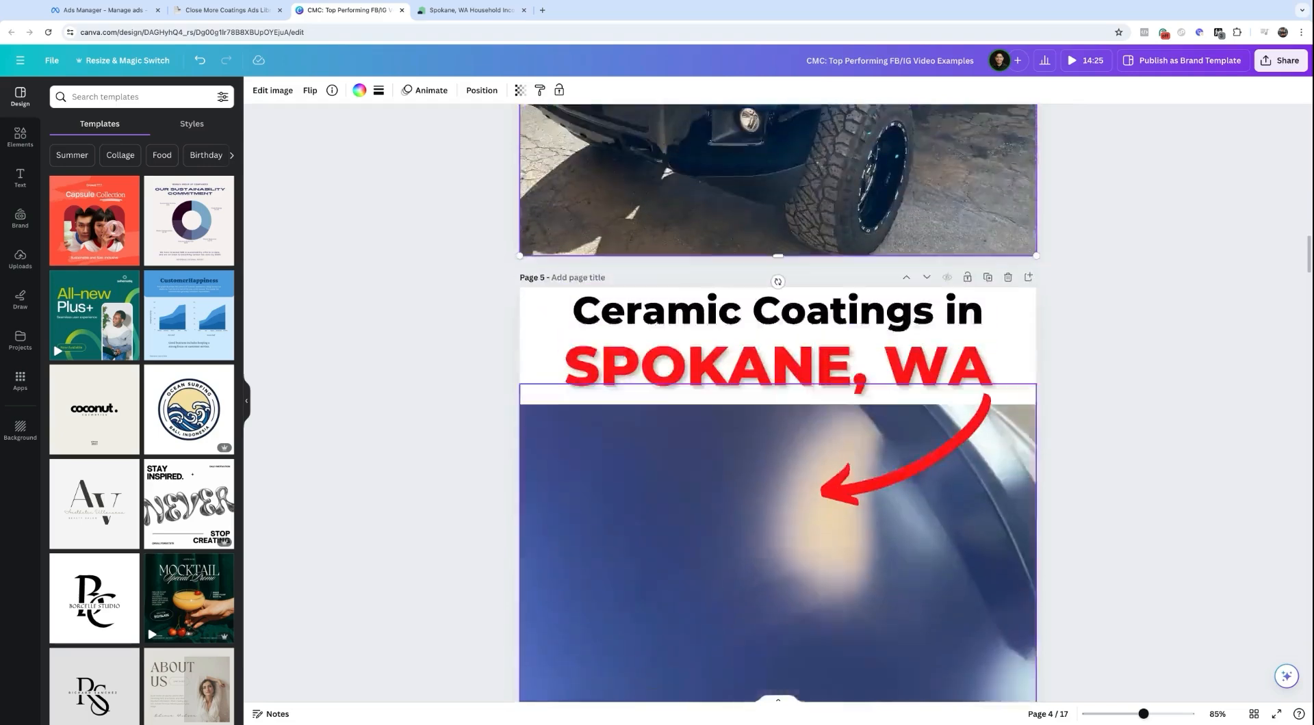
Step: Play the page 5 blue Tesla video, leave its crop unchanged, then pause it
left_click(773, 471)
left_click(773, 469)
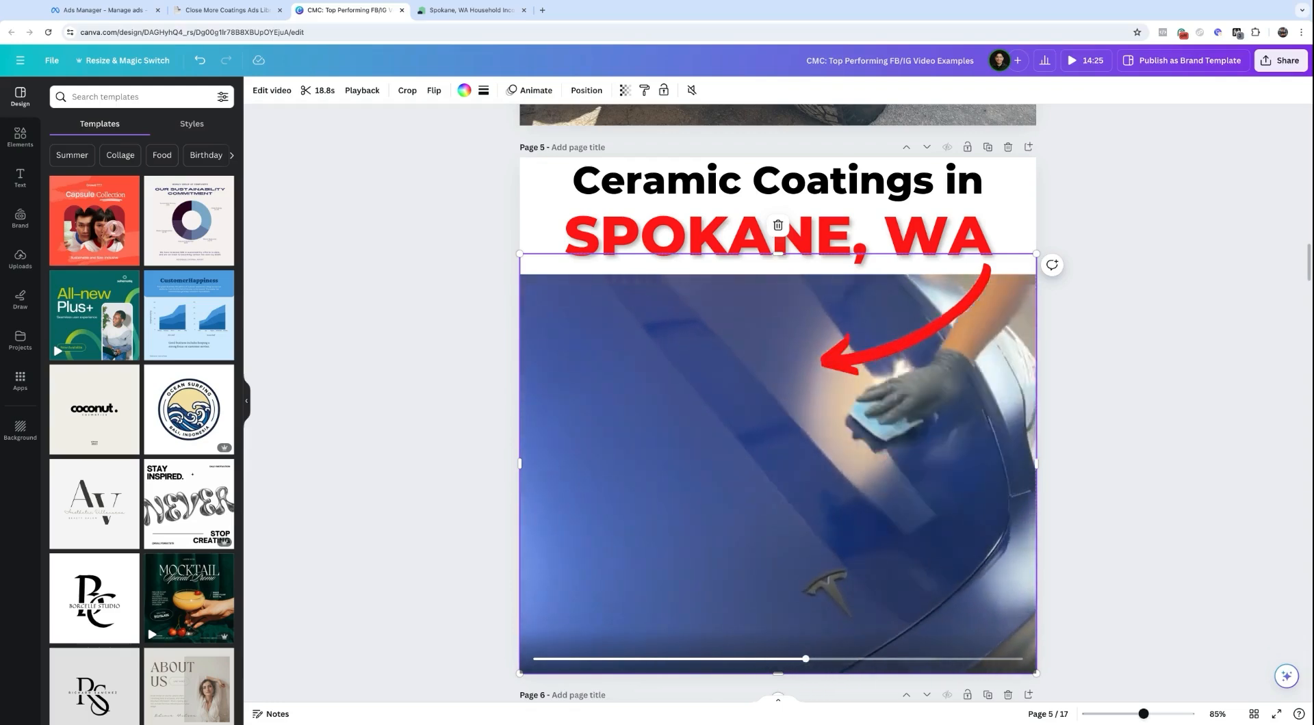
double_click(765, 416)
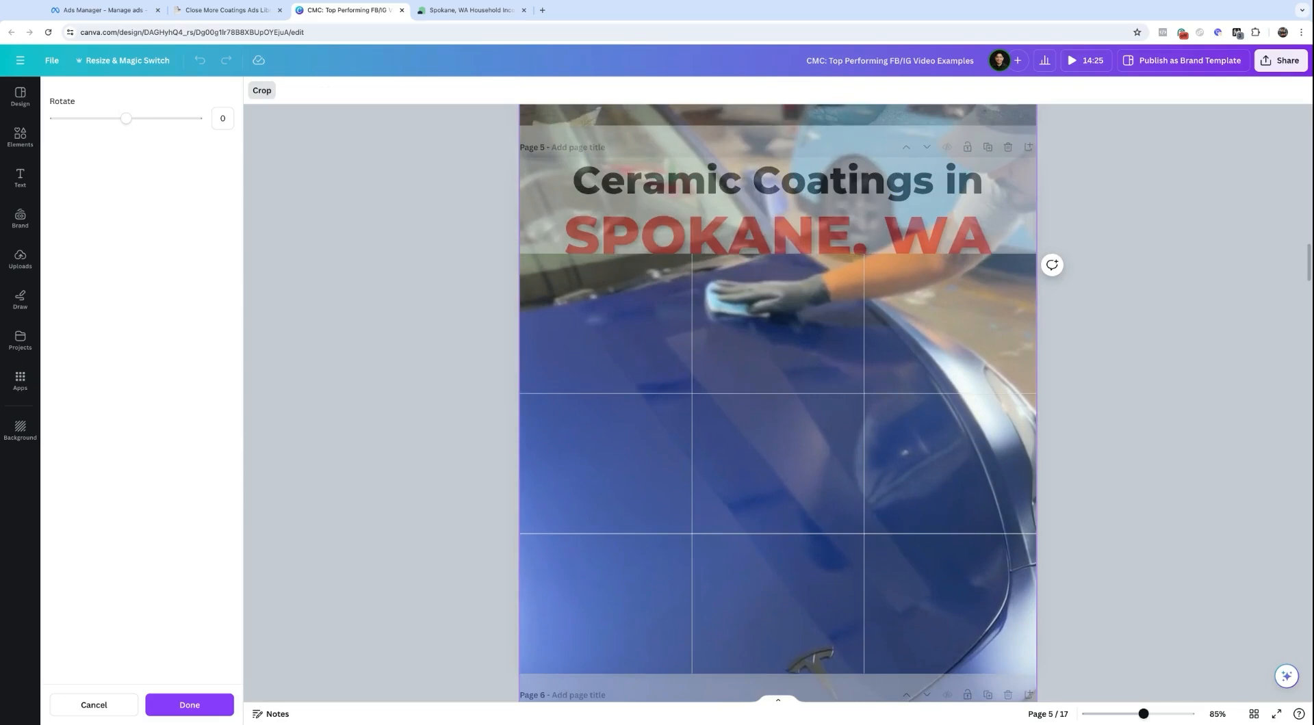
left_click(490, 441)
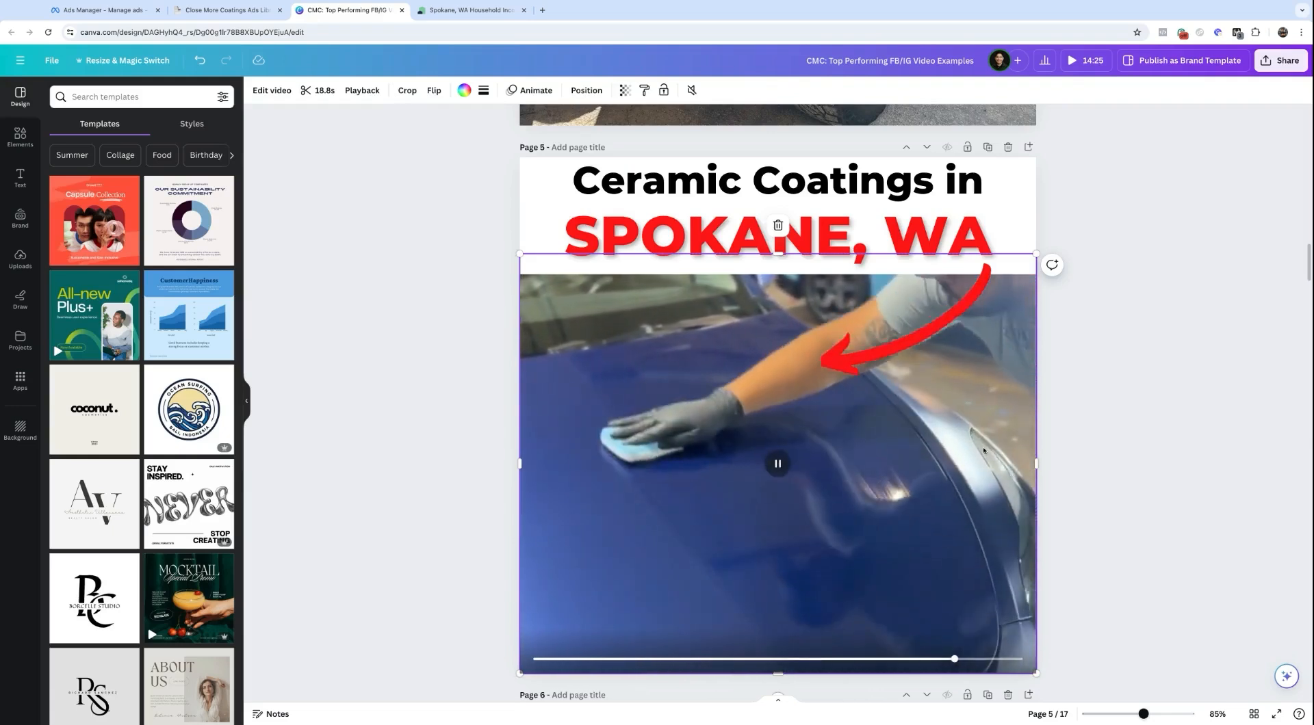
left_click(782, 465)
Step: Play and pause the LONG-LASTING SHINE video on page 6
scroll(787, 469, "down", 8)
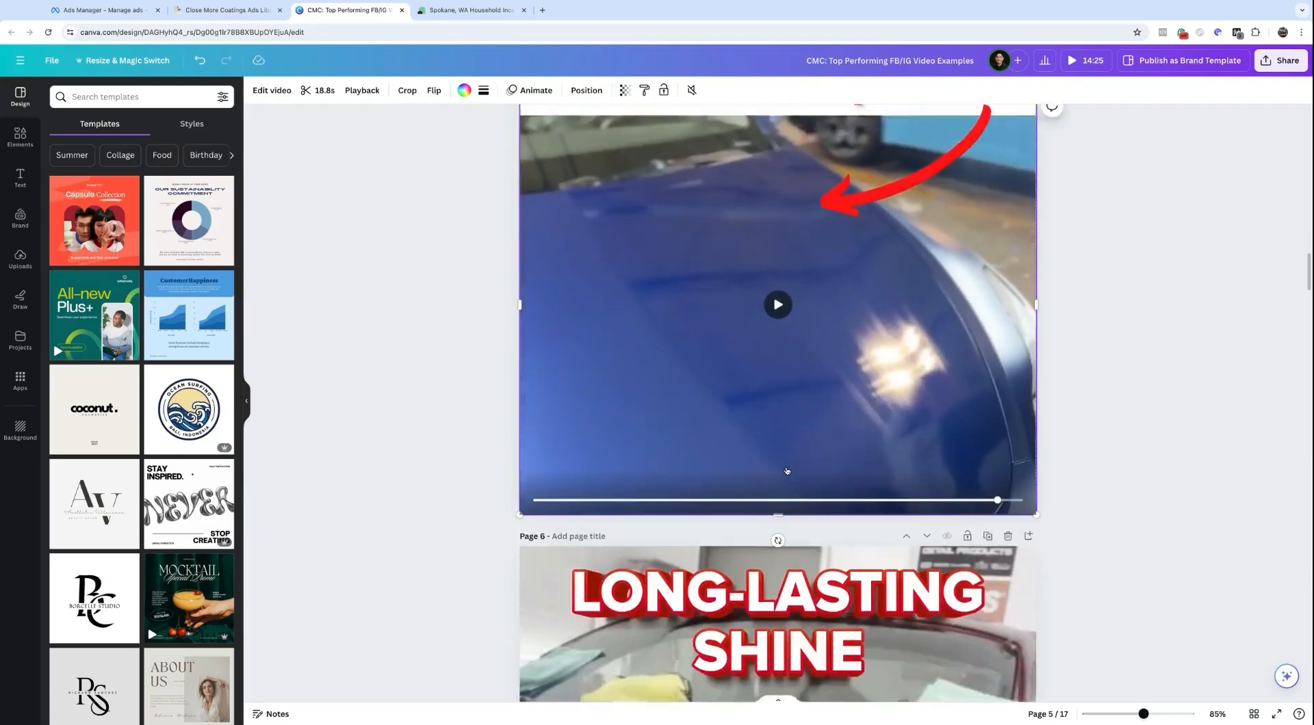
scroll(776, 413, "down", 3)
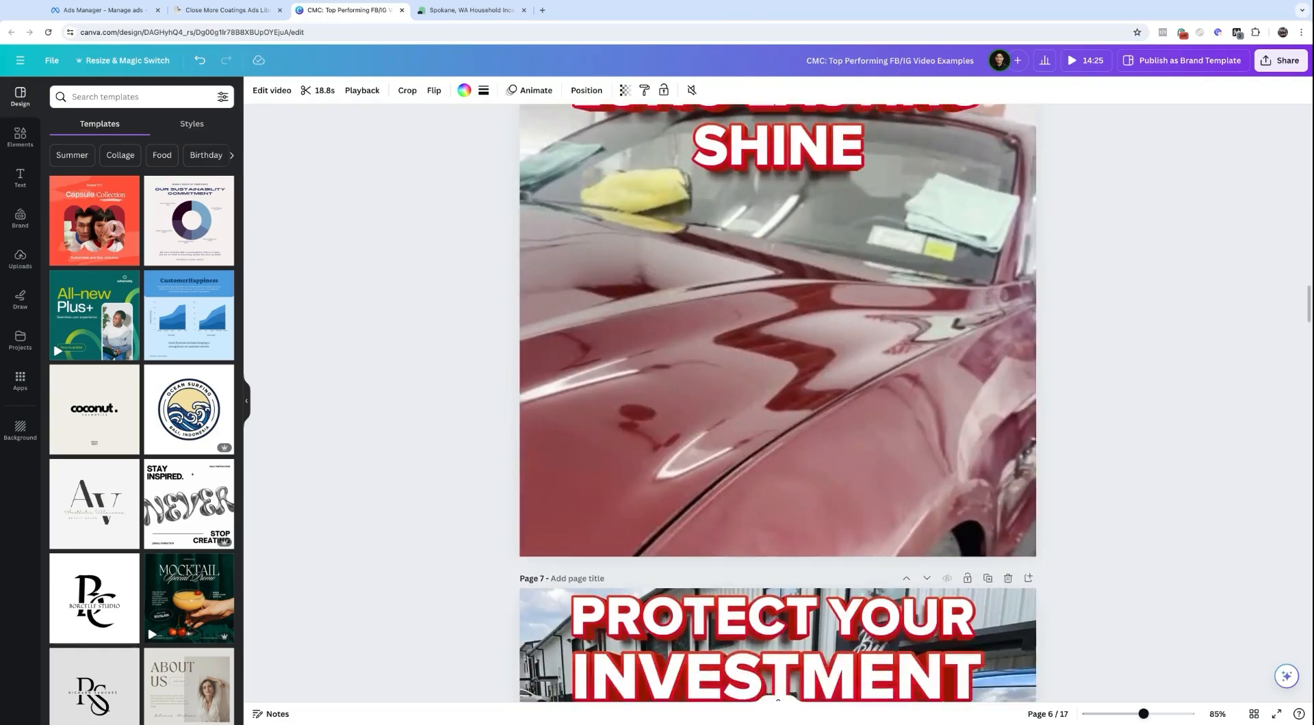
scroll(776, 413, "up", 4)
left_click(776, 413)
left_click(779, 392)
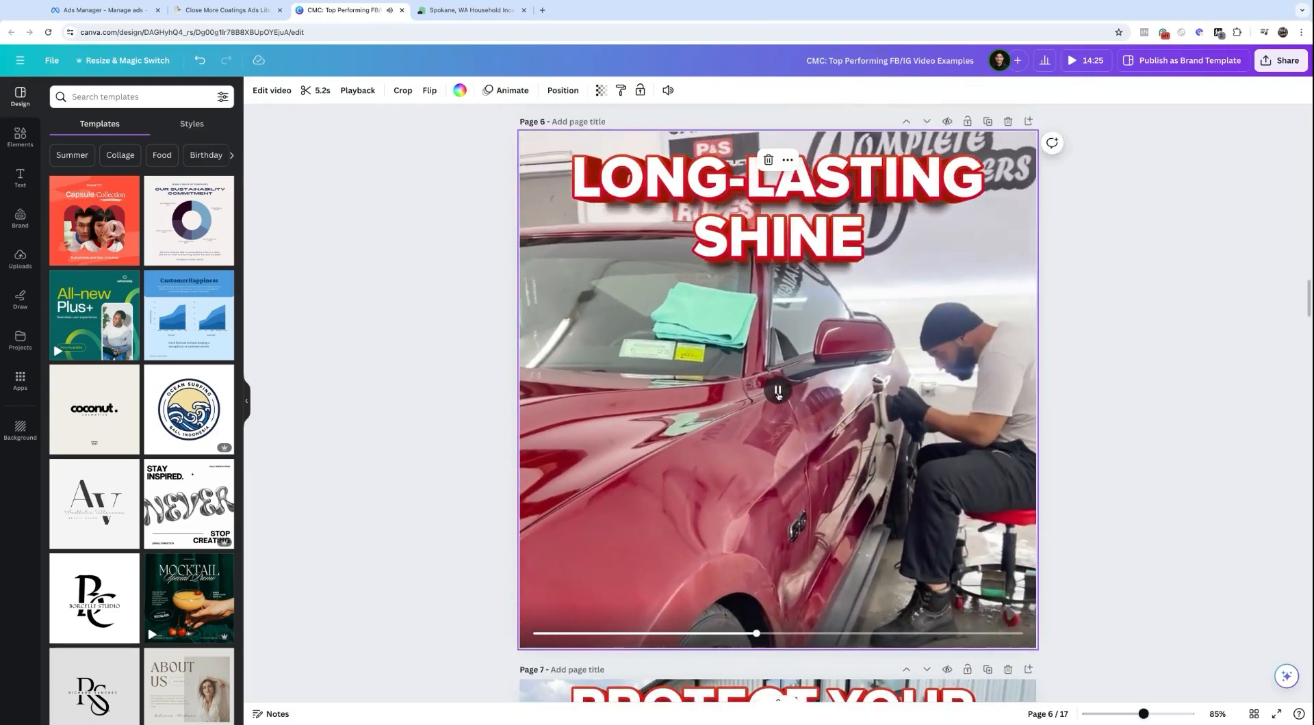
left_click(779, 391)
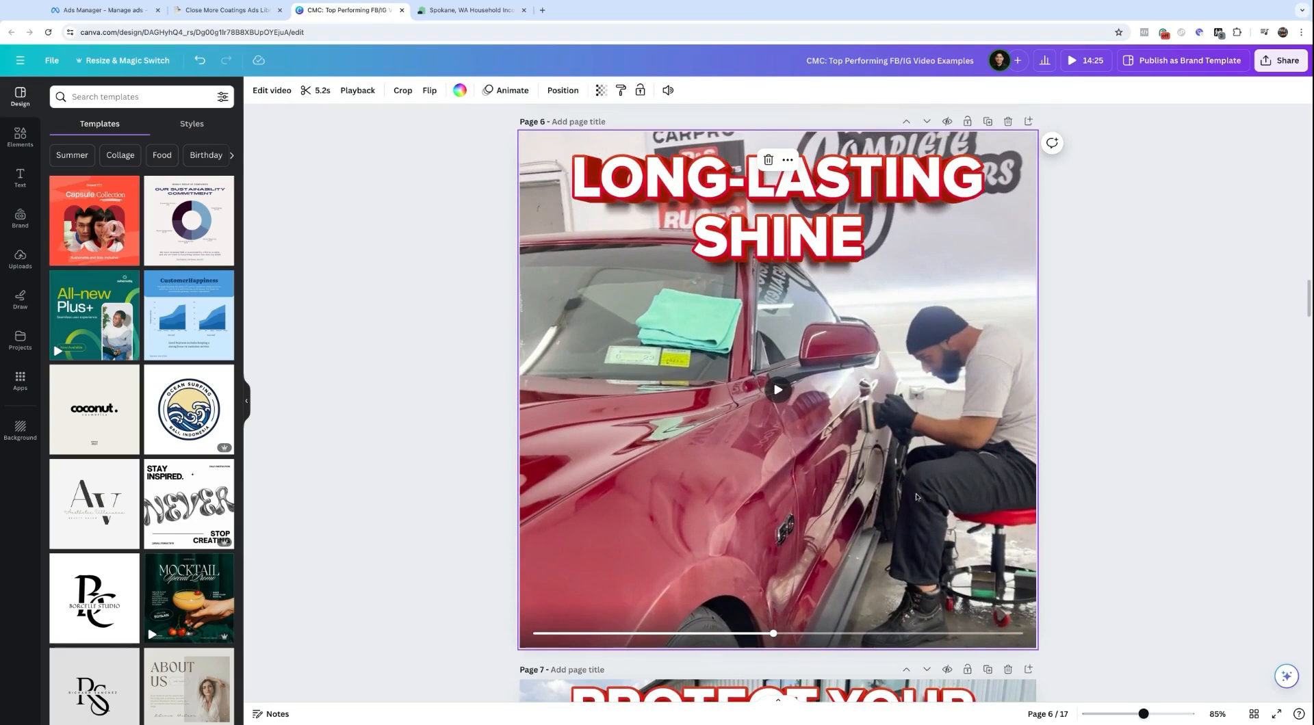
scroll(897, 410, "up", 1)
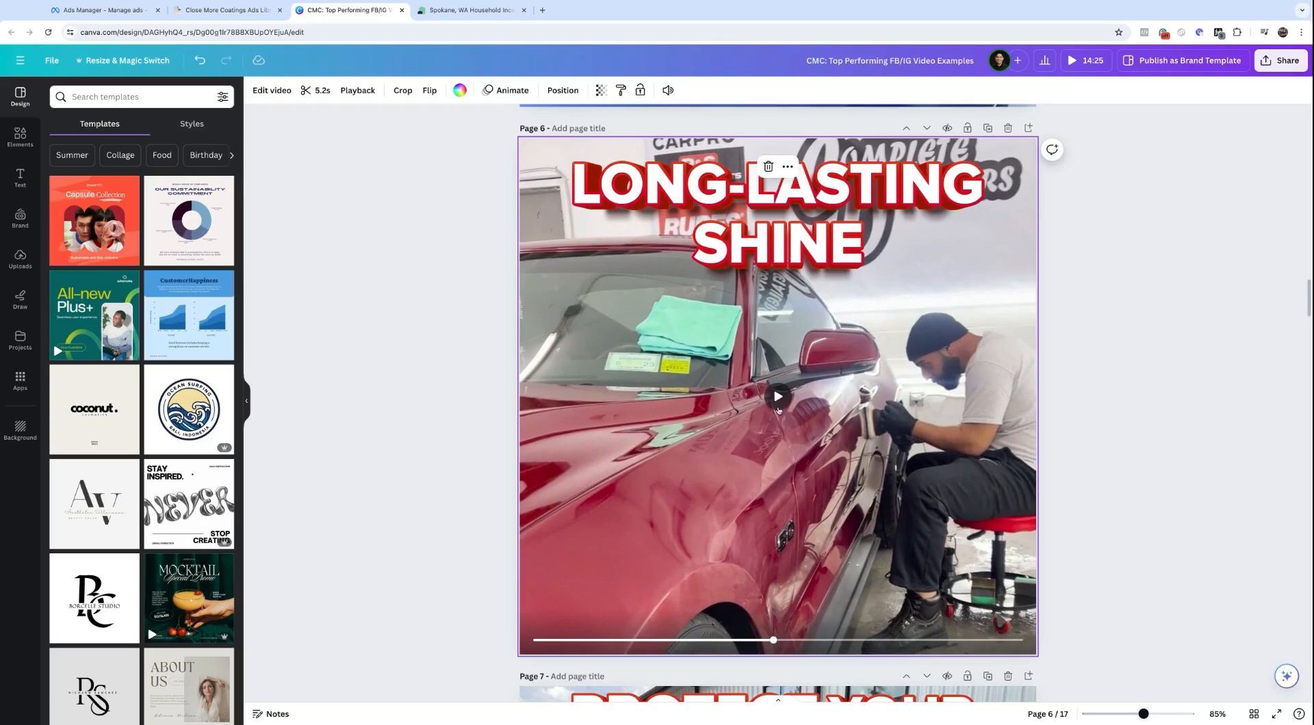
Step: Look over page 7's blue truck design and move on to page 8, PROTECT YOUR INVESTMENT
scroll(800, 441, "down", 4)
scroll(801, 441, "down", 4)
left_click(704, 427)
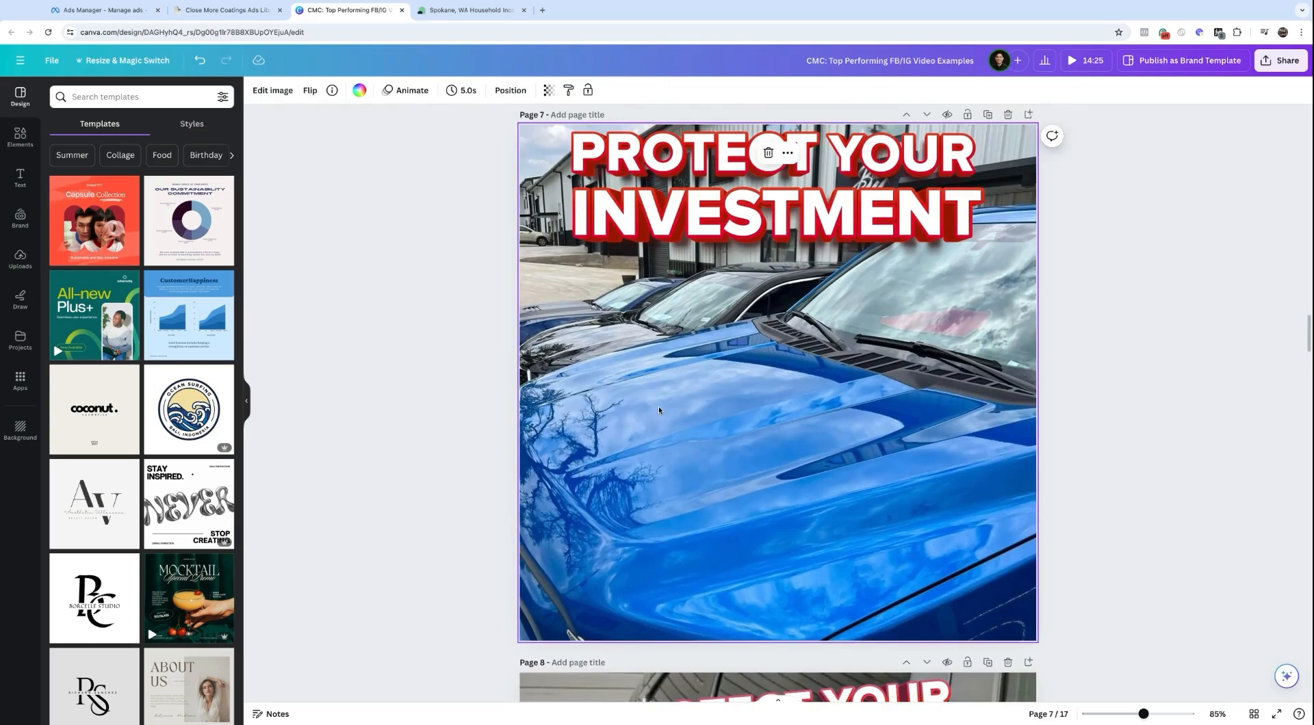
scroll(762, 323, "up", 1)
scroll(763, 323, "down", 1)
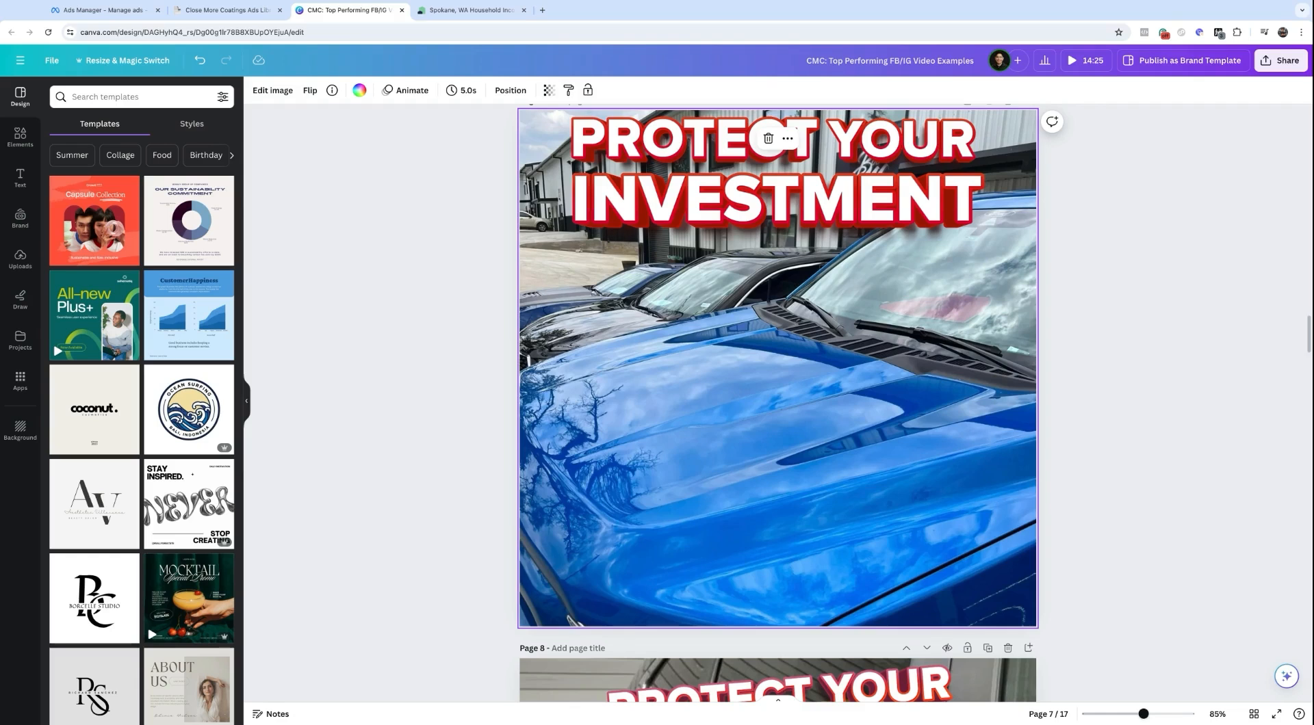
scroll(905, 446, "down", 1)
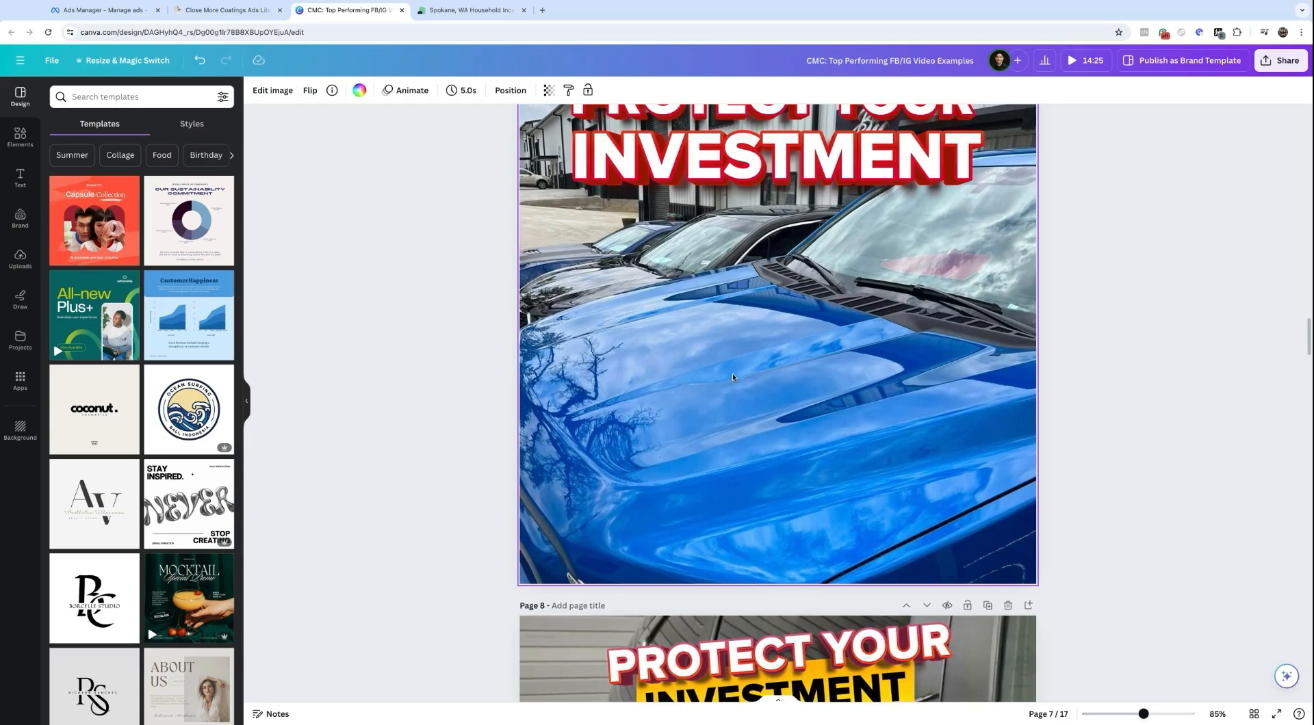
scroll(626, 304, "down", 4)
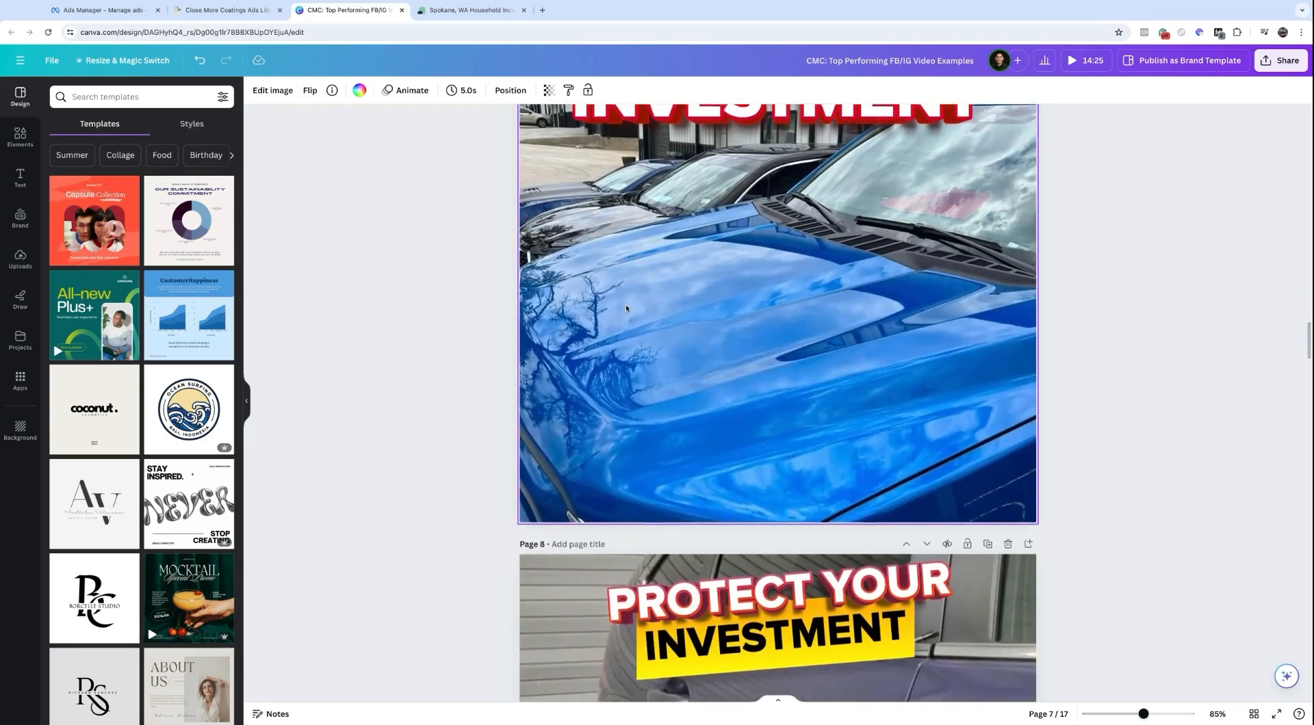
scroll(625, 308, "down", 6)
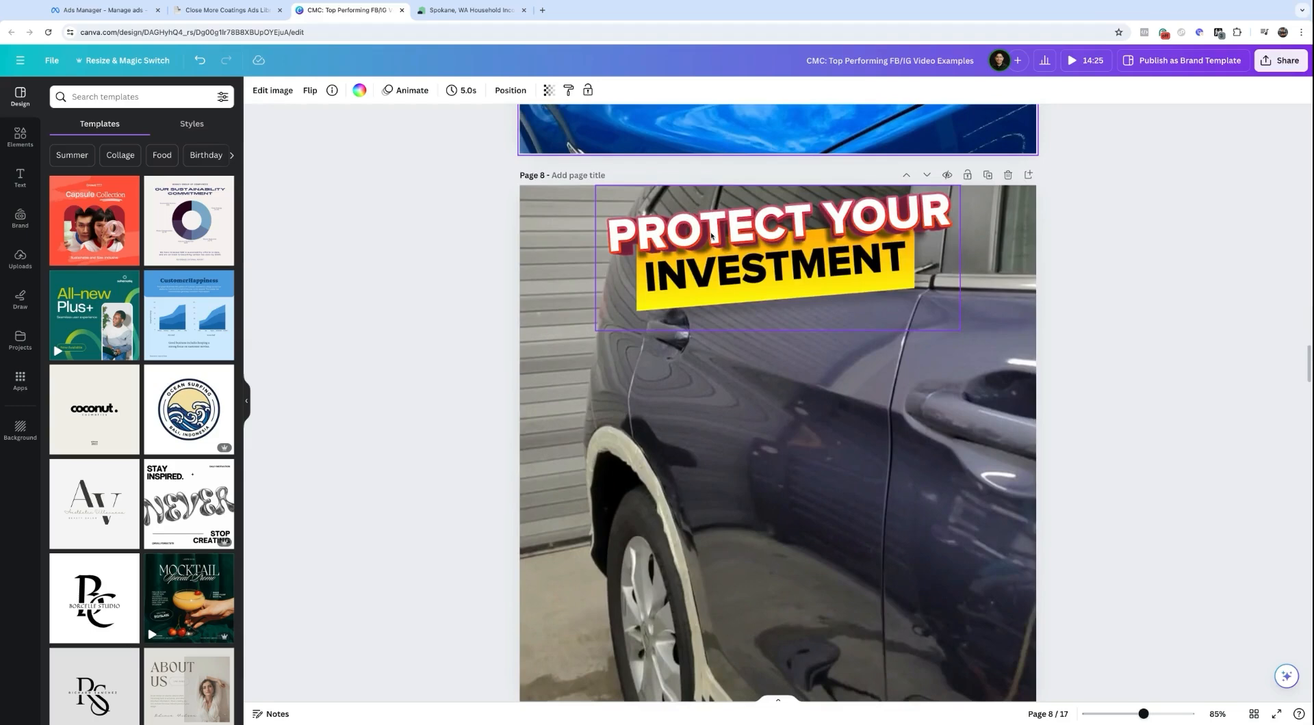
scroll(714, 238, "down", 4)
Step: Trim the opening seconds off the page 8 video, leaving 50.6 seconds
left_click(775, 293)
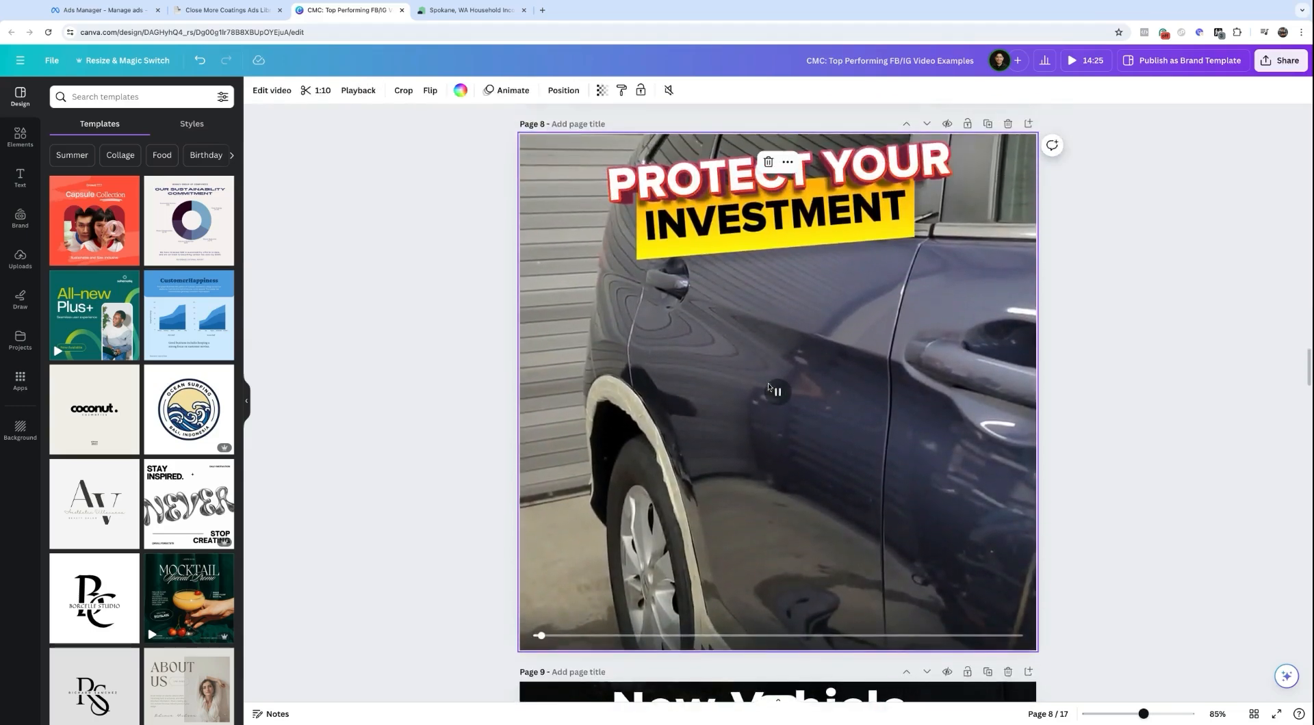
left_click(635, 633)
left_click(585, 635)
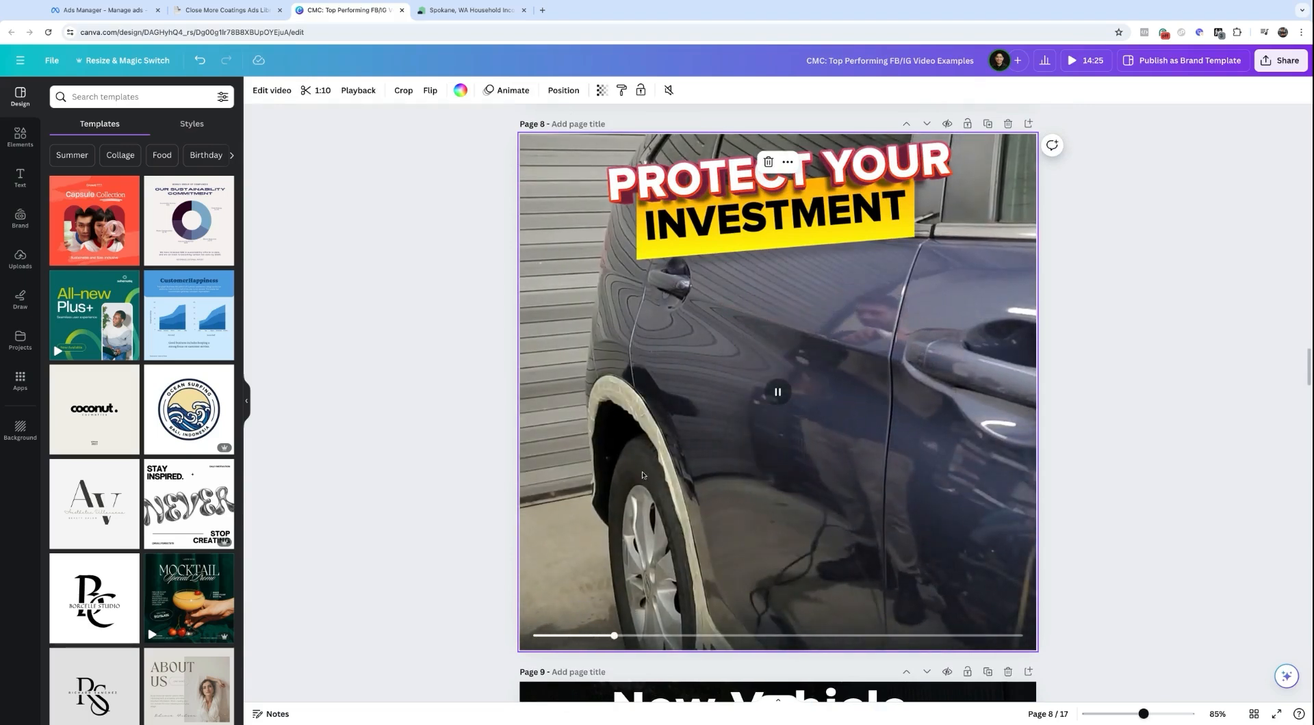
left_click(306, 91)
left_click_drag(424, 90, 657, 90)
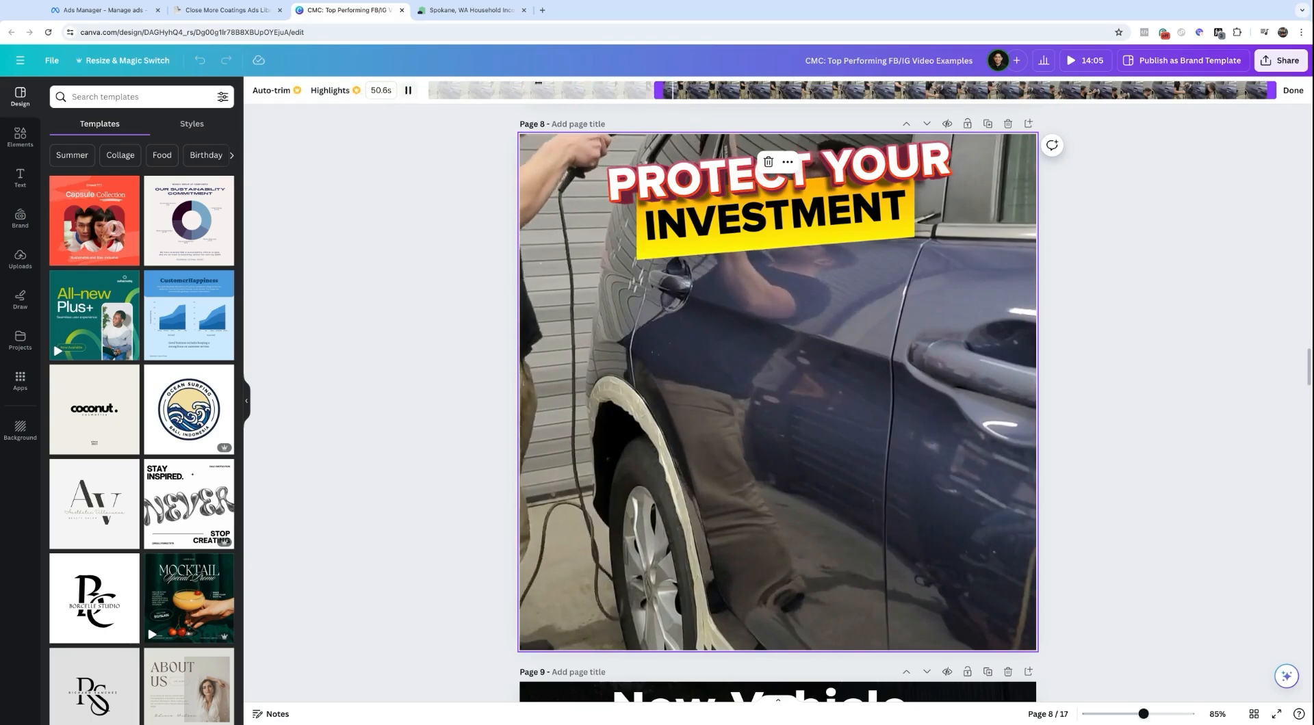
left_click(1292, 90)
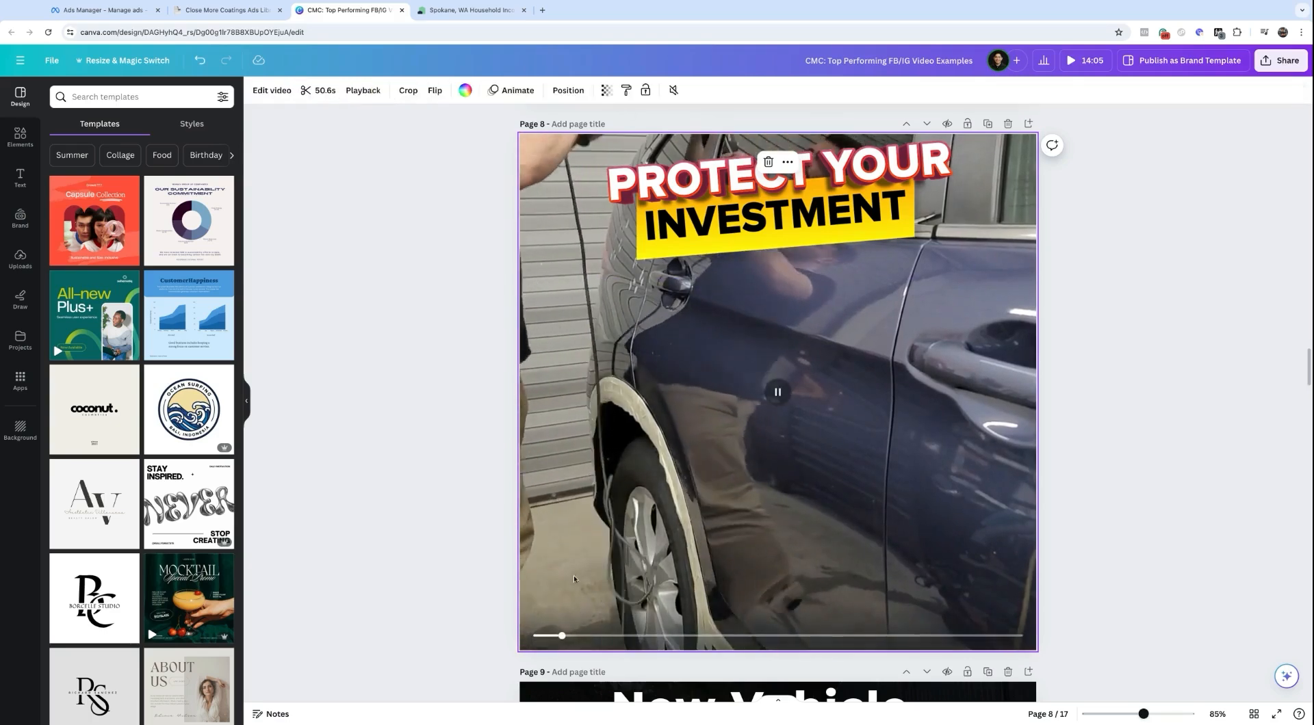
Step: Enlarge and shift the page 8 video within its frame, then play it
double_click(646, 452)
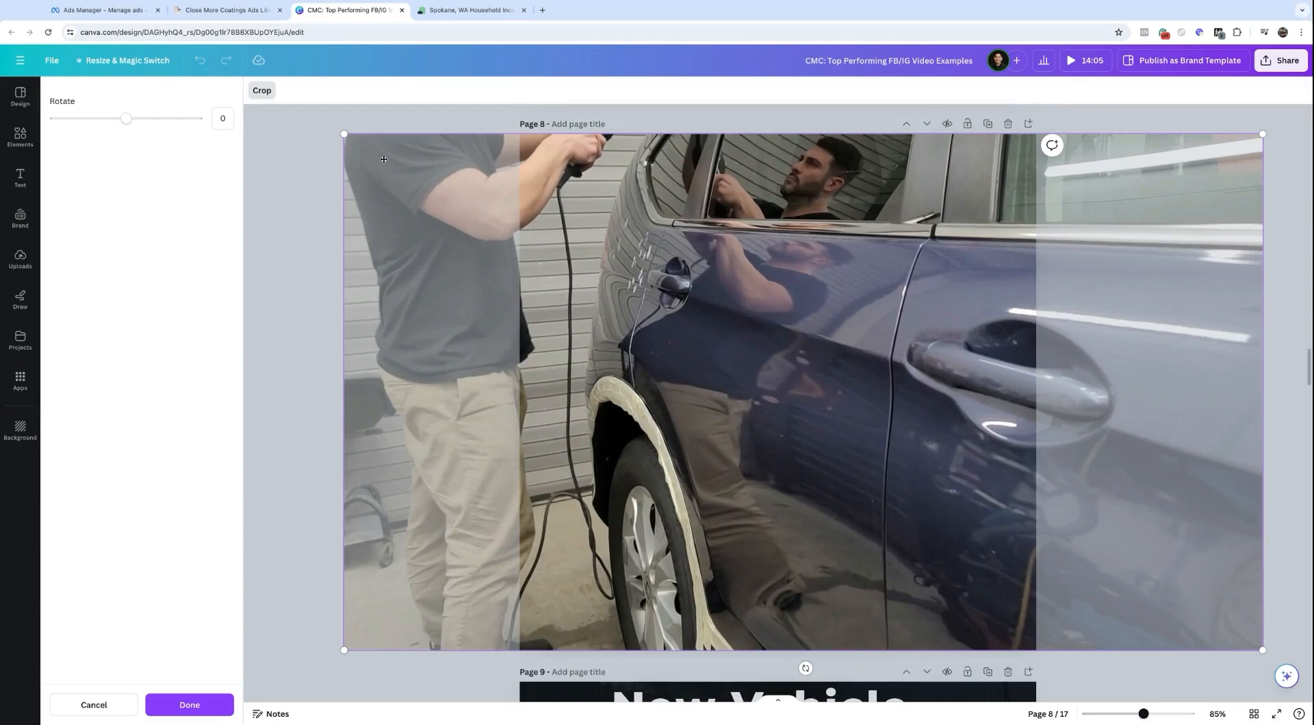
left_click_drag(344, 134, 286, 101)
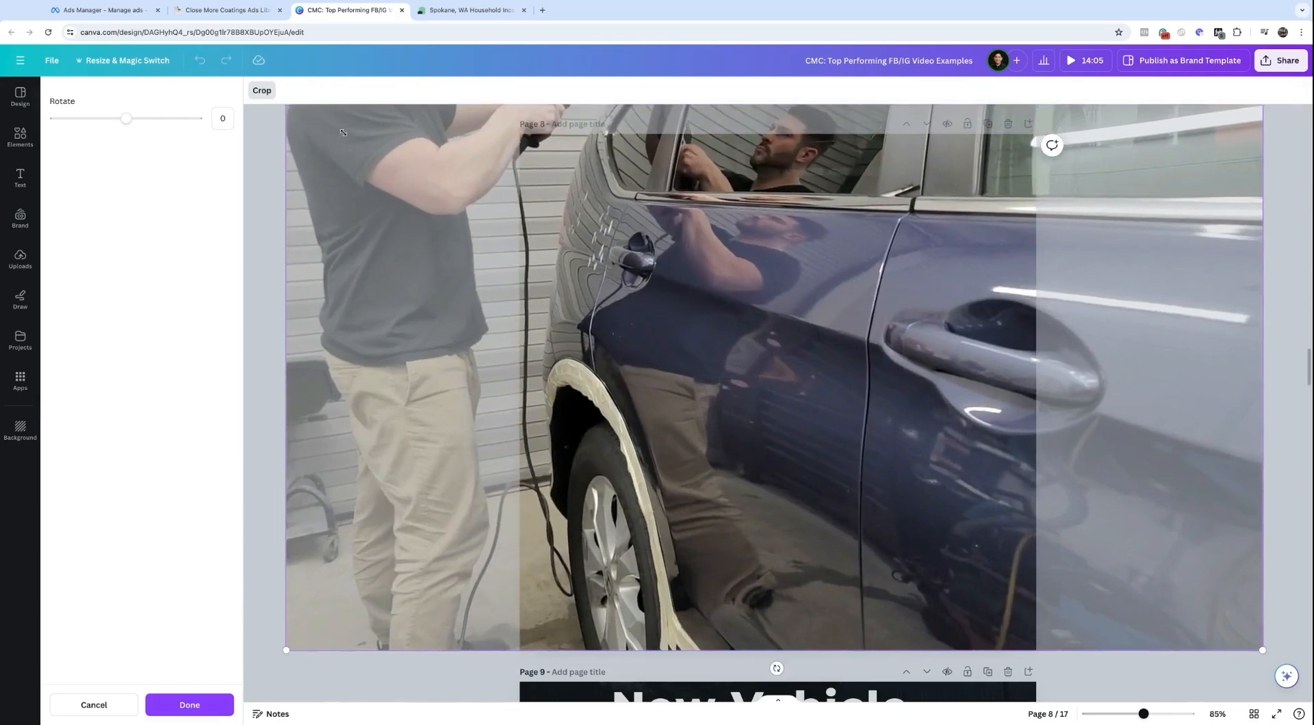
left_click_drag(723, 303, 756, 335)
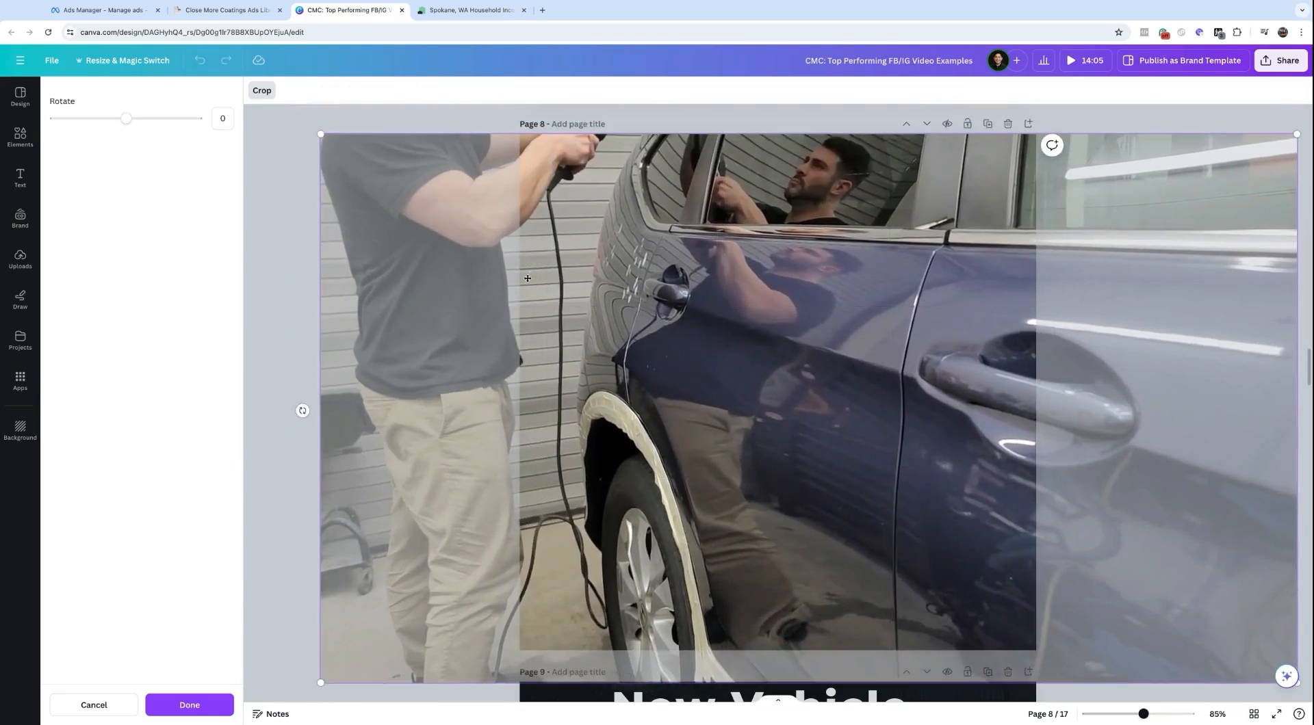
left_click(414, 116)
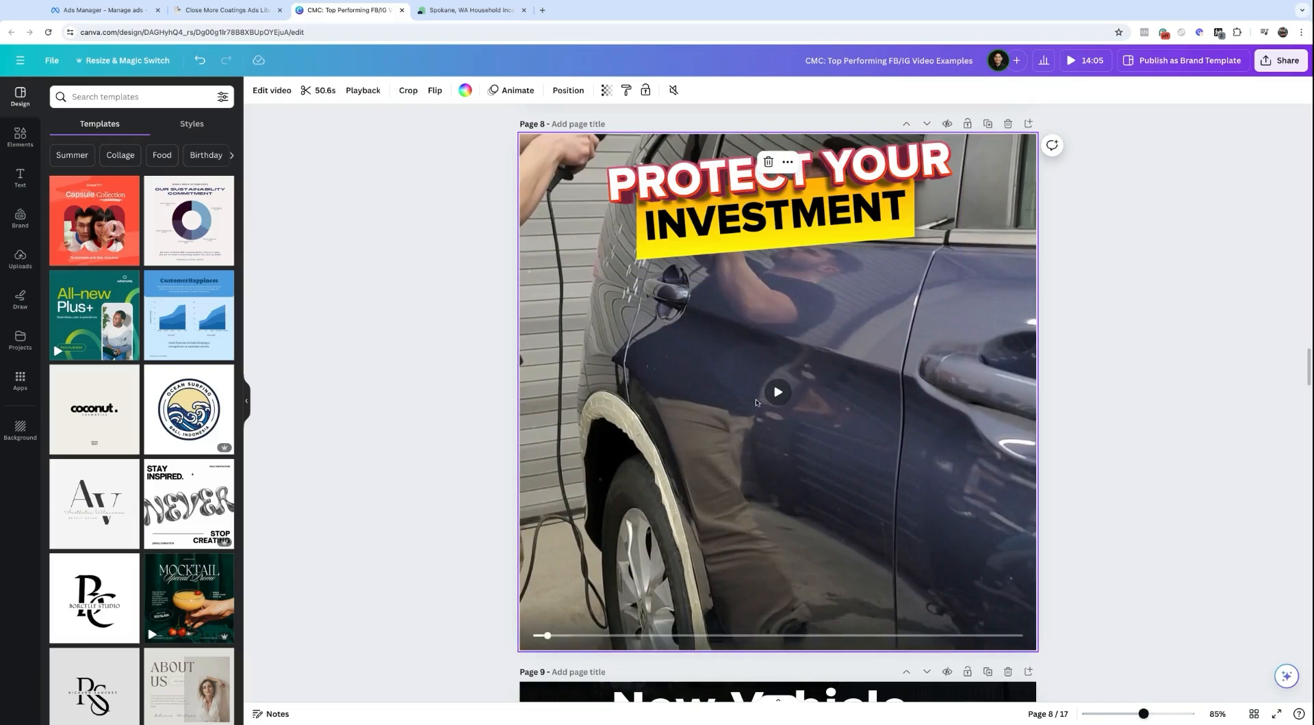
left_click(777, 394)
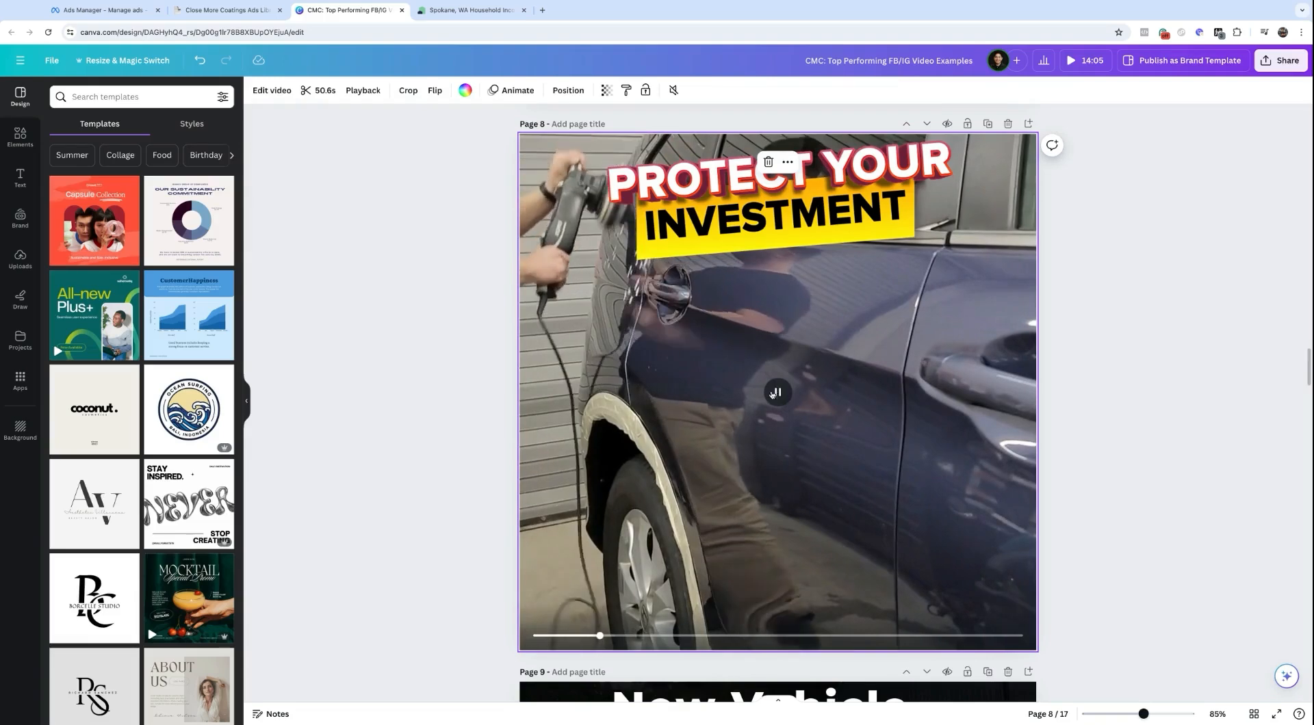
left_click(676, 636)
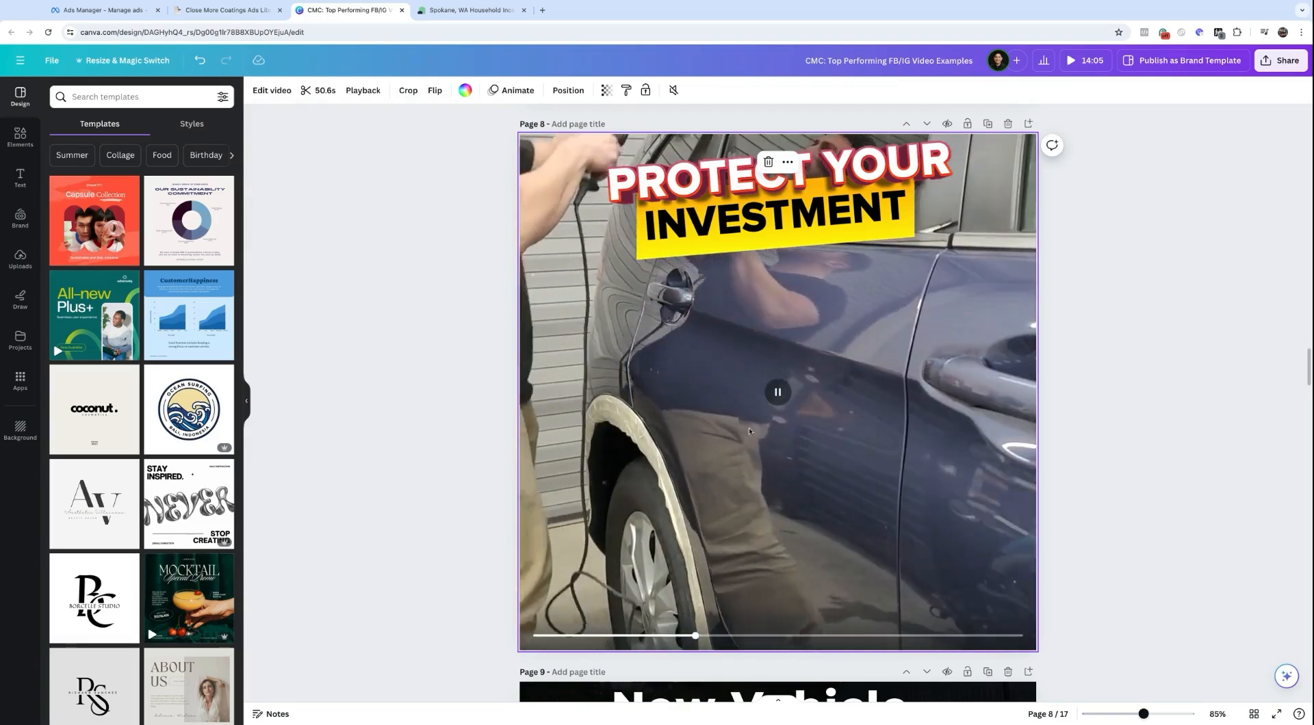
Step: Skip ahead in the current clip, then scroll down through the design's video pages
left_click(780, 636)
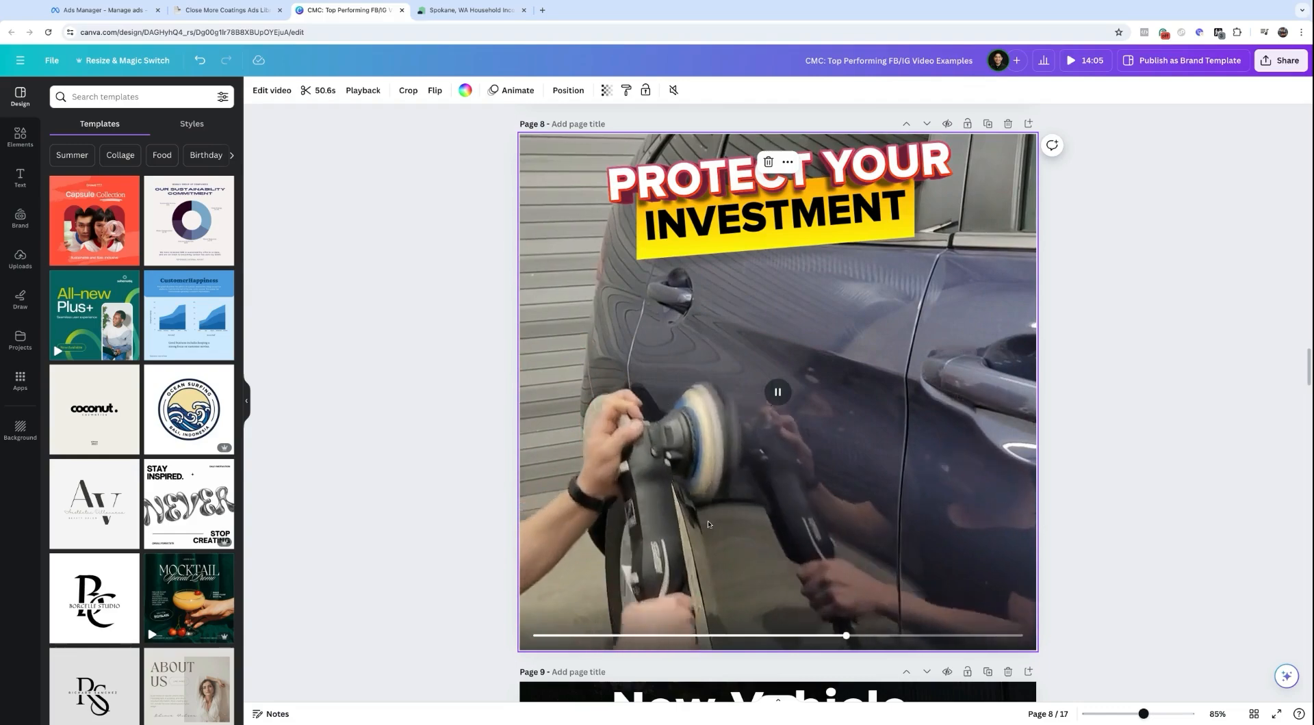
scroll(777, 403, "down", 7)
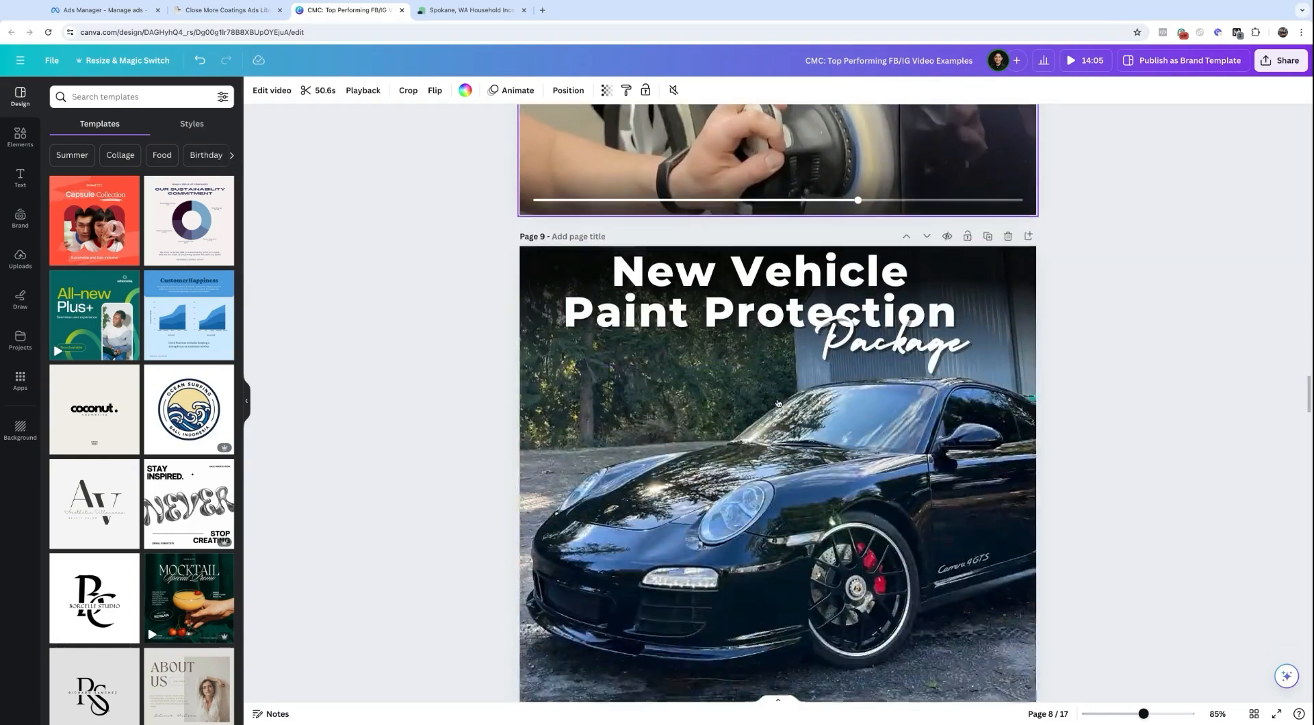
scroll(724, 352, "down", 5)
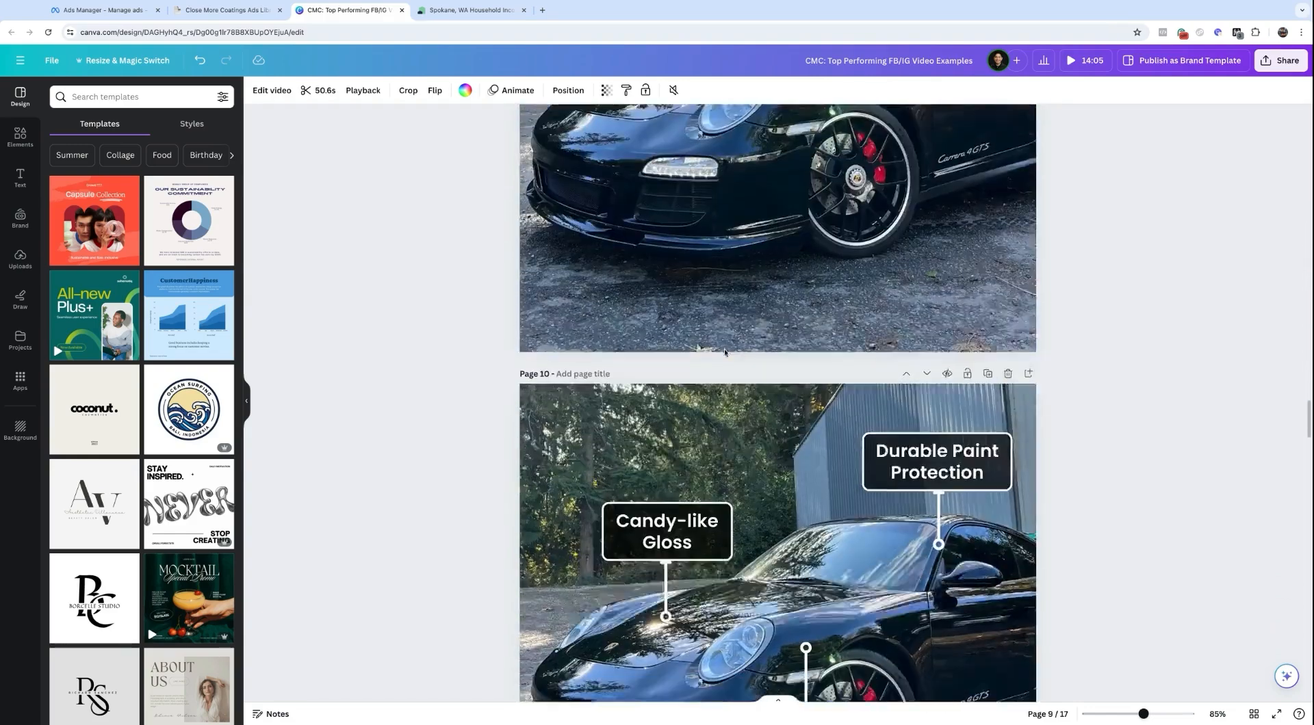
scroll(725, 352, "down", 6)
scroll(777, 403, "down", 3)
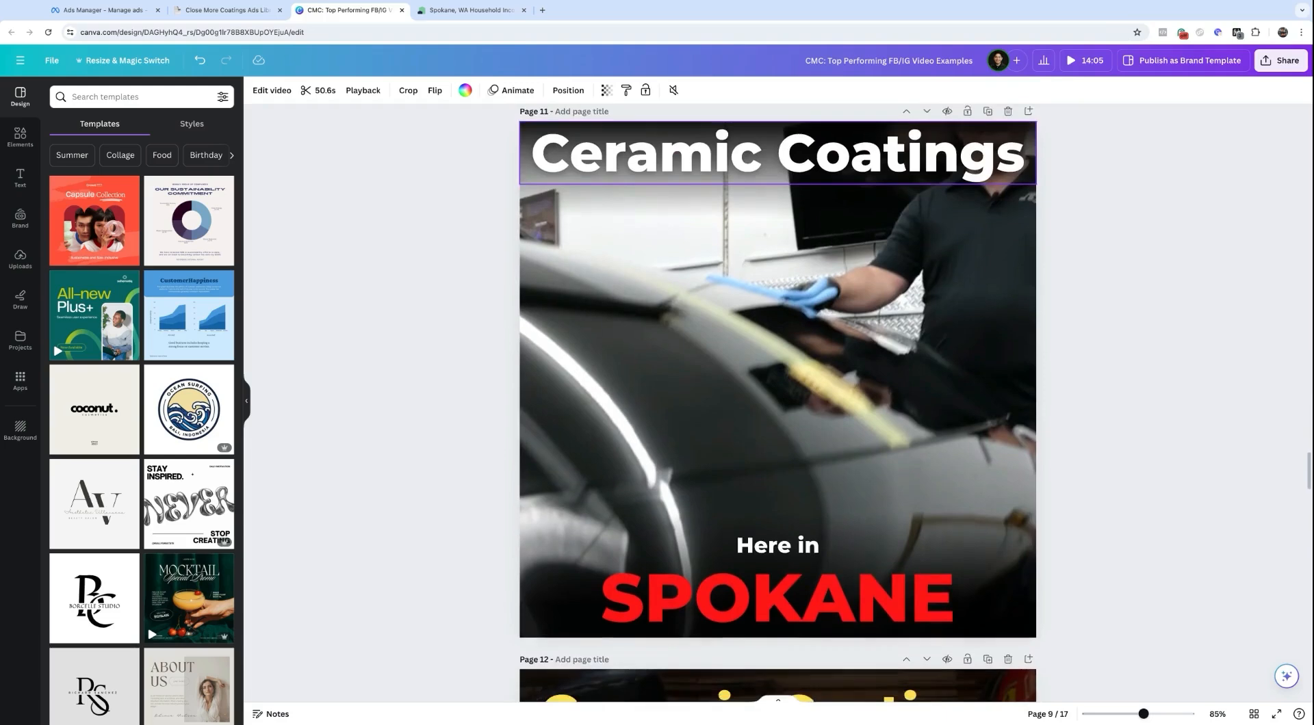
scroll(777, 403, "down", 6)
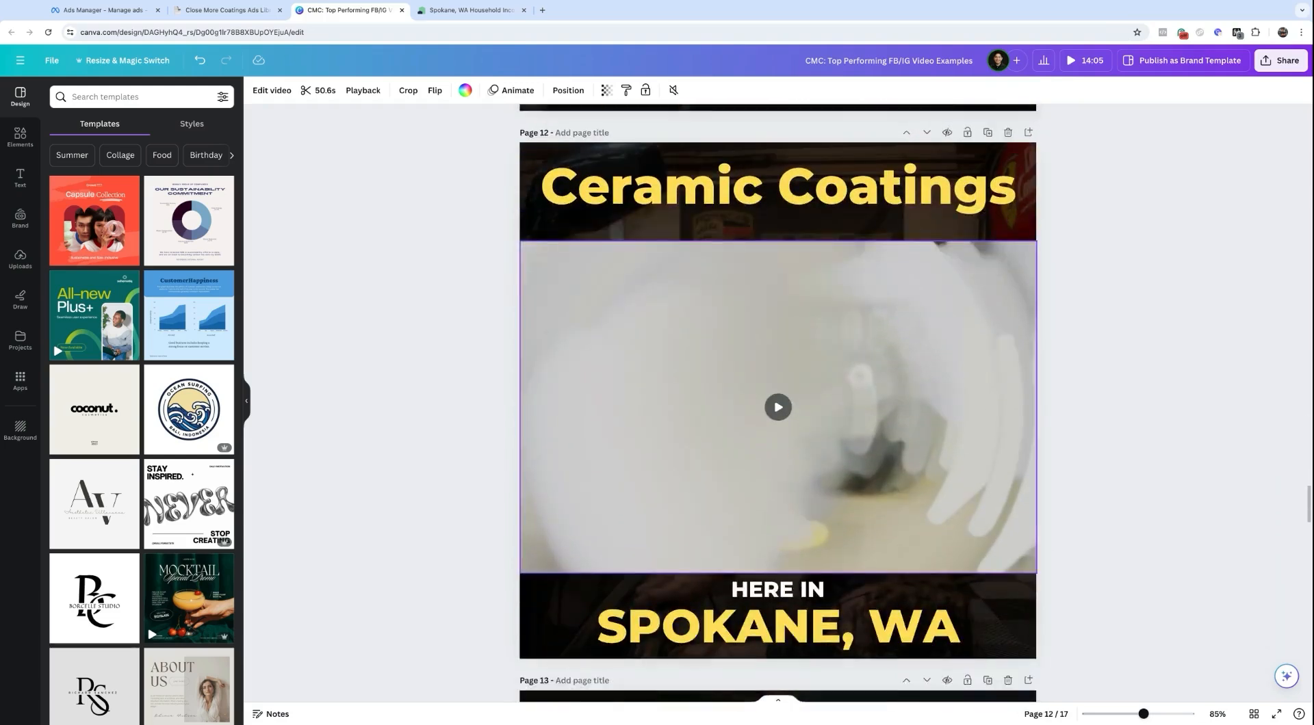
scroll(777, 403, "down", 10)
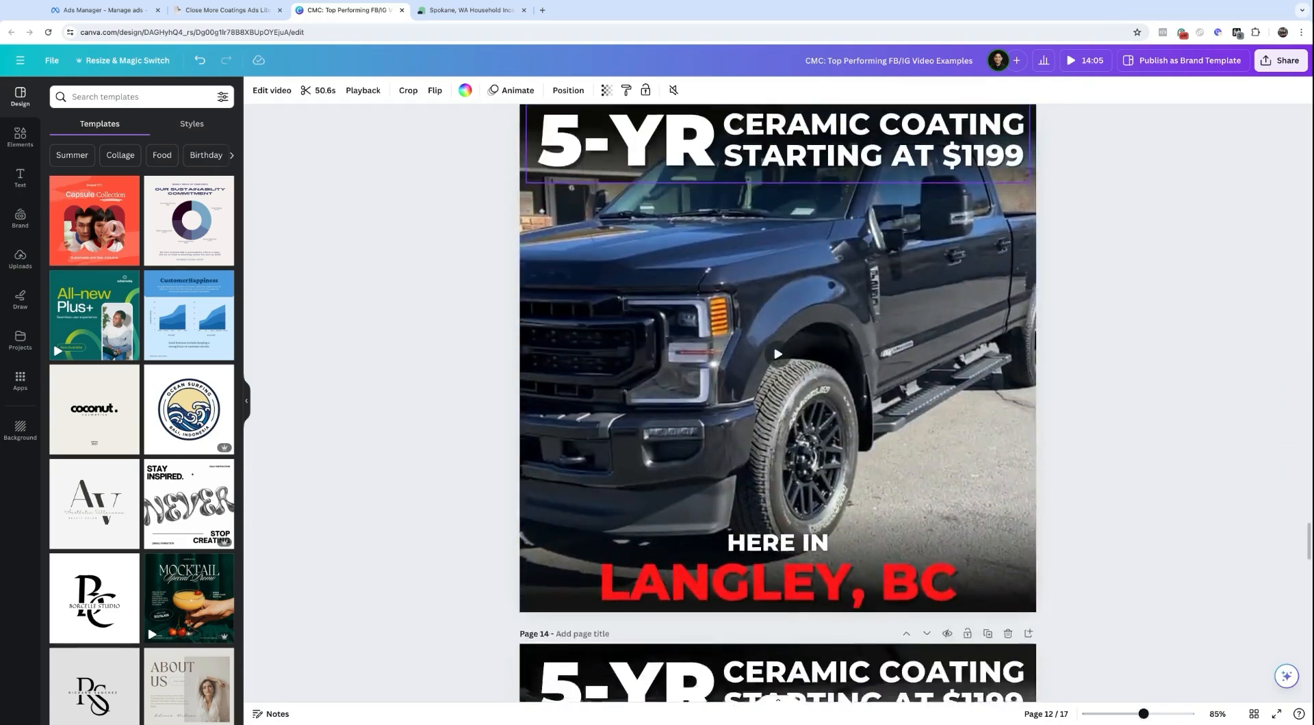
scroll(777, 403, "down", 13)
scroll(778, 403, "down", 8)
scroll(777, 403, "down", 16)
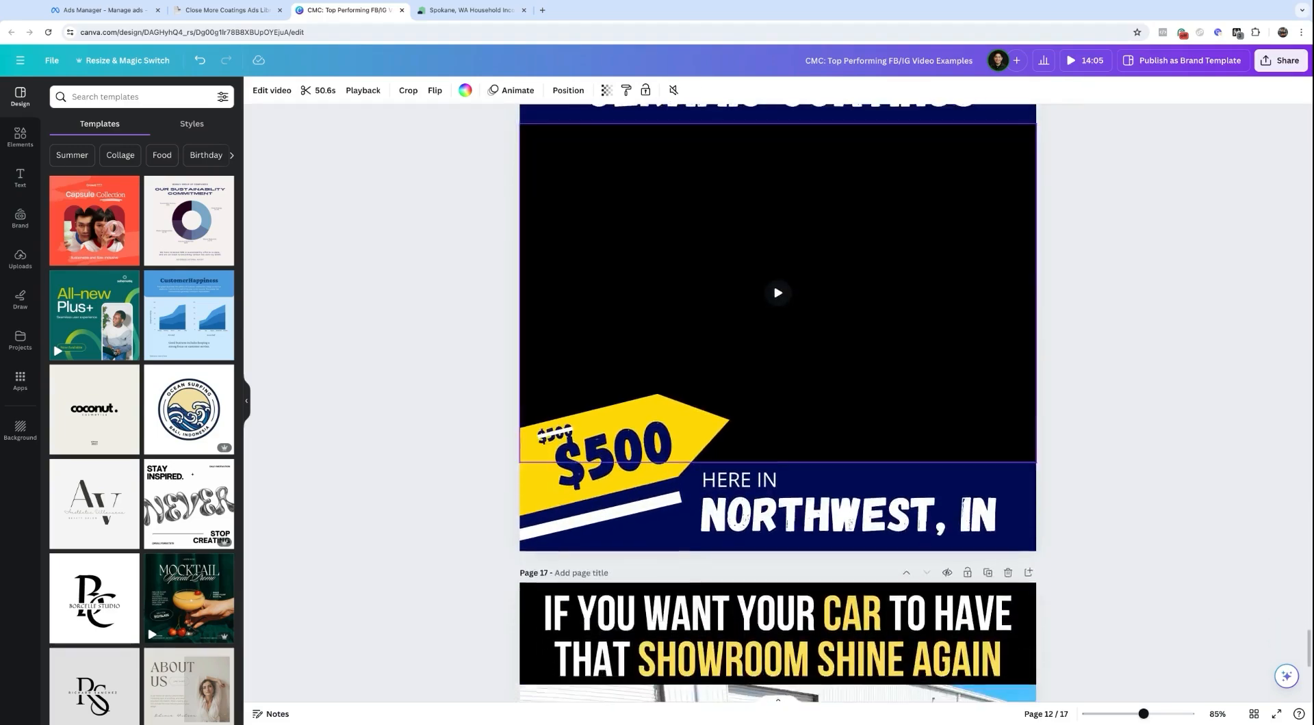
Step: Play the page 8 Protect Your Investment clip and pause it about 37 seconds in
scroll(777, 403, "up", 20)
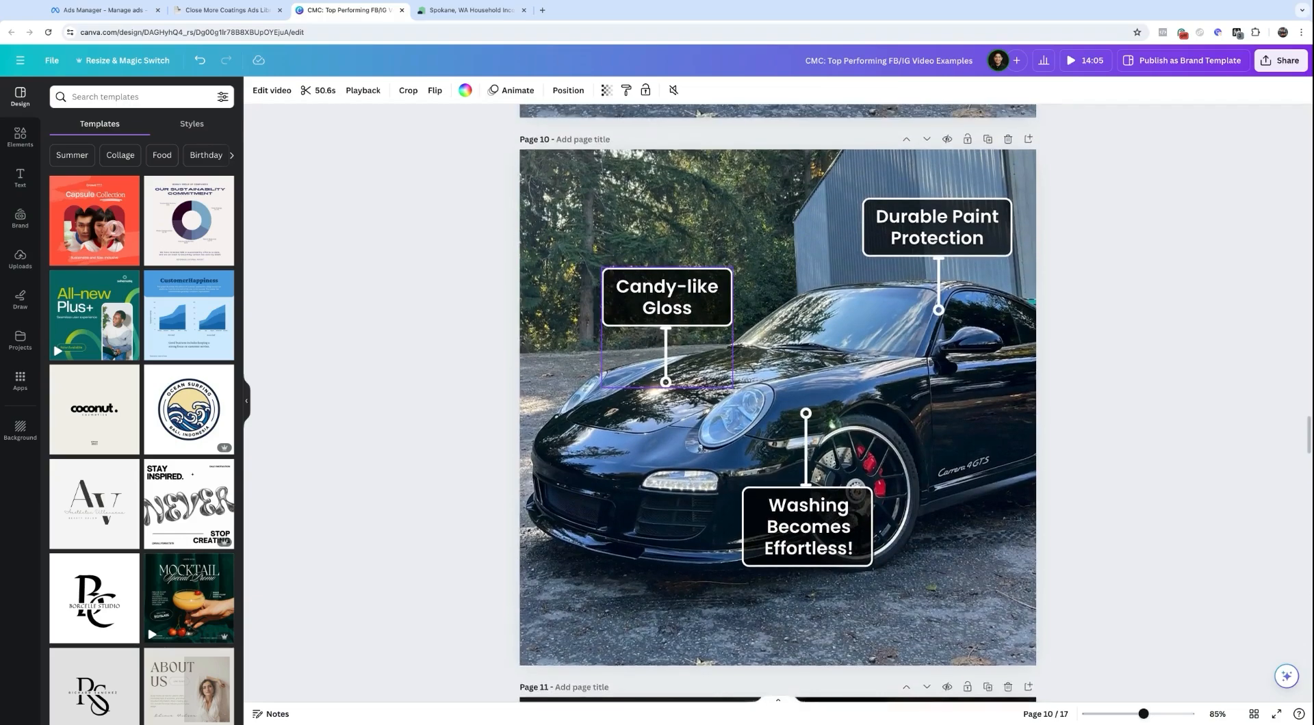
scroll(777, 403, "up", 16)
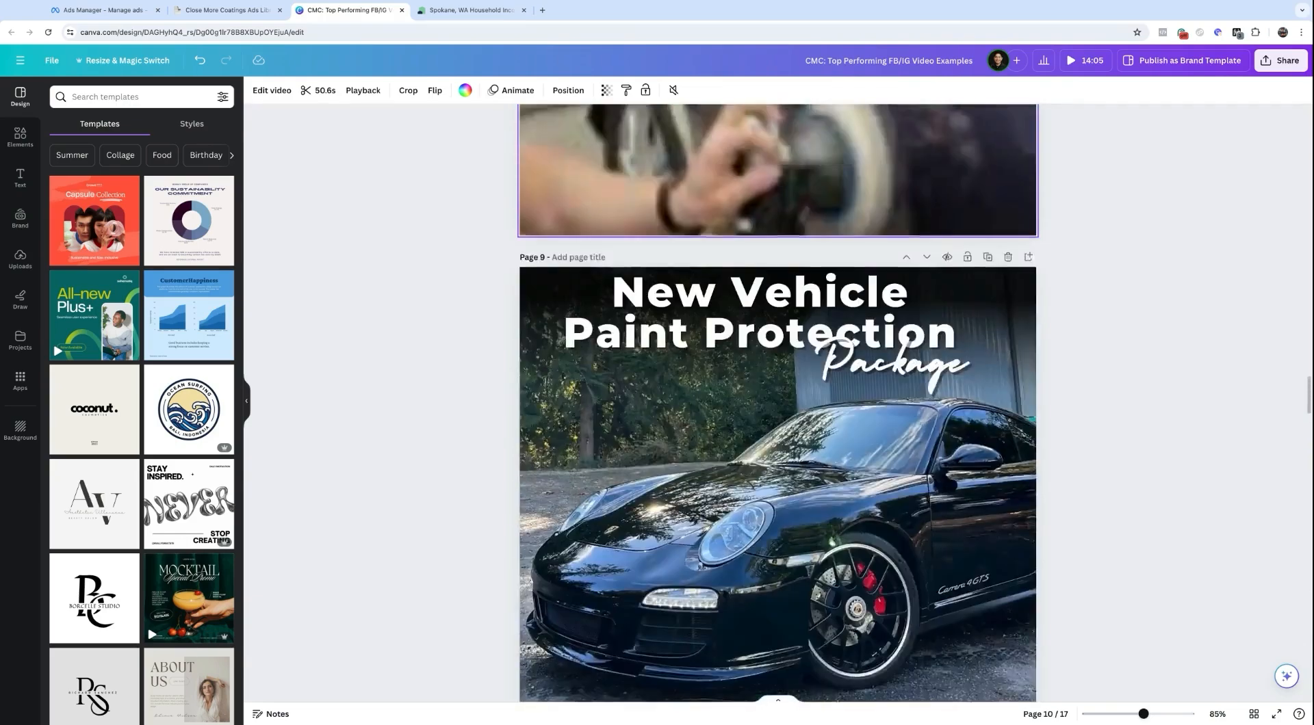
left_click(781, 360)
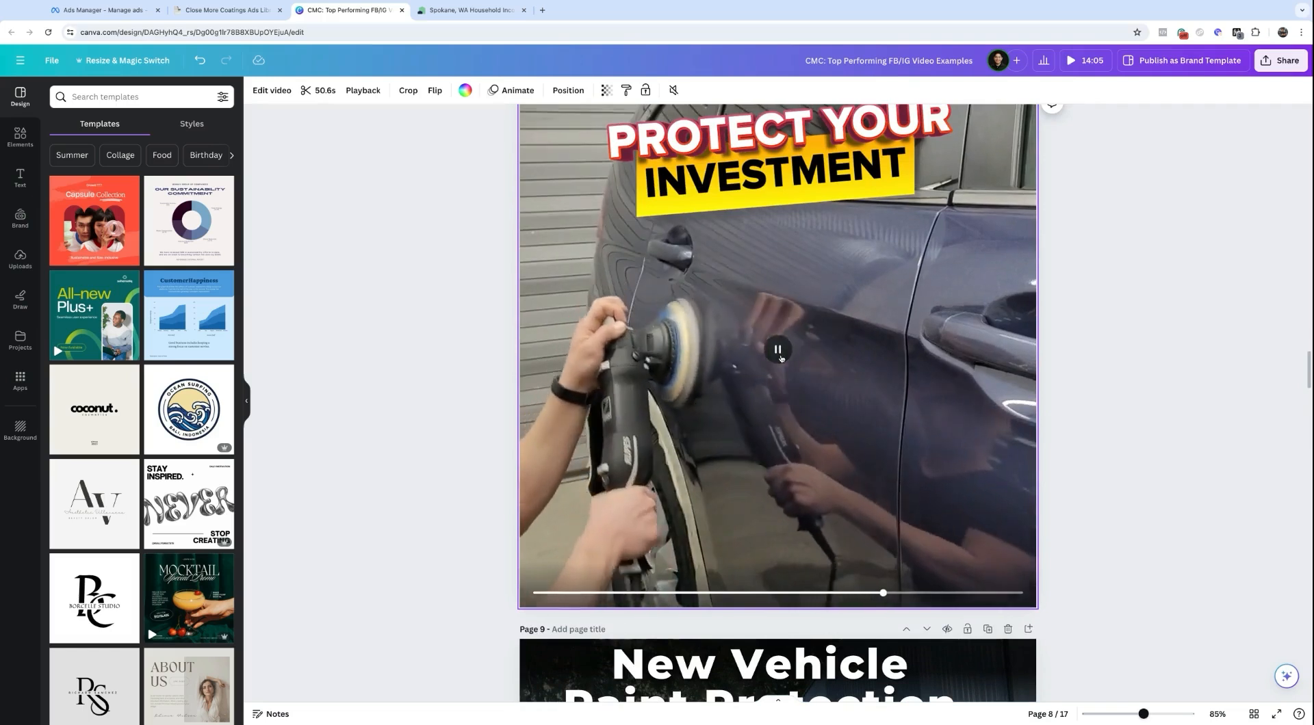
left_click(781, 360)
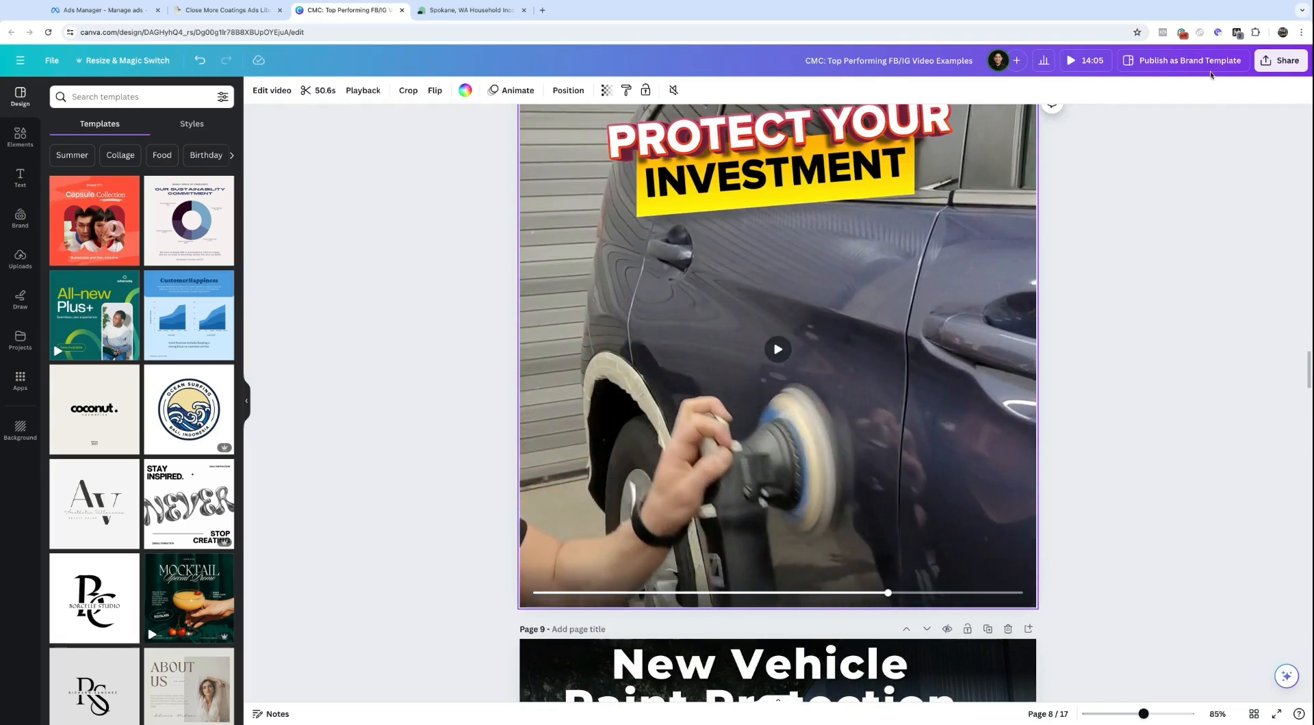
Step: Download all 17 pages as separate 1,080 × 1,080 px MP4 files
left_click(1279, 60)
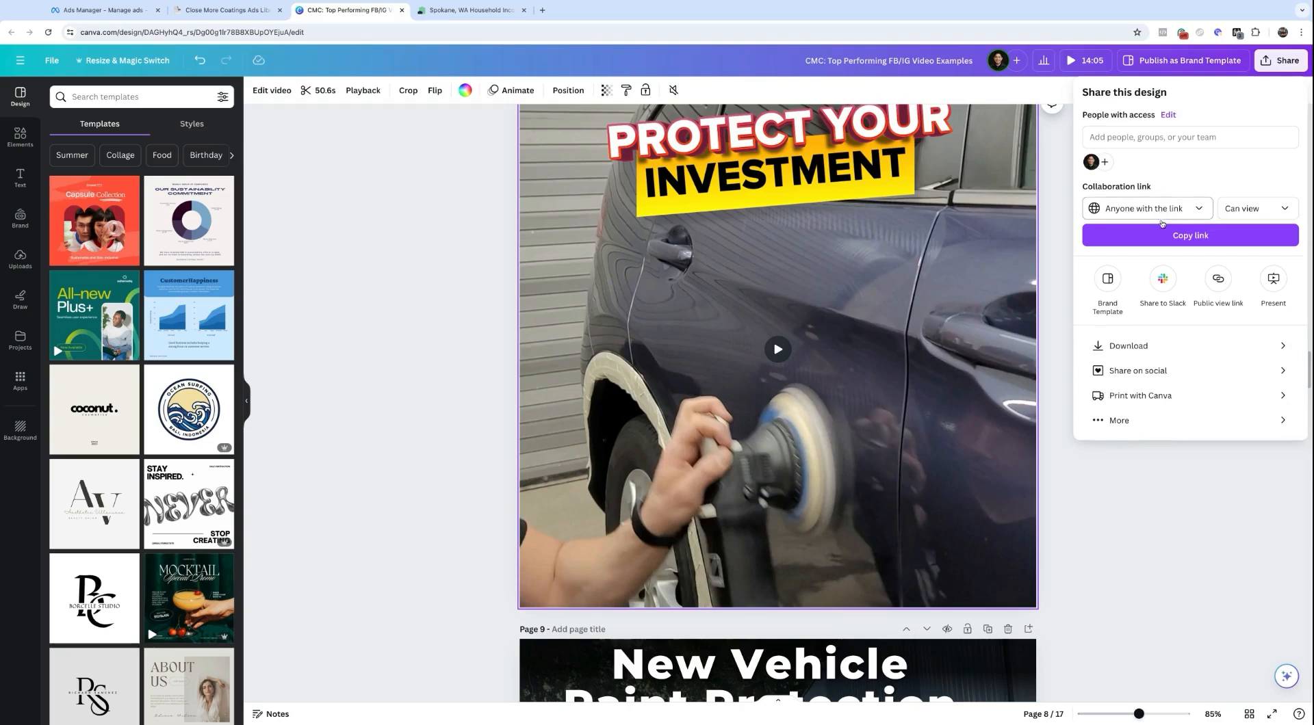
left_click(1274, 66)
left_click(1274, 66)
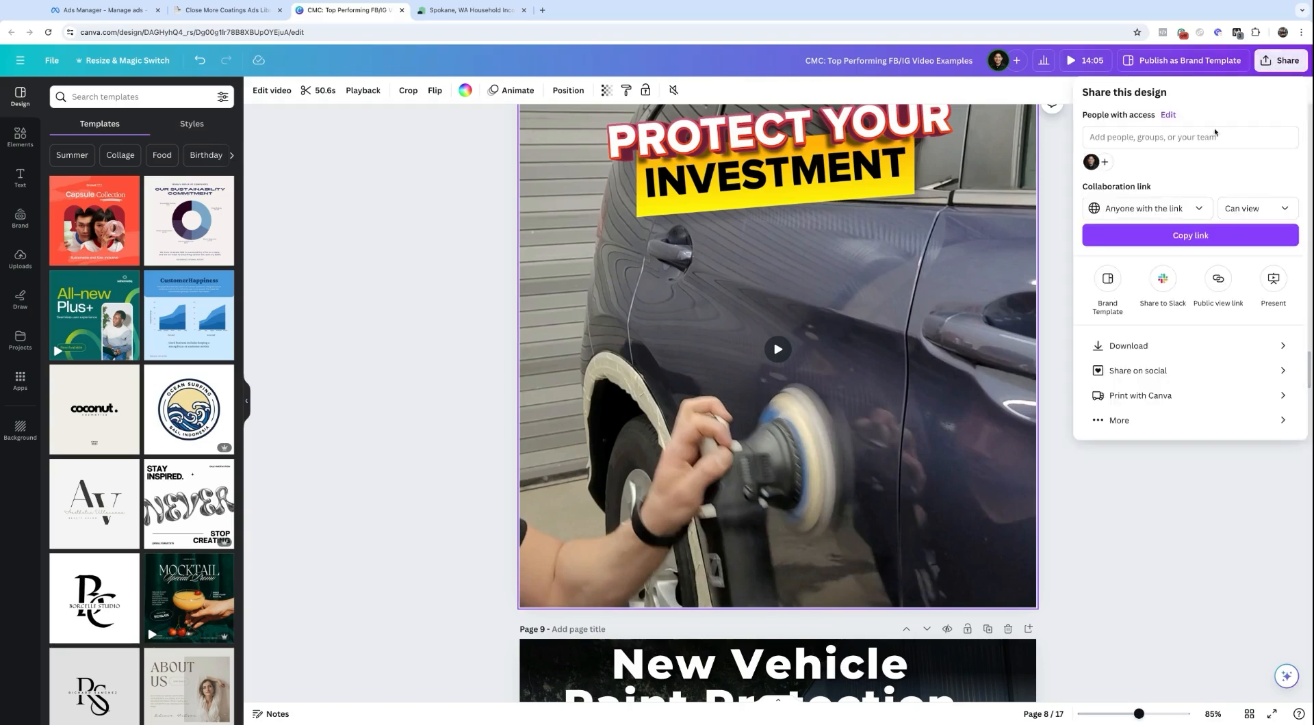
left_click(1129, 346)
left_click(1093, 246)
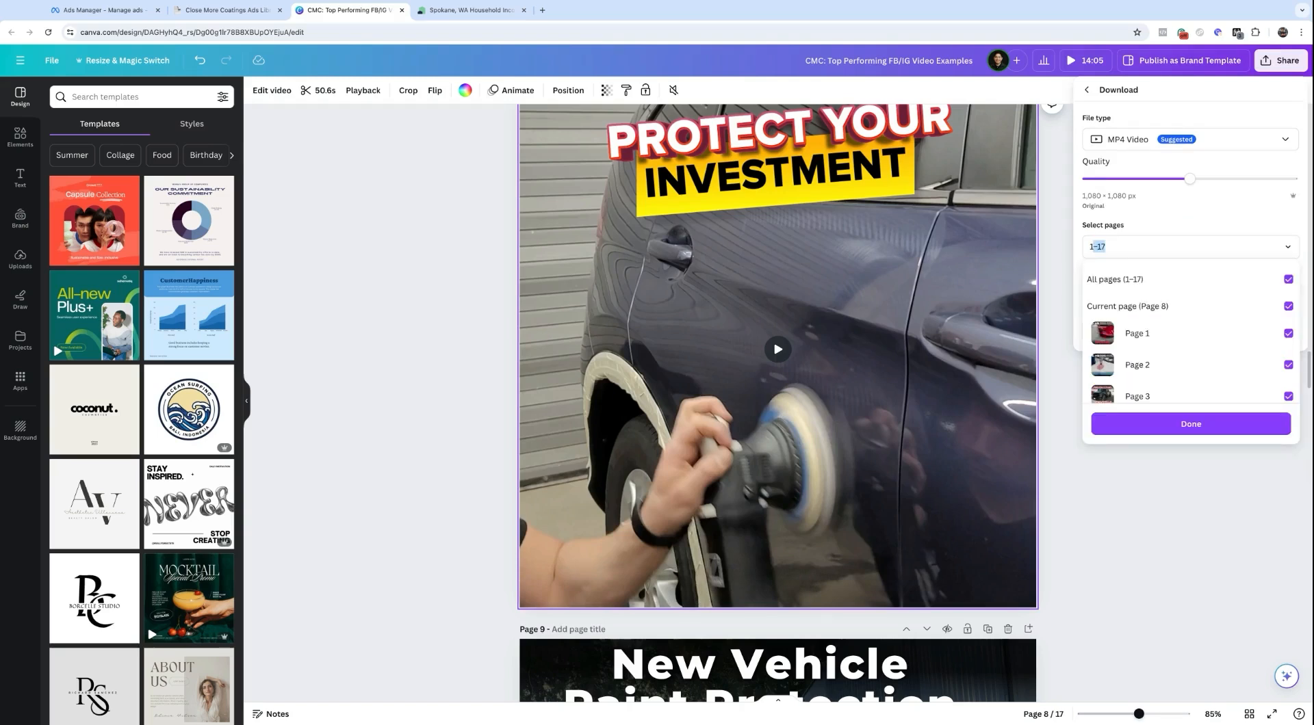
left_click(1147, 425)
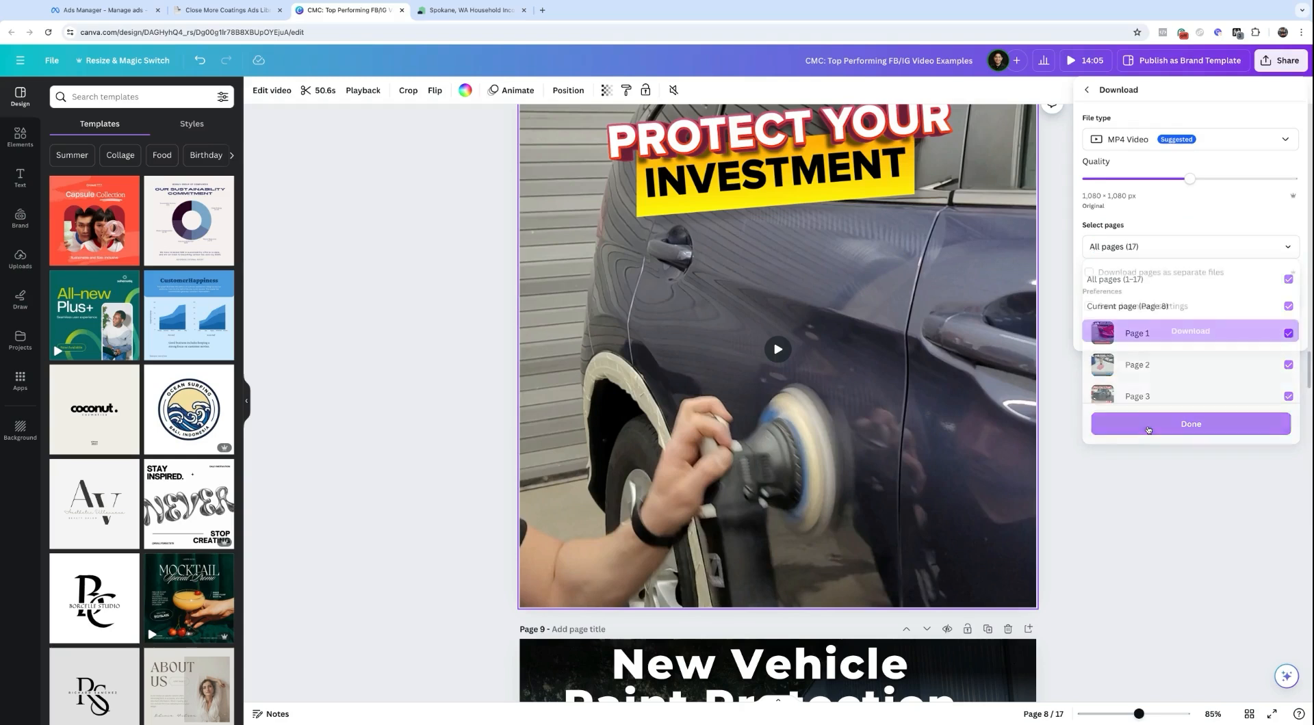
left_click(1089, 272)
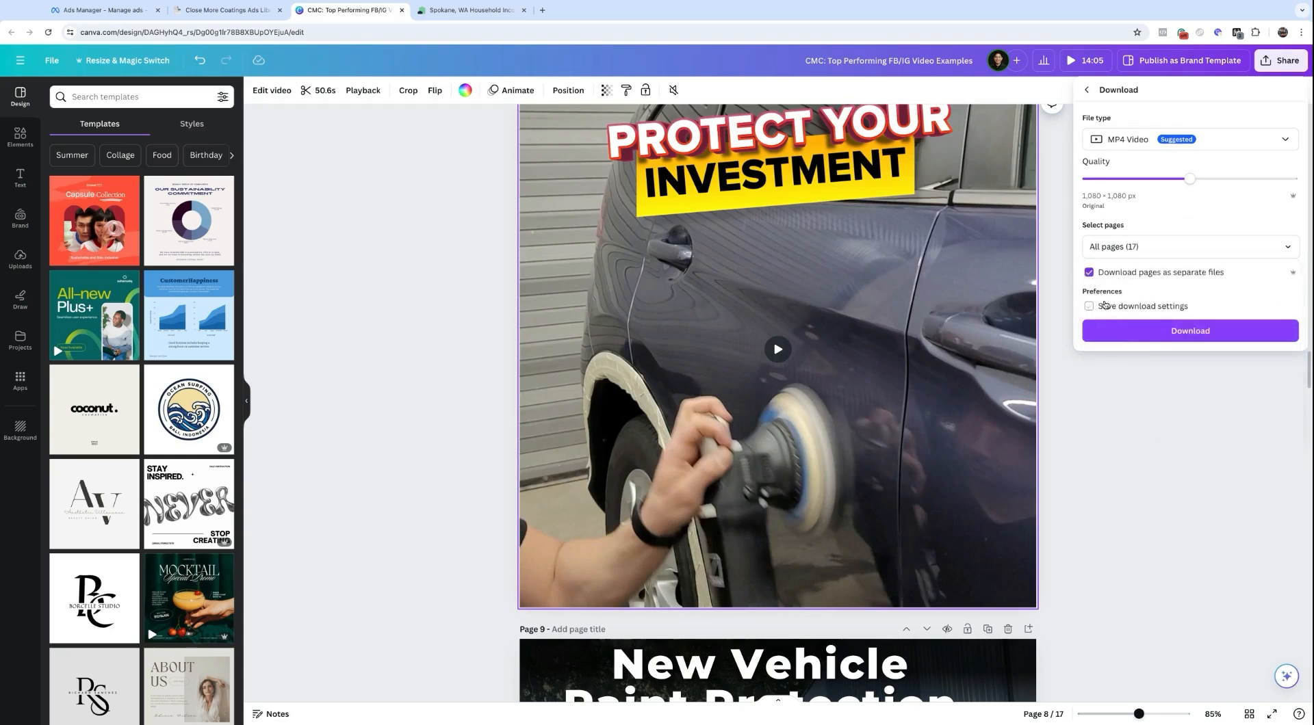
left_click(1126, 335)
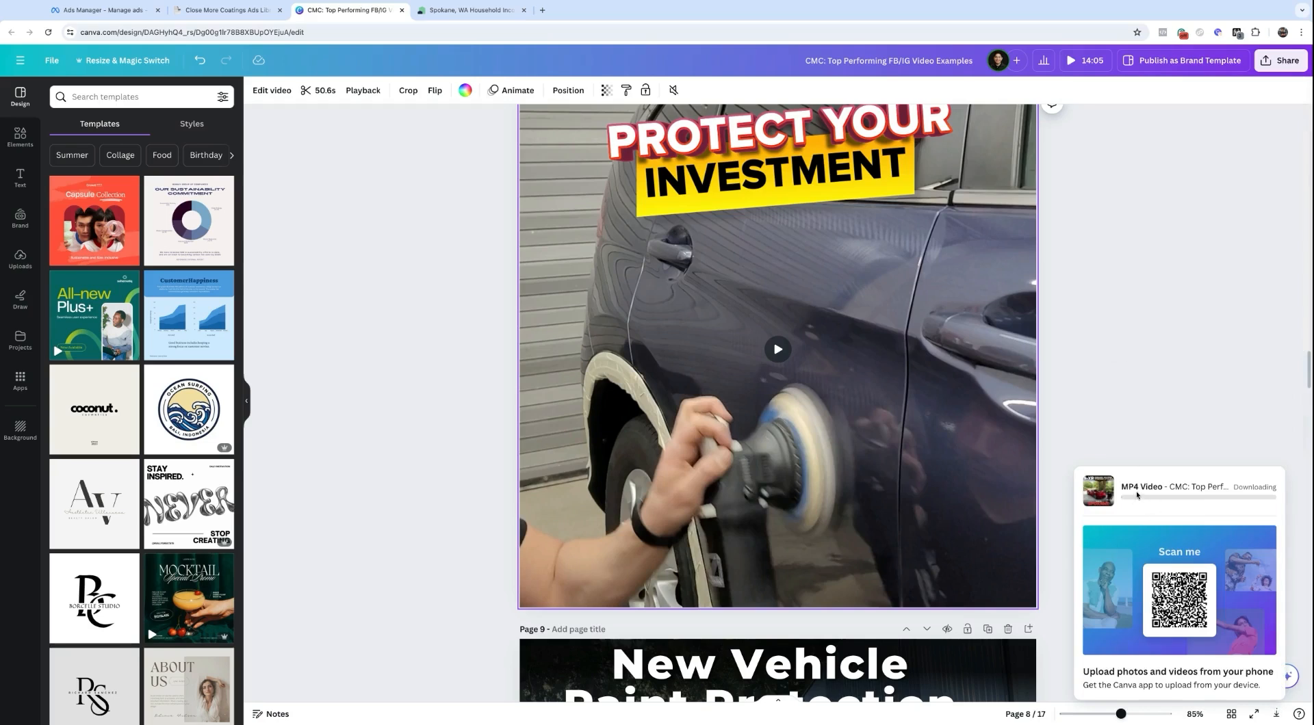
Step: Expand primary text ad #1 in the Close More Coatings library, select its full copy, and return to Ads Manager
left_click(210, 13)
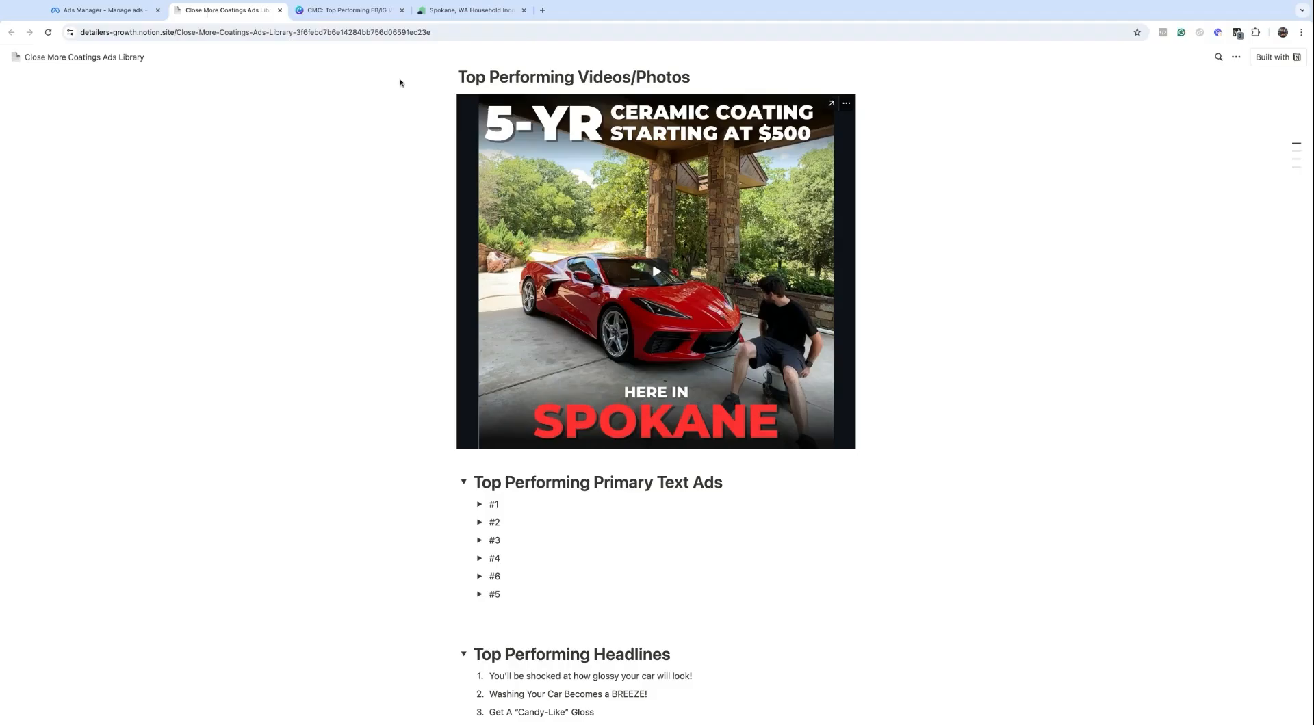
scroll(506, 136, "up", 3)
left_click_drag(458, 184, 799, 190)
scroll(614, 311, "down", 3)
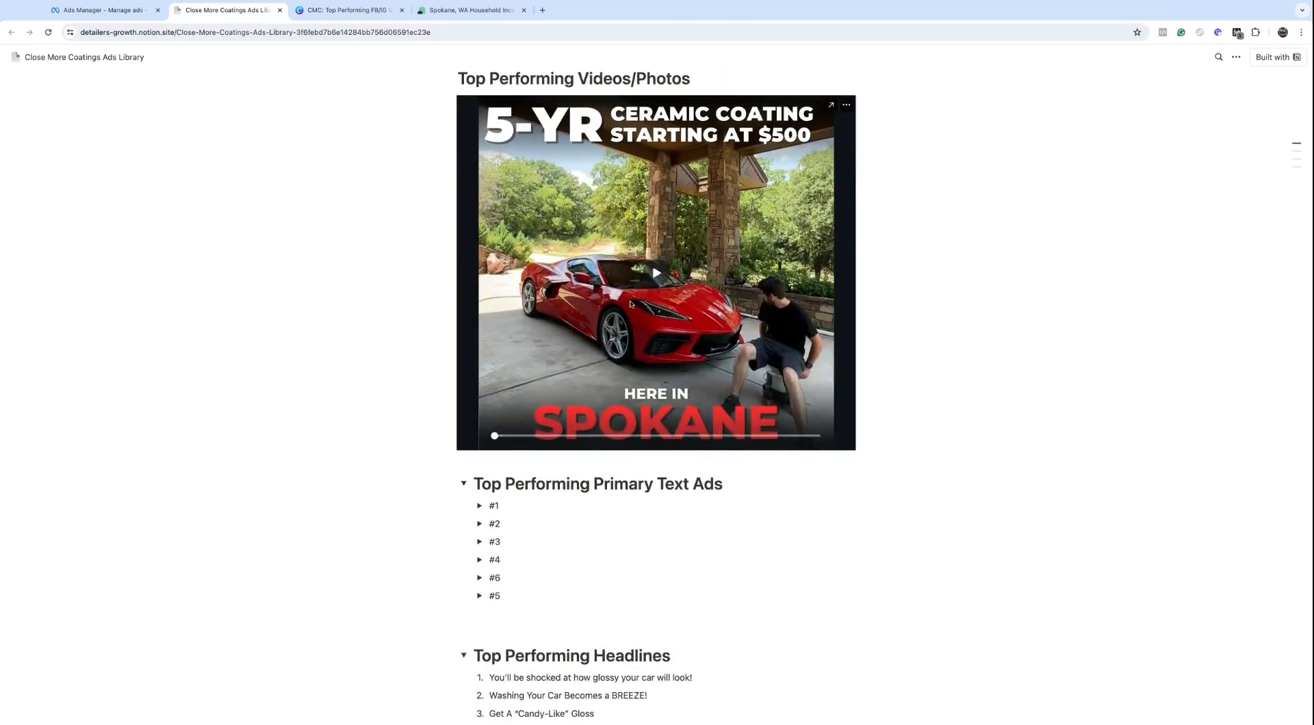
scroll(681, 404, "down", 4)
left_click(480, 262)
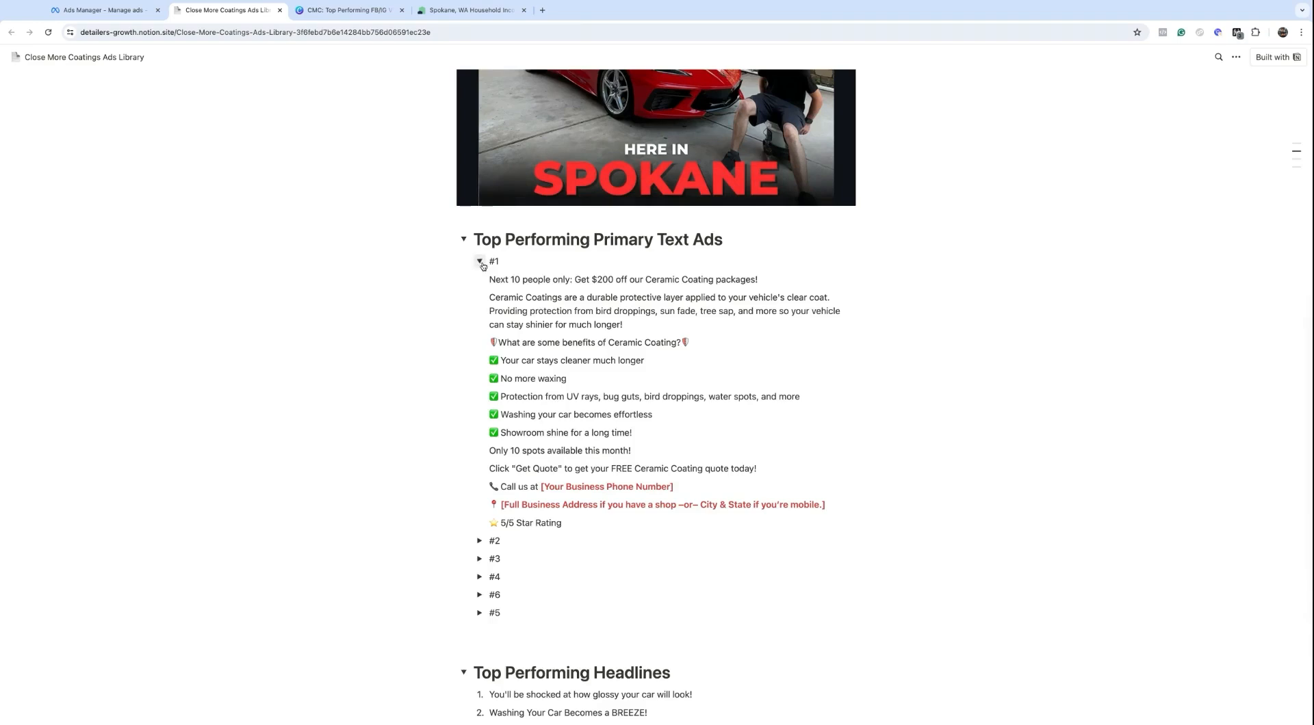
left_click_drag(490, 279, 562, 524)
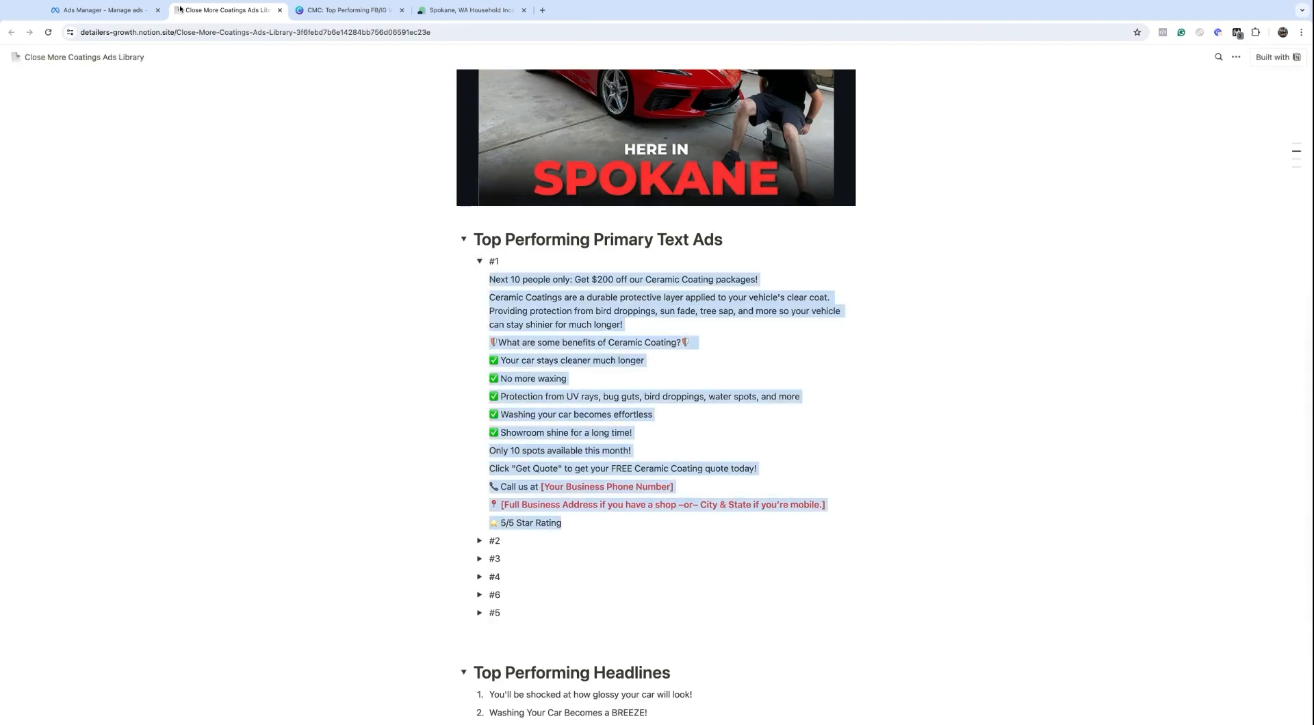
left_click(110, 10)
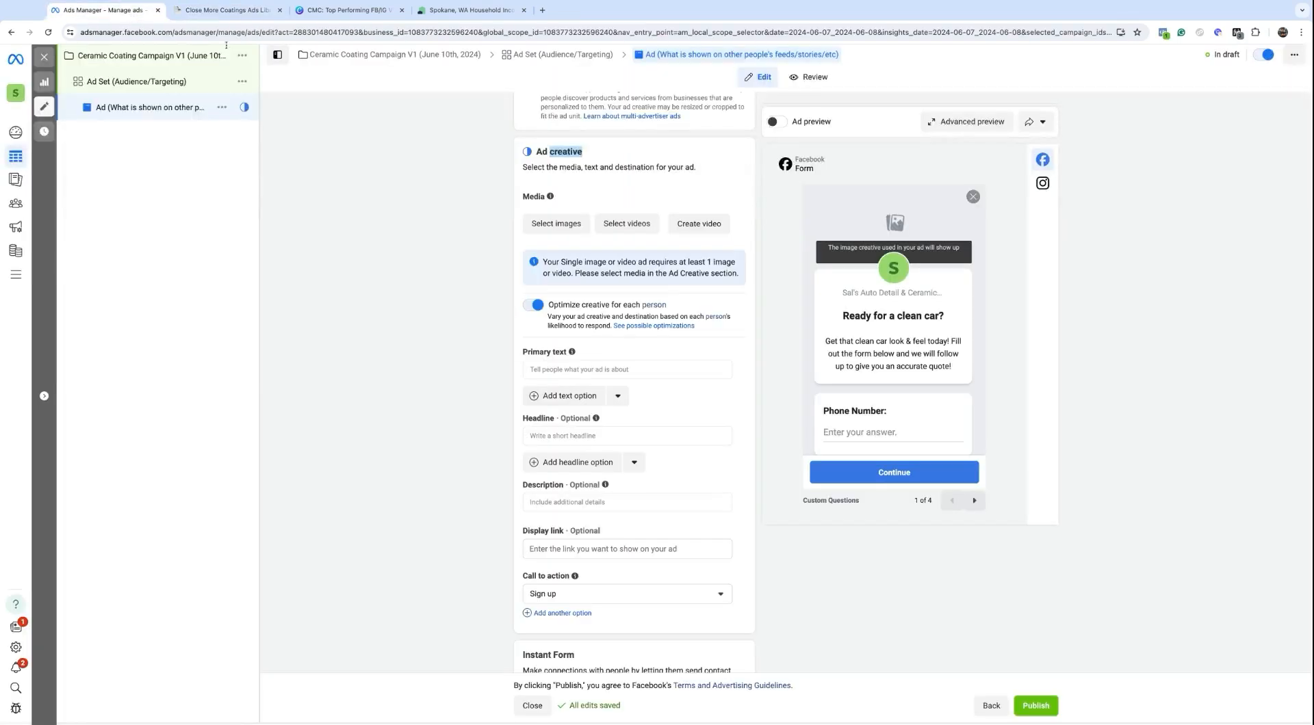
Step: Paste the ad #1 copy as primary text and replace the phone placeholder with the business number
left_click(569, 369)
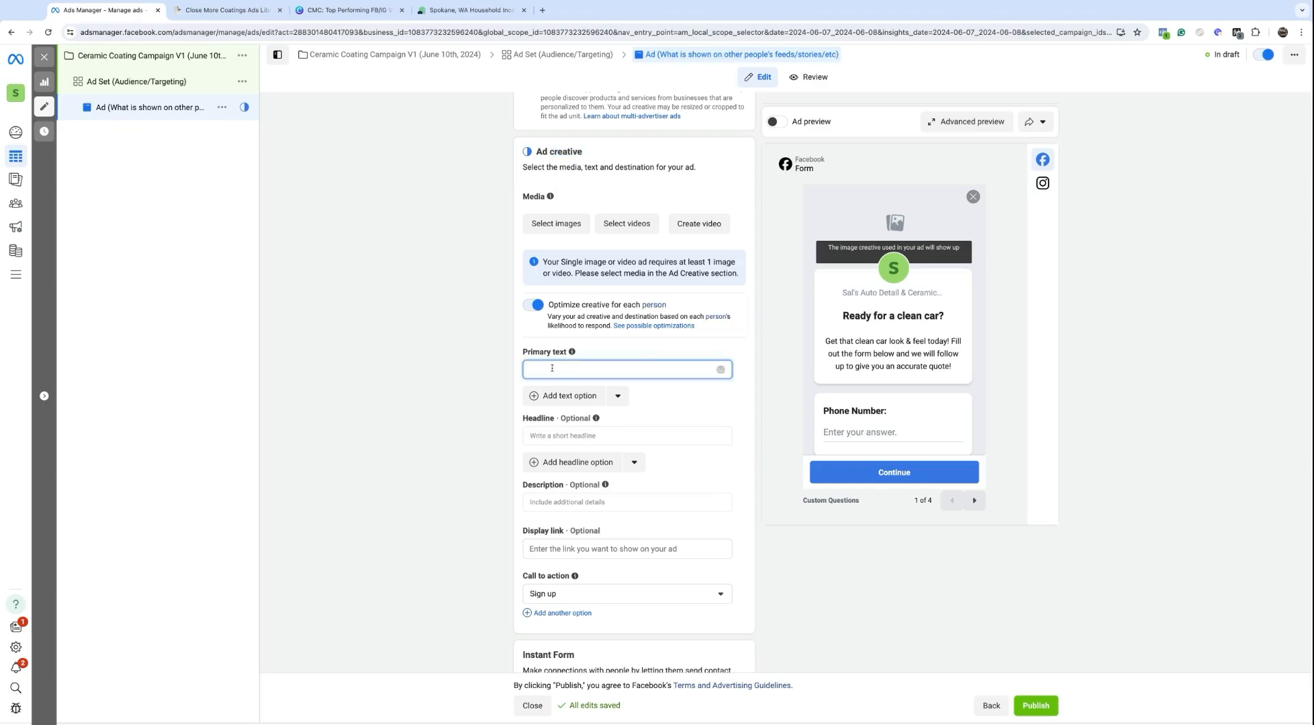
type("Next 10 people only: Get $200 off our Ceramic Coating packages!  Ceramic Coatings are a durable protective layer applied to your vehicle's clear coat. Providing protection from bird droppings, sun fade, tree sap, and more so your vehicle can stay shinier for much longer!  🛡What are some benefits of Ceramic Coating?🛡  ✅ Your car stays cleaner much longer  ✅ No more waxing  ✅ Protection from UV rays, bug guts, bird droppings, water spots, and more  ✅ Washing your car becomes effortless  ✅ Showroom shine for a long time!  Only 10 spots available this month!  Click \"Get Quote\" to get your FREE Ceramic Coating quote today!  📞 Call us at **[Your Business Phone Number]**  📍 **[Full Business Address if you have a shop –or– City & State if you're mobile.]**  ⭐ 5/5 Star Rating")
scroll(578, 575, "down", 2)
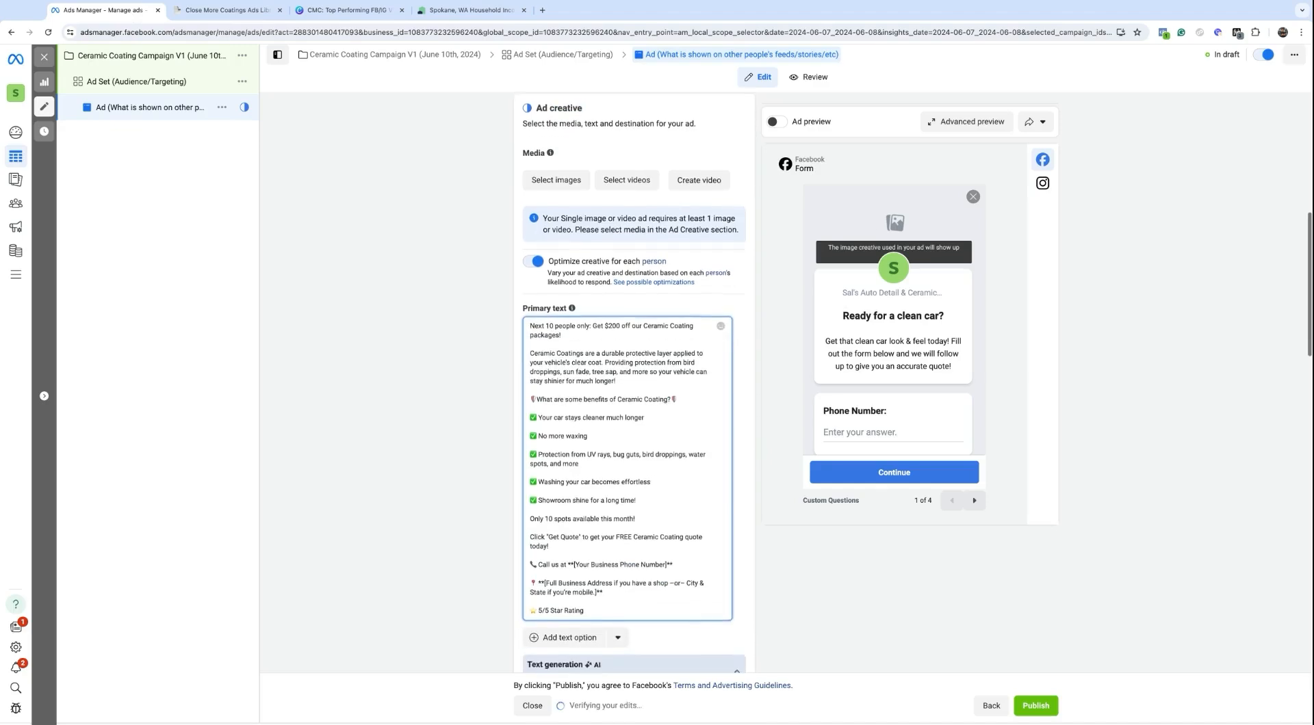
left_click(568, 559)
key("ctrl+shift+Right")
key("ctrl+shift+Right")
key("ctrl+shift+Right")
key("ctrl+shift+Right")
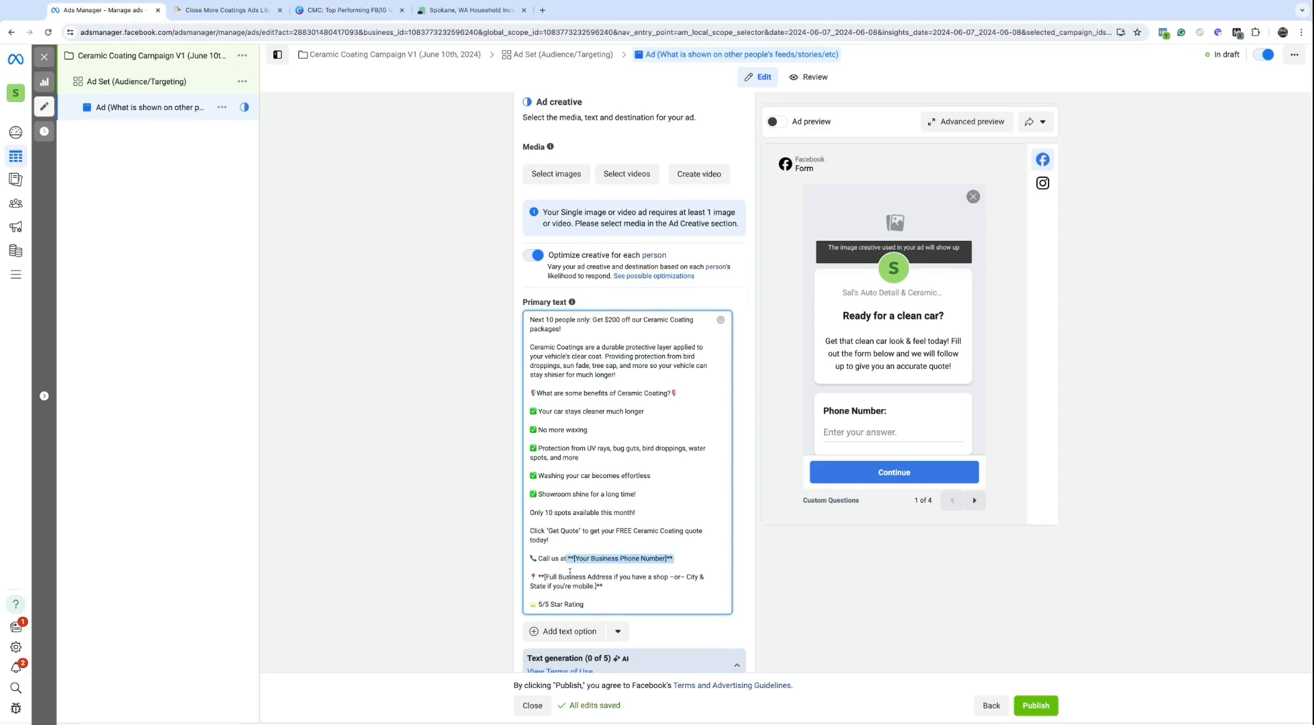
left_click(545, 576)
key("shift+Down")
key("alt+shift+Right")
key("alt+shift+Right")
key("alt+shift+Right")
key("alt+shift+Right")
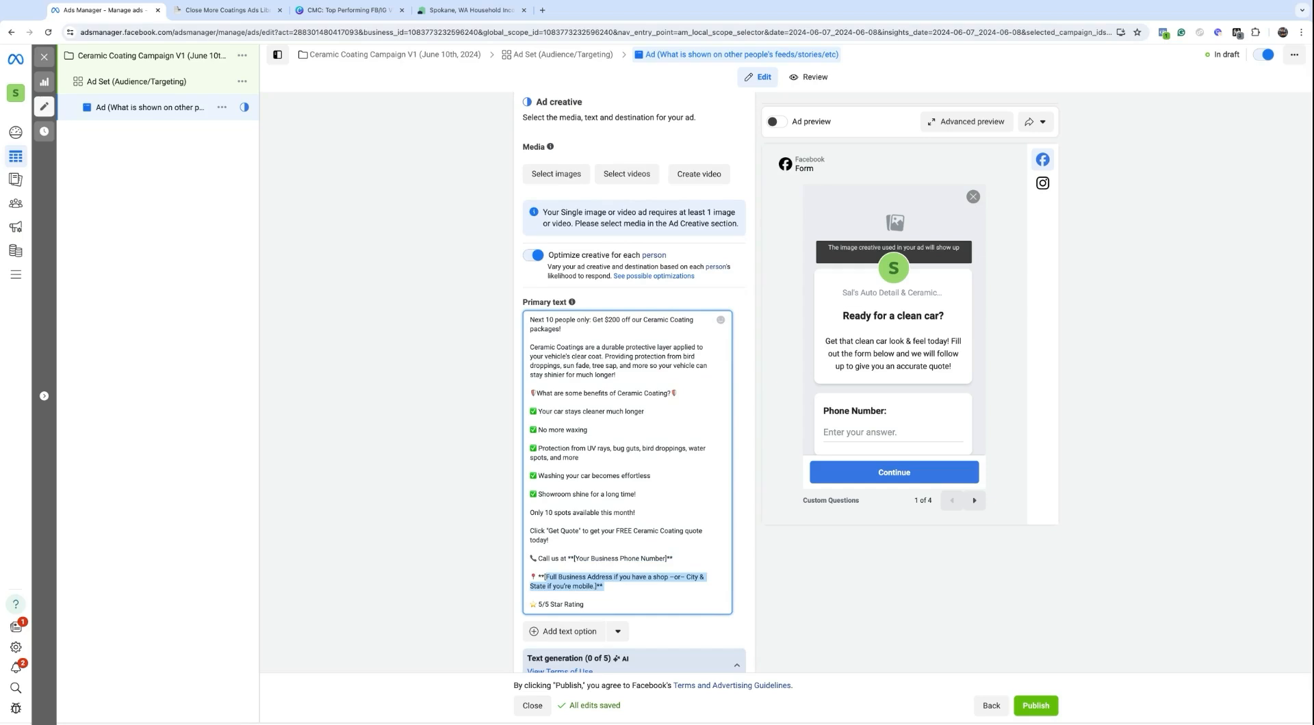
left_click(588, 603)
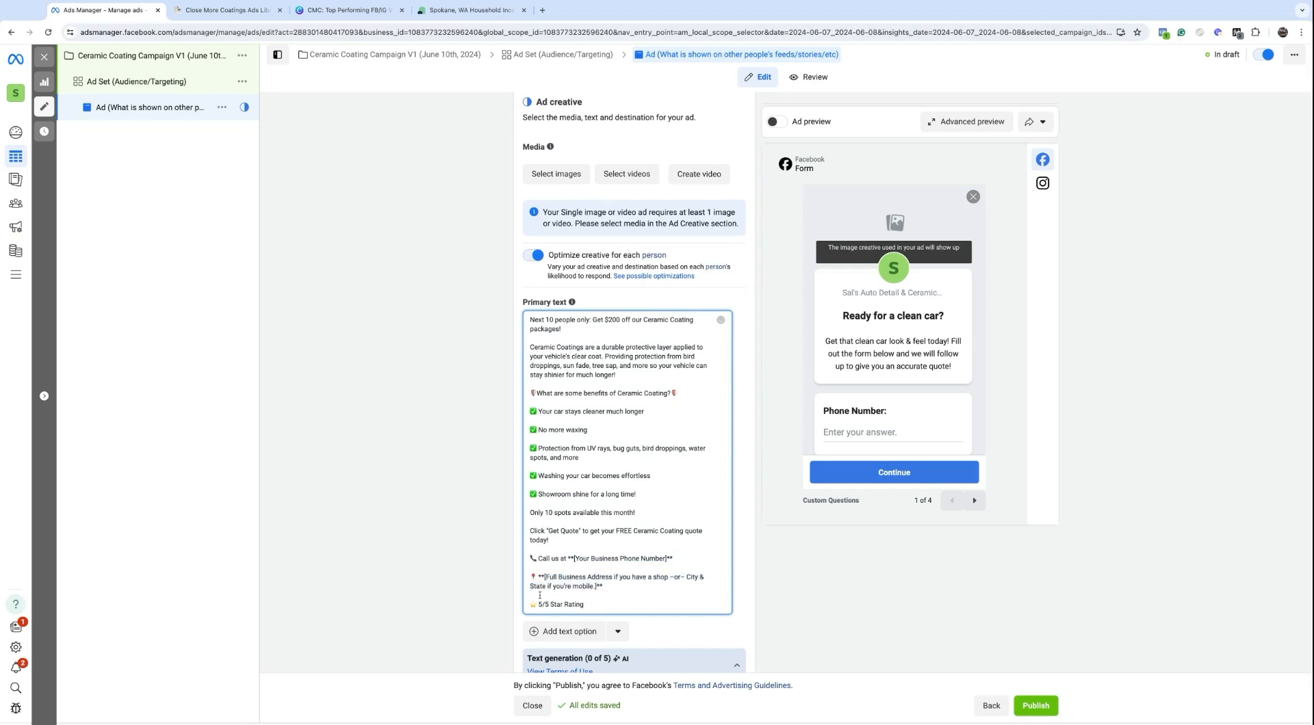
left_click(568, 559)
key("alt+shift+Right")
key("alt+shift+Right")
key("alt+shift+Right")
key("alt+shift+Right")
key("alt+shift+Right")
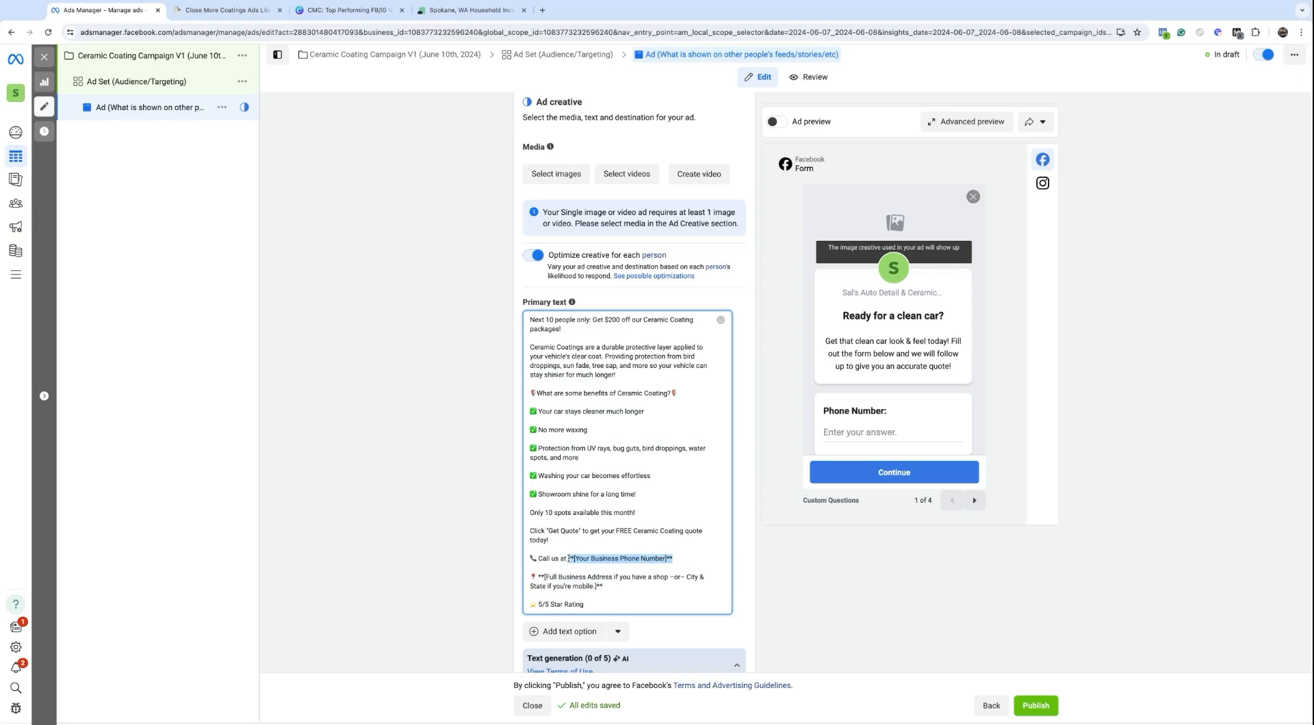
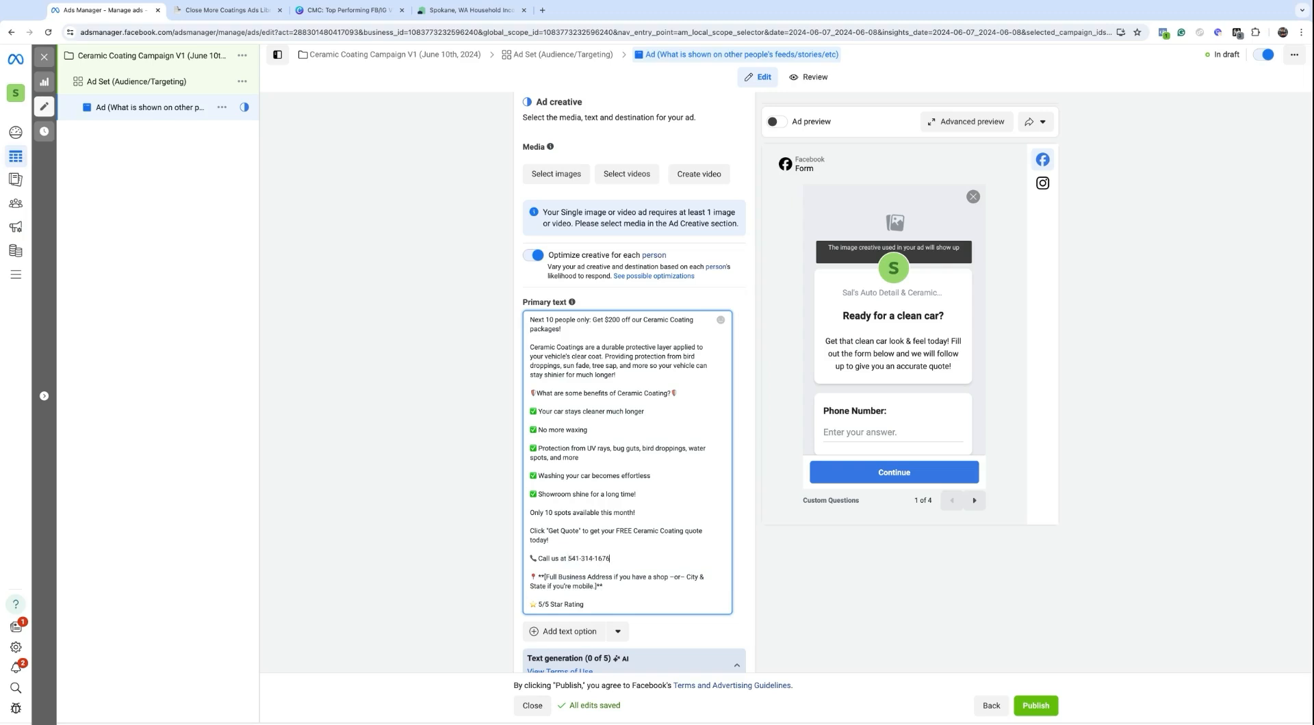
Step: Replace the address placeholder with Spokane, WA and remove the extra blank lines
left_click_drag(545, 577, 606, 586)
key("shift+Left")
key("shift+Left")
type("Spokane, W")
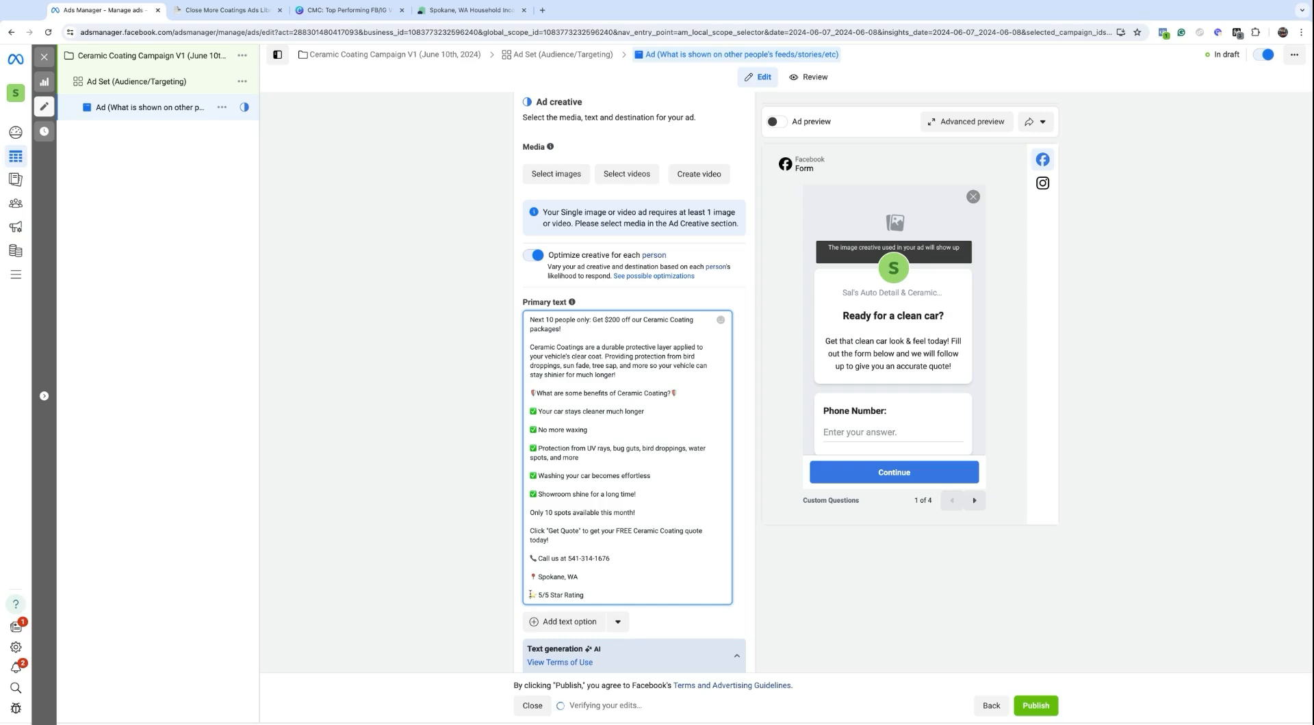
key("BackSpace")
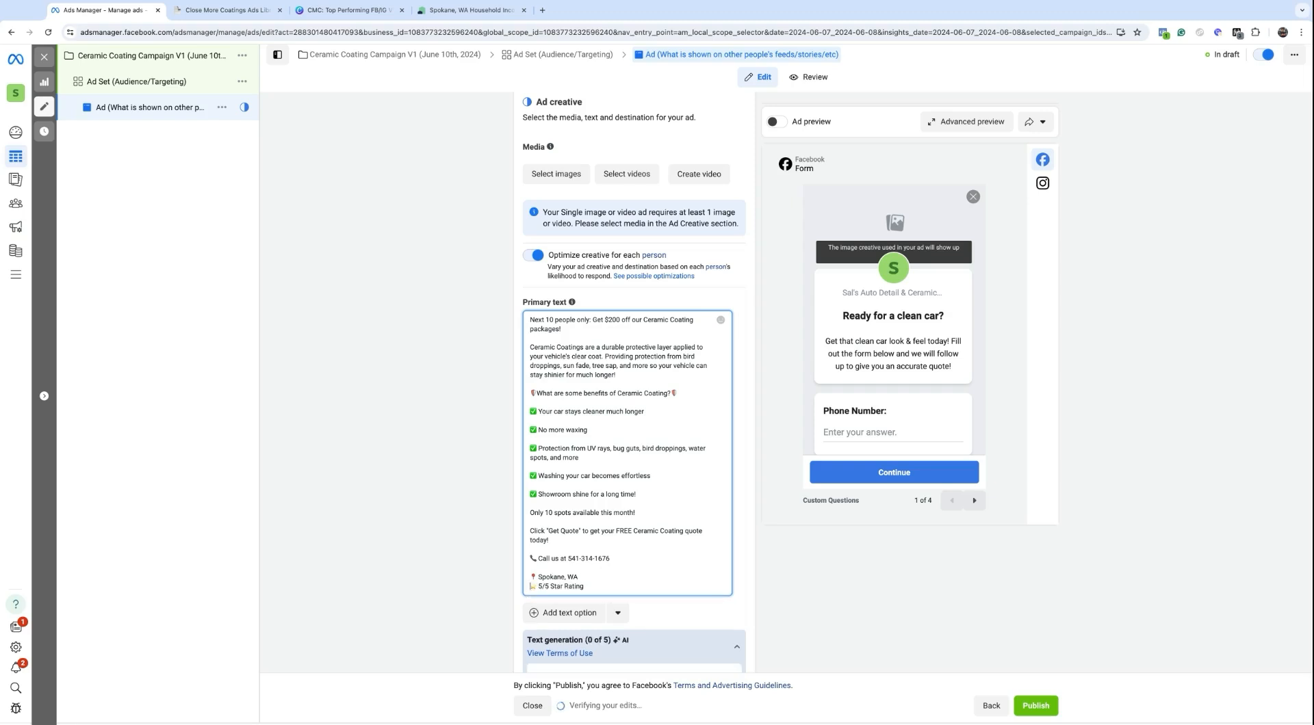
key("BackSpace")
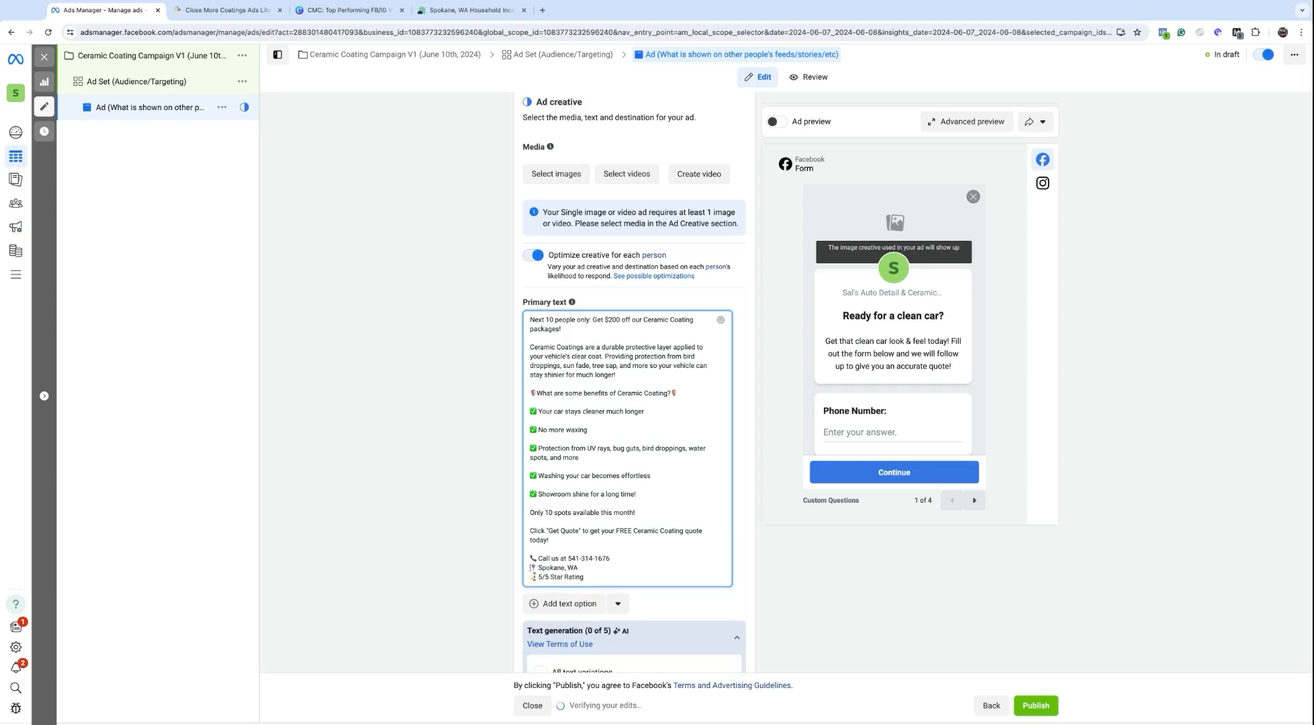
left_click_drag(603, 576, 531, 549)
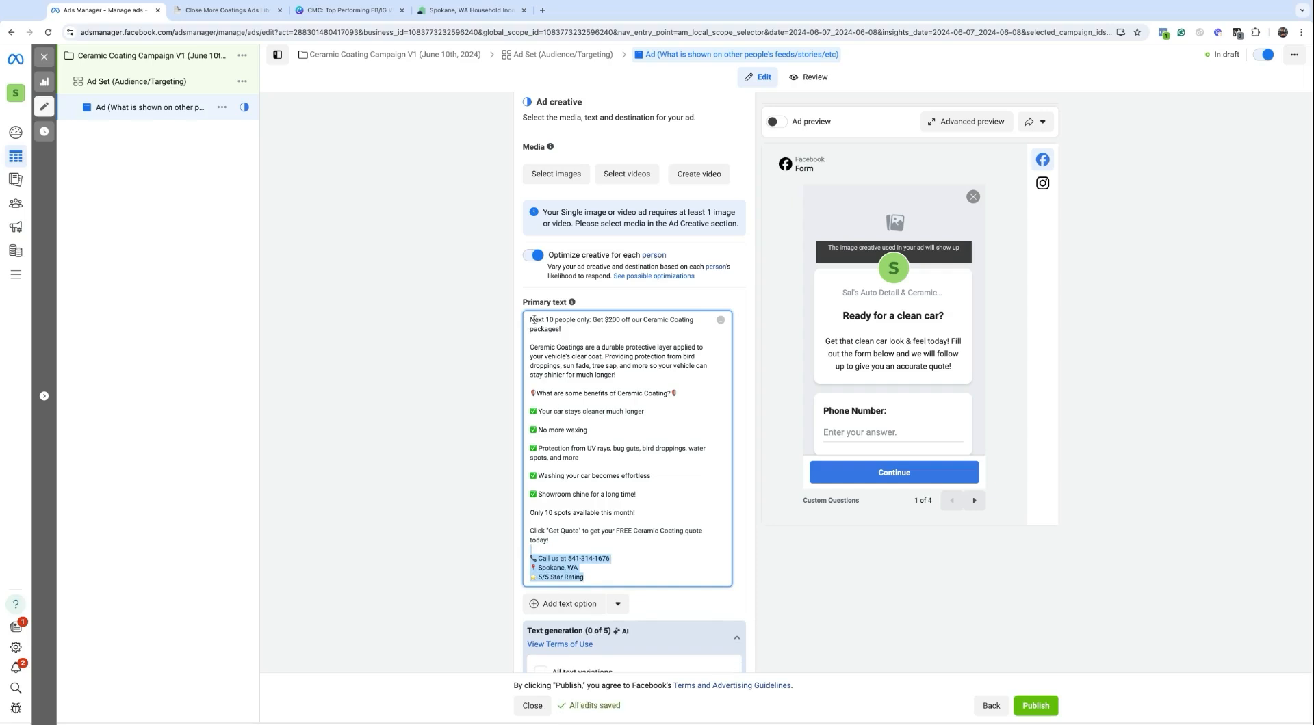
left_click(528, 321)
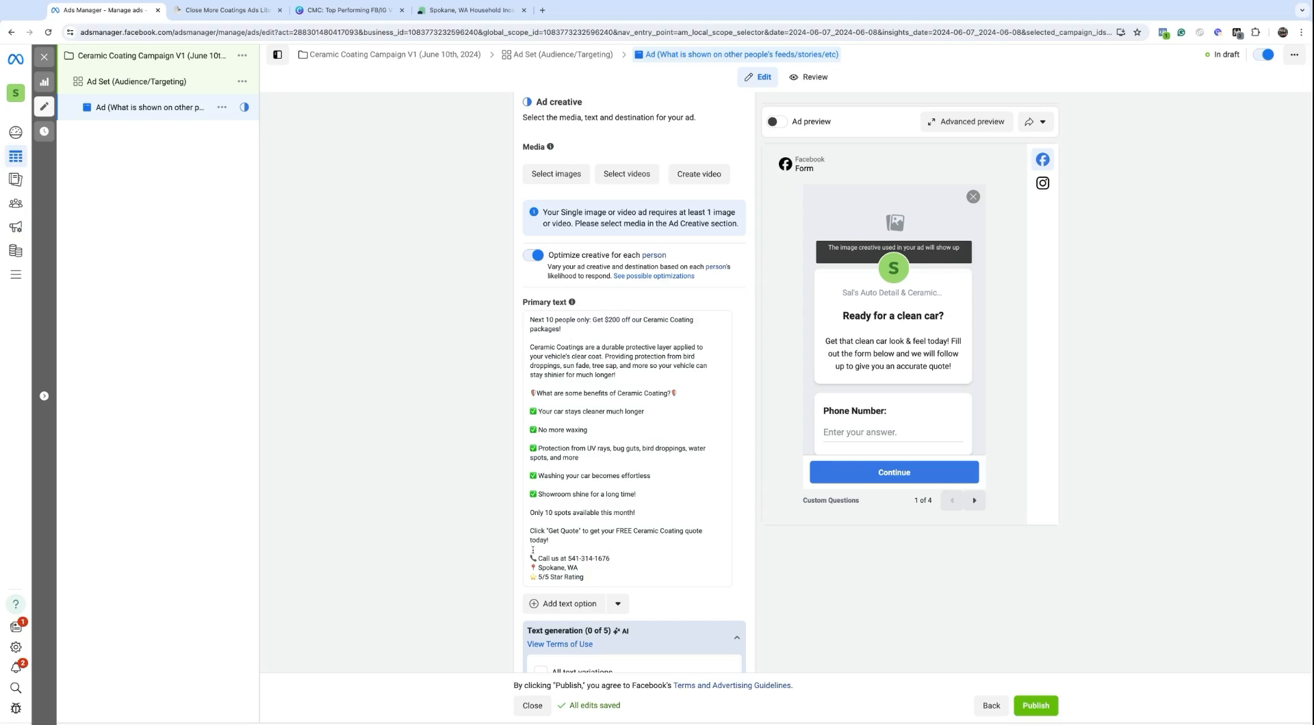
mouse_move(593, 579)
left_mouse_down()
mouse_move(565, 513)
mouse_move(536, 319)
left_mouse_up()
mouse_move(536, 319)
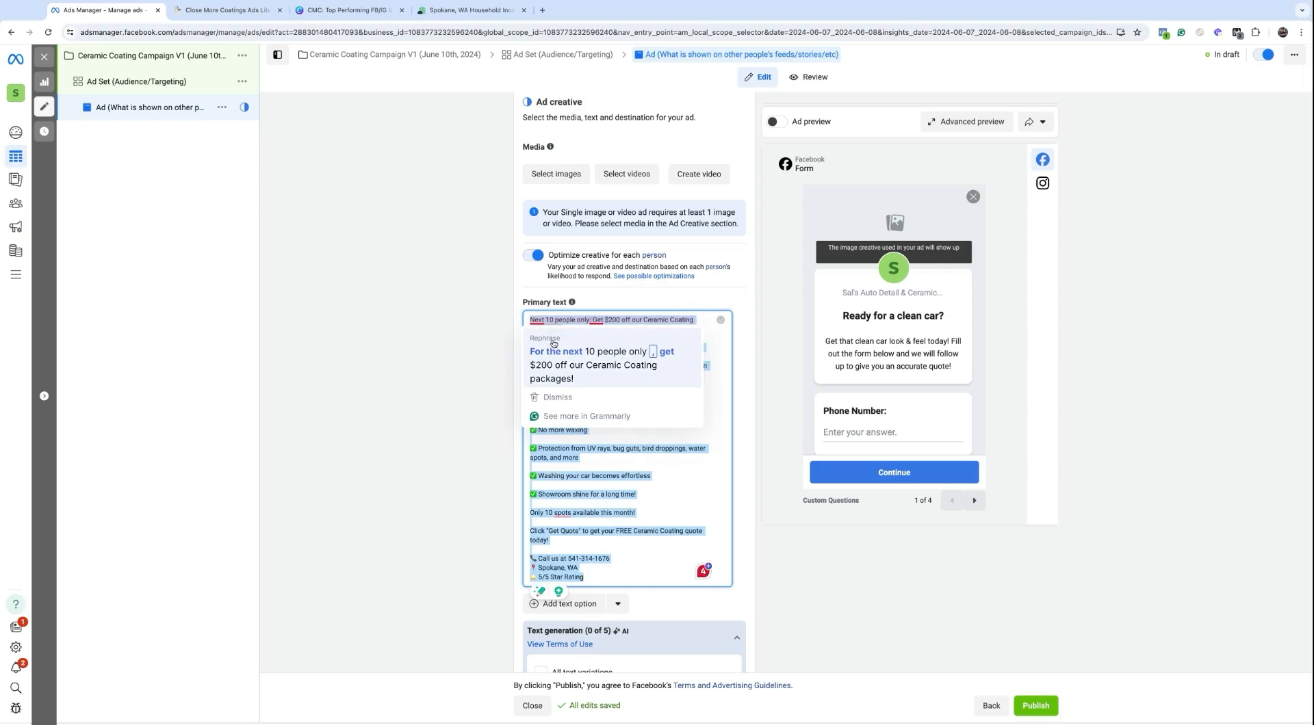
left_click(591, 354)
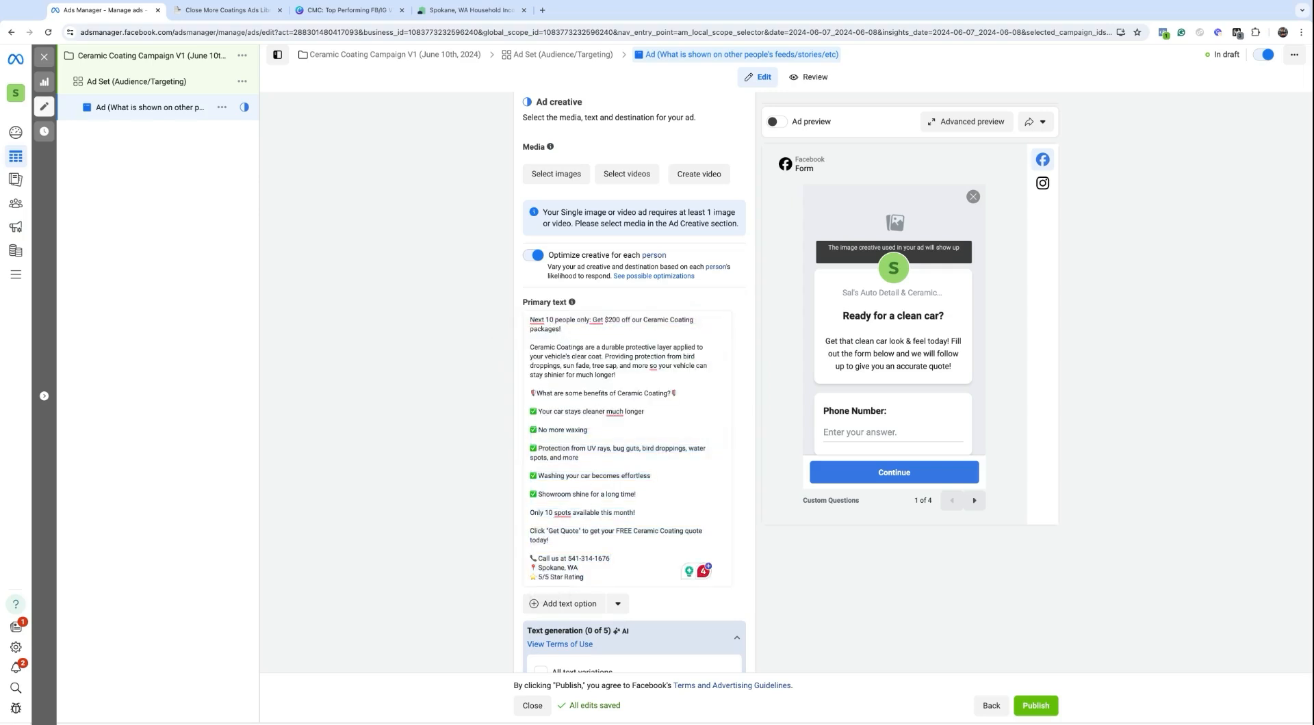
scroll(559, 461, "down", 3)
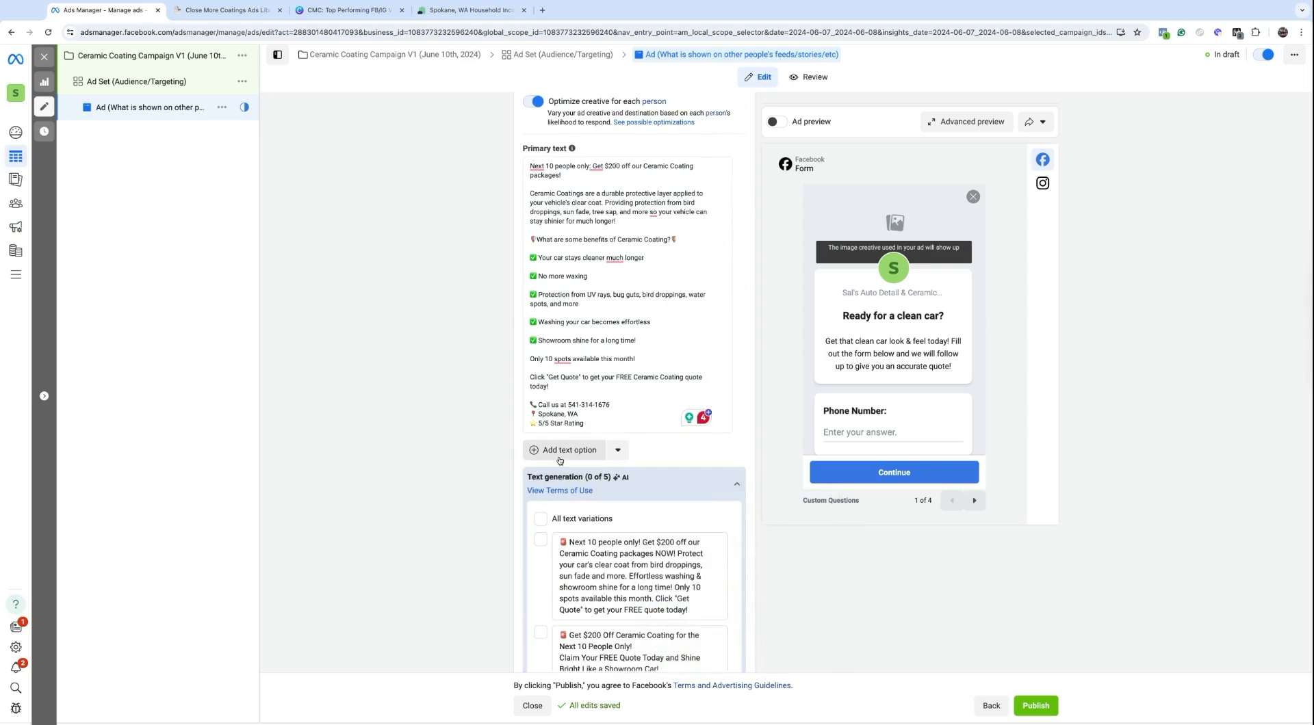
left_click(559, 457)
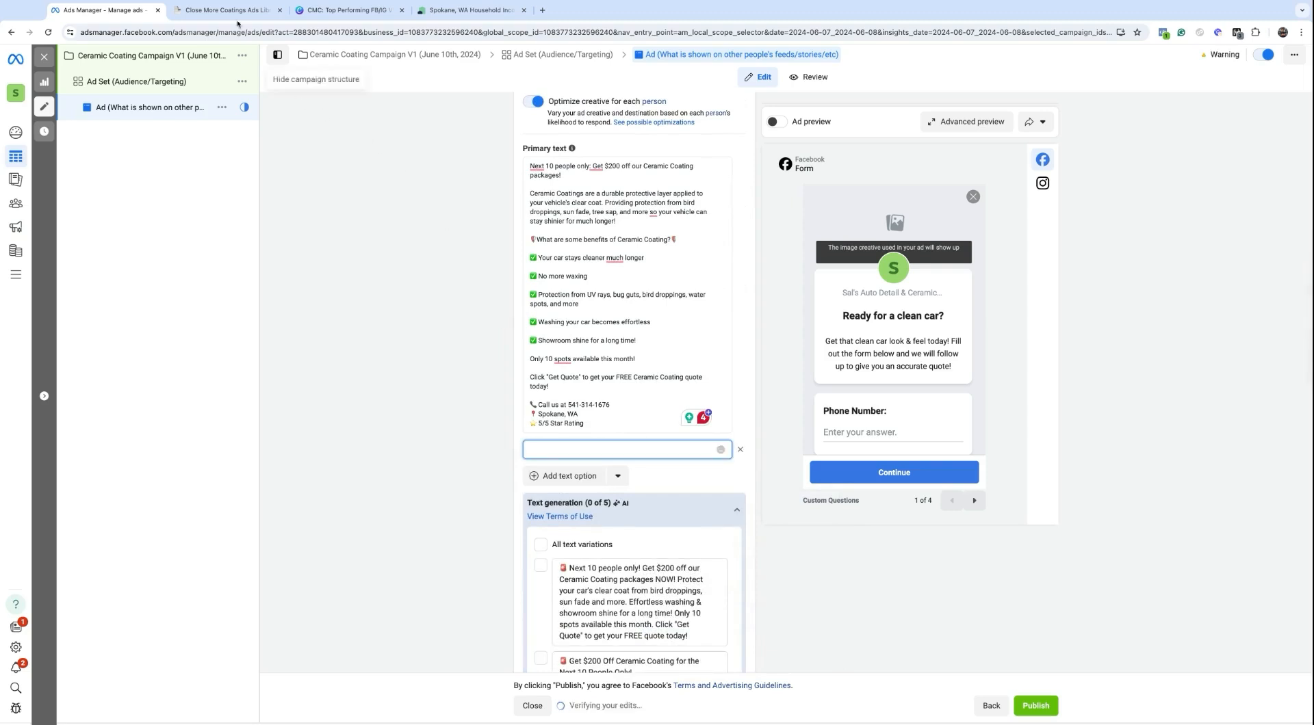
Step: Paste library ad copy #2 as the second primary text
left_click(239, 13)
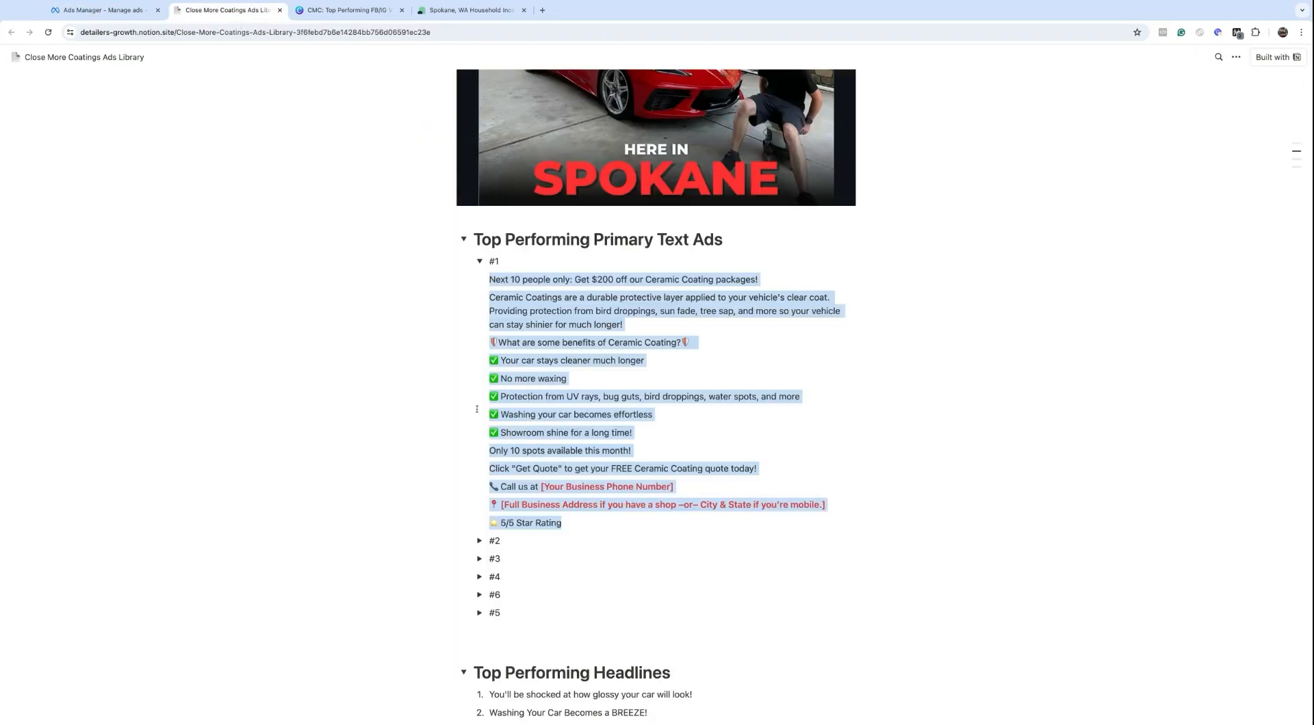
left_click(480, 261)
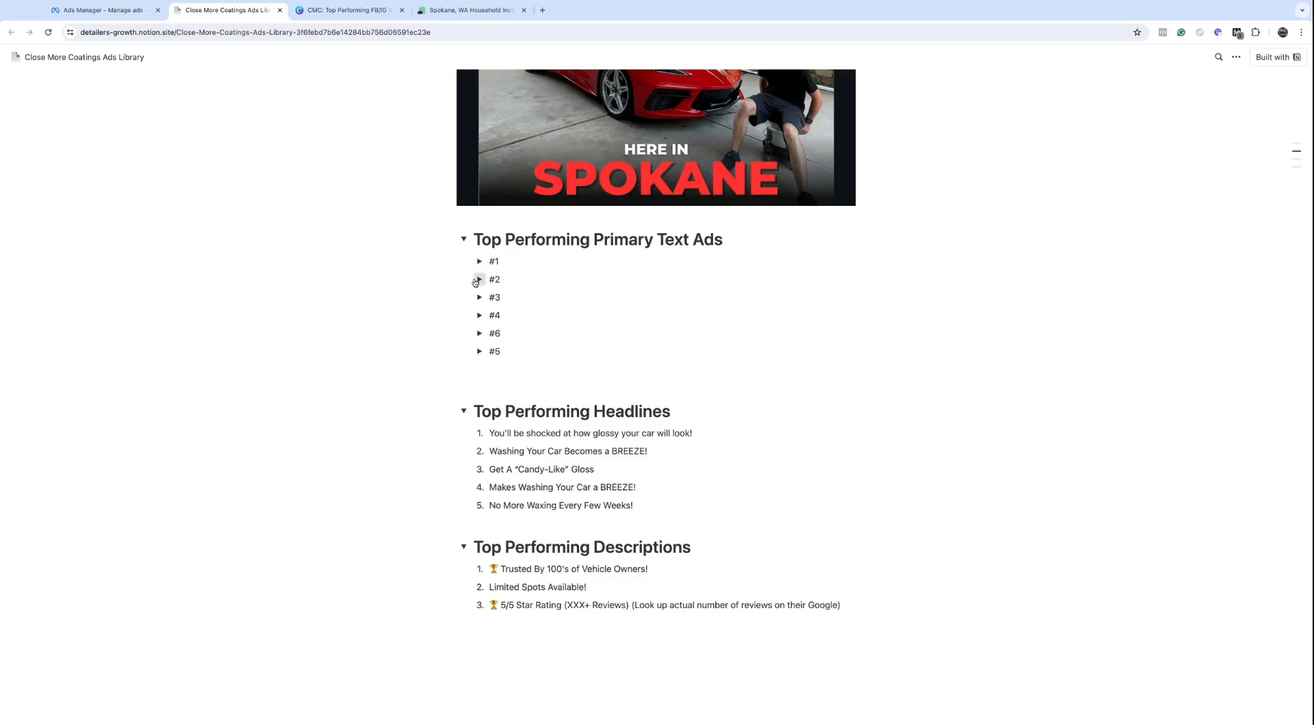
left_click(480, 279)
left_click_drag(487, 296, 753, 403)
key("super+c")
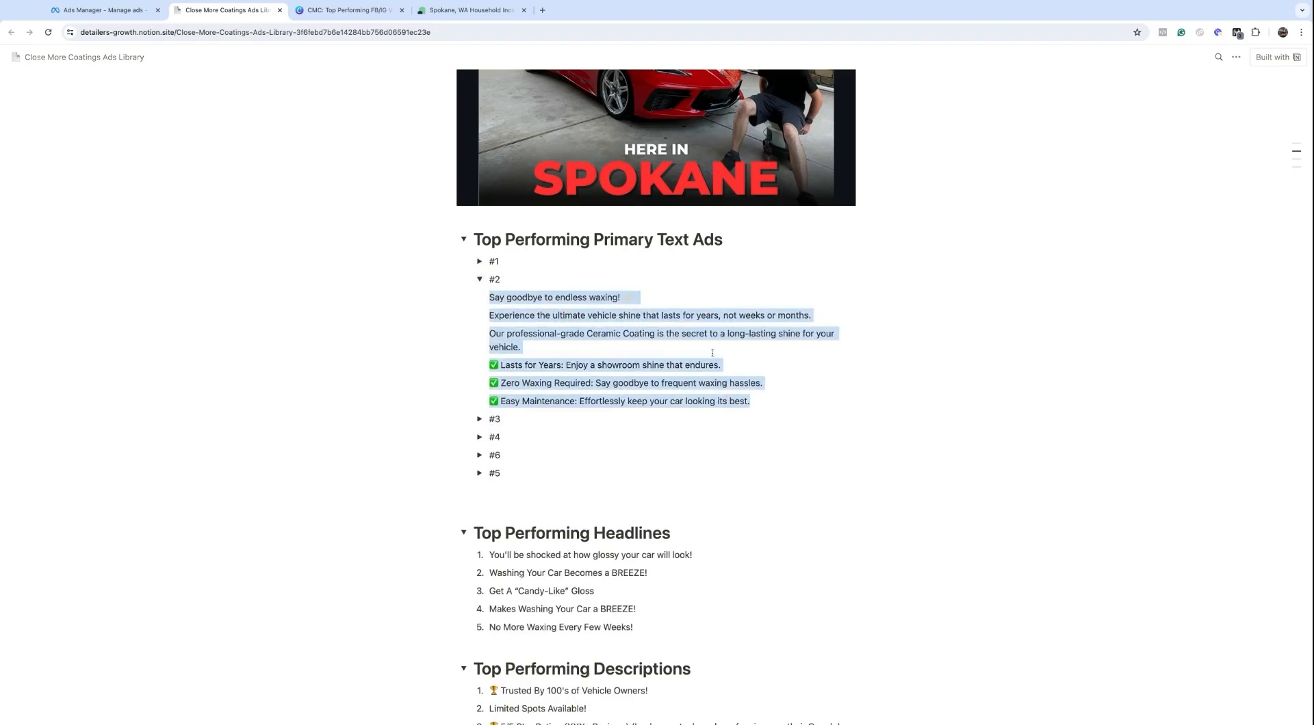
left_click(103, 9)
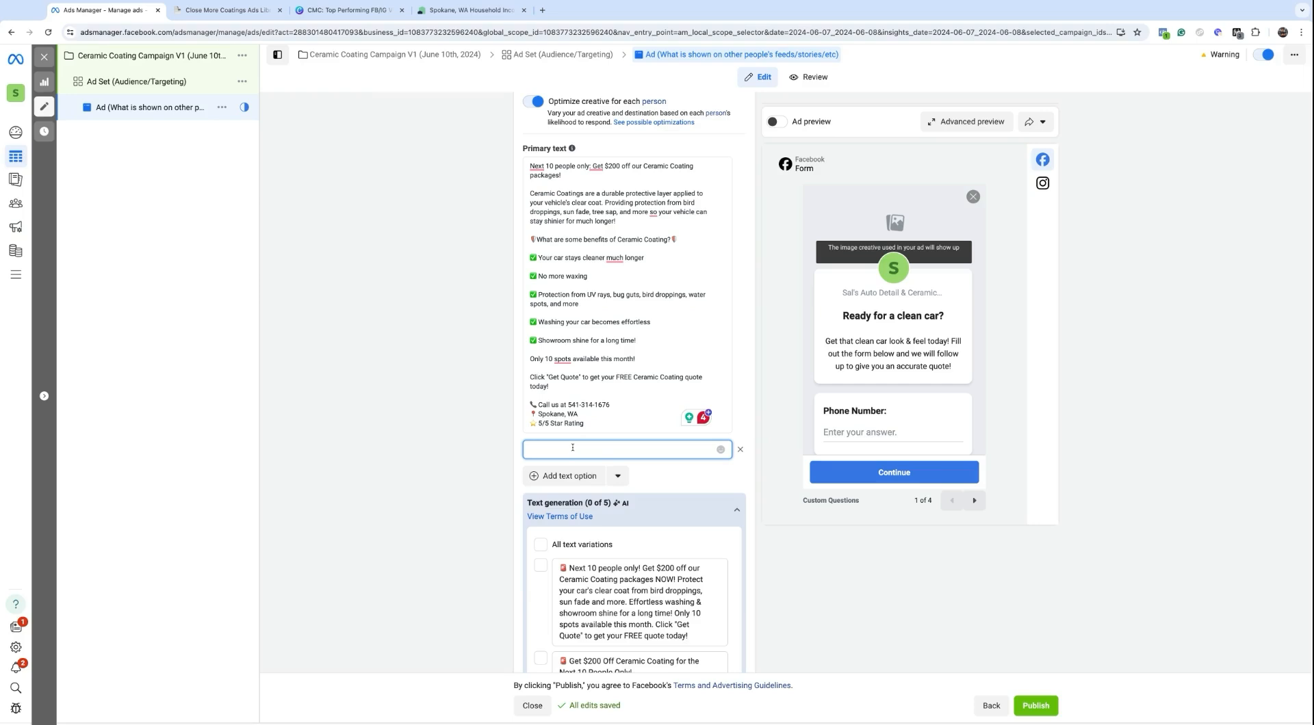
key("super+v")
scroll(572, 449, "down", 3)
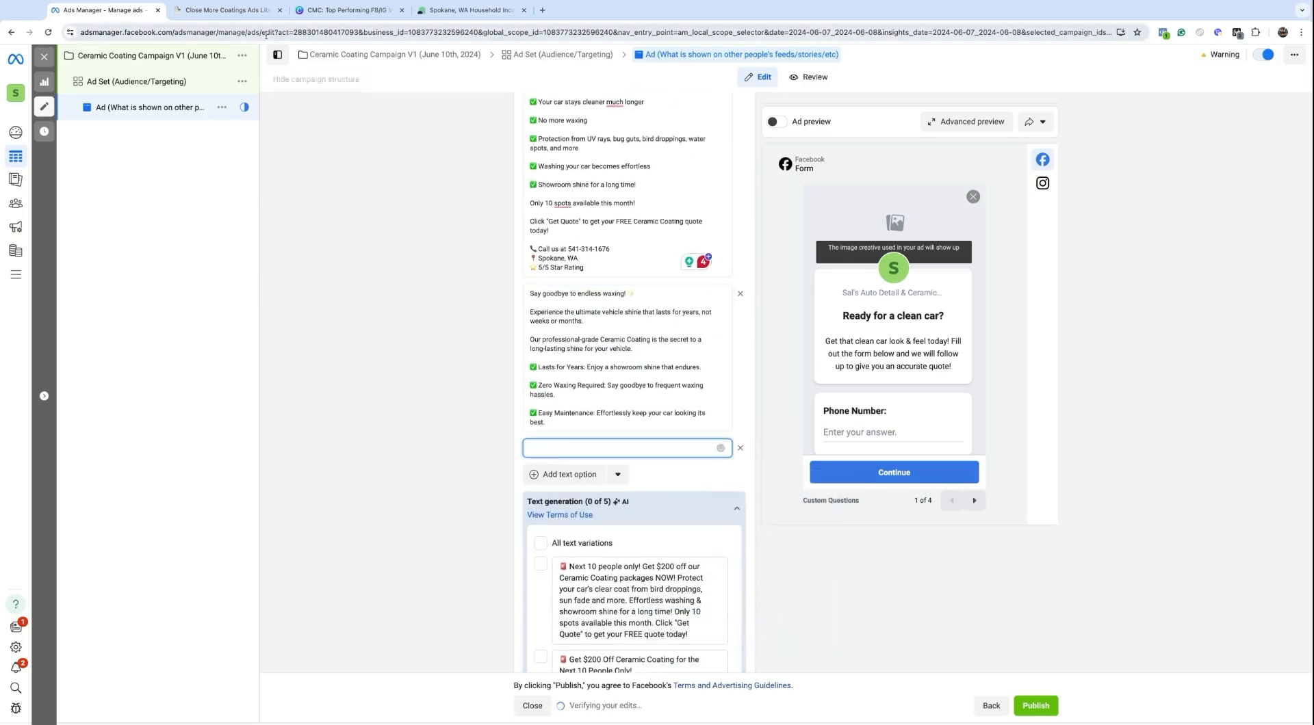
Step: Paste library ad copy #3 as the third primary text
left_click(229, 10)
left_click(478, 418)
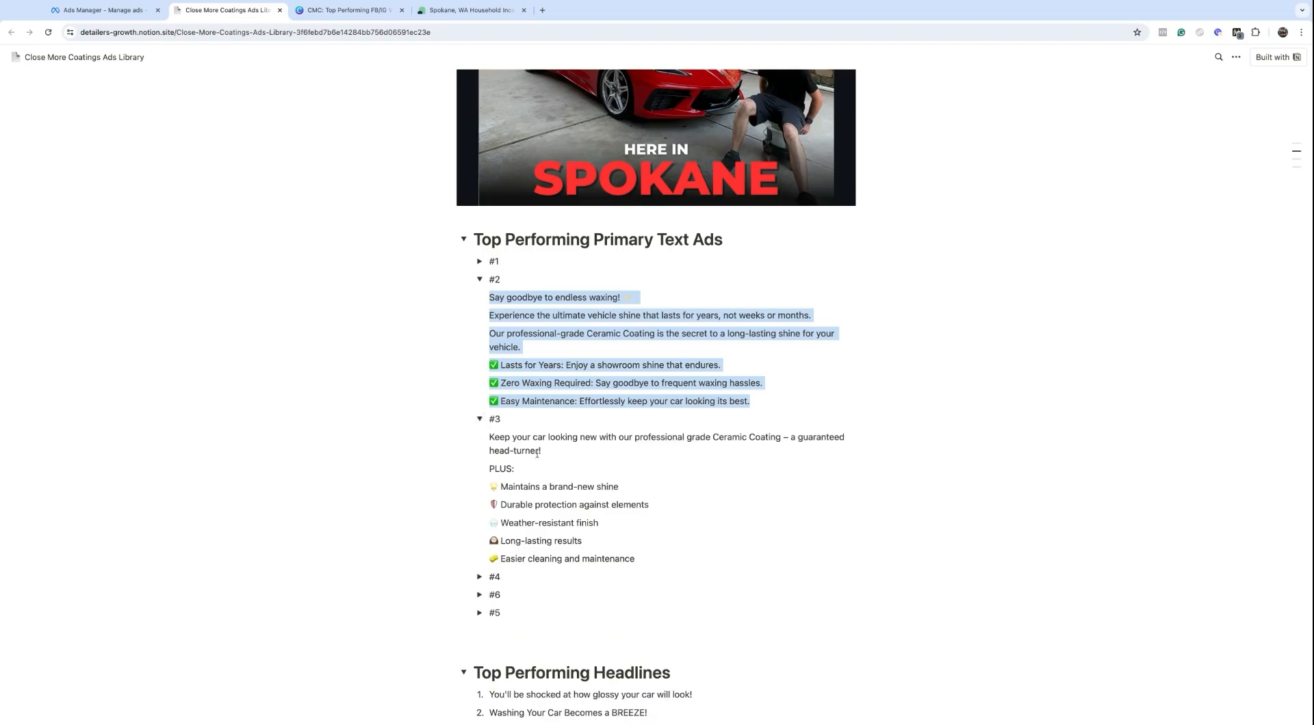
left_click_drag(490, 435, 637, 561)
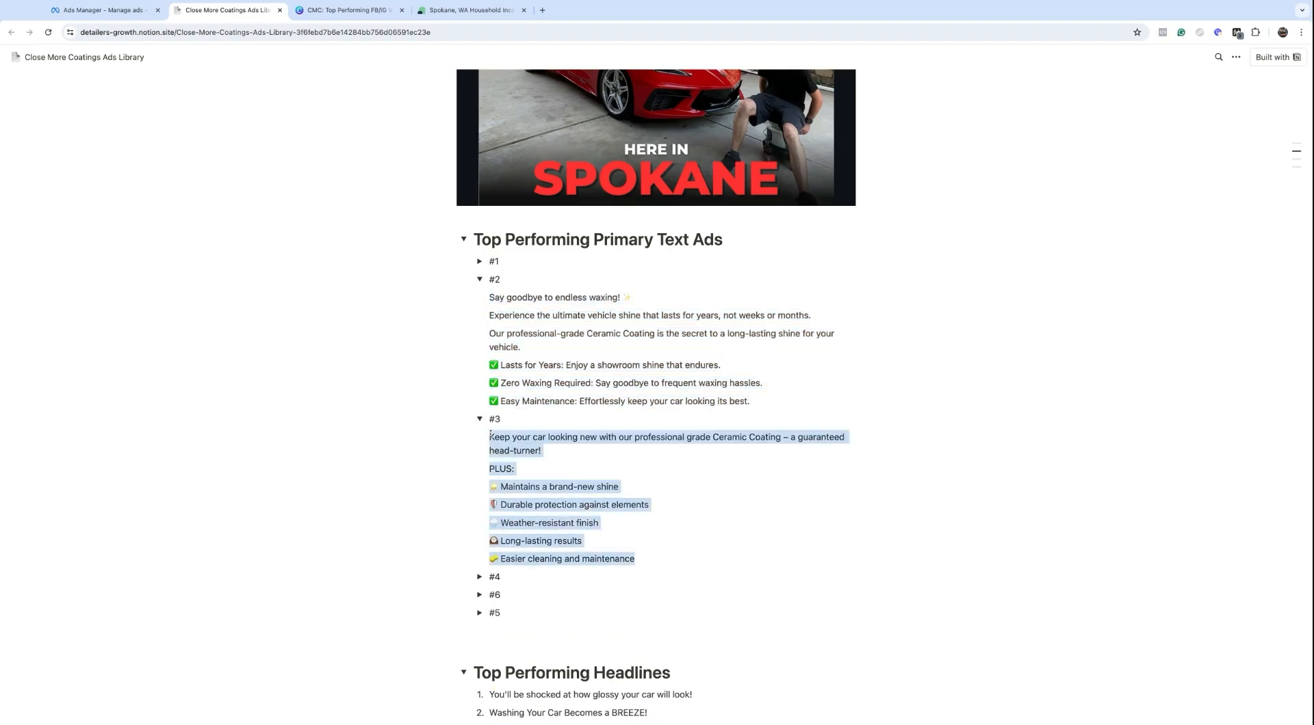
left_click(117, 11)
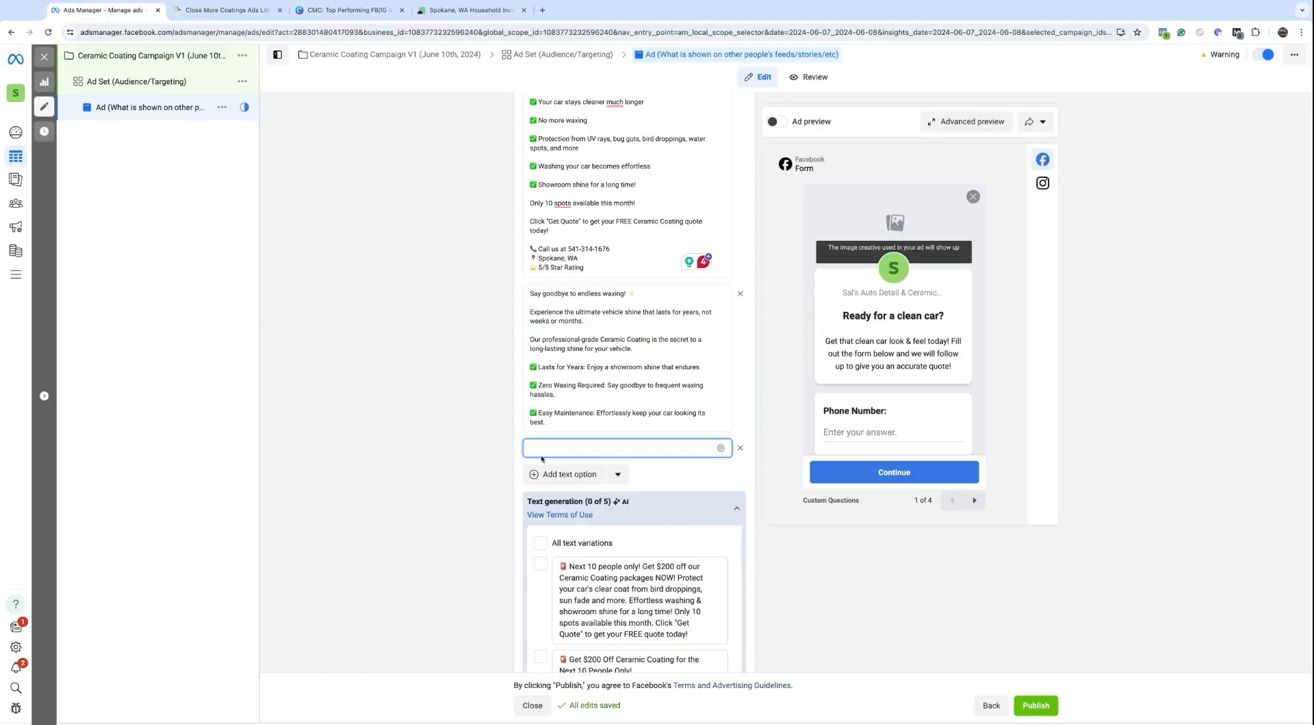
type("Keep your car looking new with our professional grade Ceramic Coating – a guaranteed head-turner!  PLUS:  ✨ Maintains a brand-new shine  🛡 Durable protection against elements  🌧 Weather-resistant finish  ⏰ Long-lasting results  🧽 Easier cleaning and maintenance")
left_click(568, 474)
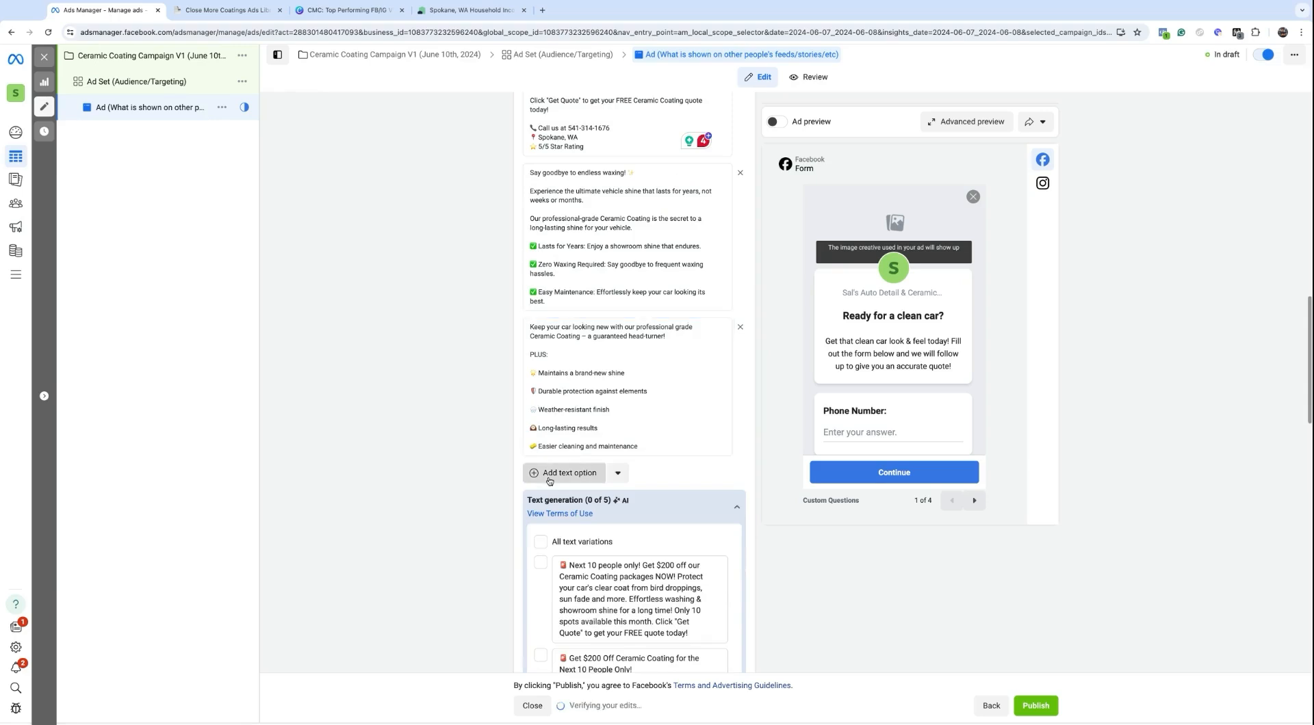
Step: Paste the #4 Swirl marks copy as the fourth primary text
left_click(207, 11)
scroll(471, 411, "down", 2)
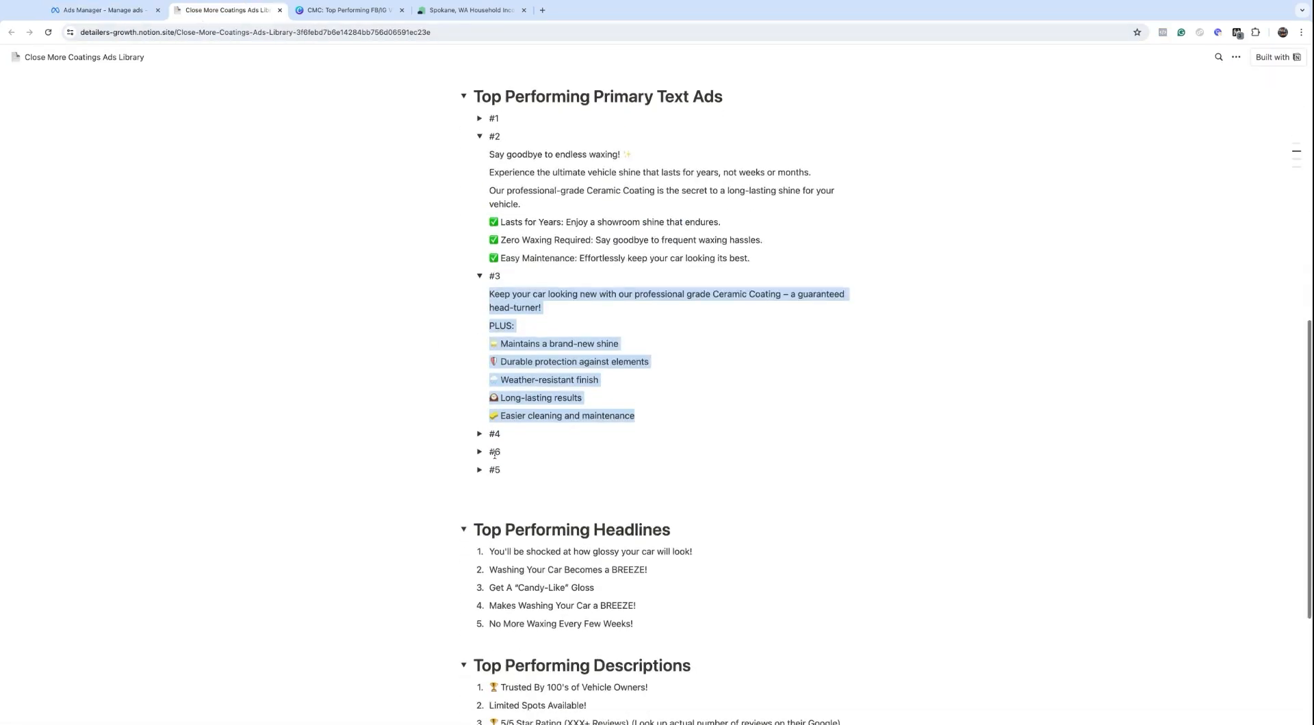
left_click(480, 434)
left_click_drag(490, 453, 512, 551)
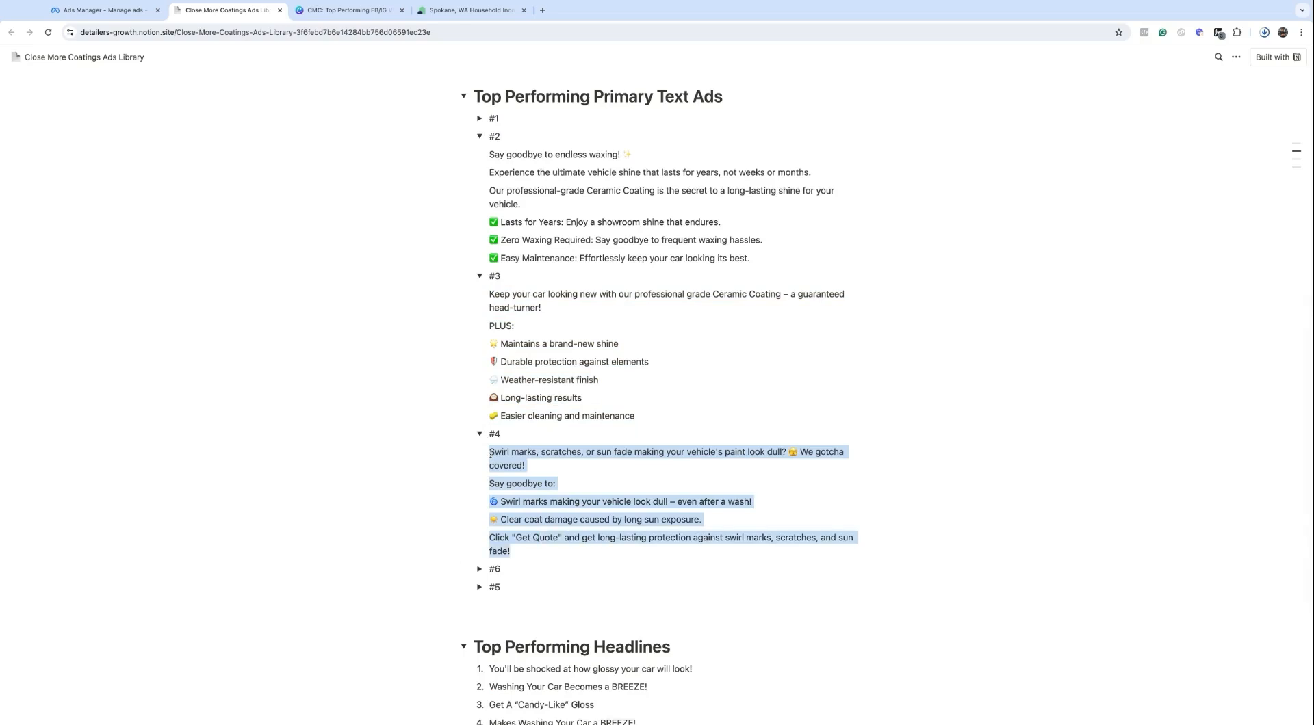
left_click(105, 11)
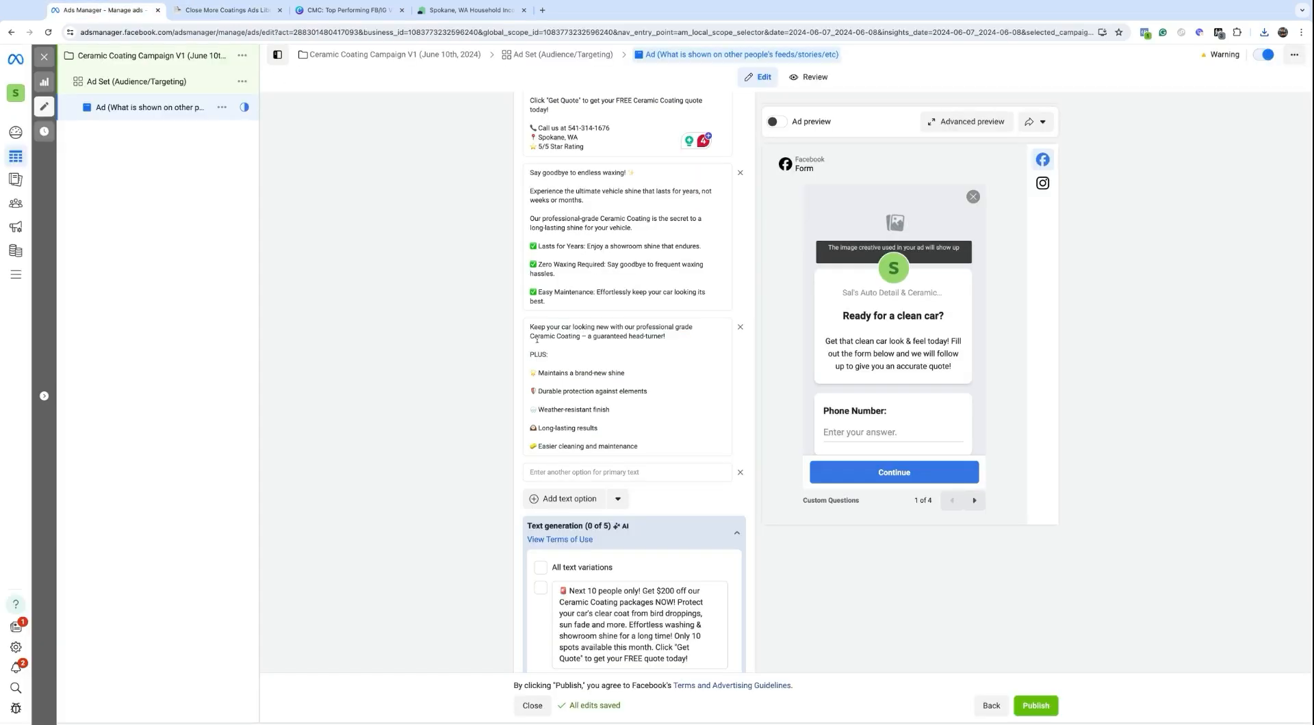
left_click(558, 474)
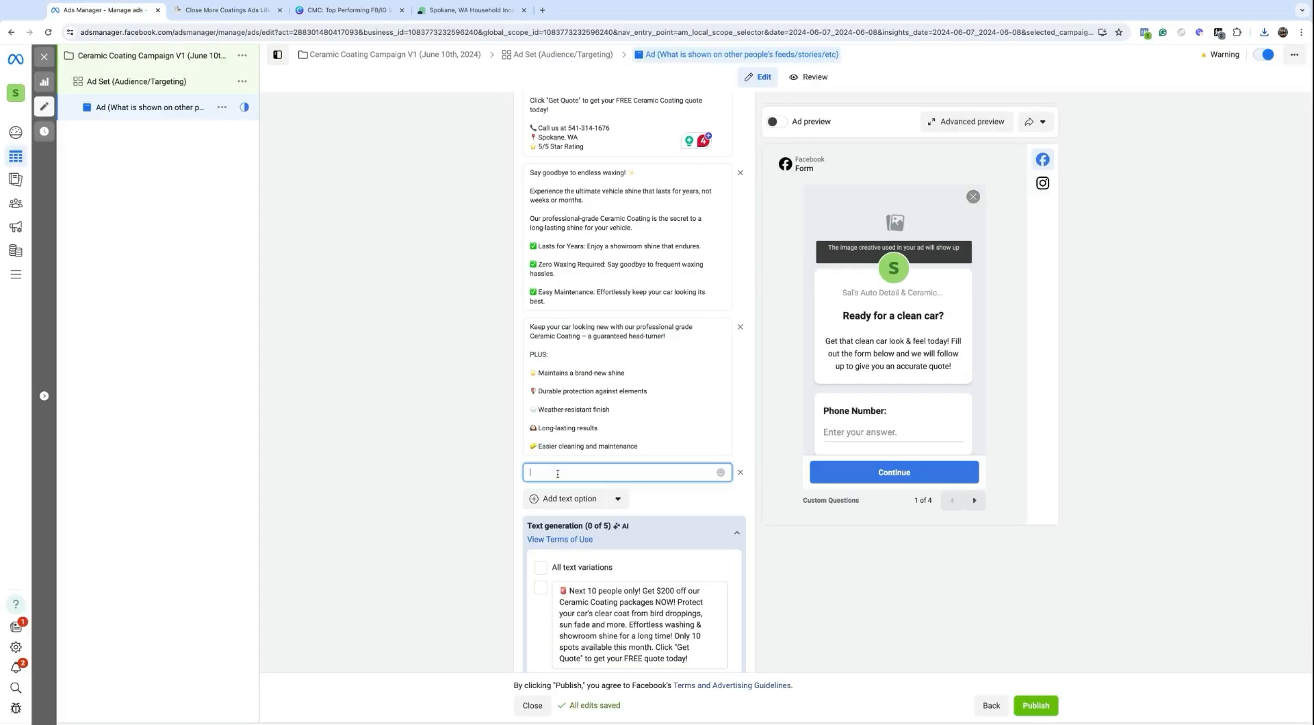
type("Swirl marks, scratches, or sun fade making your vehicle's paint look dull? 😫 We gotcha covered!  Say goodbye to:  🌀 Swirl marks making your vehicle look dull – even after a wash!  🌞 Clear coat damage caused by long sun exposure.  Click 'Get Quote' and get long-lasting protection against swirl marks, scratches, and sun fade!")
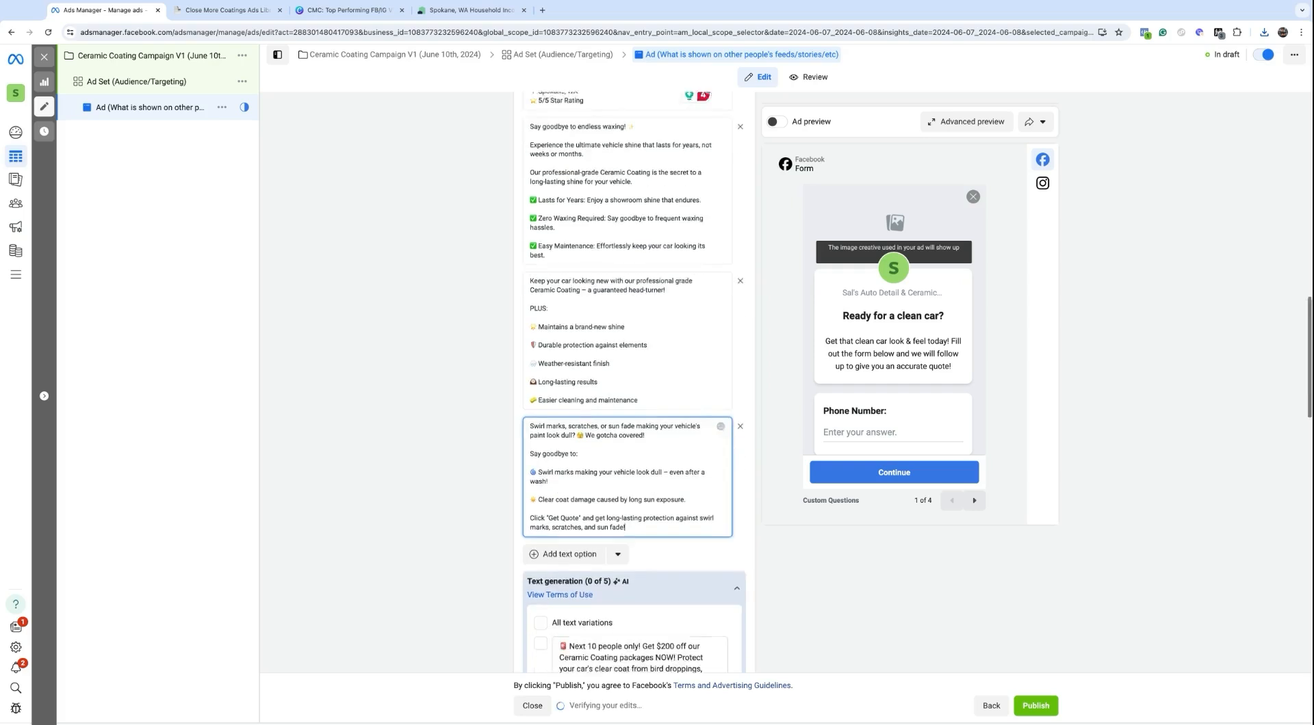
left_click(565, 482)
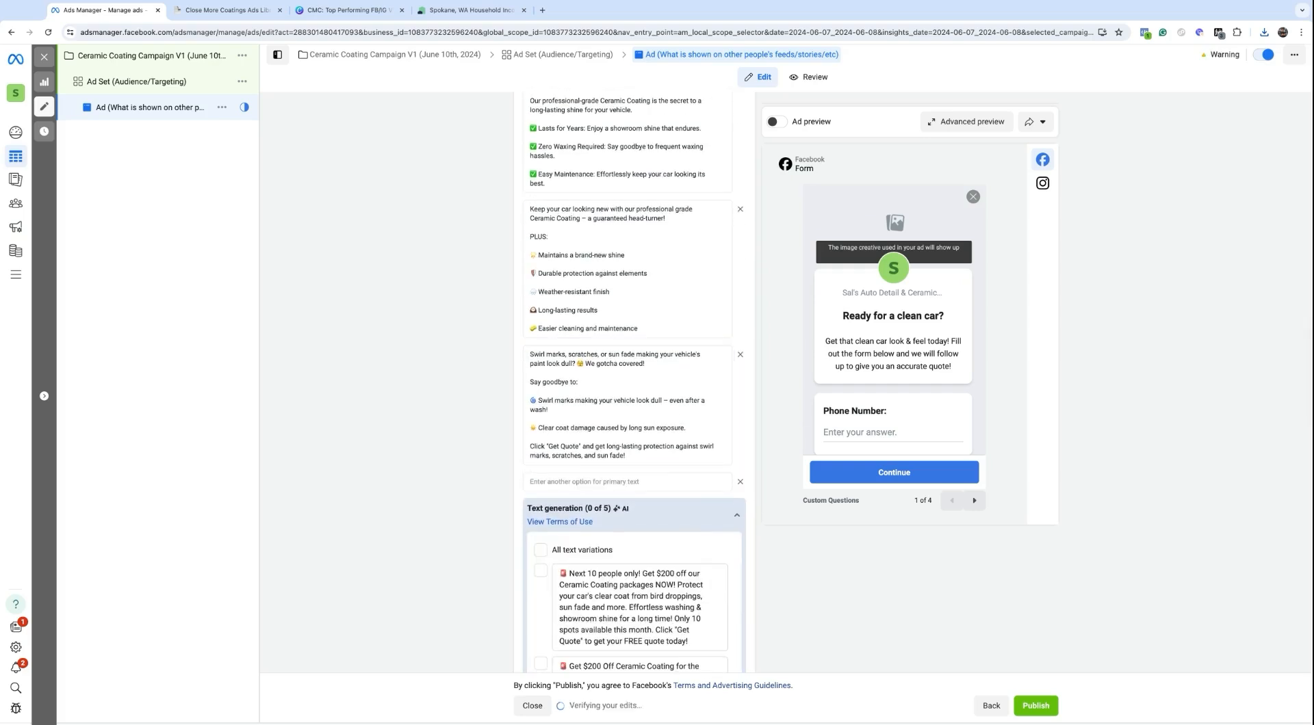
Step: Paste library ad copy #5 as the fifth primary text
left_click(204, 13)
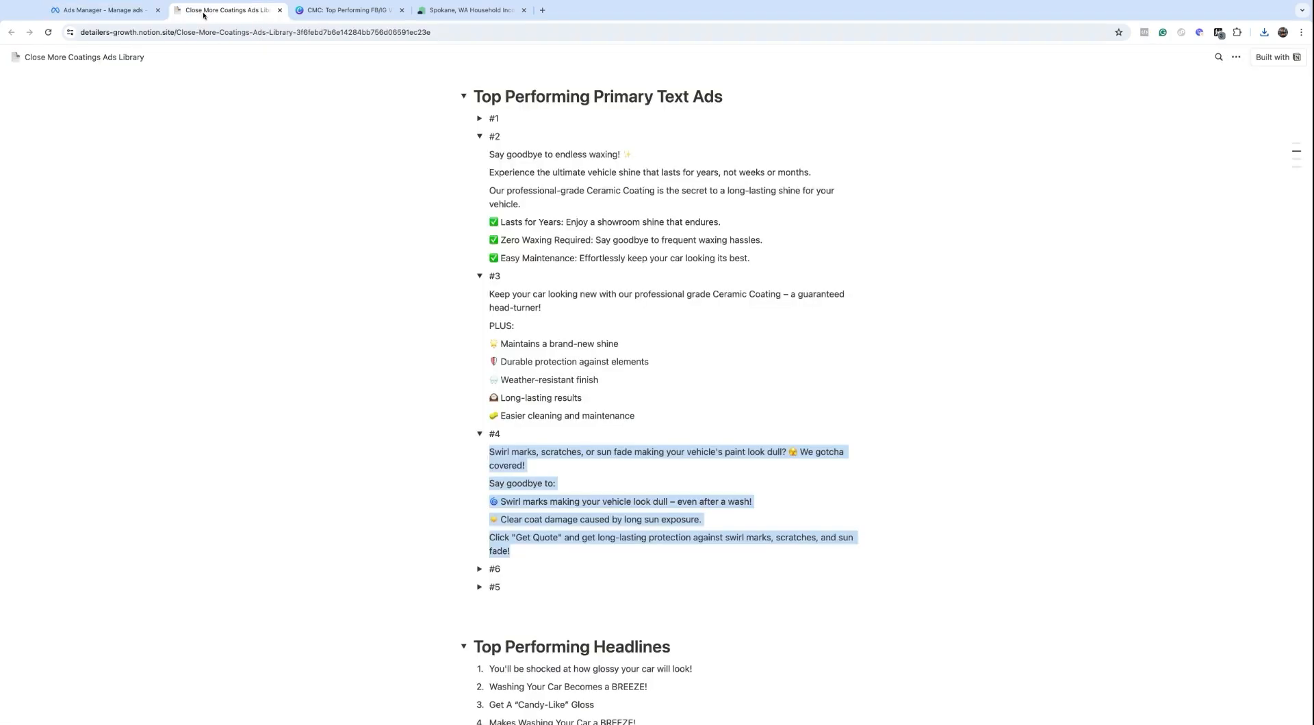
scroll(485, 360, "down", 3)
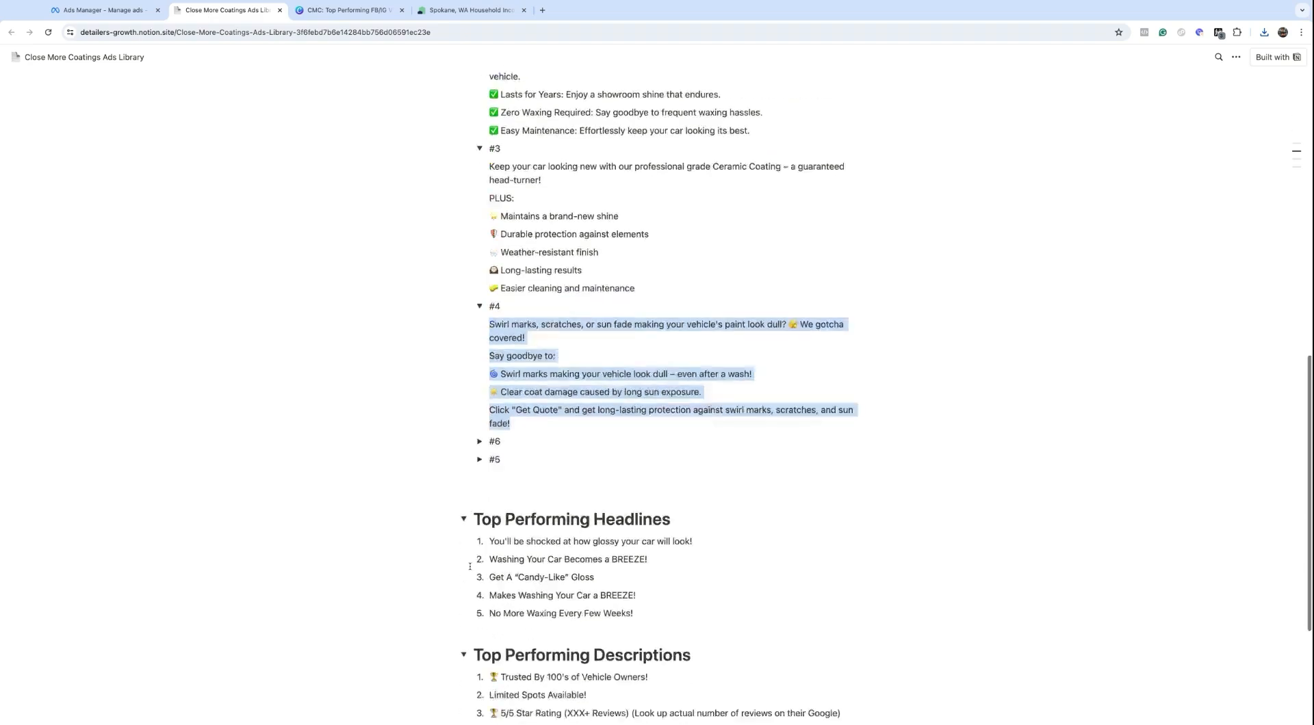
left_click(480, 368)
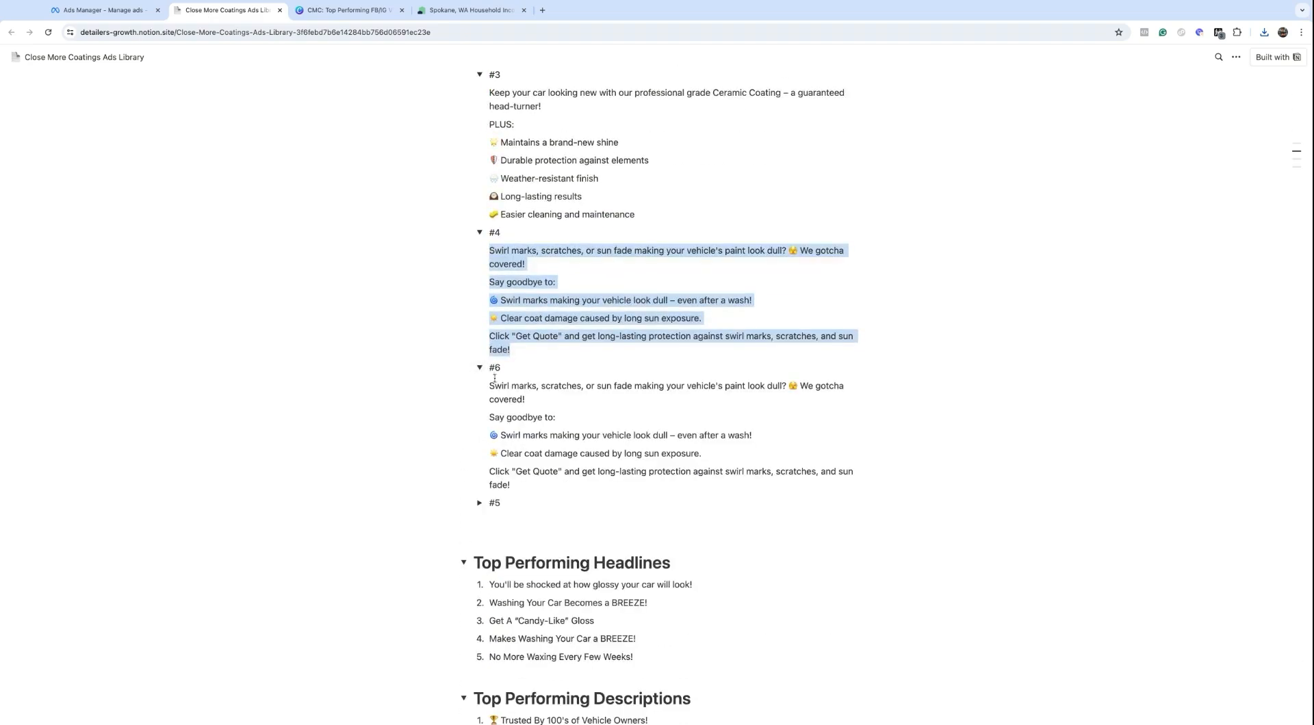
left_click_drag(494, 385, 626, 471)
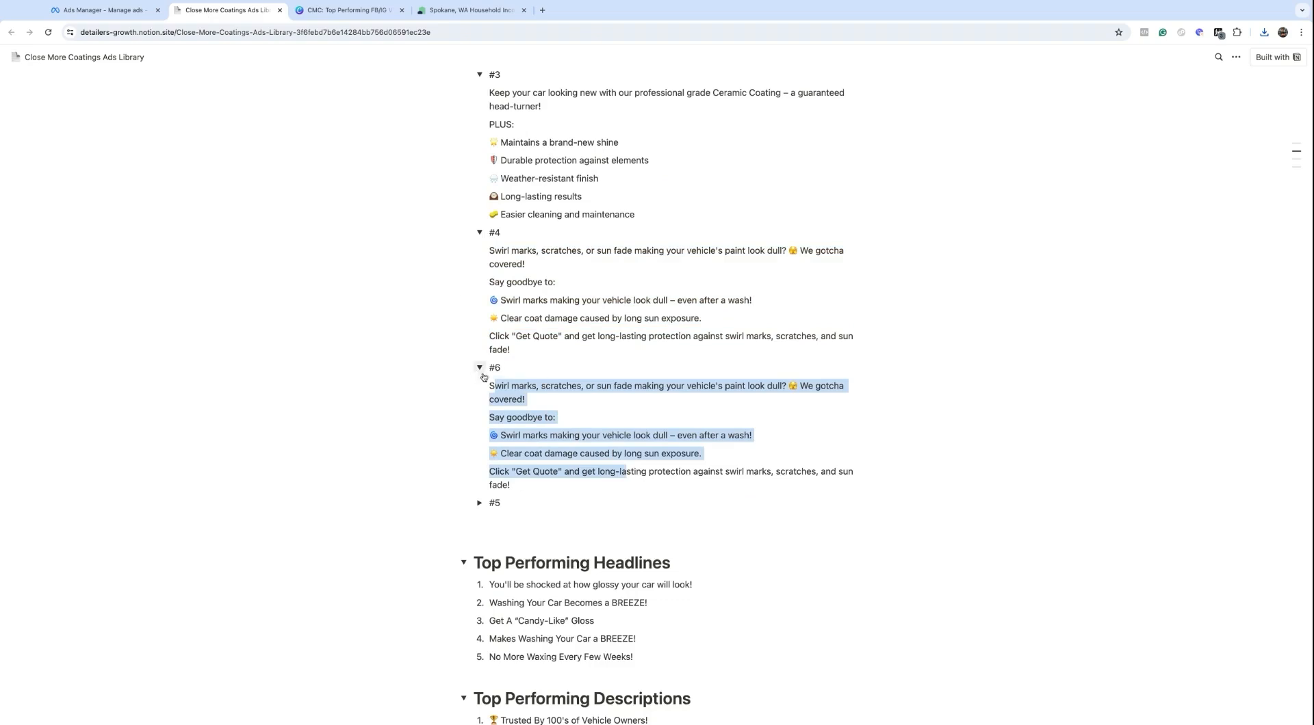
left_click(477, 504)
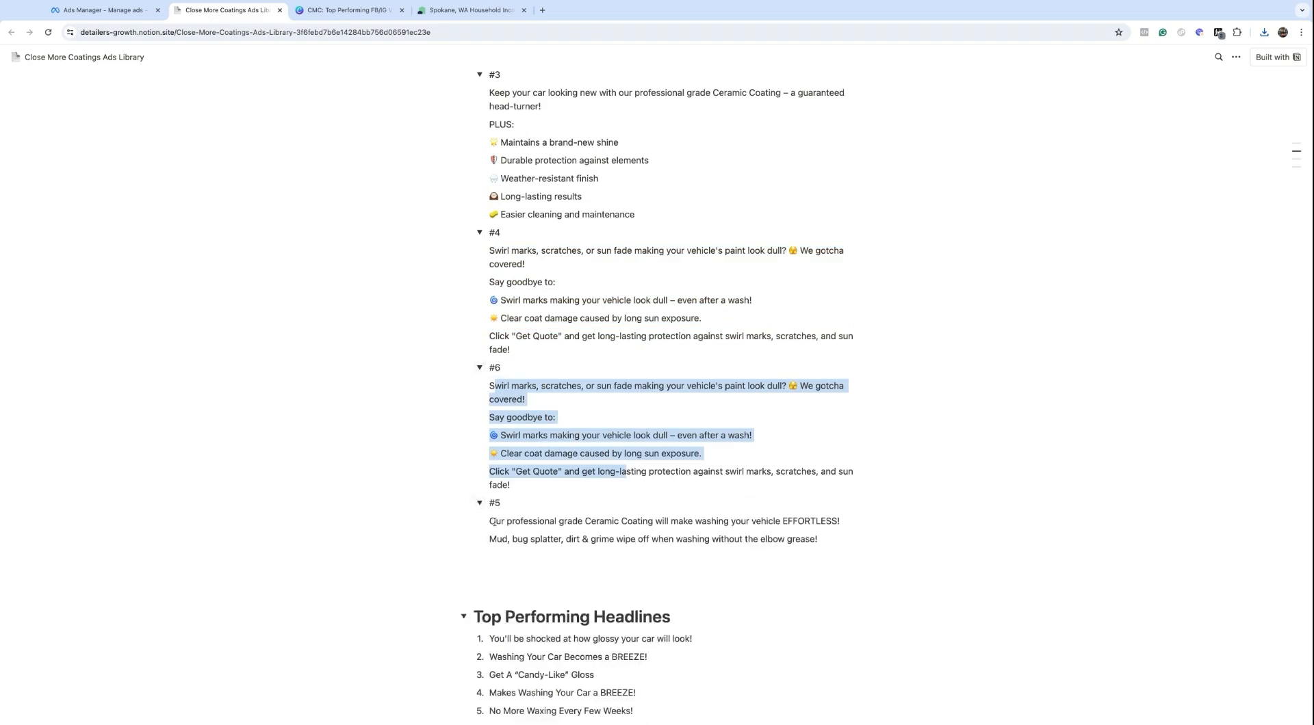
left_click_drag(818, 540, 490, 522)
key("super+c")
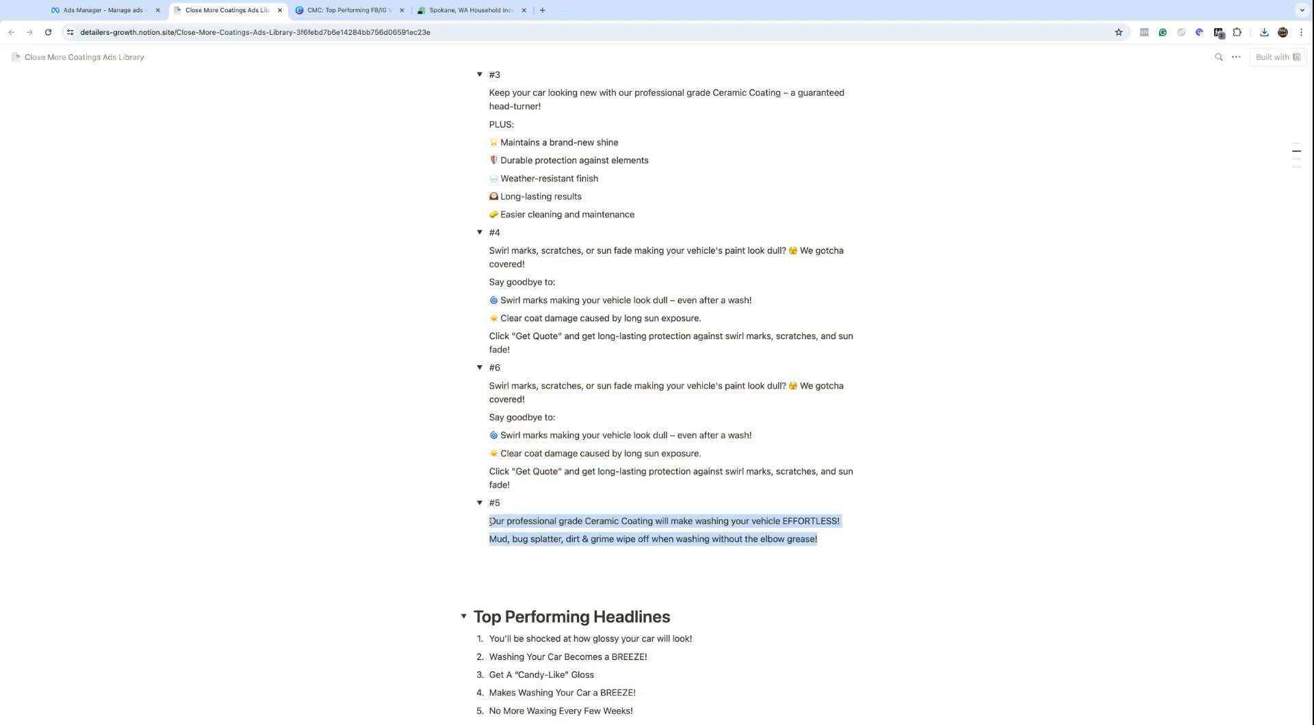
left_click(70, 11)
scroll(561, 389, "down", 1)
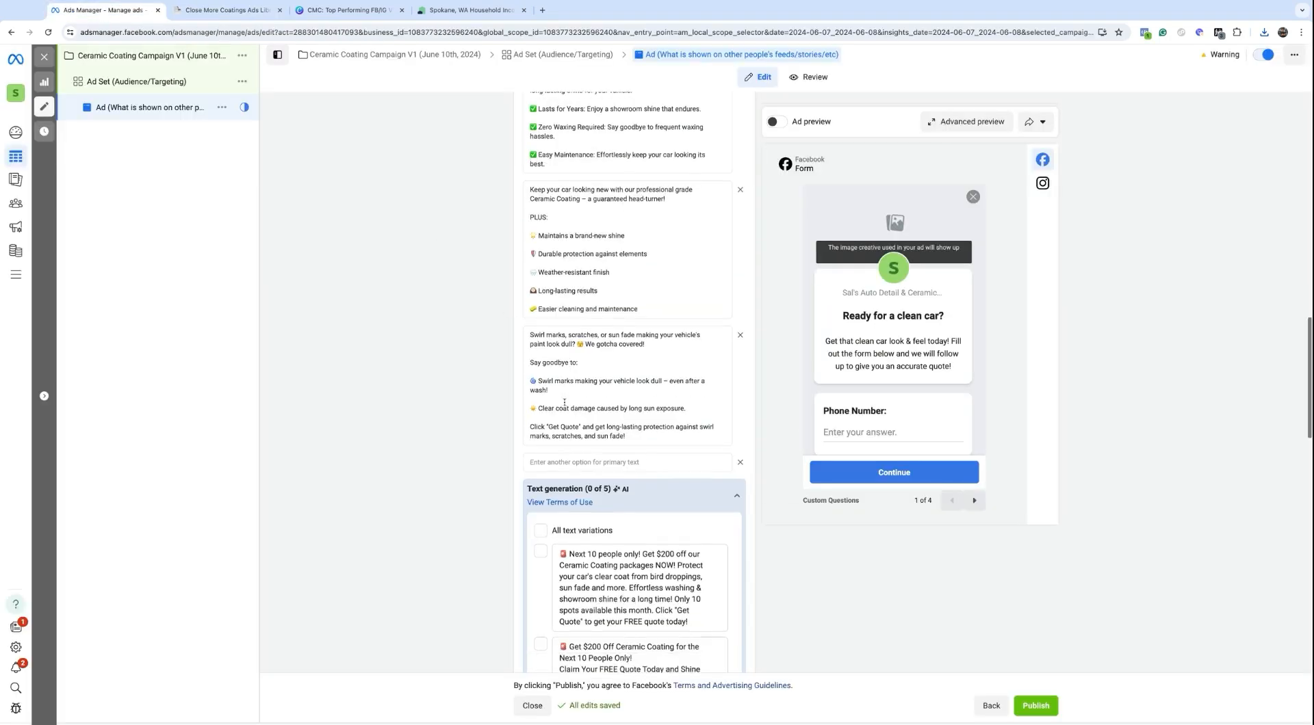
left_click(546, 460)
key("super+v")
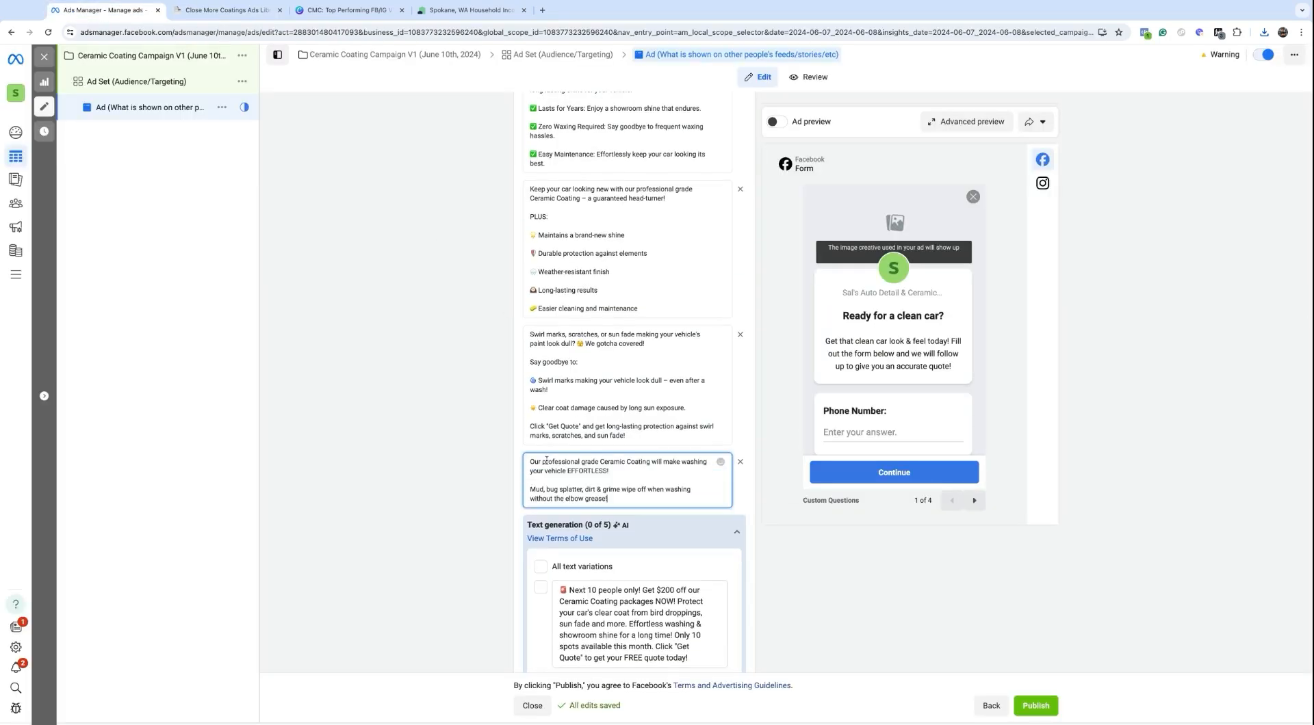
left_click(226, 11)
scroll(488, 277, "up", 3)
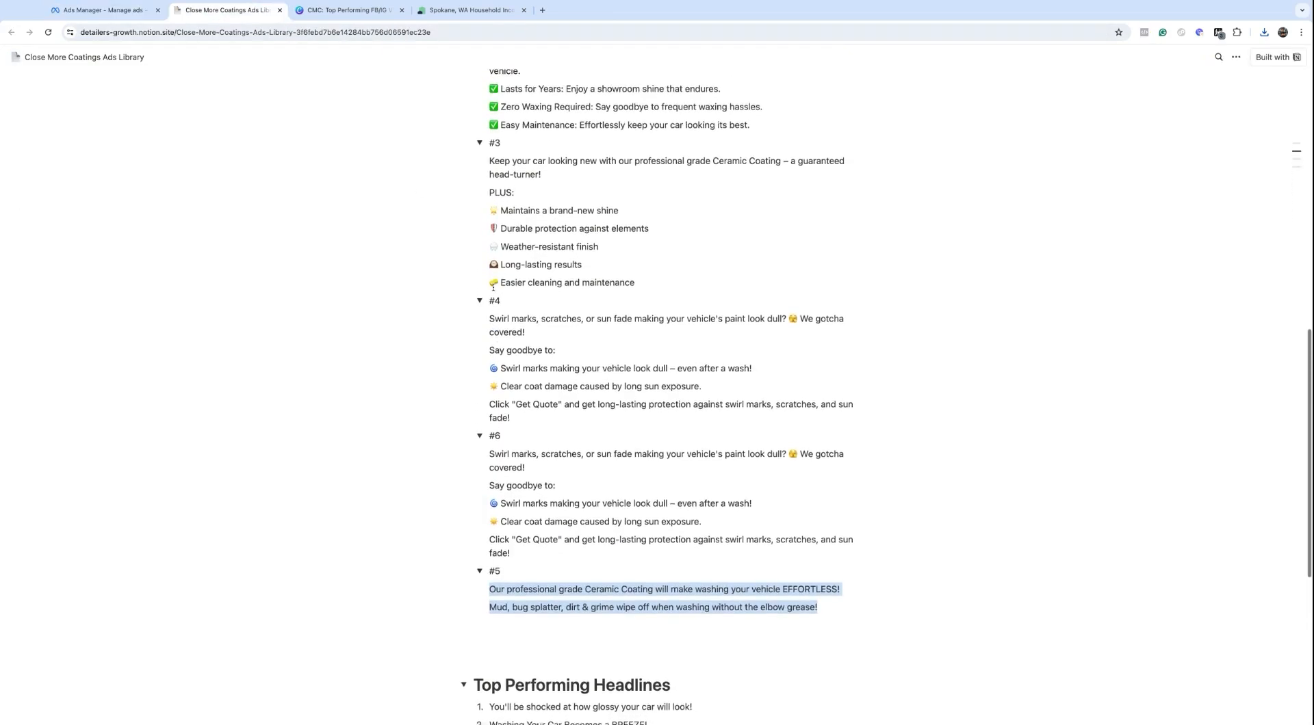
Step: Collapse ad copies #4, #6, #5, #2 and #3 in the library, then return to Ads Manager
left_click(481, 313)
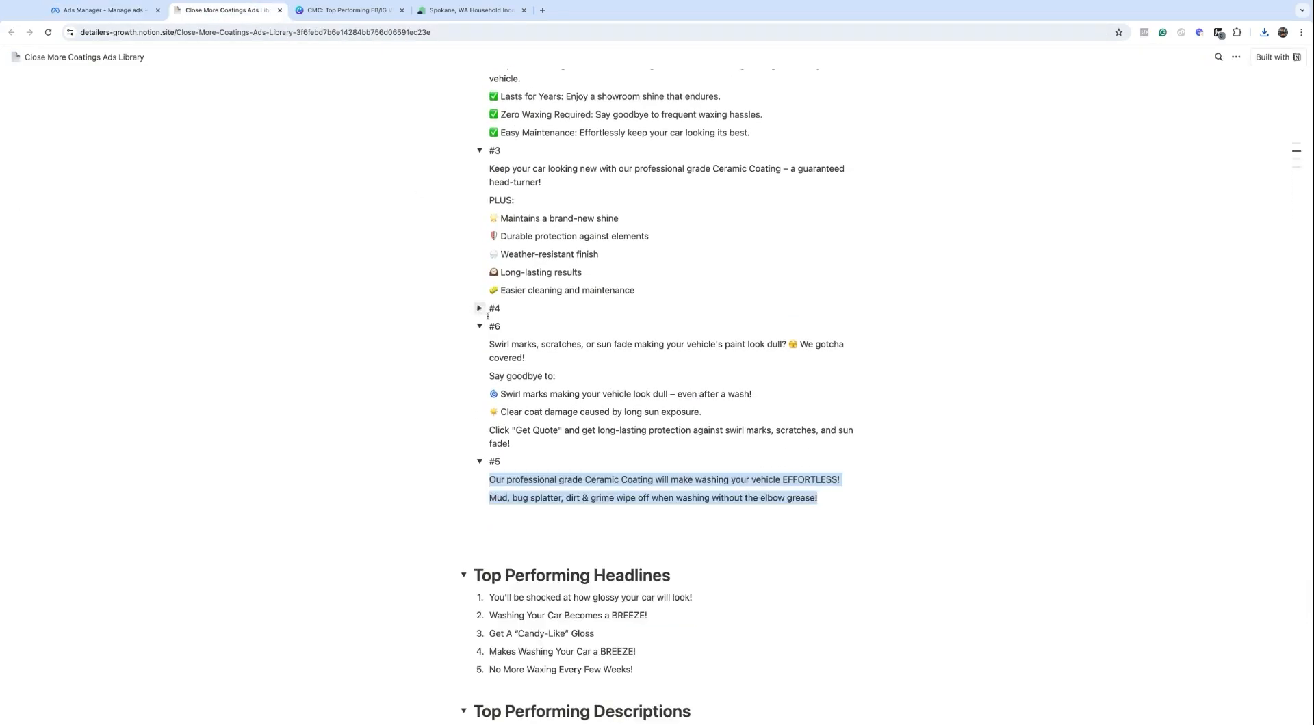
left_click(480, 328)
left_click(480, 344)
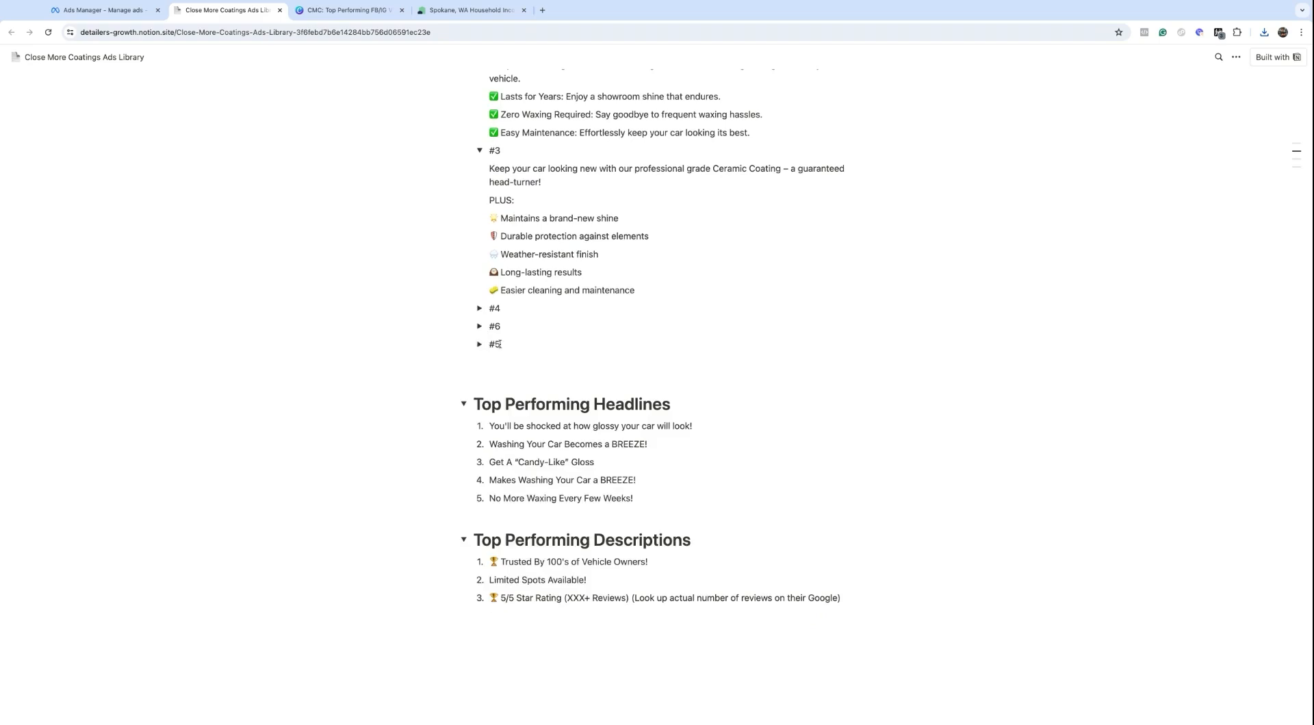
scroll(499, 344, "up", 1)
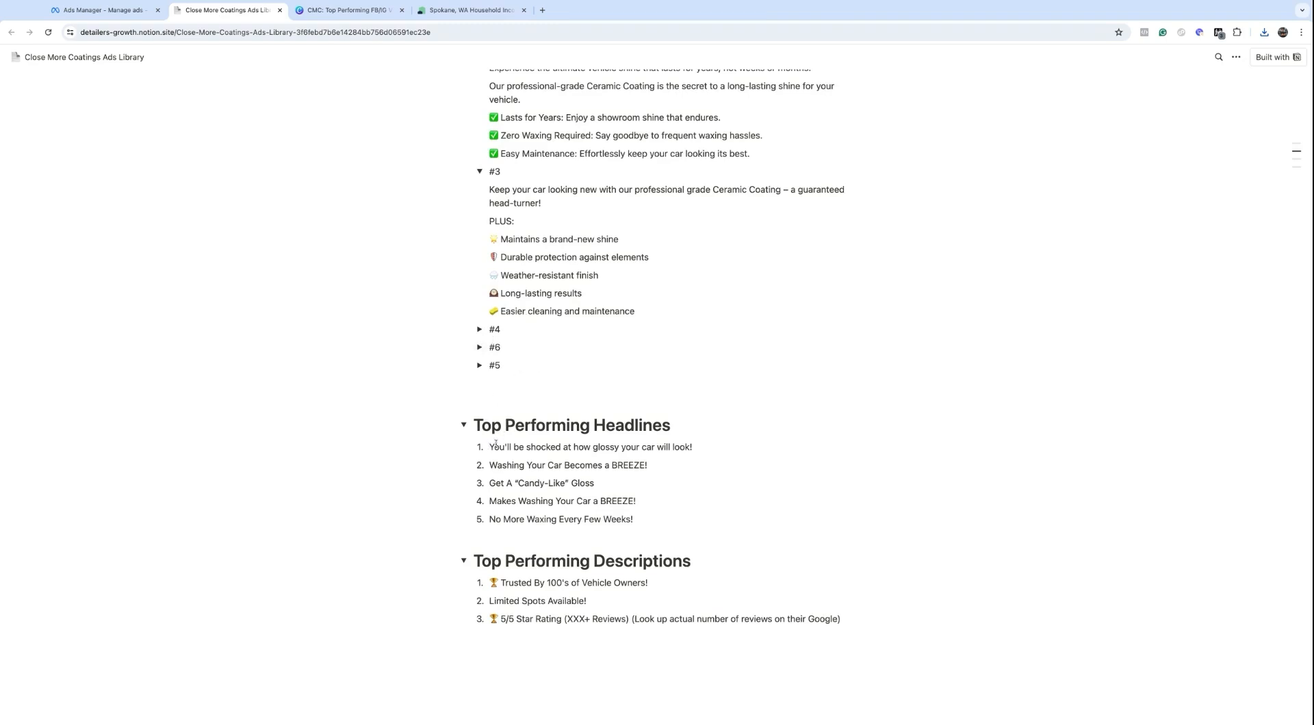
scroll(504, 340, "up", 5)
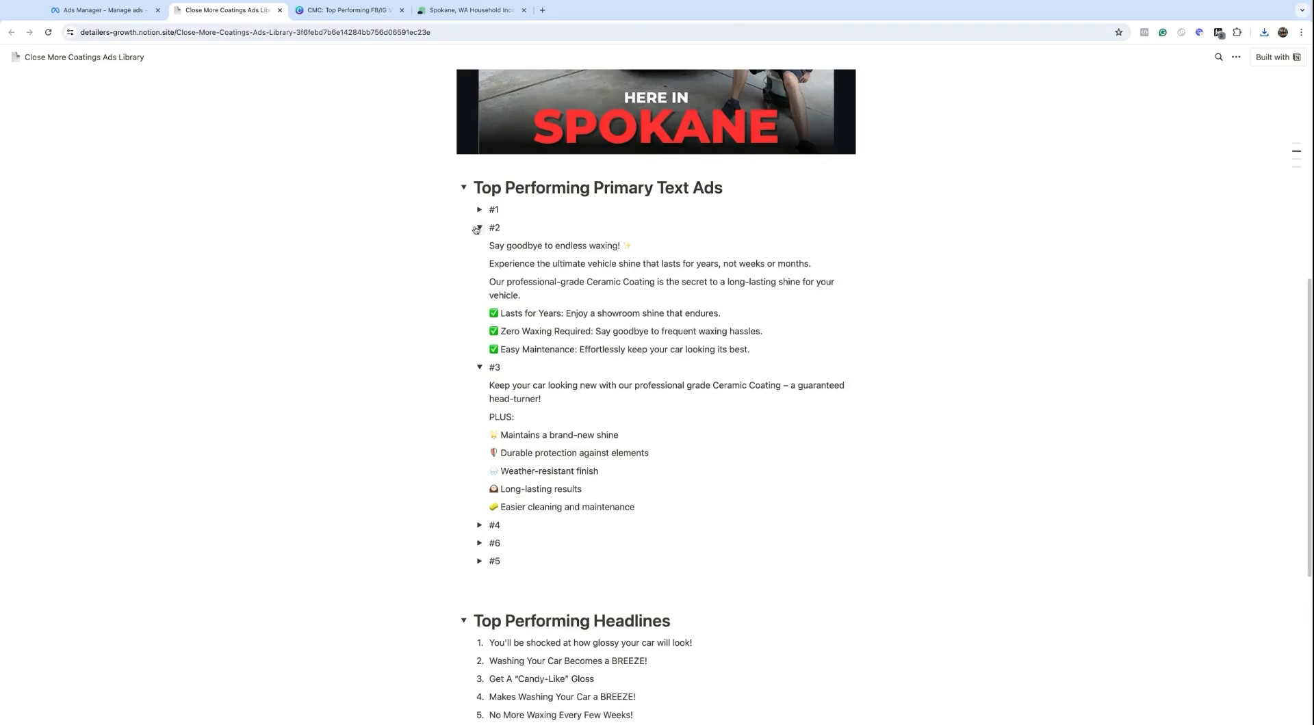
left_click(479, 228)
left_click(480, 246)
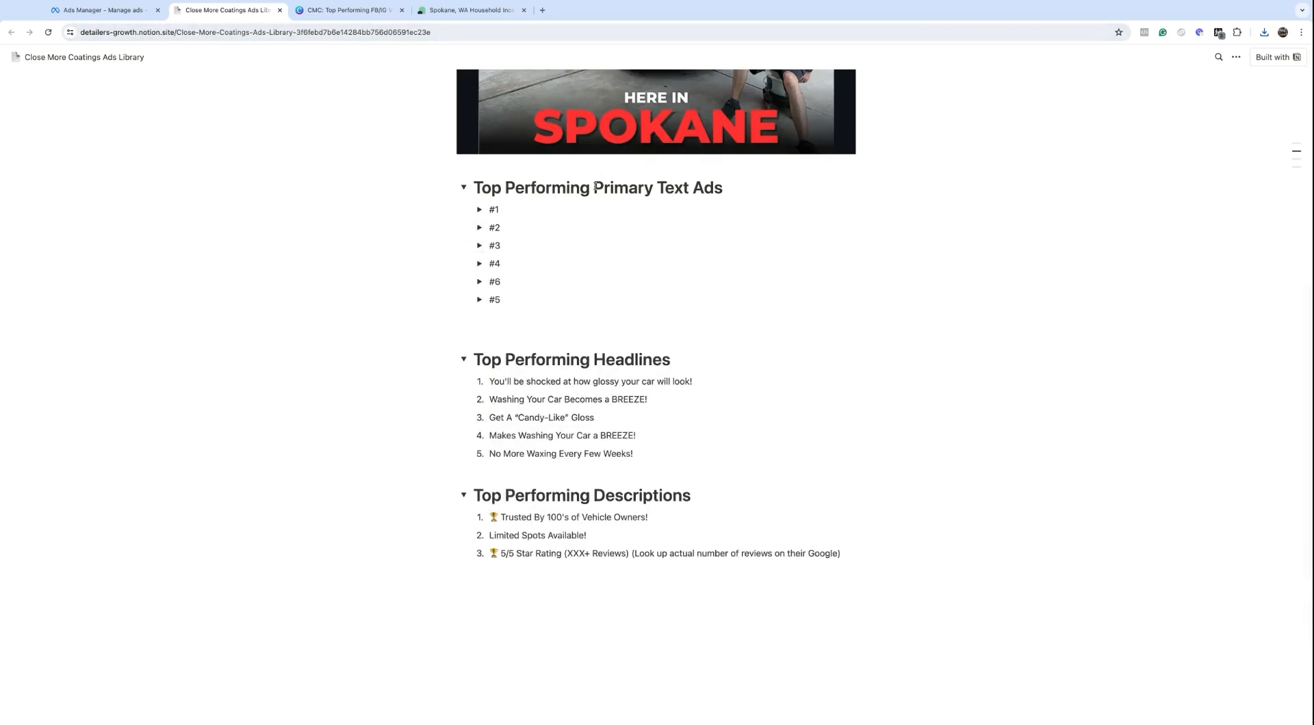
left_click_drag(593, 187, 658, 187)
key("ctrl+shift+Tab")
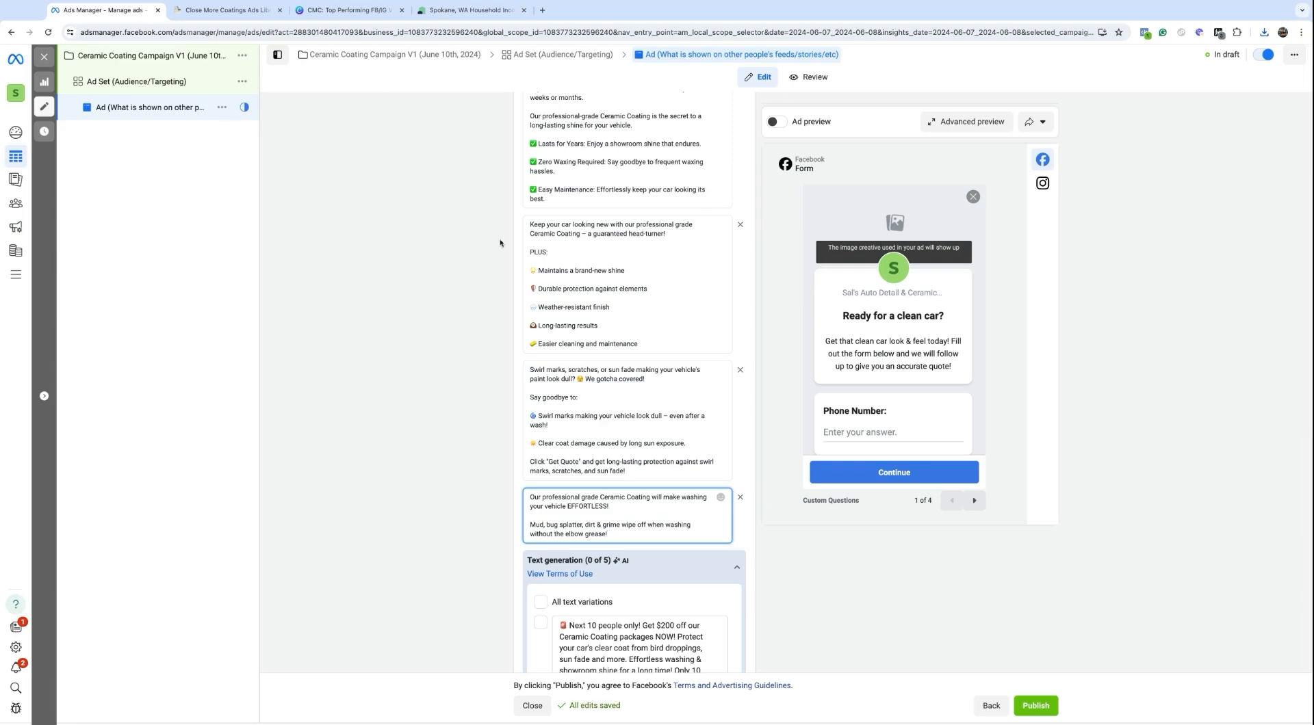
Step: Collapse the primary text Text generation (0 of 5) panel and click into the empty Headline field
scroll(504, 400, "up", 7)
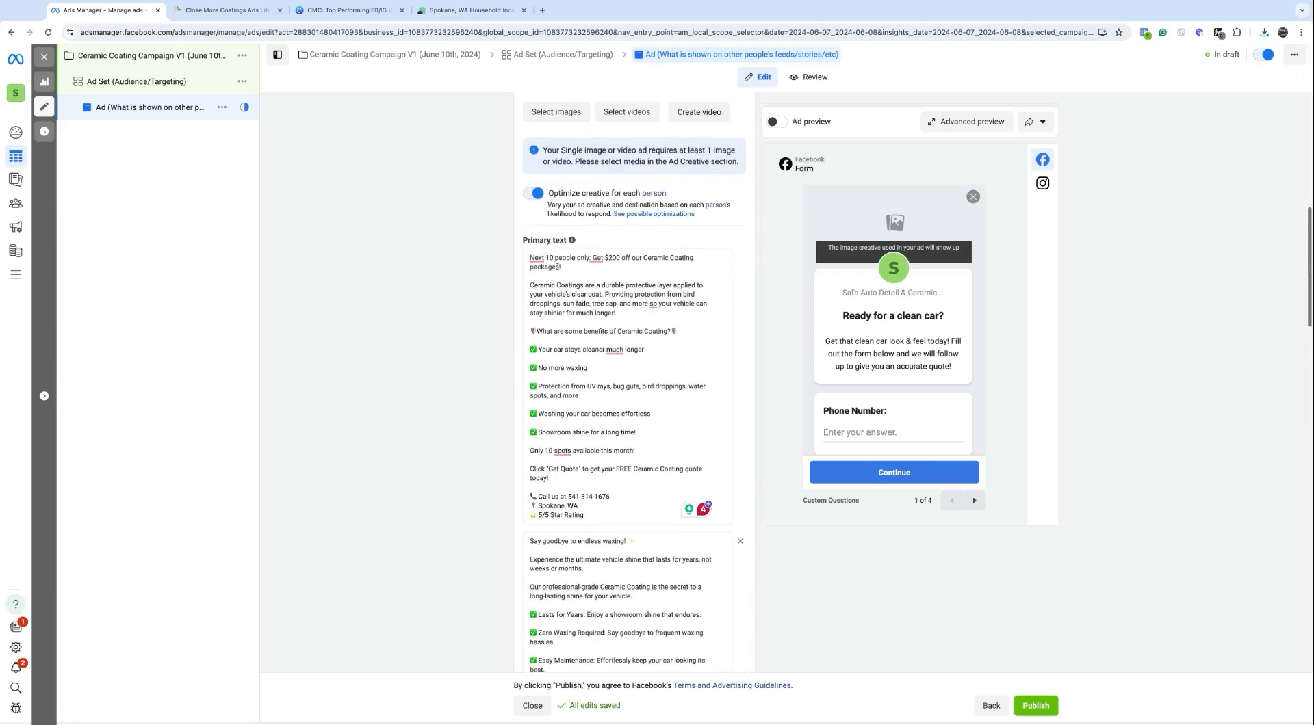
scroll(606, 272, "down", 1)
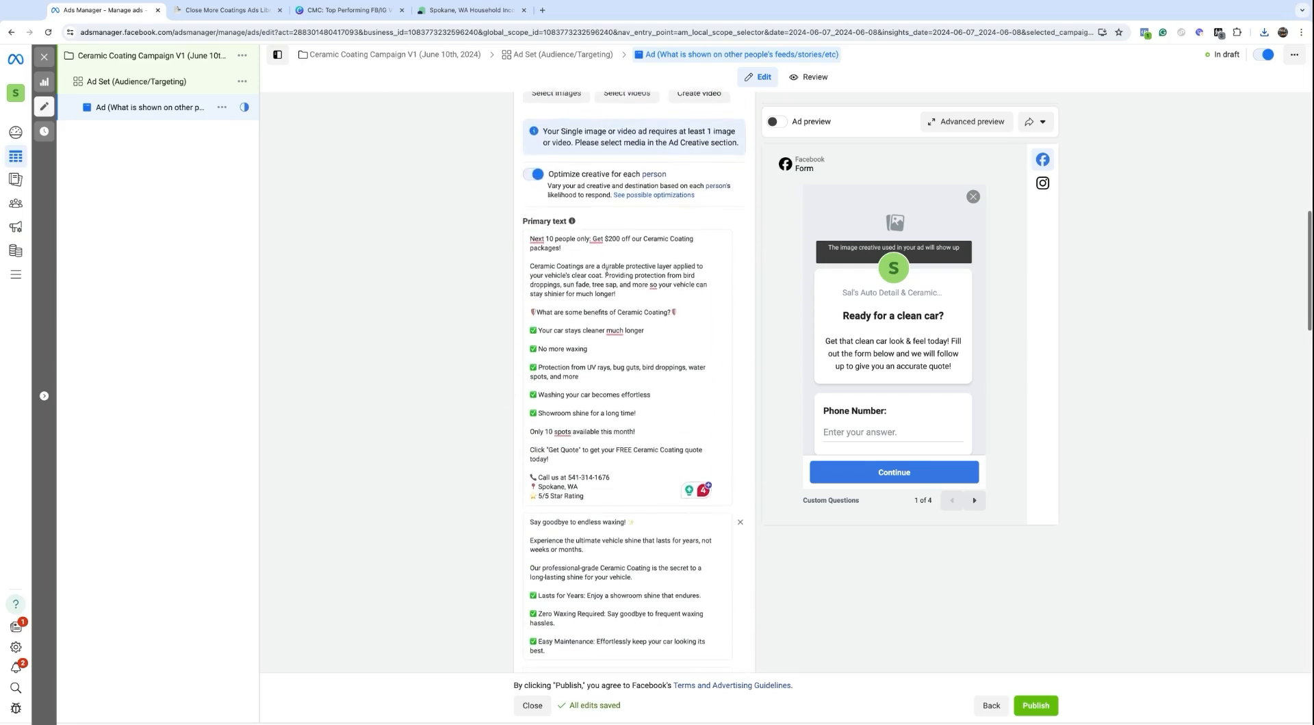
scroll(704, 313, "down", 12)
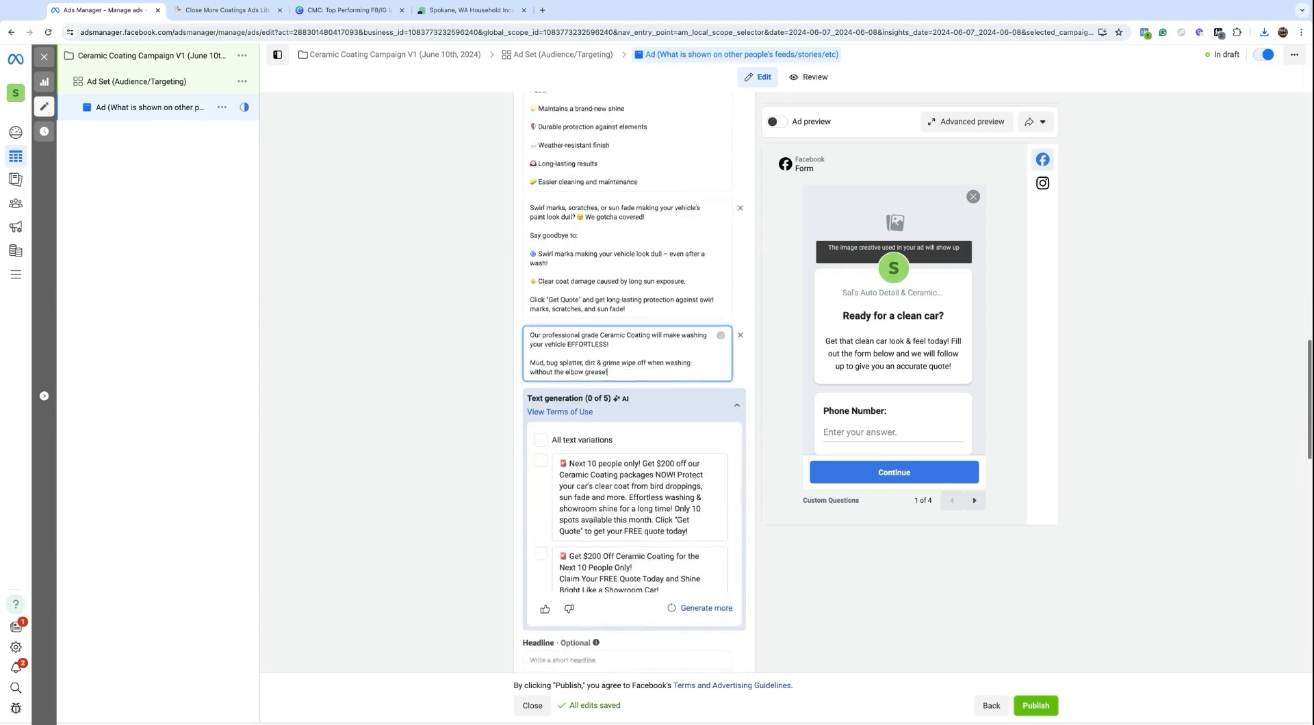
left_click(736, 325)
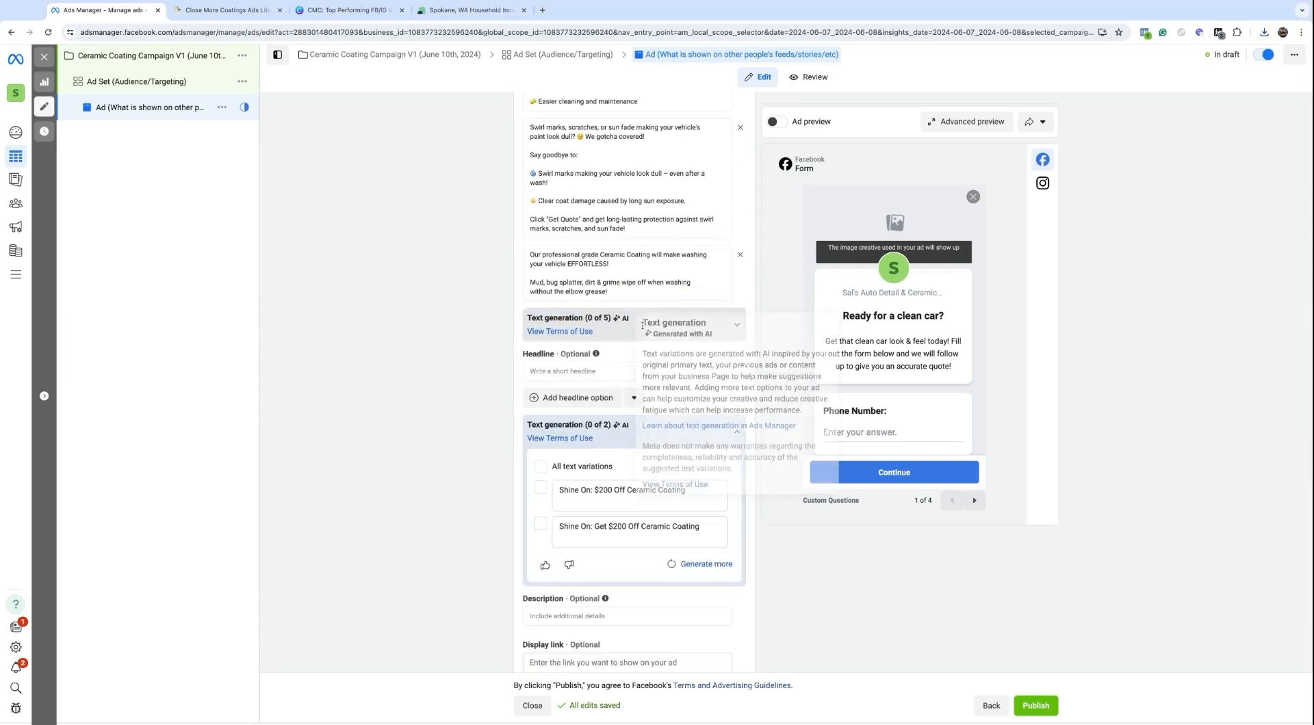
left_click(535, 373)
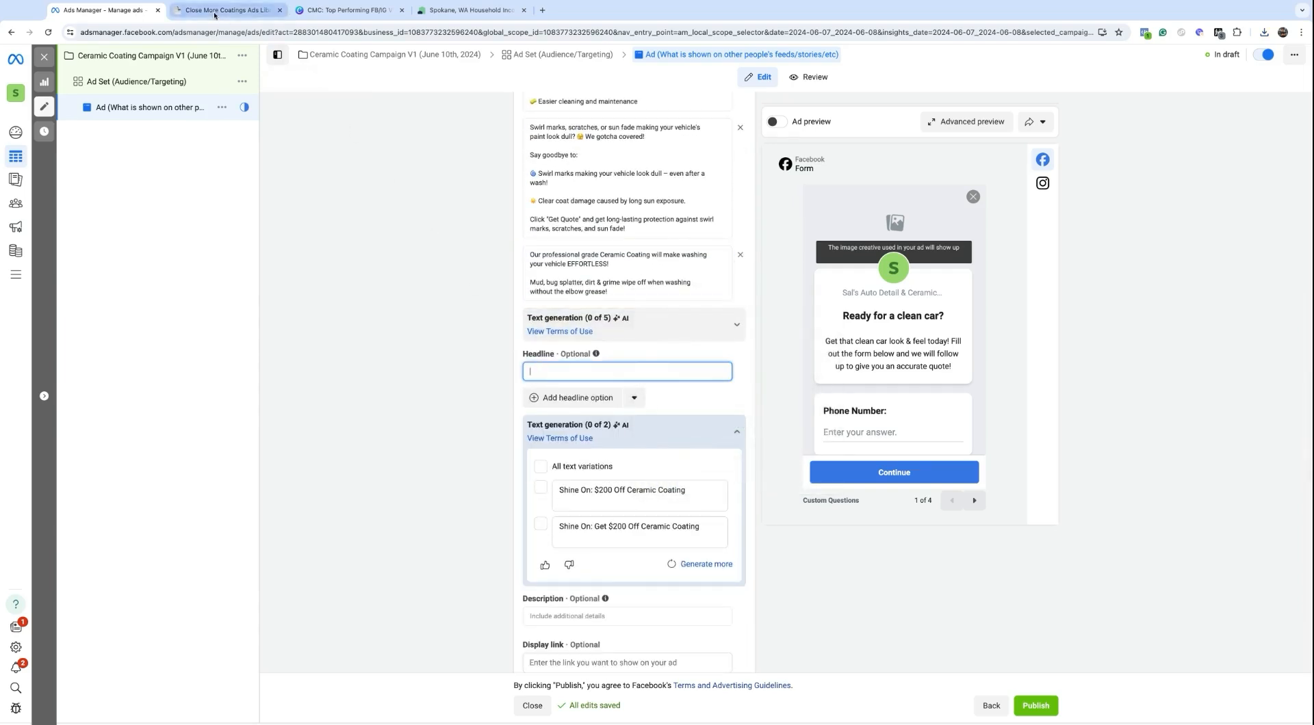
left_click(253, 10)
Step: Add the first two library headlines, including 'Washing Your Car Becomes a BREEZE!', removing stray numbering
left_click_drag(491, 377, 692, 381)
key("ctrl+c")
left_click(83, 11)
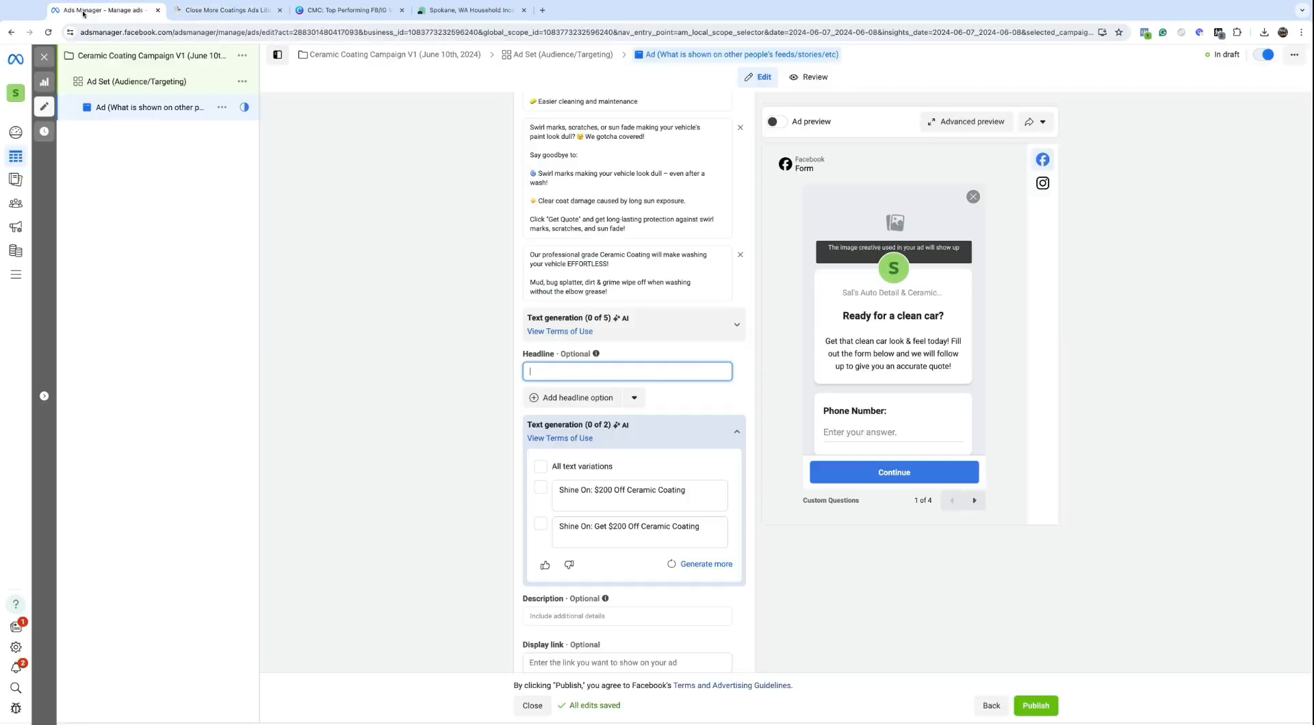
key("ctrl+v")
left_click(560, 395)
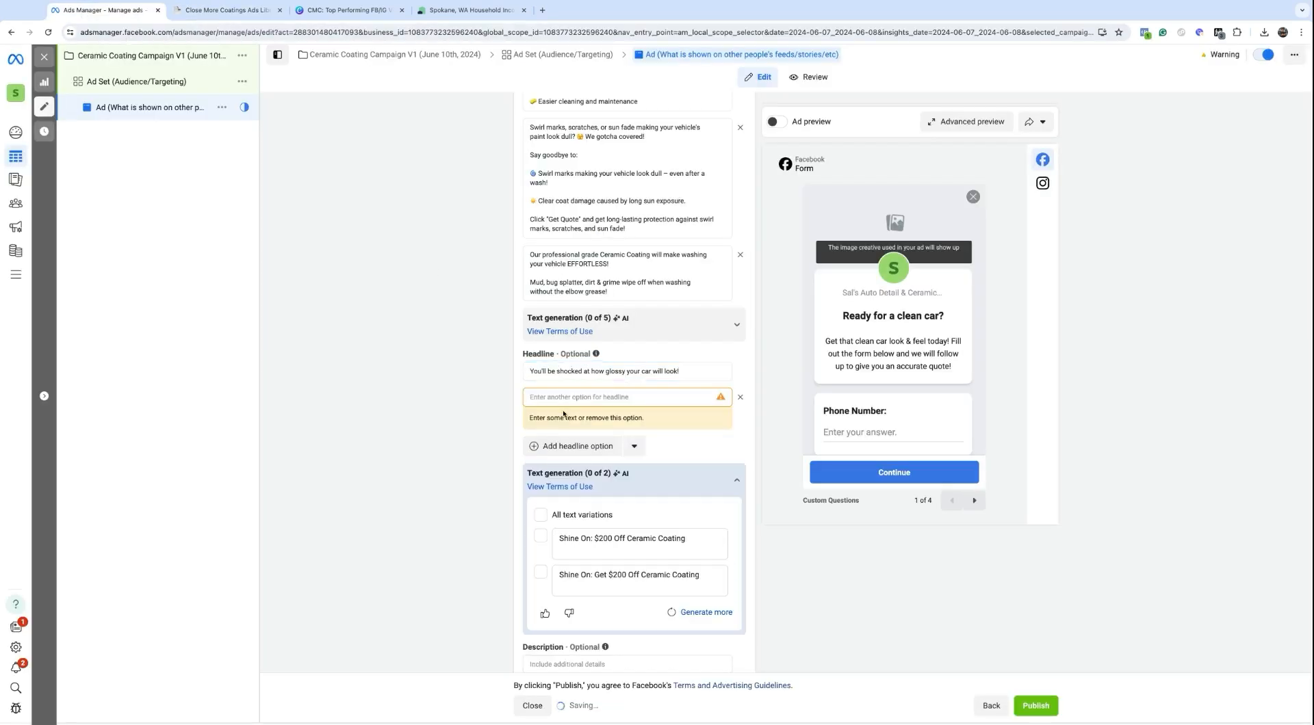
left_click(205, 11)
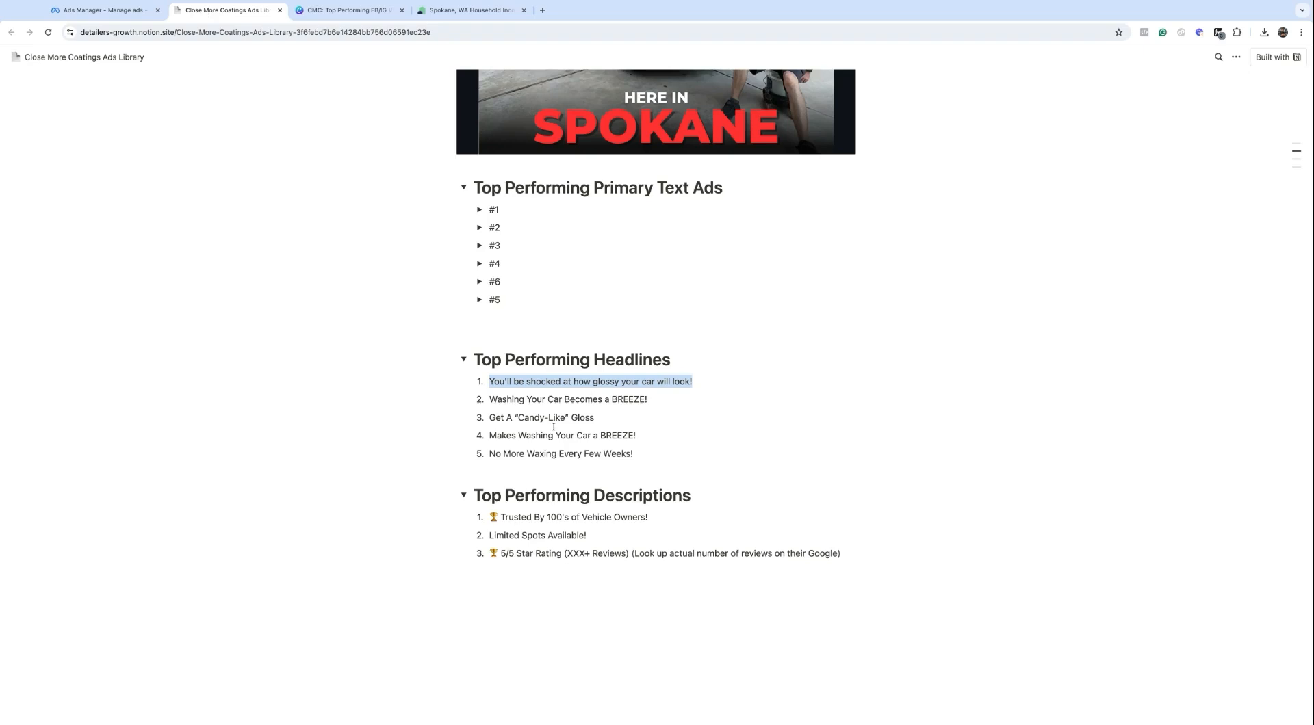
left_click_drag(491, 399, 647, 399)
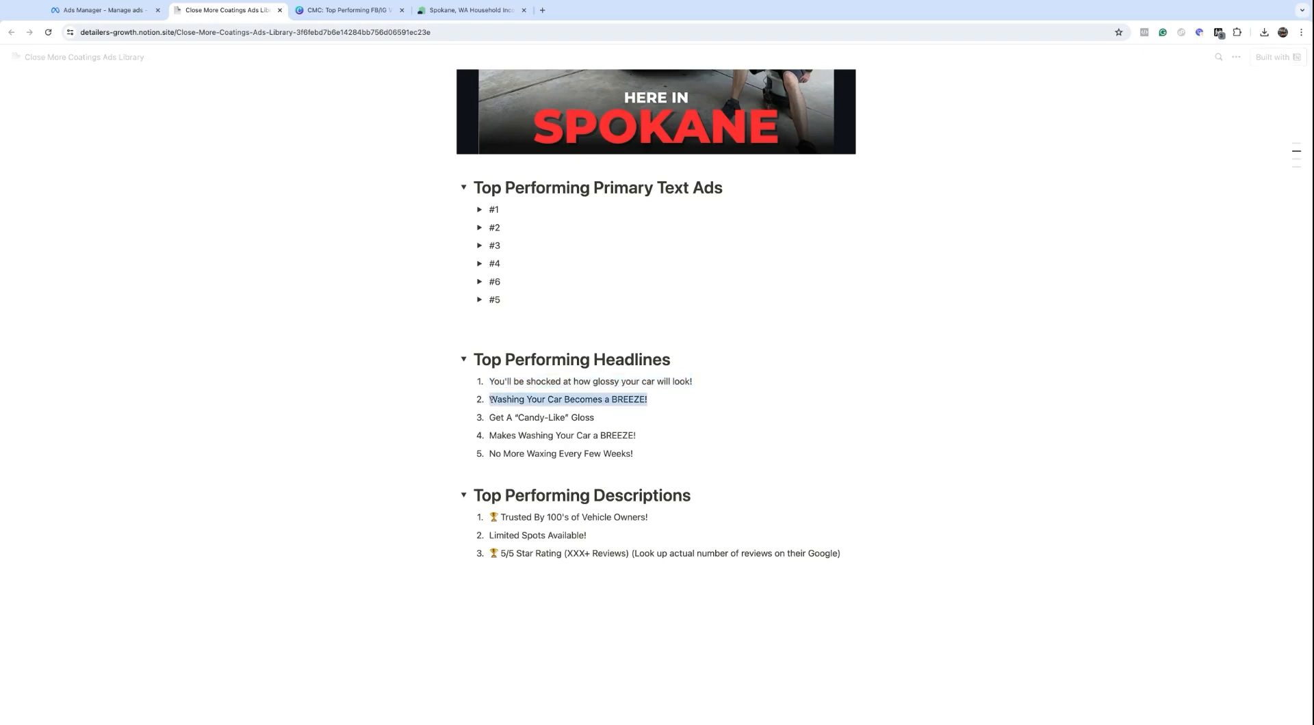
left_click(103, 10)
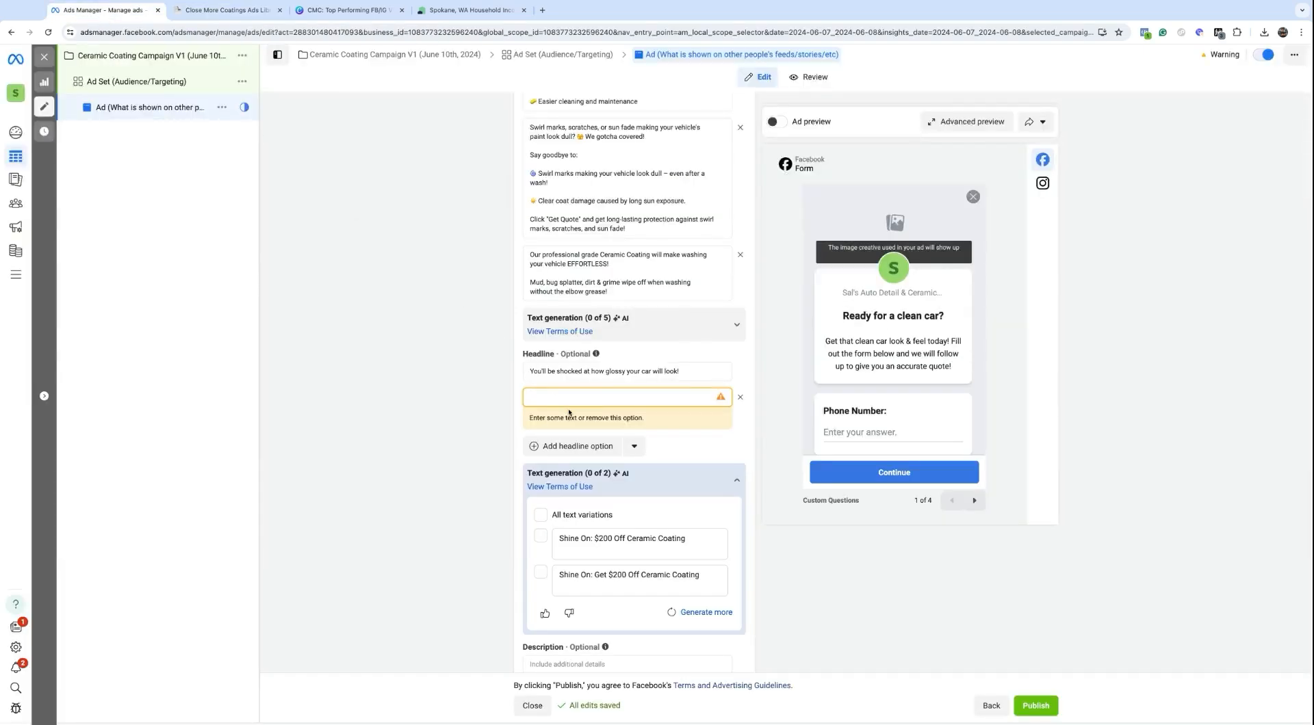
type("2. Washing Your Car Becomes a BREEZE! 3.")
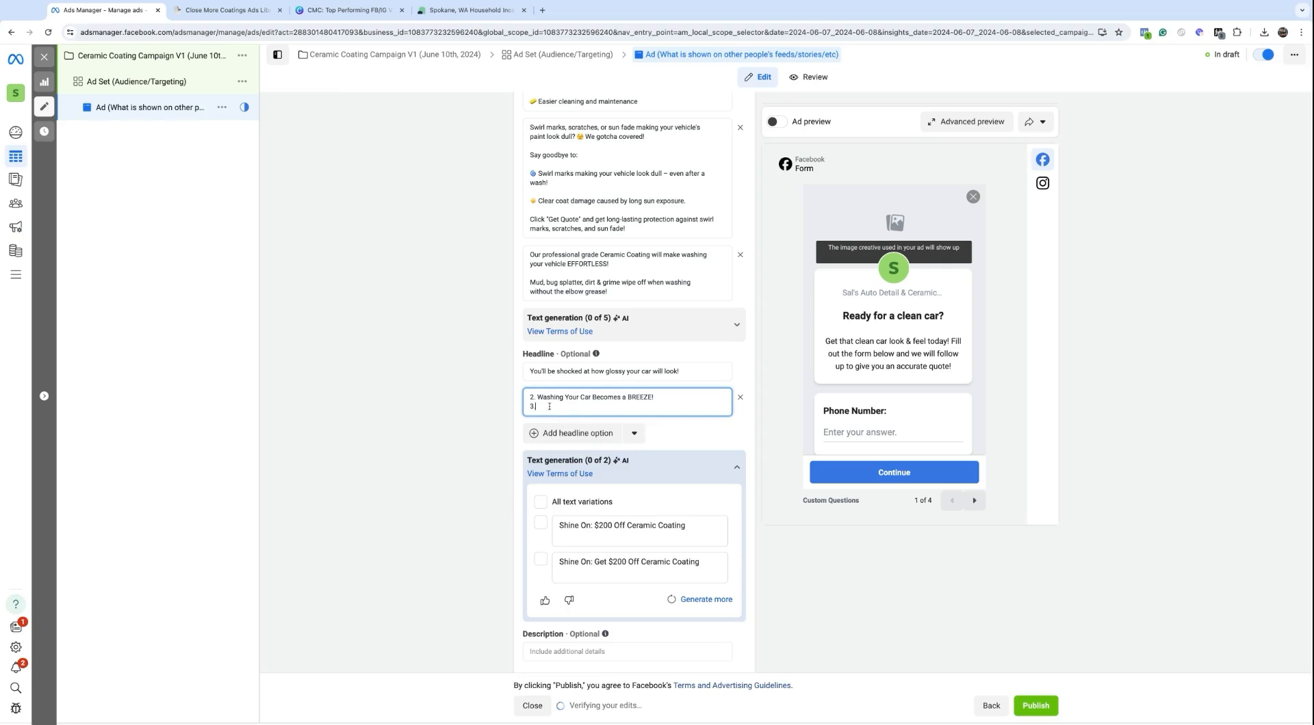
left_click(538, 397)
key("BackSpace")
key("BackSpace")
key("BackSpace")
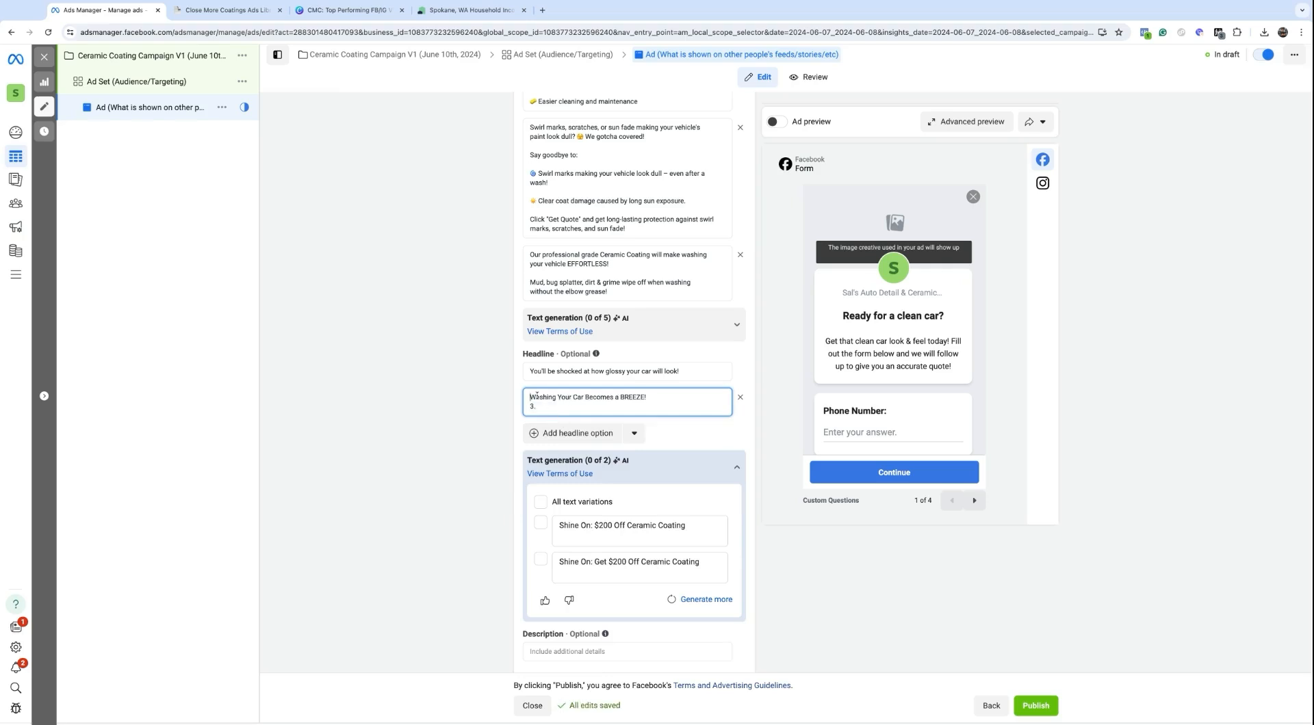
key("BackSpace")
key("BackSpace")
key("BackSpace")
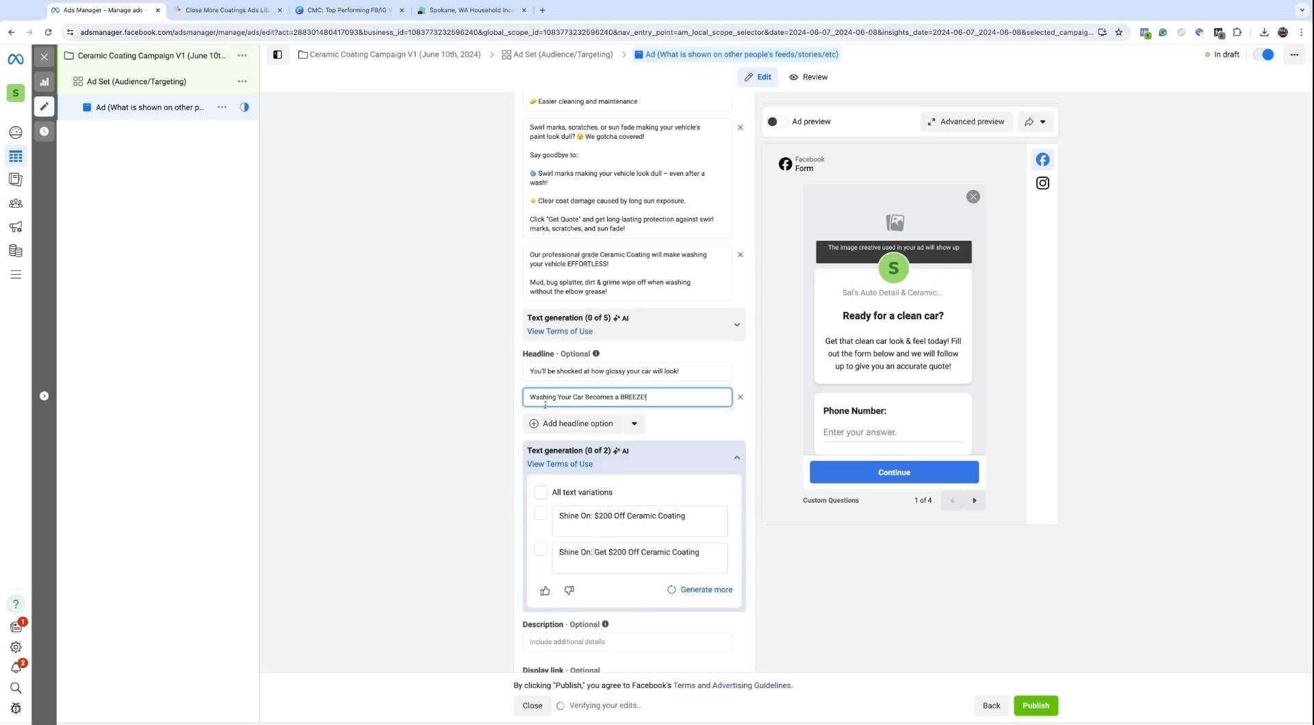
Step: Add 'Get A “Candy-Like” Gloss' as the third headline
left_click(546, 425)
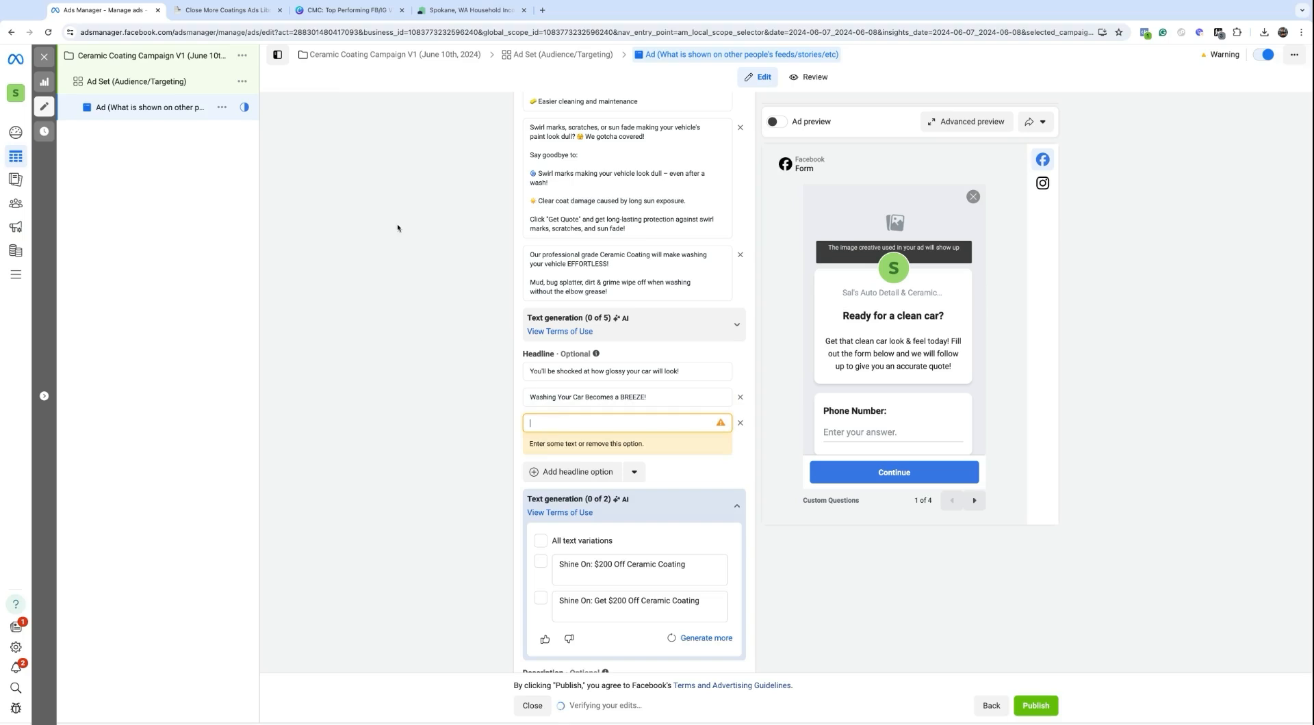
left_click(201, 11)
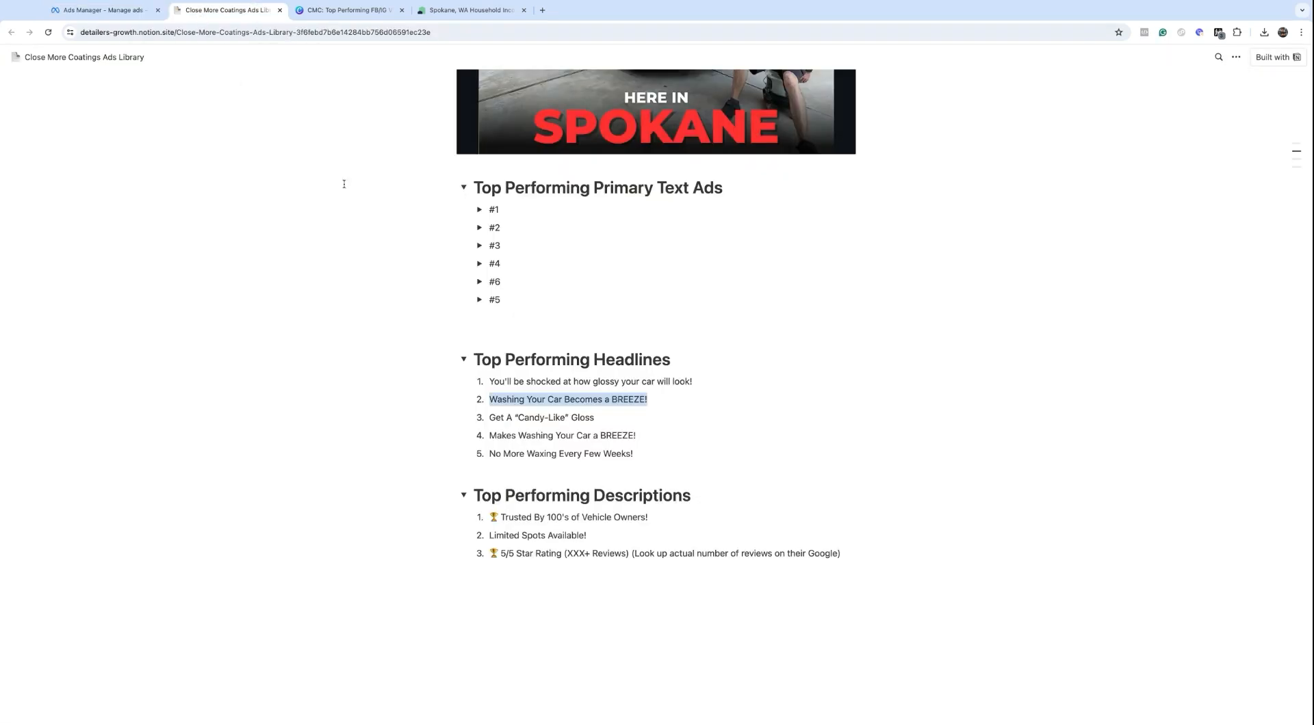
left_click(490, 417)
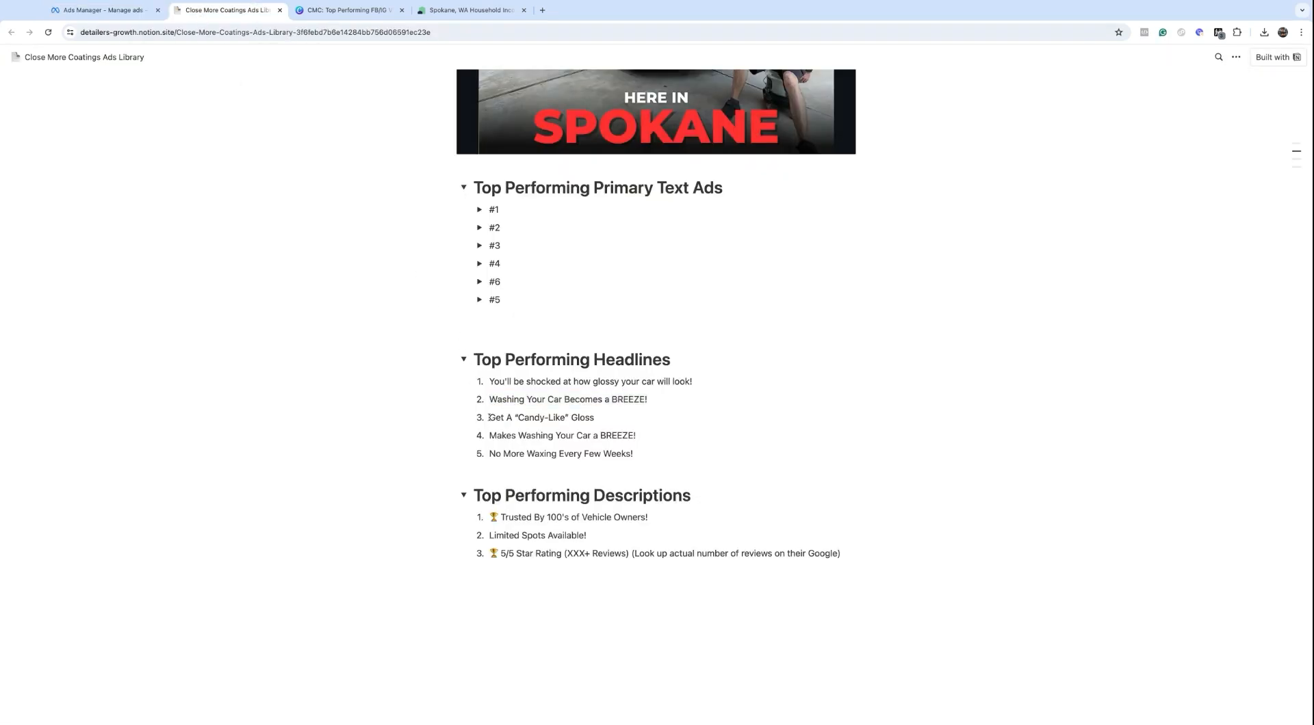
triple_click(592, 418)
key("ctrl+c")
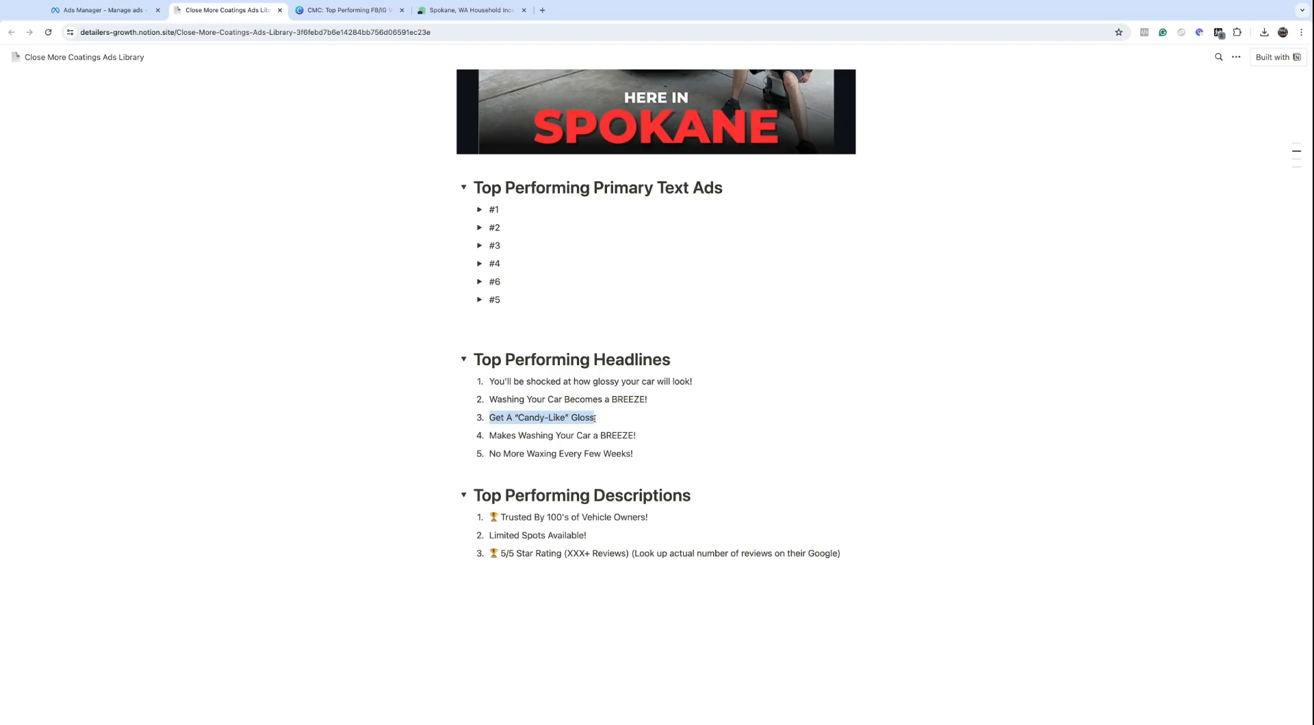
key("ctrl+shift+Tab")
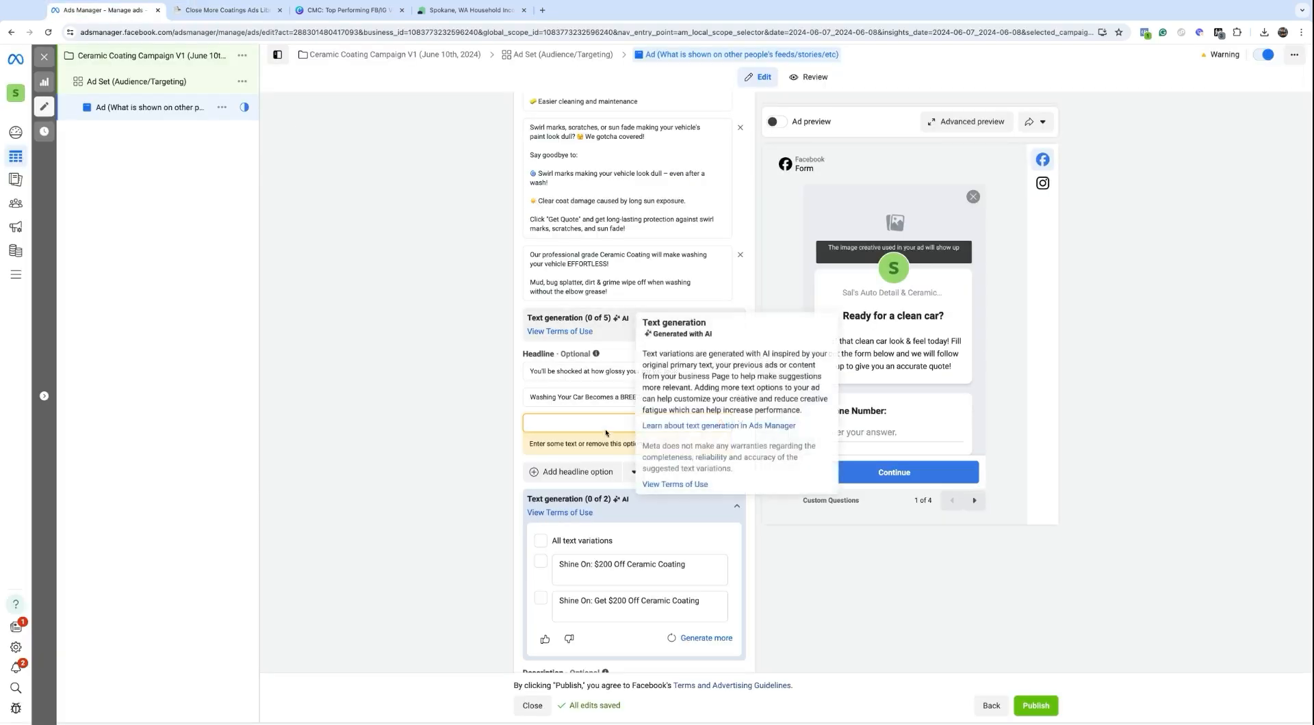
key("ctrl+v")
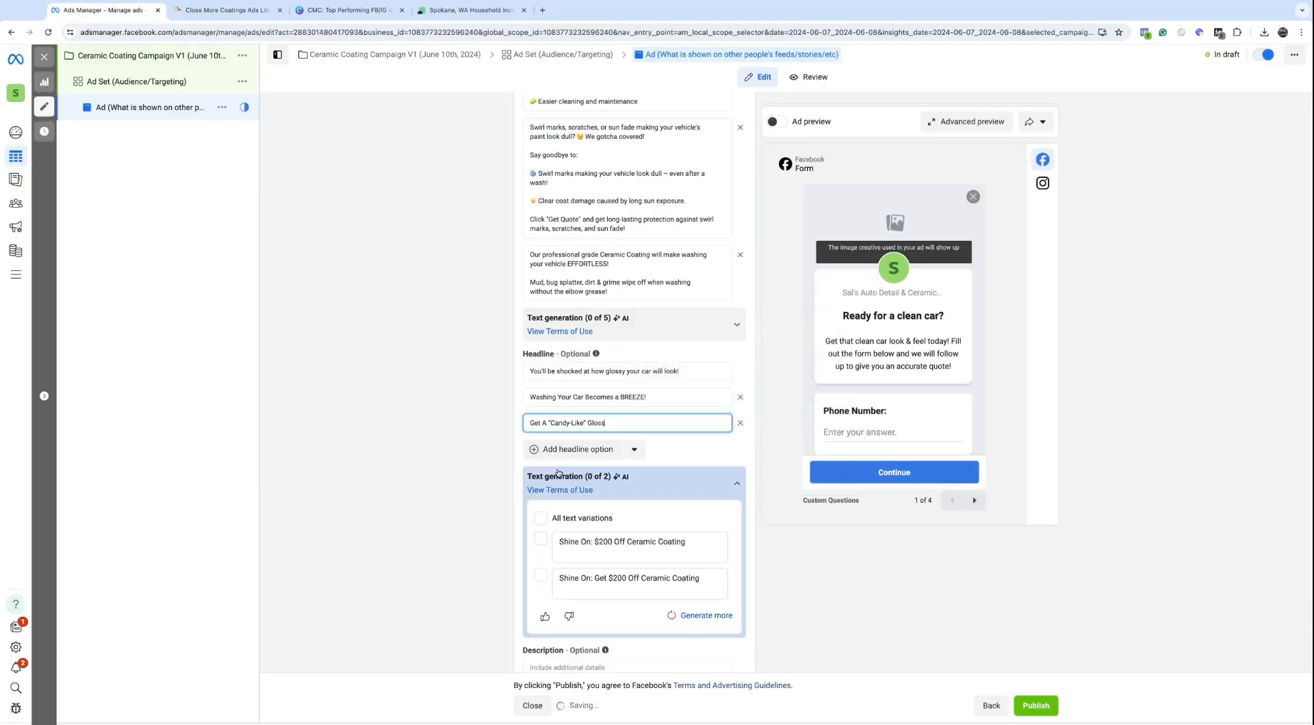
Step: Add 'Makes Washing Your Car a BREEZE!' as the fourth headline
left_click(560, 451)
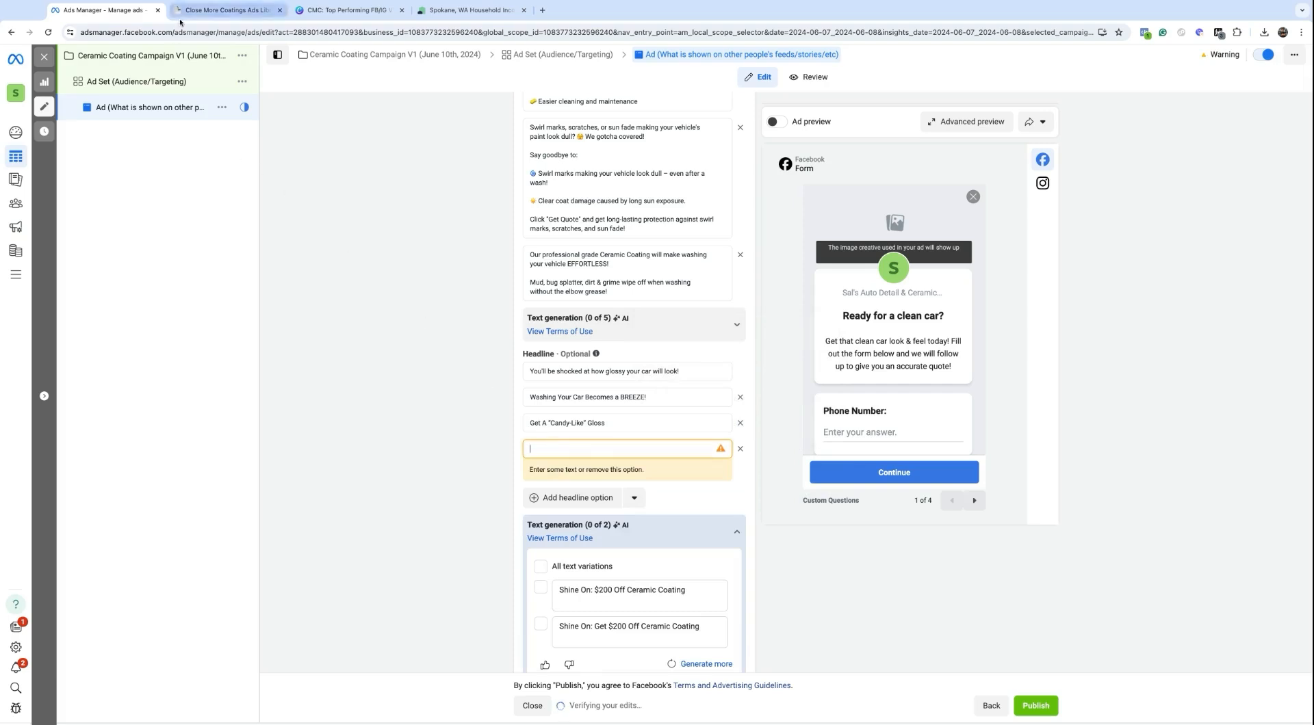
left_click(222, 10)
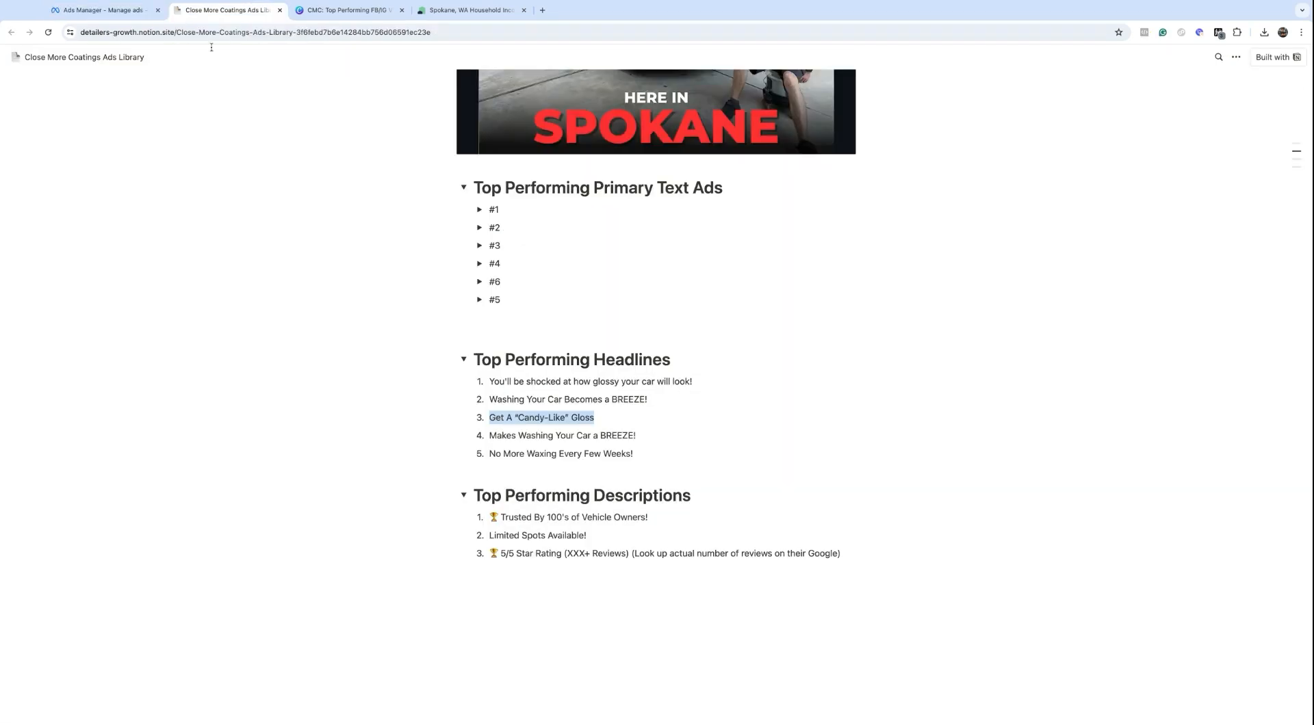
triple_click(489, 435)
key("super+c")
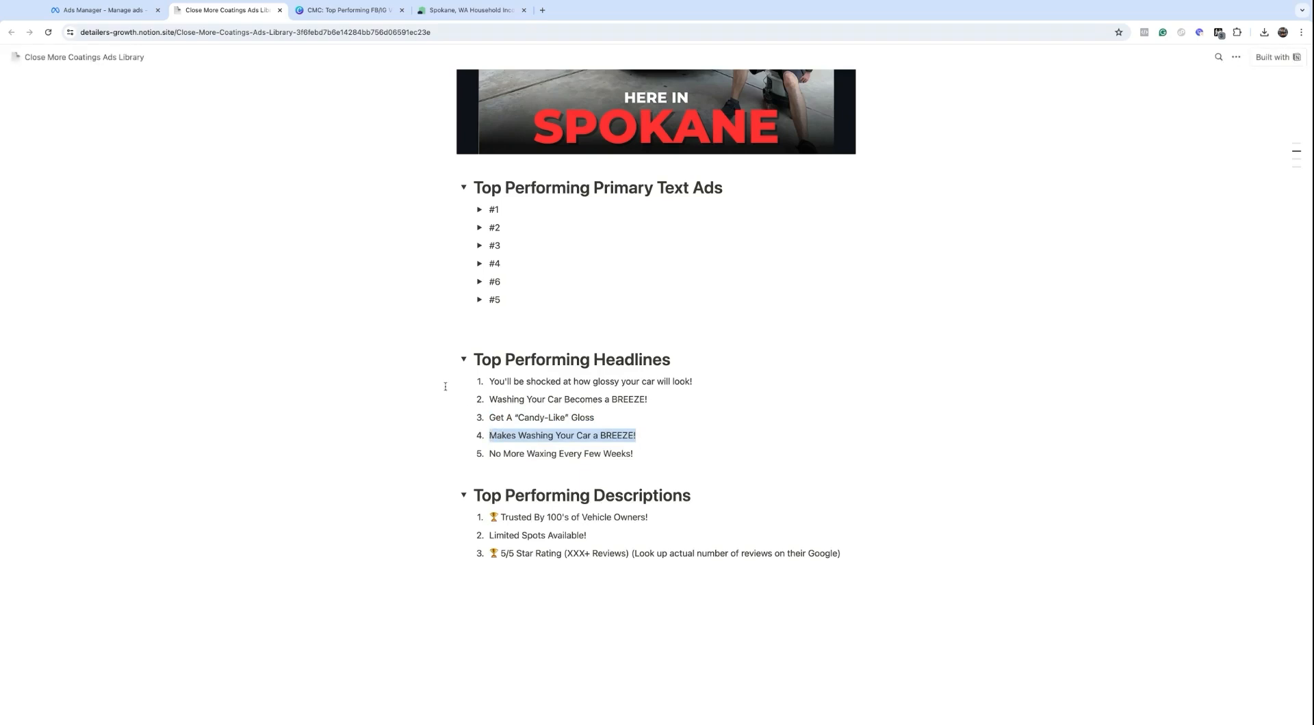
left_click(96, 8)
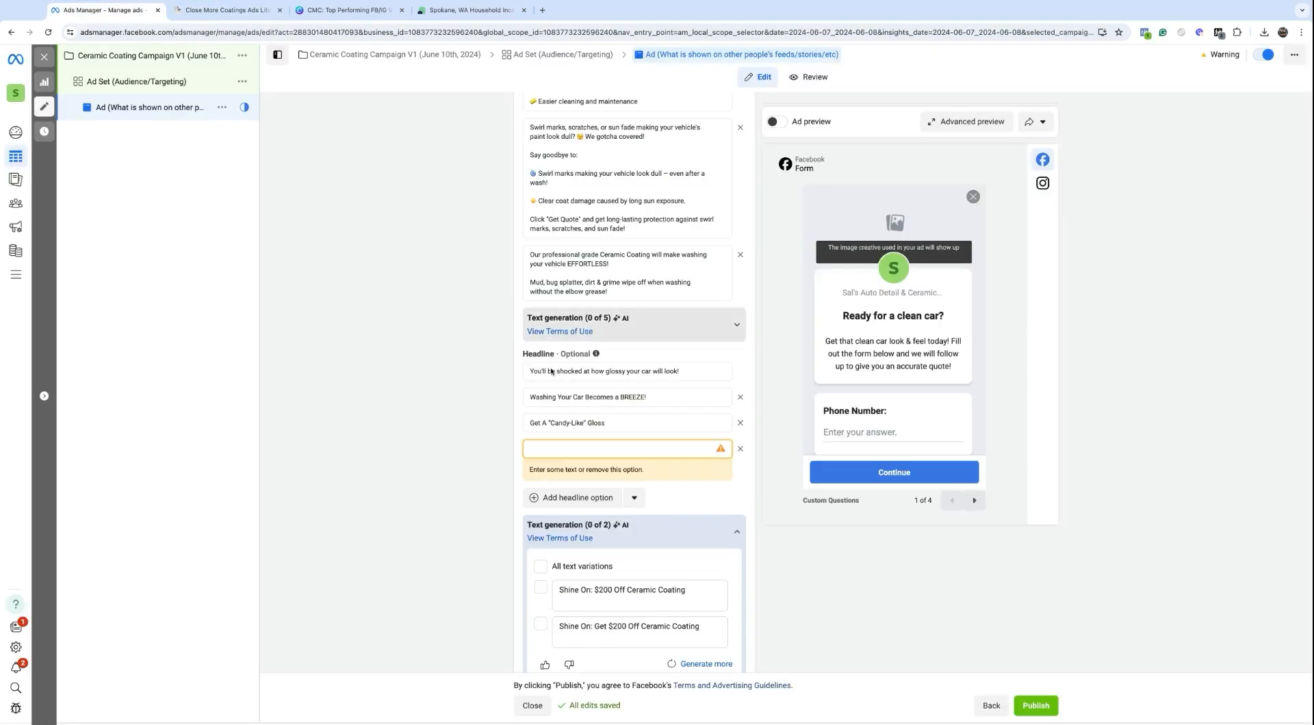
left_click(577, 447)
key("super+v")
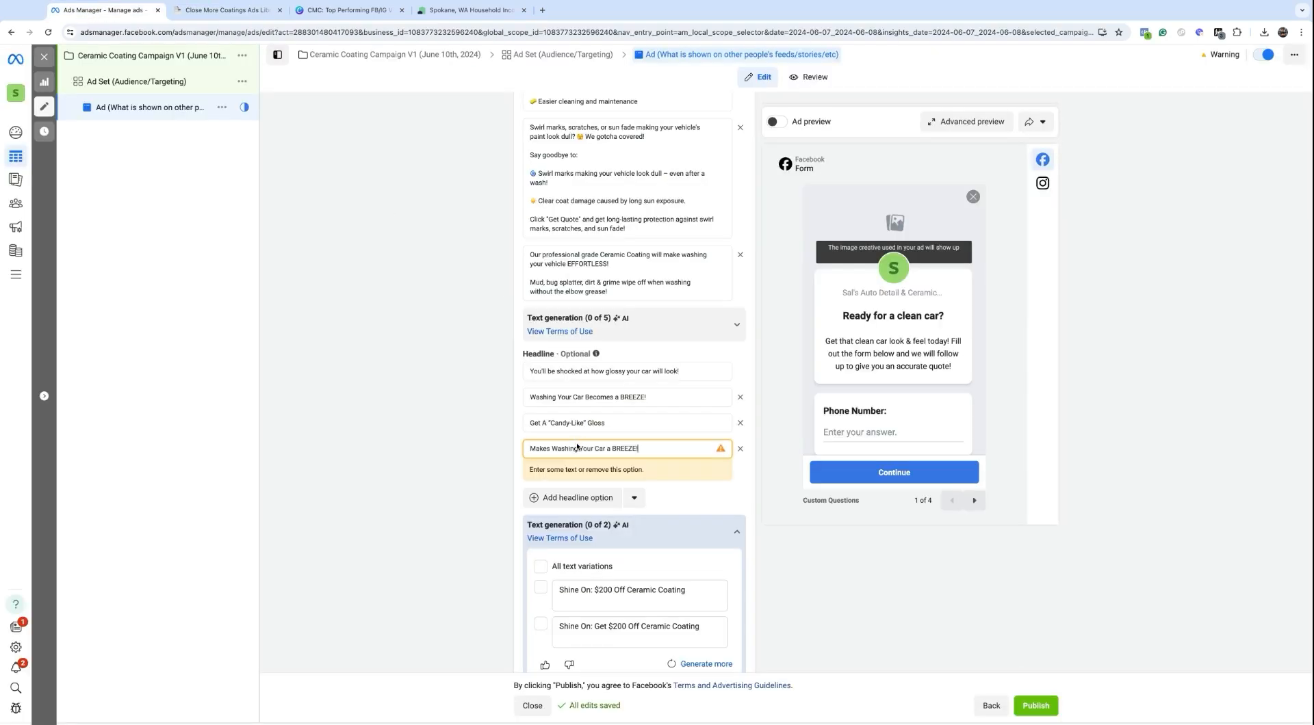
Step: Add 'No More Waxing Every Few Weeks!' as the fifth headline and collapse the headline AI suggestions
left_click(567, 477)
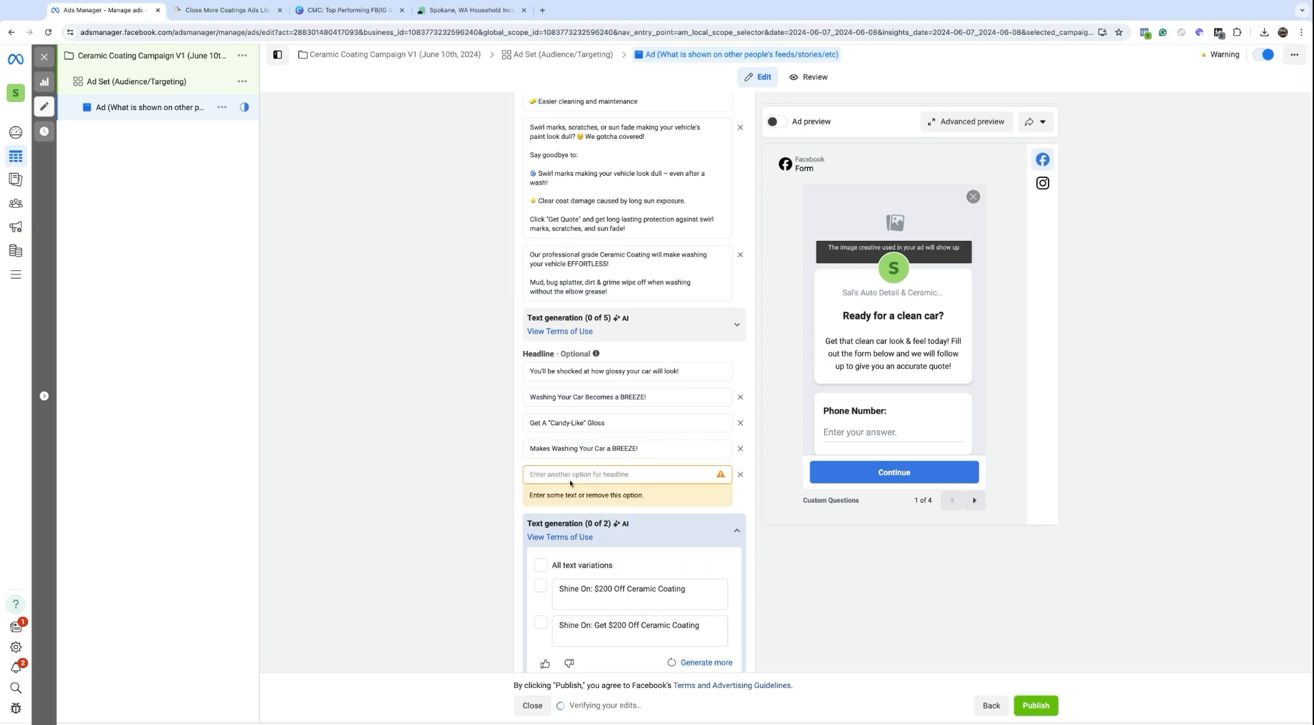
left_click(192, 15)
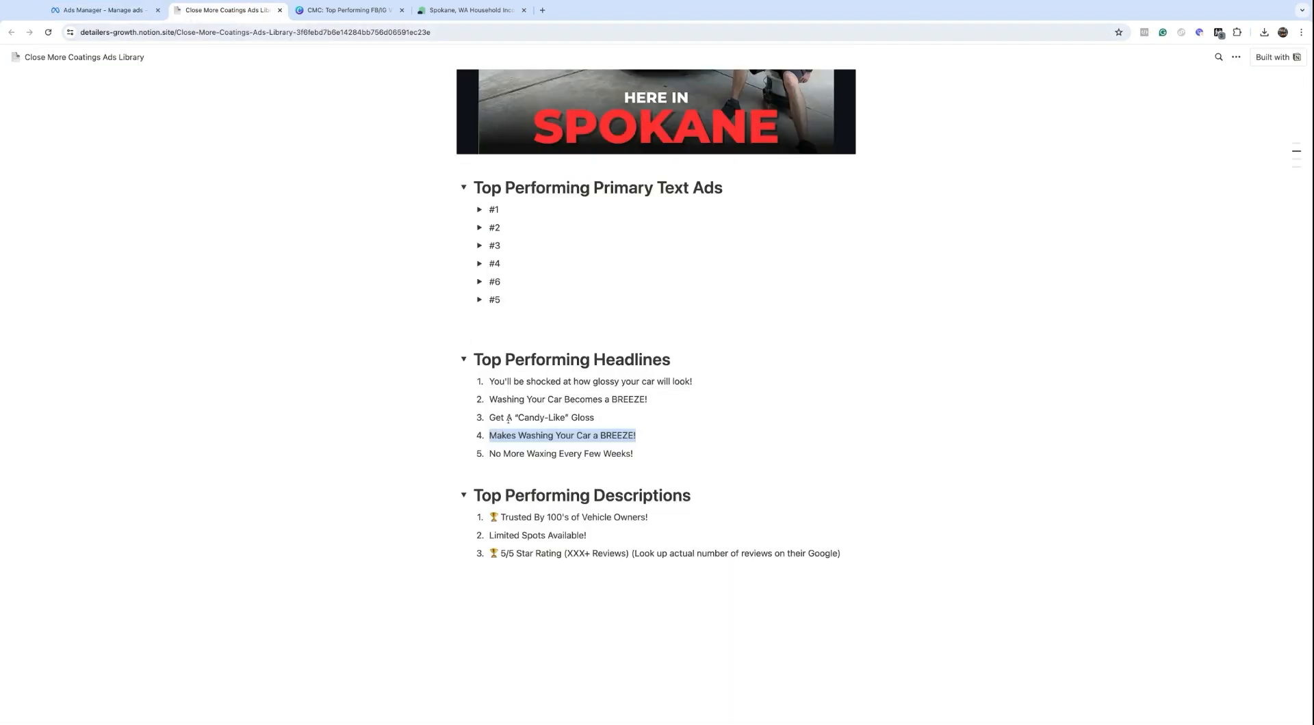
left_click(491, 455)
key("alt+shift+Right")
key("alt+shift+Right")
key("alt+shift+Right")
key("alt+shift+Right")
key("alt+shift+Right")
key("alt+shift+Right")
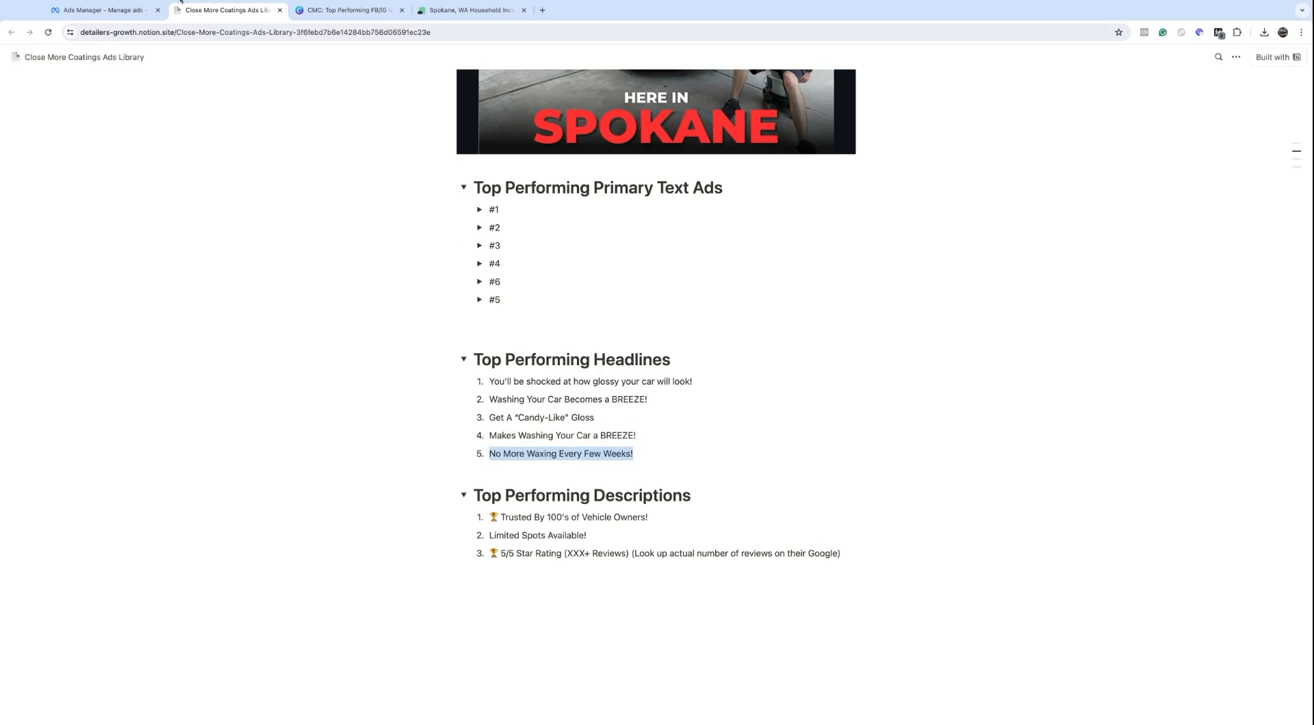
left_click(106, 8)
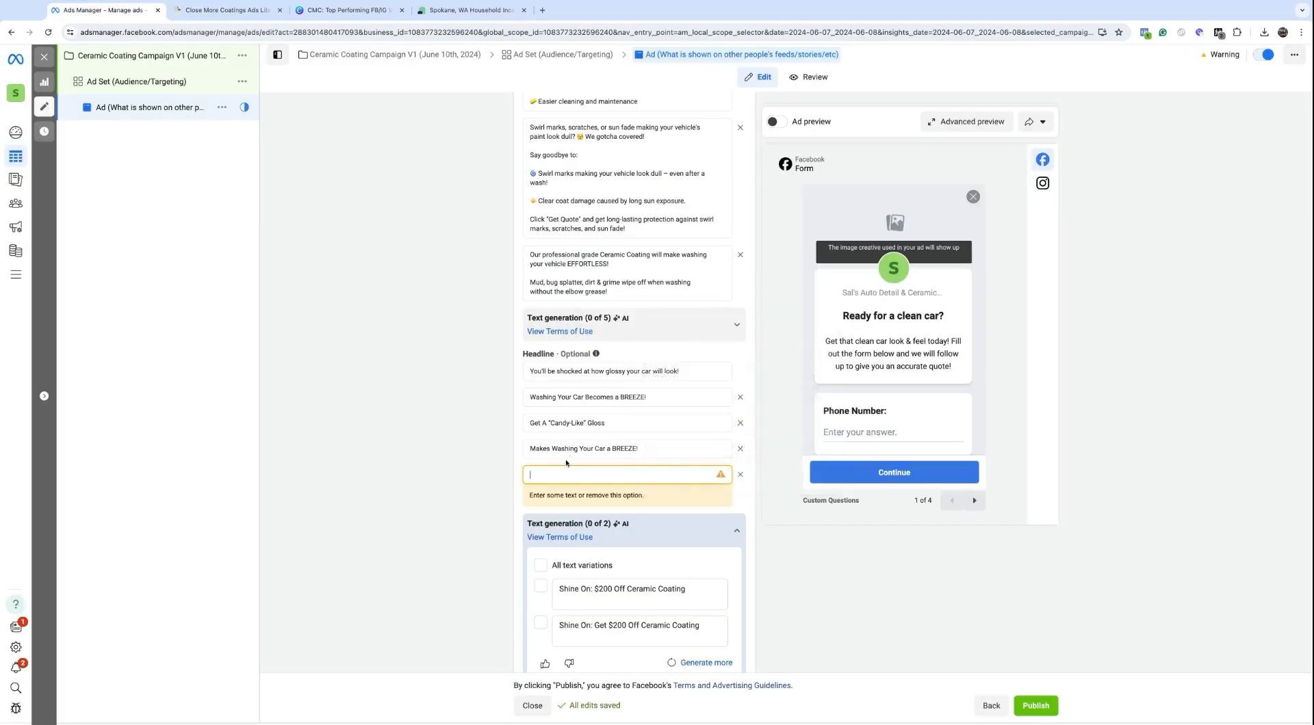
type("No More Waxing Every Few Weeks!")
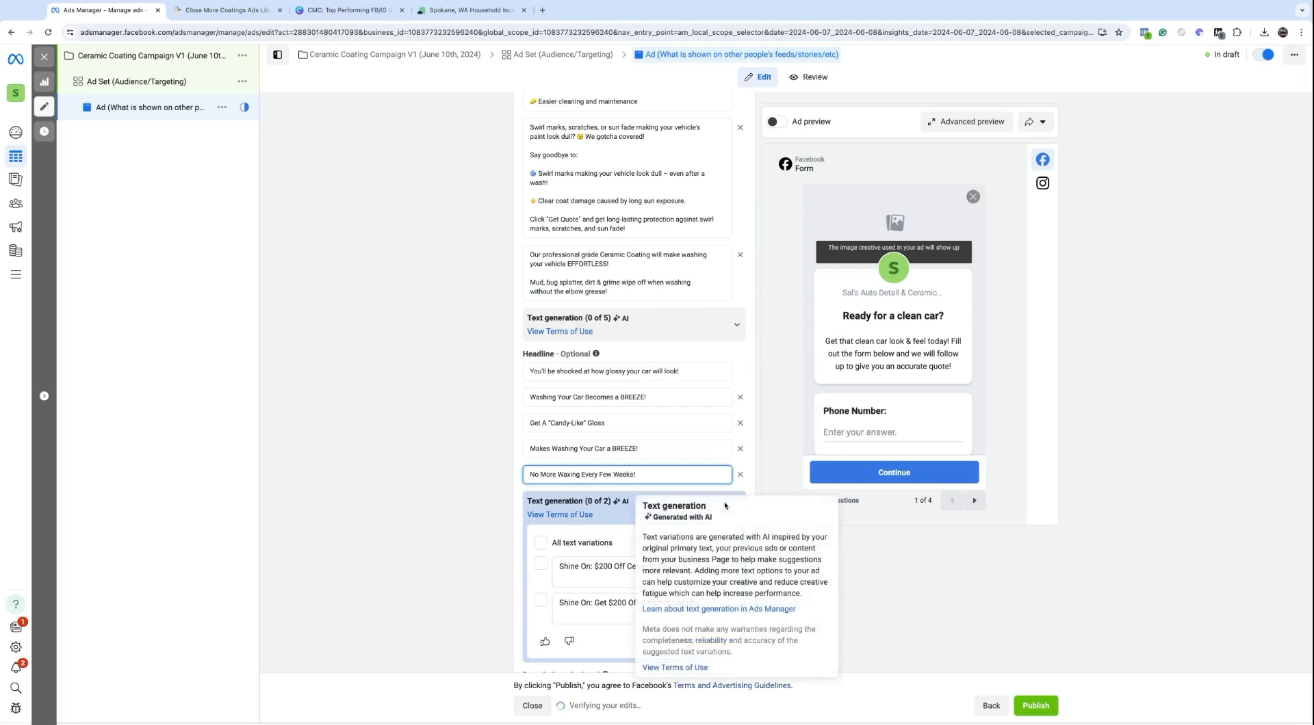
left_click(734, 508)
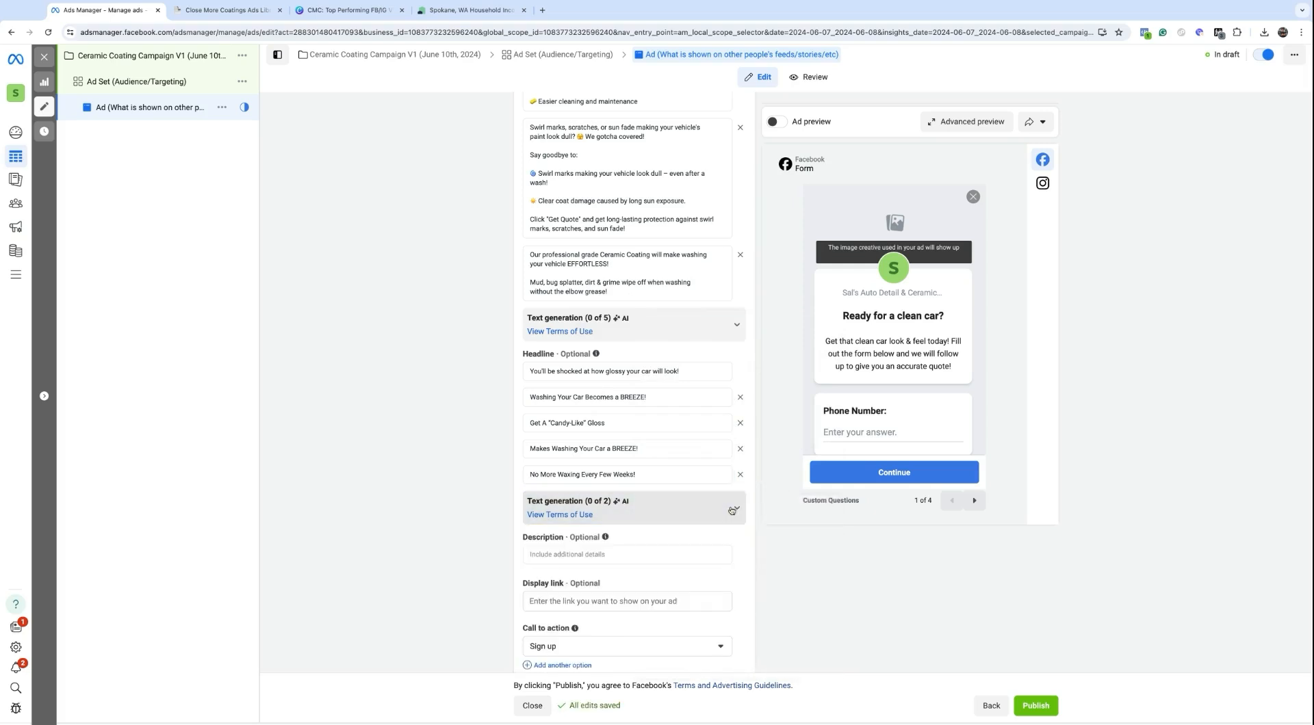
scroll(602, 490, "down", 1)
Step: Paste 'Trusted By 100's of Vehicle Owners!' from the Notion library as the first description, removing '1. '
left_click(602, 501)
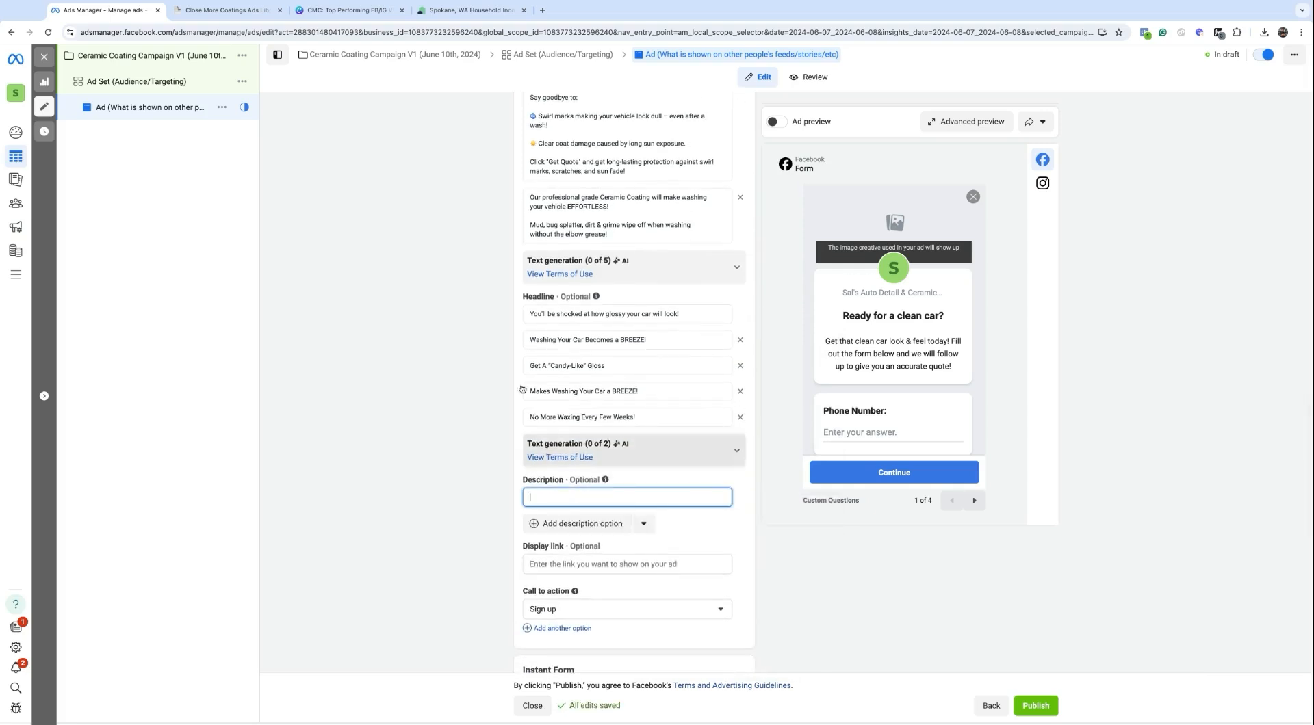
left_click(213, 8)
left_click_drag(491, 515, 649, 519)
key("super+c")
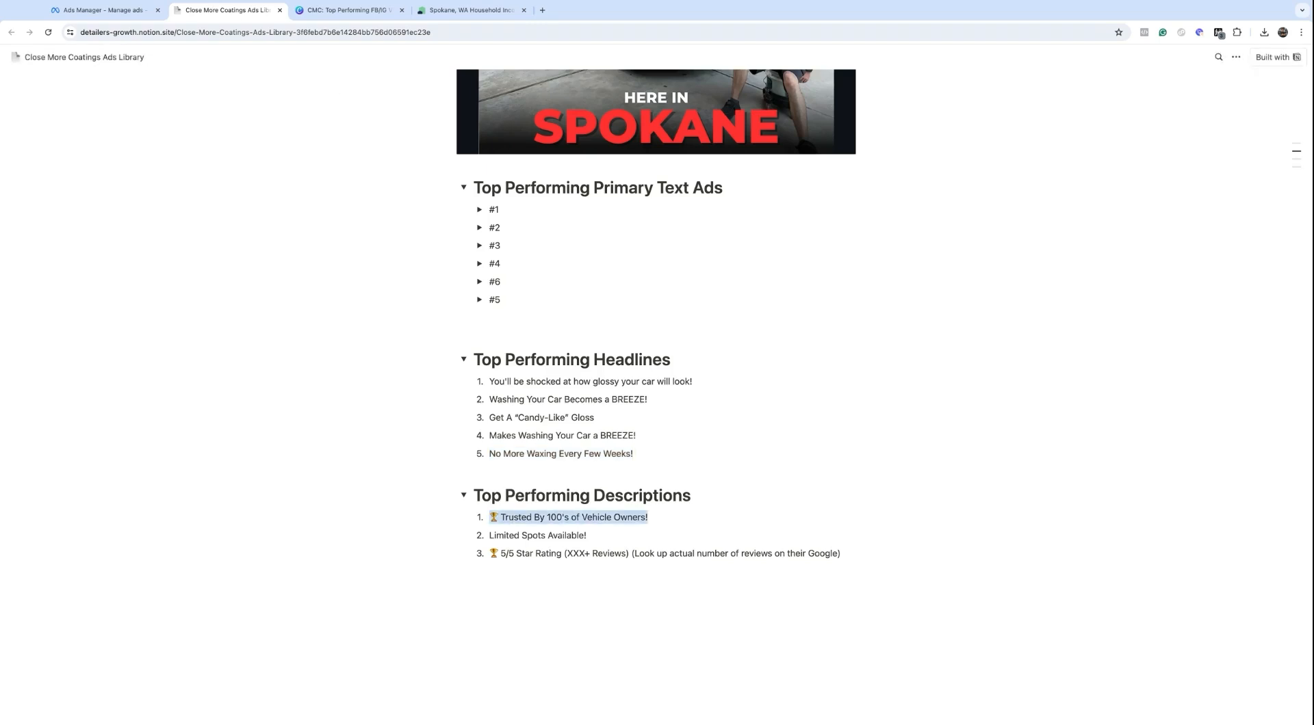
left_click(92, 12)
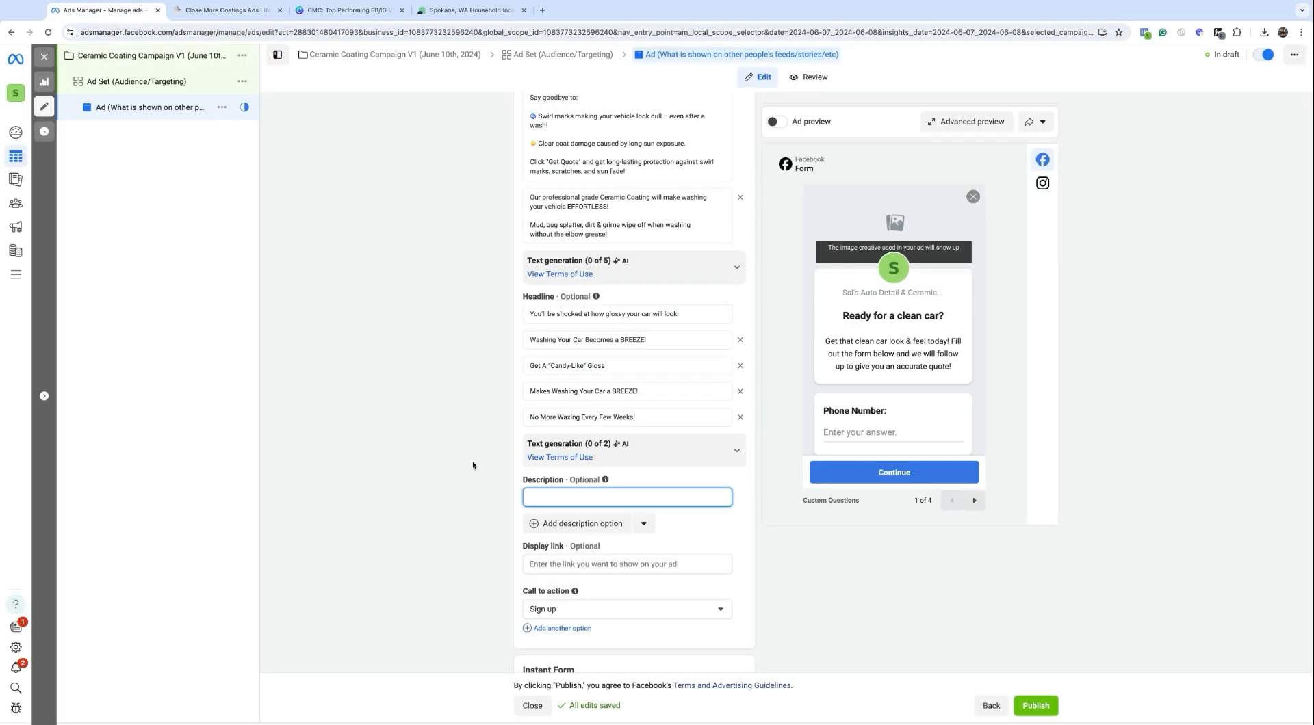
key("super+v")
key("BackSpace")
key("BackSpace")
key("BackSpace")
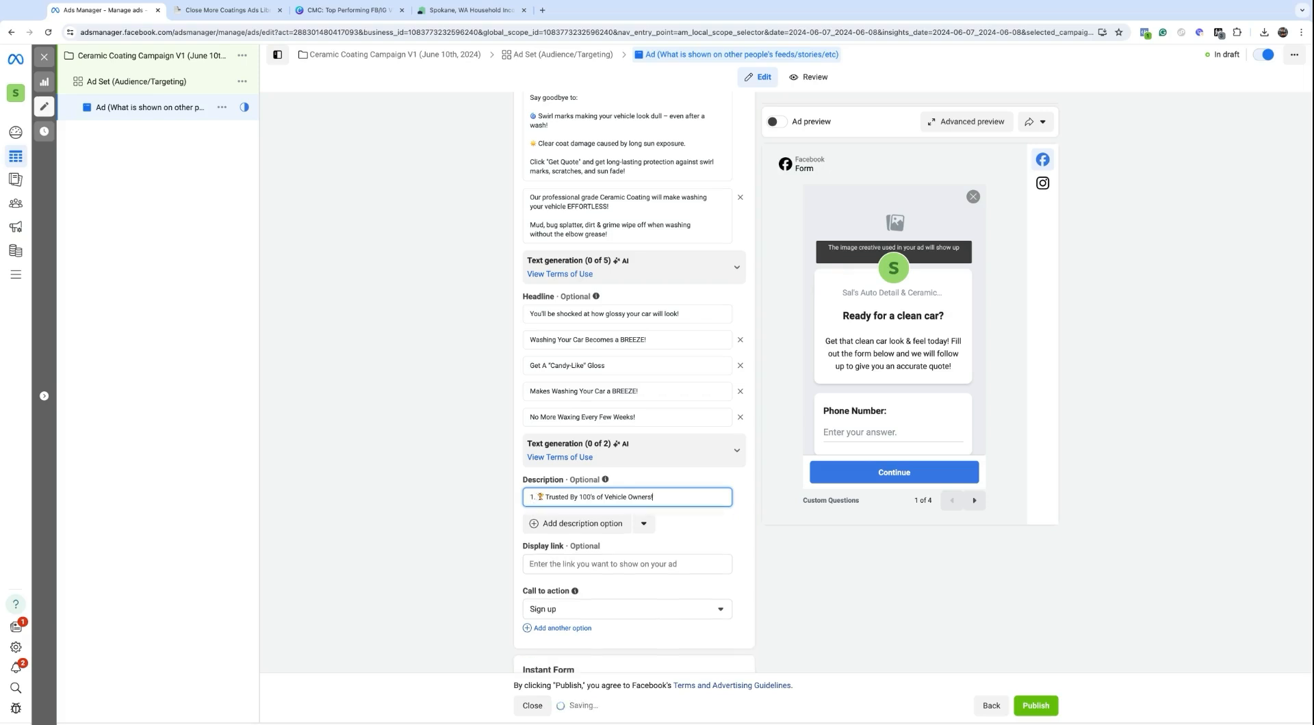
left_click(540, 497)
key("BackSpace")
key("BackSpace")
key("BackSpace")
Step: Add 'Limited Spots Available!' from the library as the second description
left_click(207, 12)
left_click_drag(598, 535, 488, 535)
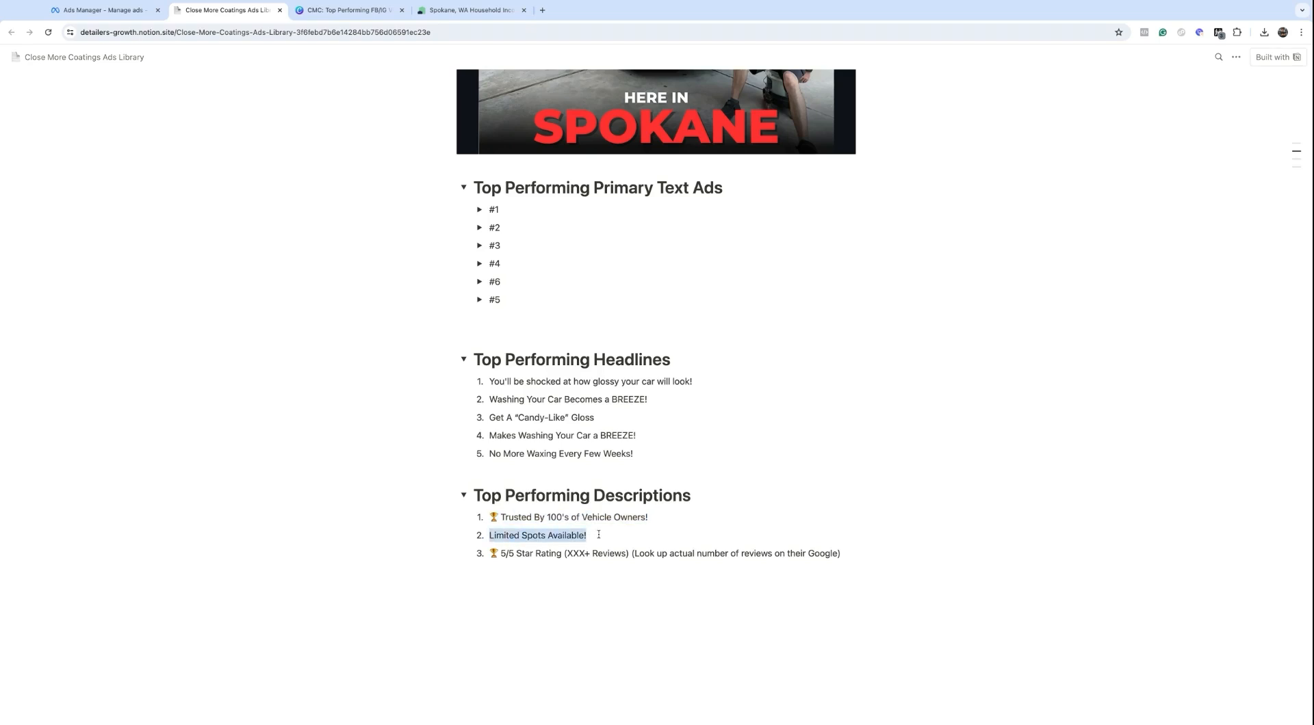
left_click(59, 7)
left_click(566, 533)
key("ctrl+v")
scroll(561, 523, "down", 2)
left_click(558, 517)
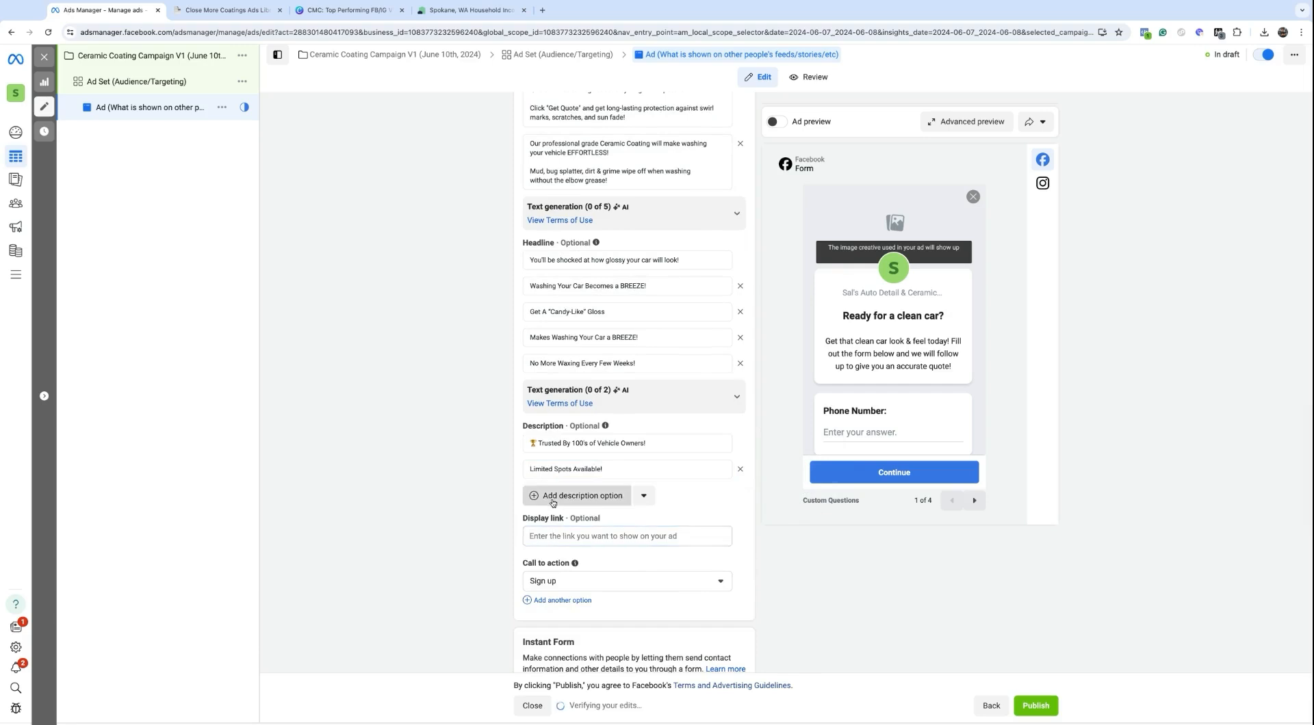
Step: Add a third description pasted from the library's 5/5 Star Rating line
left_click(582, 495)
left_click(226, 10)
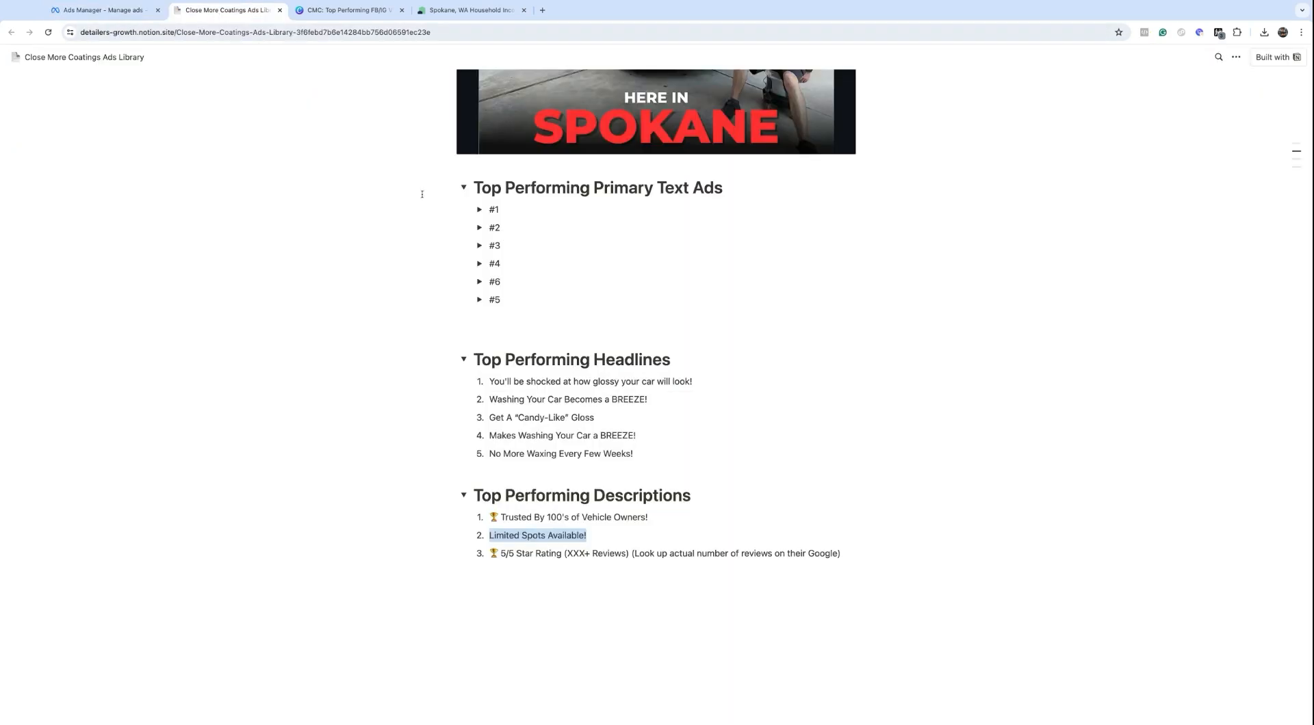
left_click(493, 551)
left_click_drag(490, 553, 840, 553)
key("ctrl+c")
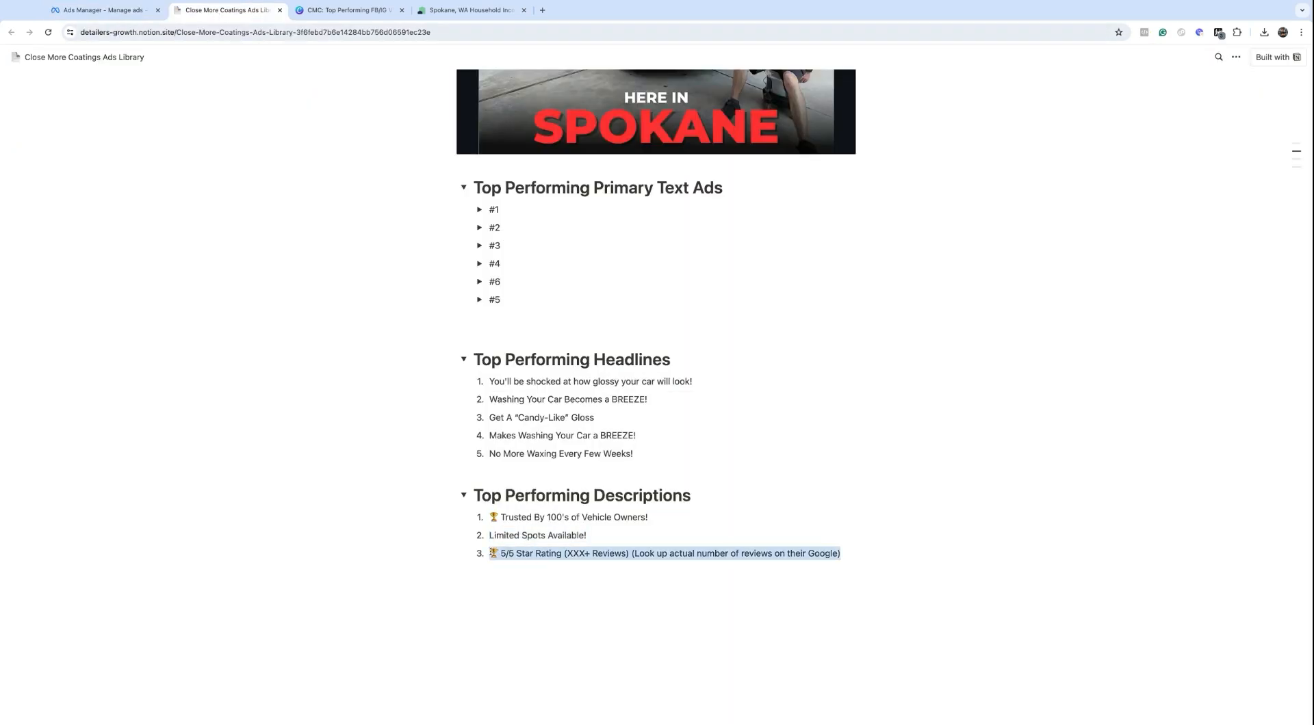
left_click(103, 9)
left_click(589, 497)
key("ctrl+v")
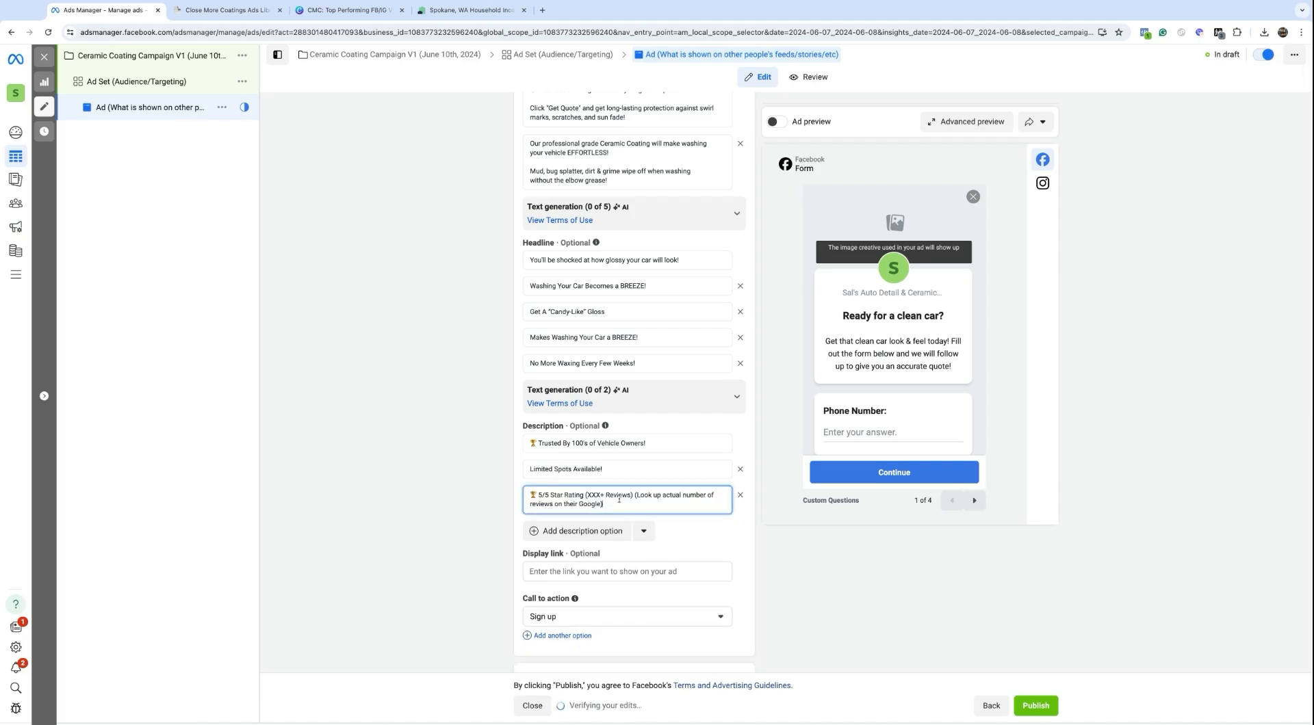
Step: Strip the reminder note and replace XXX with 100, giving '5/5 Star Rating (100+ Reviews)'
left_click(632, 495)
key("ctrl+shift+End")
key("BackSpace")
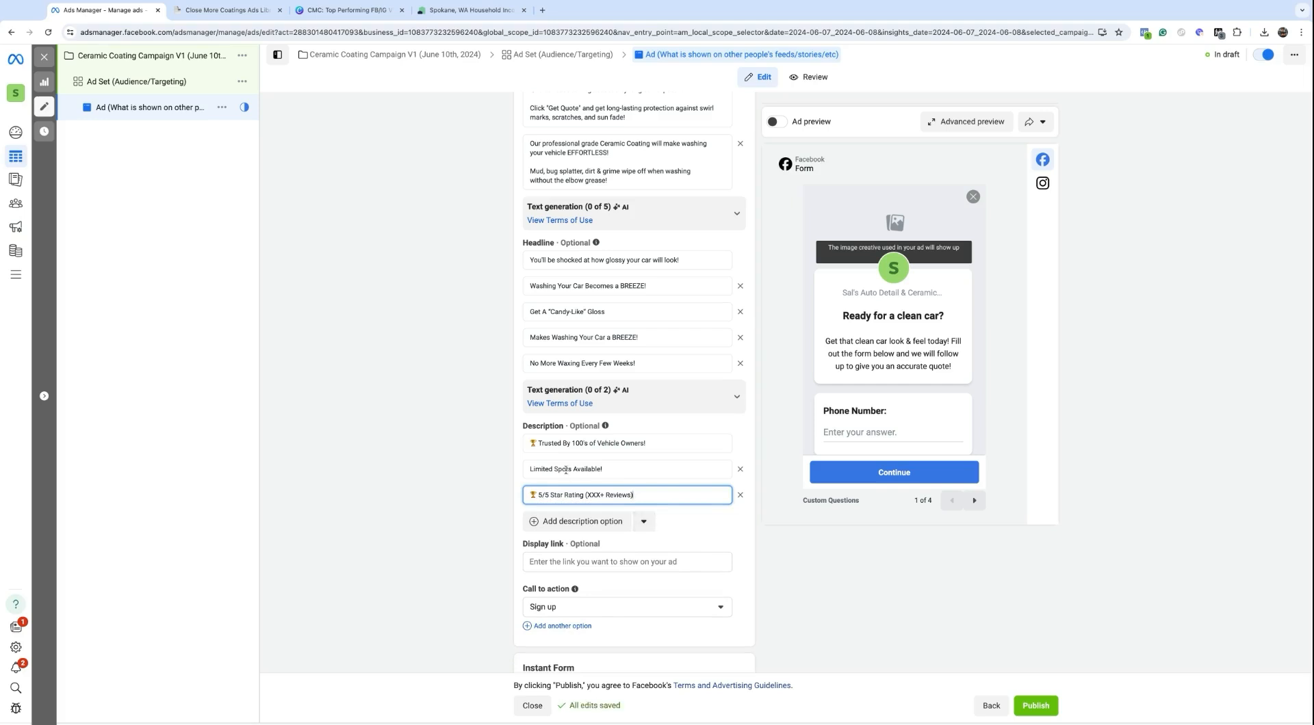
double_click(592, 494)
type("100")
scroll(611, 529, "down", 1)
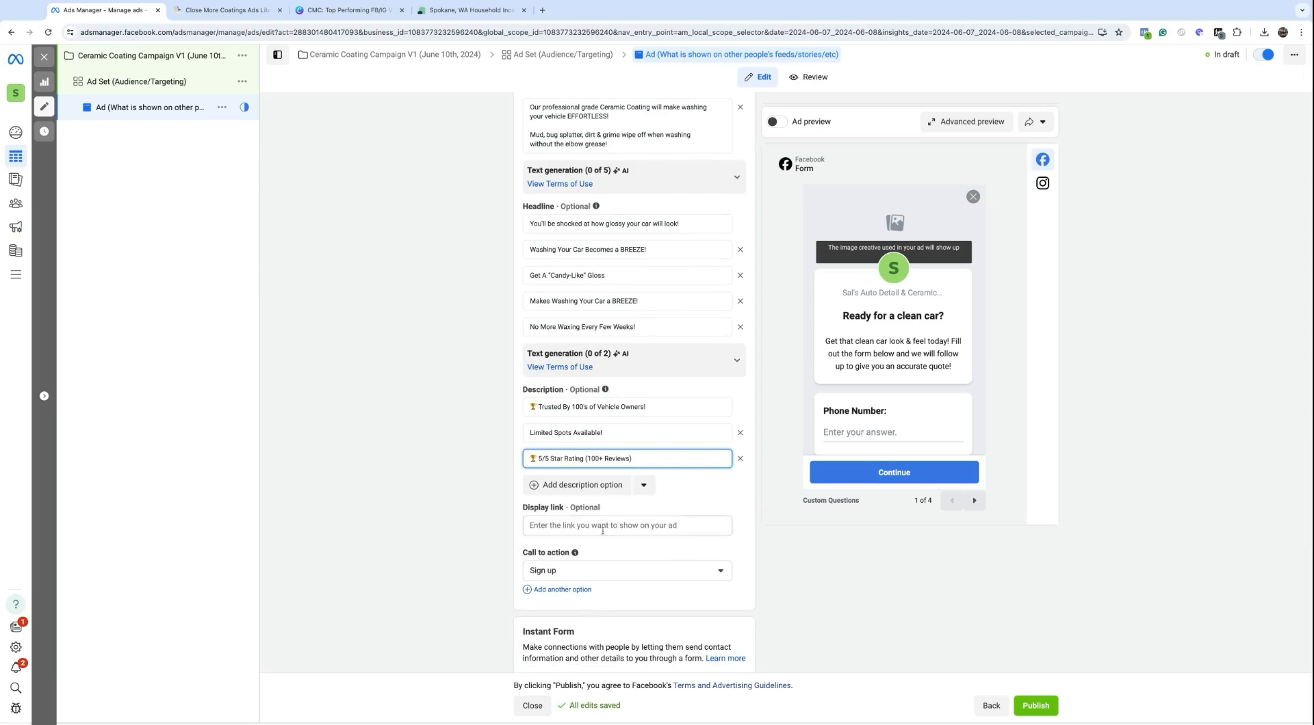
Step: Set the call to action to Get quote and add Learn more as a second option
scroll(611, 529, "down", 1)
left_click(596, 532)
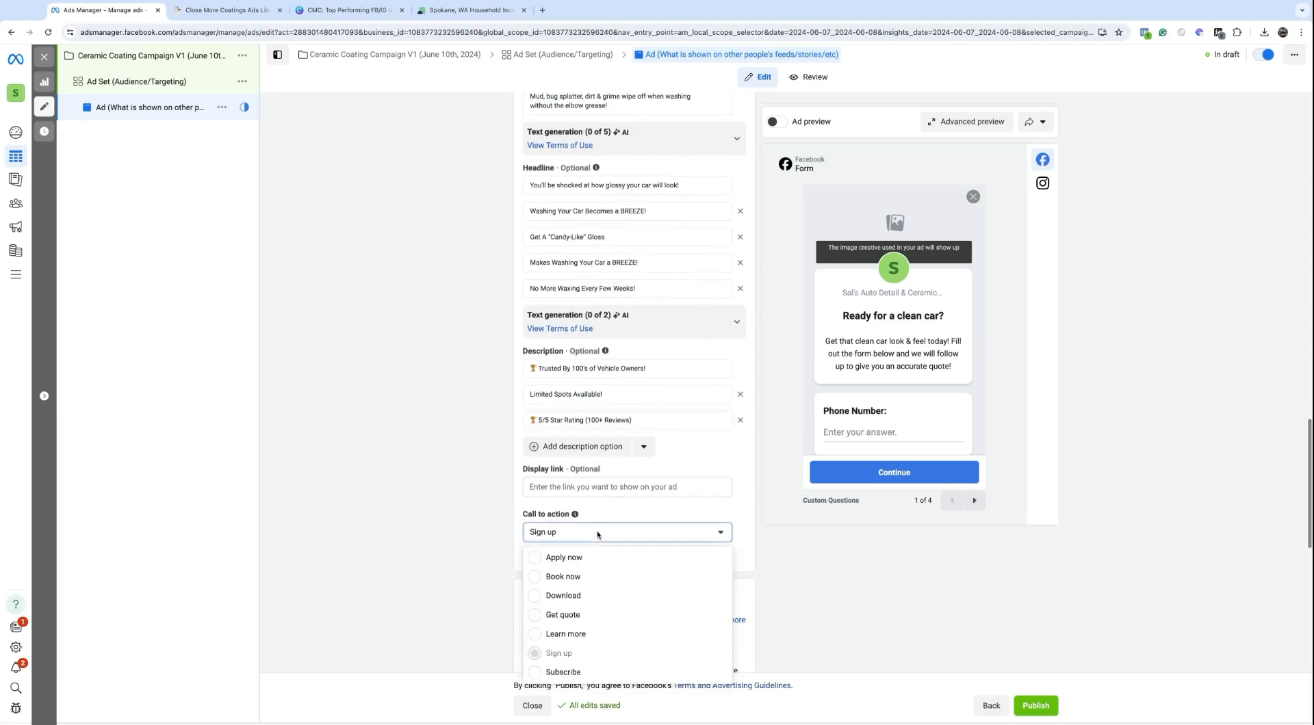
left_click(563, 615)
scroll(547, 520, "down", 2)
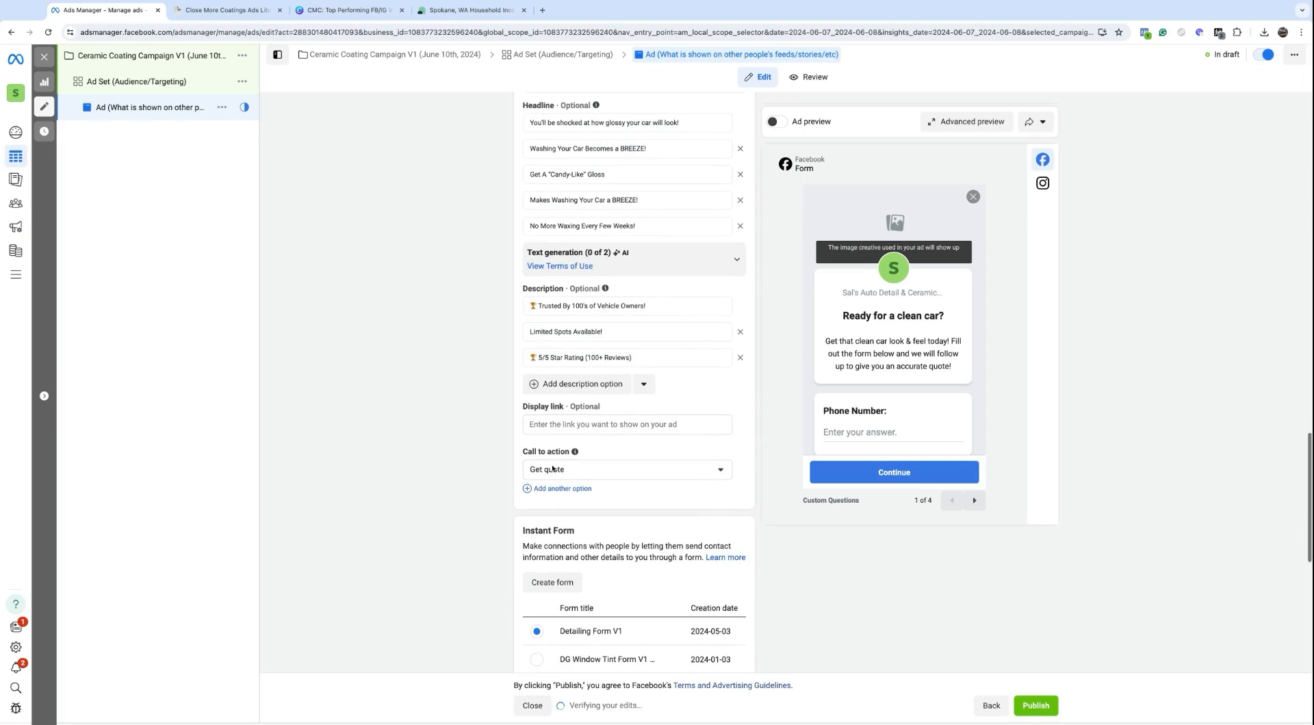
left_click(540, 490)
left_click(565, 495)
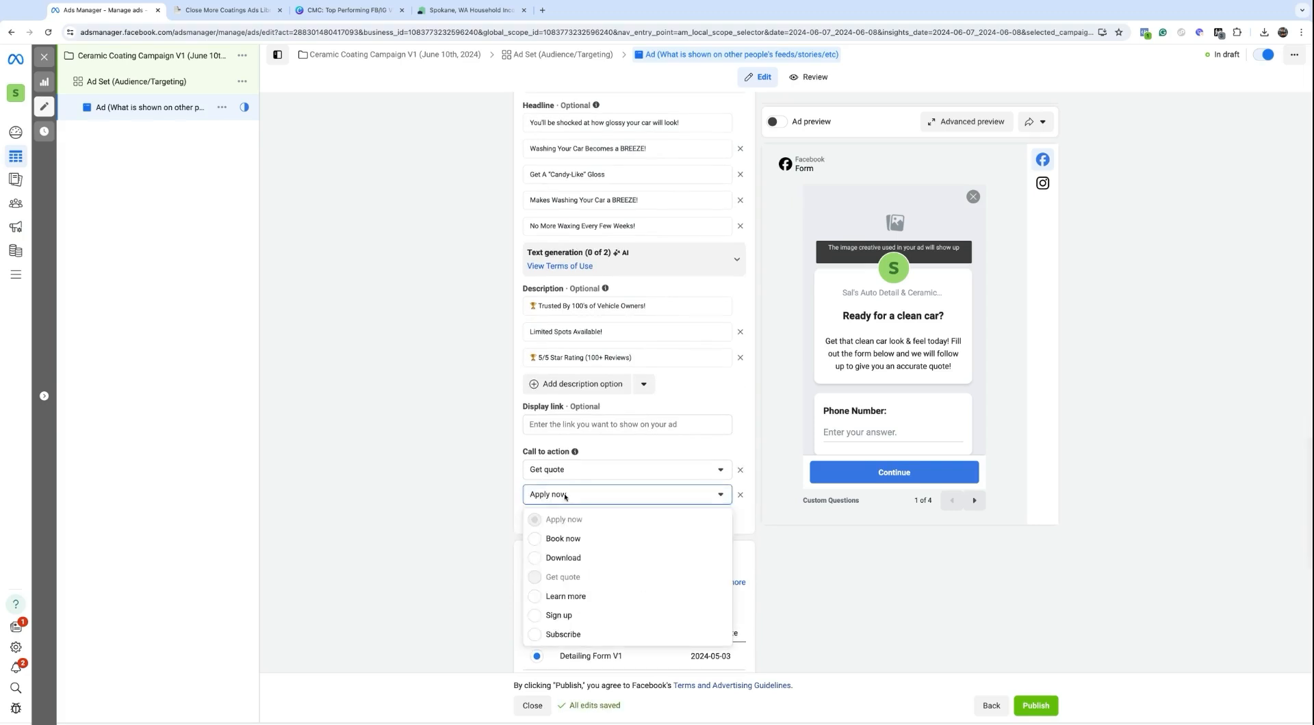
left_click(566, 597)
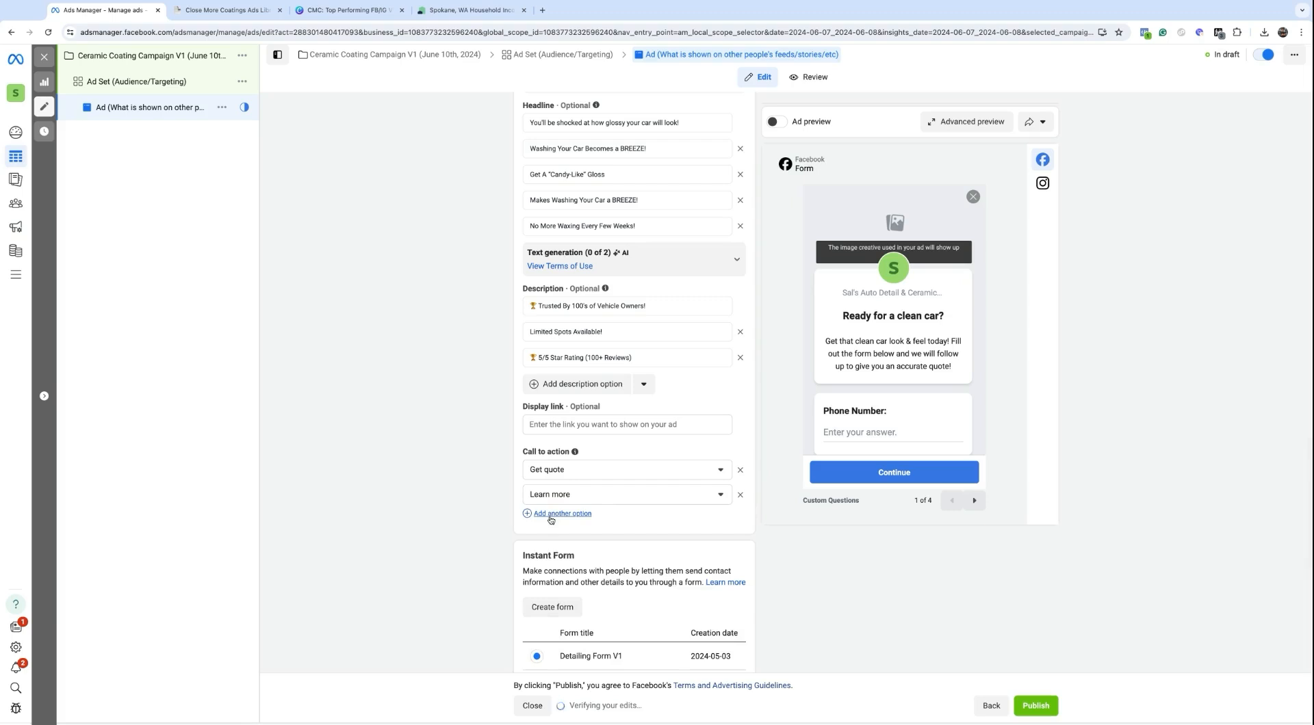
Step: Add Book now as a third call to action, then remove it again
left_click(553, 513)
left_click(552, 525)
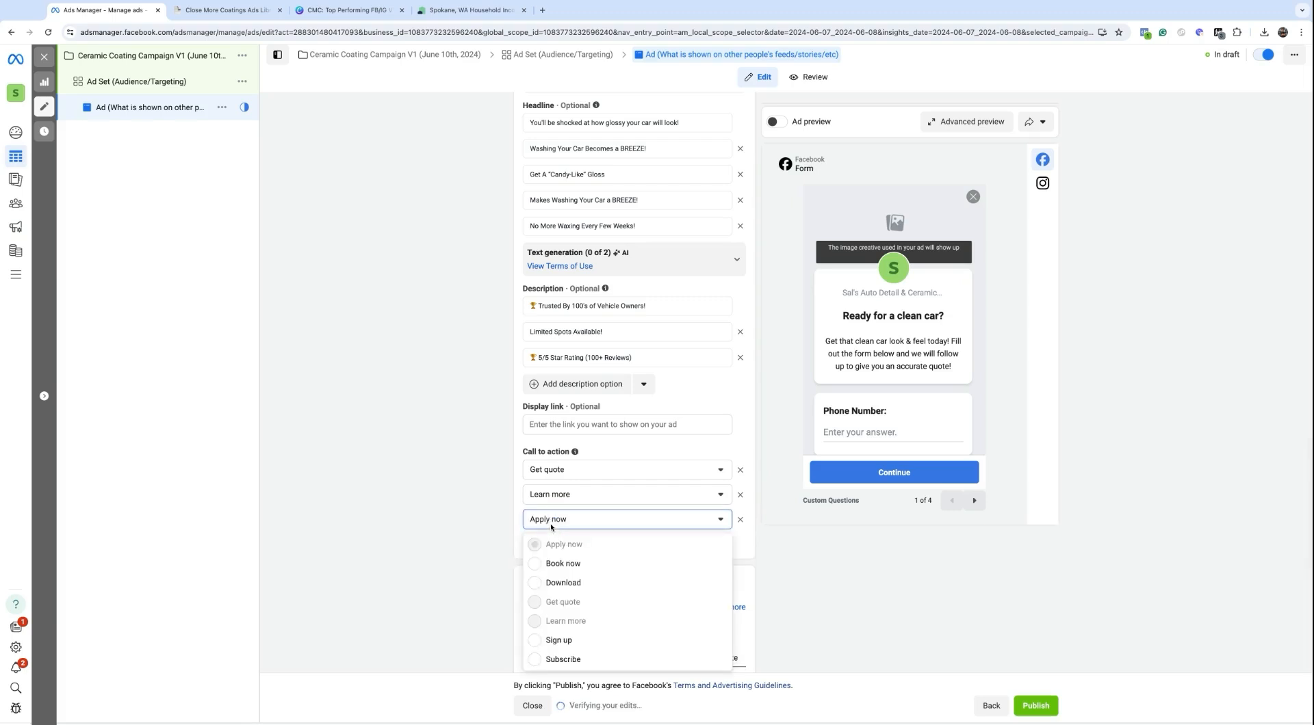
left_click(561, 562)
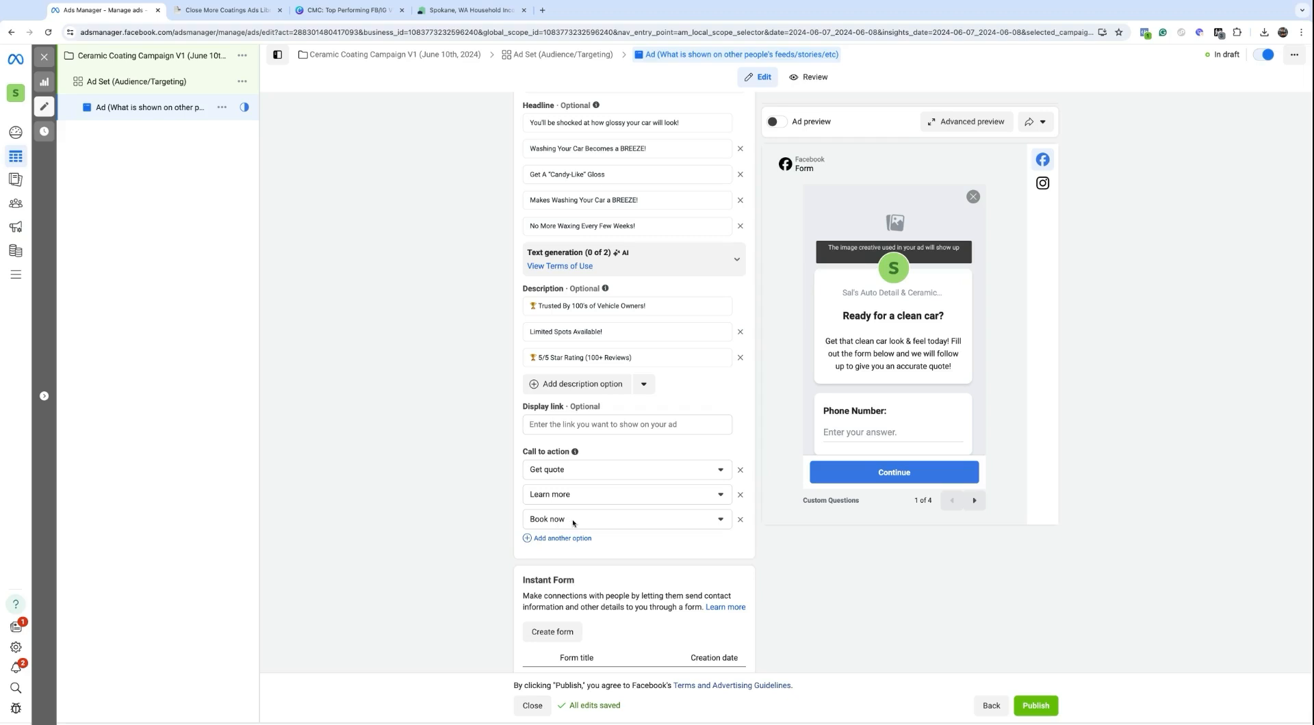
left_click(567, 521)
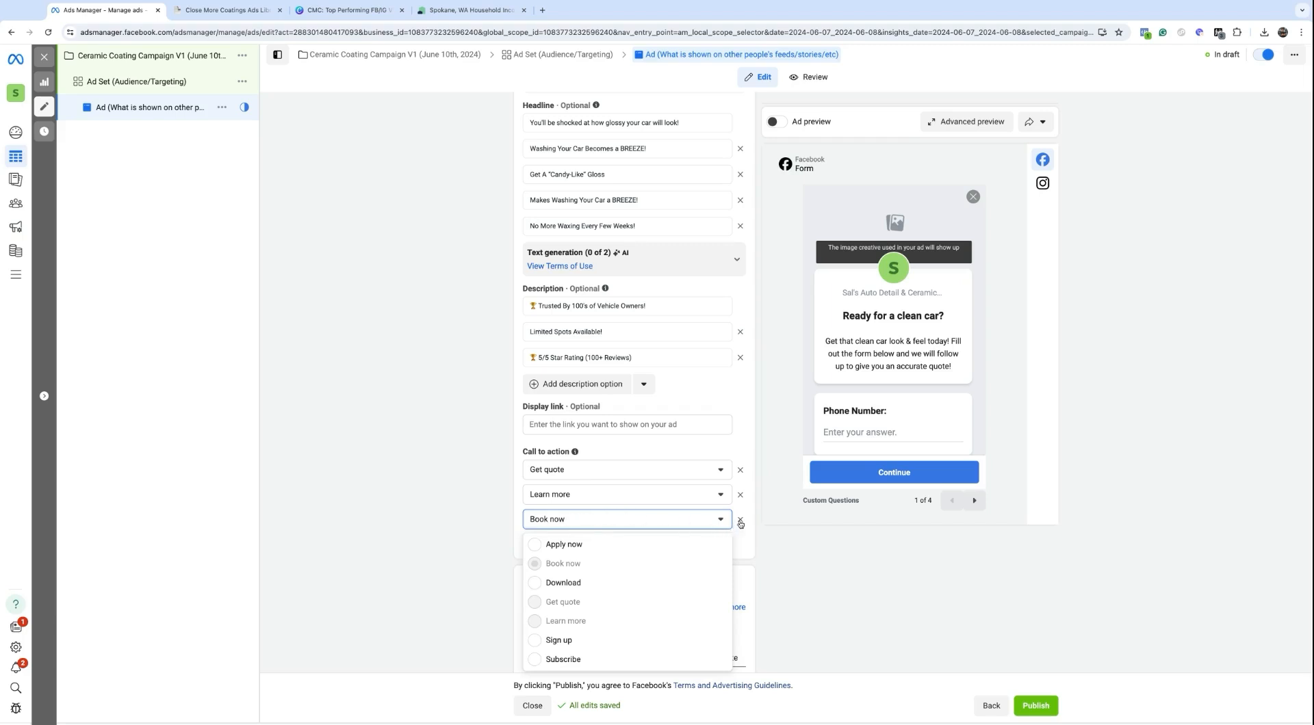
left_click(739, 522)
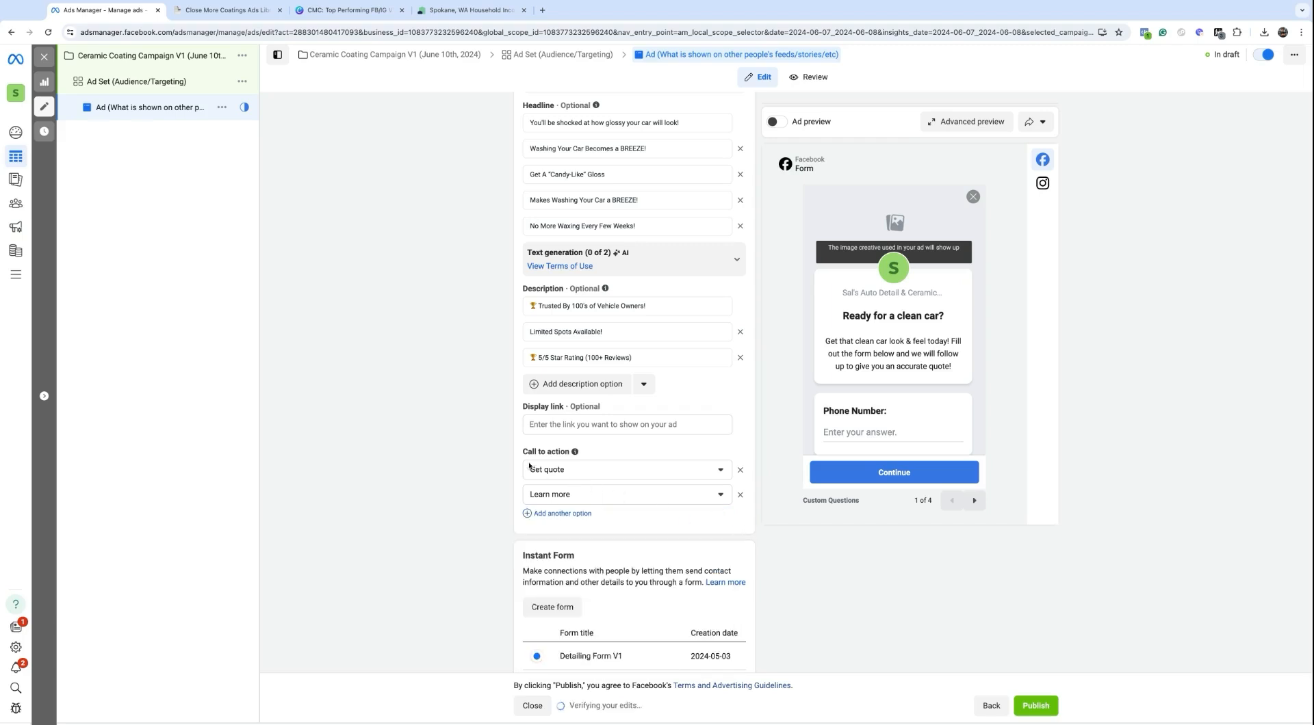
scroll(598, 477, "down", 1)
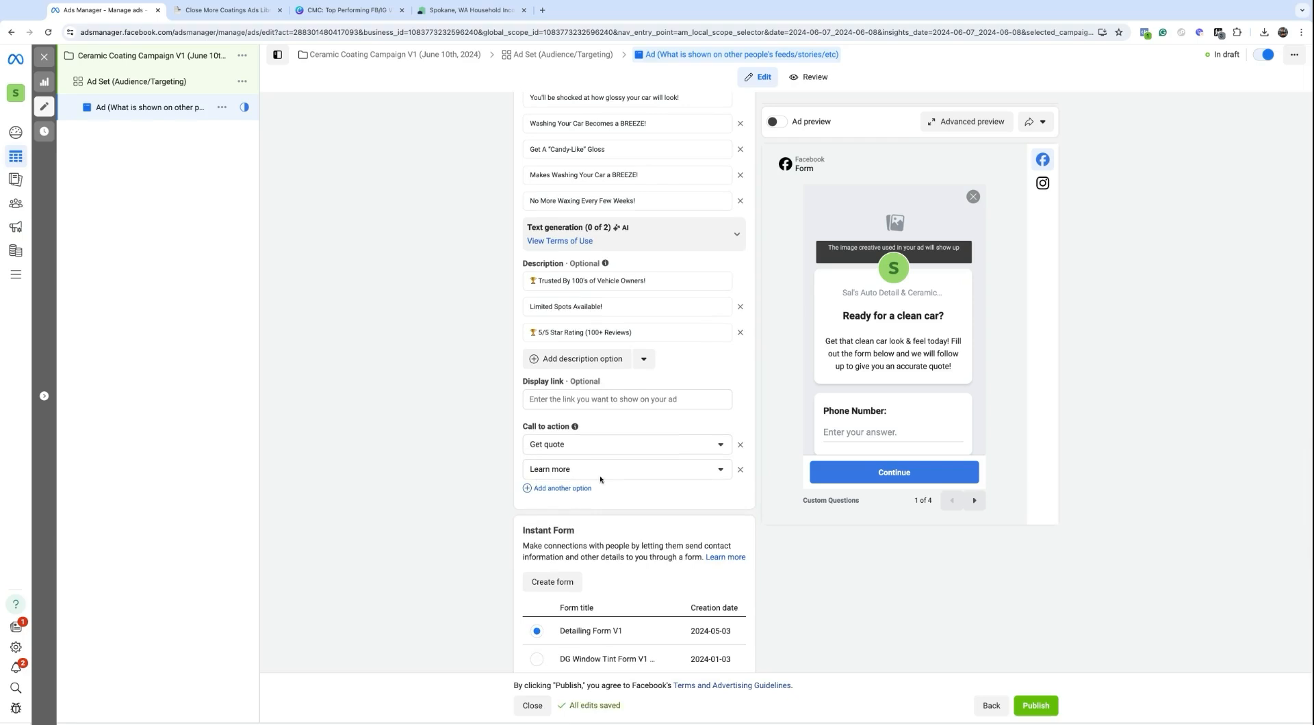
scroll(634, 379, "up", 15)
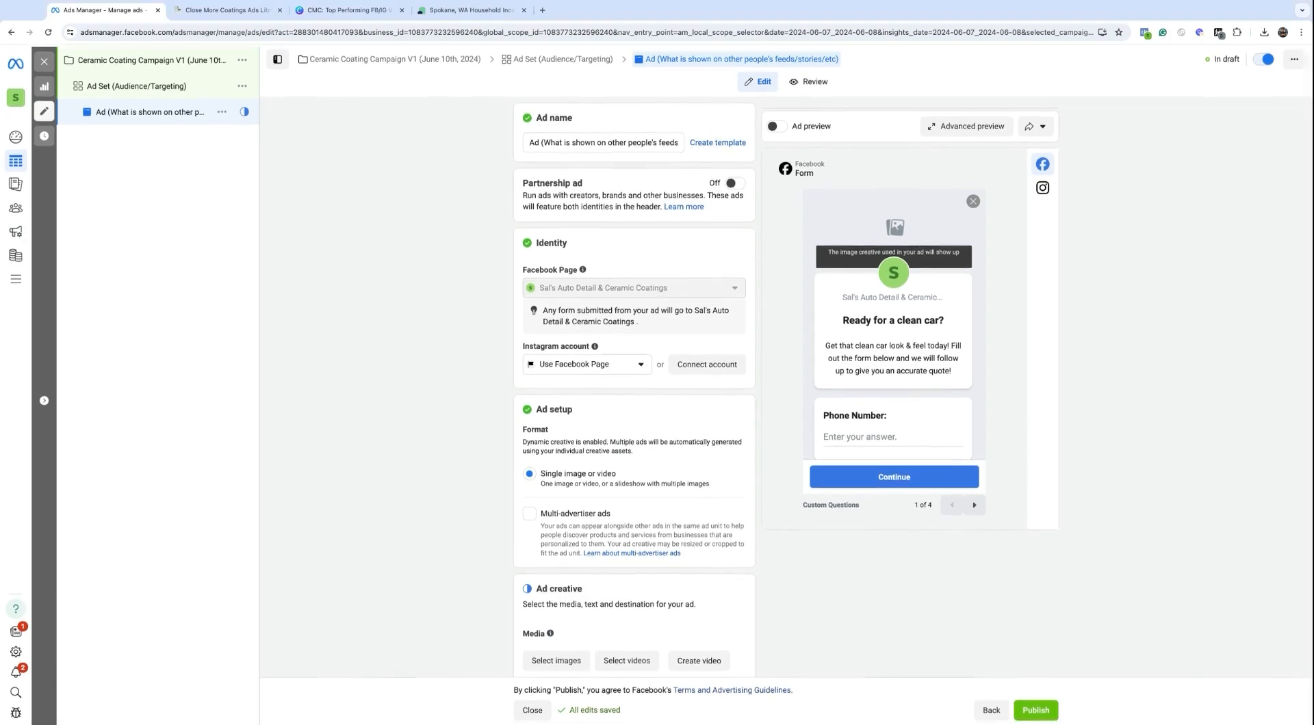
scroll(528, 393, "down", 4)
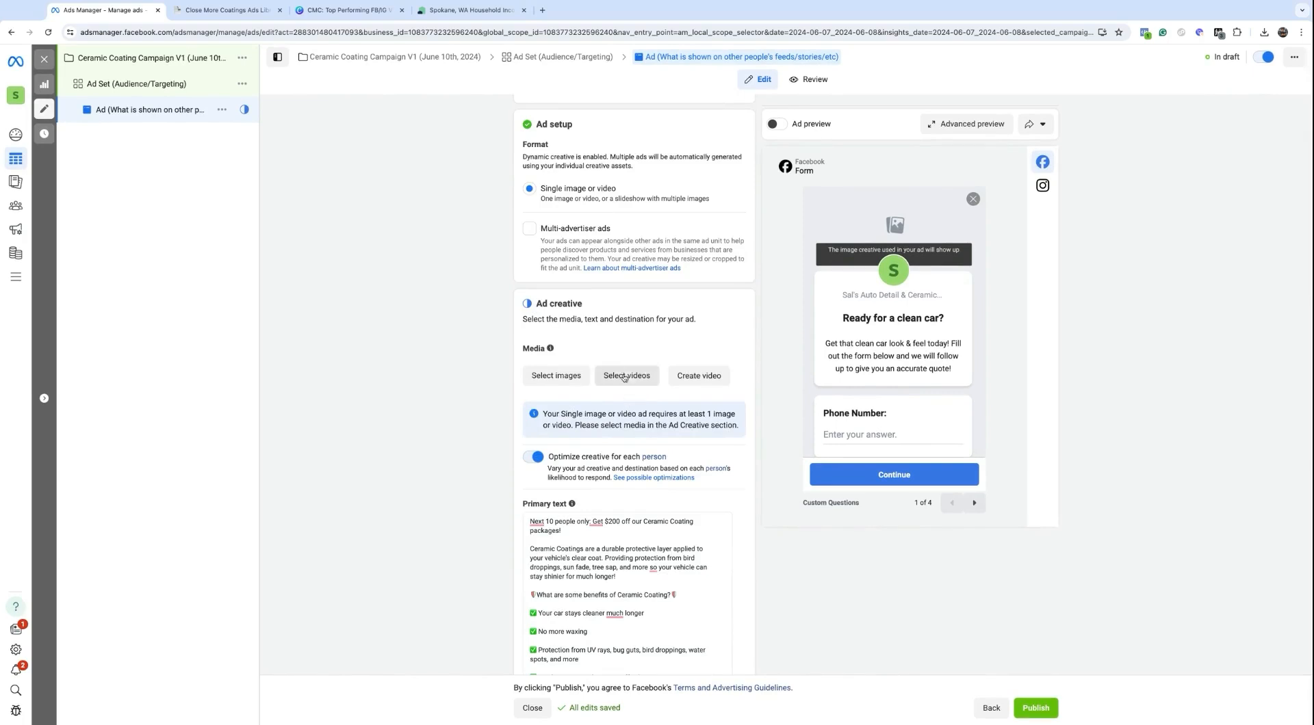
Step: Upload eight mp4 videos to the ad's media library, then cancel without selecting any
left_click(623, 374)
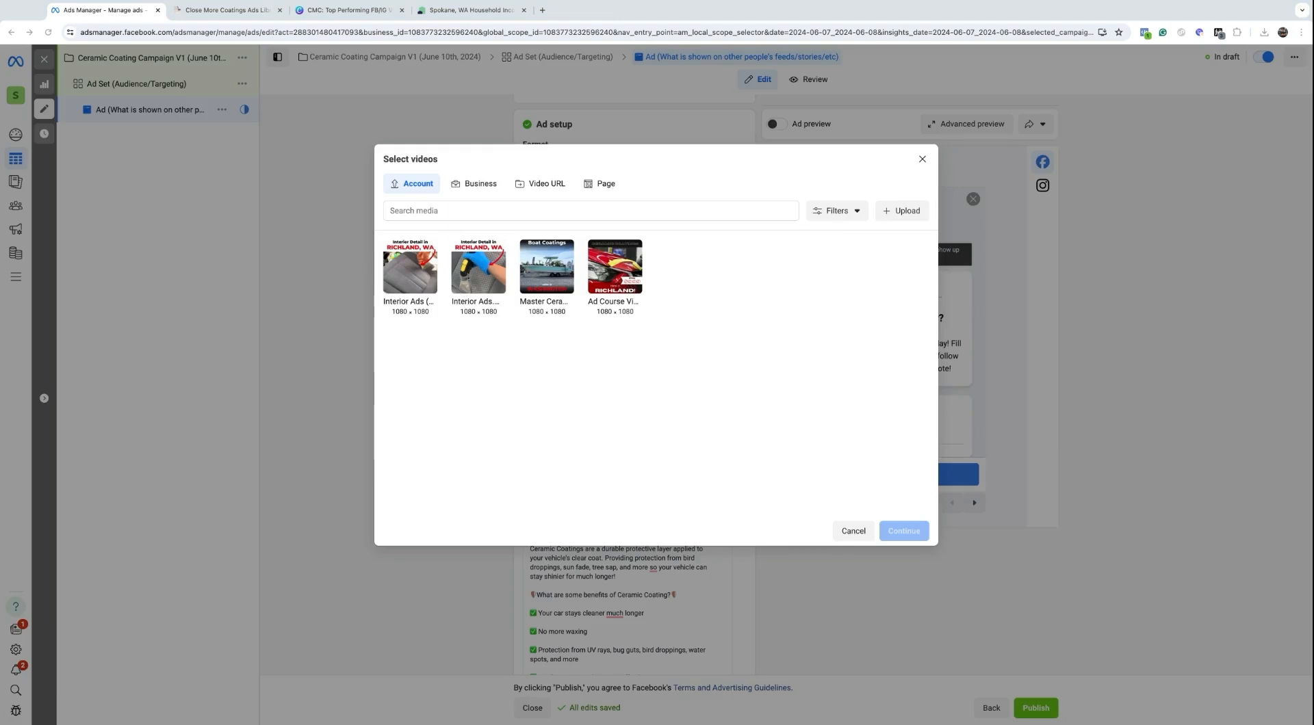
left_click(814, 536)
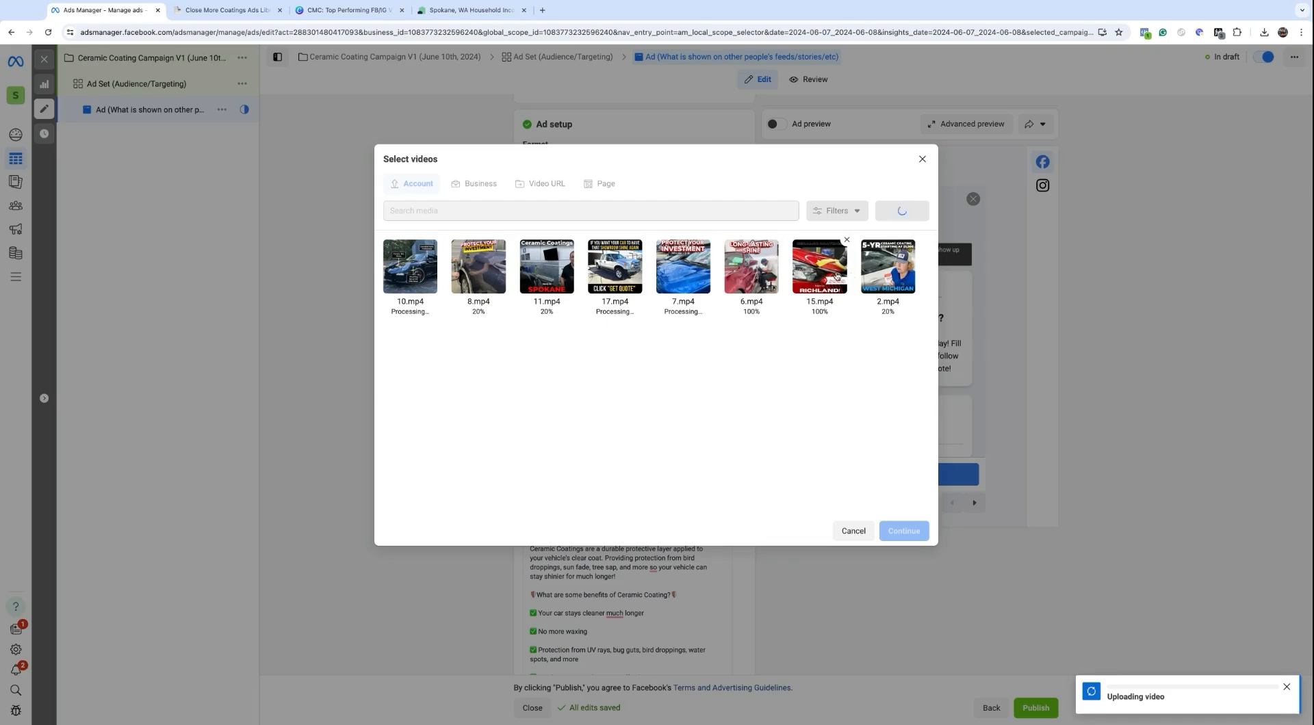
scroll(752, 334, "down", 1)
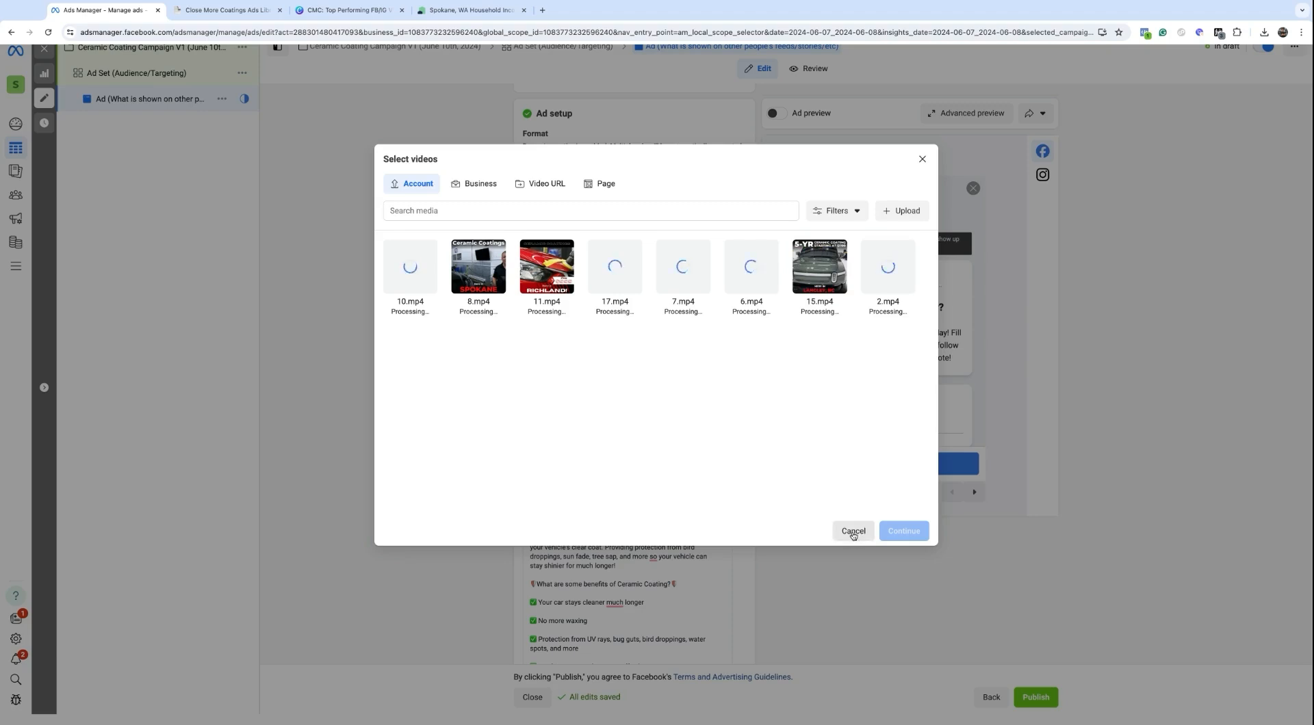
left_click(853, 531)
Step: Return to Ad creative and reopen Select videos to check the eight processing uploads
scroll(628, 359, "down", 5)
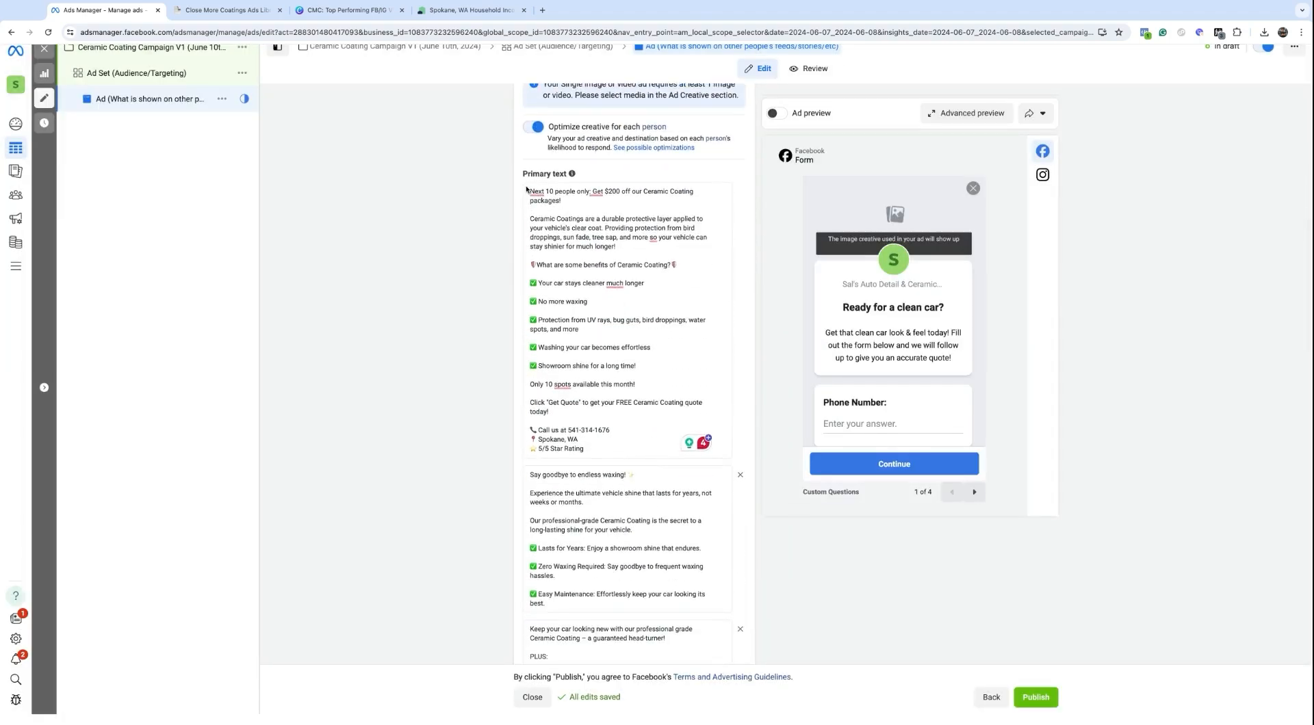
scroll(540, 178, "down", 15)
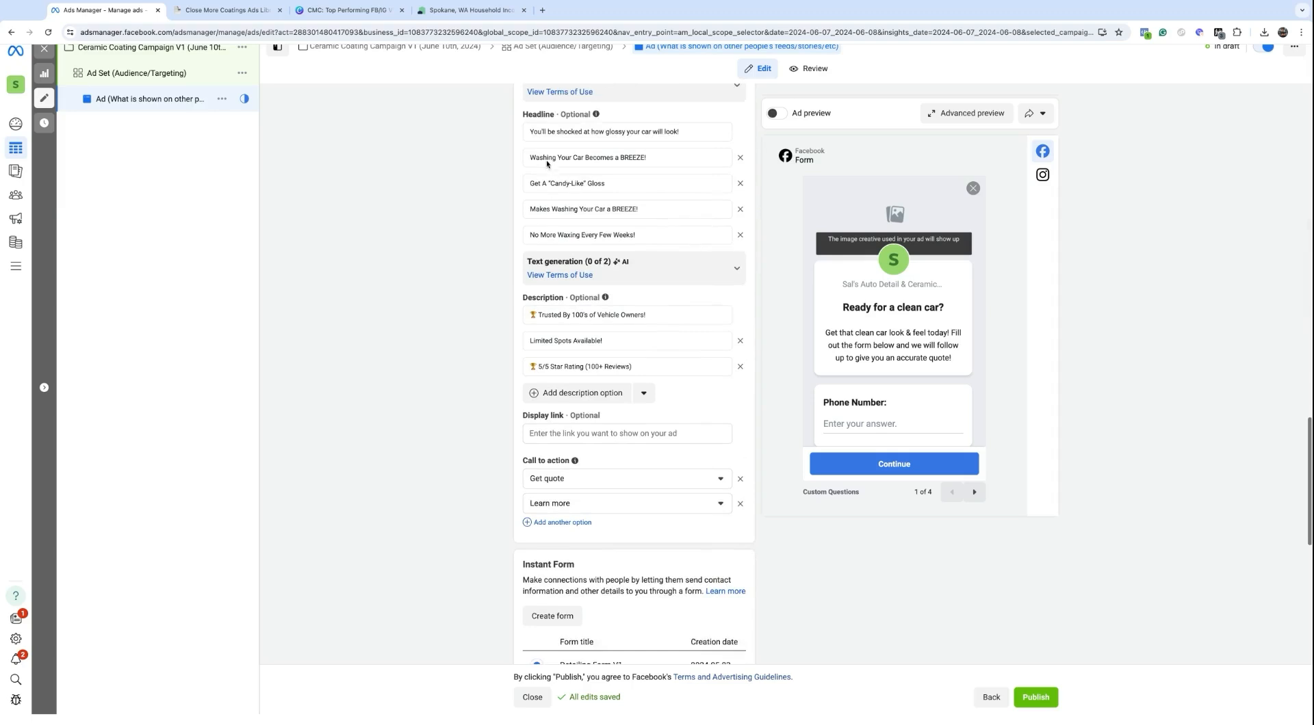
scroll(554, 205, "down", 4)
scroll(562, 329, "up", 5)
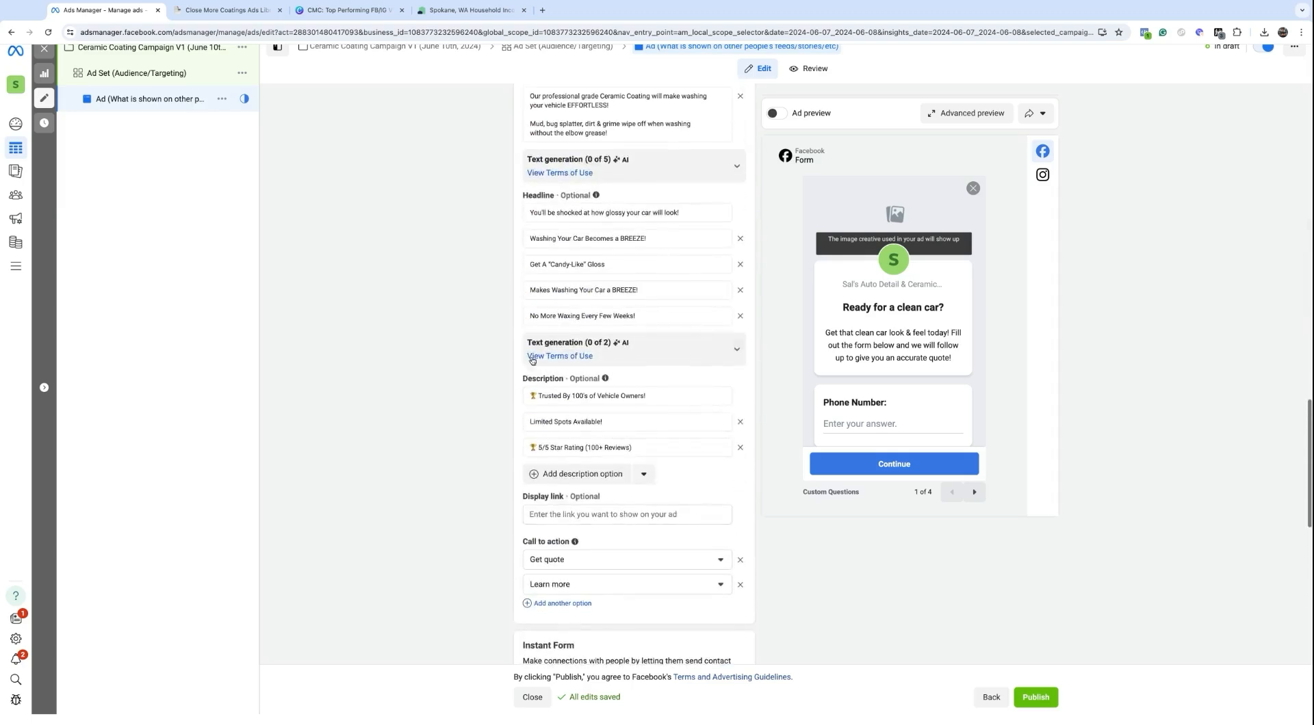
scroll(582, 416, "down", 5)
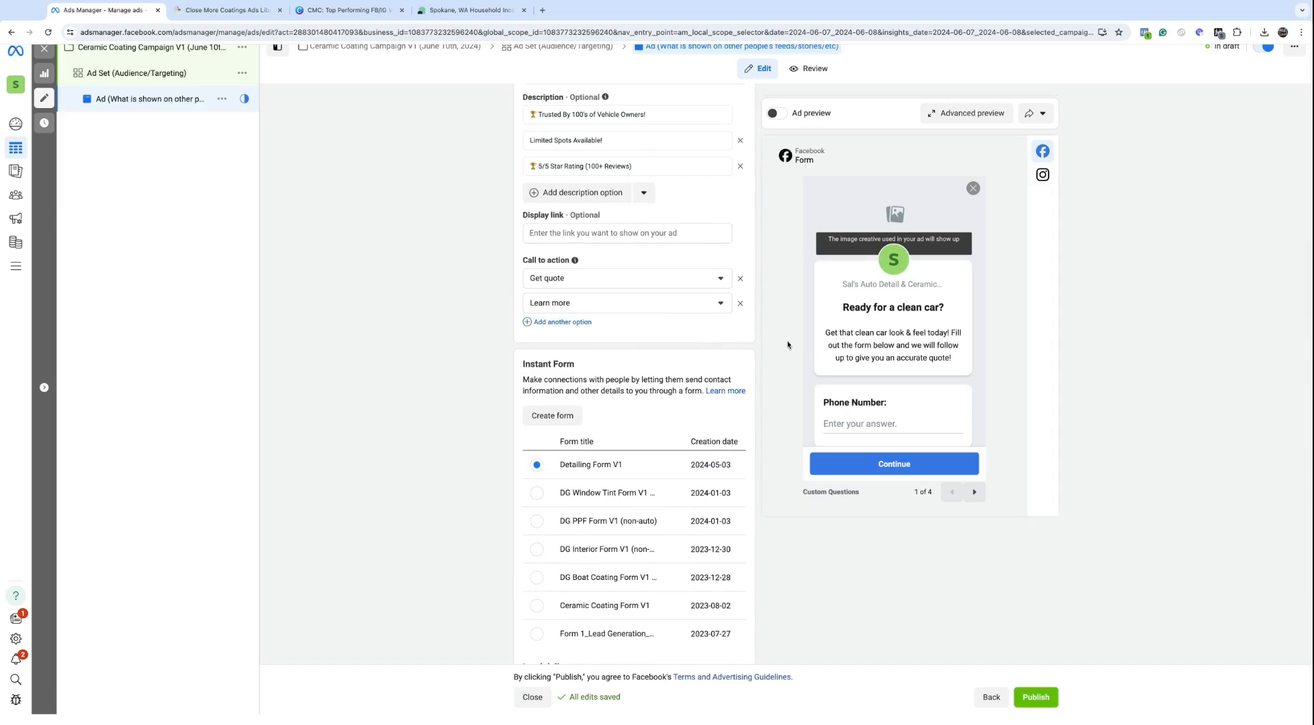
scroll(561, 366, "up", 10)
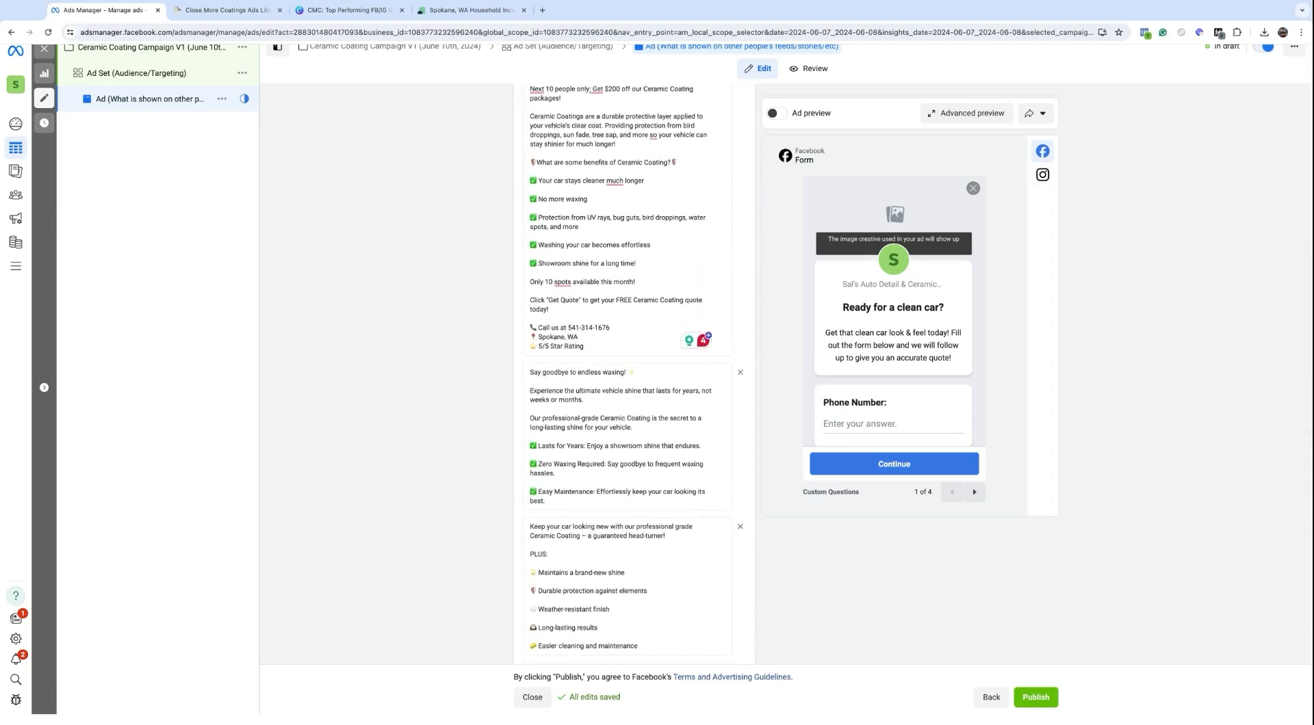
scroll(634, 373, "up", 10)
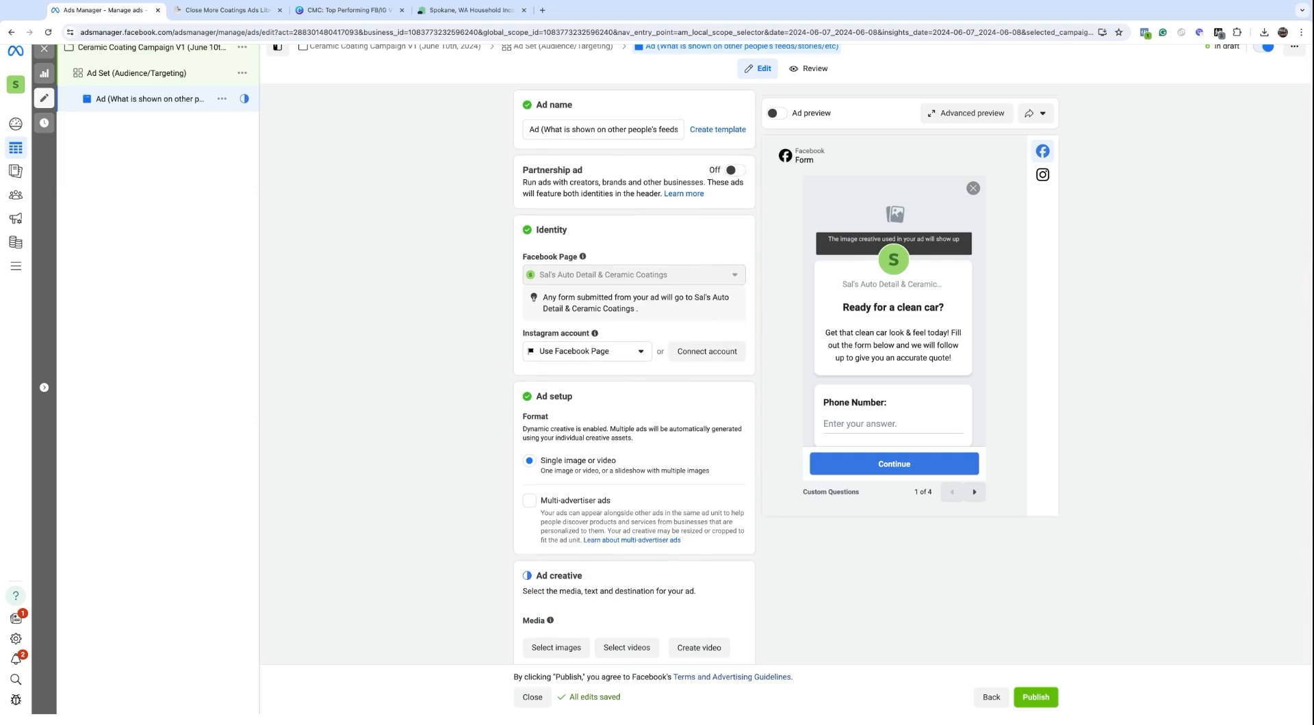
scroll(615, 336, "down", 5)
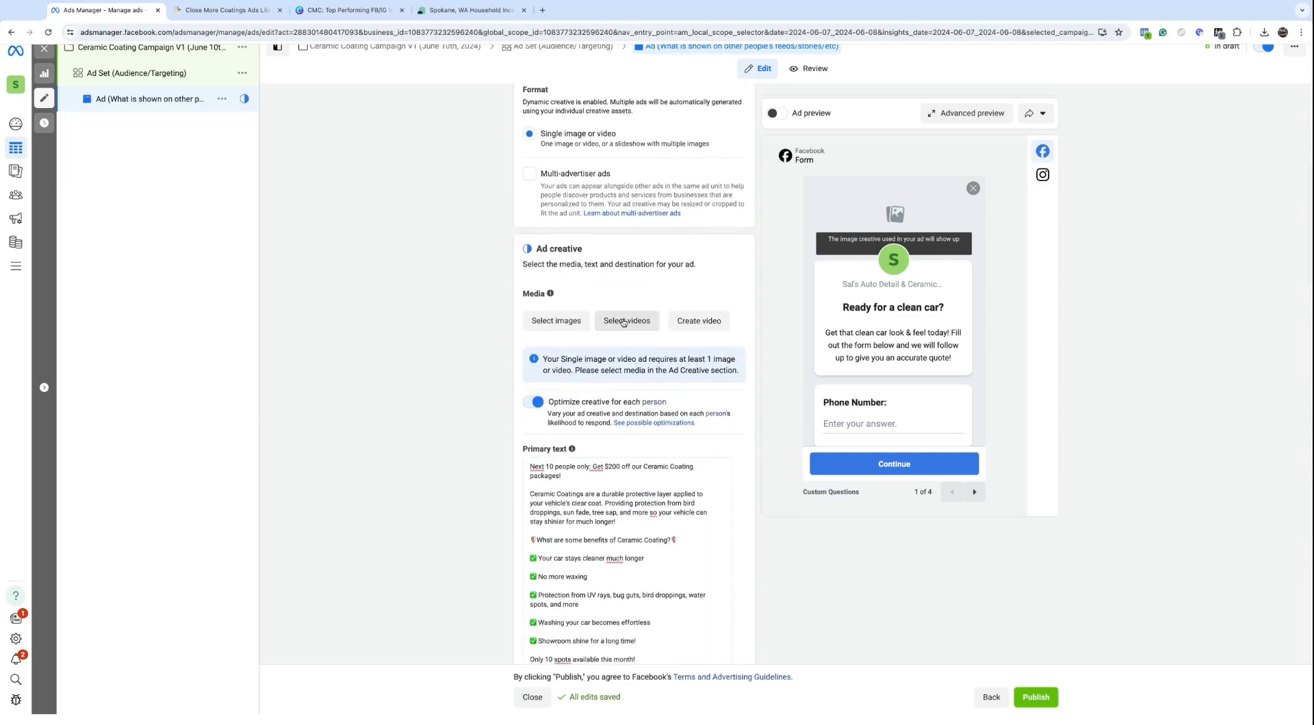
left_click(623, 323)
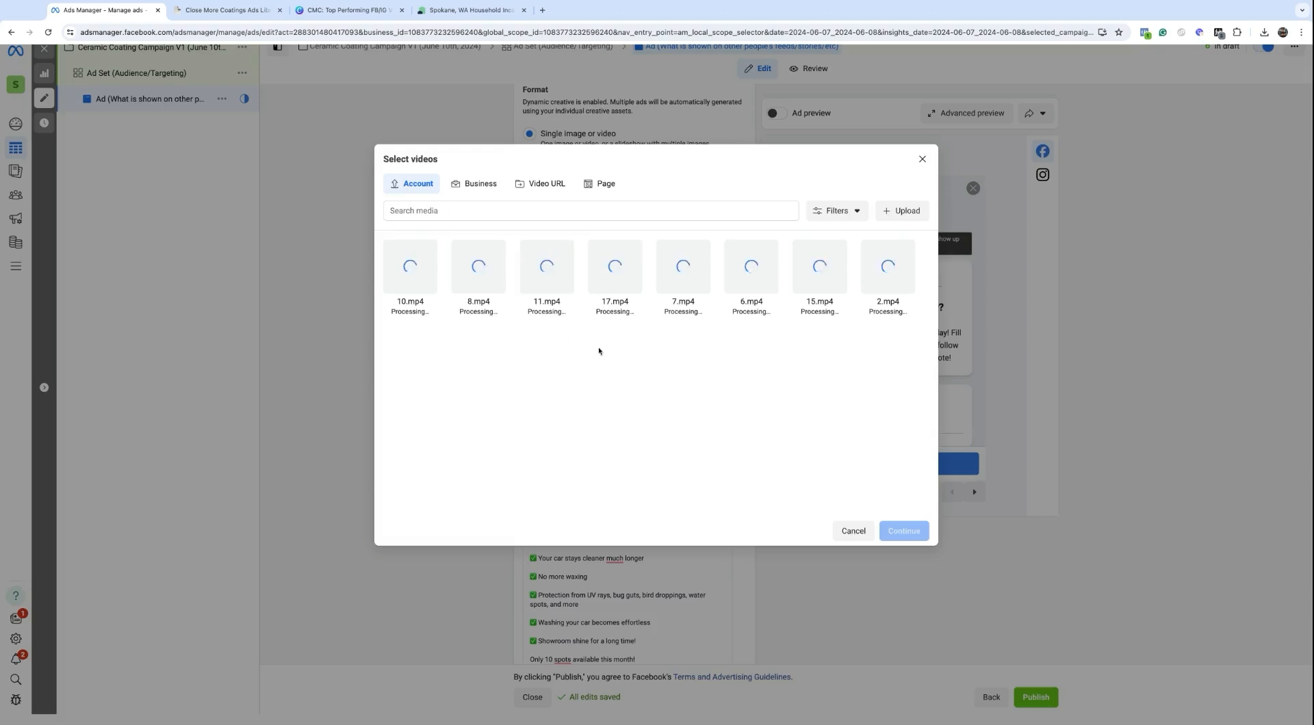
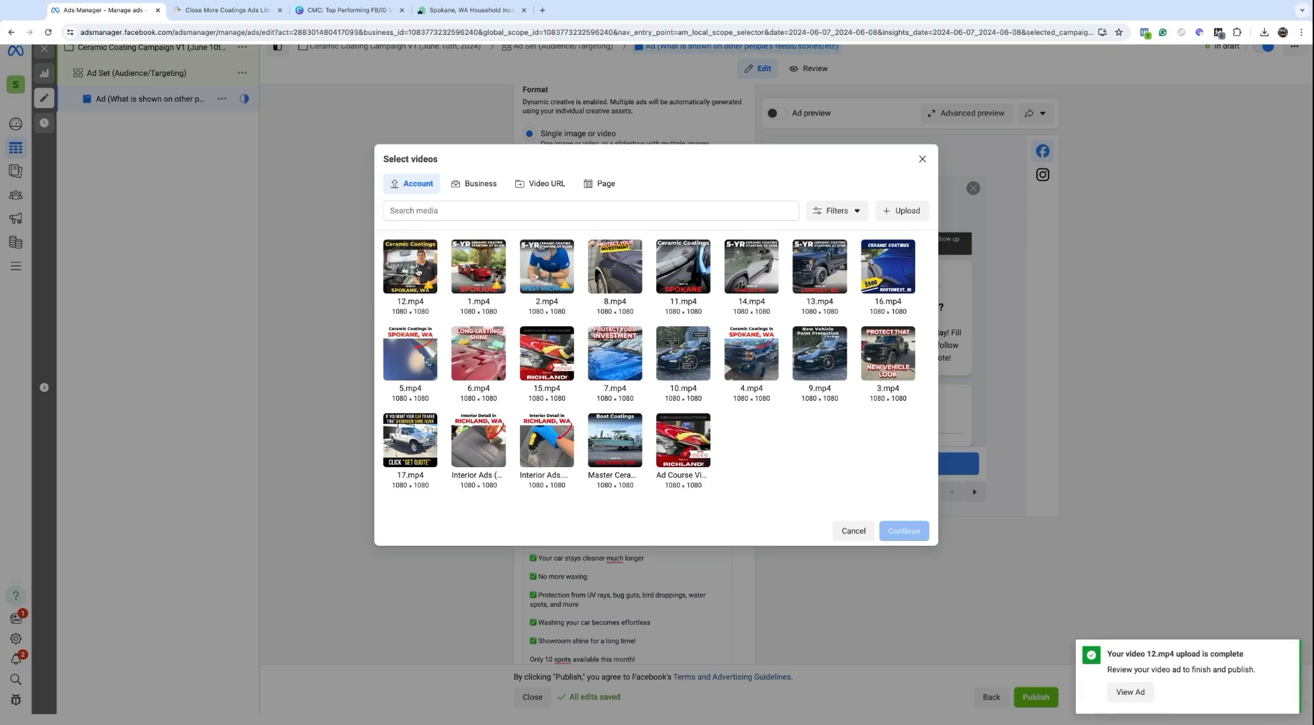
Step: Select 12, 1, 2, 8, 11, 14, 13, 16, 5 and 6.mp4 from the Account library and confirm them
left_click(418, 272)
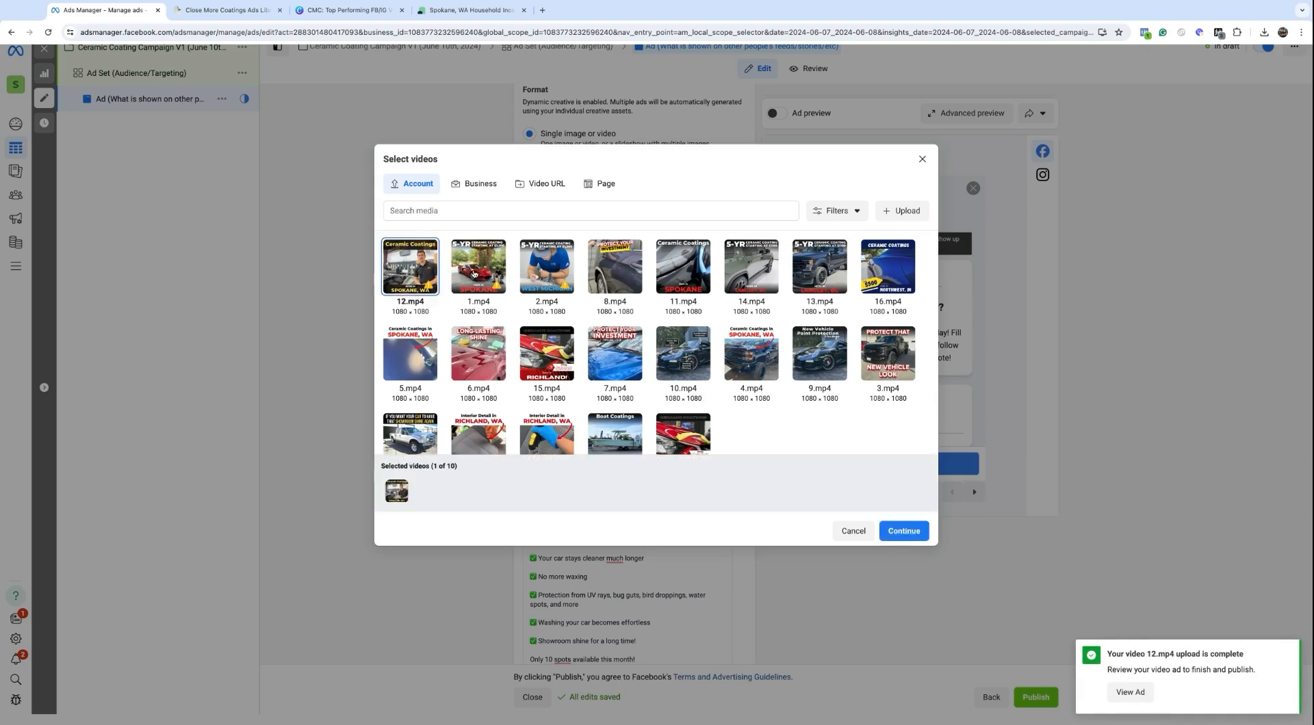
left_click(473, 273)
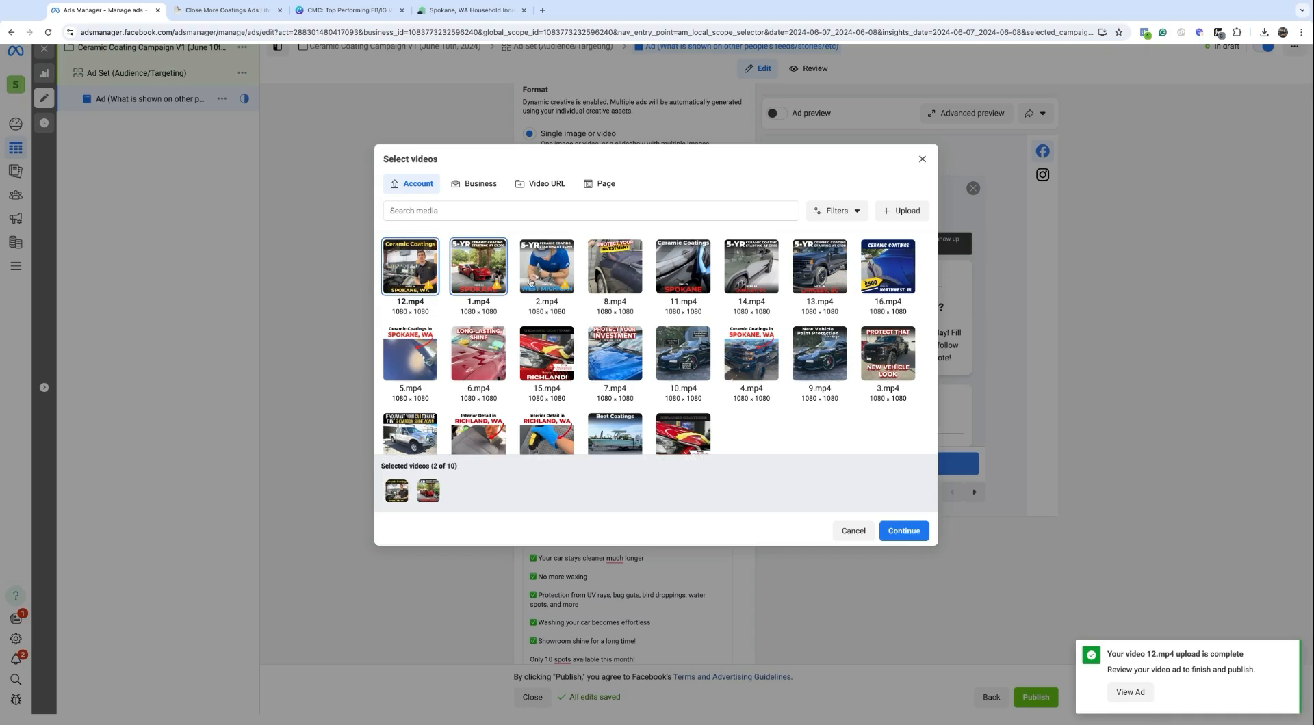
left_click(542, 273)
left_click(605, 272)
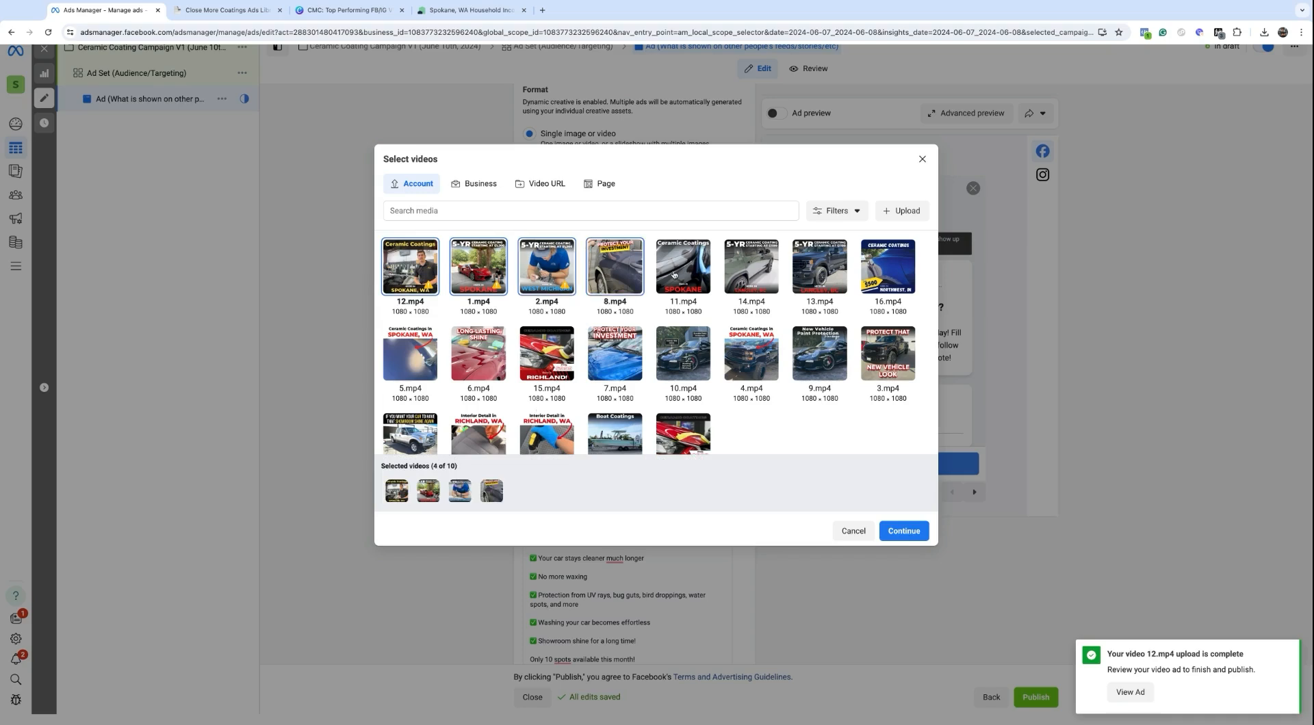
left_click(674, 275)
left_click(752, 276)
left_click(815, 276)
left_click(875, 276)
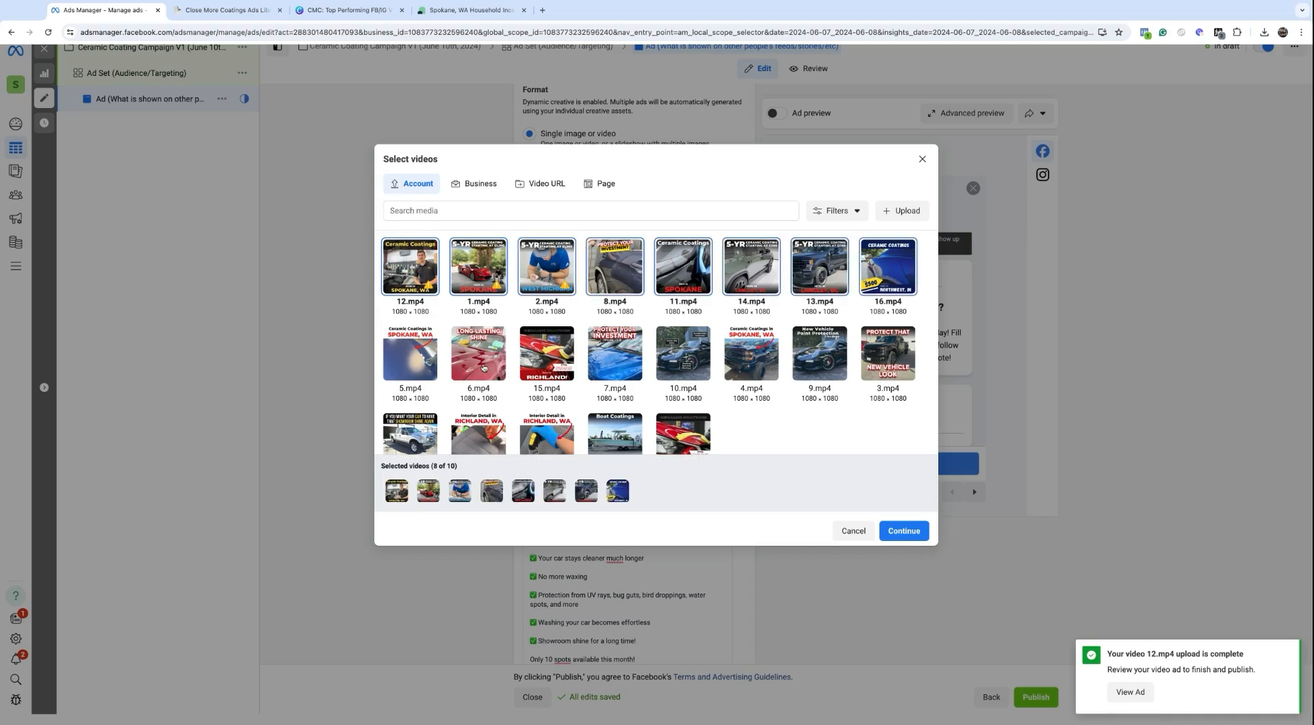
left_click(415, 352)
left_click(460, 354)
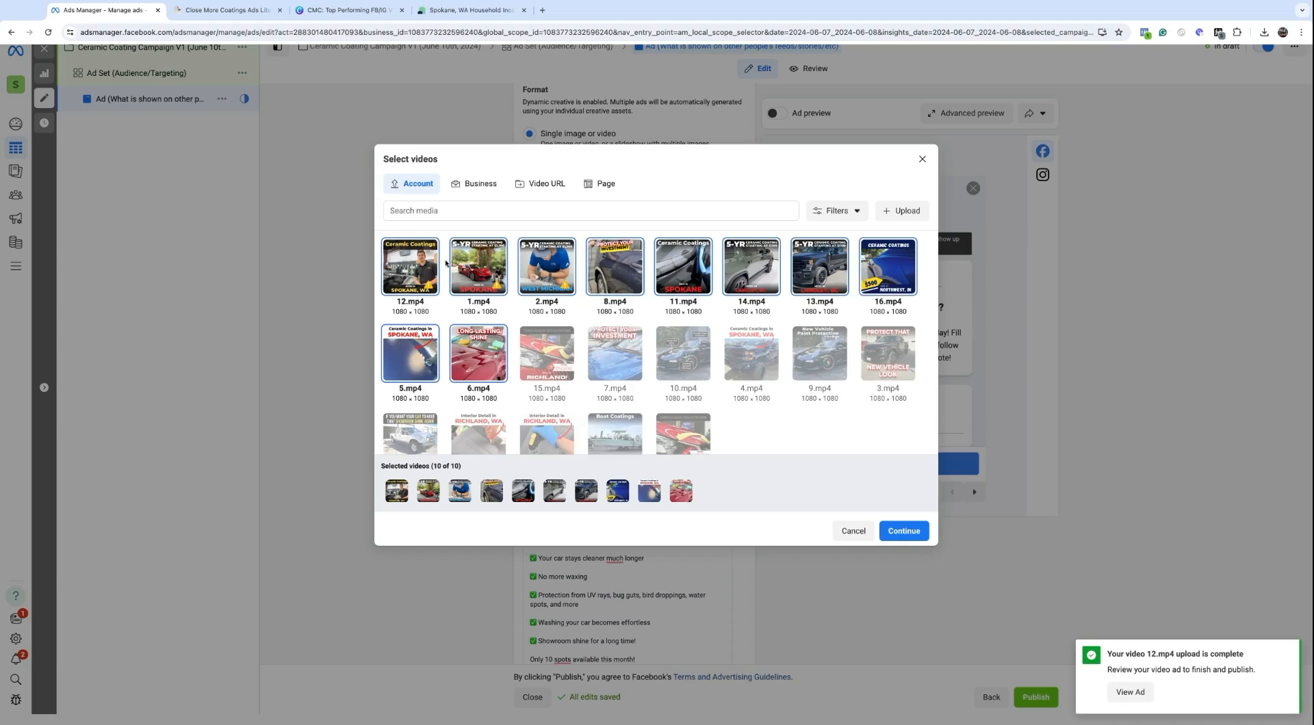
left_click(903, 531)
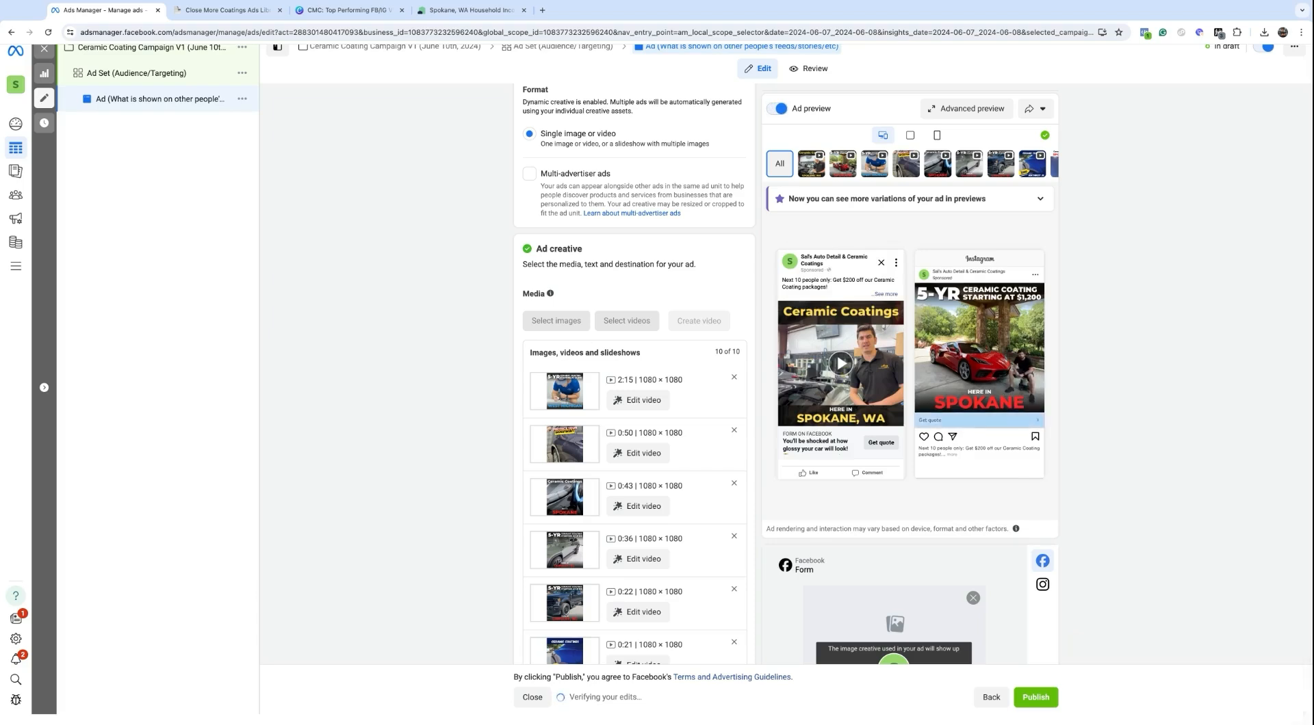
Step: Scroll past the primary texts, headlines and call to action down to the Instant Form list
scroll(634, 376, "down", 2)
scroll(624, 218, "down", 3)
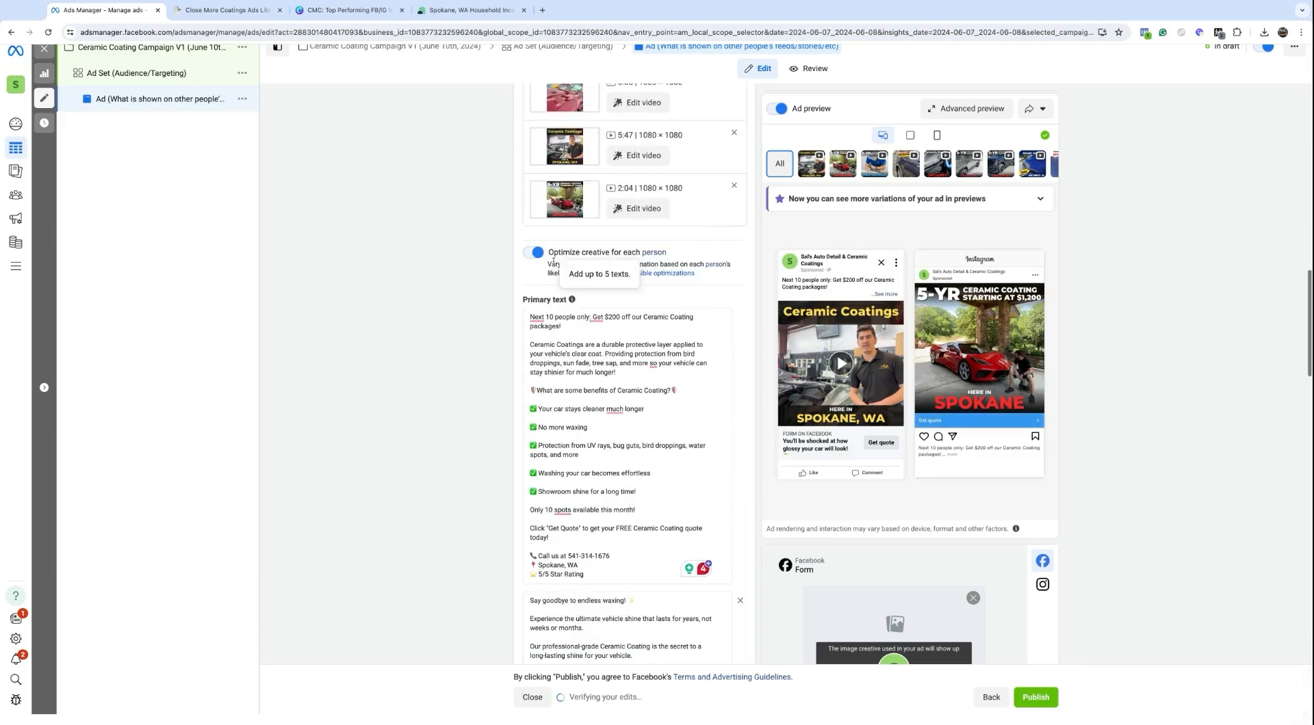
scroll(625, 217, "up", 4)
scroll(625, 214, "down", 7)
scroll(618, 189, "down", 5)
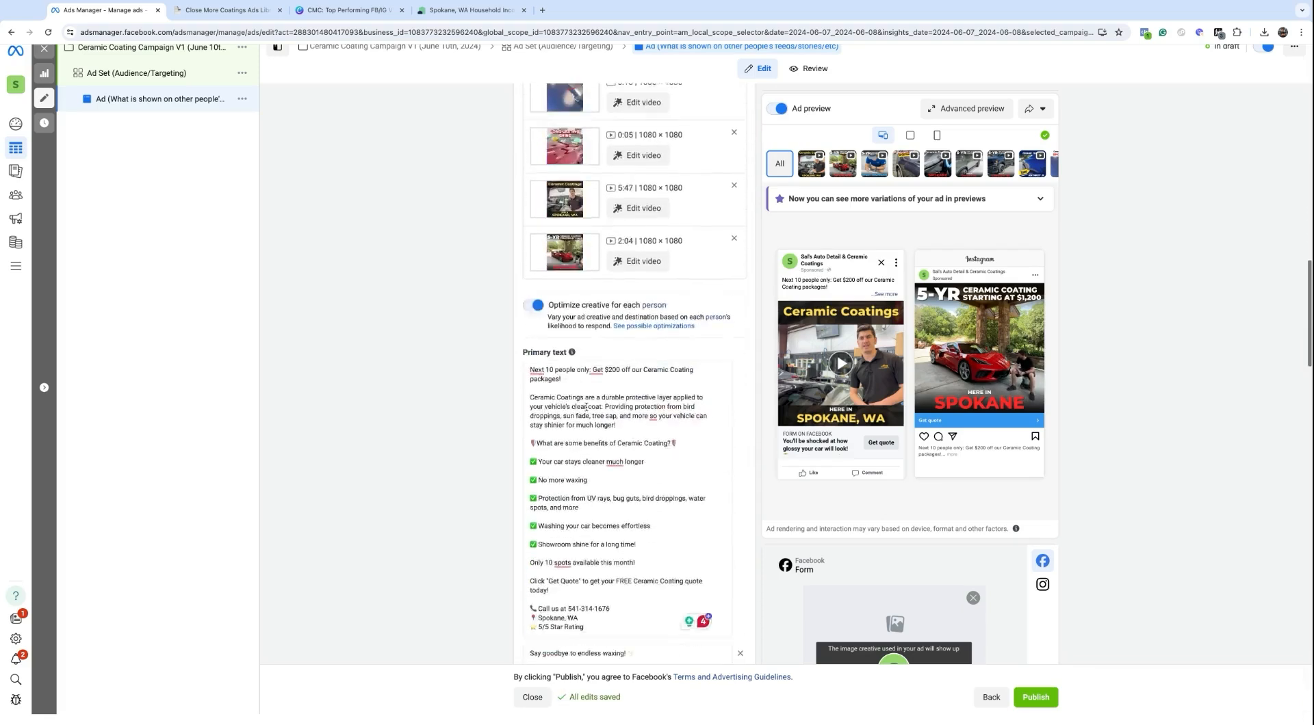
scroll(586, 407, "up", 2)
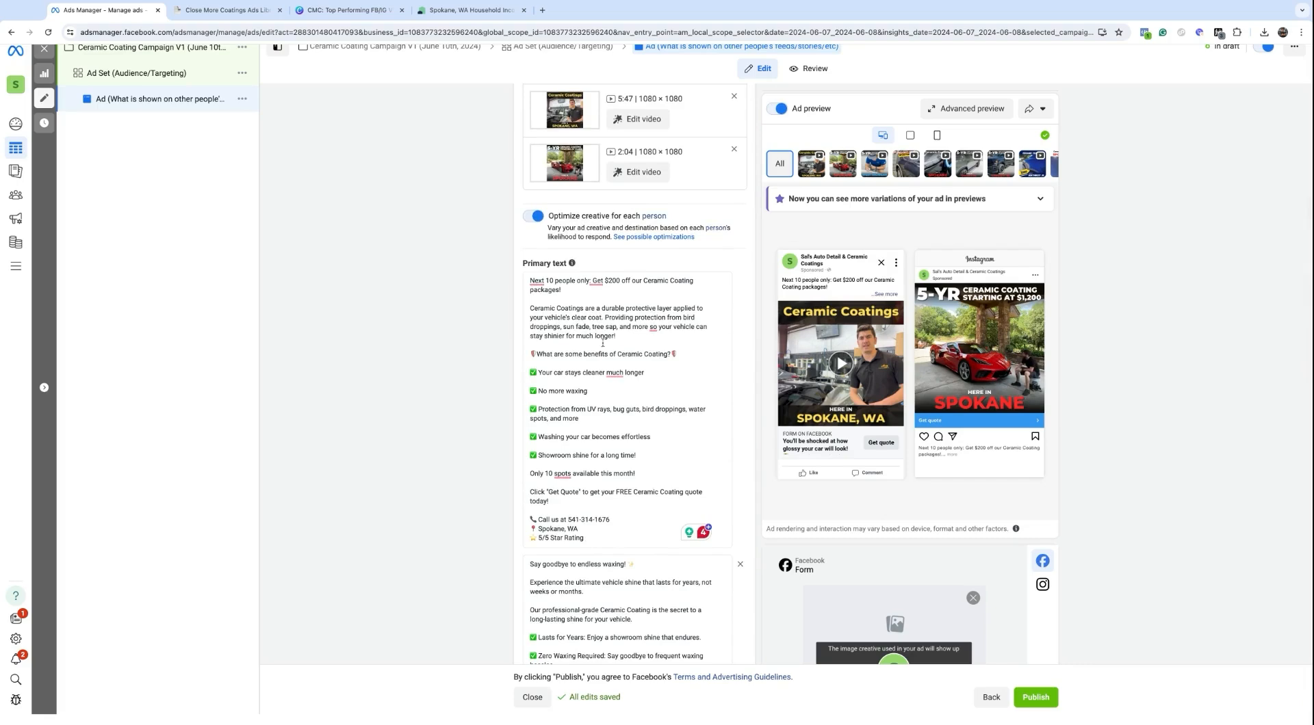
scroll(602, 349, "down", 12)
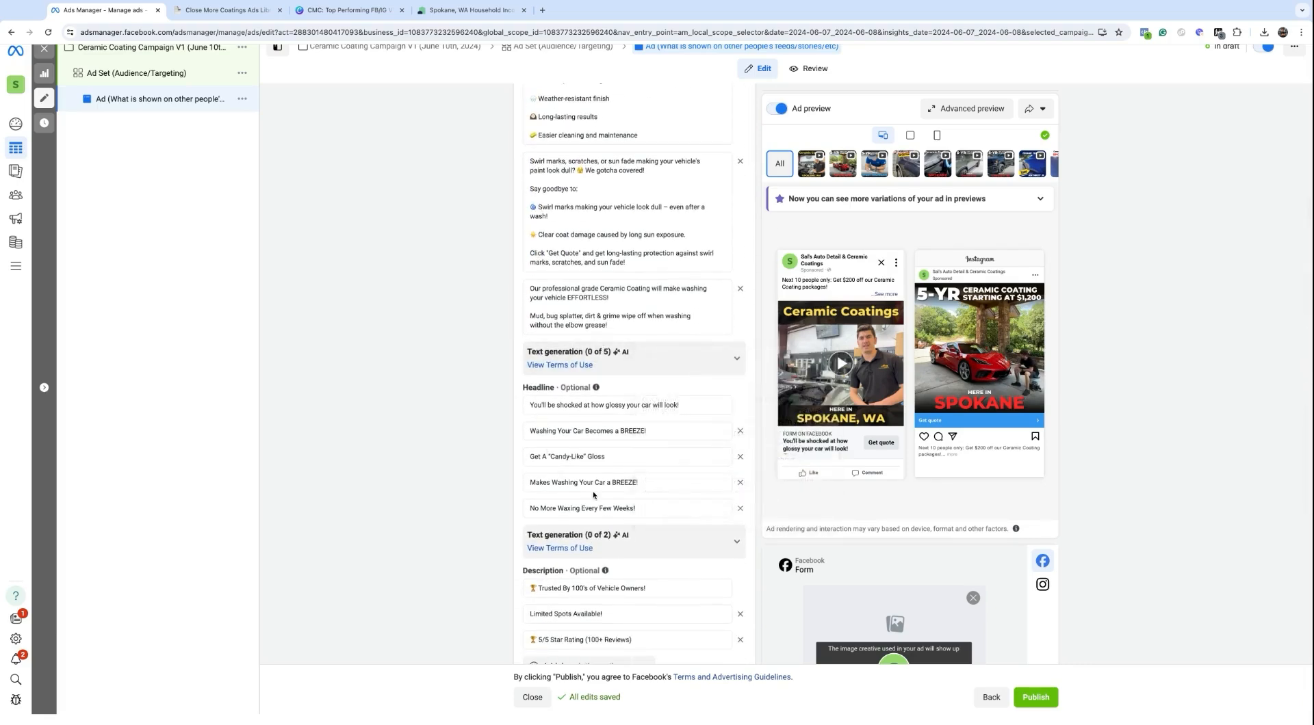
scroll(594, 495, "down", 4)
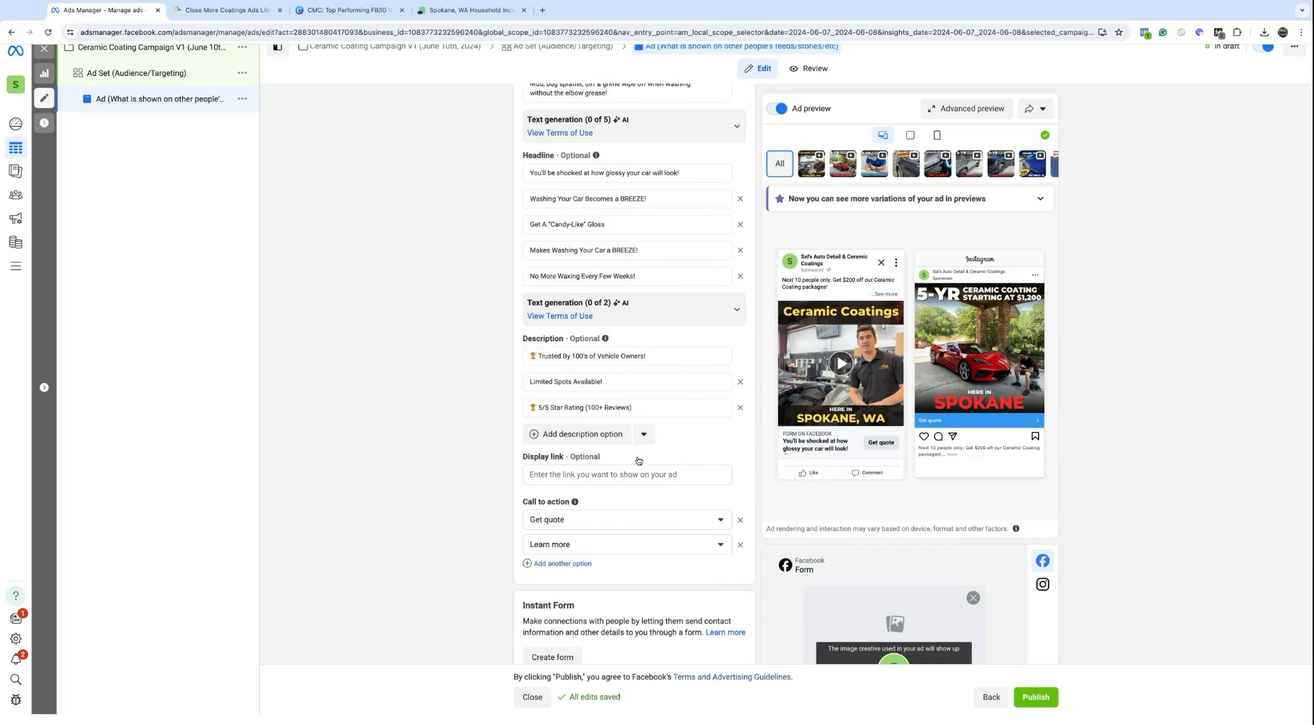
scroll(638, 460, "down", 3)
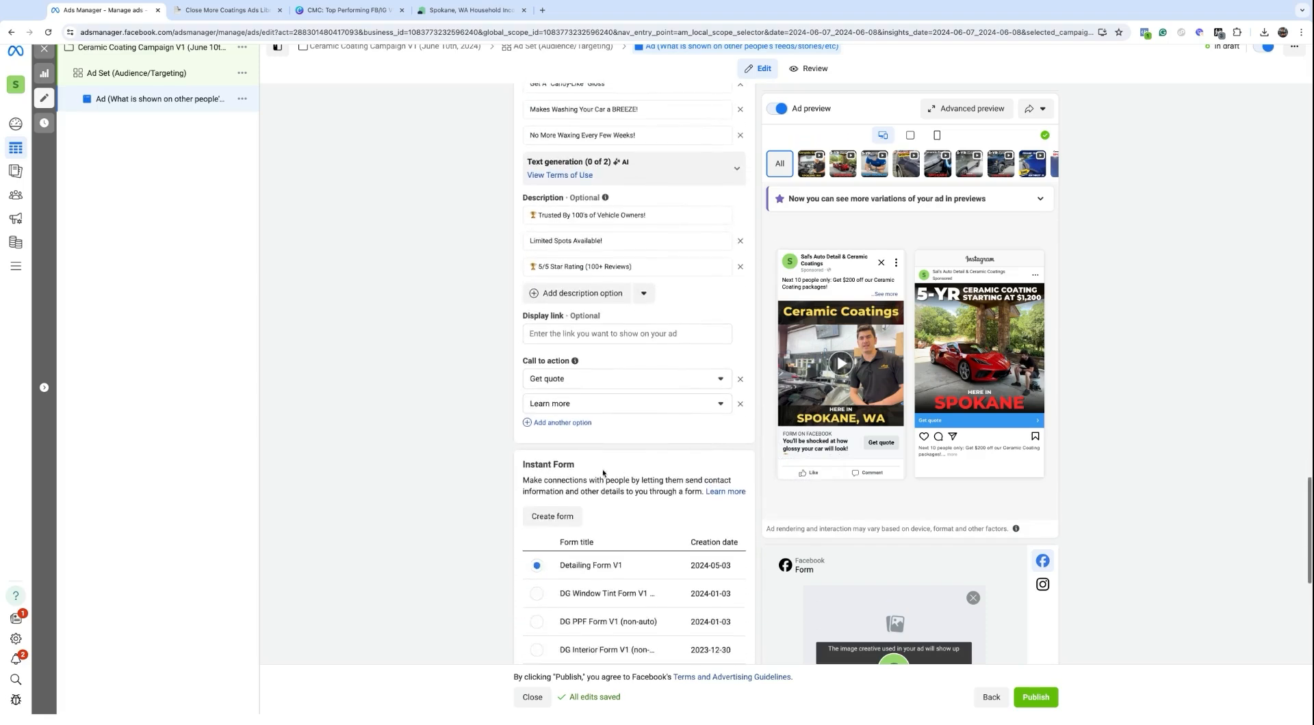
scroll(570, 455, "down", 1)
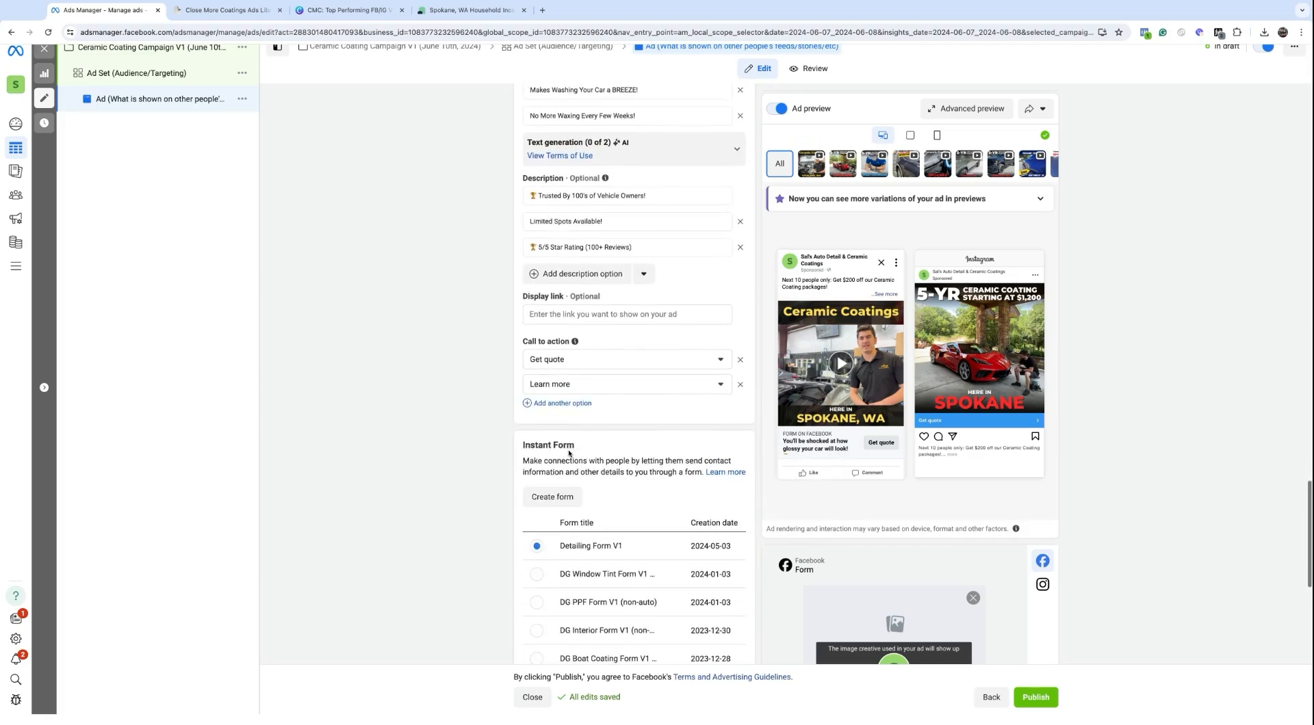
left_click(978, 119)
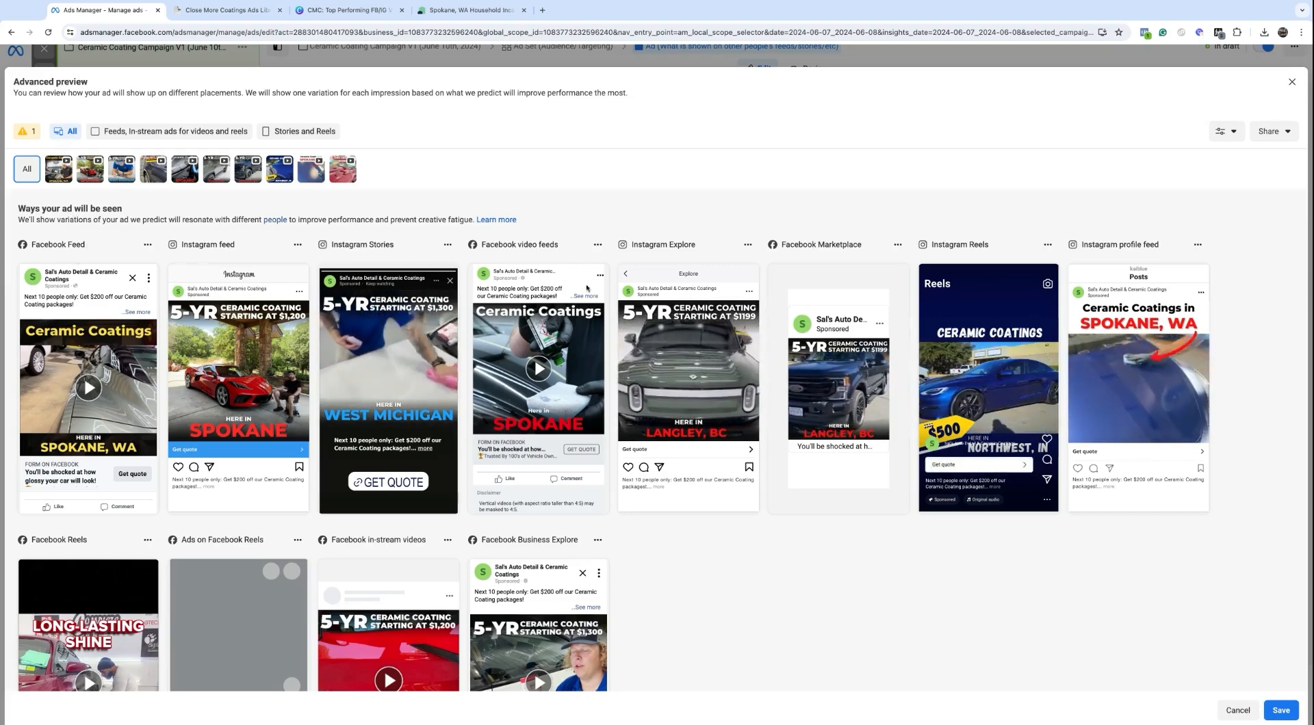
scroll(565, 282, "down", 2)
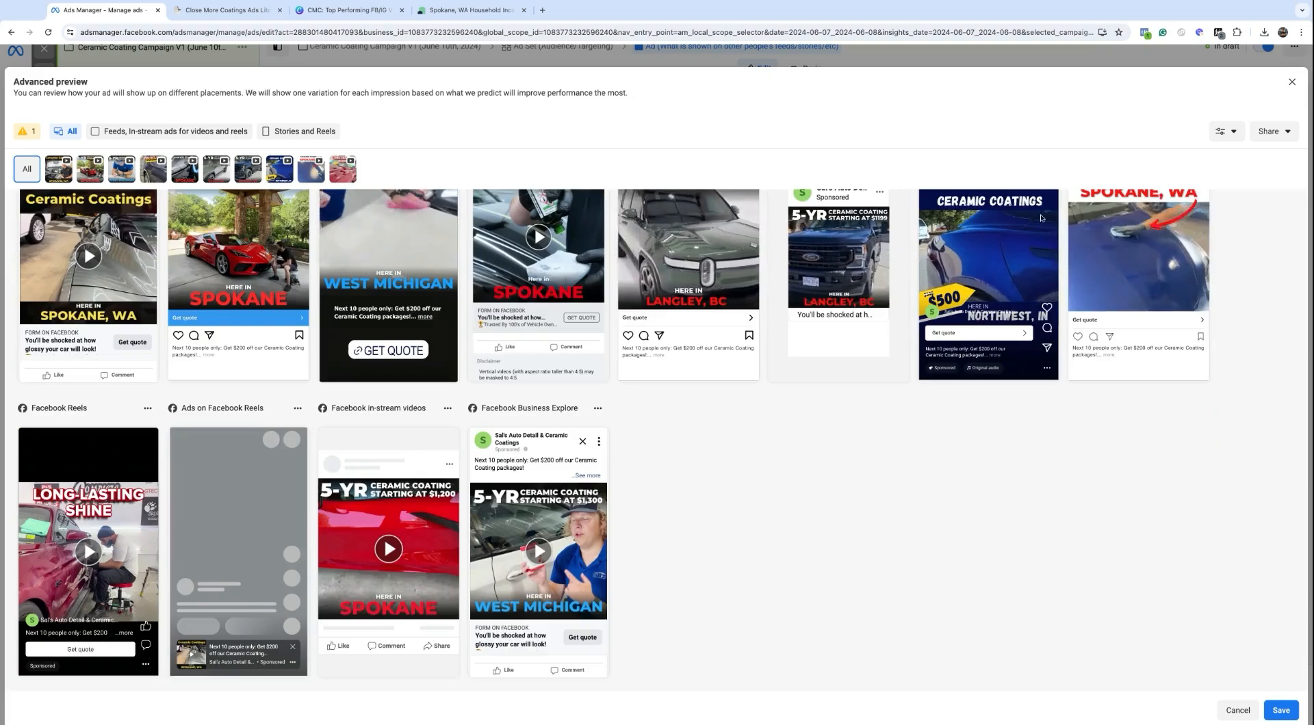
scroll(1041, 218, "up", 2)
left_click(1272, 130)
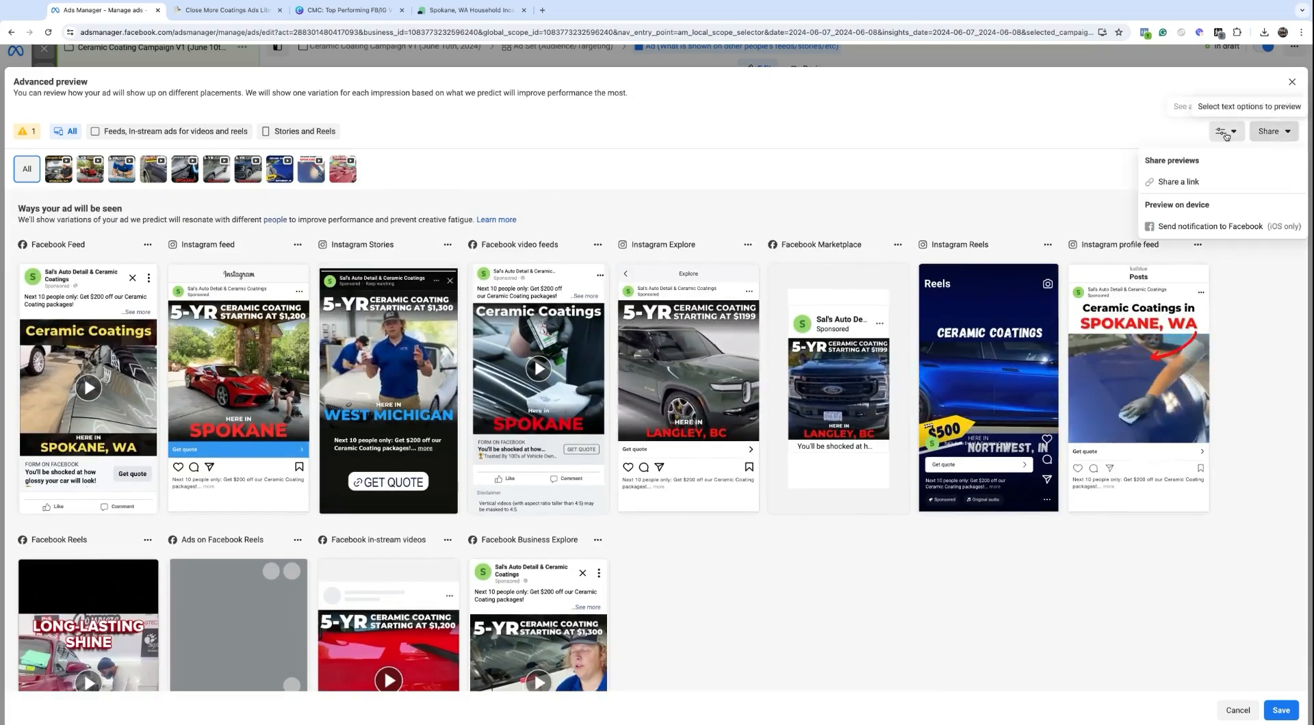
left_click(1225, 134)
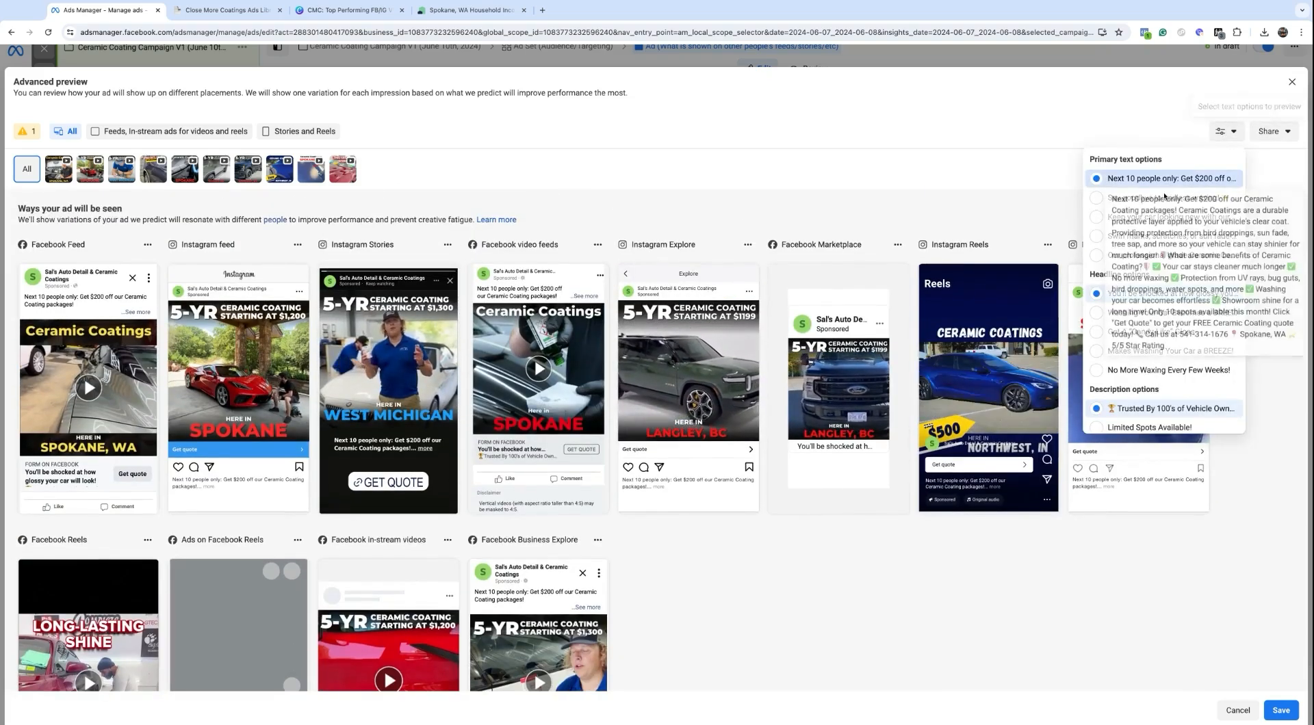
left_click(1109, 200)
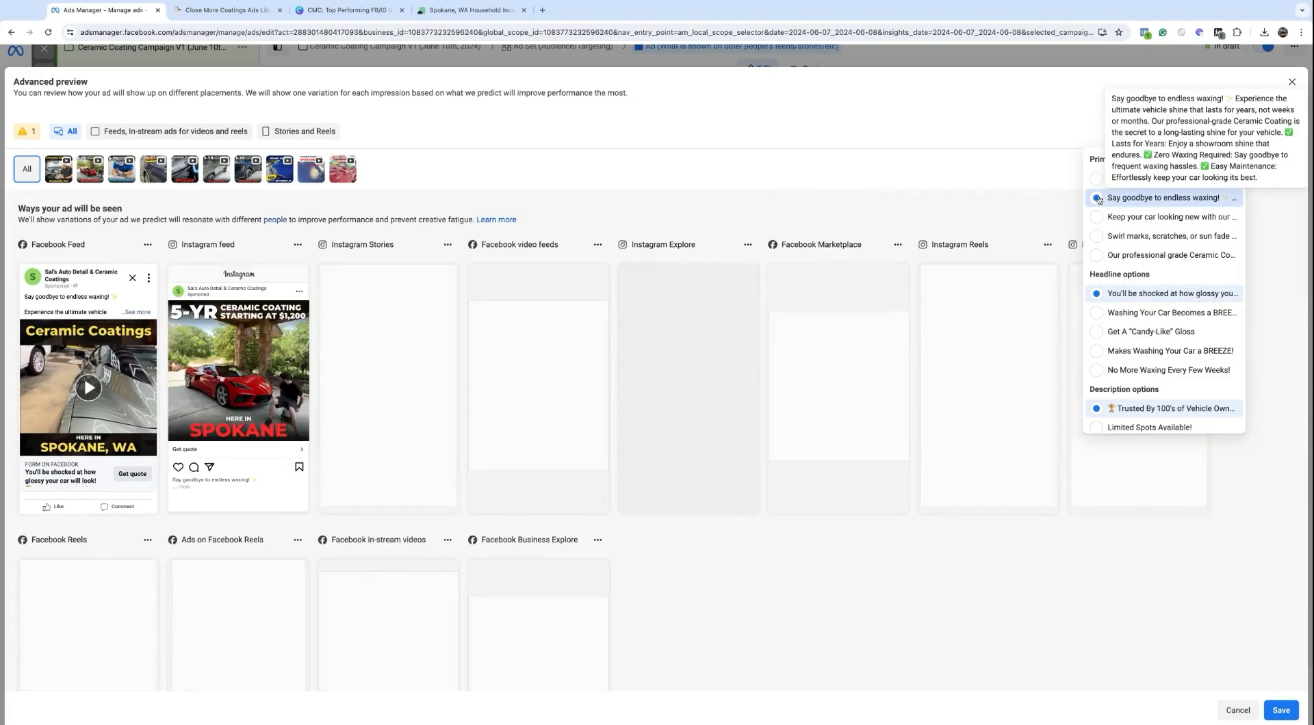
left_click(1224, 133)
left_click(1227, 137)
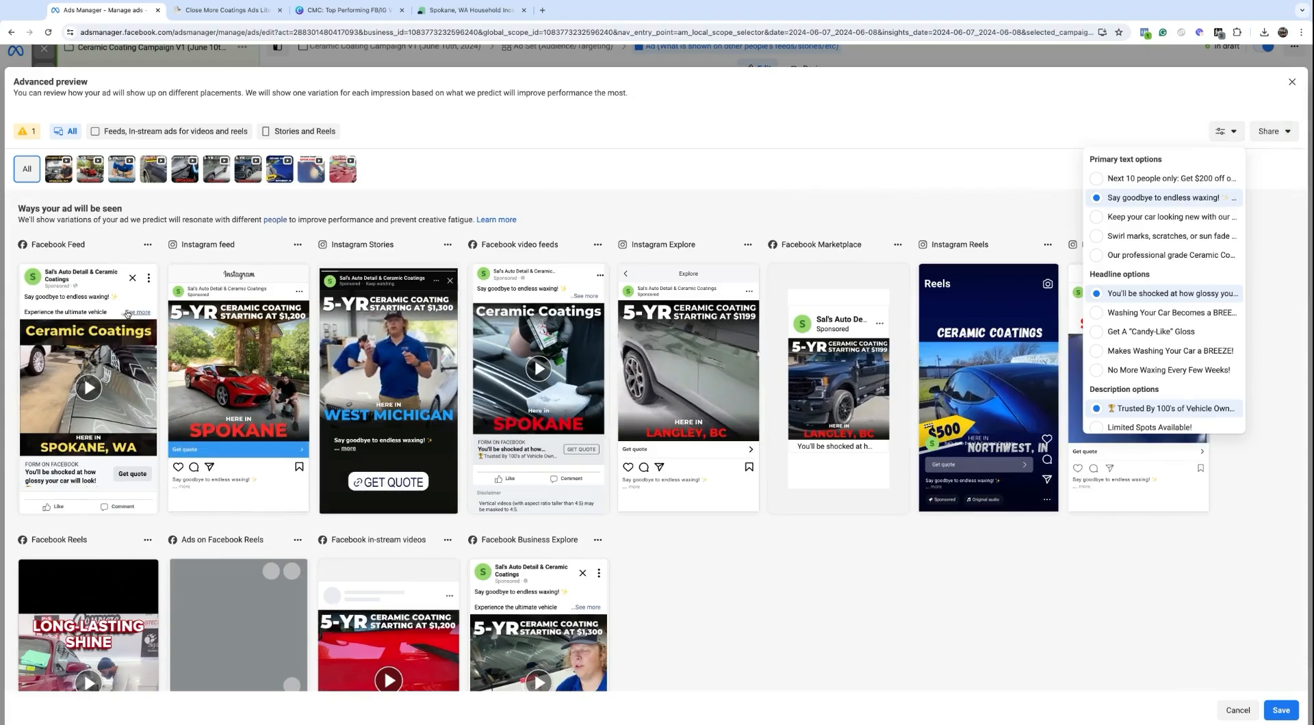
left_click(127, 312)
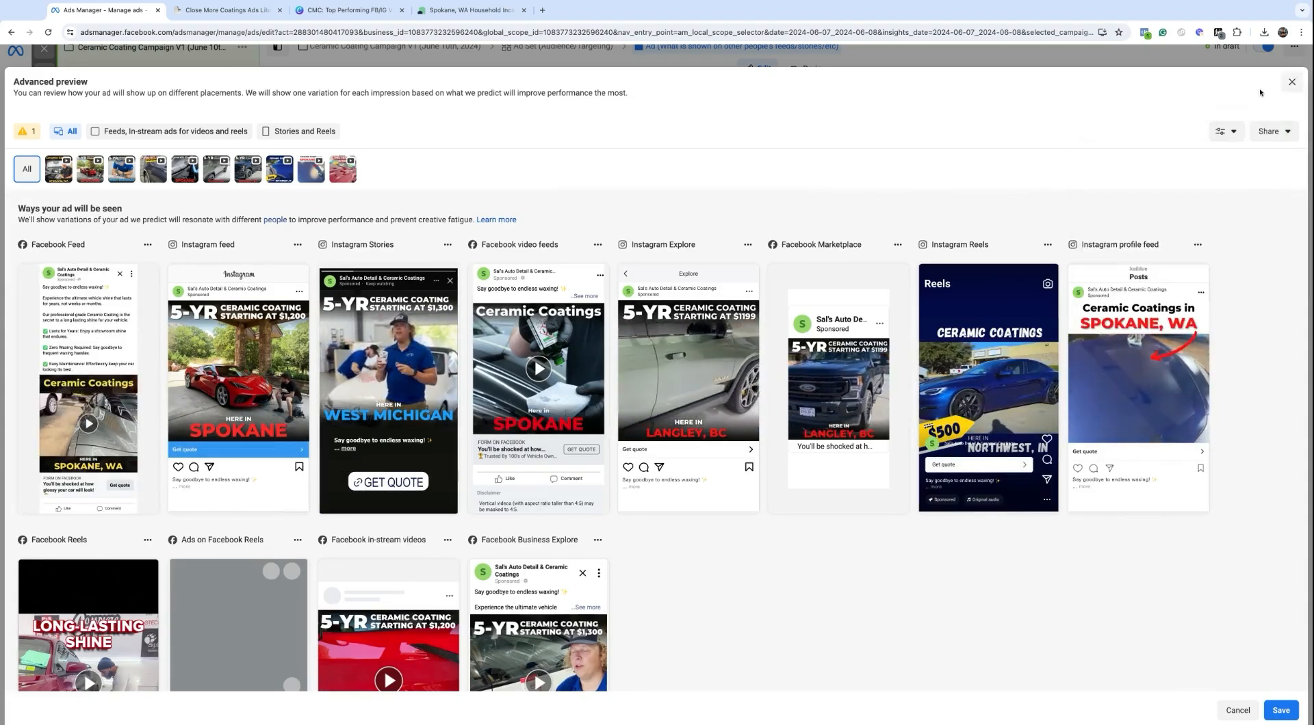
left_click(1225, 131)
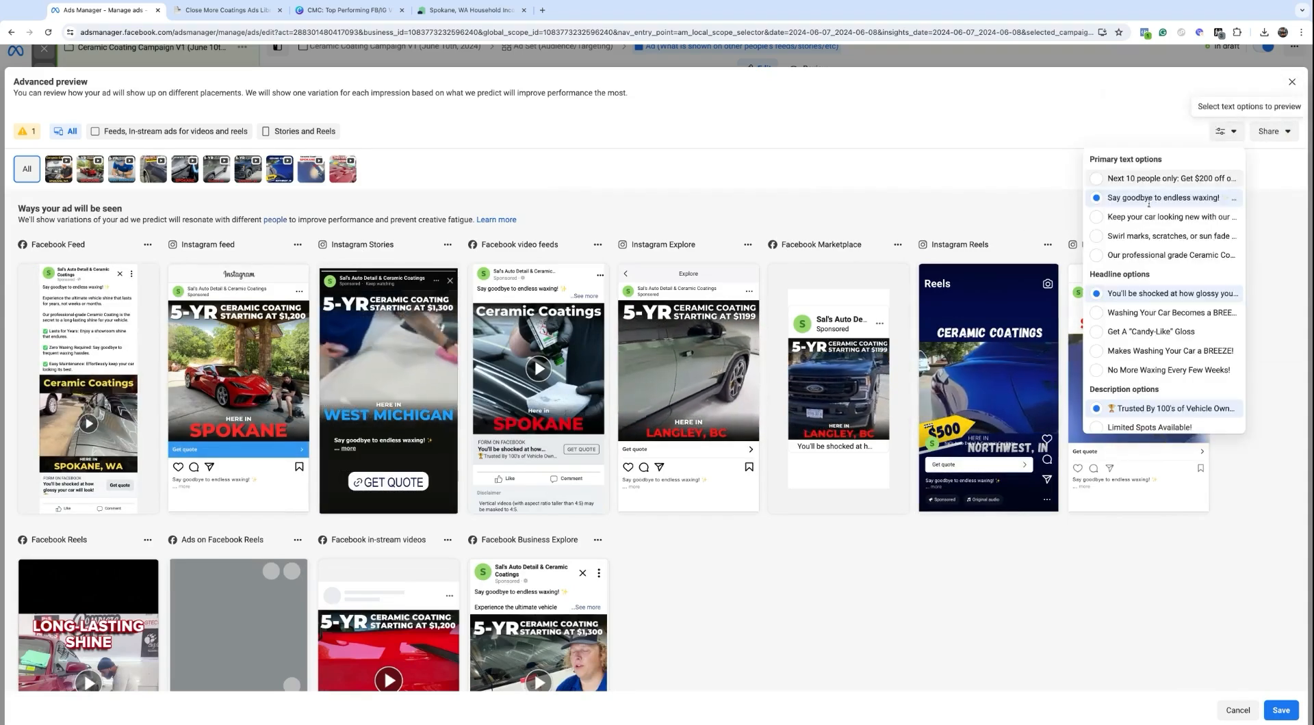
left_click(1112, 236)
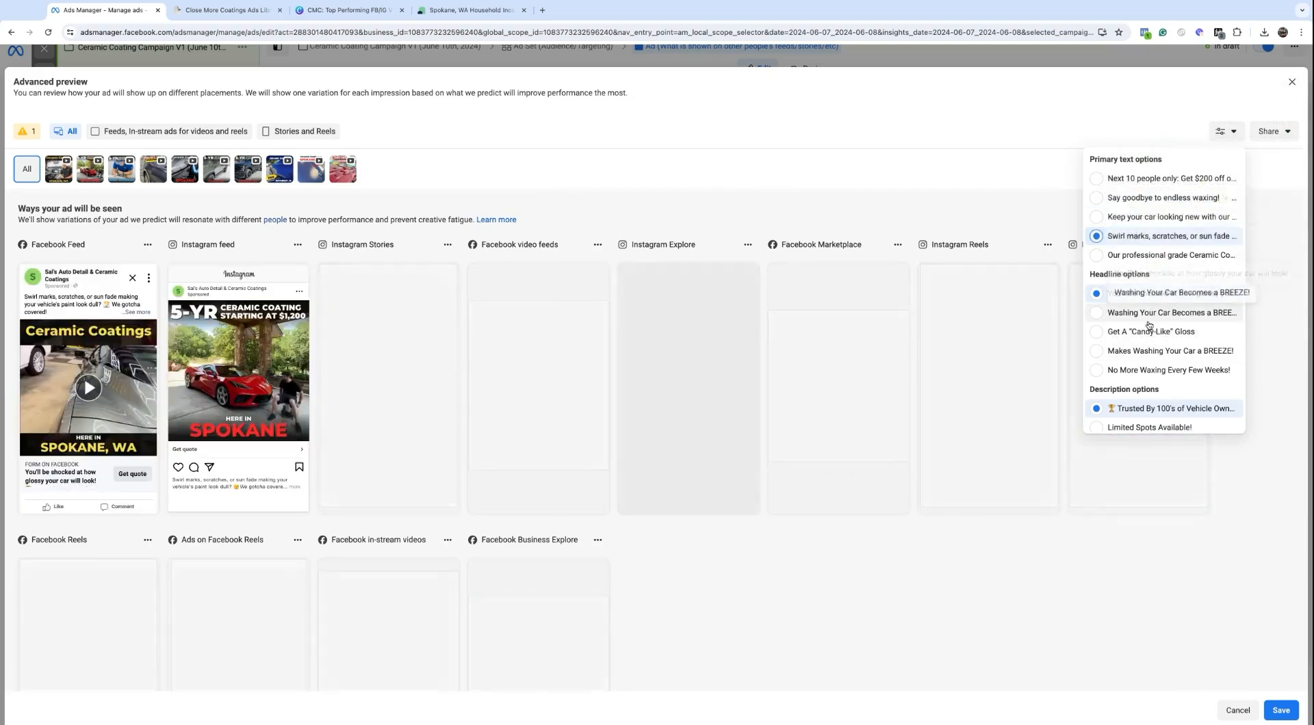
left_click(1147, 333)
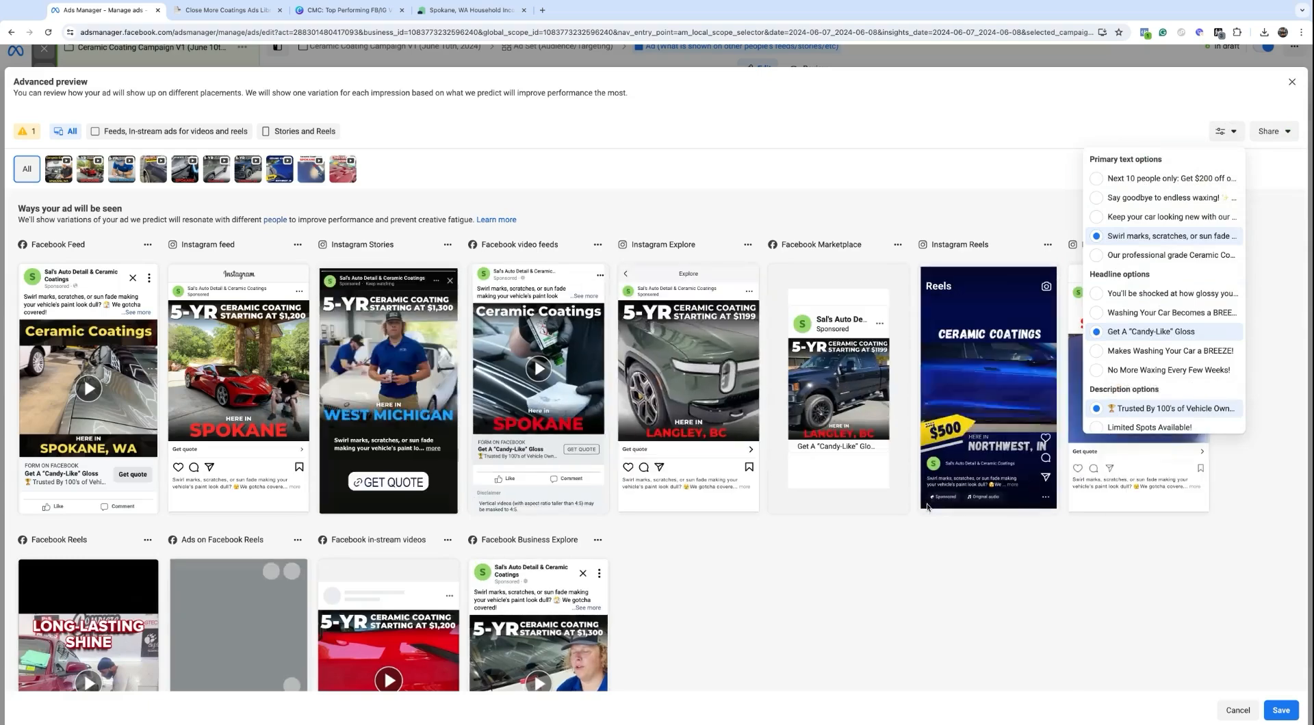
left_click(769, 177)
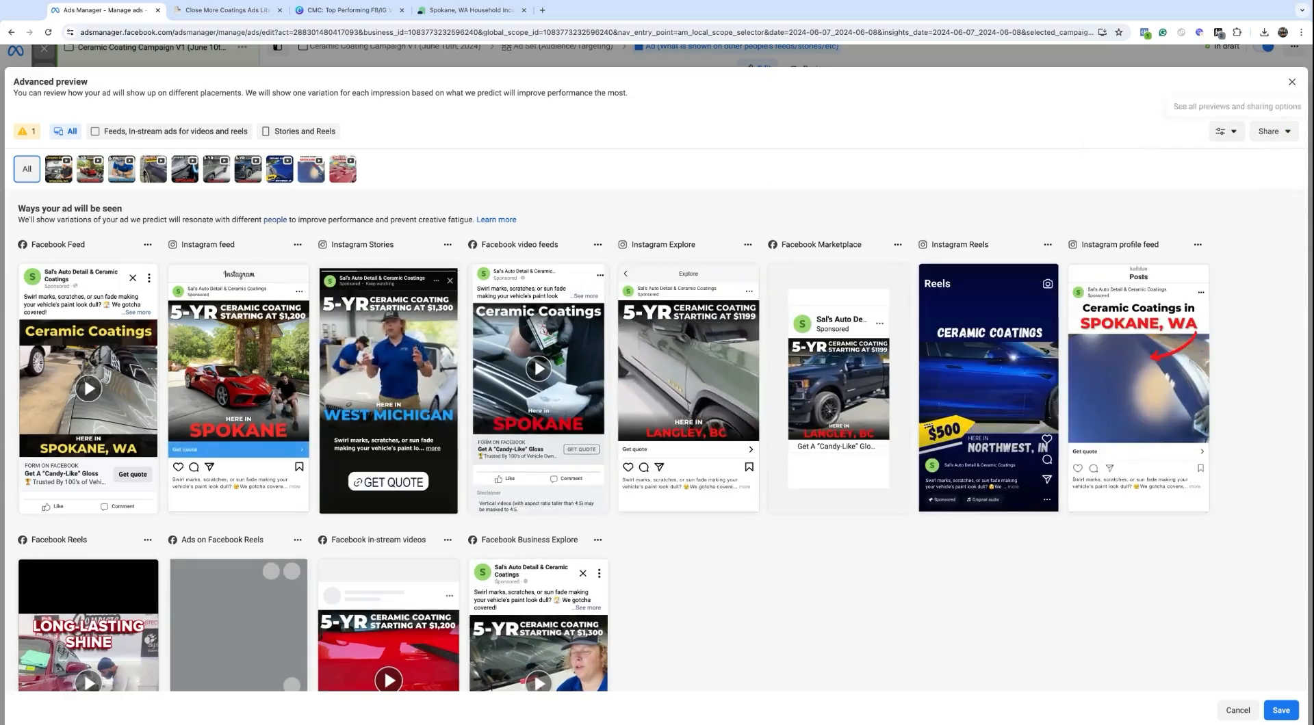
left_click(1289, 83)
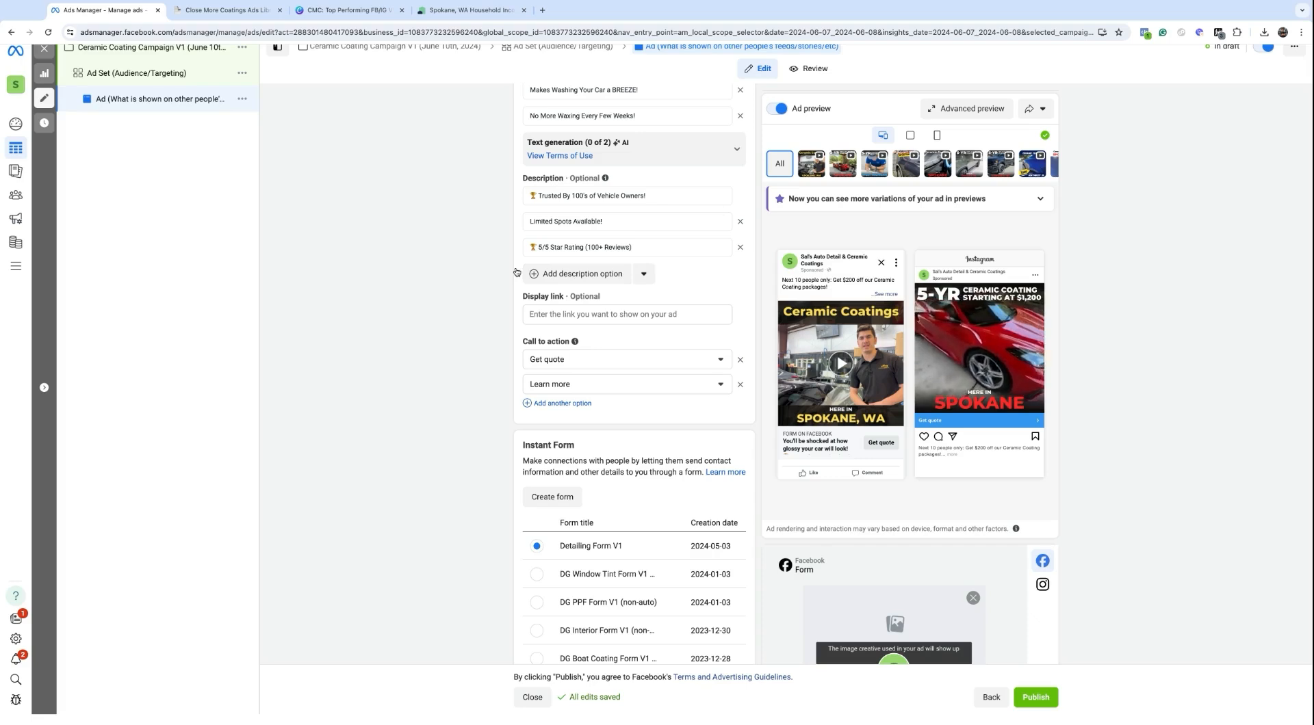
Step: Duplicate Ceramic Coating Form V1 to make Ceramic Coating Form V1-copy
scroll(516, 272, "down", 5)
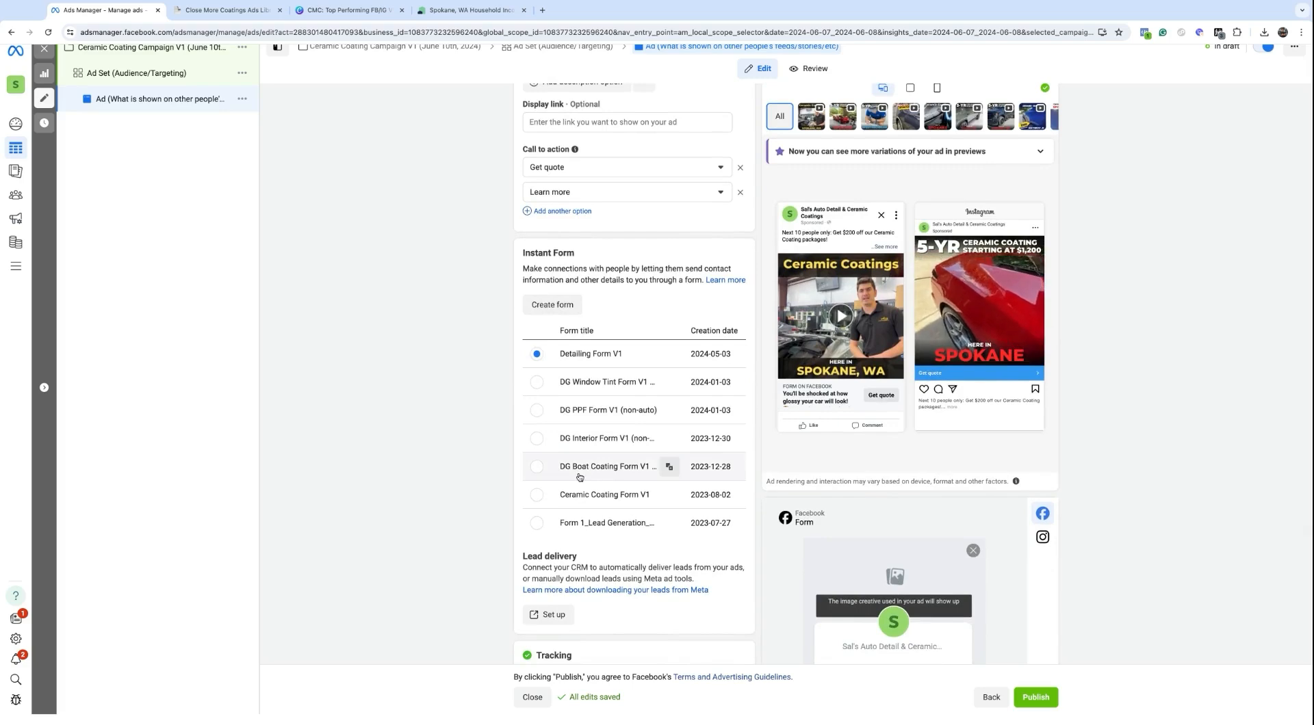
scroll(577, 479, "down", 1)
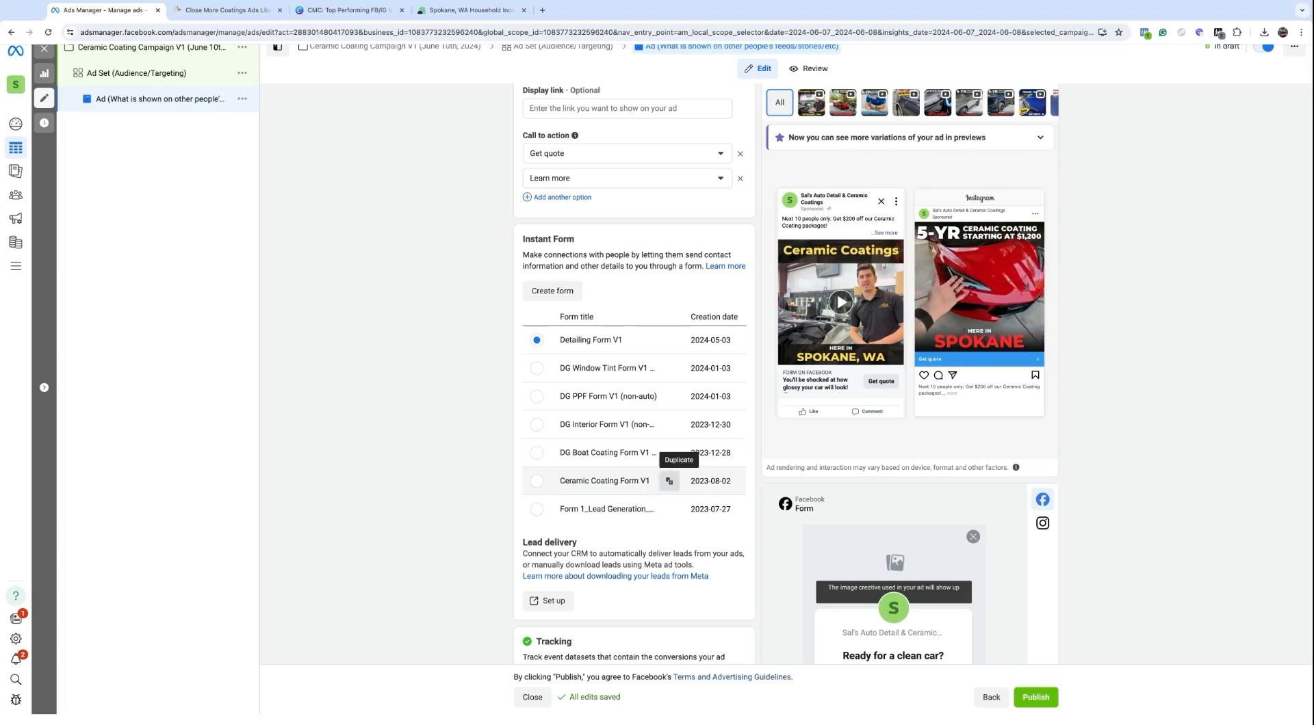
scroll(718, 499, "down", 3)
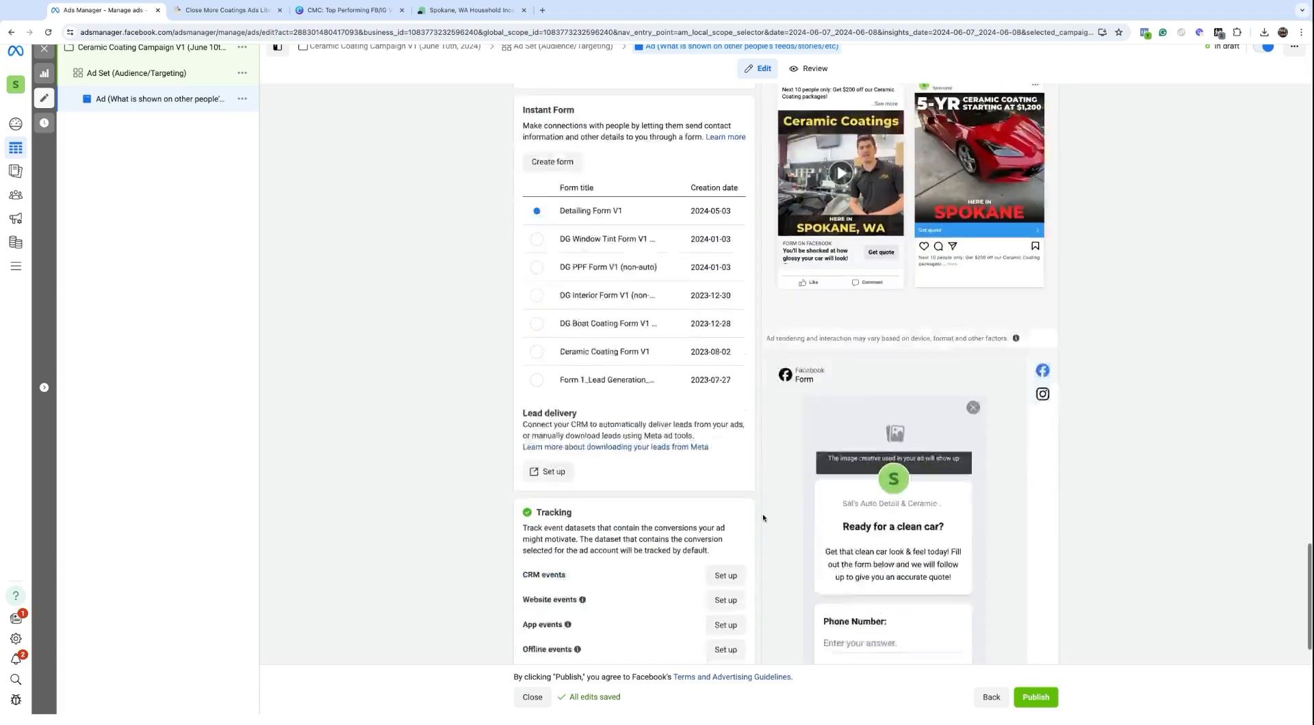
scroll(759, 513, "up", 2)
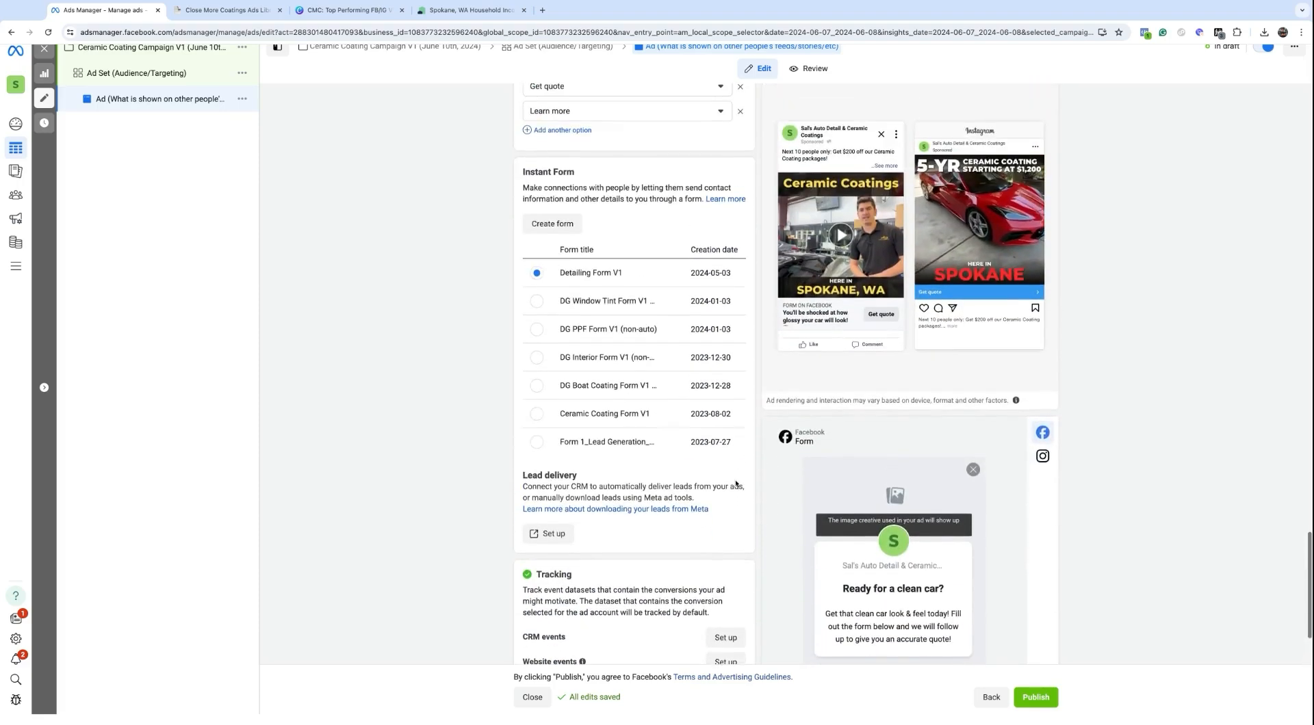
left_click(677, 414)
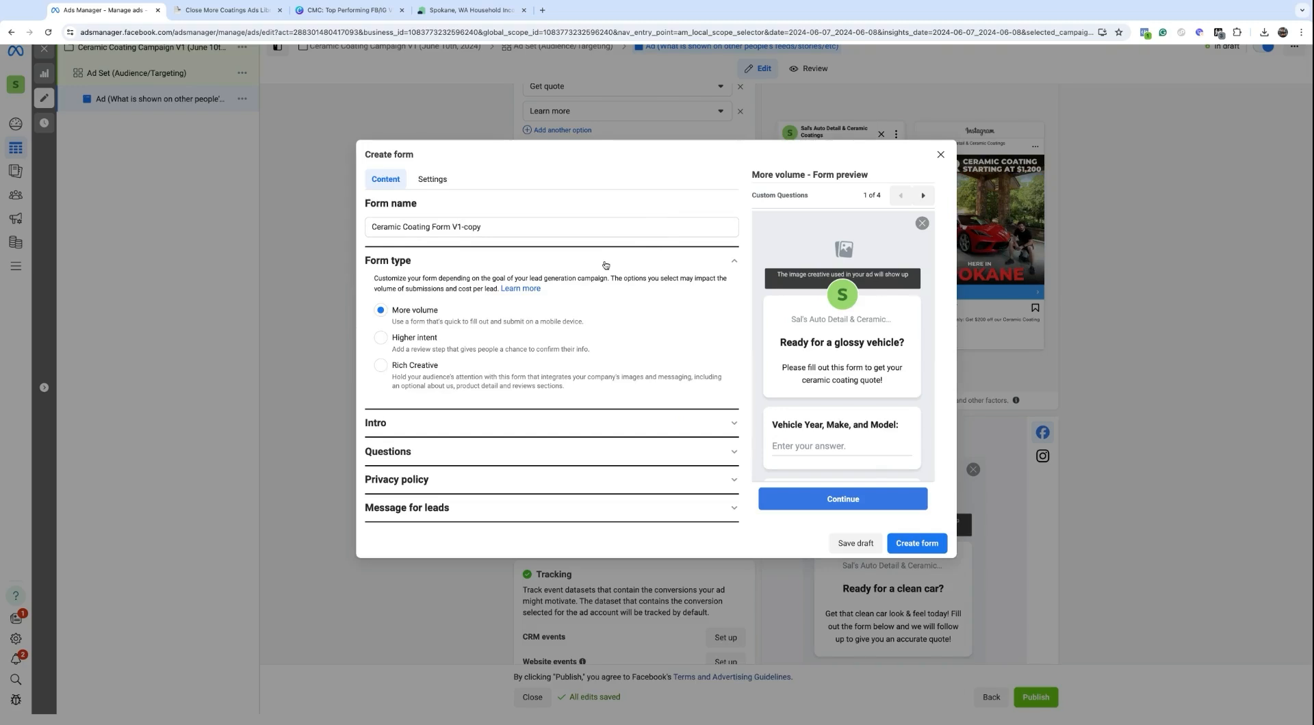
Step: Close the copied form's Create form dialog without creating it
scroll(783, 394, "down", 3)
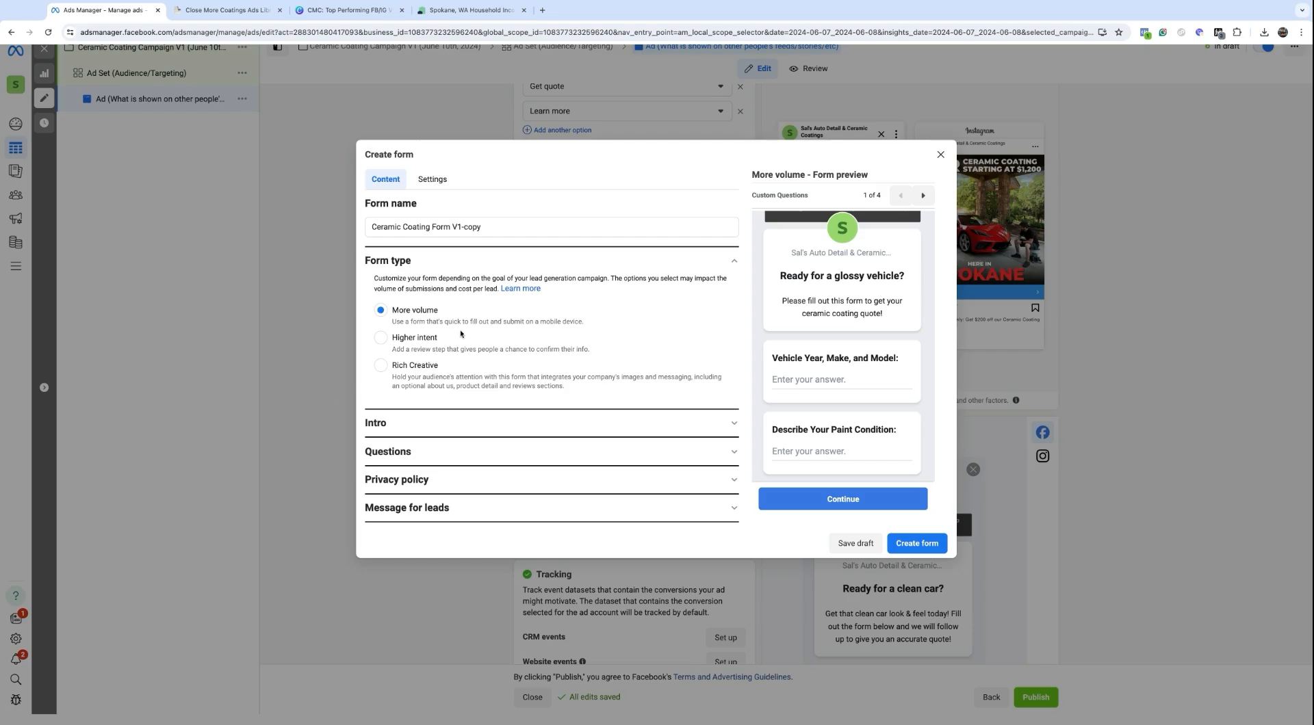
left_click(940, 156)
Step: Confirm closing the copy and start a new form named 'Ceramic Coating Form V2'
left_click(771, 299)
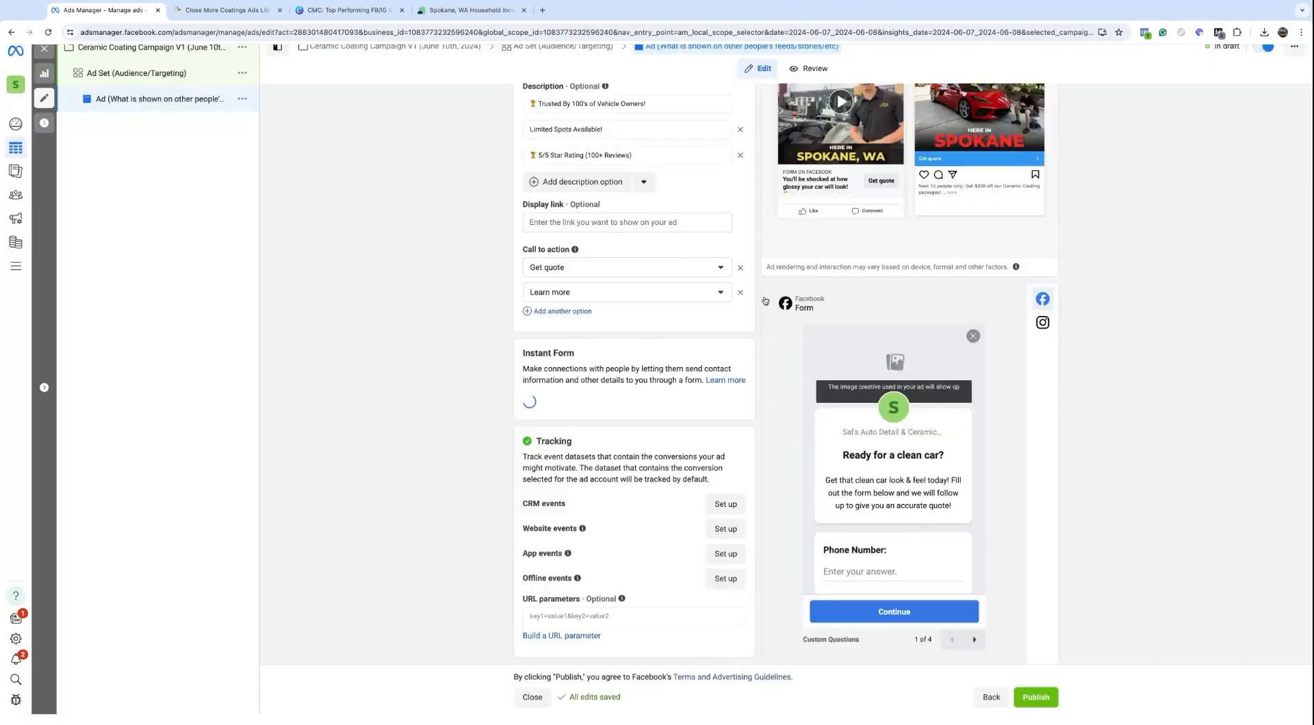
left_click(552, 224)
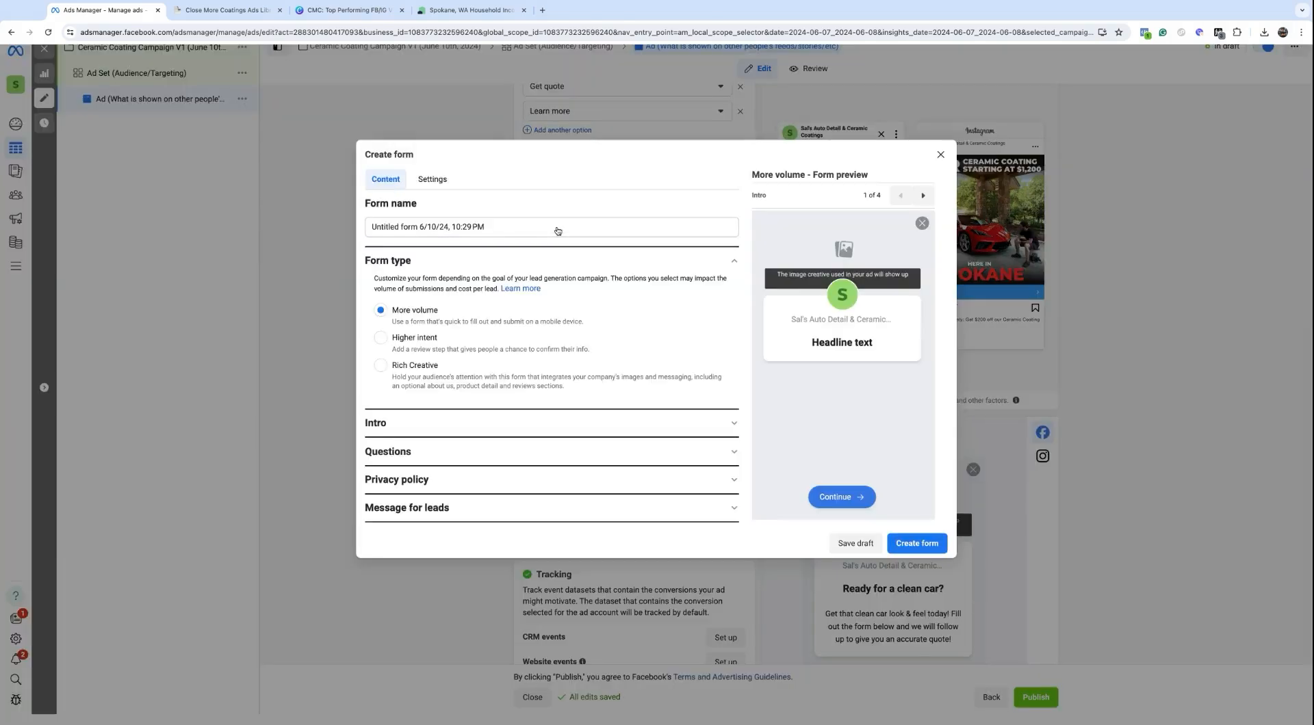
triple_click(516, 226)
type("C")
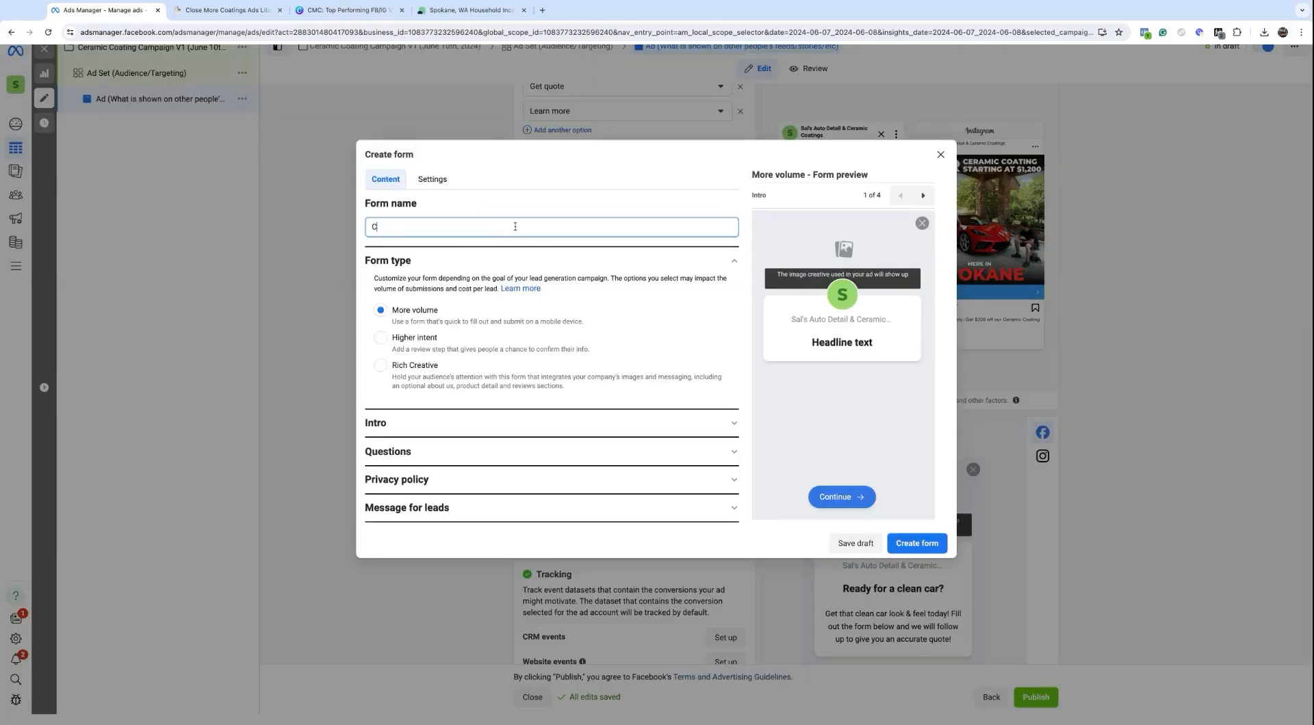
type("eramic Coating Form V2")
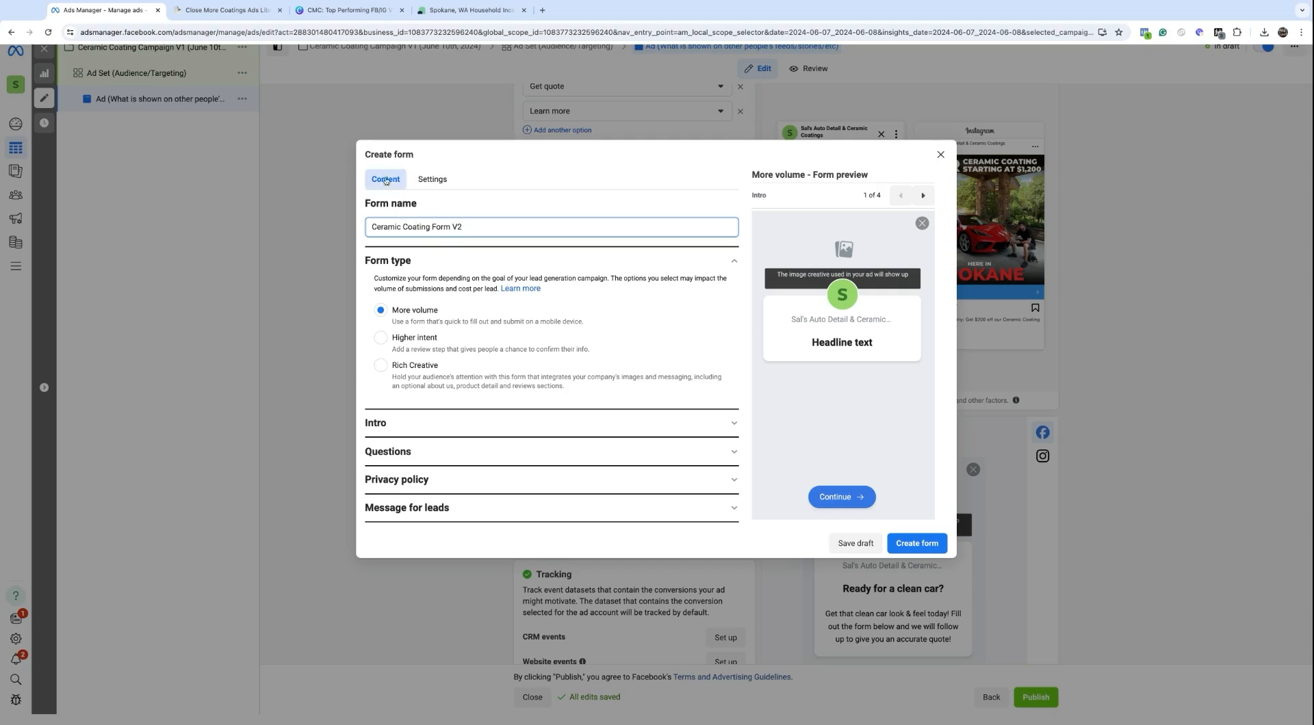
left_click_drag(373, 162, 414, 156)
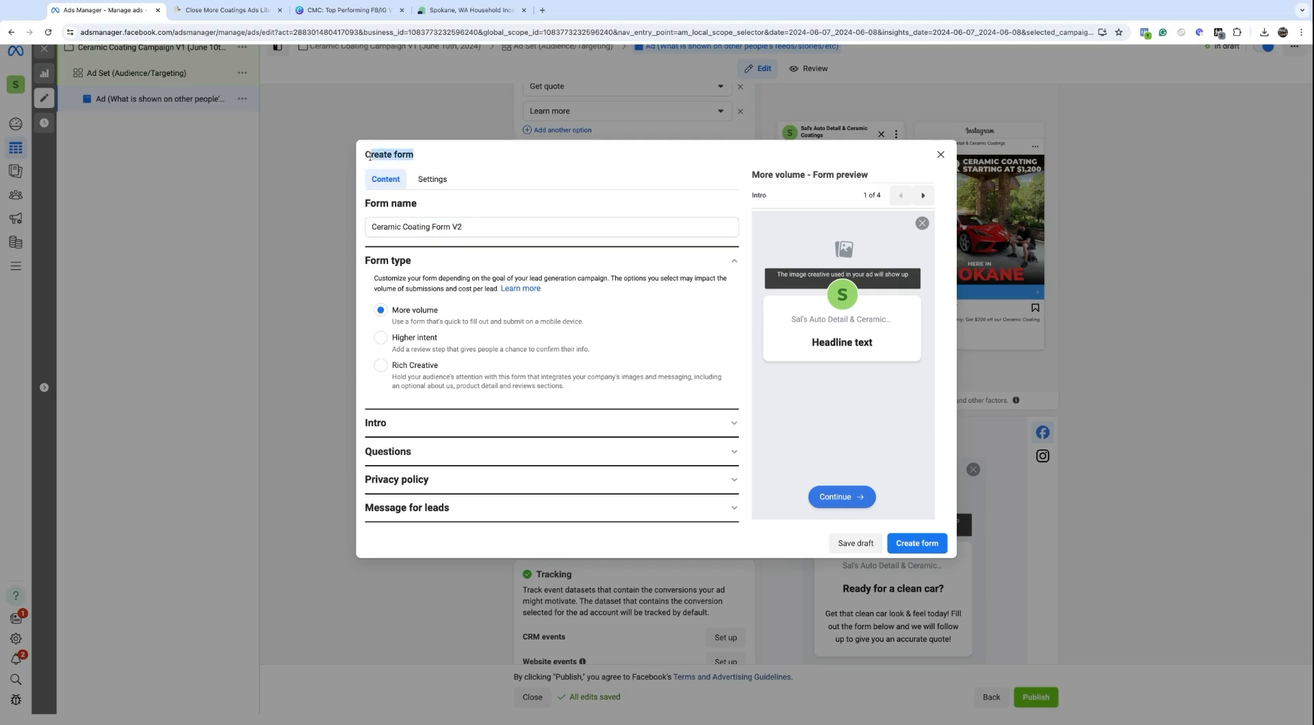
left_click_drag(423, 226, 381, 224)
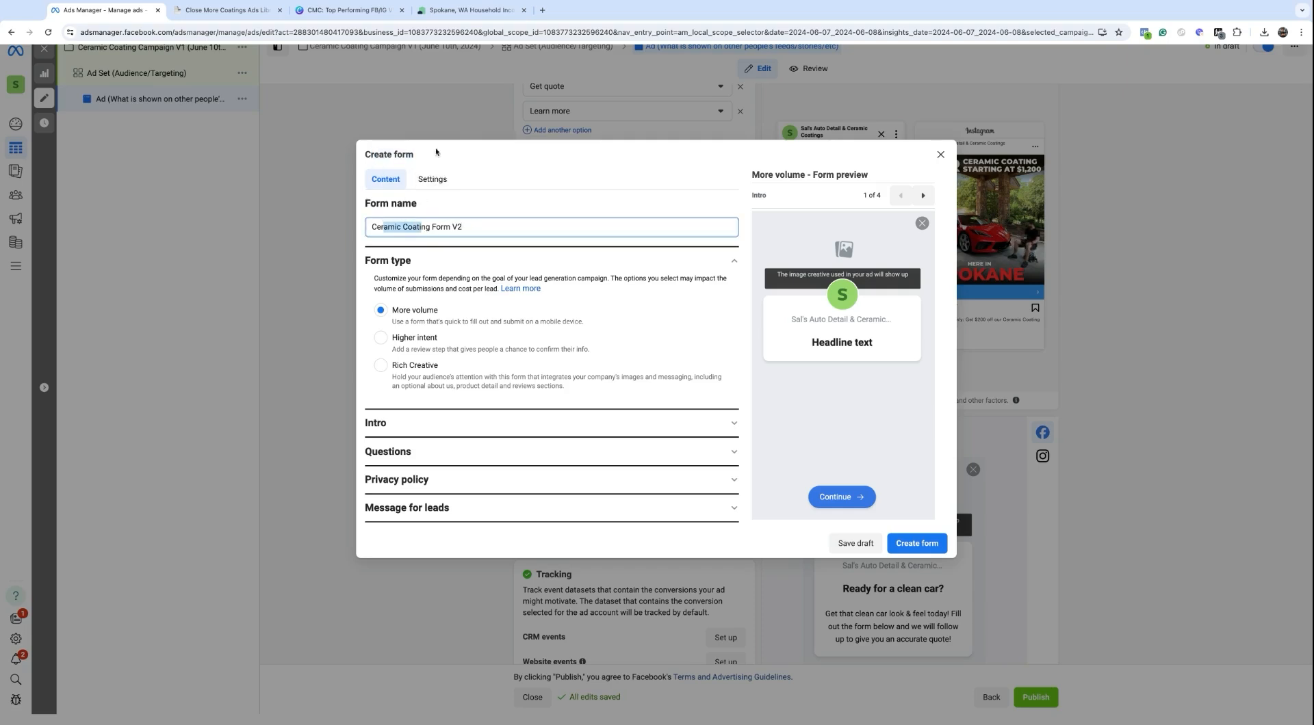
Step: Set the form's sharing option to Open so anyone can submit it
left_click(428, 180)
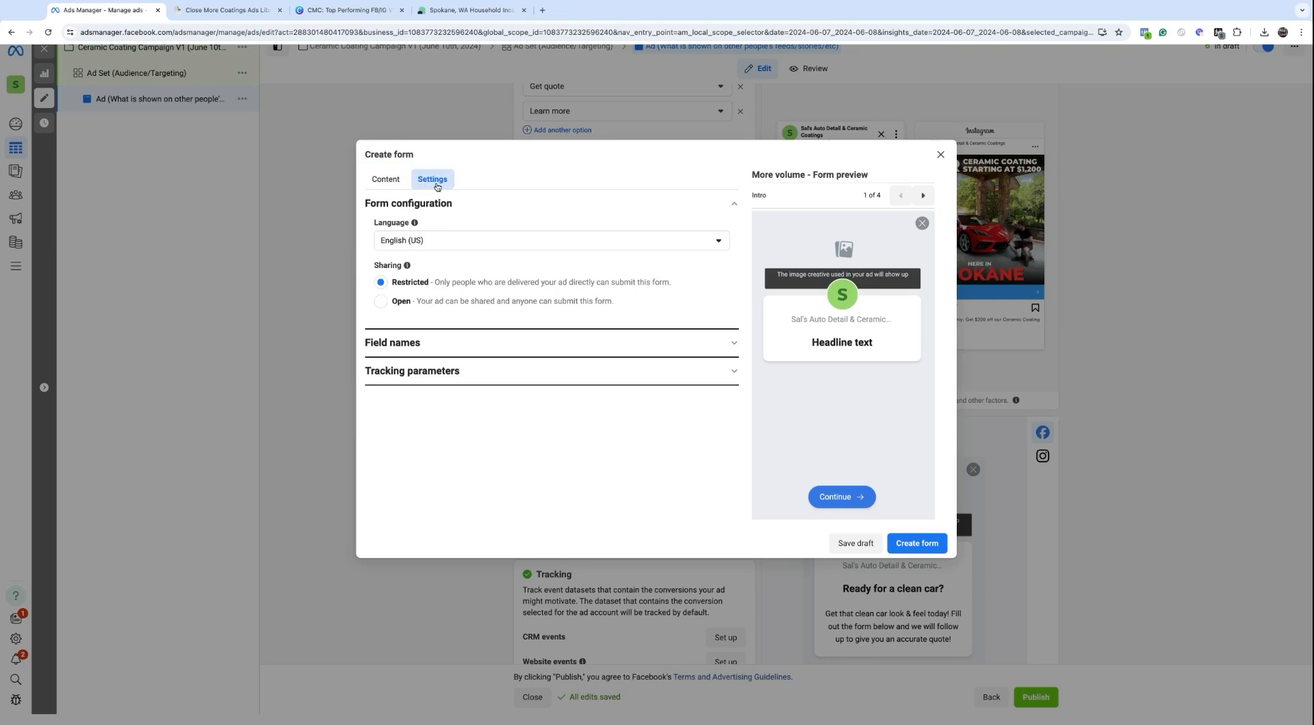
double_click(373, 268)
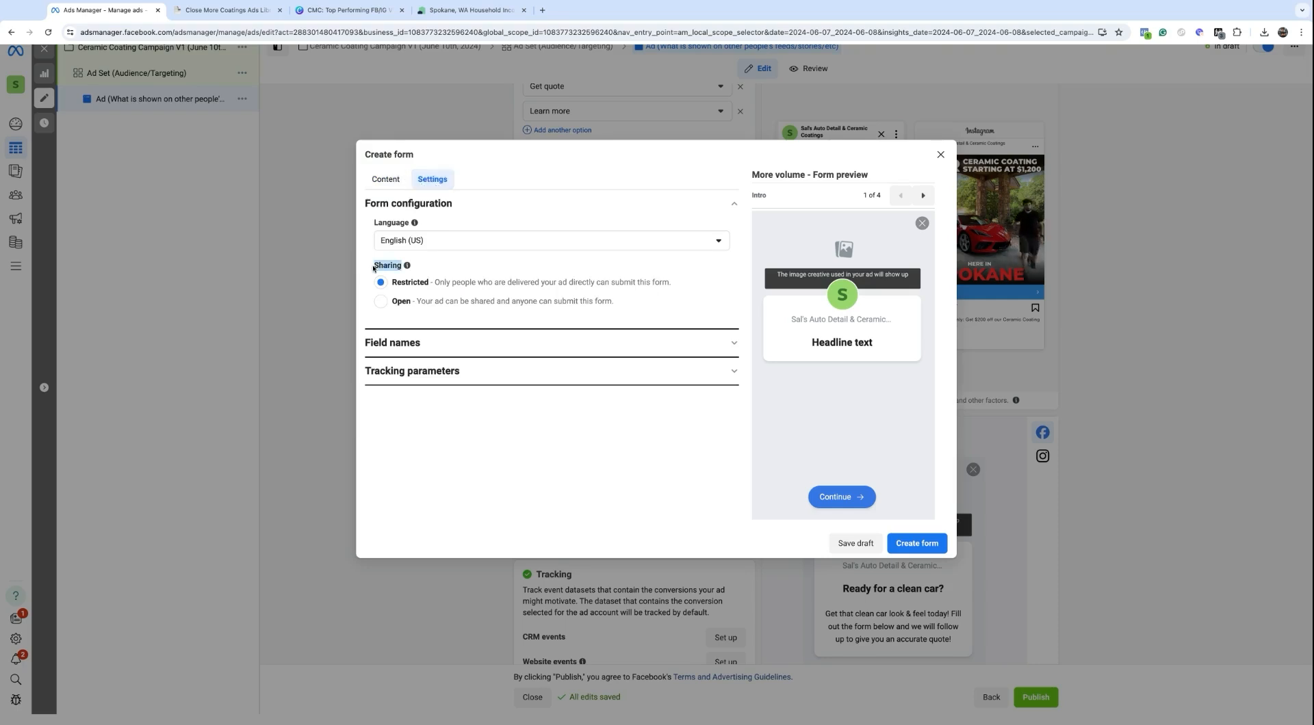
left_click(401, 310)
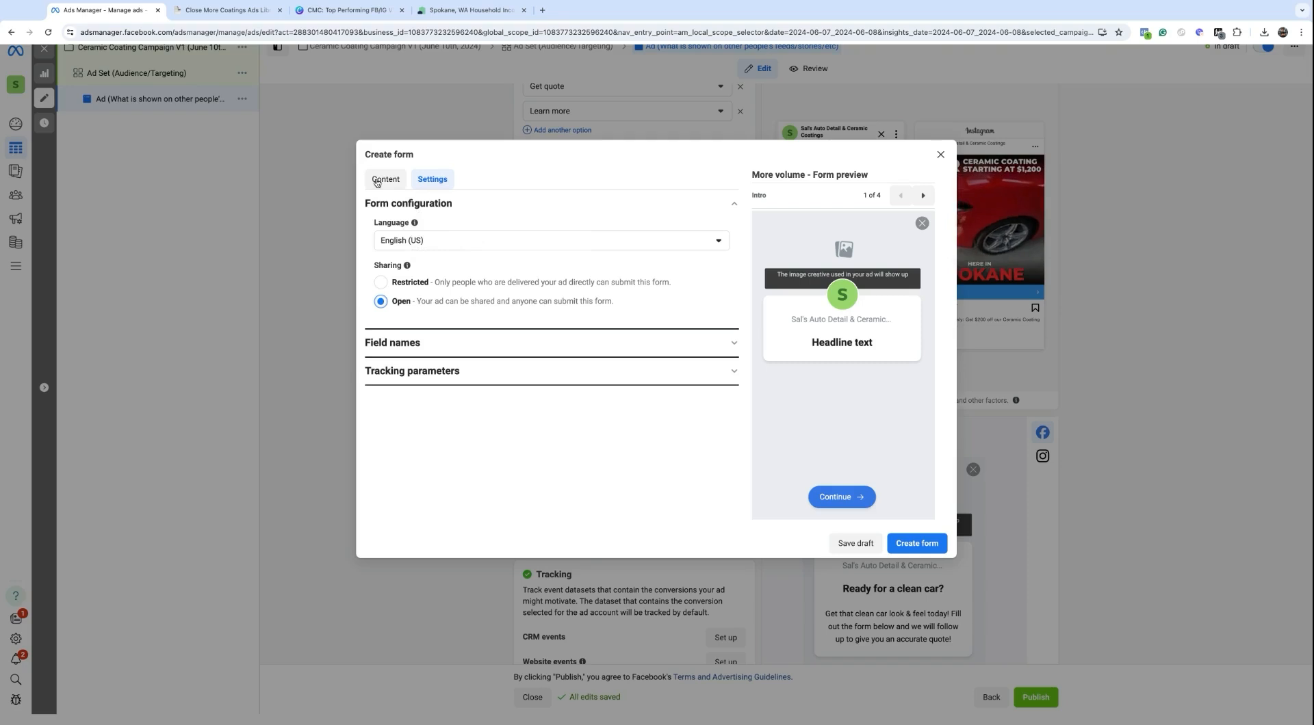
triple_click(396, 304)
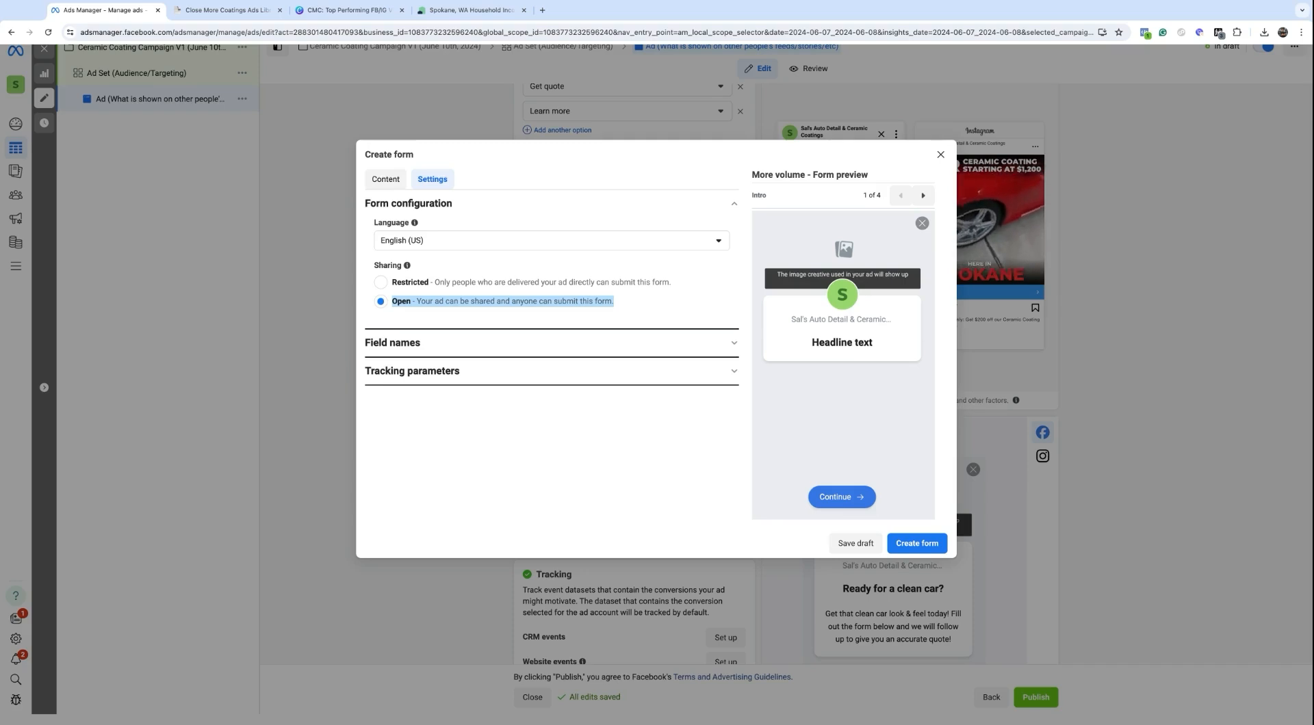
left_click(385, 180)
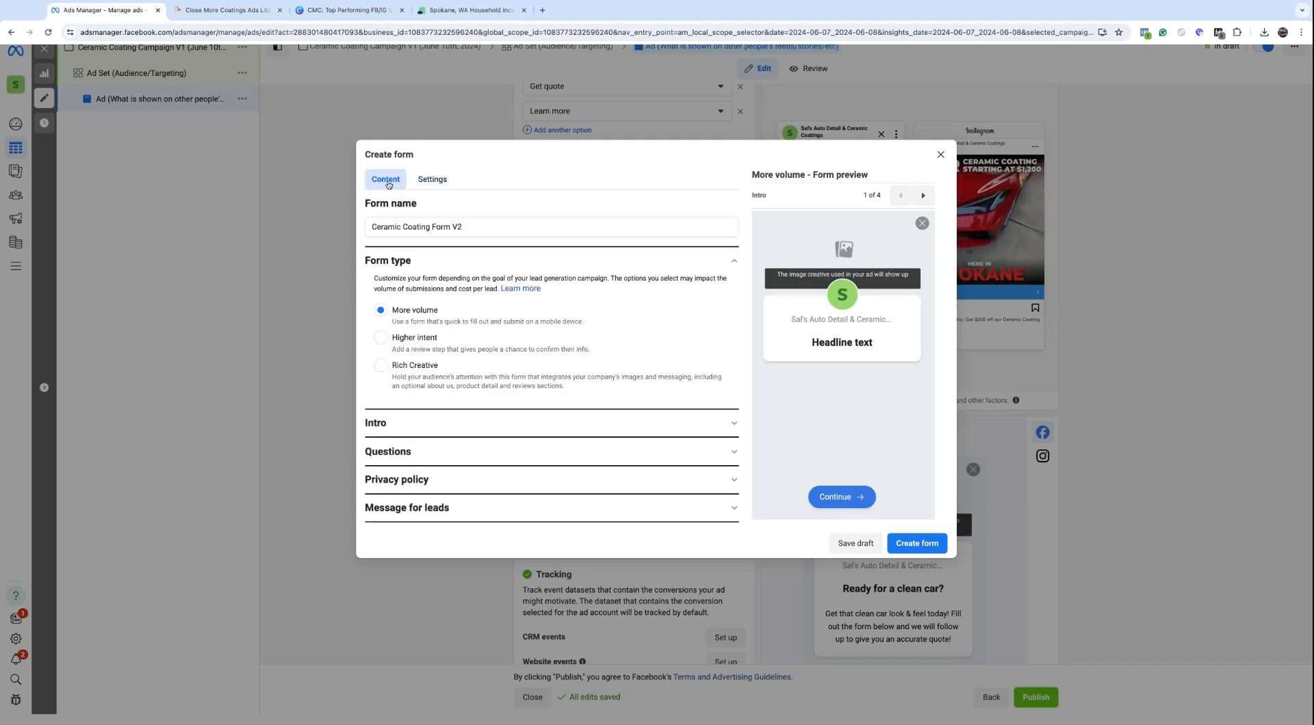
left_click_drag(391, 311, 433, 312)
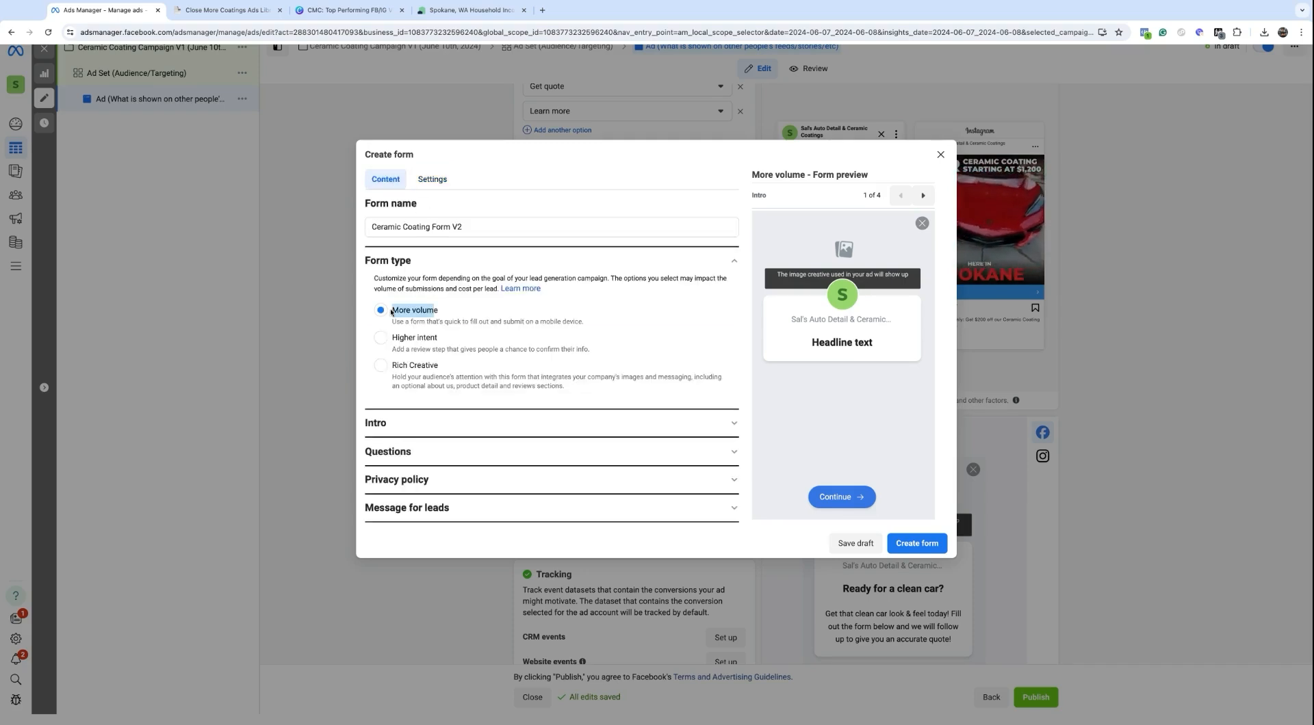
Step: Give the intro headline 'Ready for a glossy vehicle?' and description 'Please fill out this form to get your ceramic coating quote!'
left_click(402, 432)
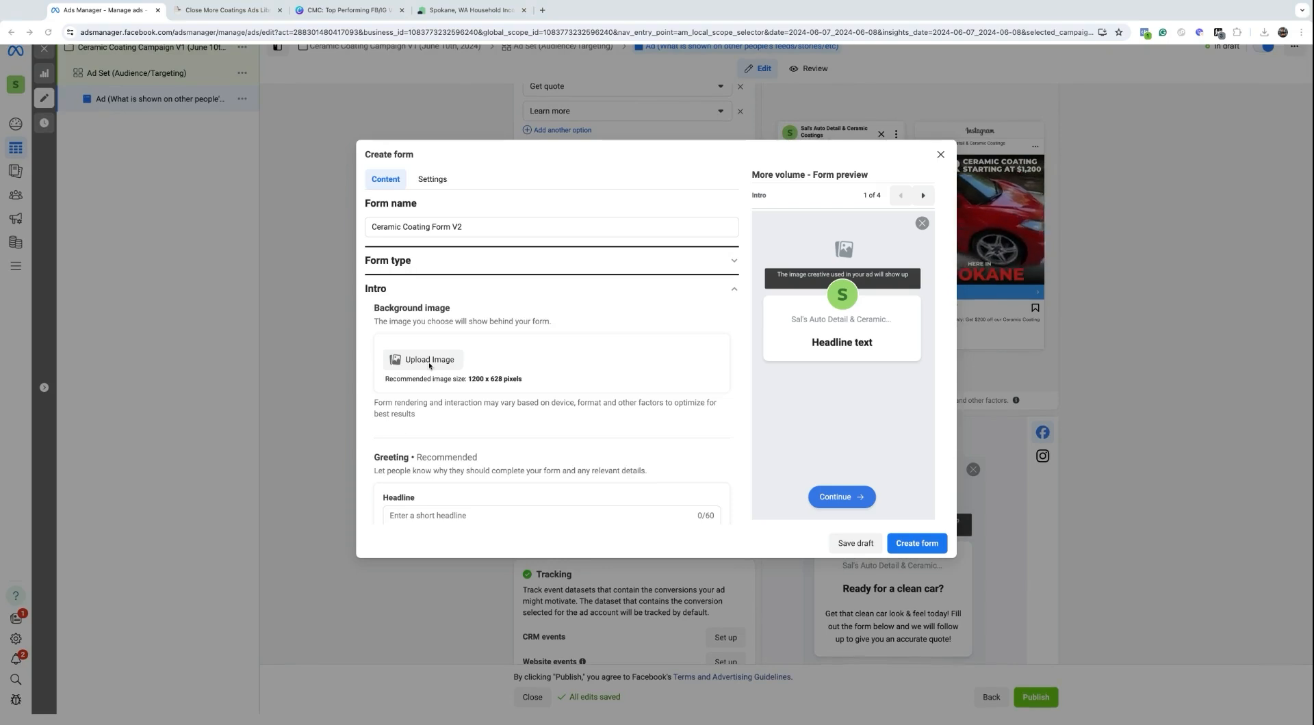
scroll(429, 367, "down", 2)
scroll(440, 325, "down", 2)
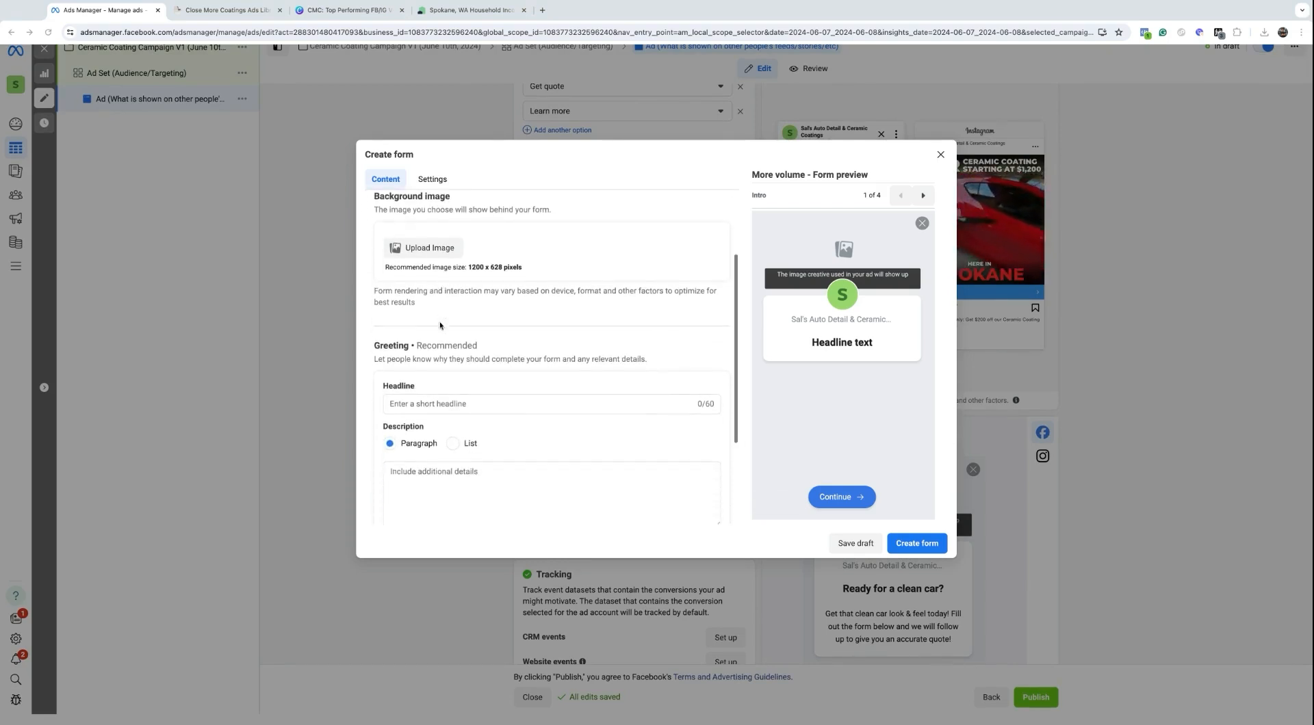
left_click(418, 387)
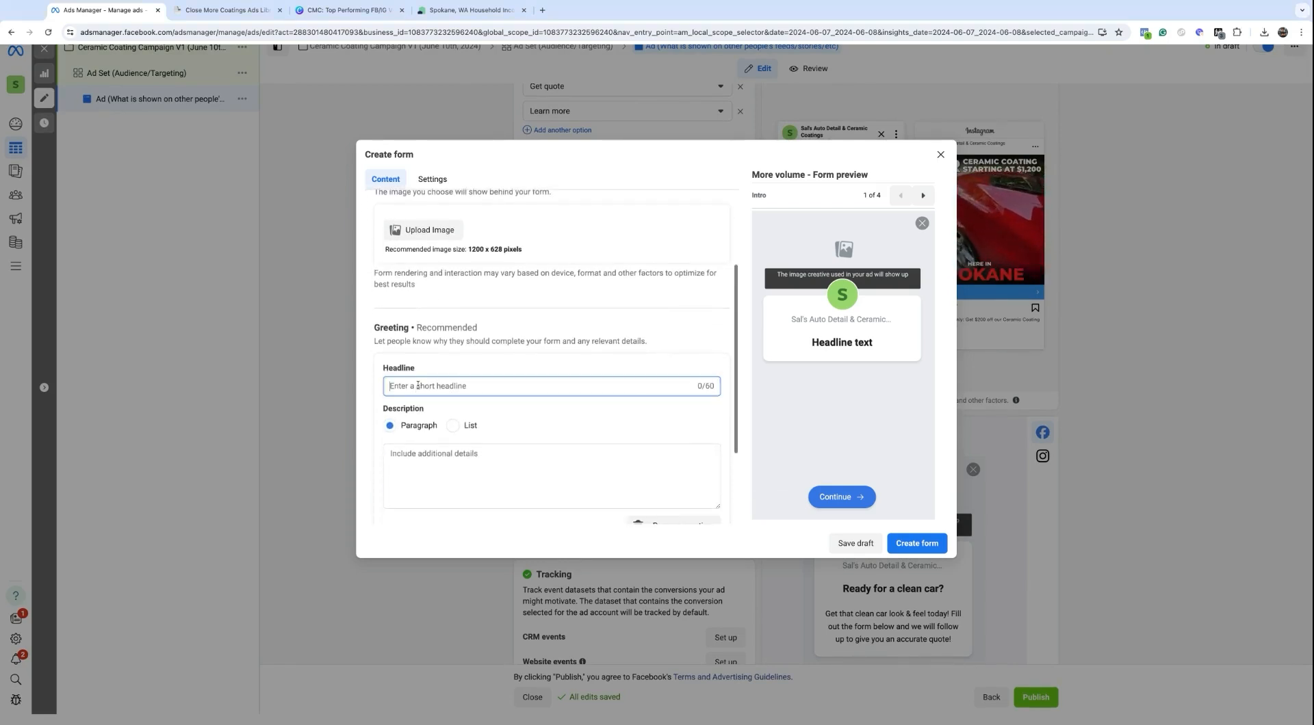
type("Ready")
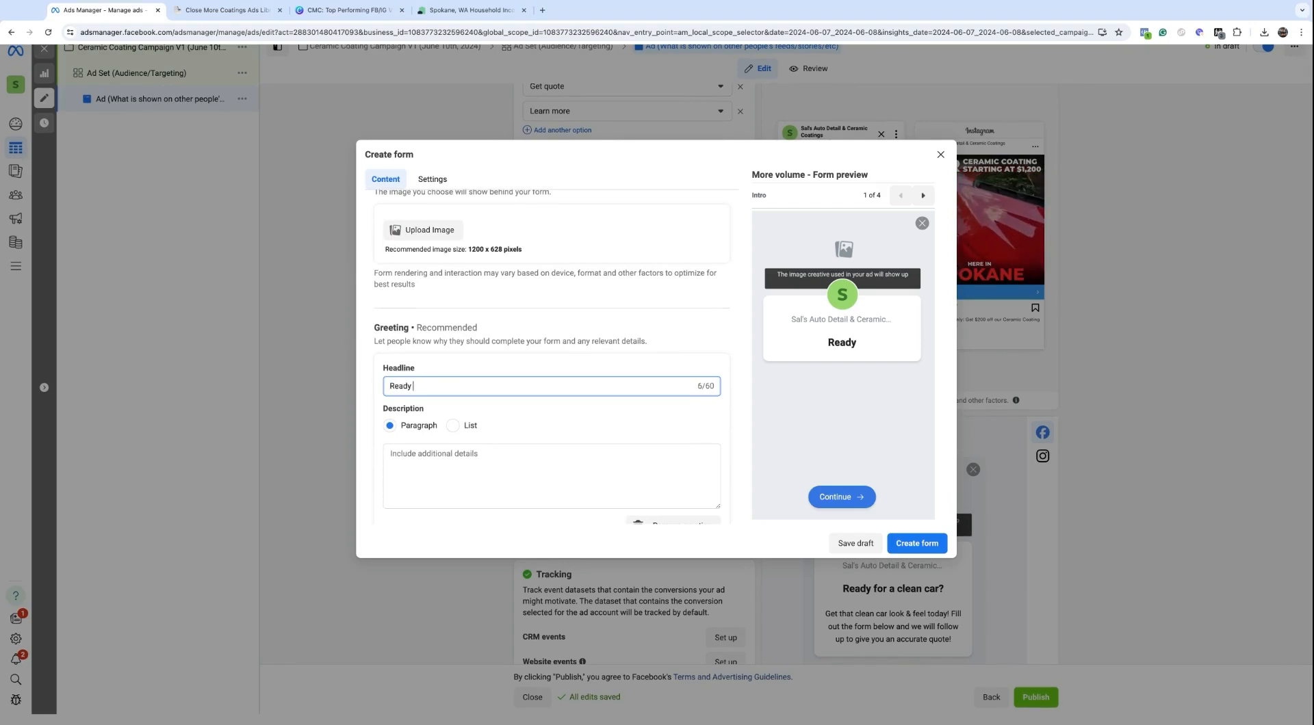
type(" for a glos")
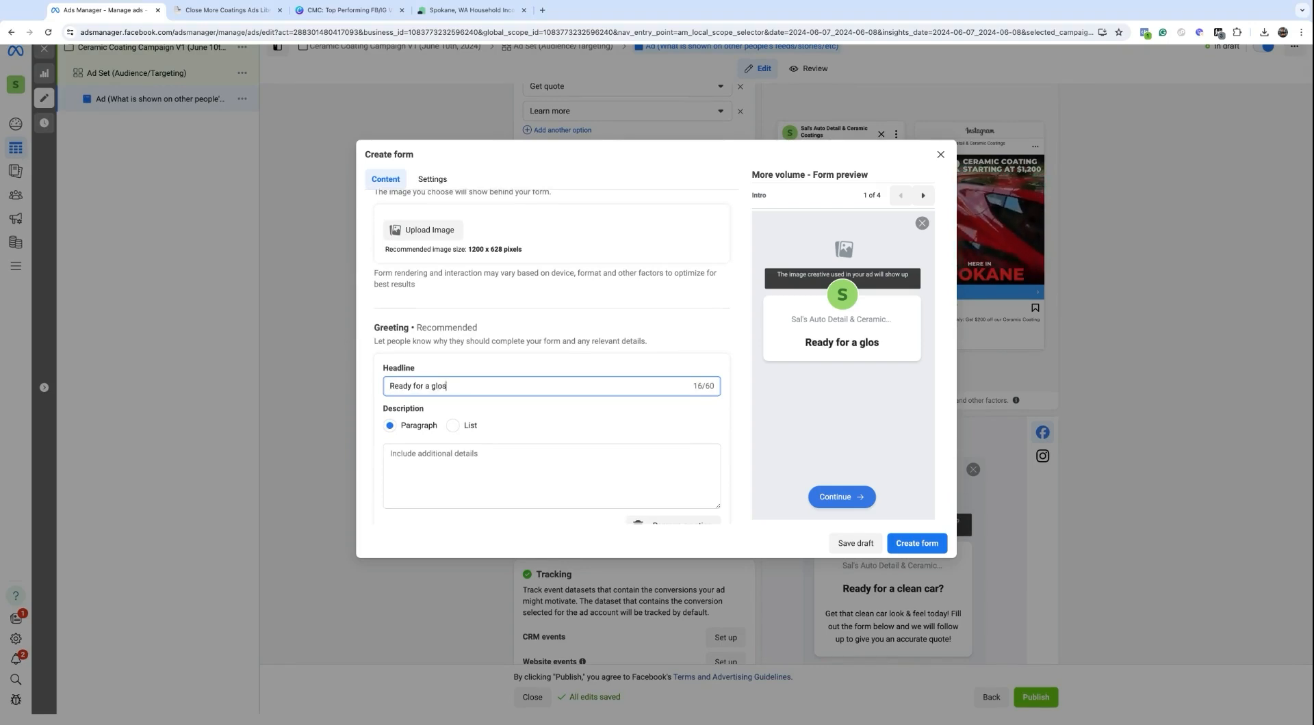
type("sy vehicle?")
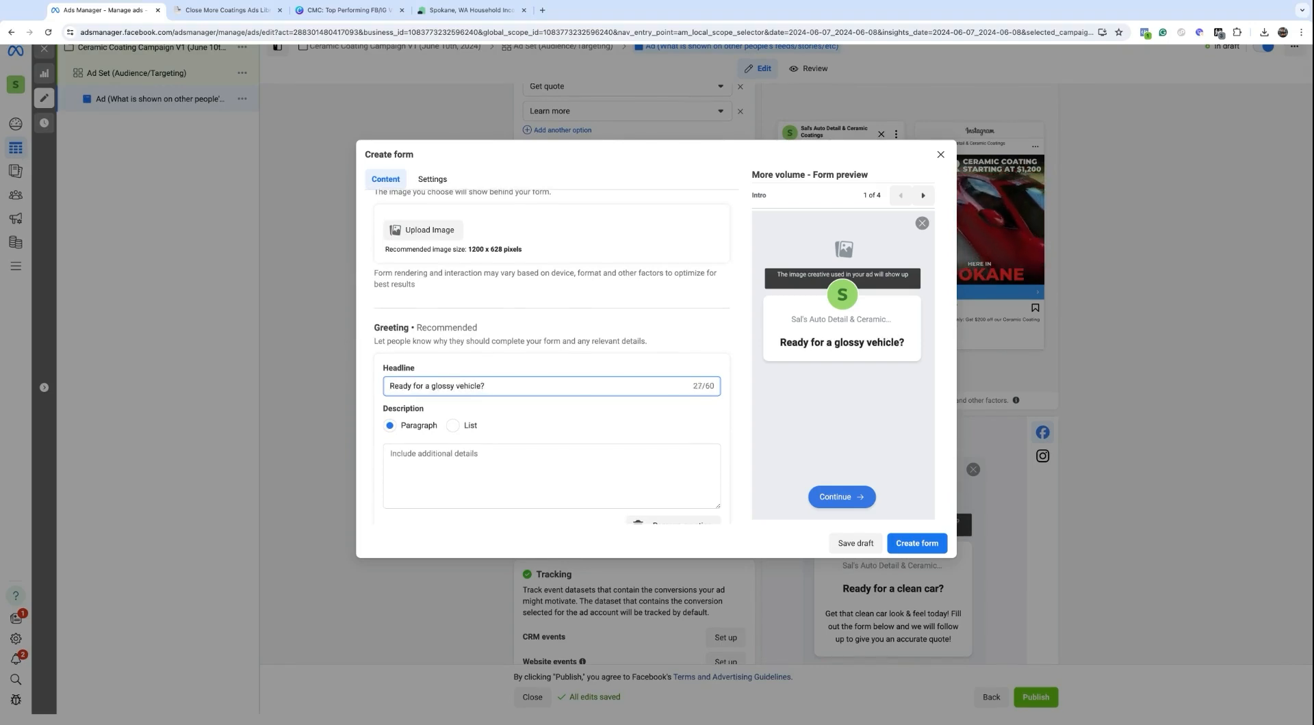
left_click(440, 461)
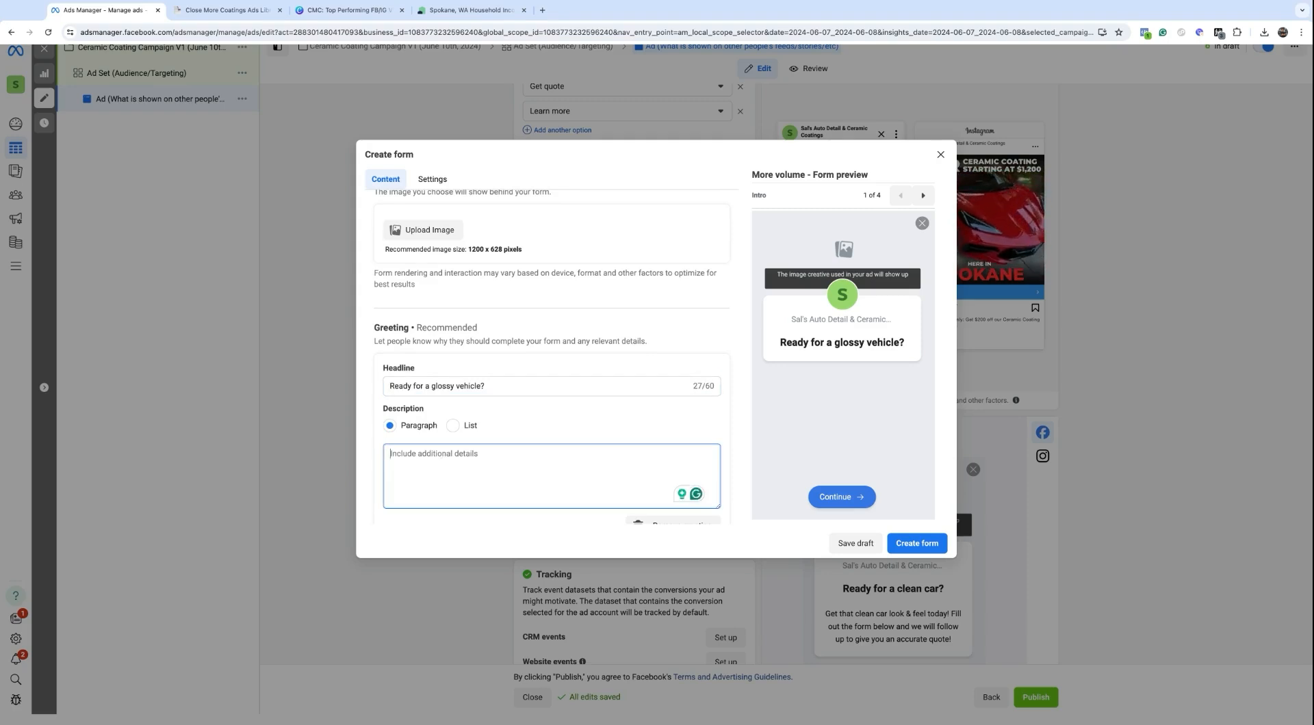
type("Please f")
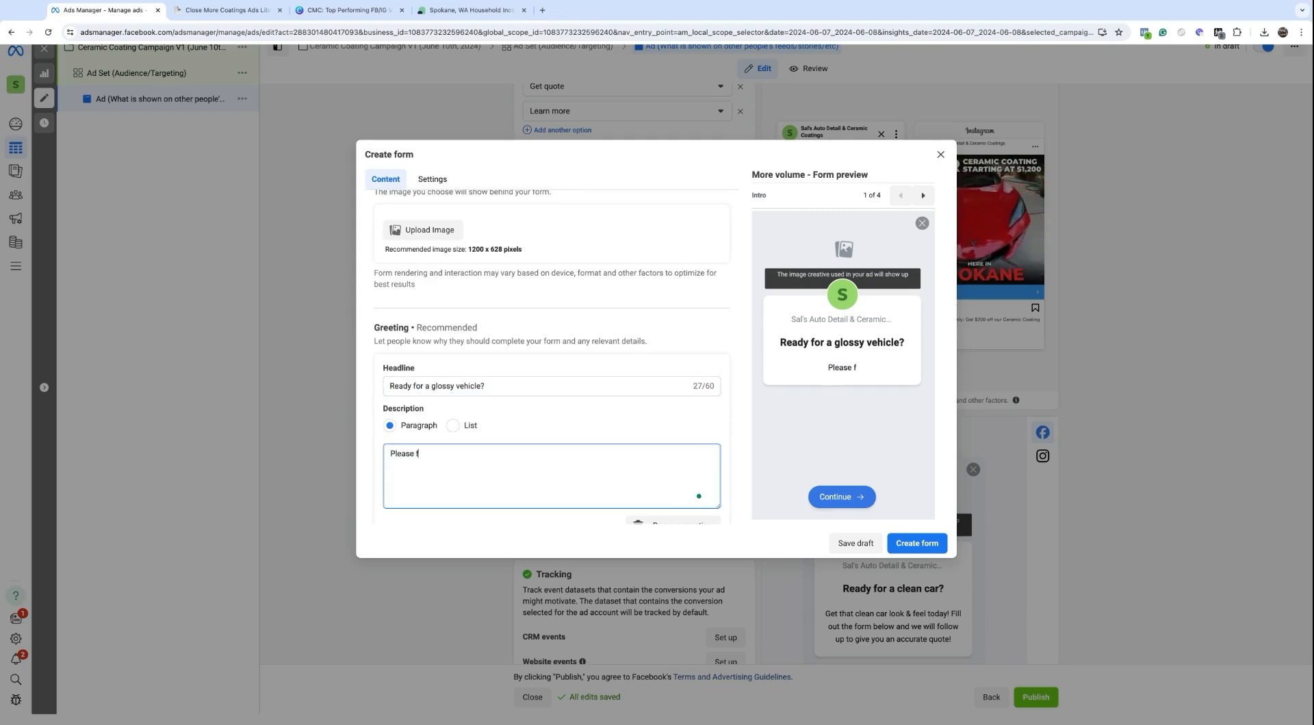
type("ill out this form")
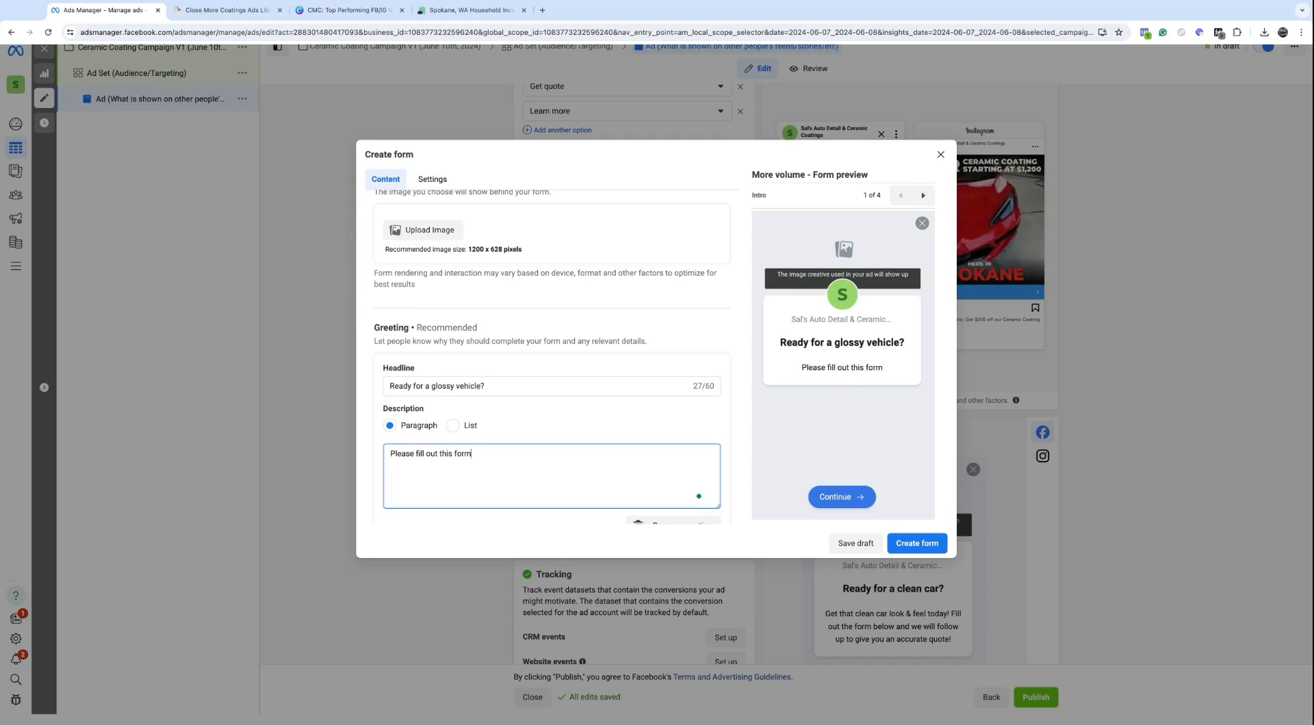
type(" to get your c")
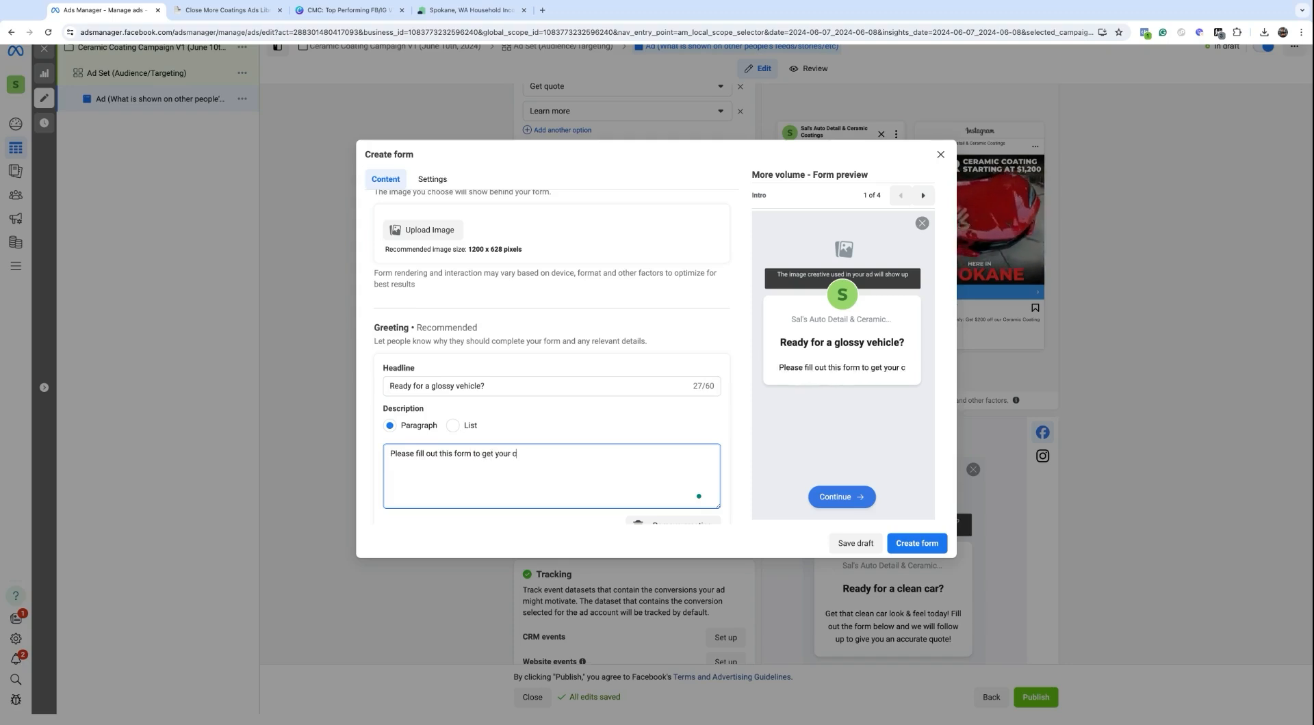
type("eramic coatin")
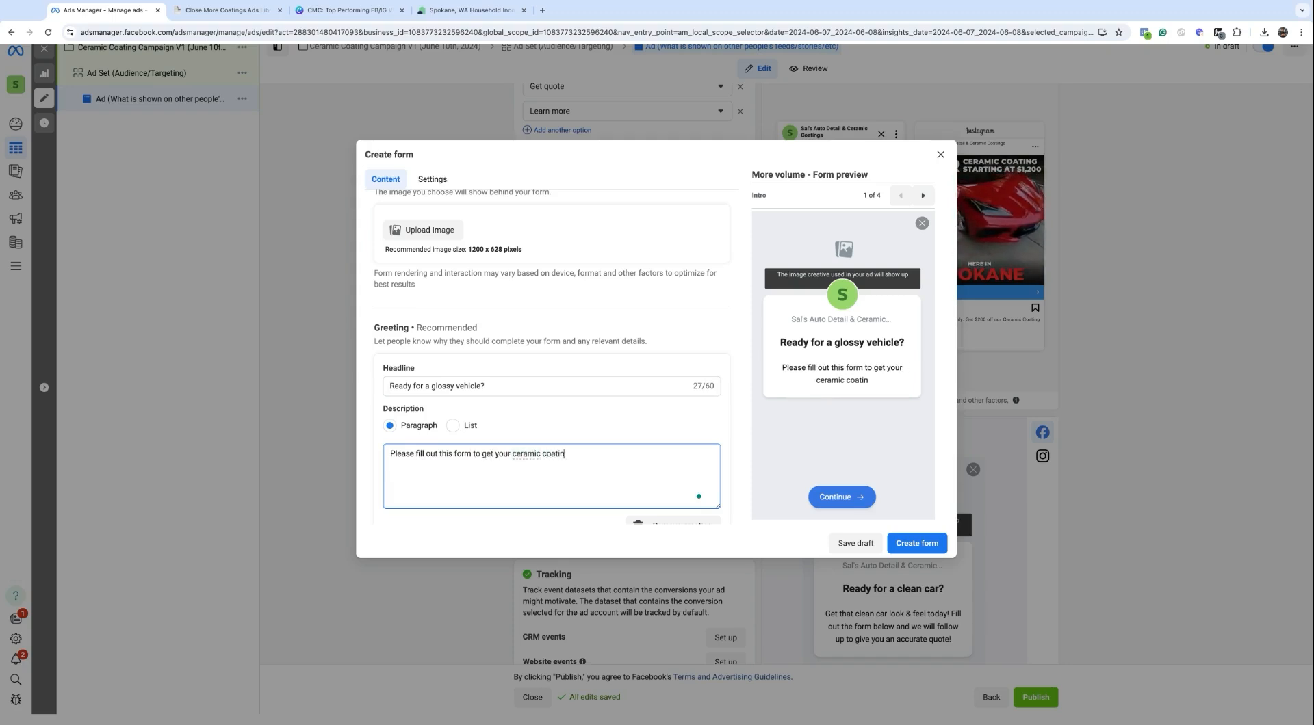
type("g quote!")
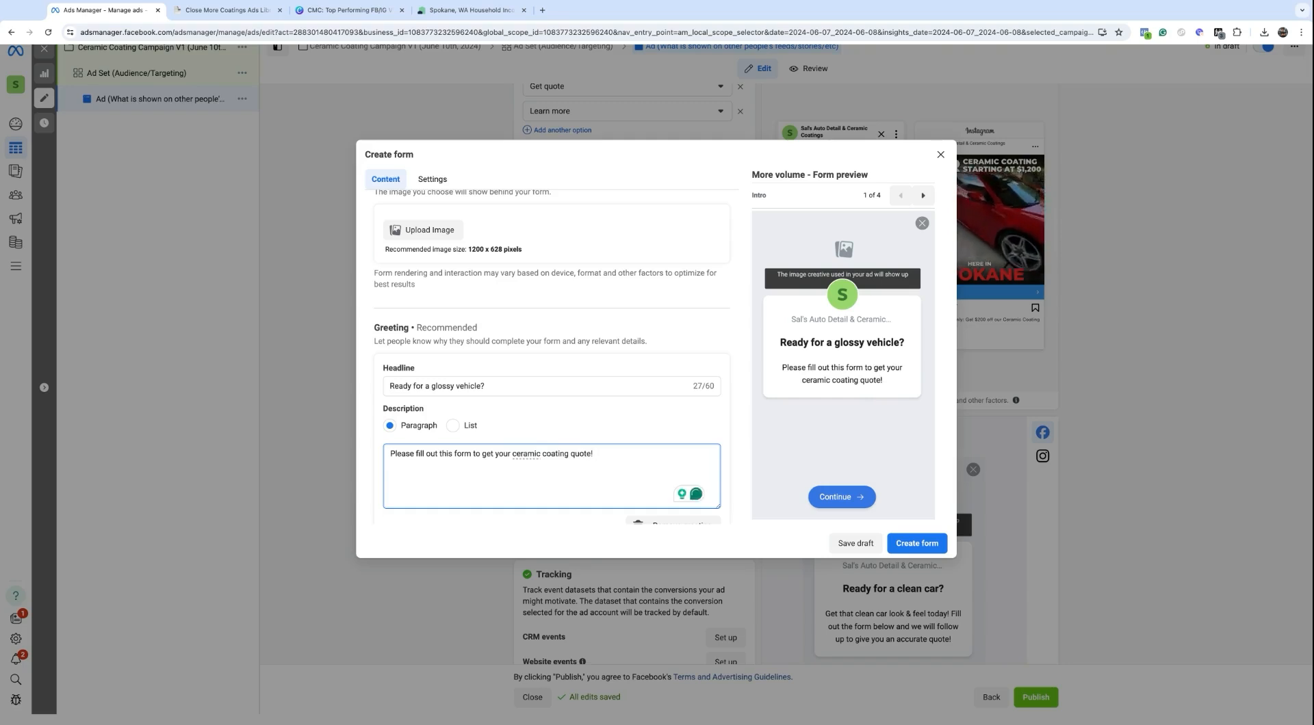
scroll(549, 435, "down", 3)
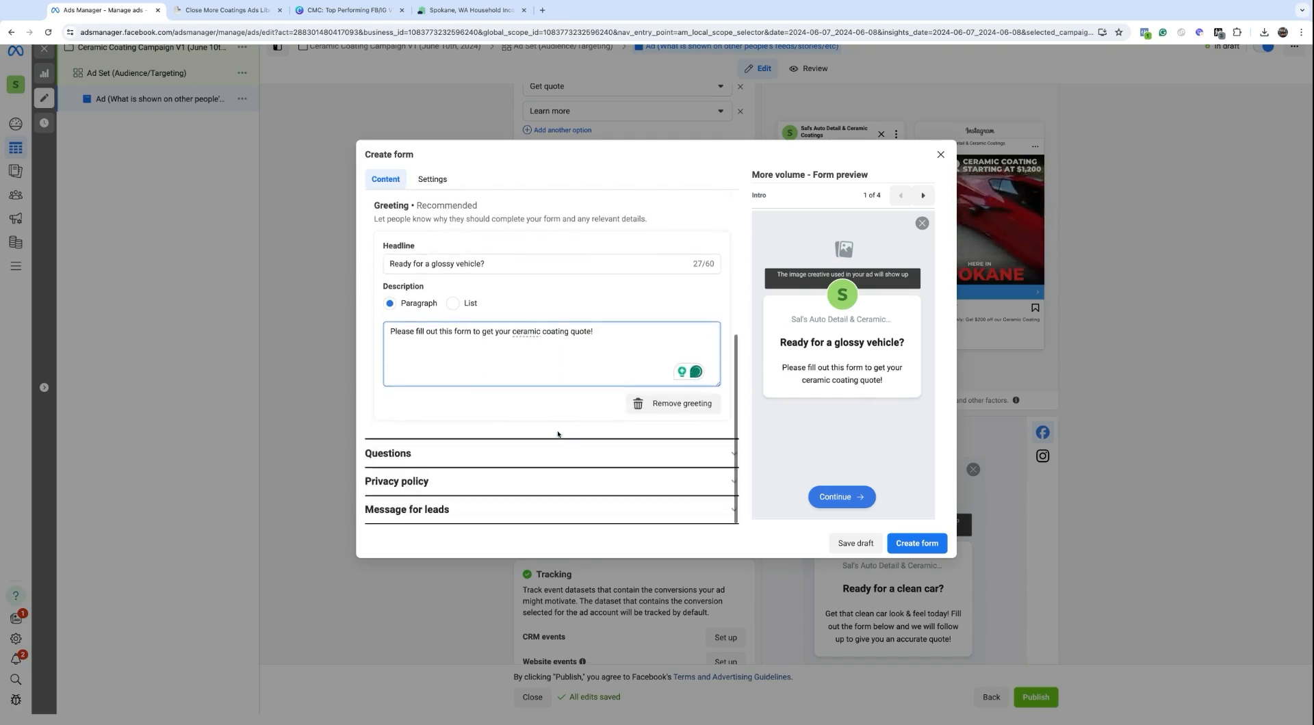
Step: Add a short-answer question 'Vehicle Year, Make, and Model:'
left_click(519, 452)
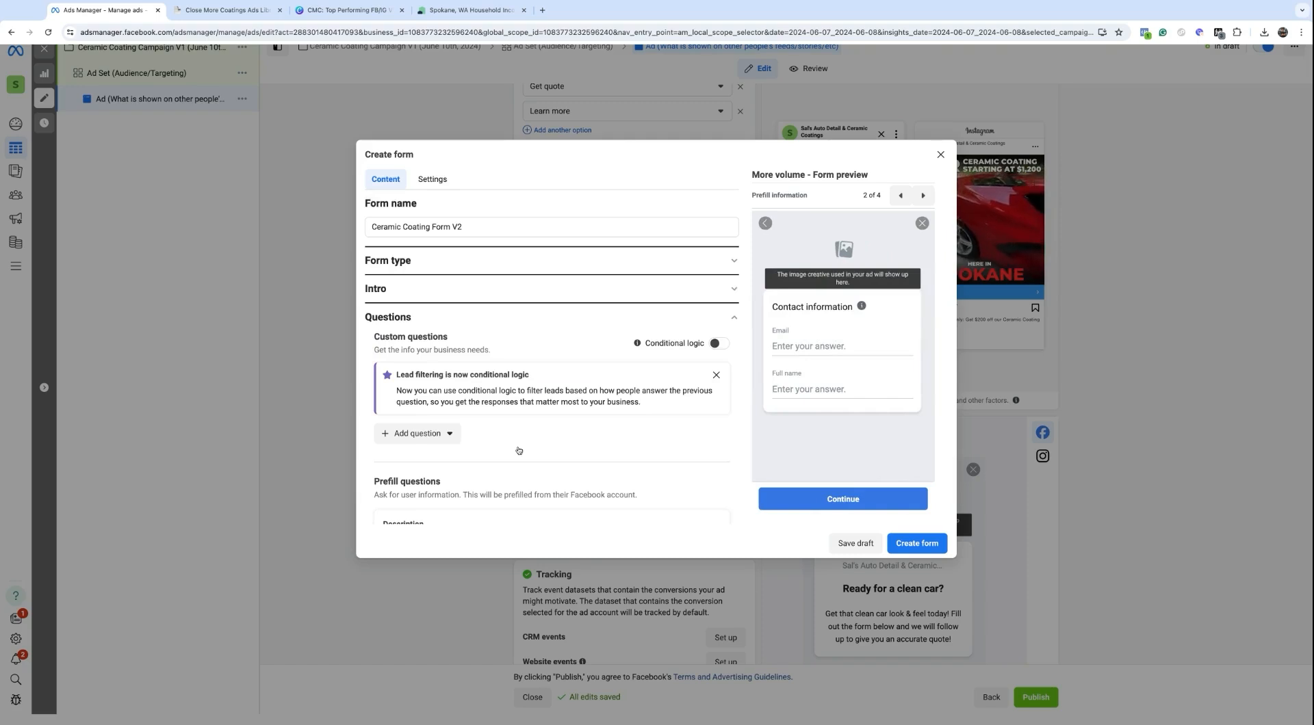
scroll(426, 329, "down", 2)
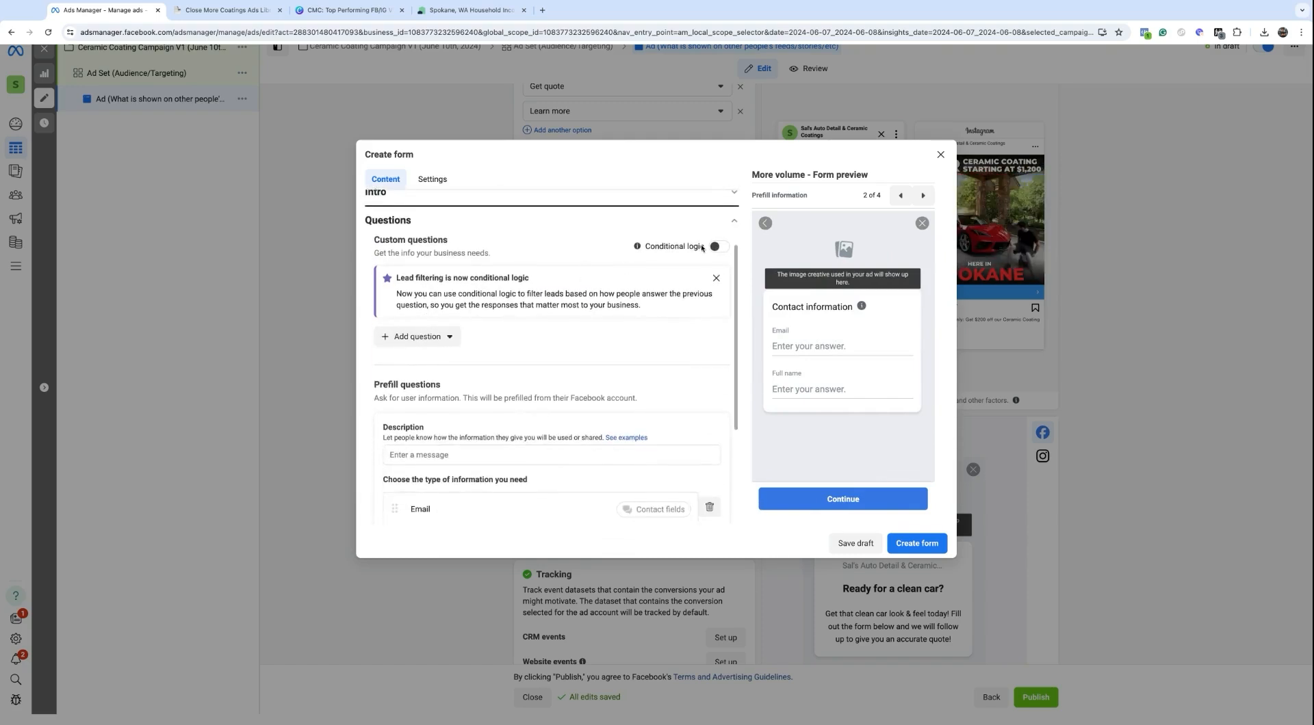
left_click(409, 340)
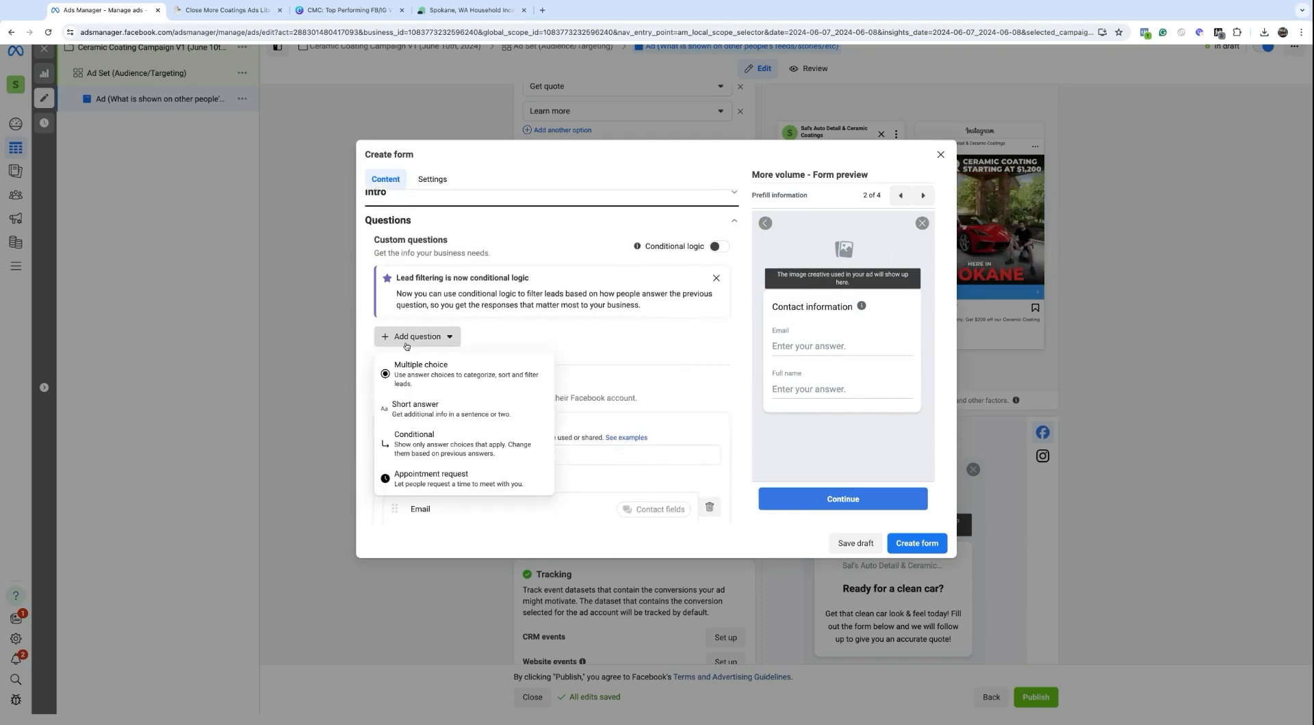
left_click(416, 413)
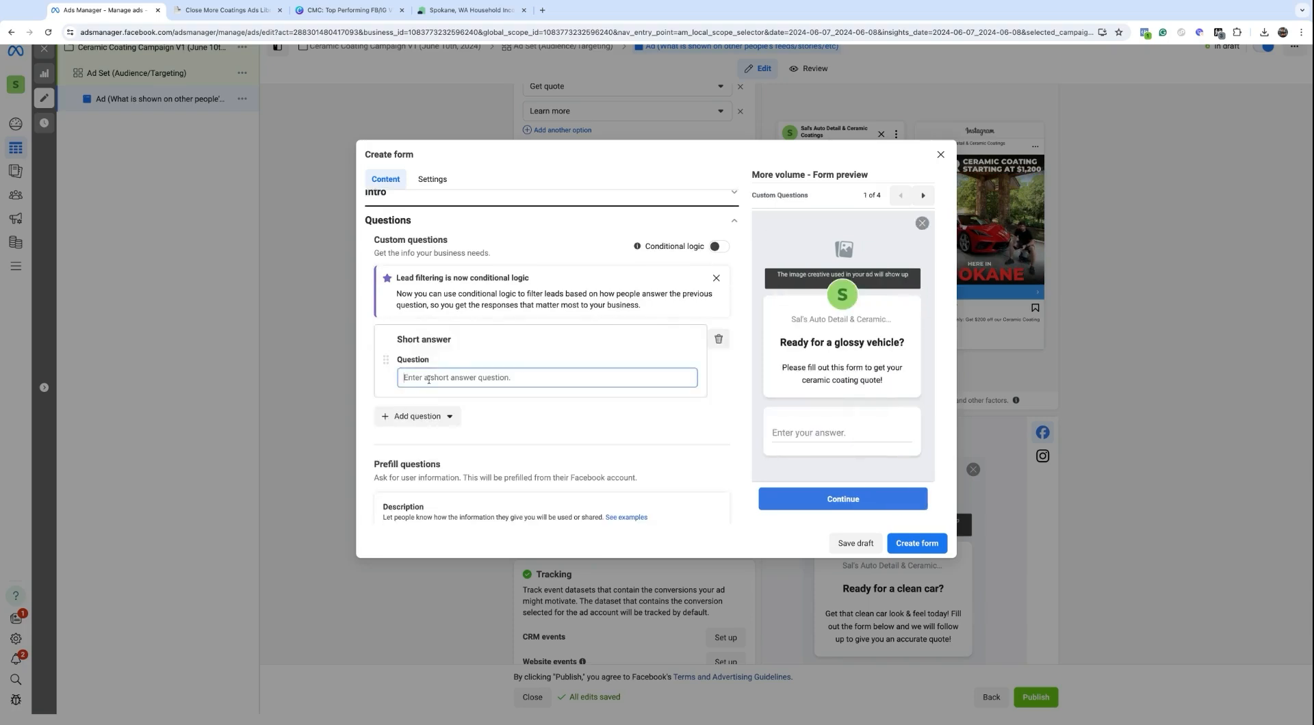
type("Vehicle")
type("Ye")
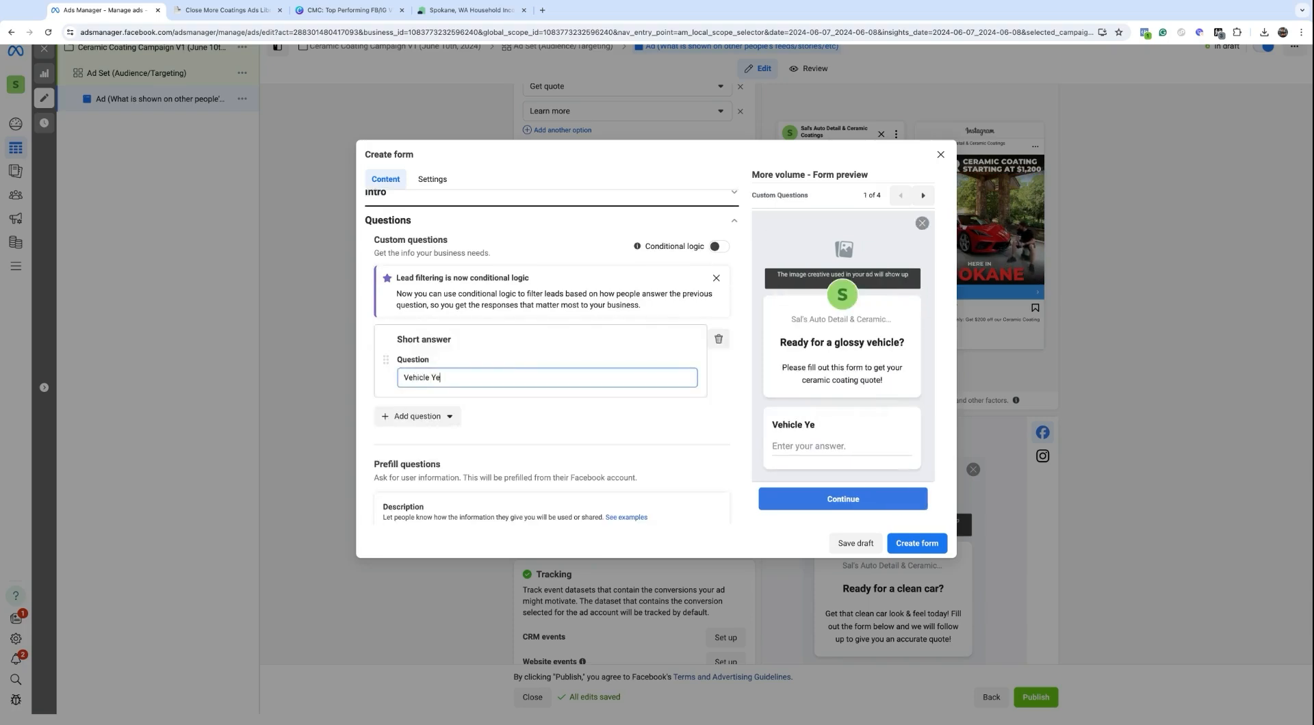
type("ar, Make, a")
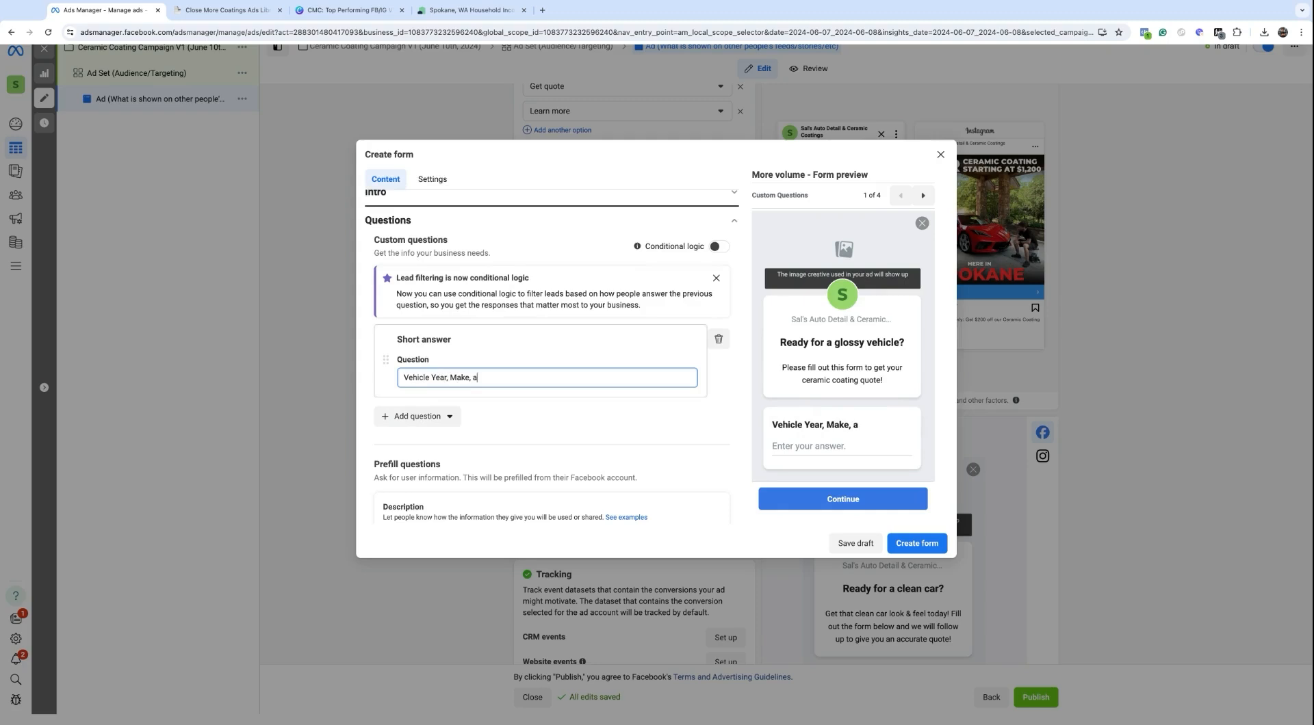
type("nd Model:")
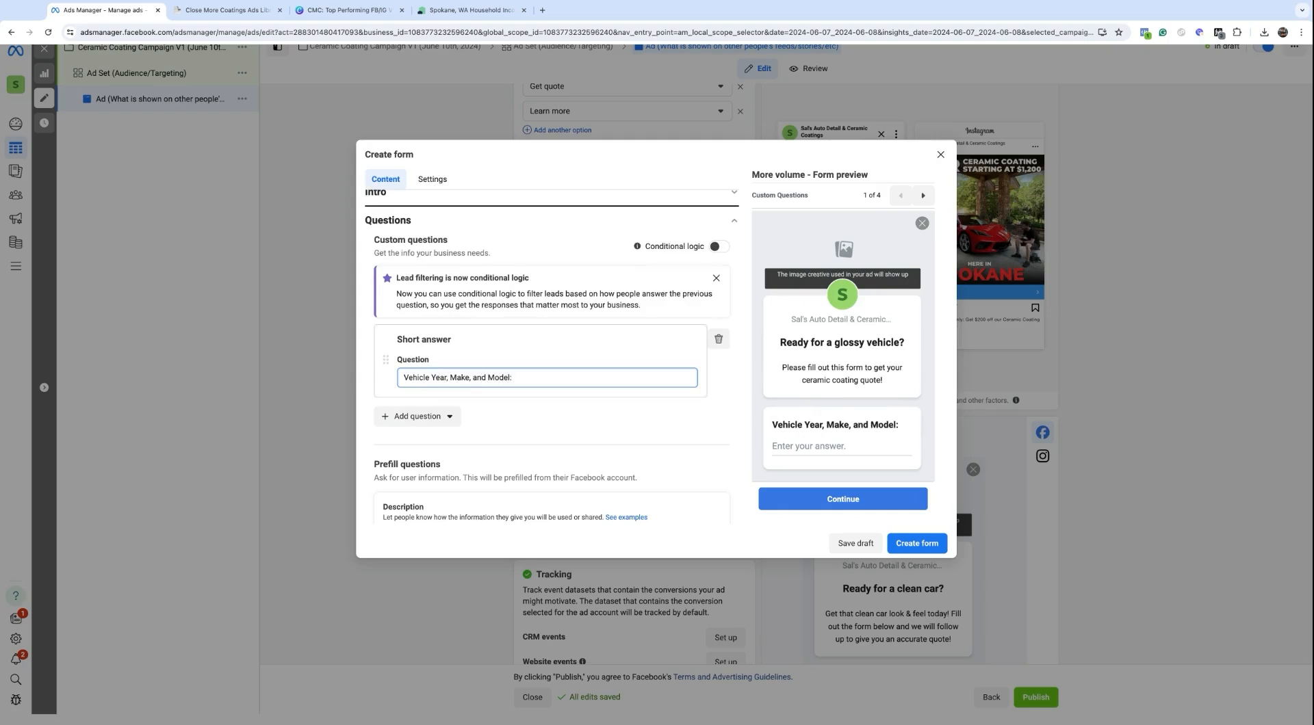
Step: Add a second short-answer question 'Describe Your Paint Condition', correcting the typo
left_click(415, 416)
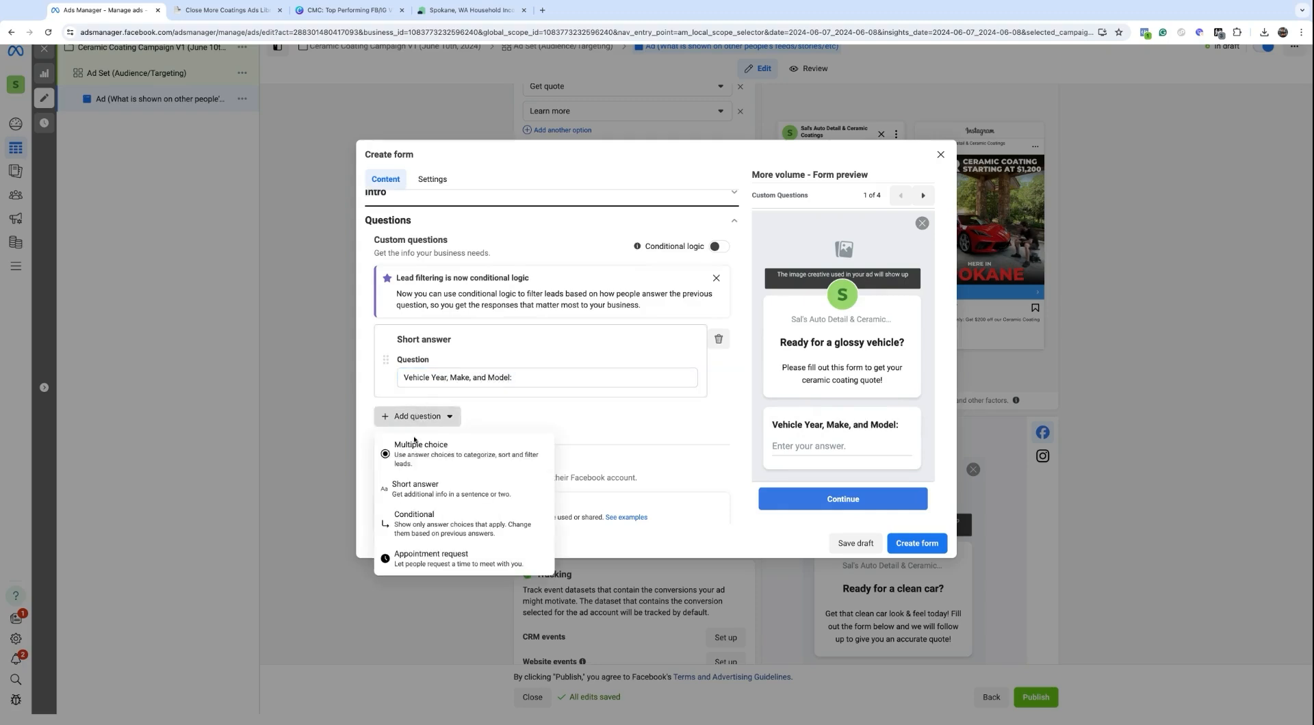
left_click(416, 484)
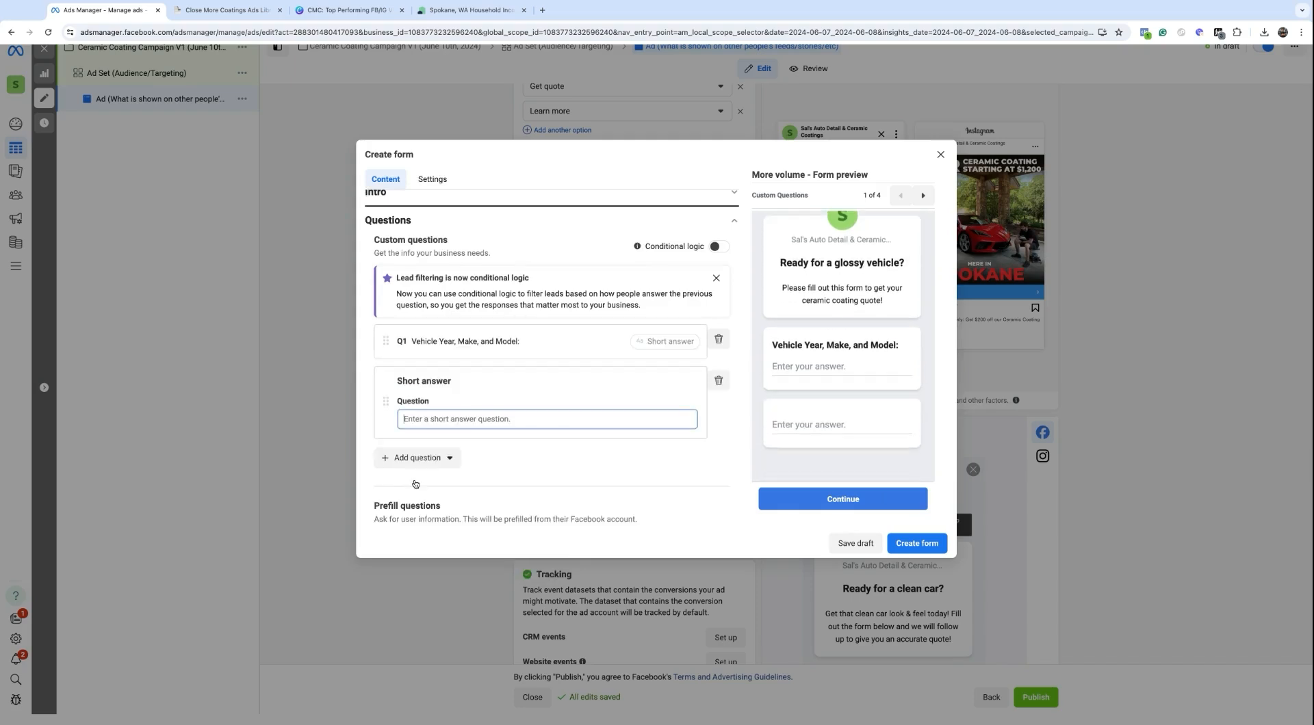
type("Describe Your")
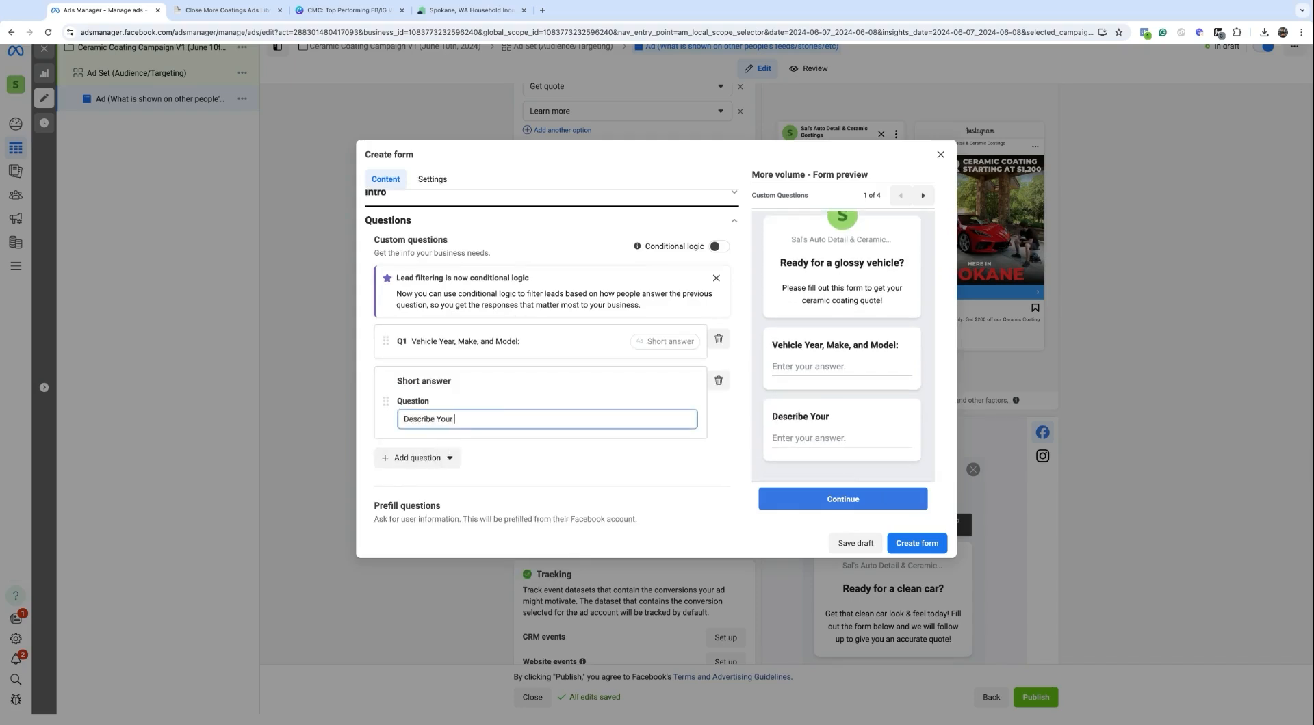
type(" Paint COndition")
key("BackSpace")
key("BackSpace")
key("BackSpace")
key("BackSpace")
key("BackSpace")
key("BackSpace")
key("BackSpace")
type("ondition")
left_click(410, 461)
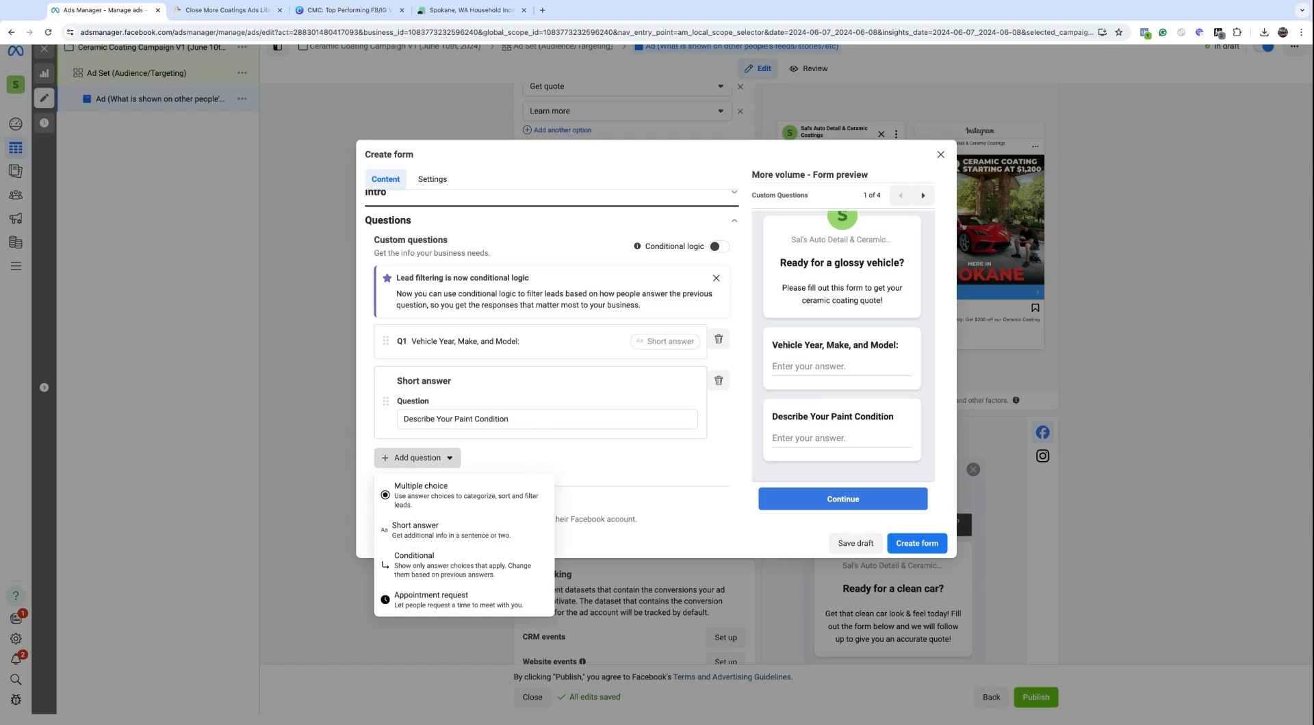
Step: Add short-answer questions for the best phone number to reach you and 'Email Address'
left_click(453, 533)
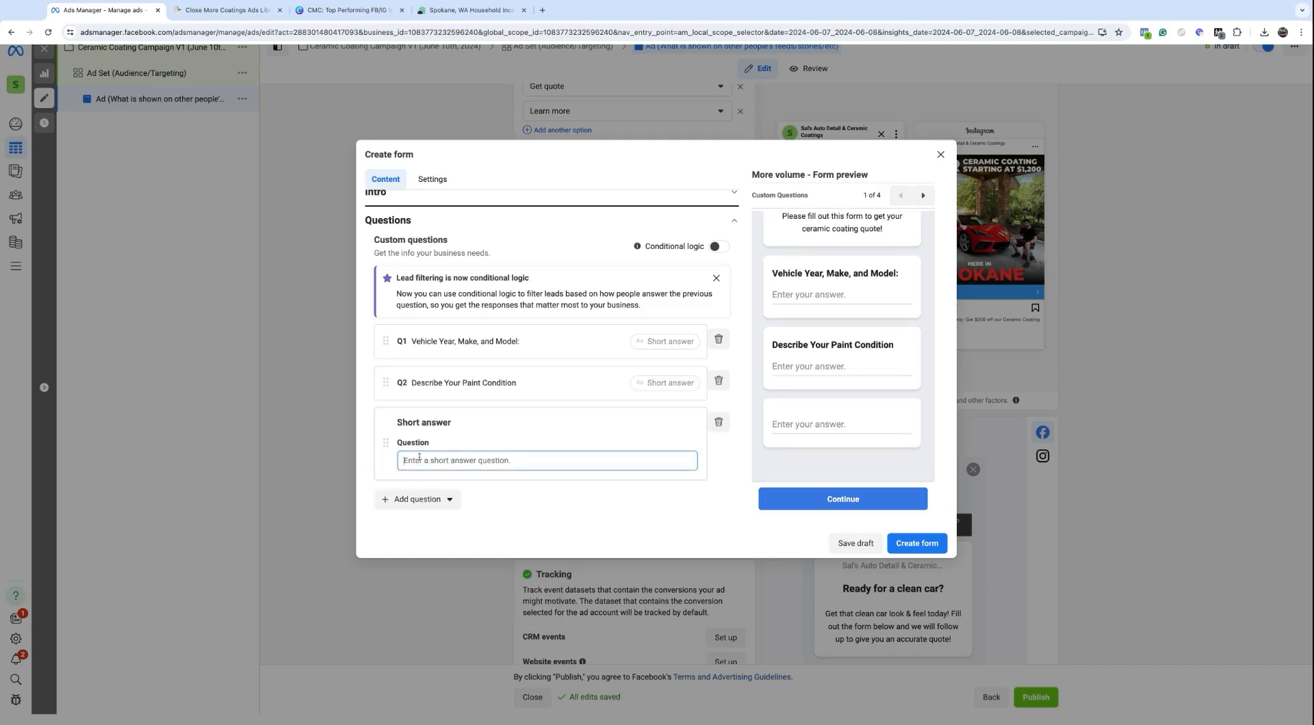
type("What is the ")
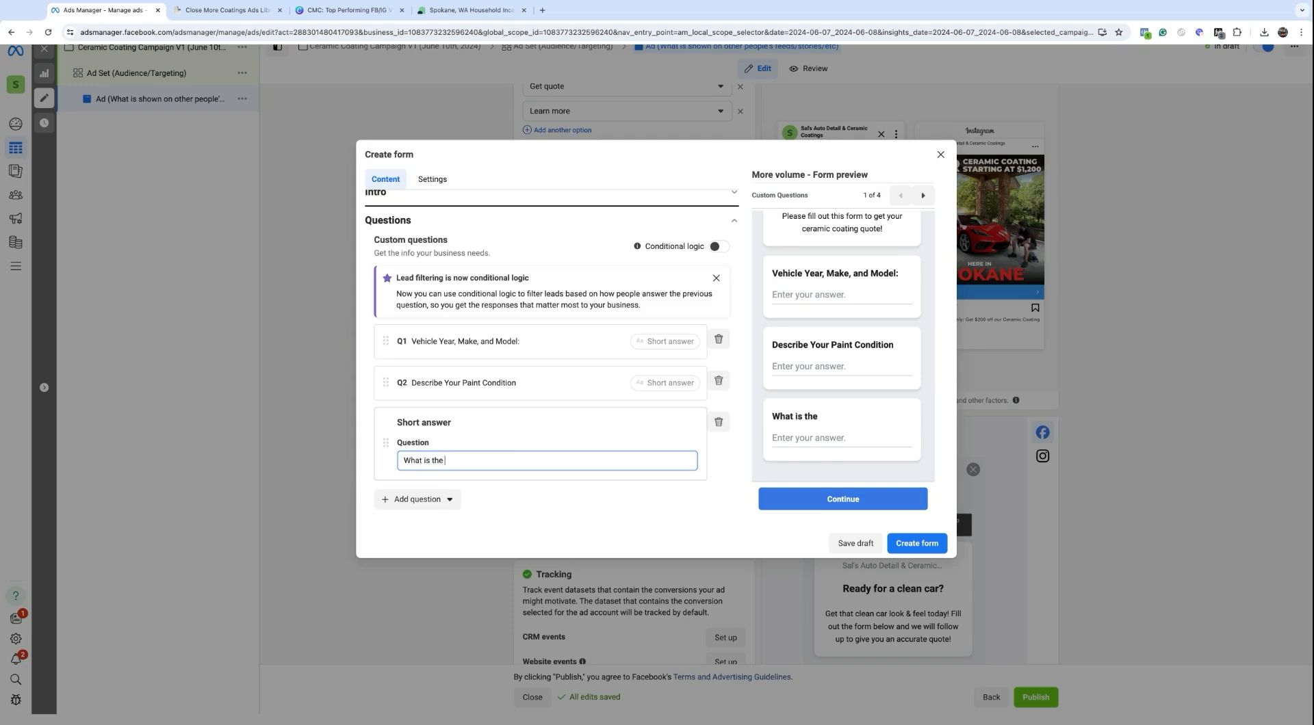
type("best phone number")
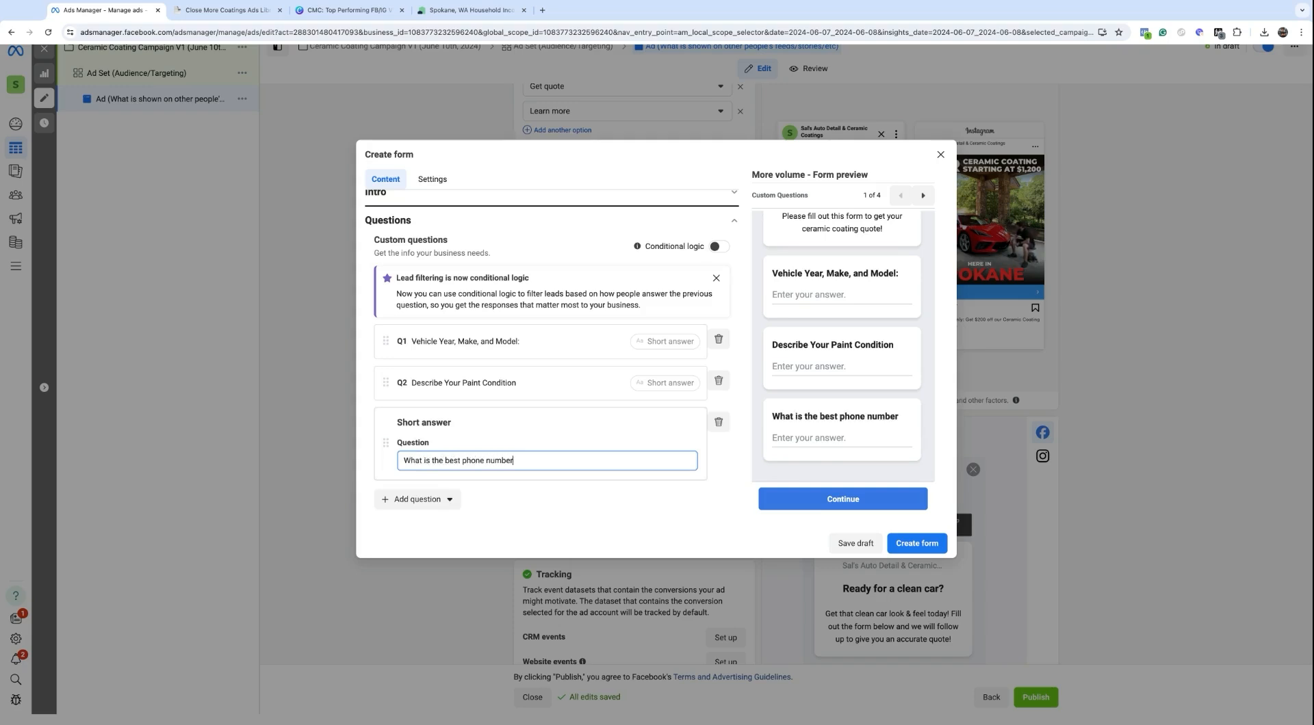
type(" to reach you at?")
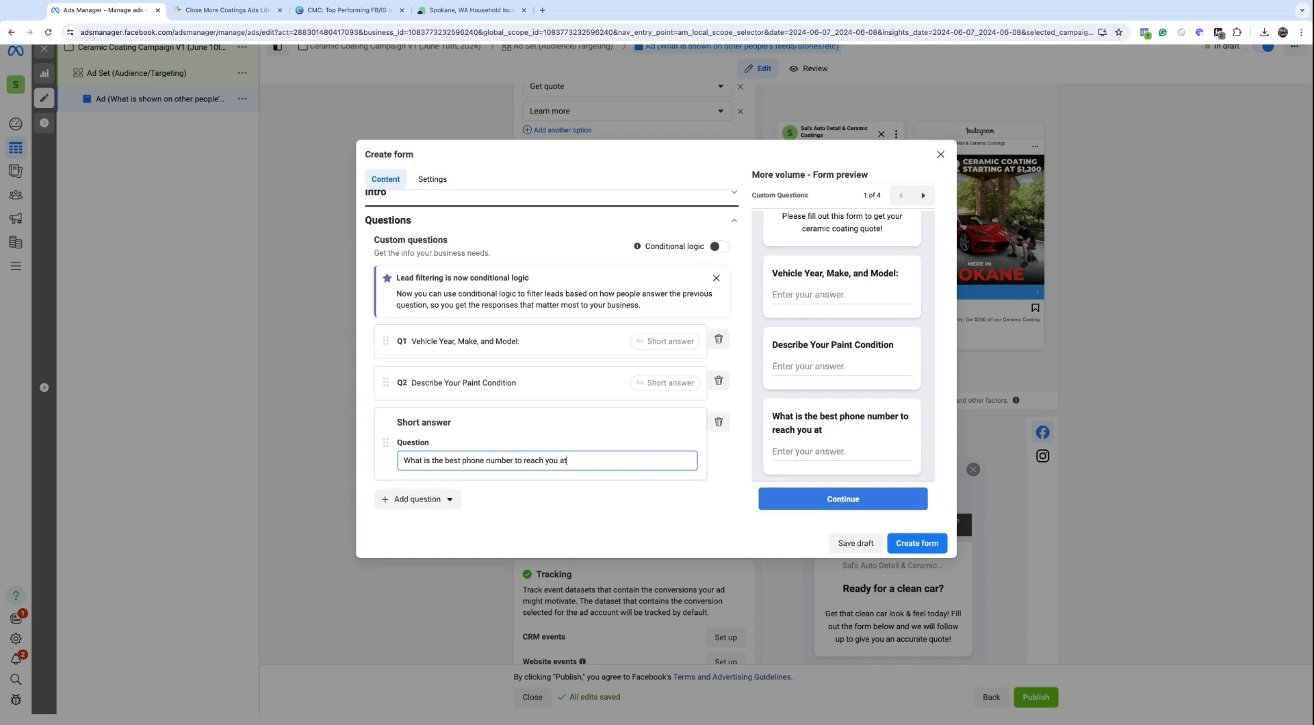
left_click(408, 499)
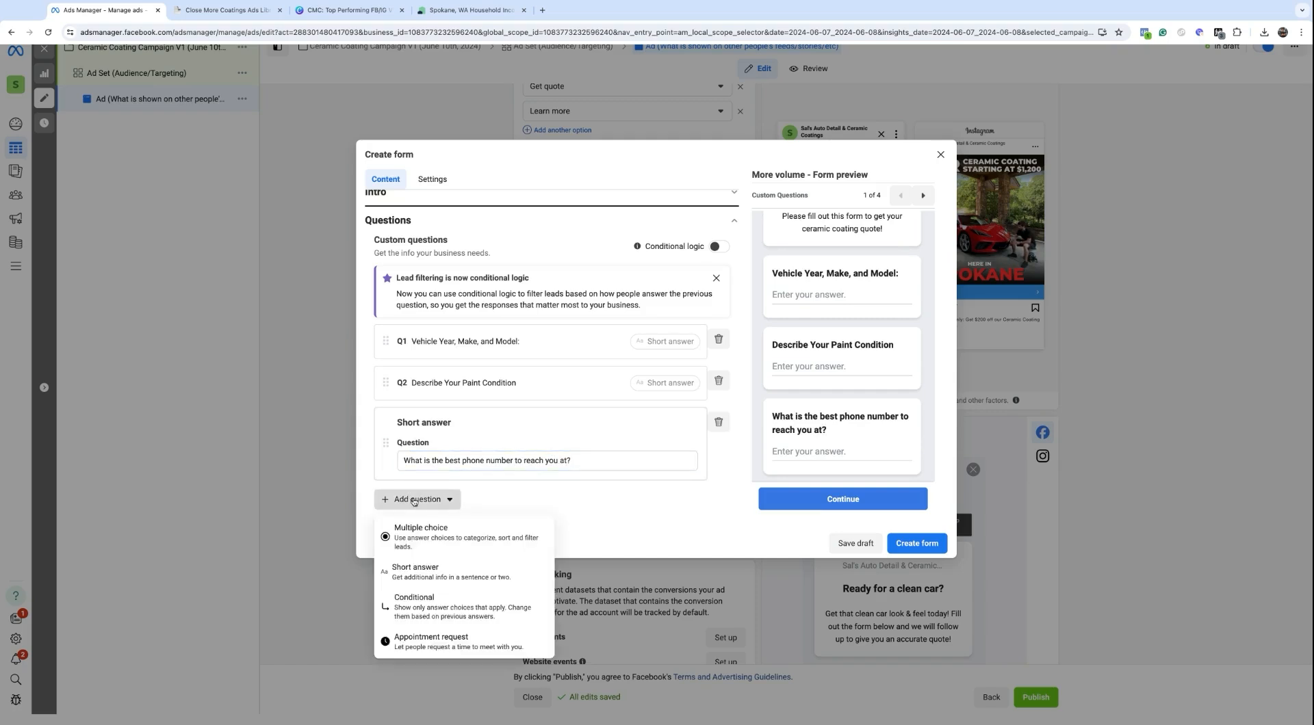
left_click(422, 579)
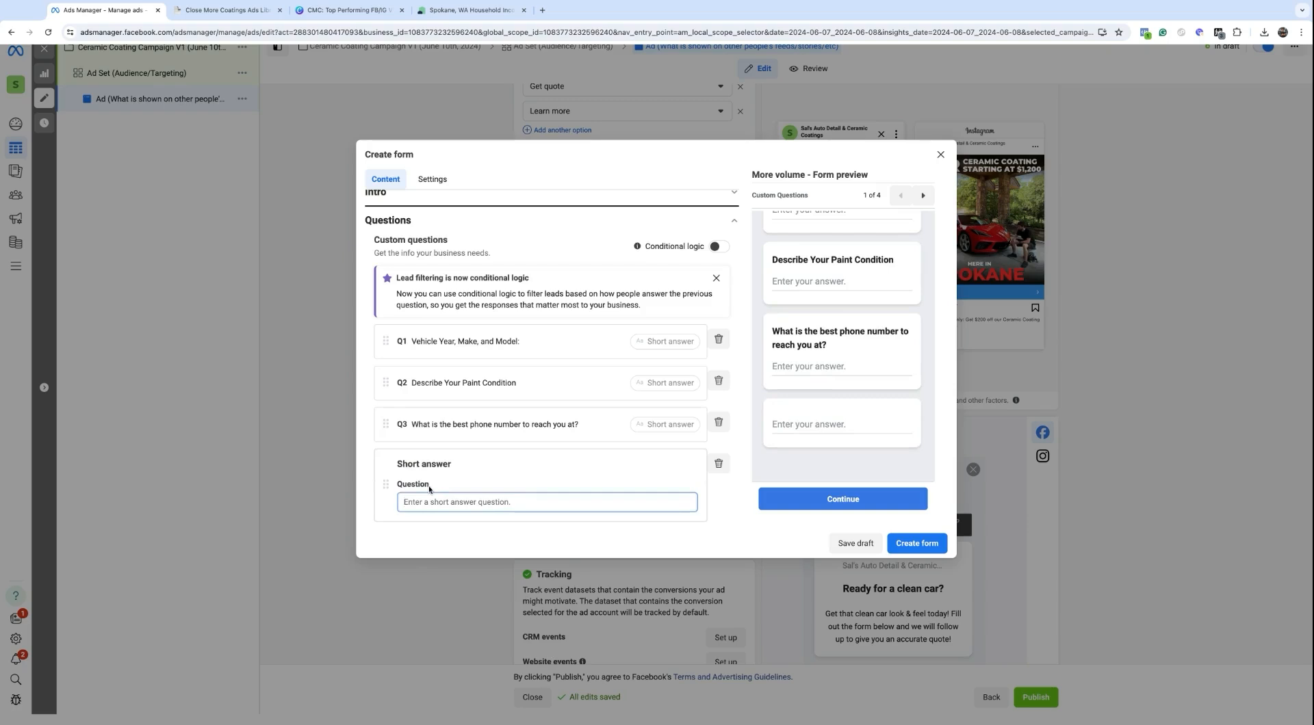
type("Email ")
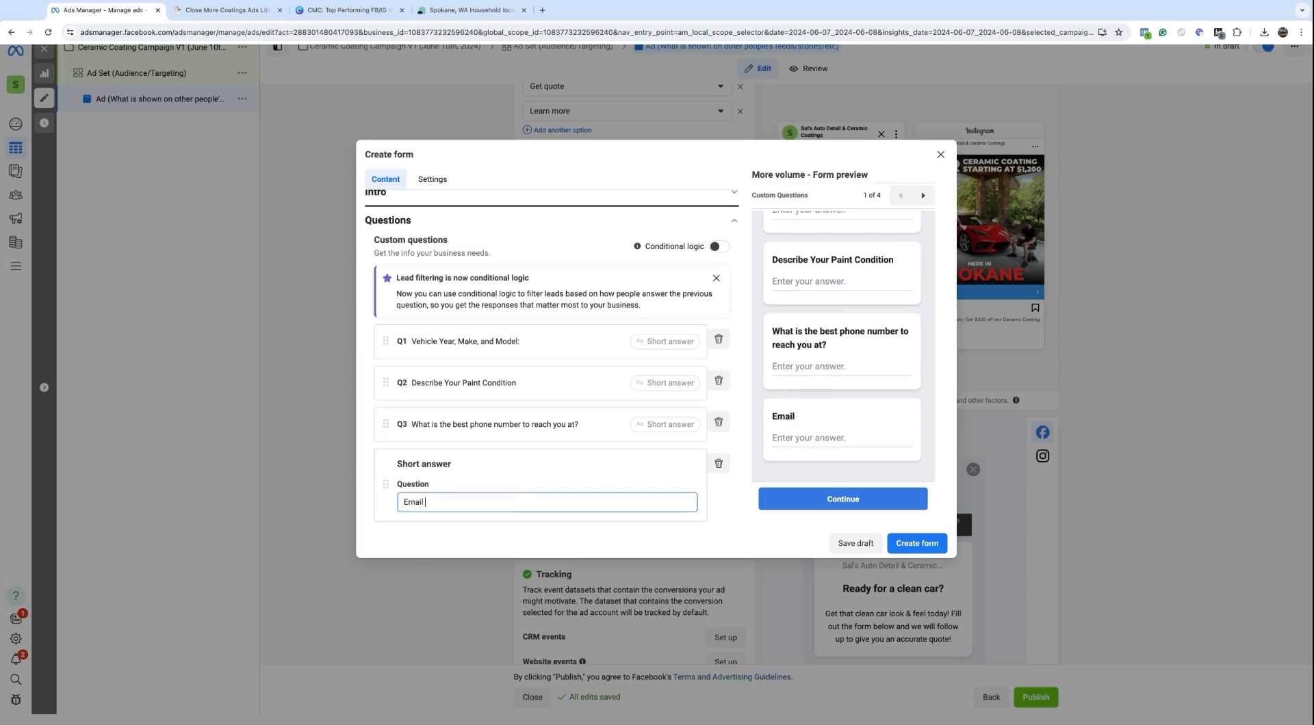
type("Address:")
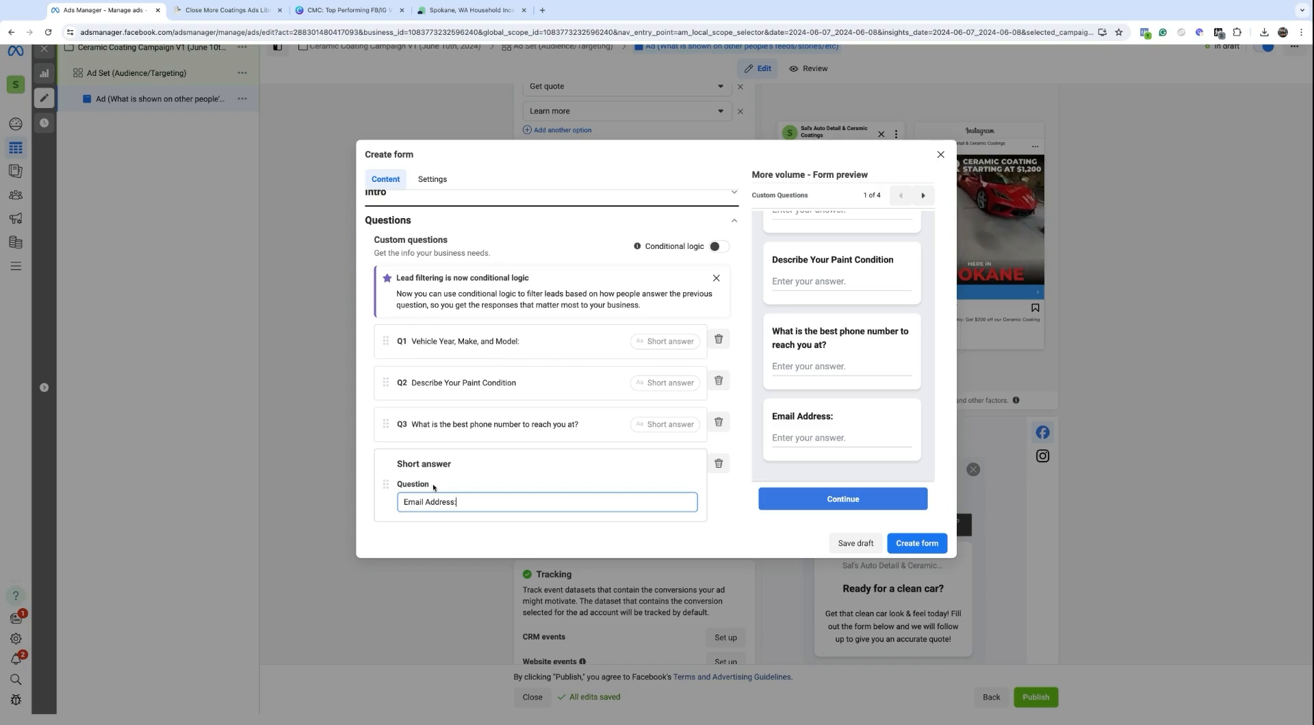
left_click(792, 438)
Step: Add the short-answer question 'How Soon Are You Looking To Get This Done?' and review the preview
scroll(790, 424, "up", 5)
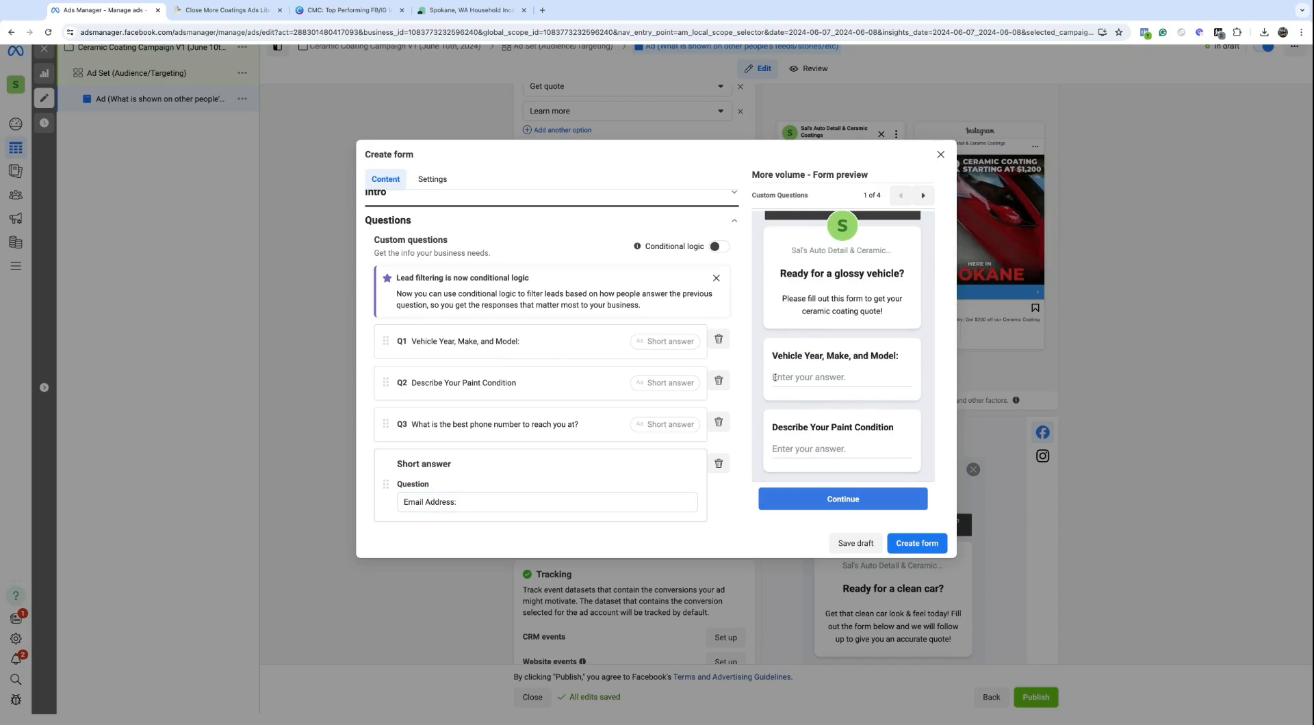
scroll(780, 377, "down", 2)
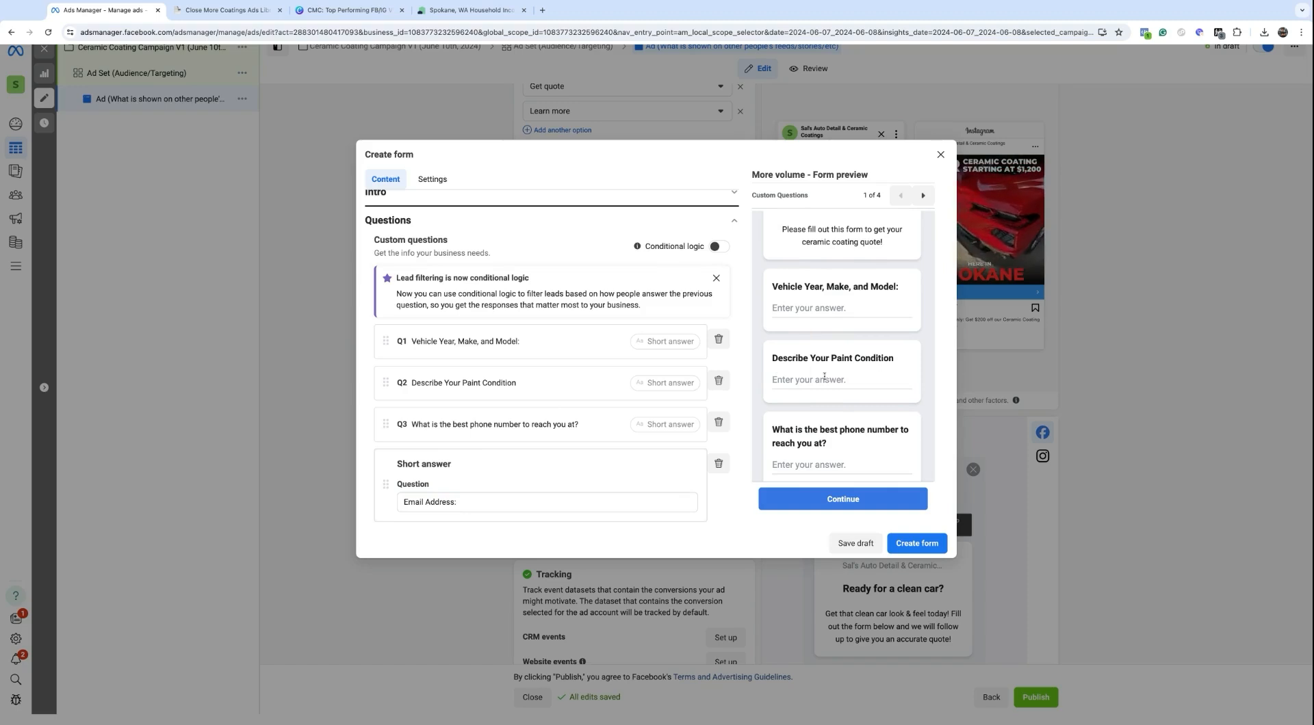
scroll(410, 356, "down", 3)
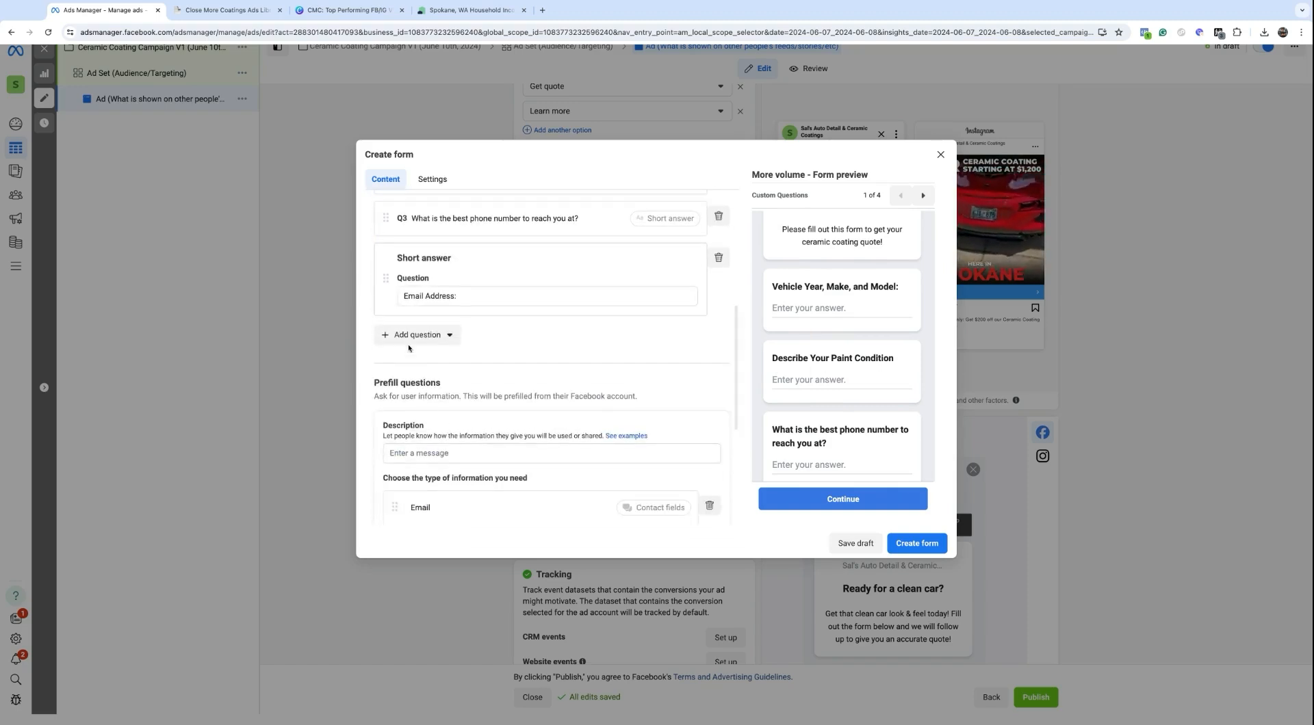
left_click(411, 336)
left_click(417, 405)
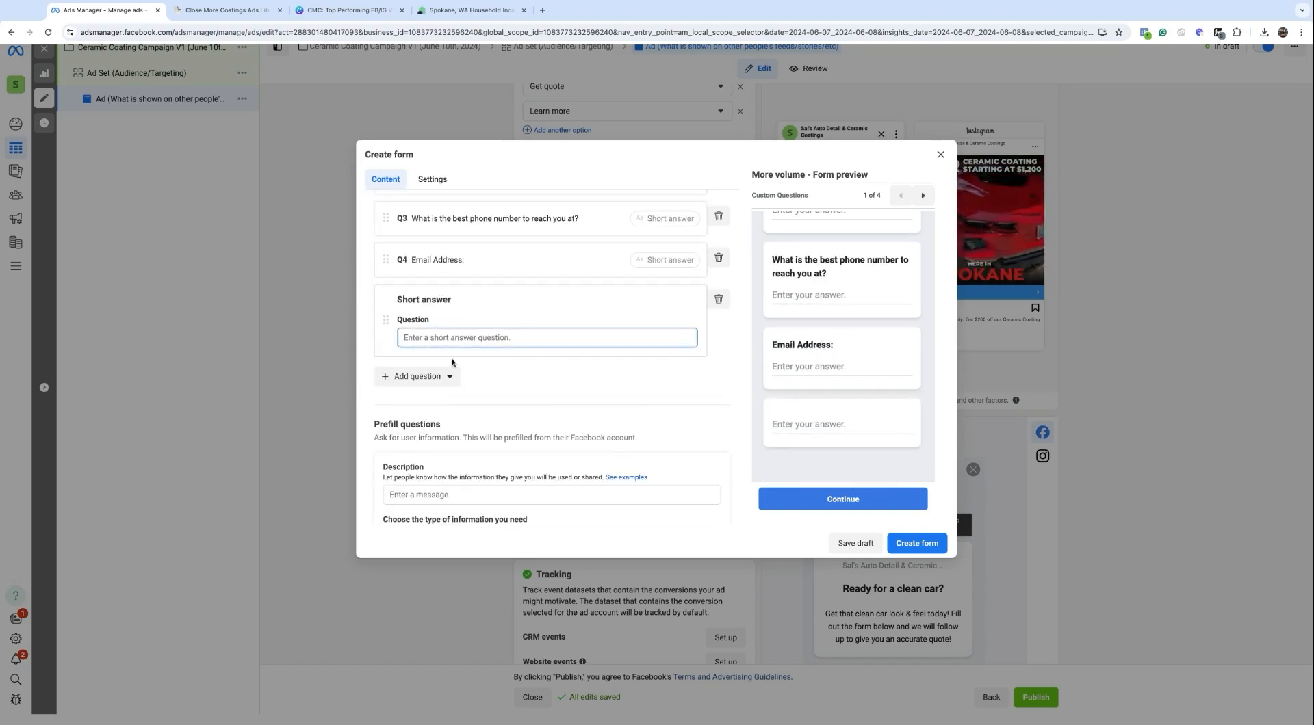
type("How Soon Ar")
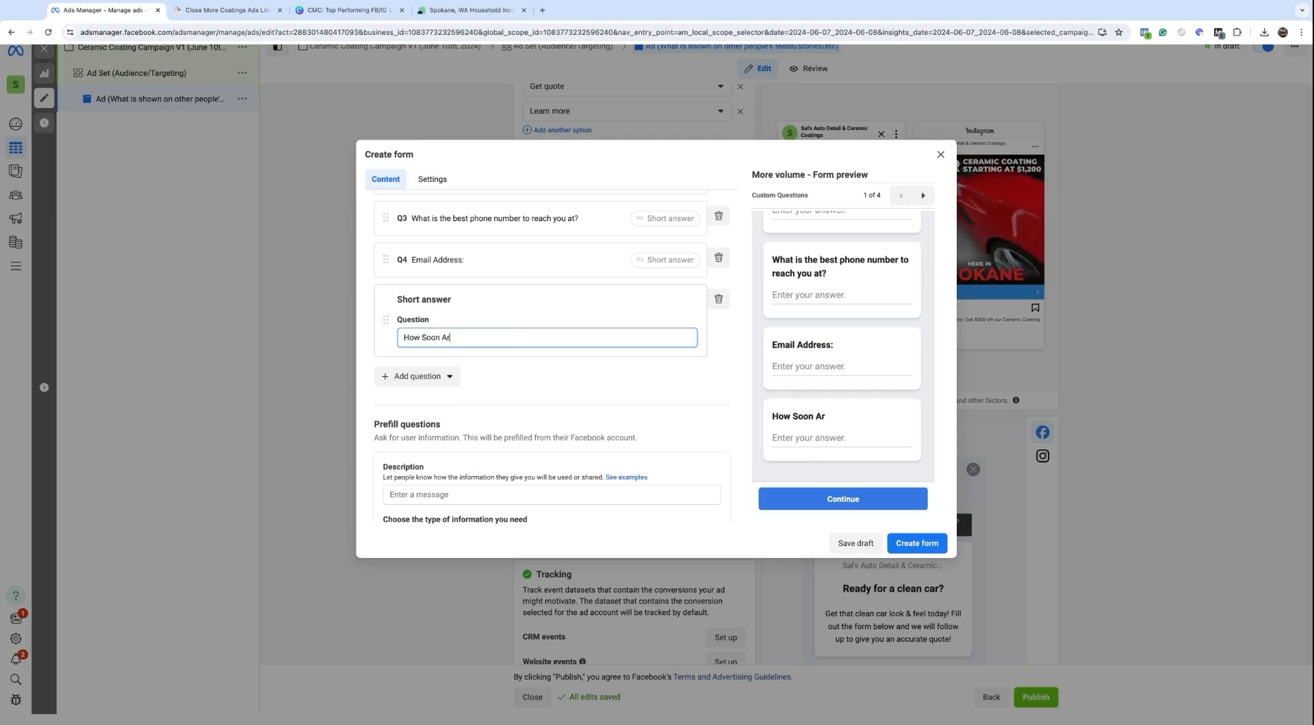
type("e You Looki")
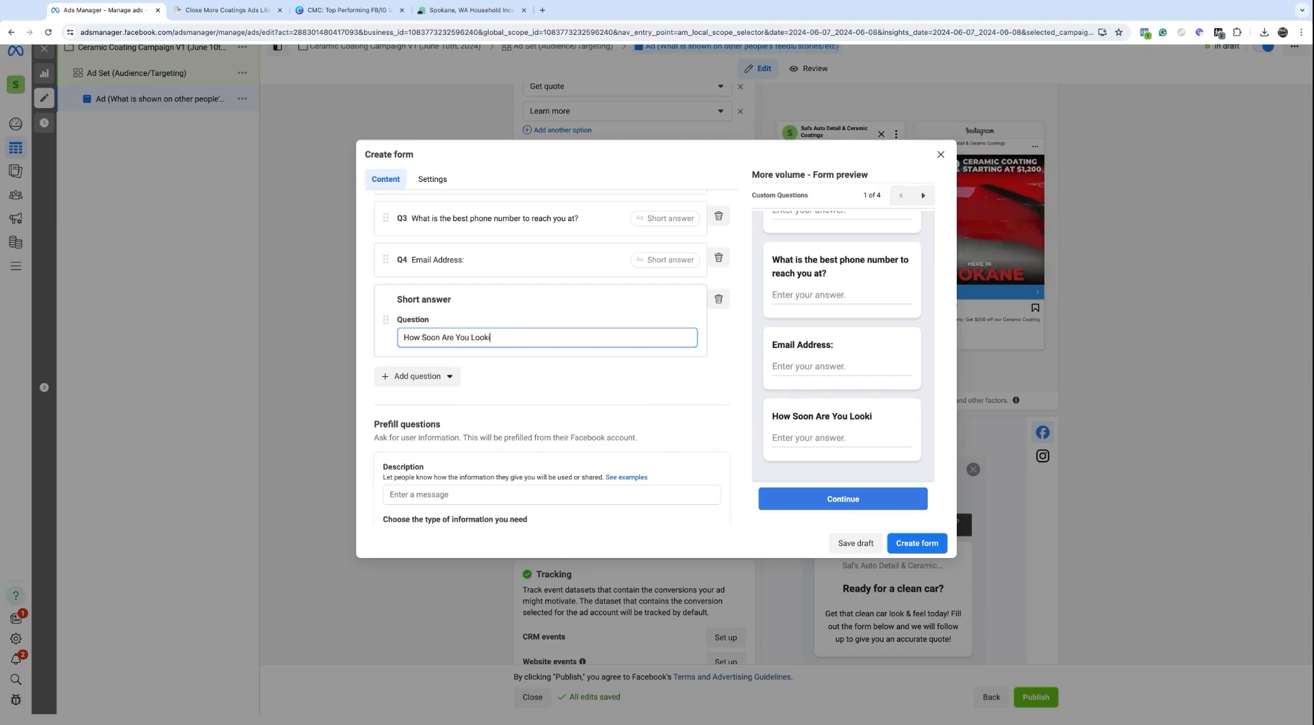
type("ng To Get ")
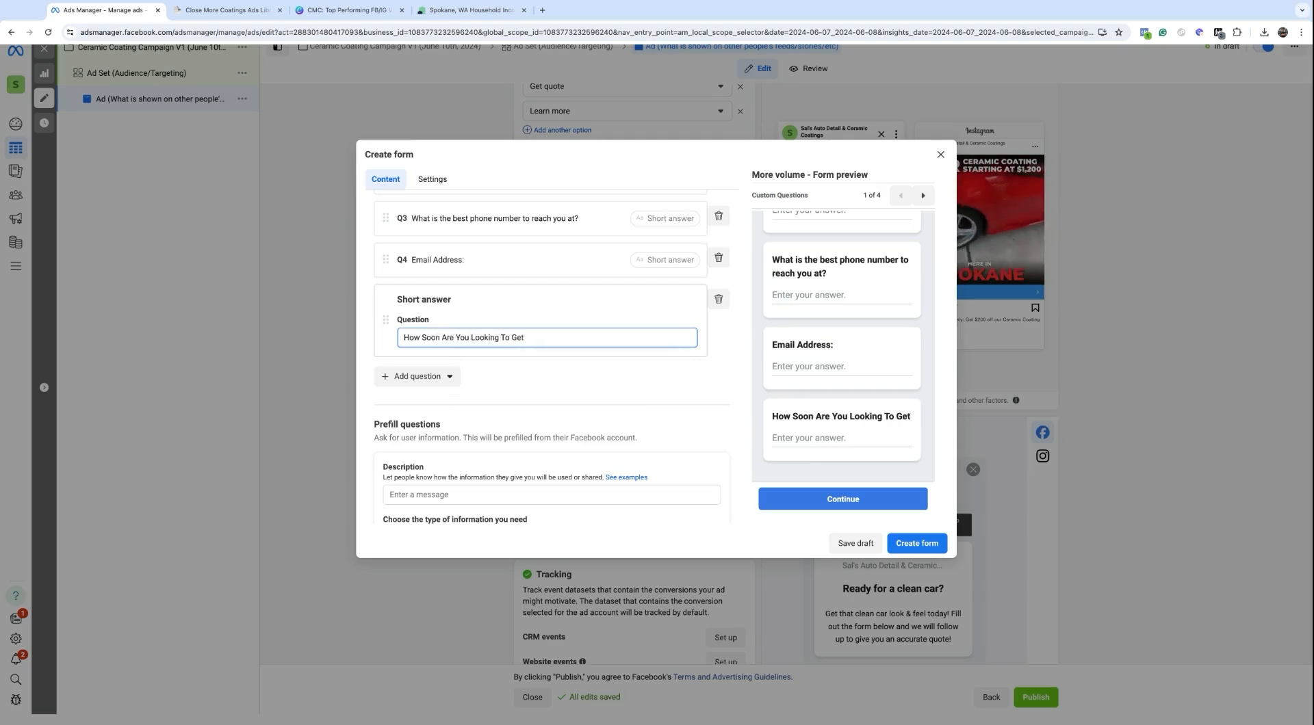
type("Y")
key("BackSpace")
type("This DOne")
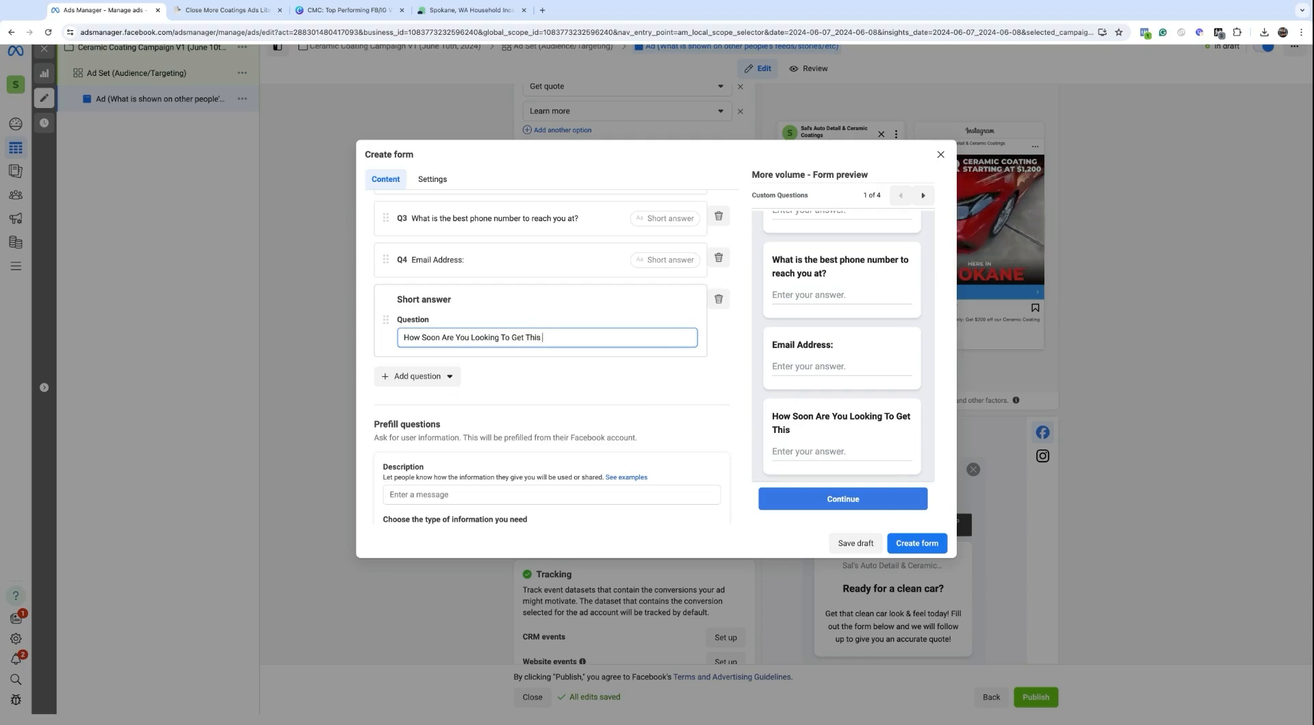
key("BackSpace")
key("BackSpace")
type("one?")
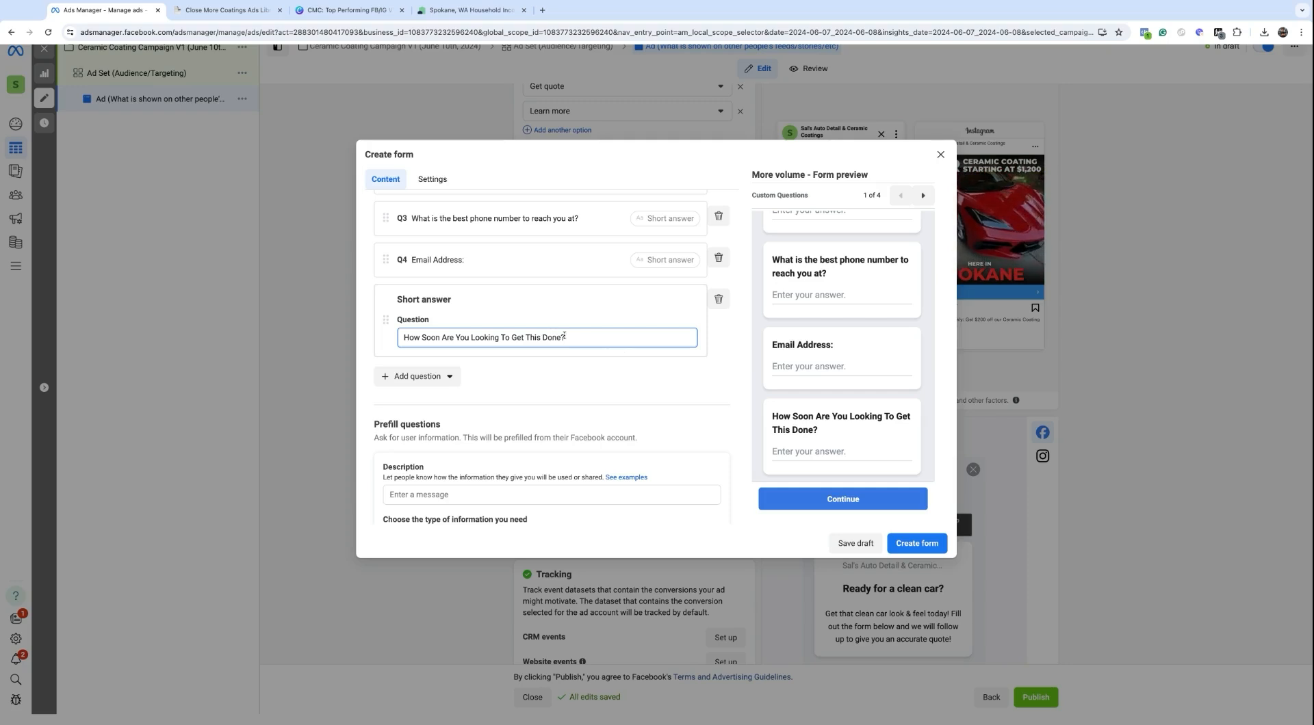
scroll(810, 375, "up", 5)
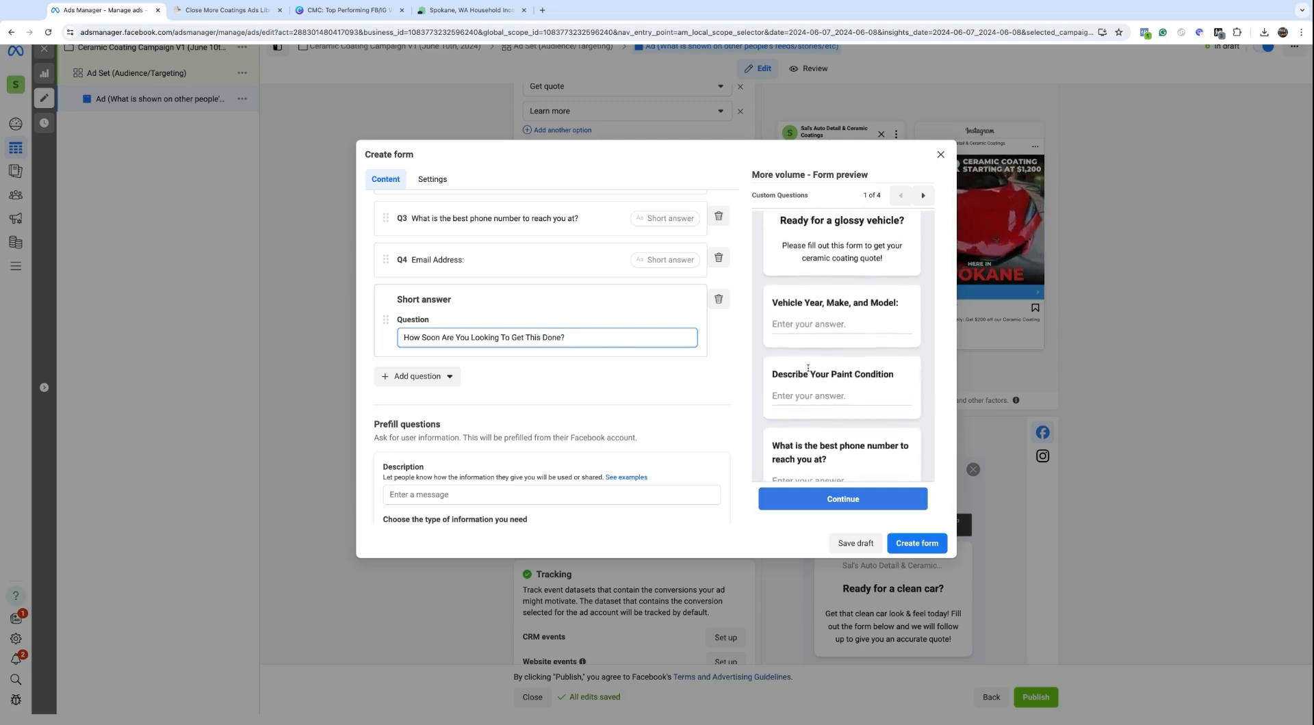
triple_click(772, 334)
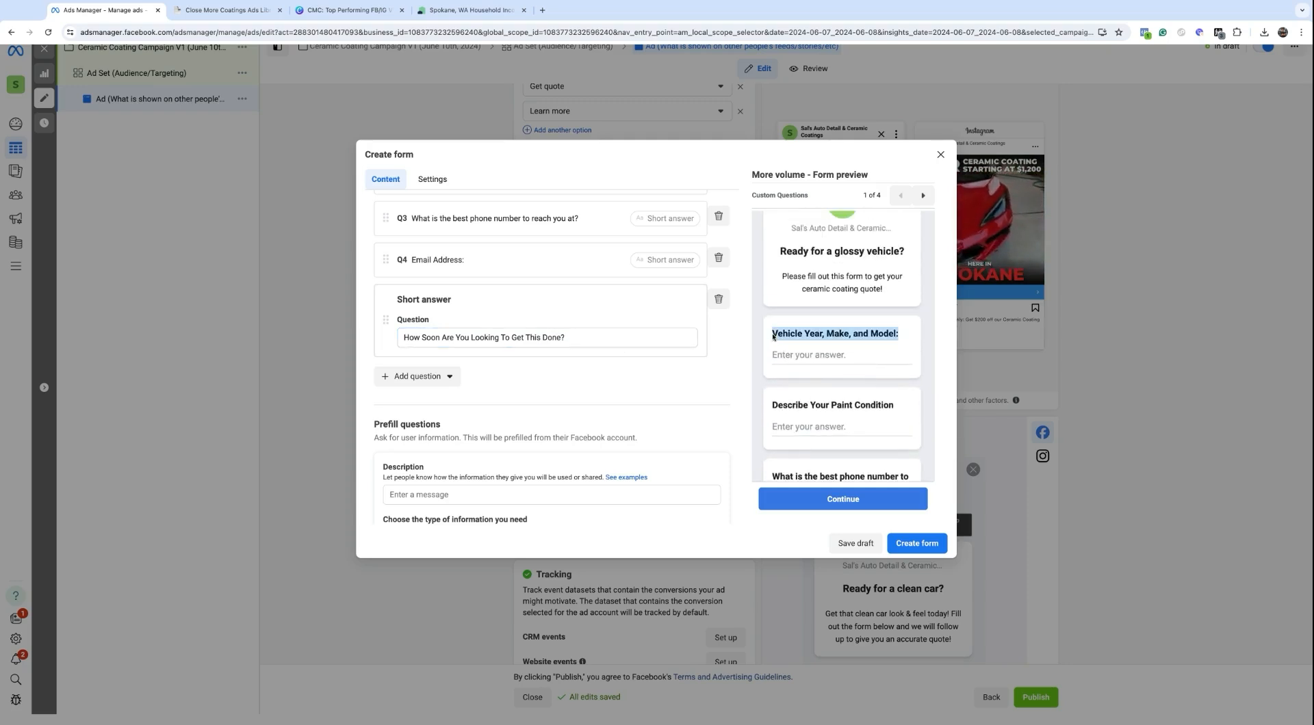
scroll(797, 353, "down", 3)
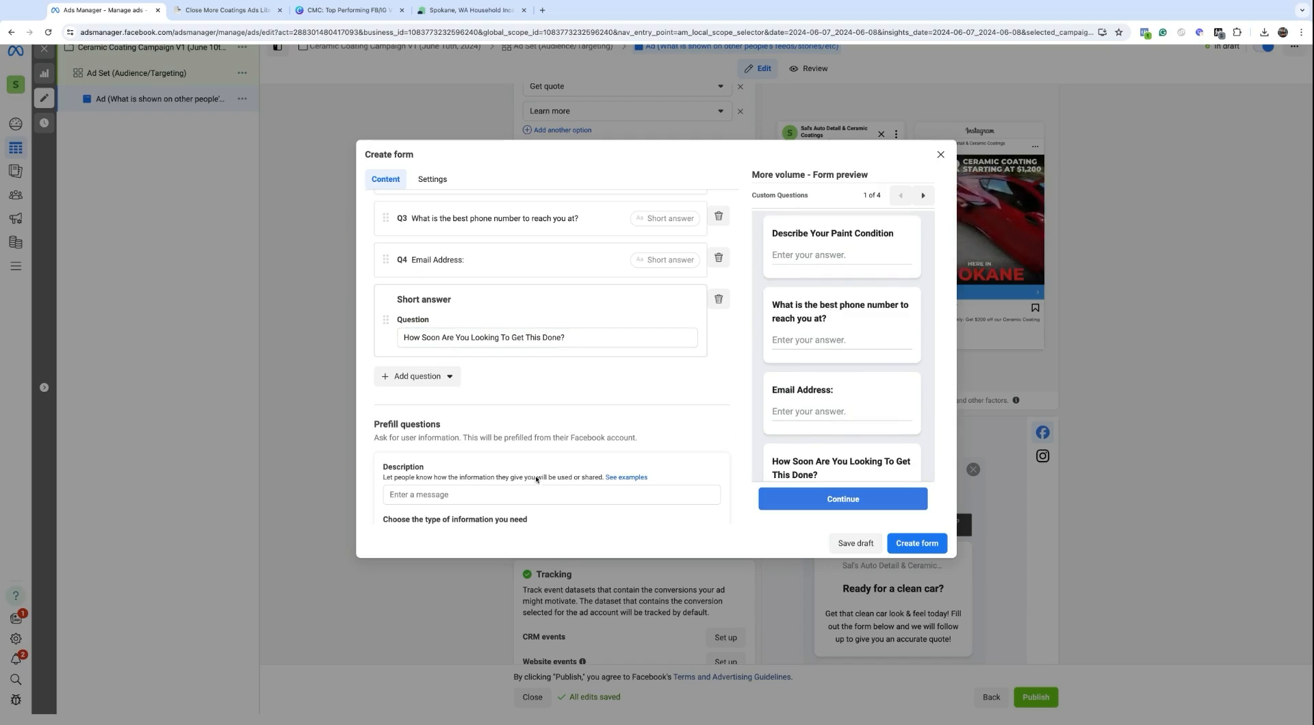
scroll(430, 411, "down", 2)
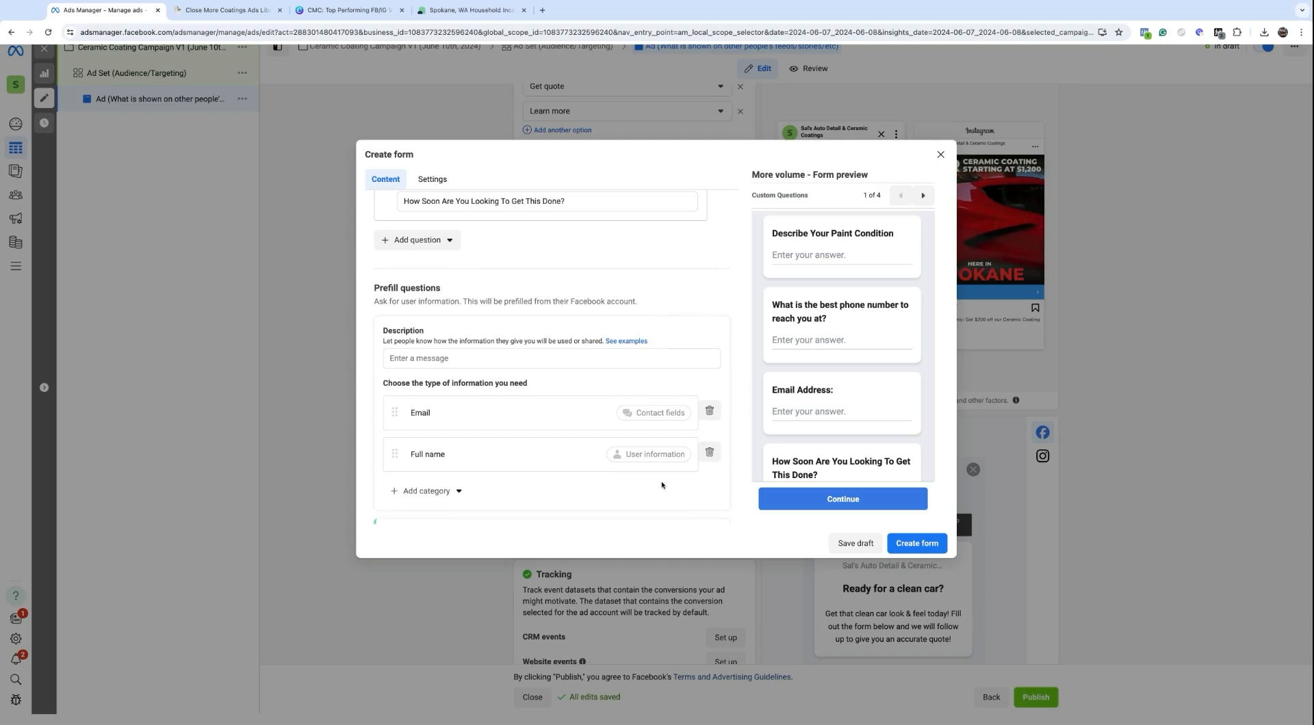
Step: Replace the Email prefill question with Zip code and dismiss the too-many-questions tip
scroll(605, 455, "down", 1)
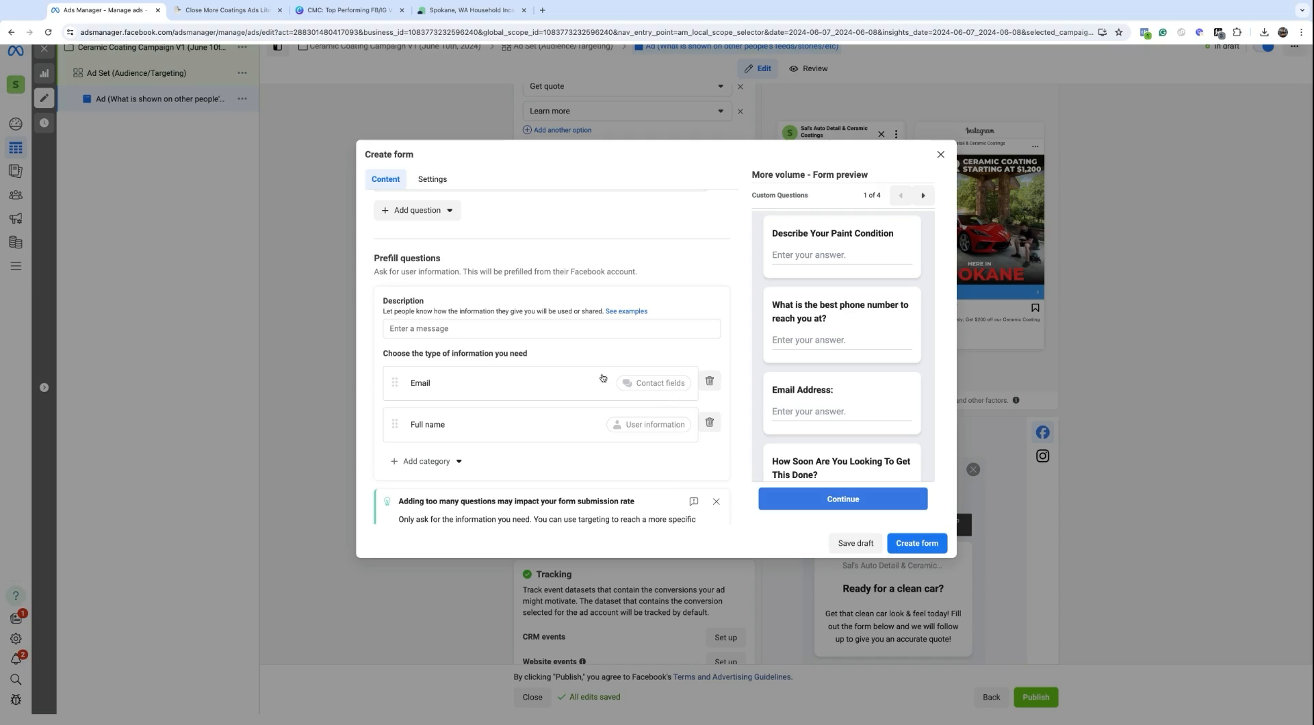
left_click(710, 383)
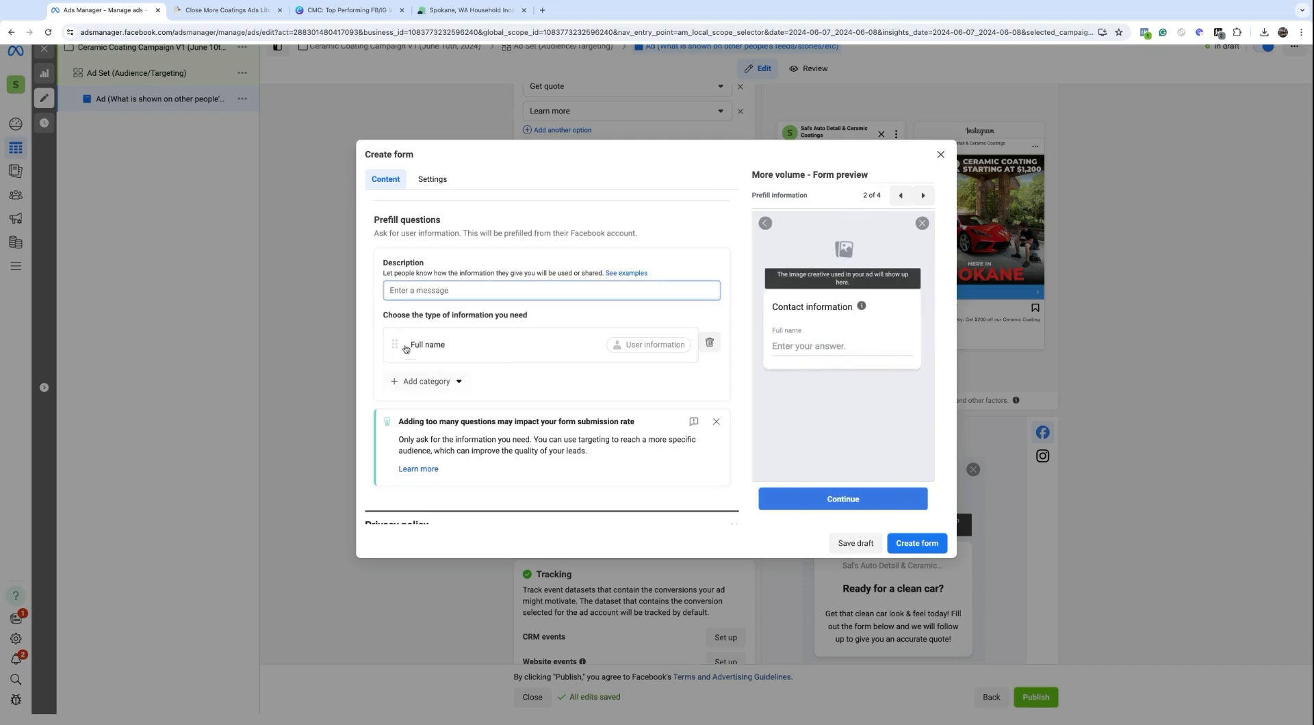
left_click(421, 387)
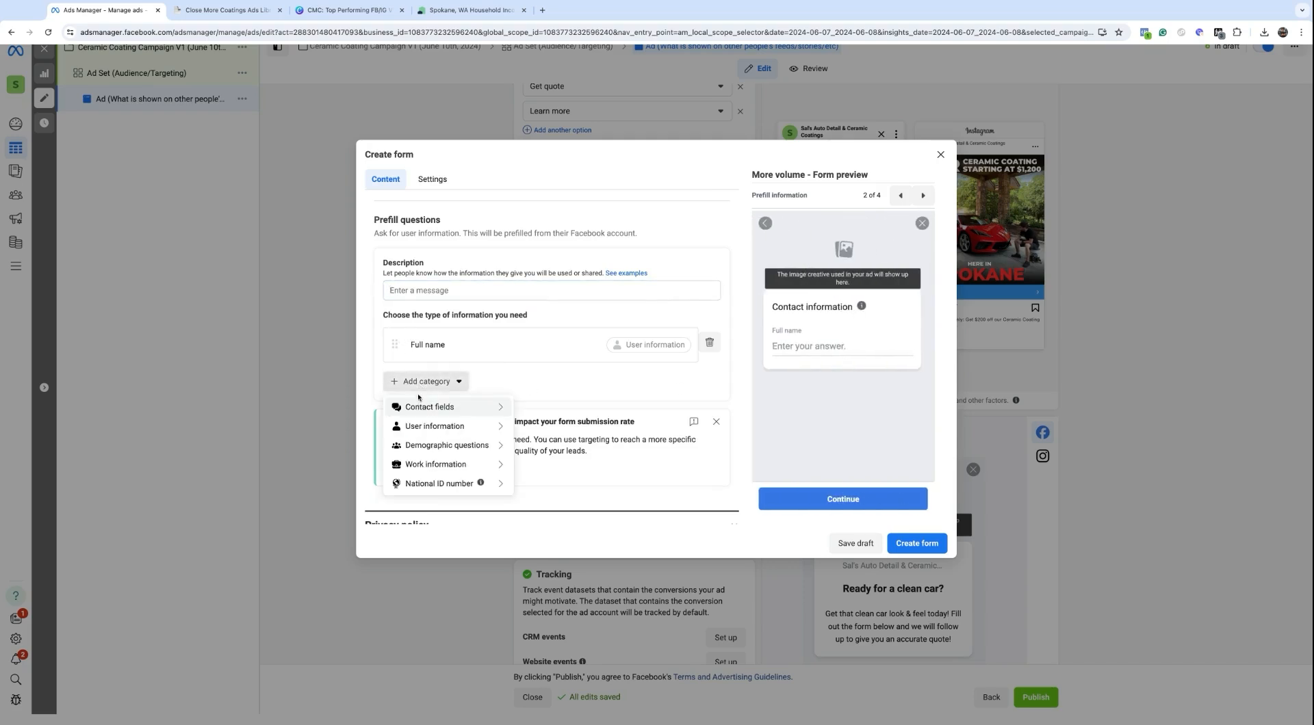
mouse_move(414, 406)
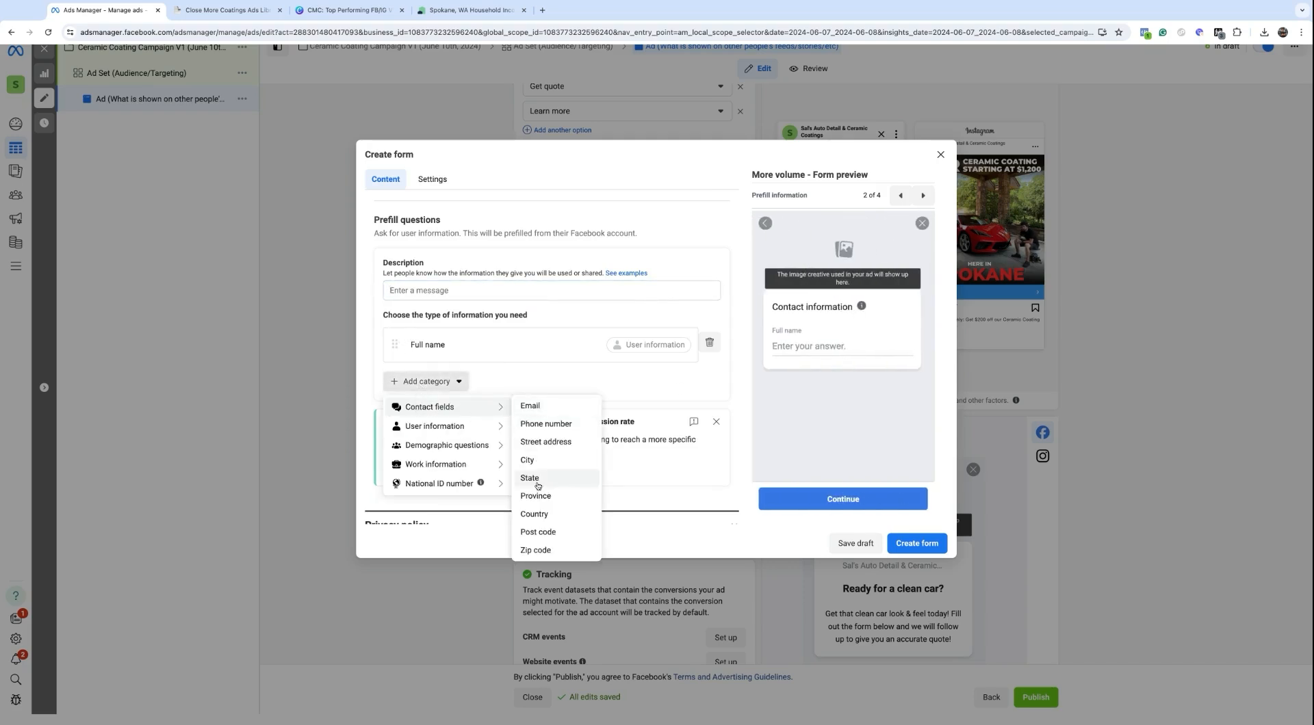
left_click(536, 550)
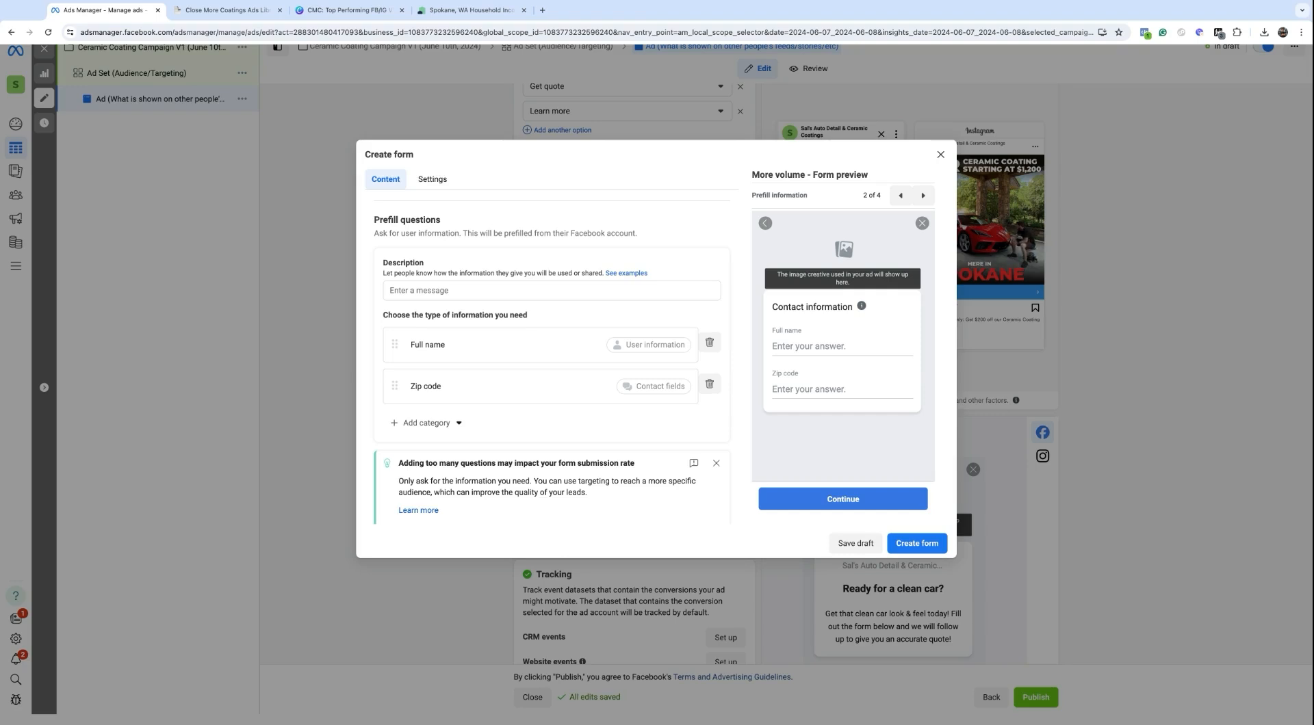
left_click(718, 464)
scroll(479, 428, "up", 1)
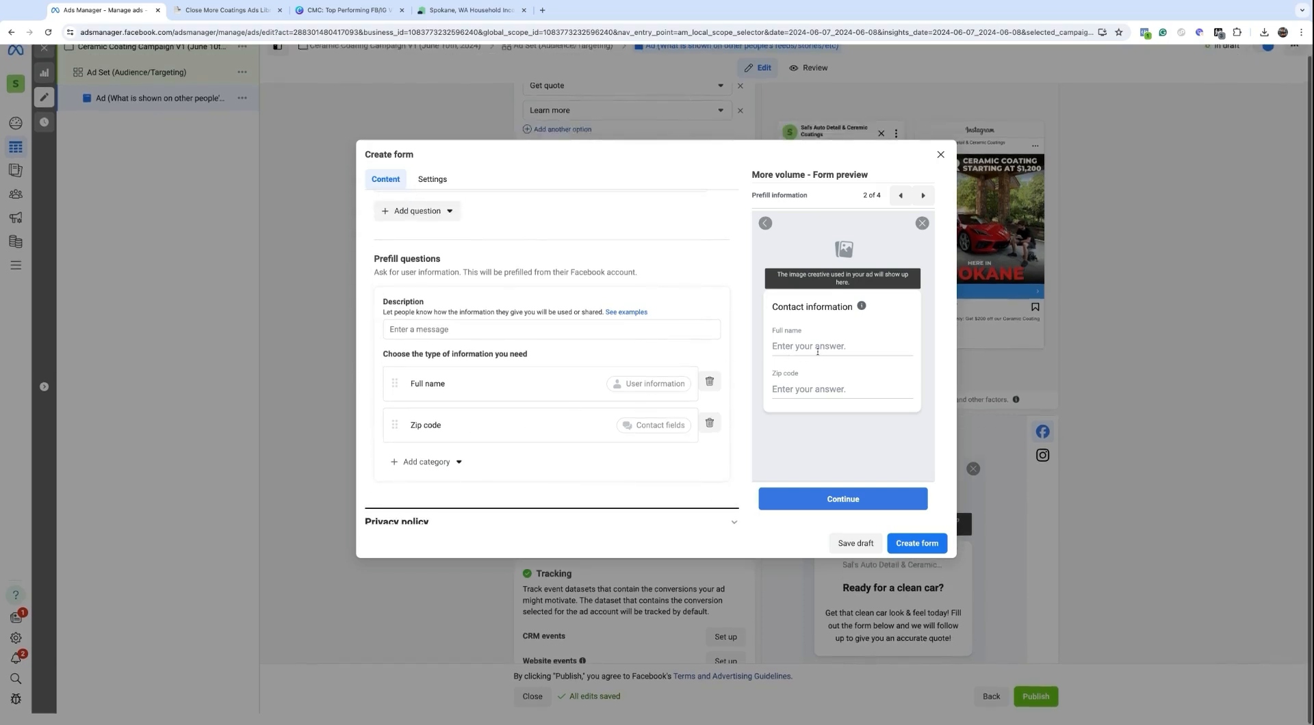
scroll(462, 348, "up", 1)
scroll(461, 348, "up", 1)
scroll(438, 410, "down", 3)
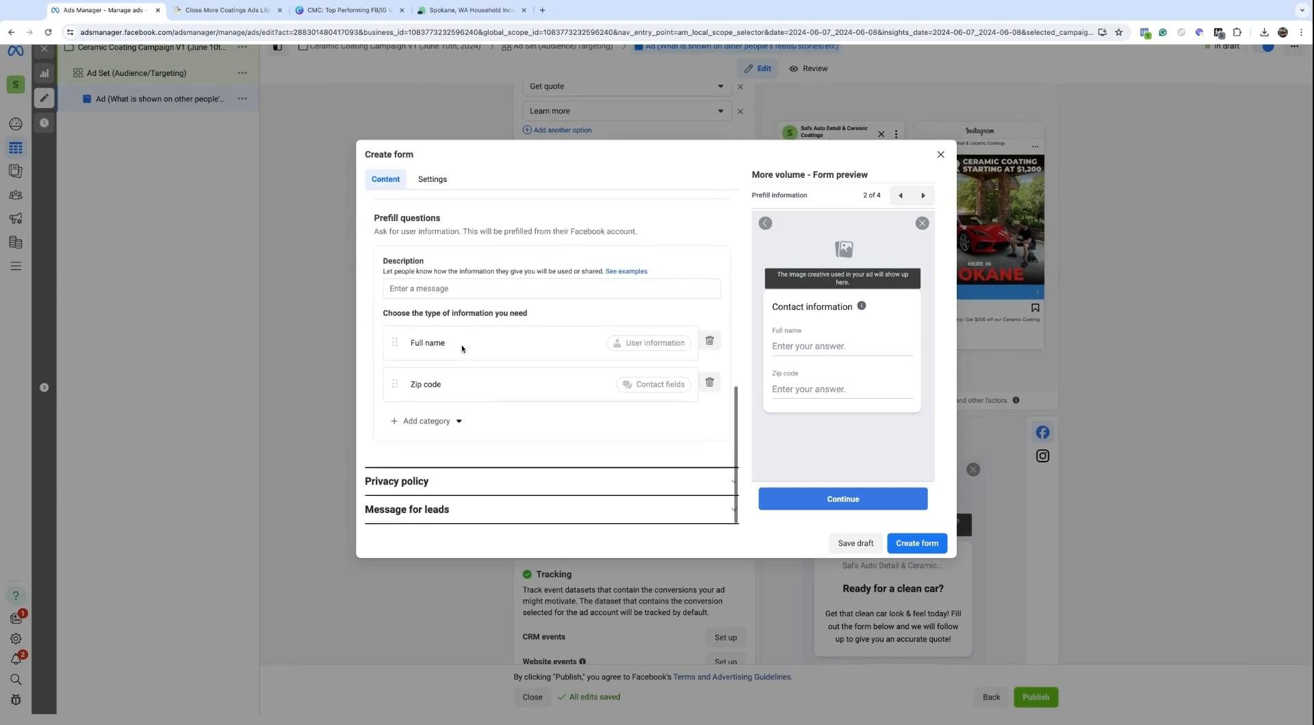
Step: Link the privacy policy to Domain.com/privacy as 'Privacy Policy', then add and remove a custom disclaimer
left_click(409, 484)
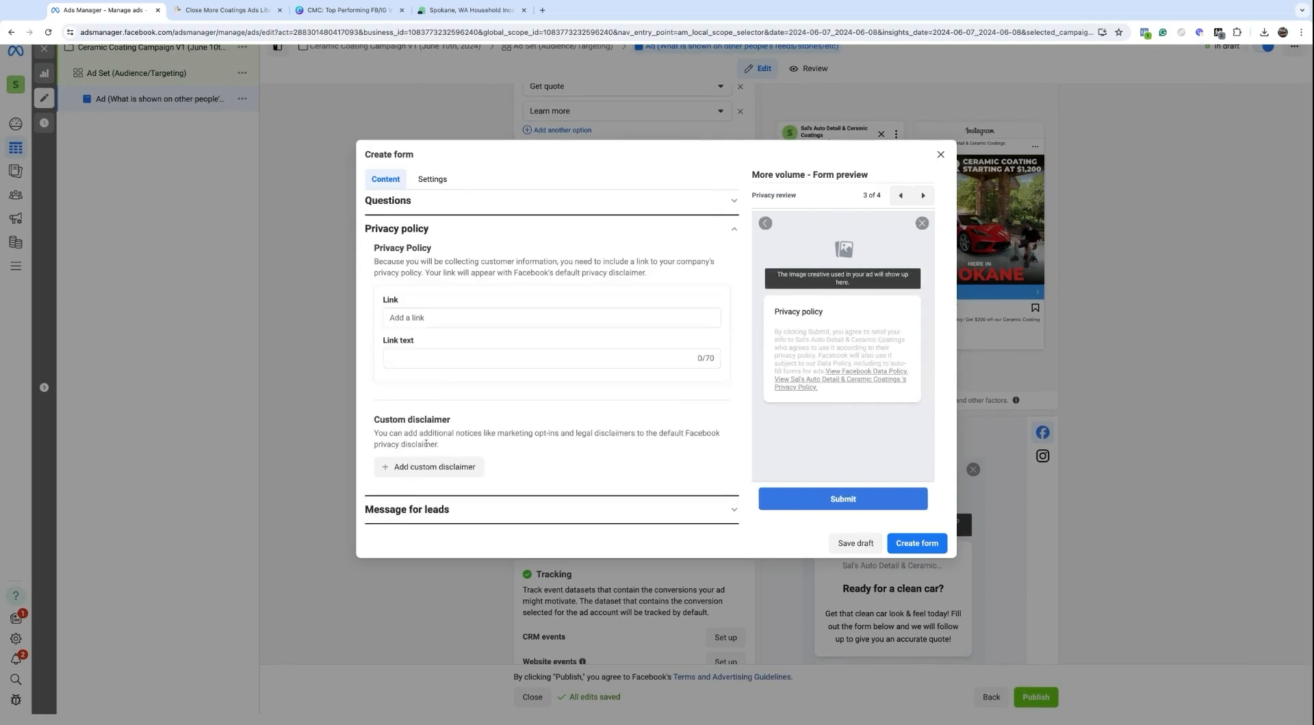
left_click(412, 321)
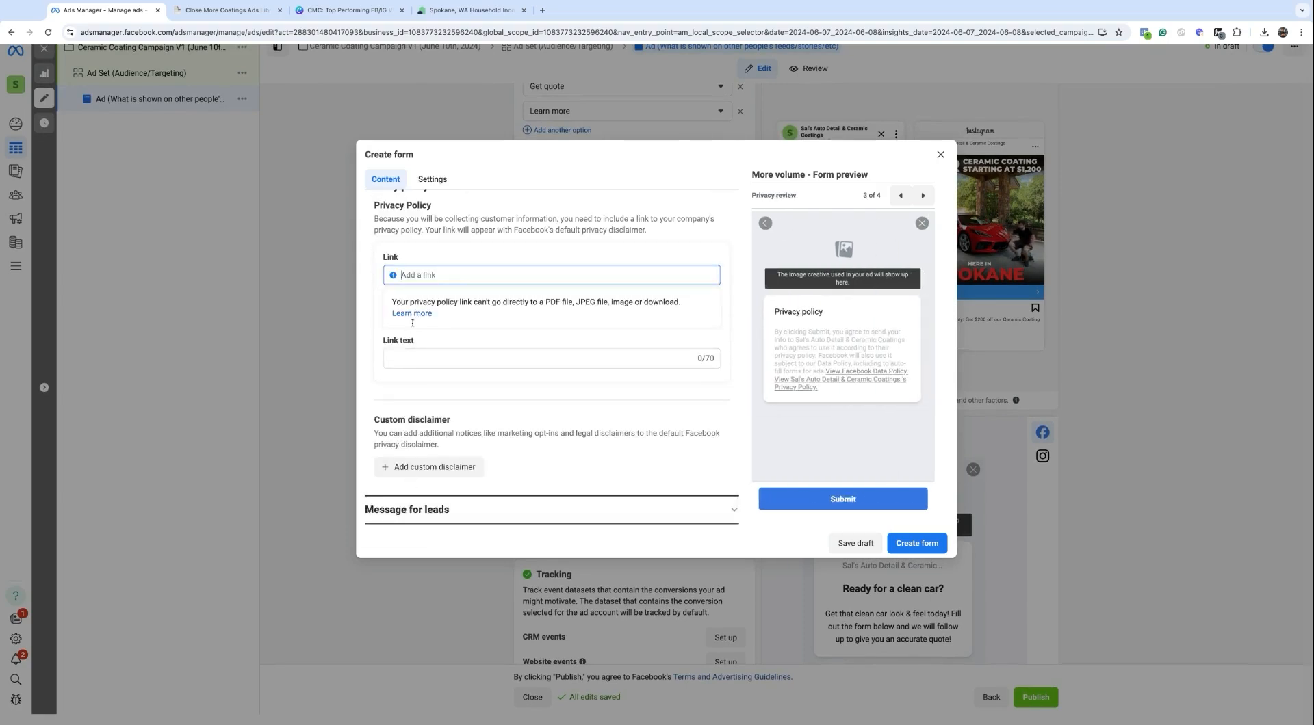
type("D")
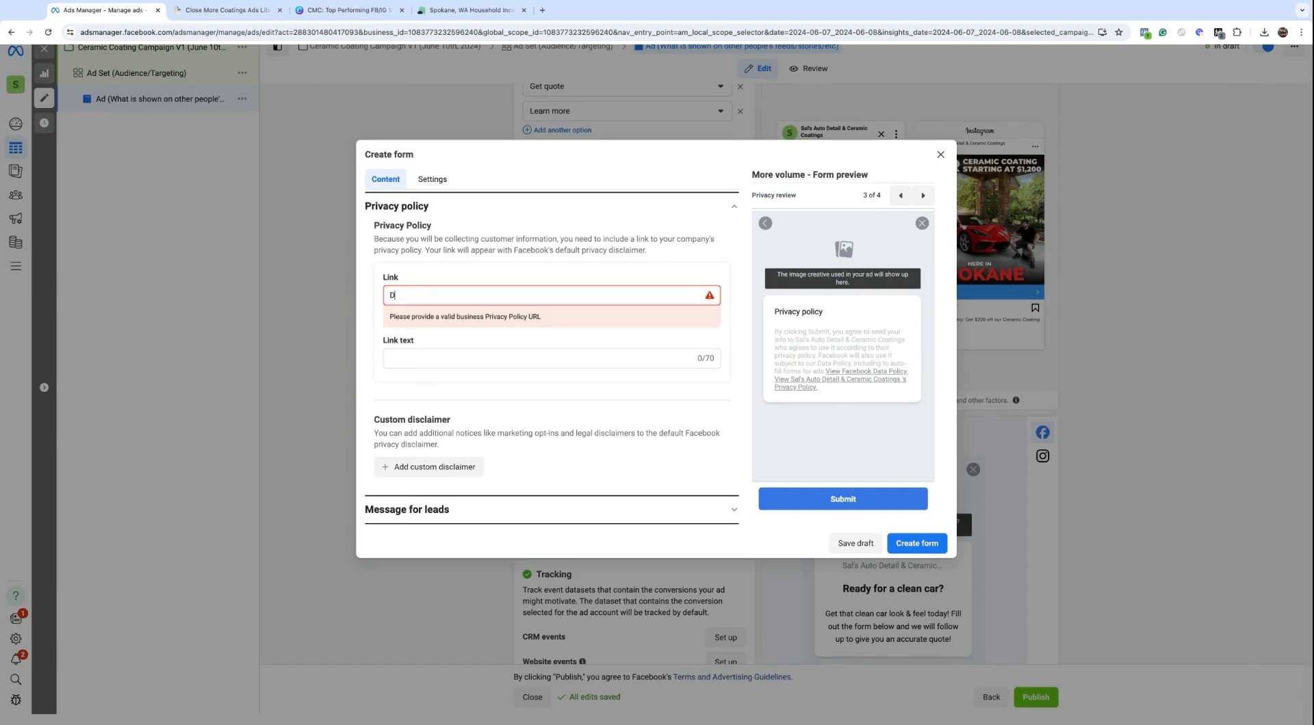
type("omain.co")
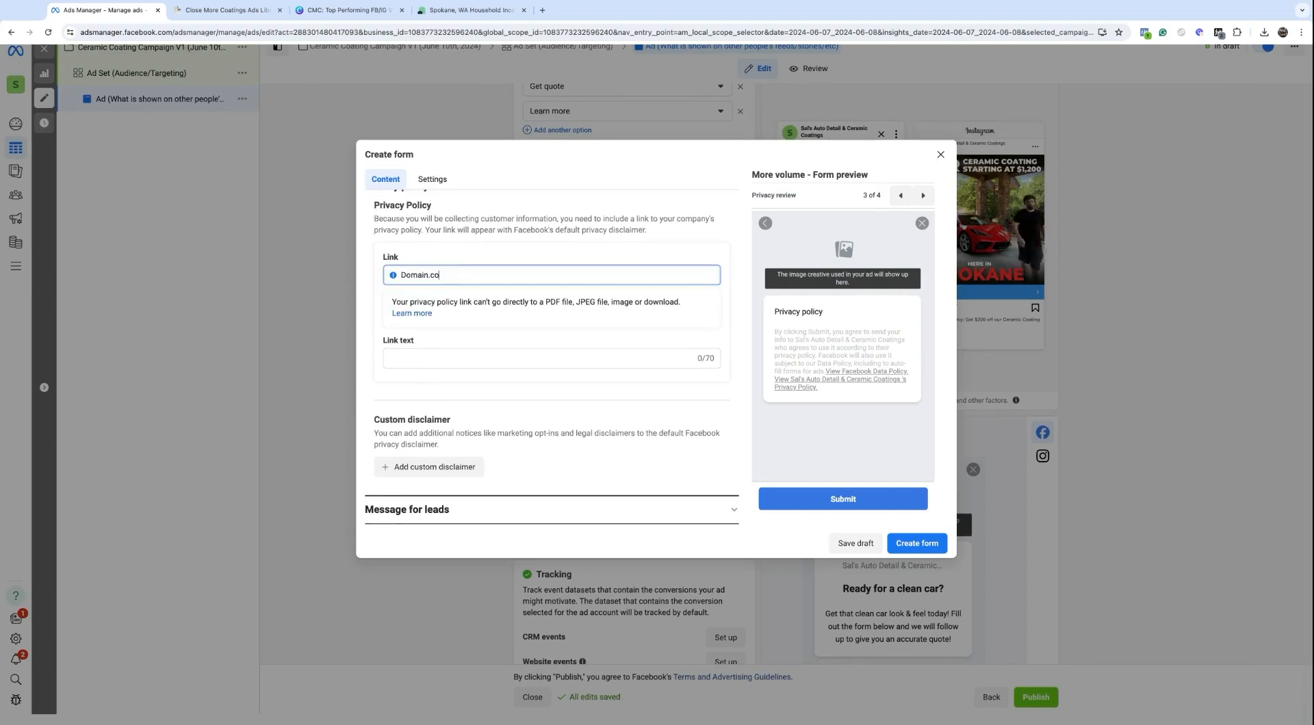
type("m/privacy")
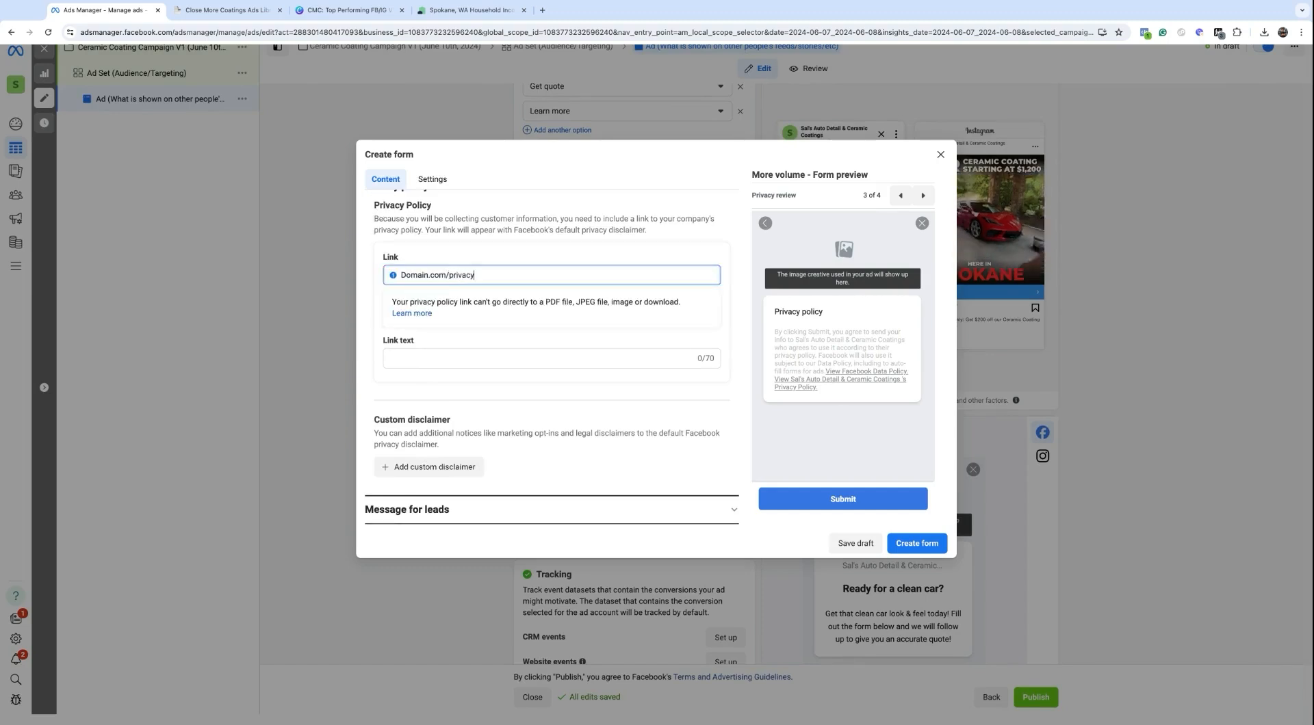
left_click(427, 360)
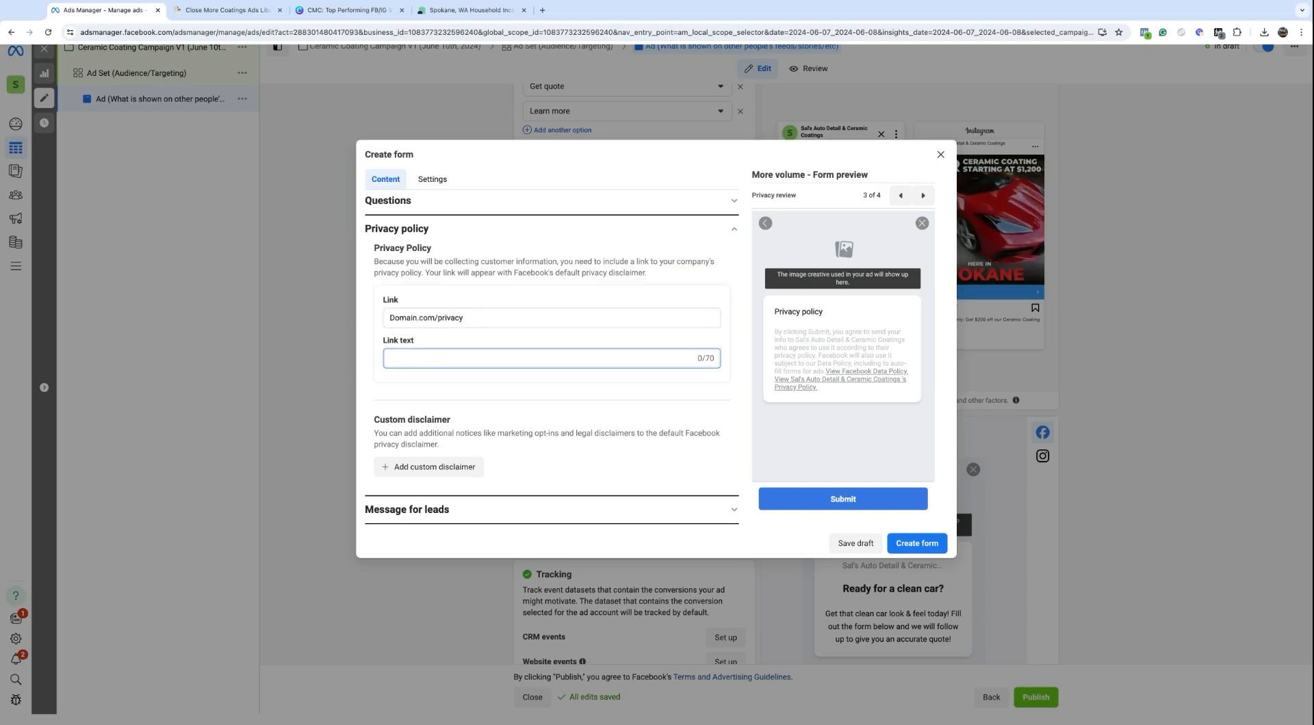
type("Pri")
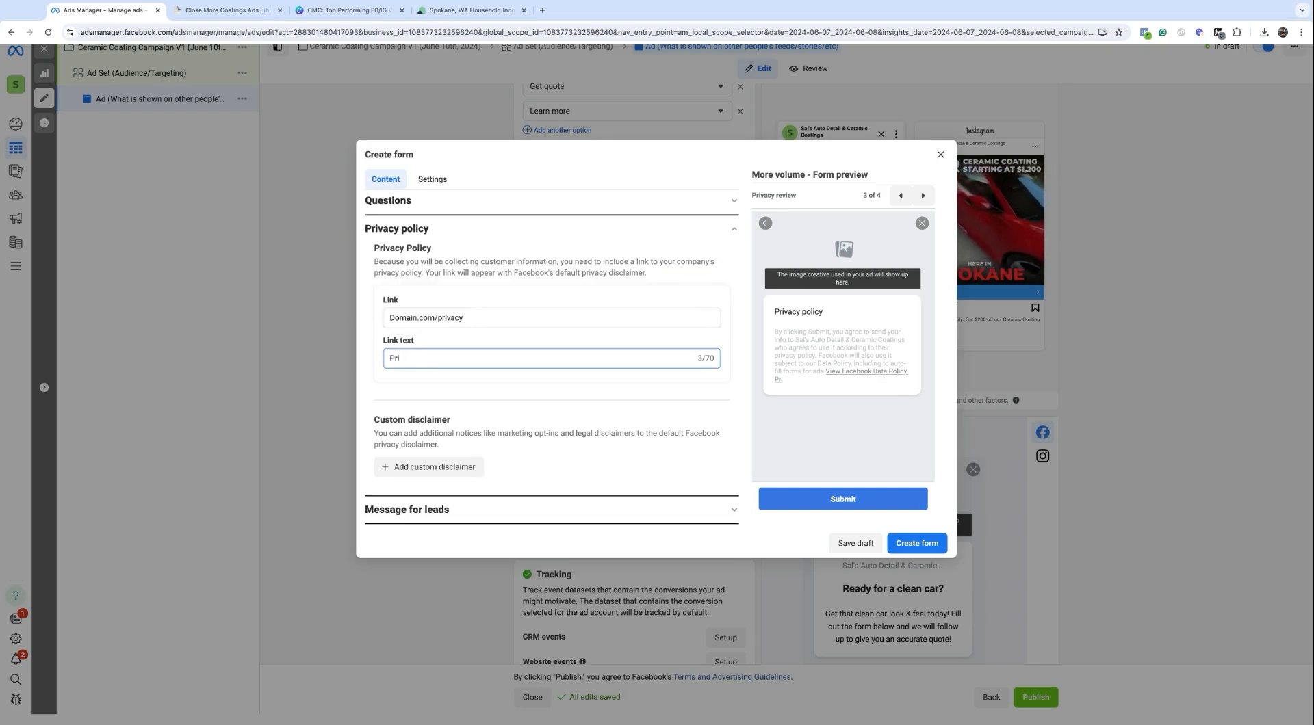
type("vacy Policy")
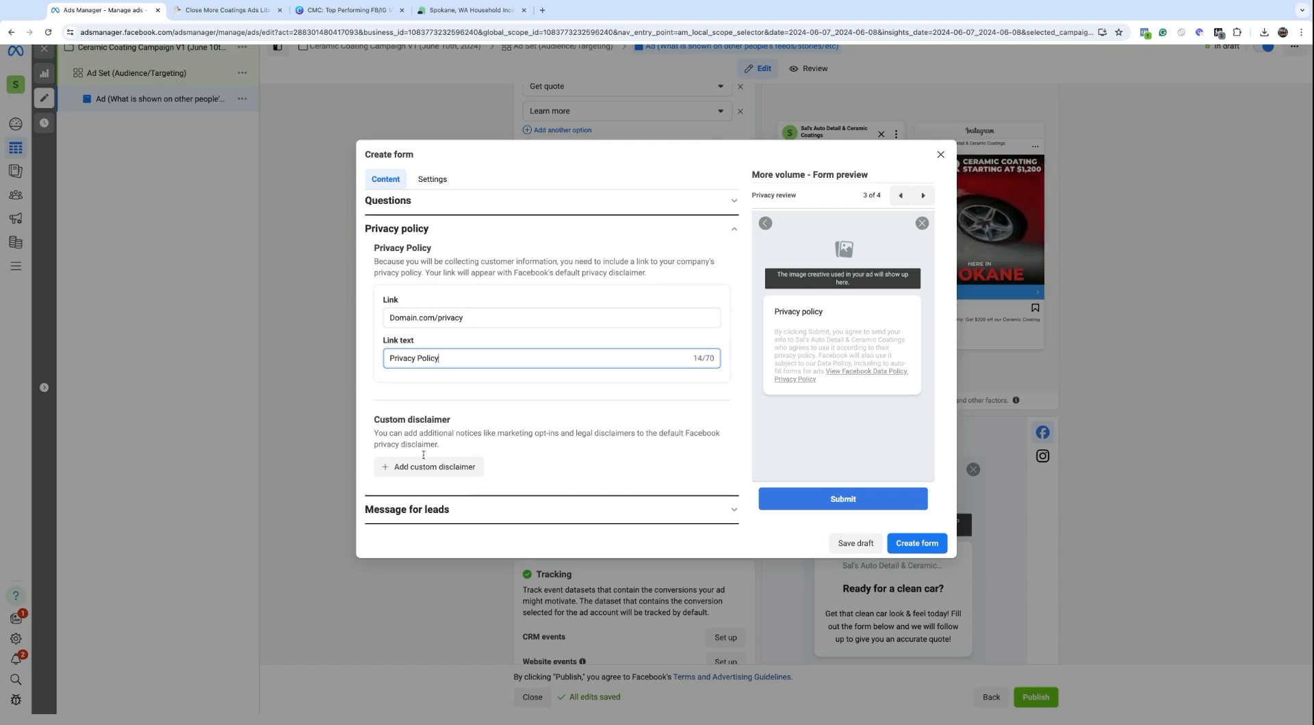
left_click(456, 478)
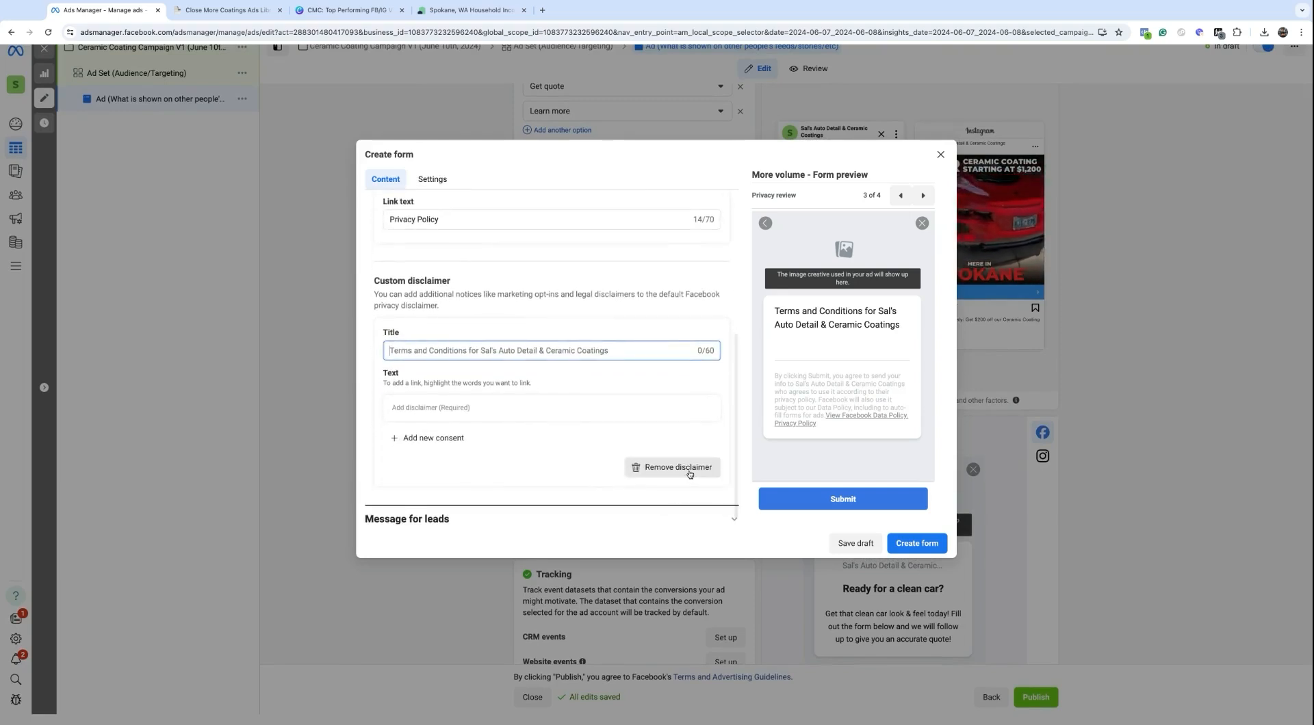
left_click(690, 470)
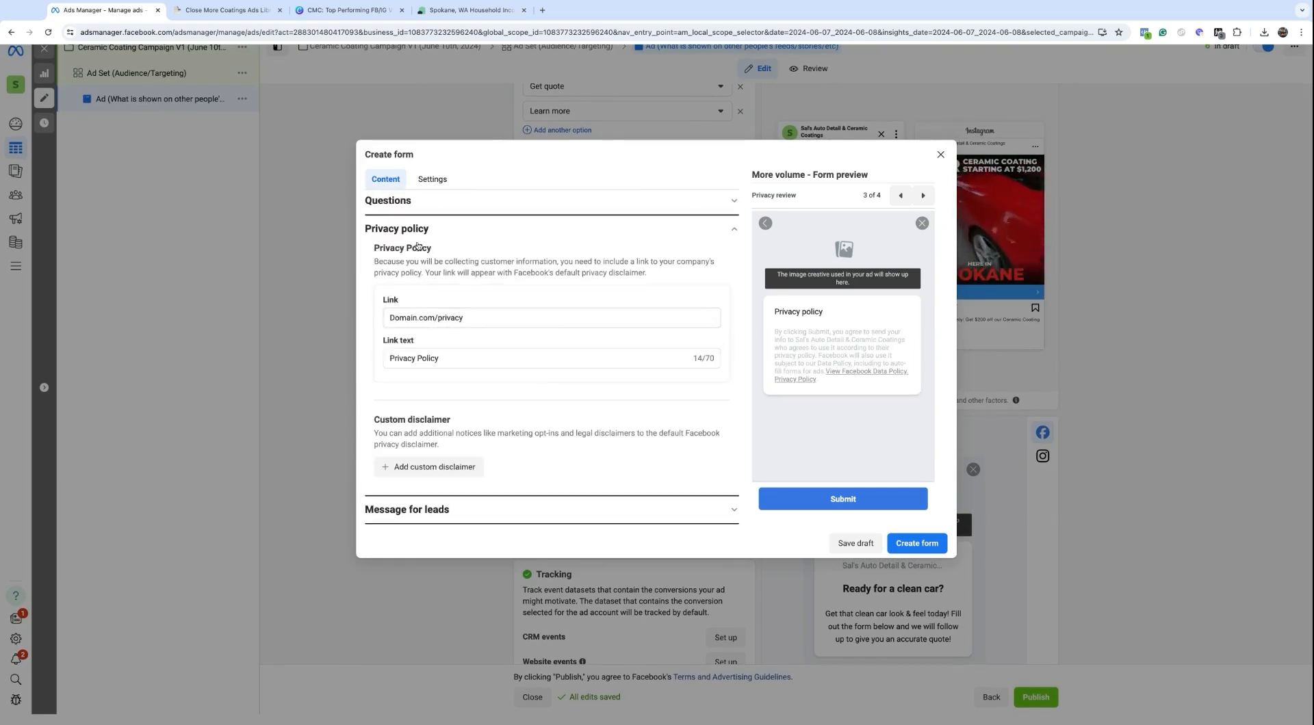
Step: Change the thank-you screen headline to 'Why wait? Call now!'
left_click(449, 507)
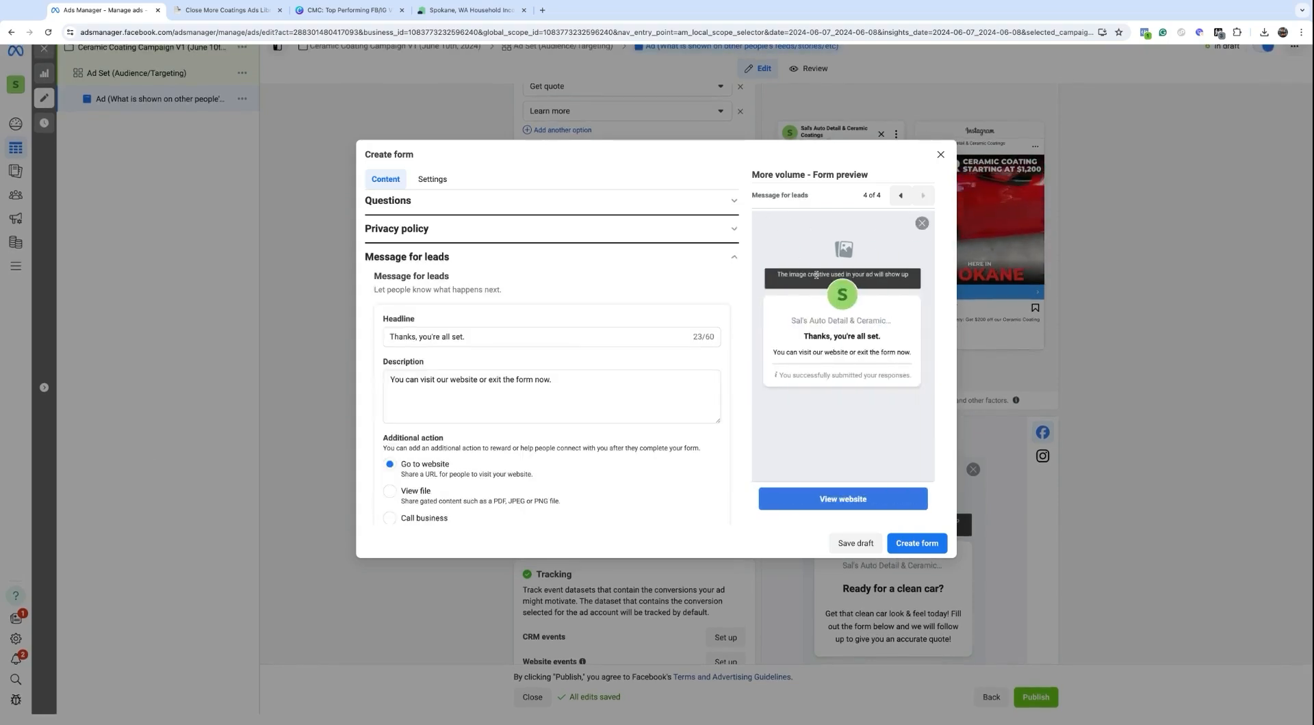
left_click_drag(478, 333, 389, 335)
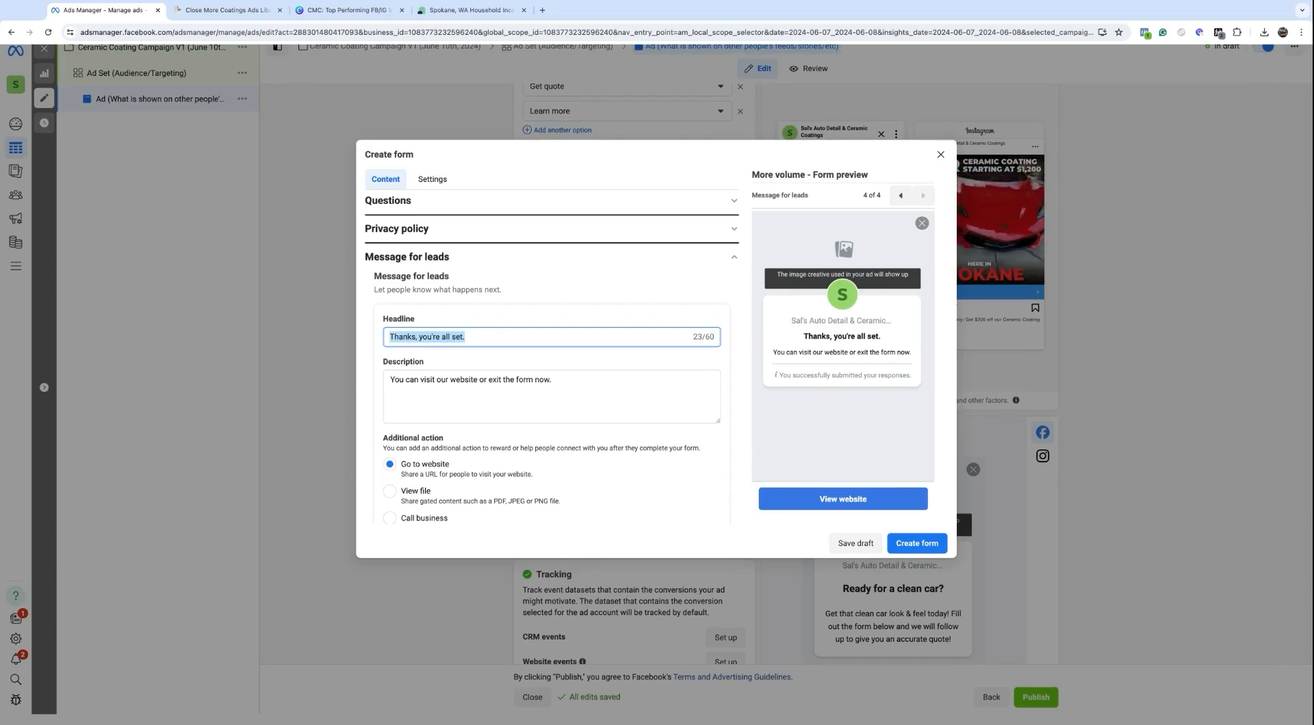
type("Why ")
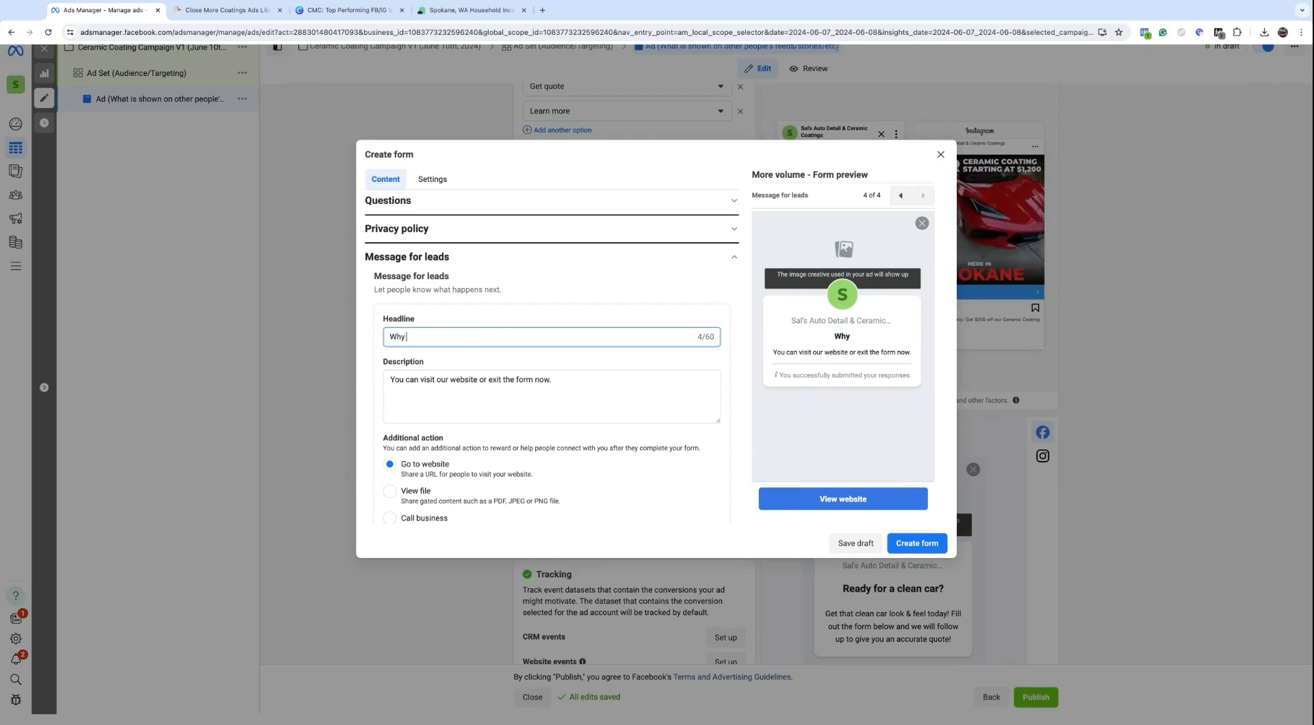
type("wait? Cal")
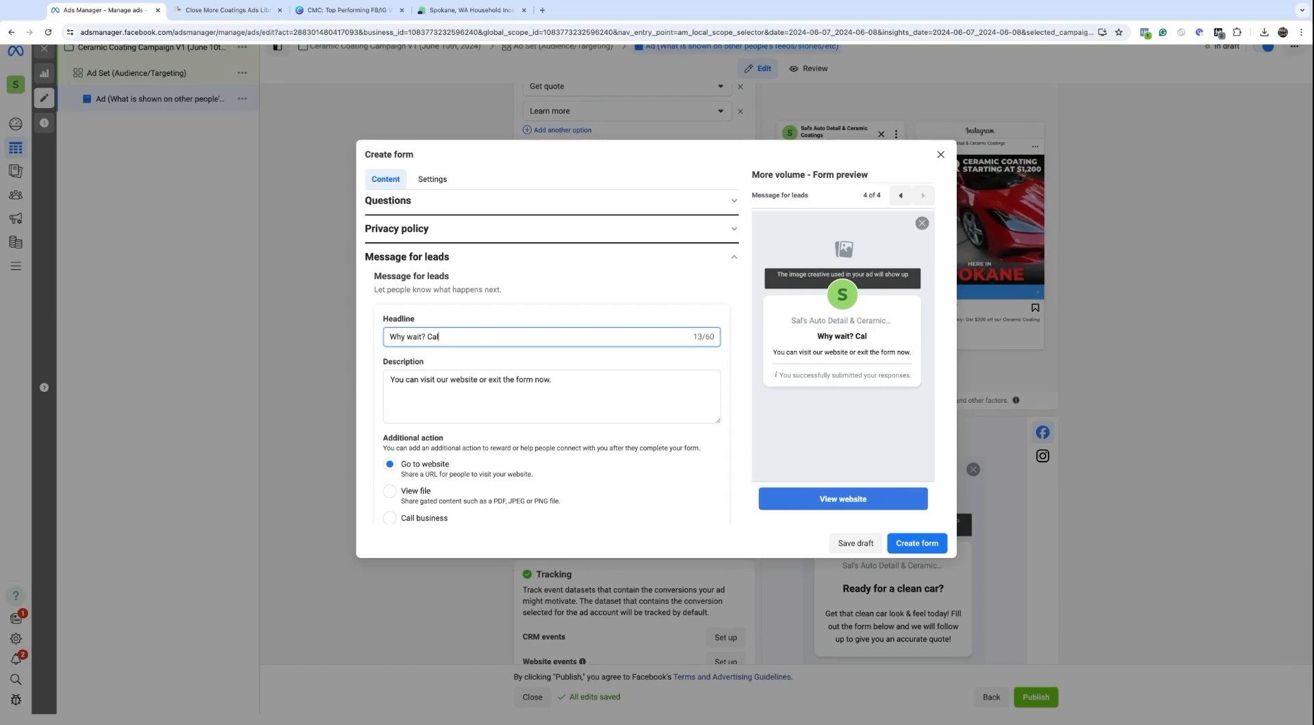
type("l now!")
Step: Replace the description with an invitation to call during business hours or await a team follow-up, ending with '!'
triple_click(408, 380)
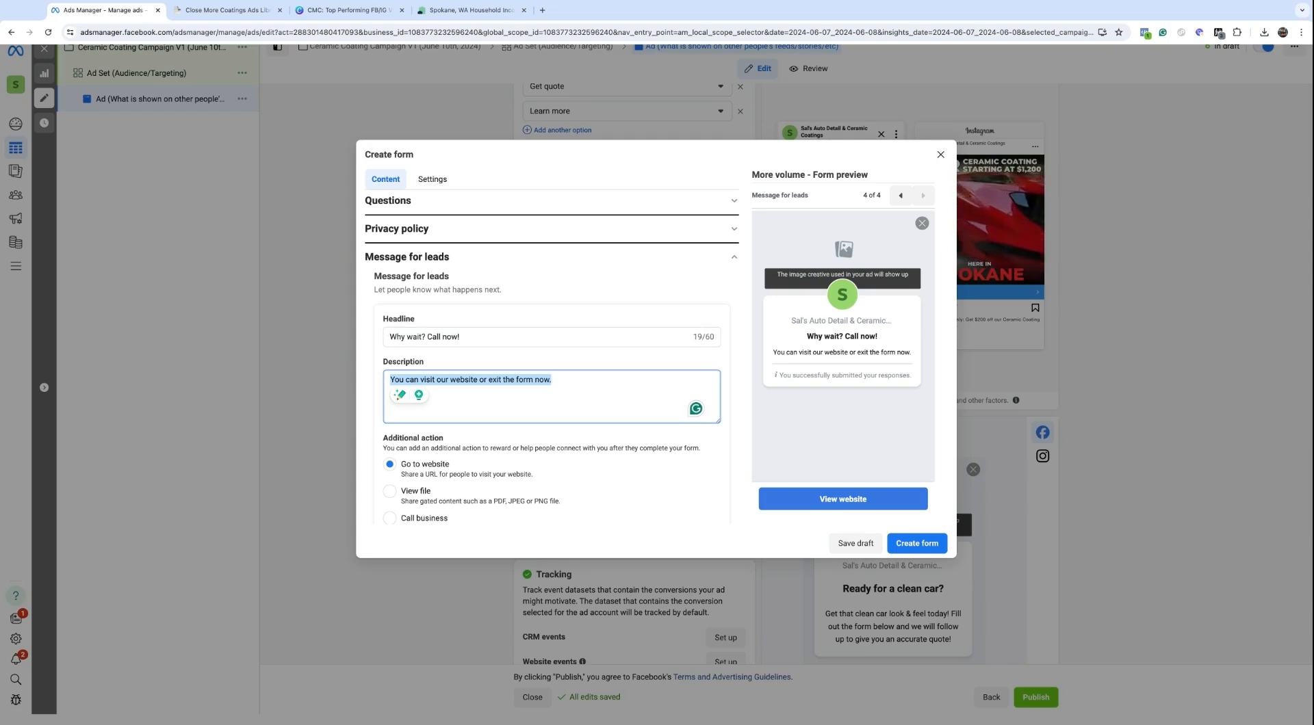
type("Click")
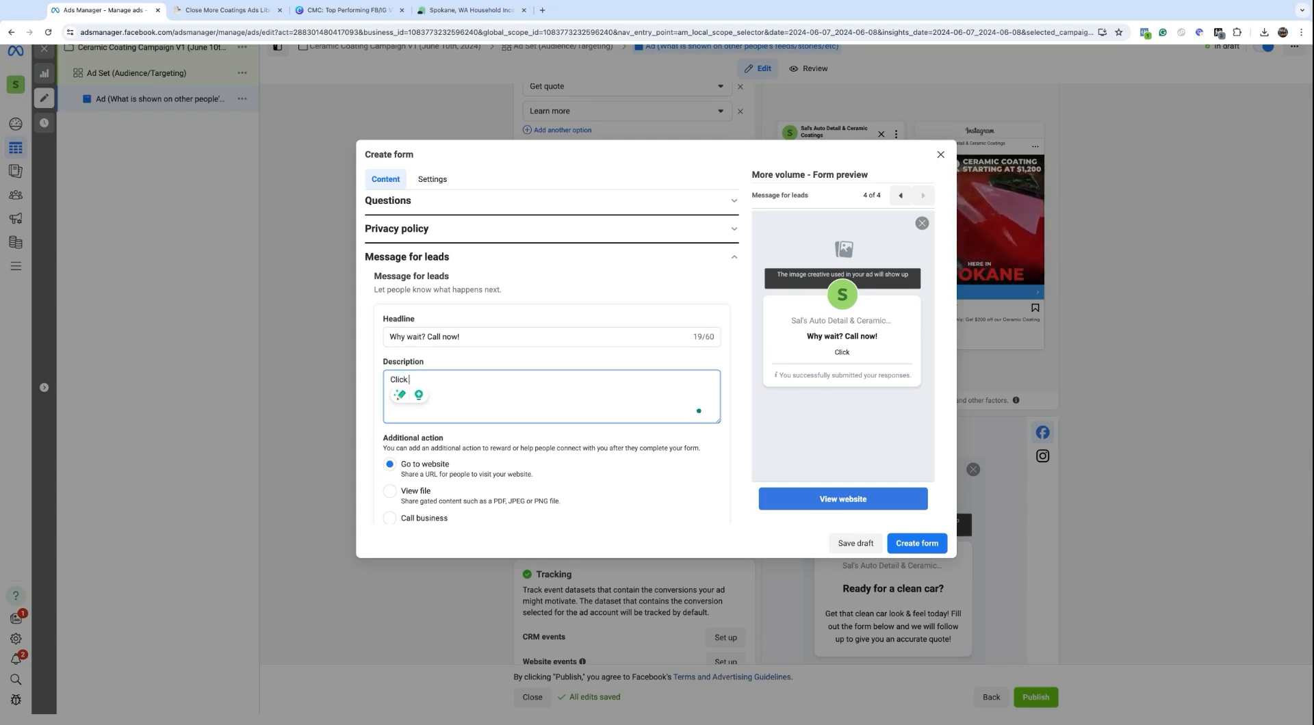
type(" the button belo")
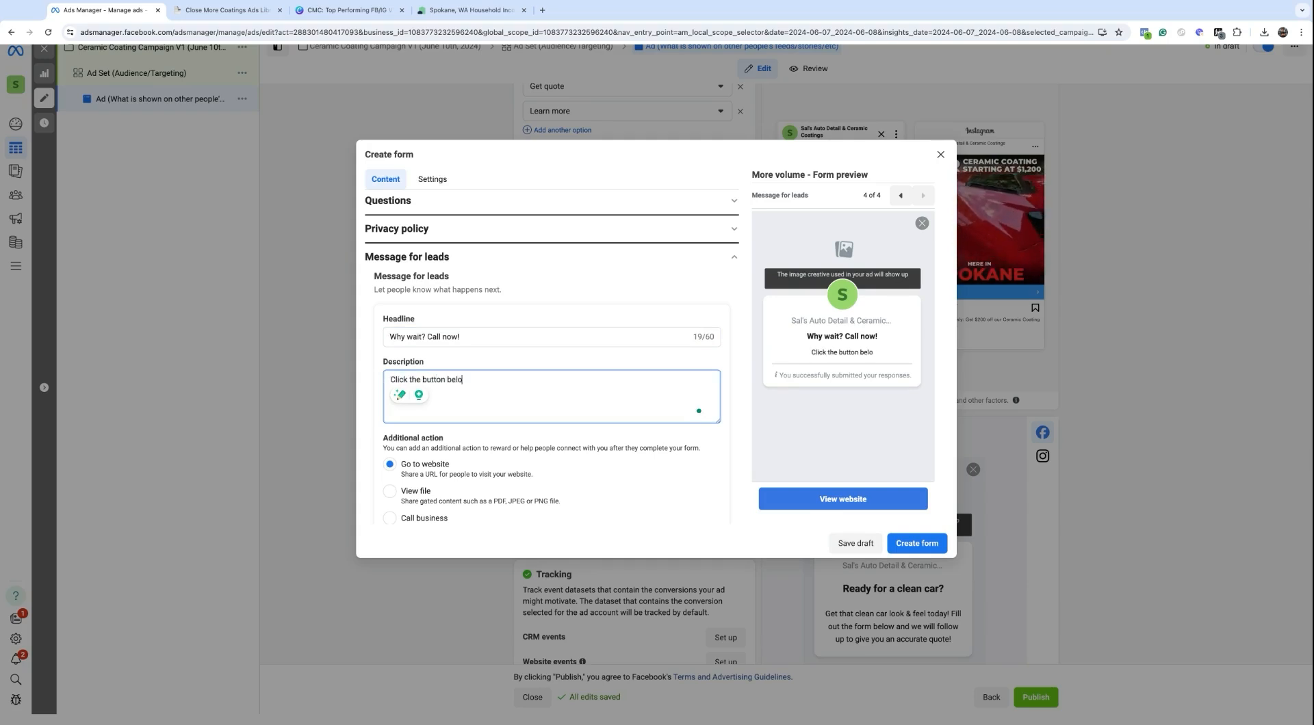
type("w to give us a ")
type("phone ")
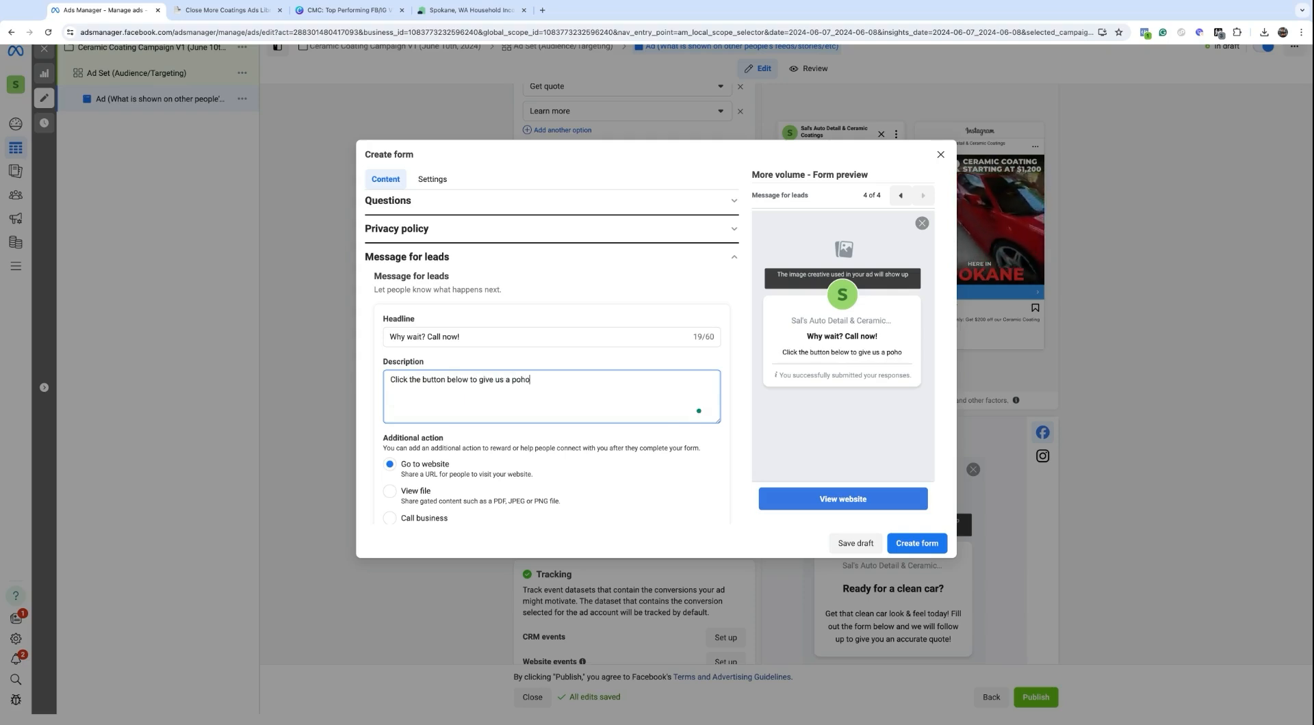
type("call ")
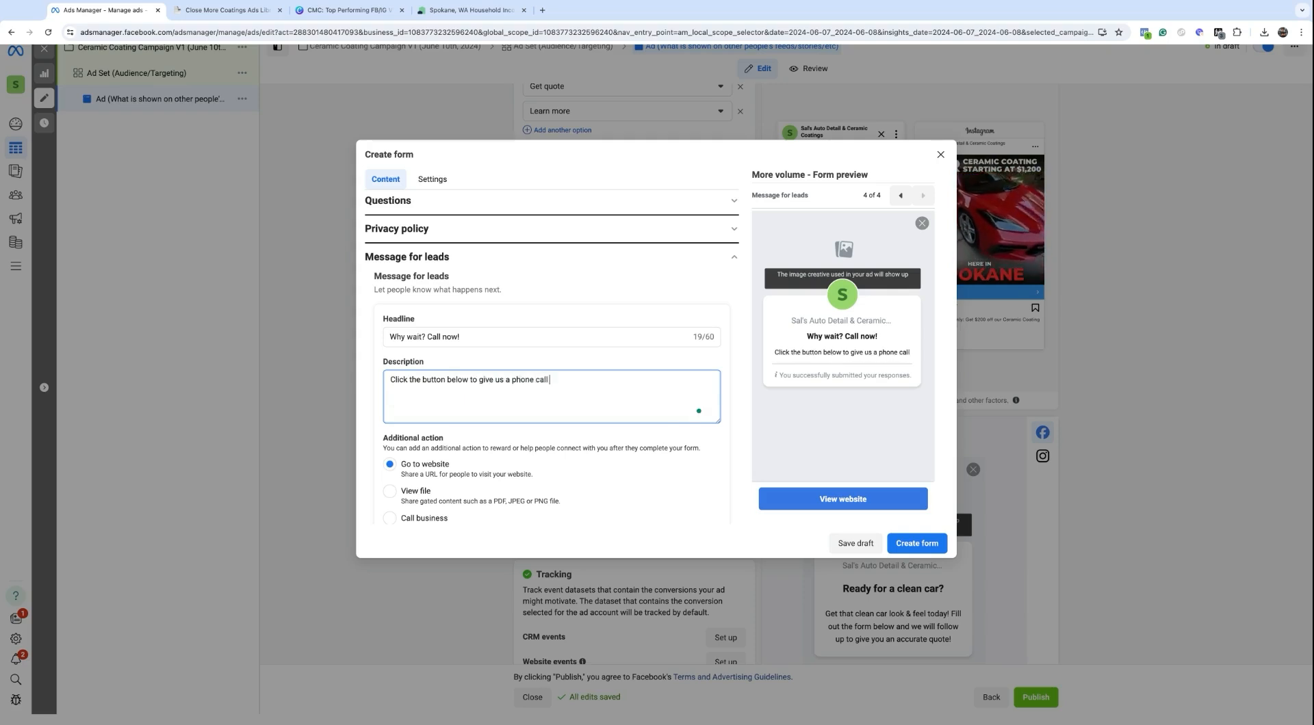
type("during regular bu")
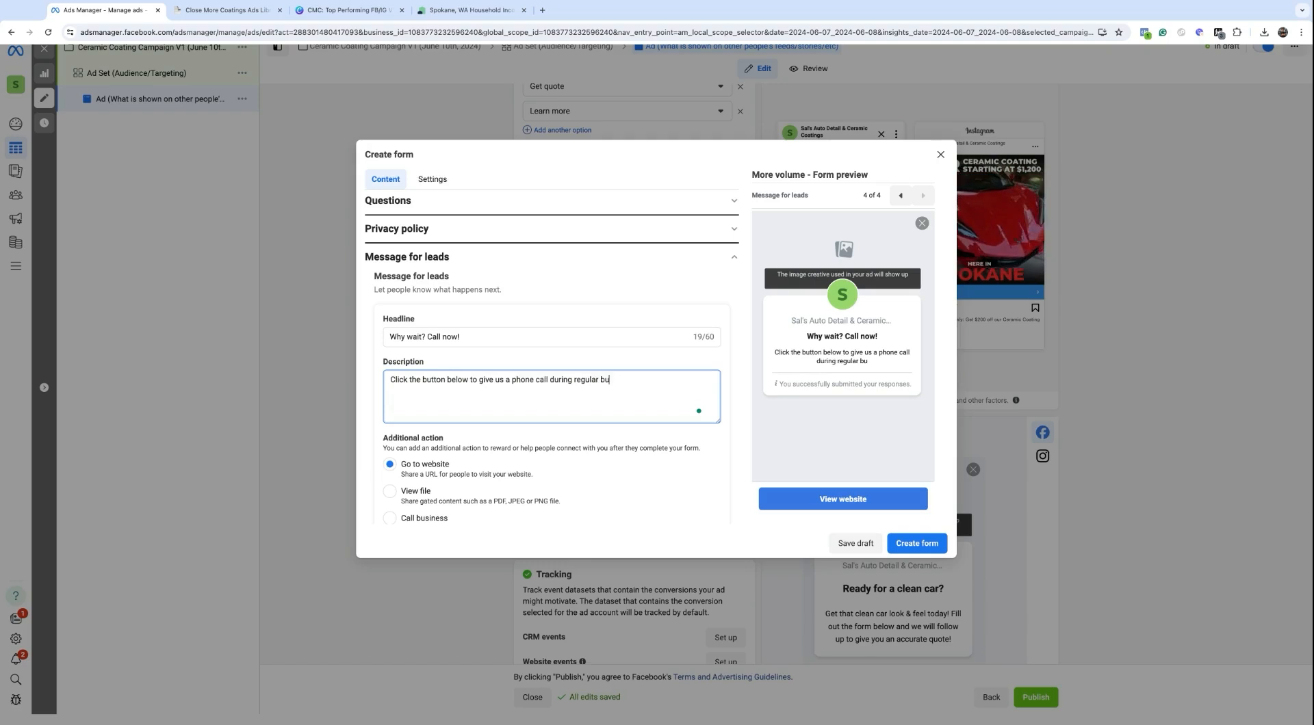
type("siness hours ")
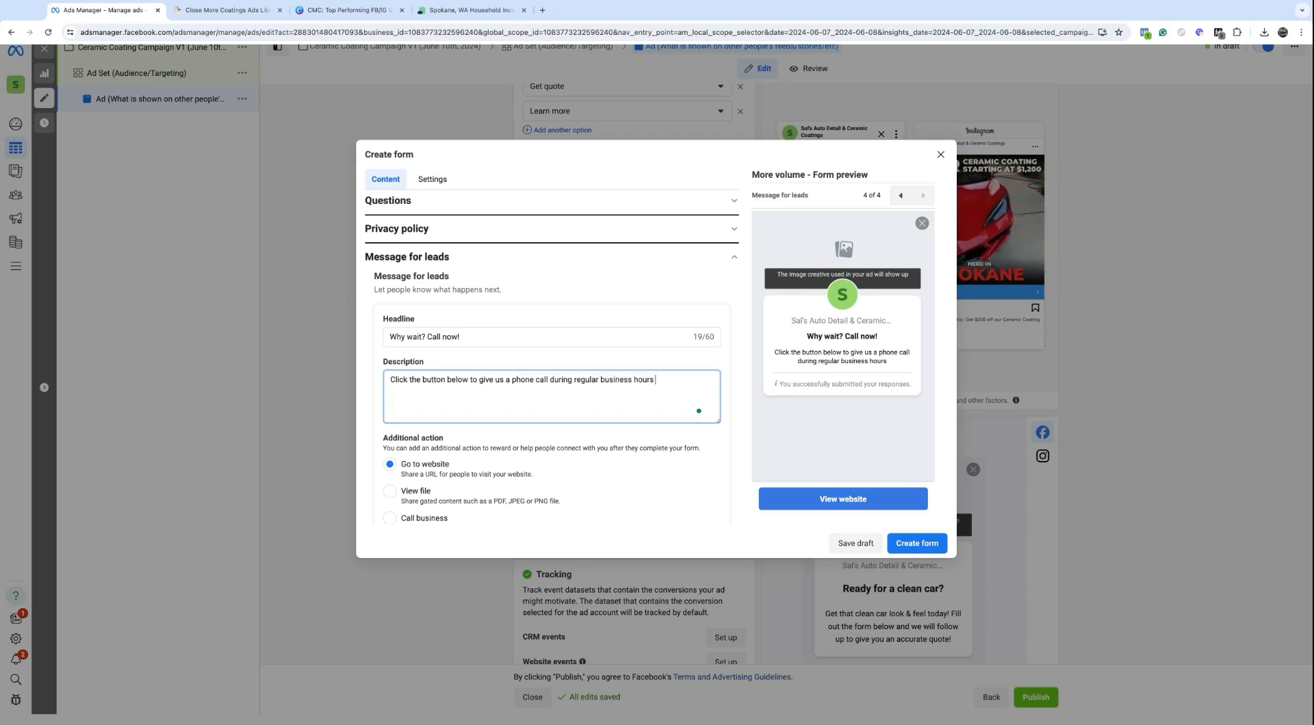
type("or wait, ")
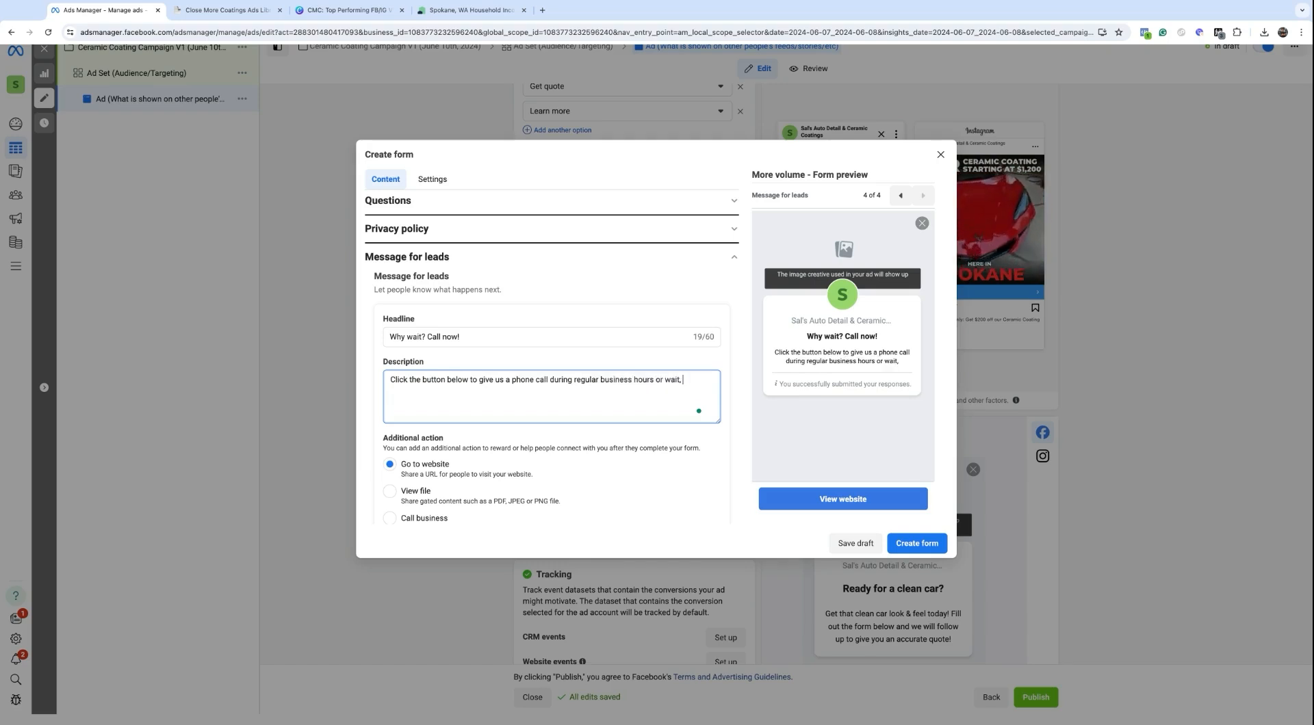
type("and a team ")
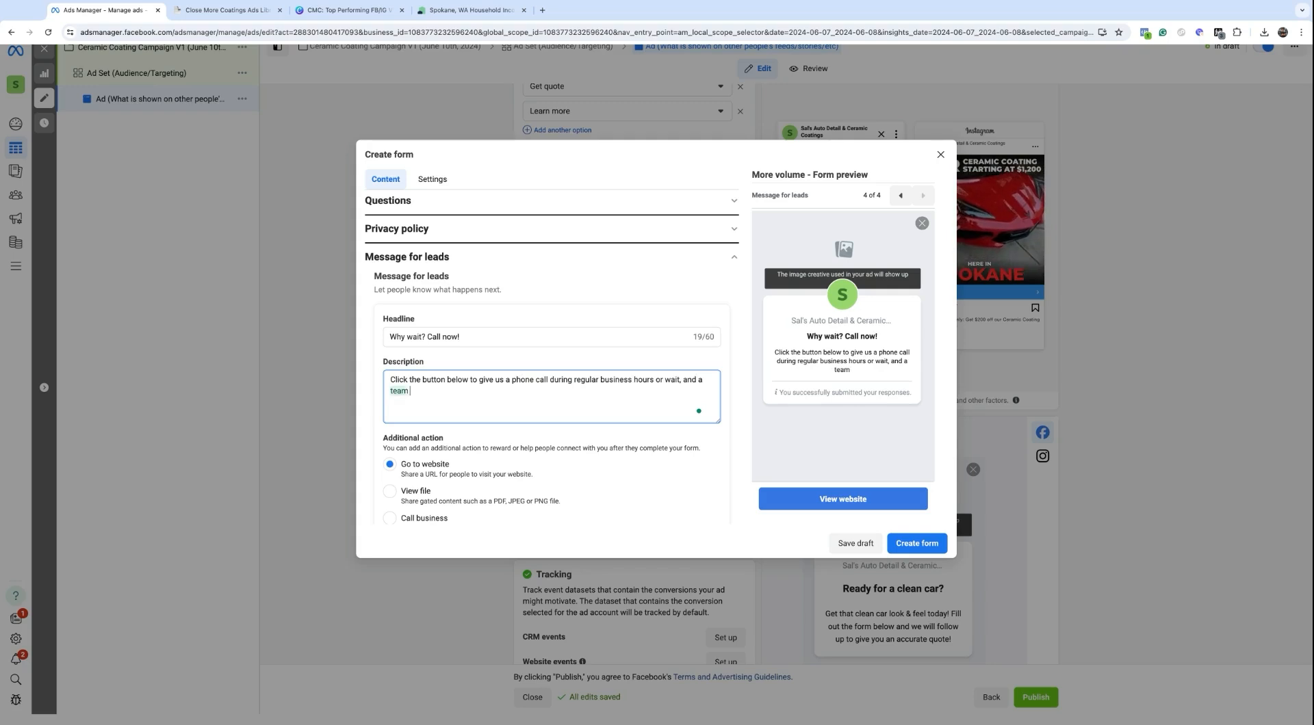
type("member will get")
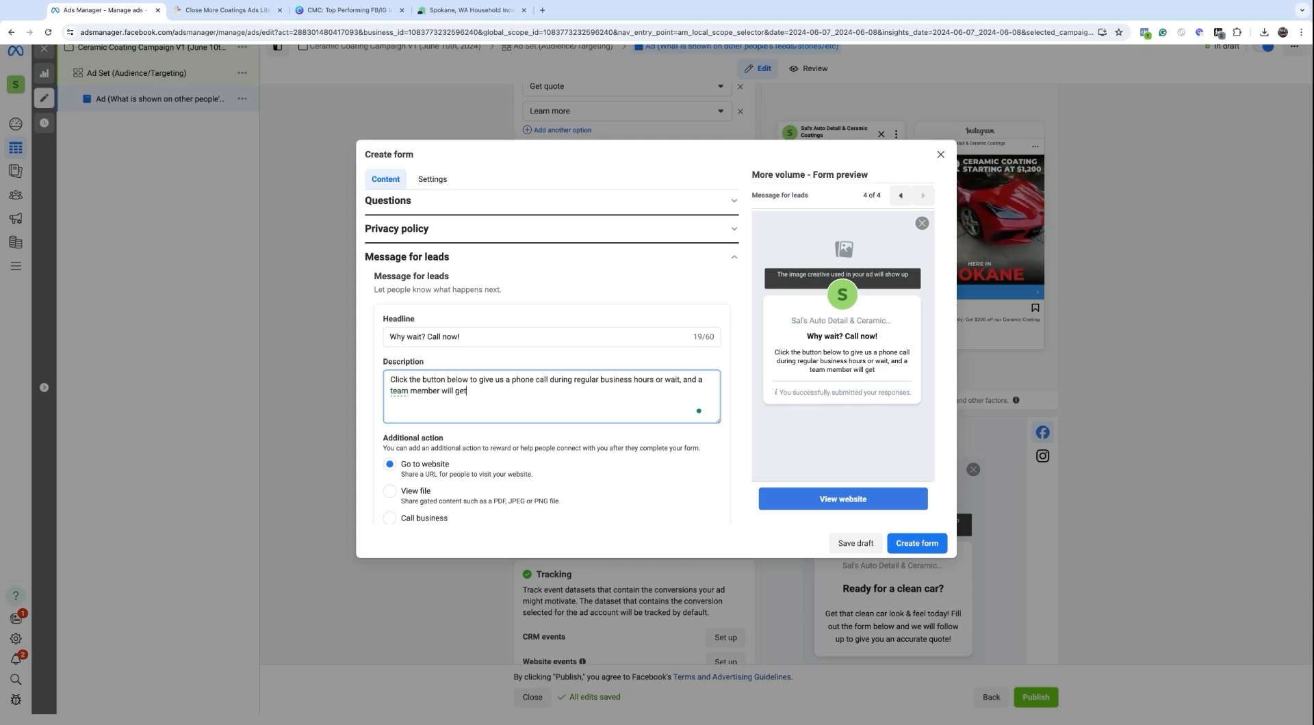
type(" in contact with")
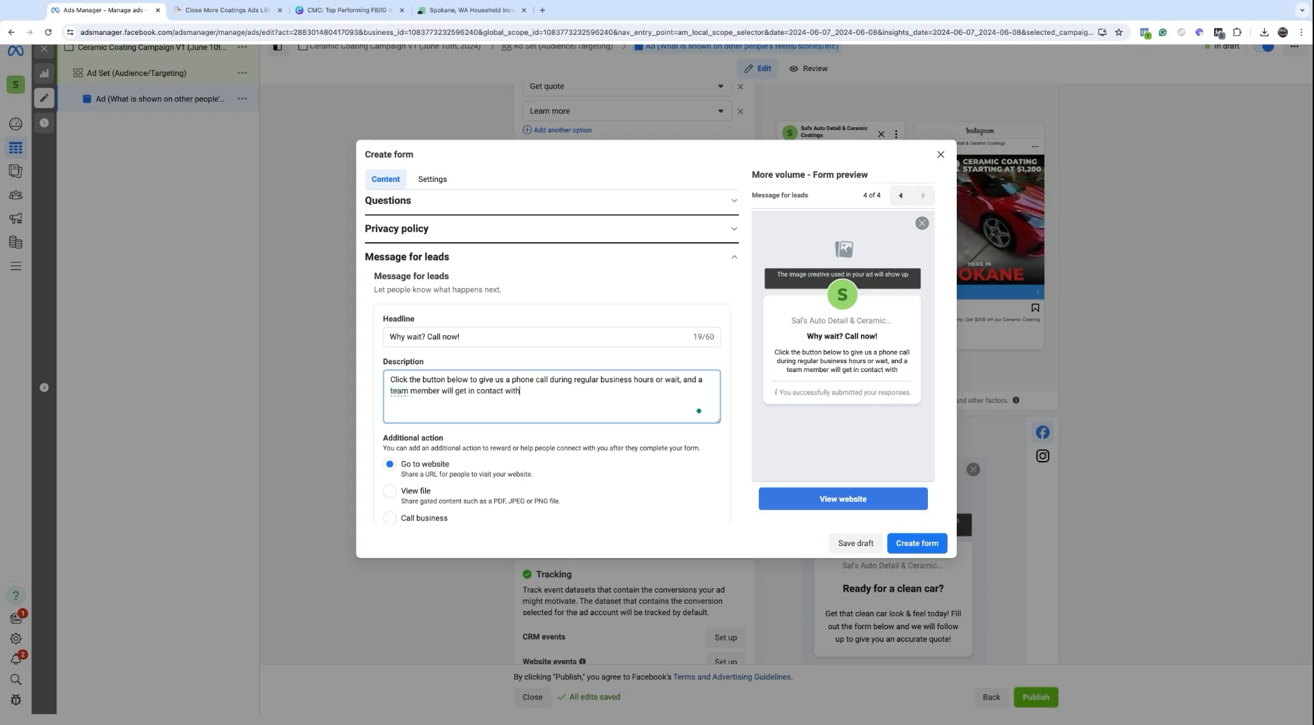
type(" you as soon a")
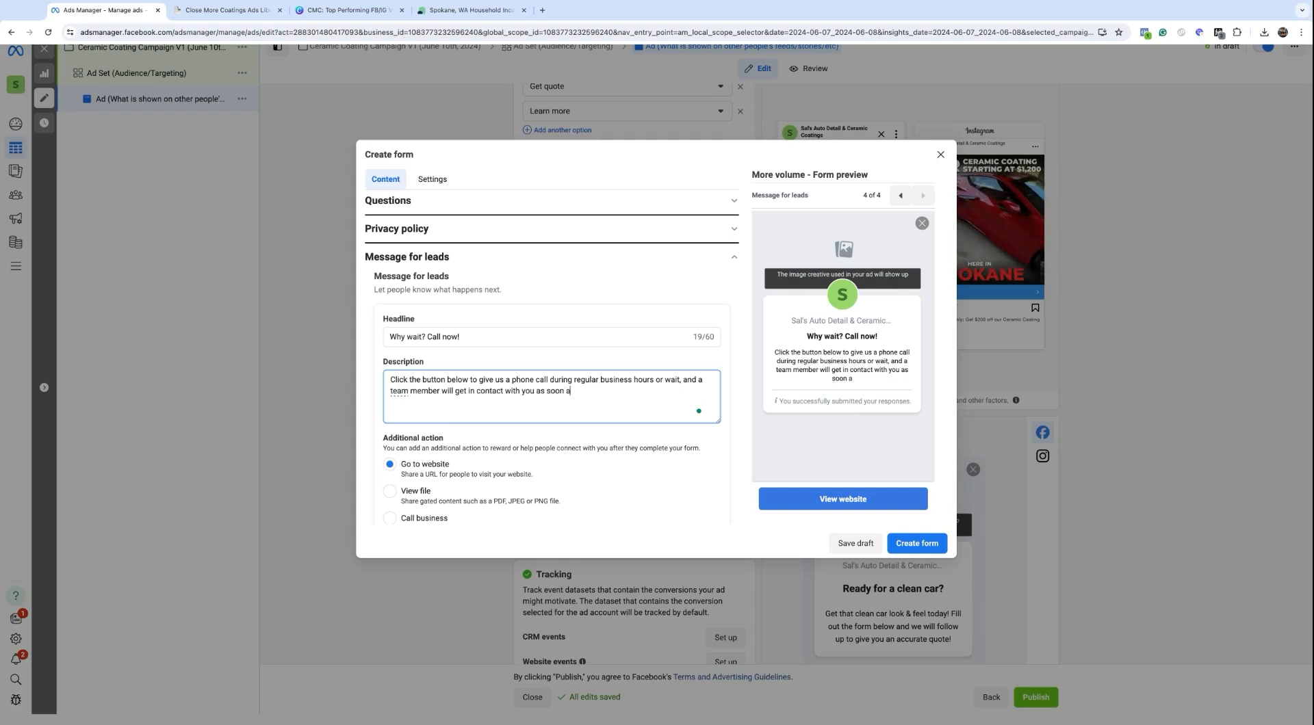
type("s possible;")
key("BackSpace")
type("!")
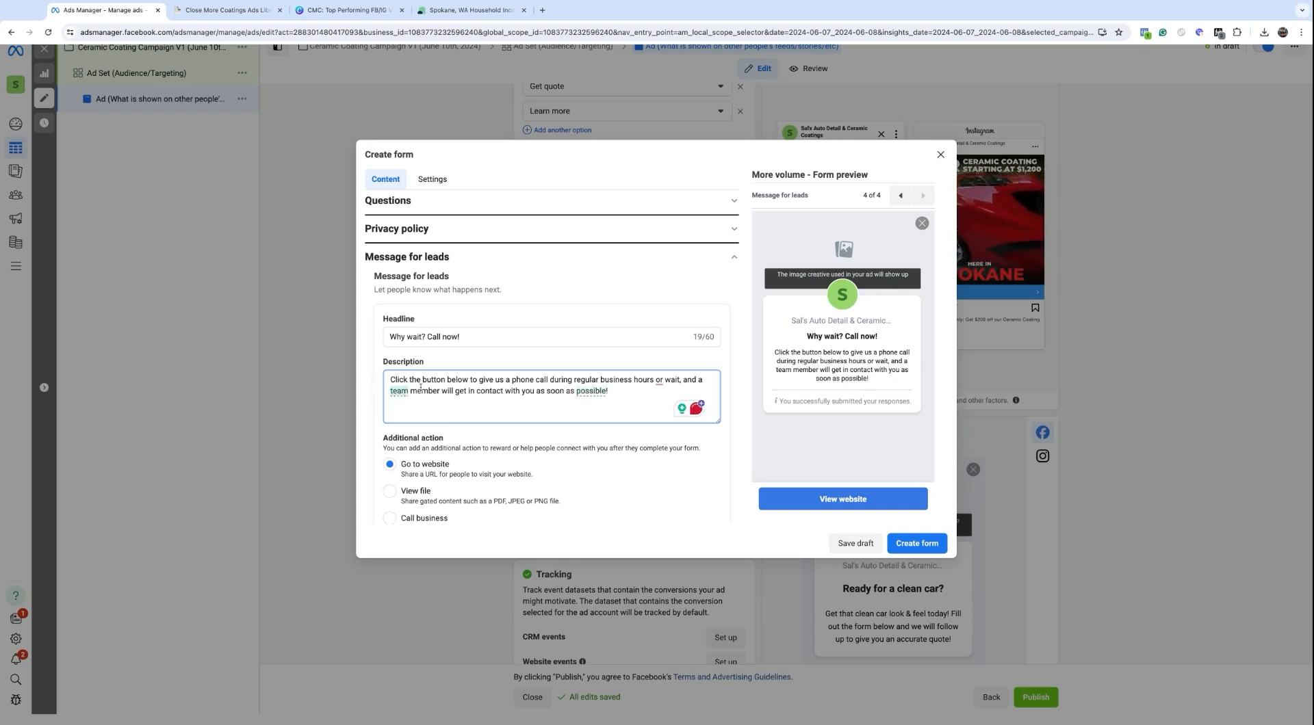
mouse_move(658, 379)
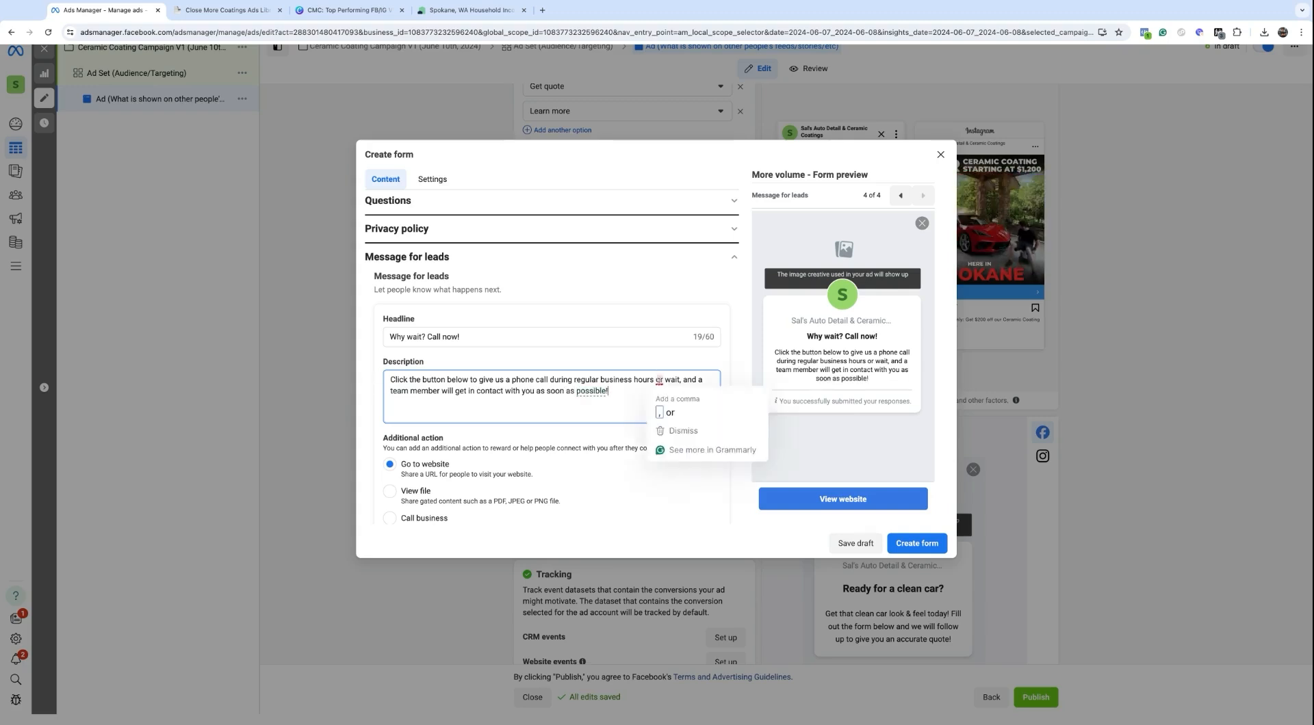
left_click(666, 415)
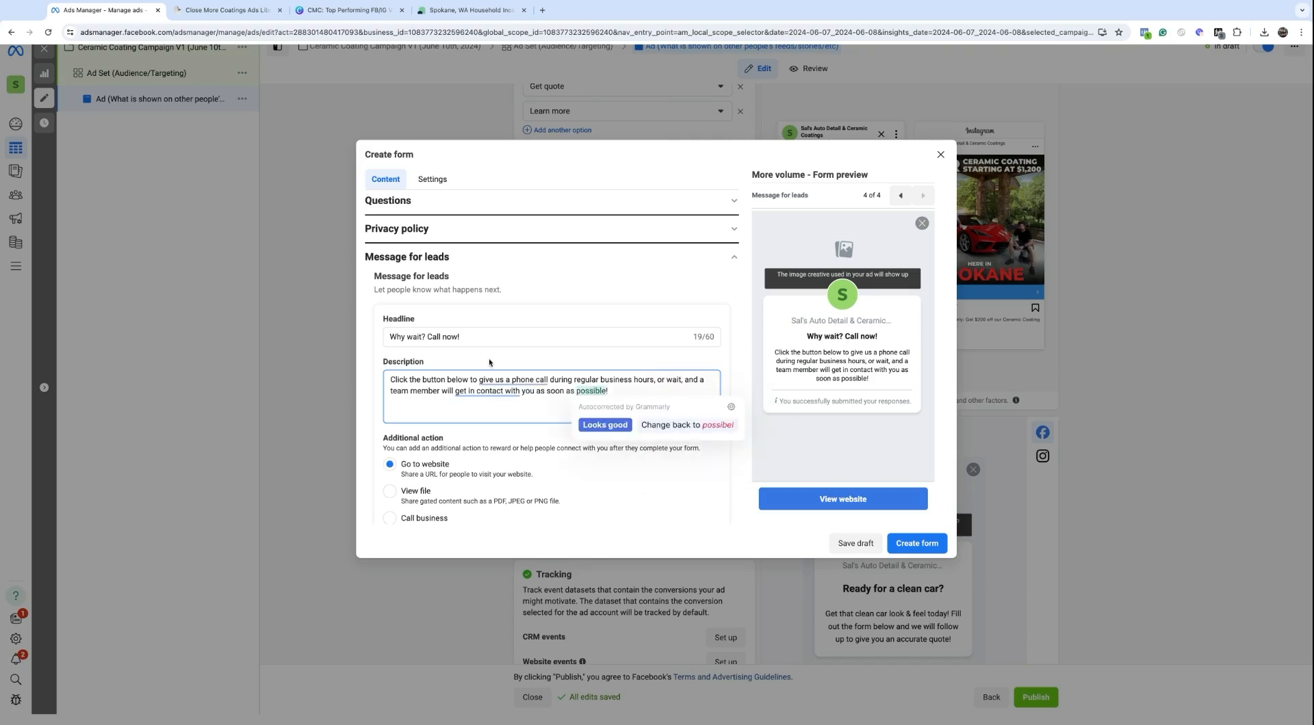
mouse_move(460, 410)
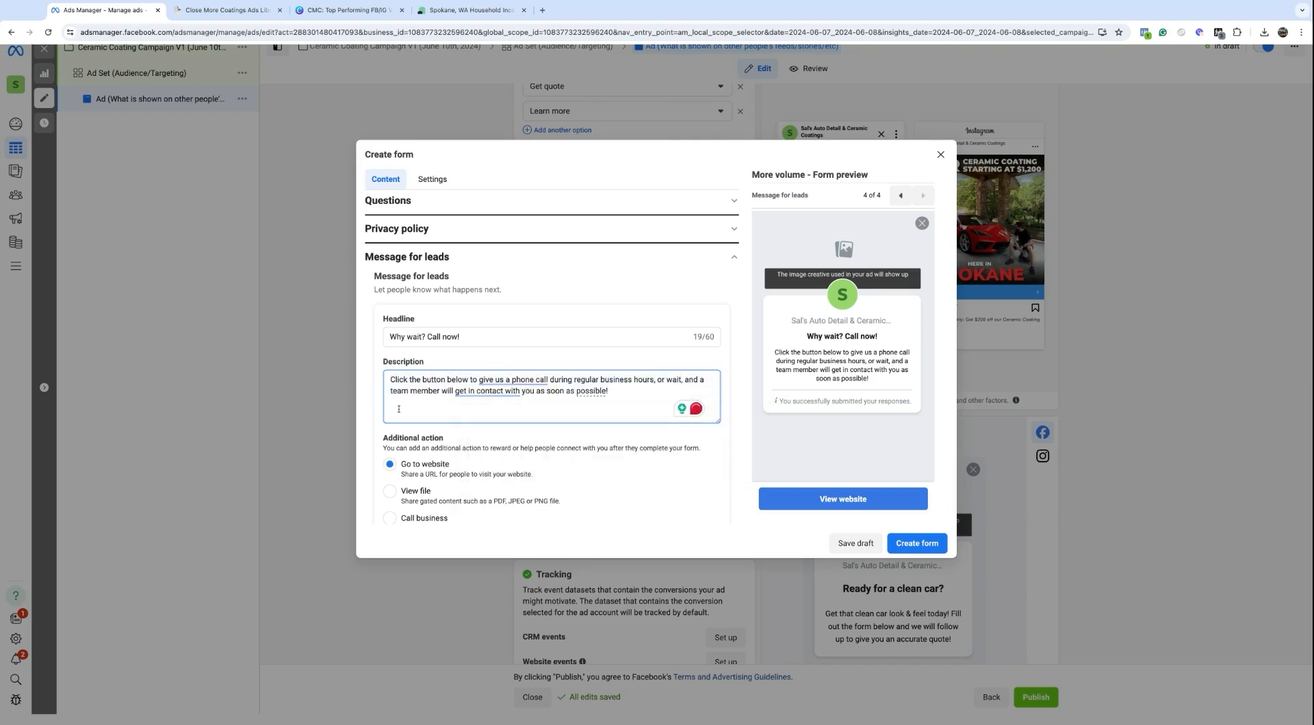
scroll(398, 409, "down", 1)
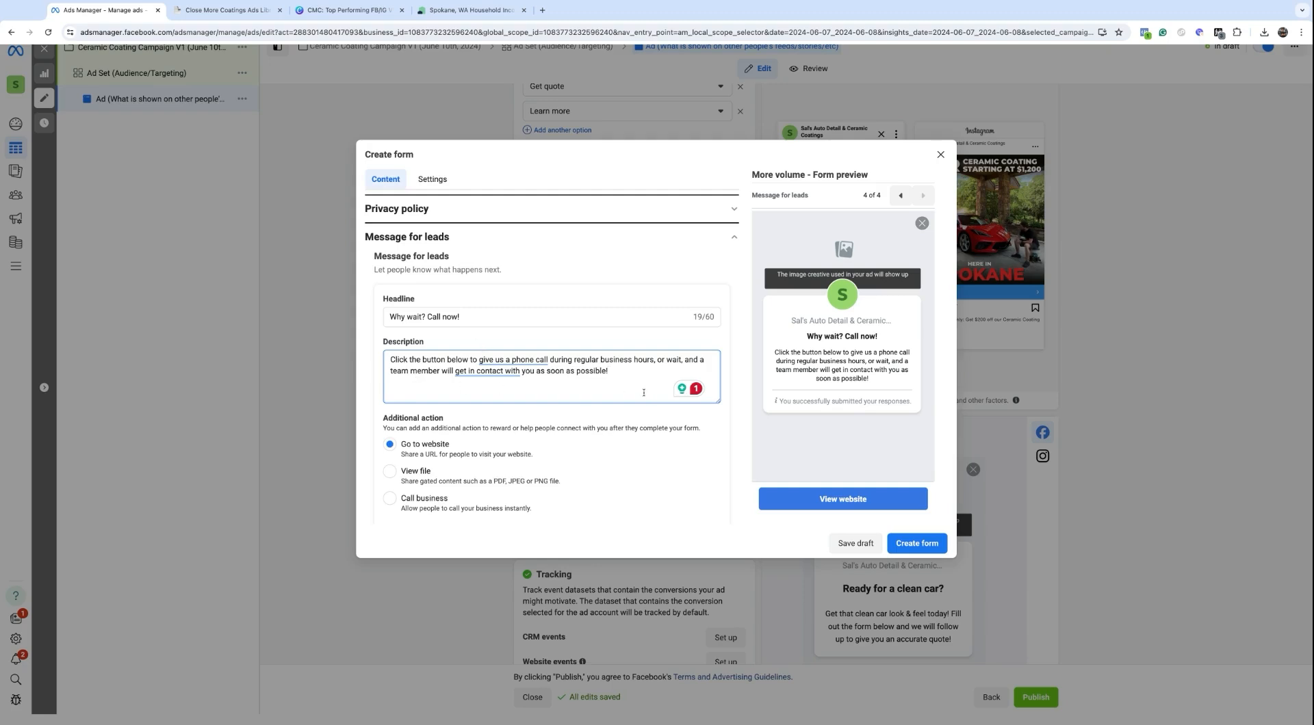
Step: Make the thank-you action Call business, with the business phone number and a 'Call Now' button
left_click(389, 500)
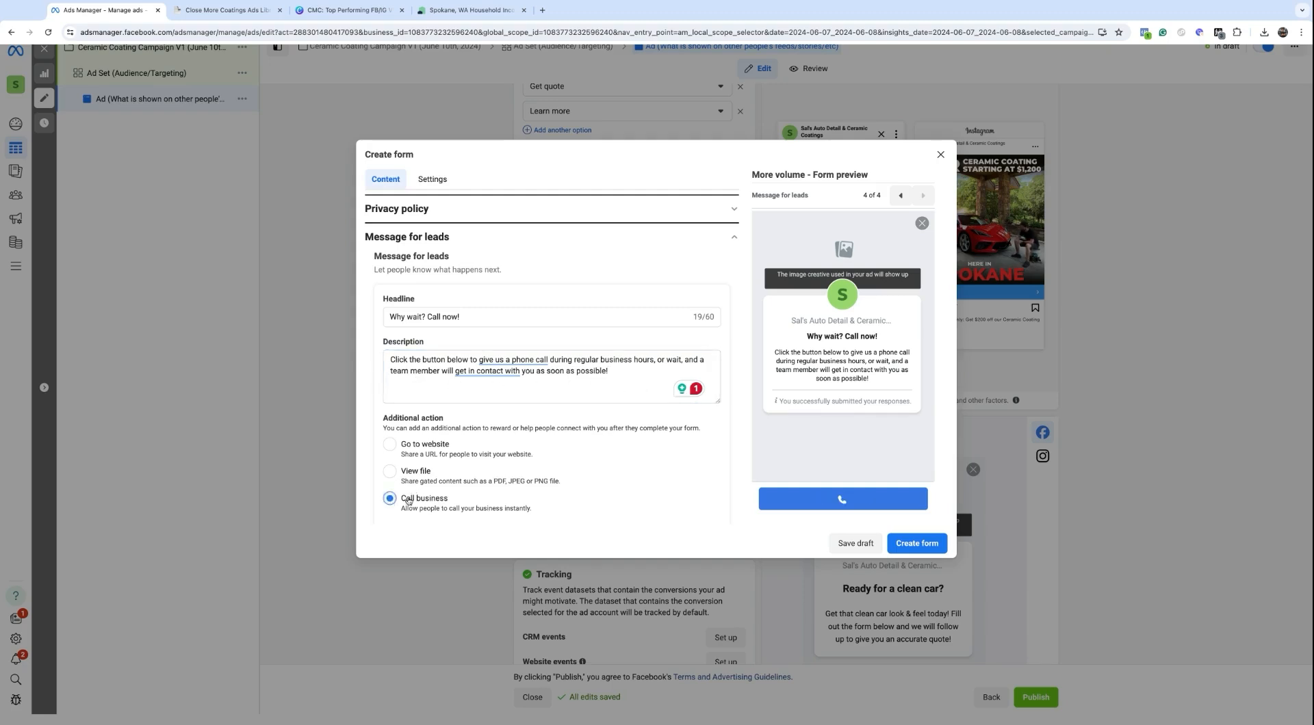
scroll(455, 496, "down", 2)
left_click(489, 462)
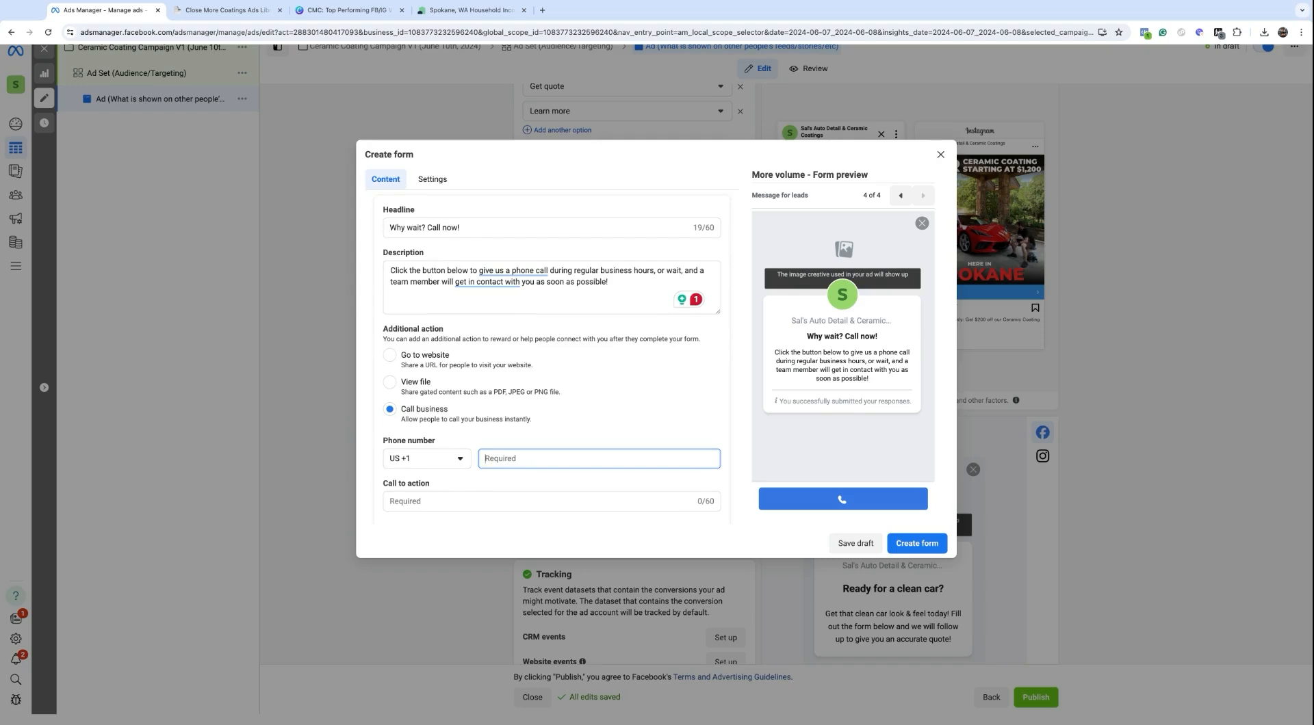
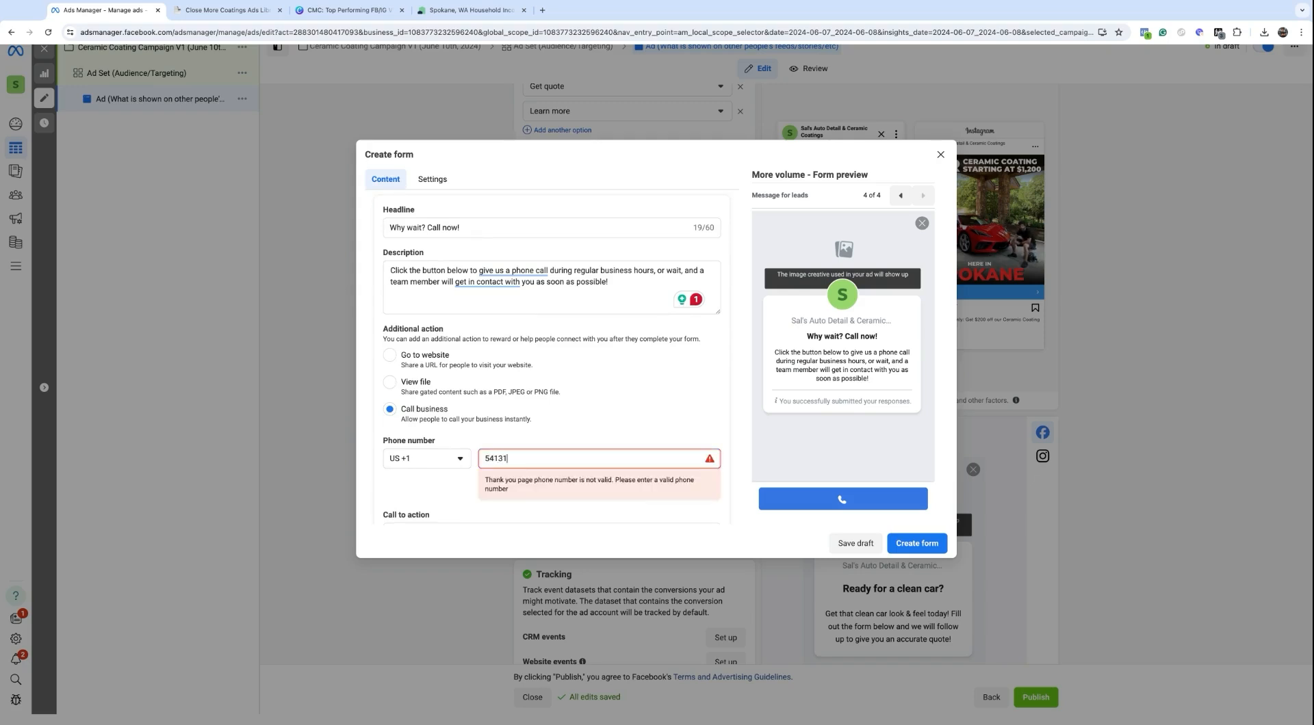
left_click(578, 441)
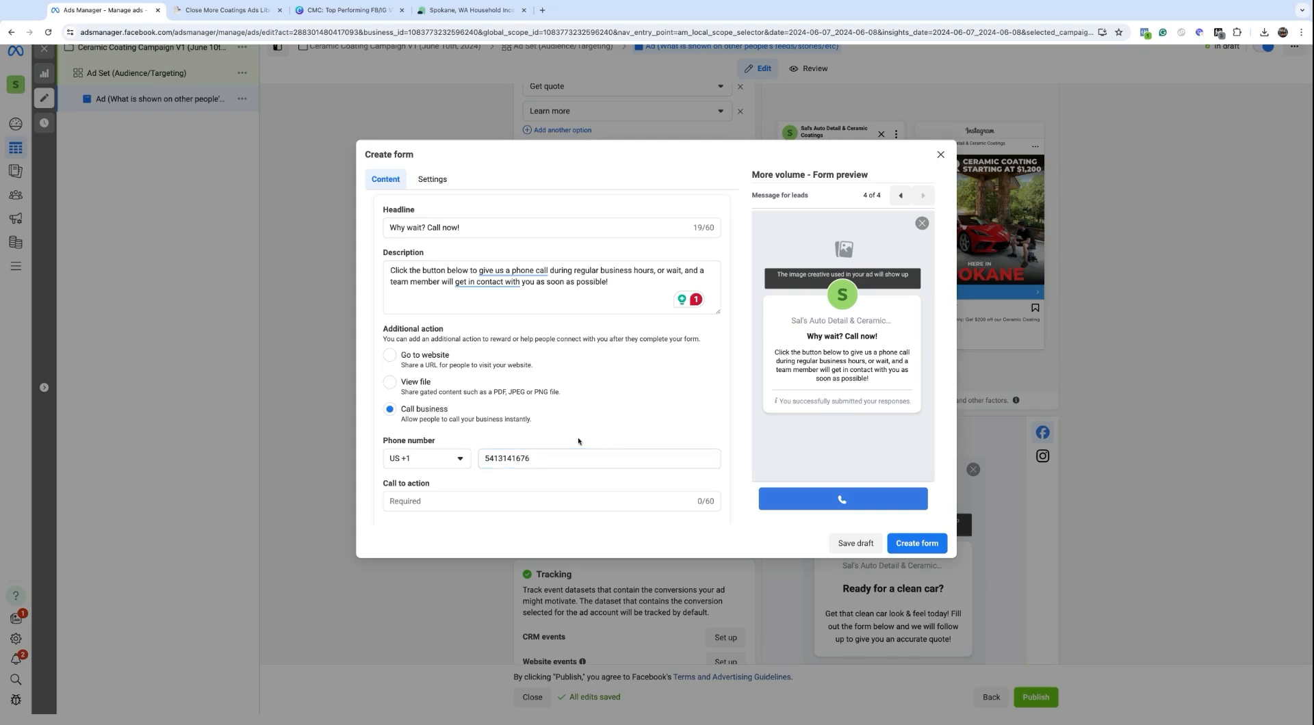
left_click(445, 498)
type("Call Now")
scroll(450, 493, "down", 2)
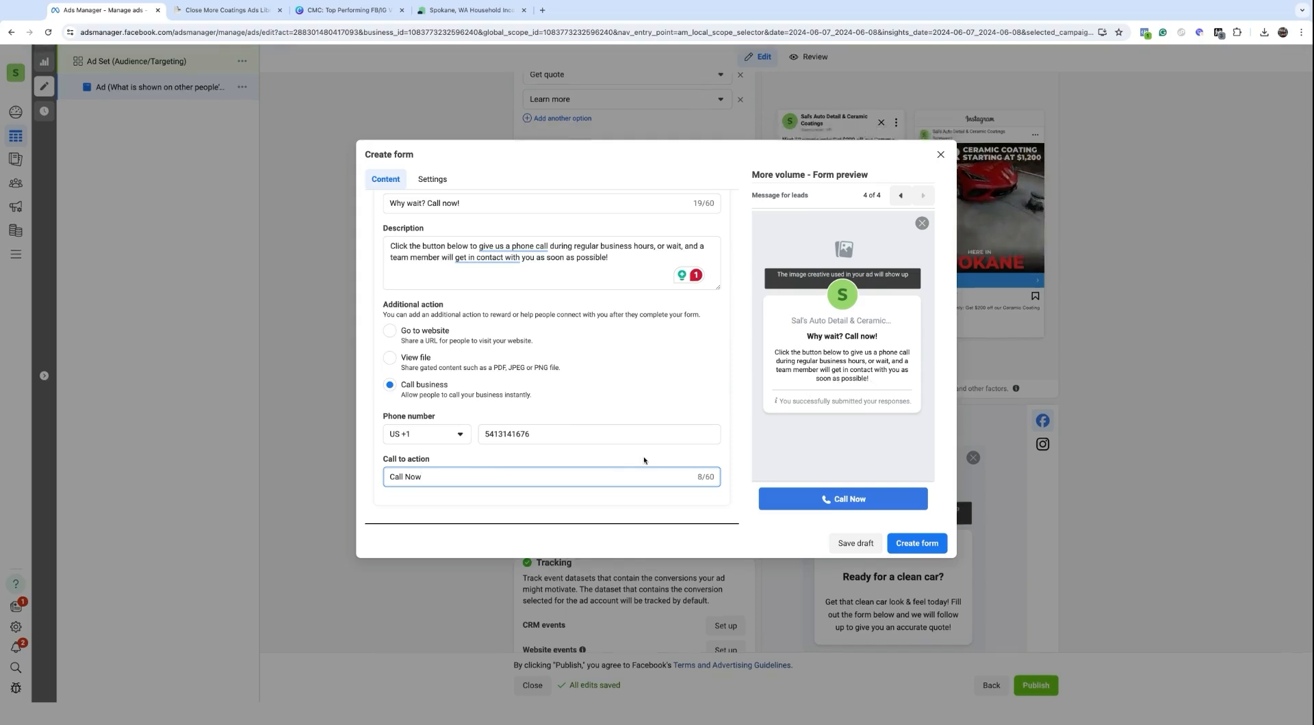
Step: Describe the prefill questions as 'We will contact you regarding your ceramic coating quote request' and retry creating the form
left_click(917, 543)
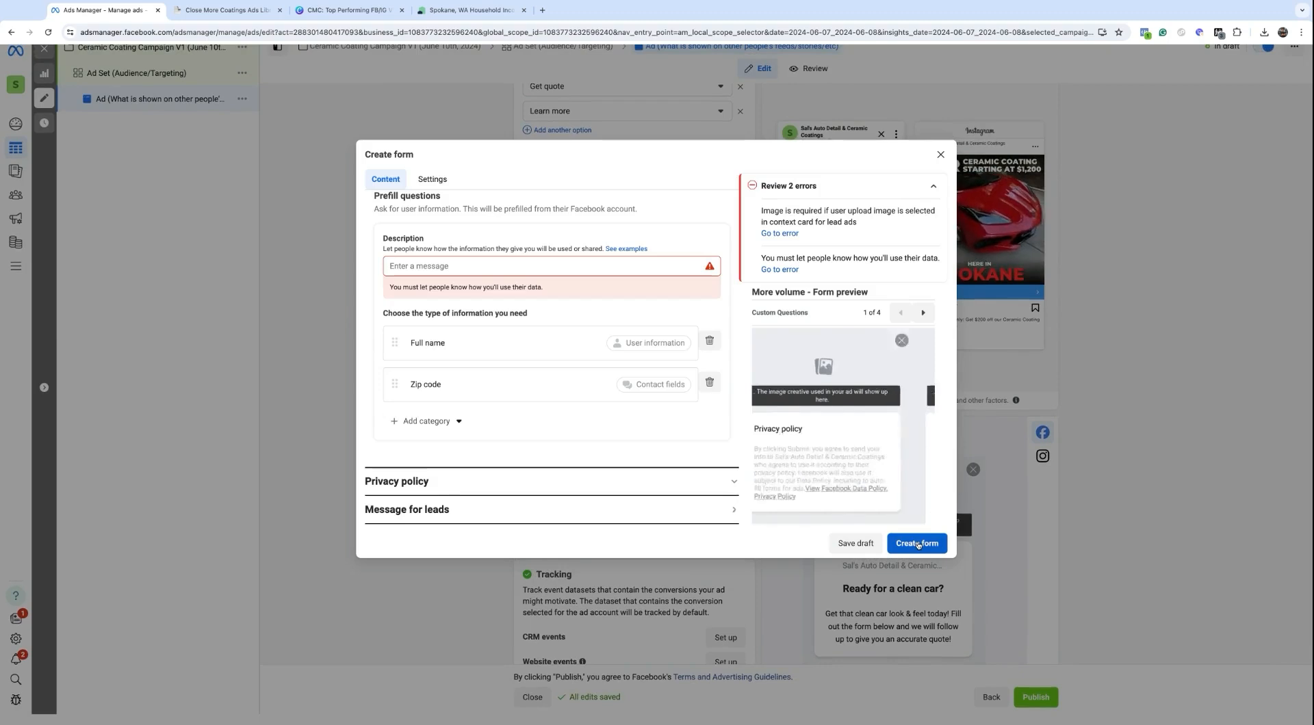
left_click(443, 266)
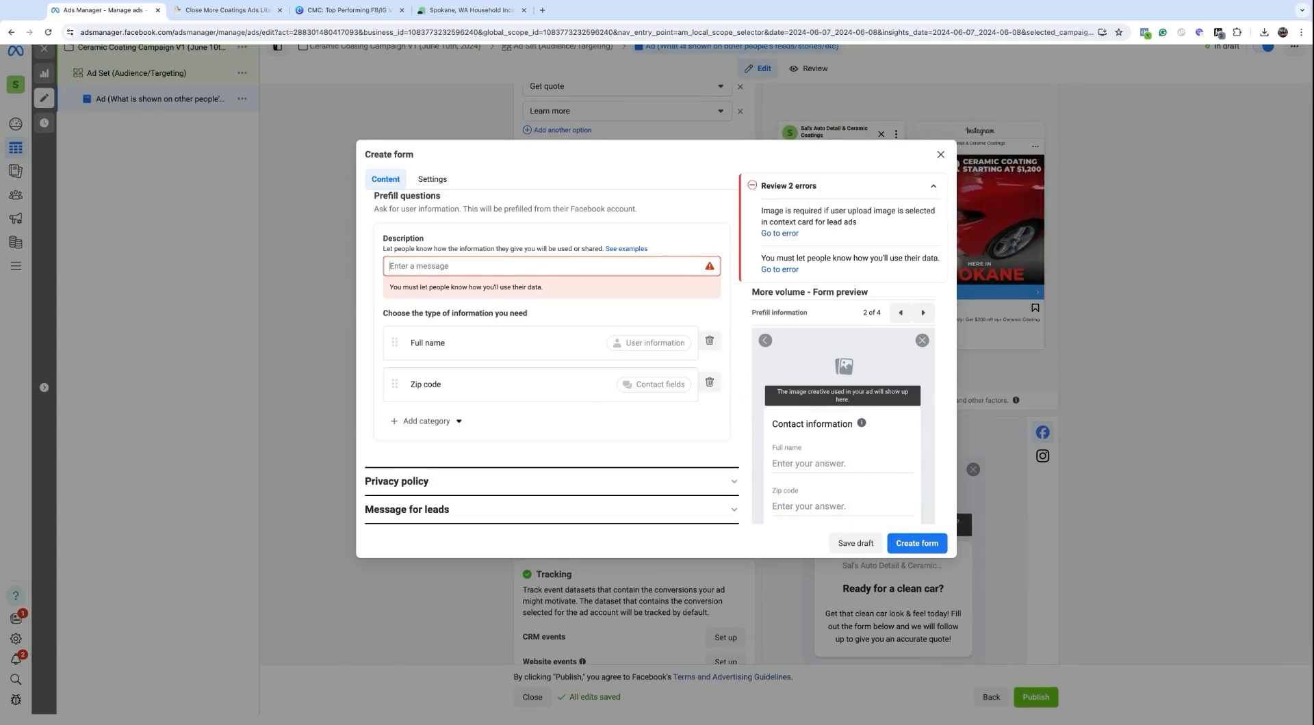
type("We")
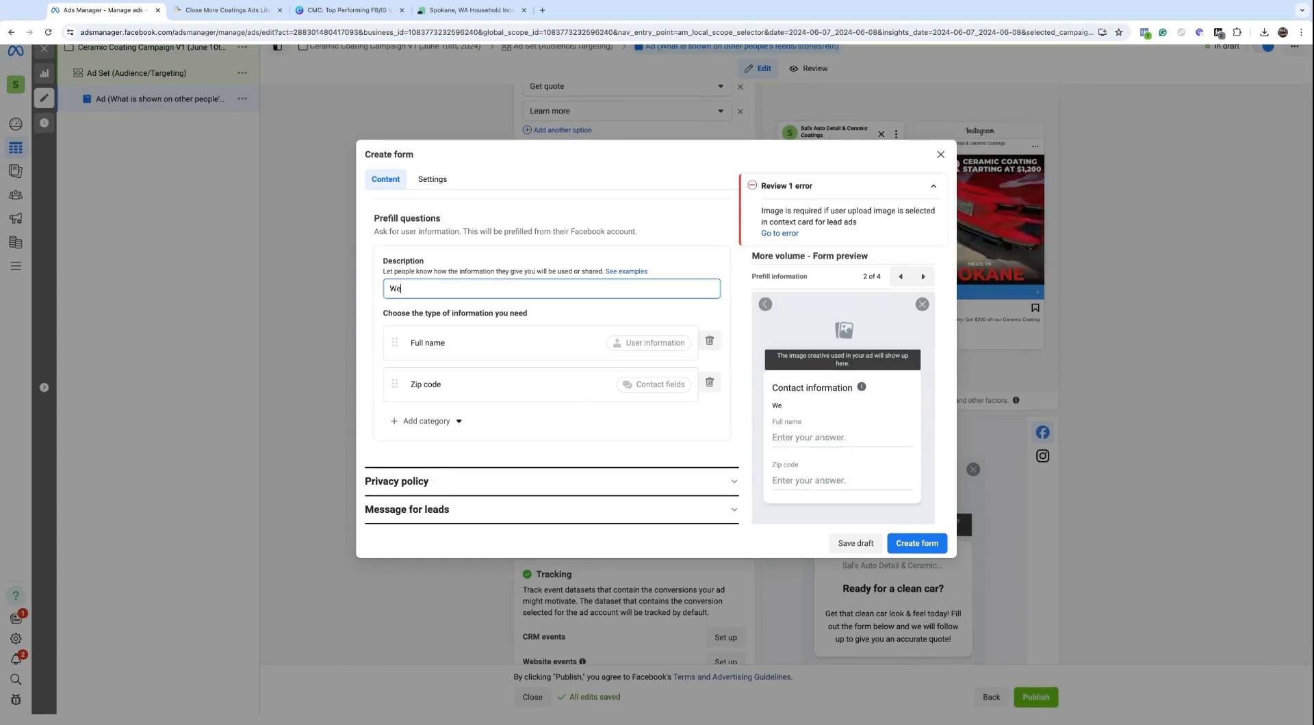
type(" will contact you ")
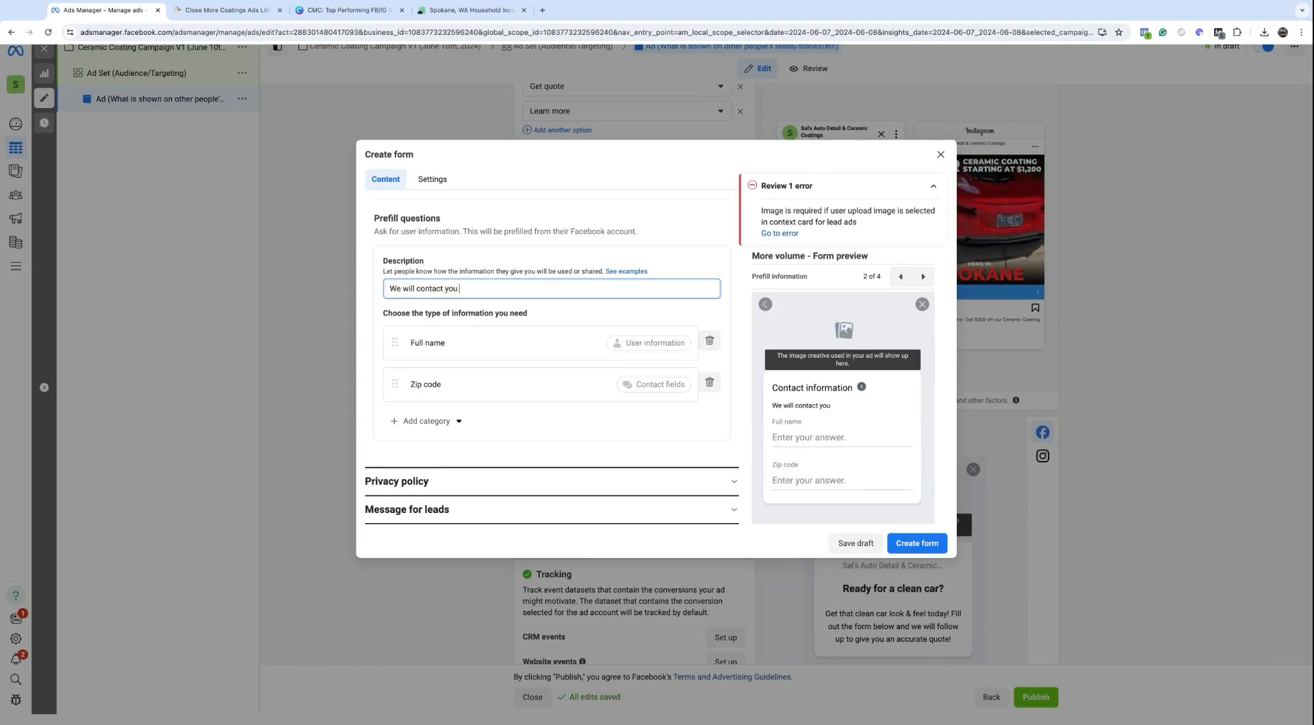
type("regarding your ce")
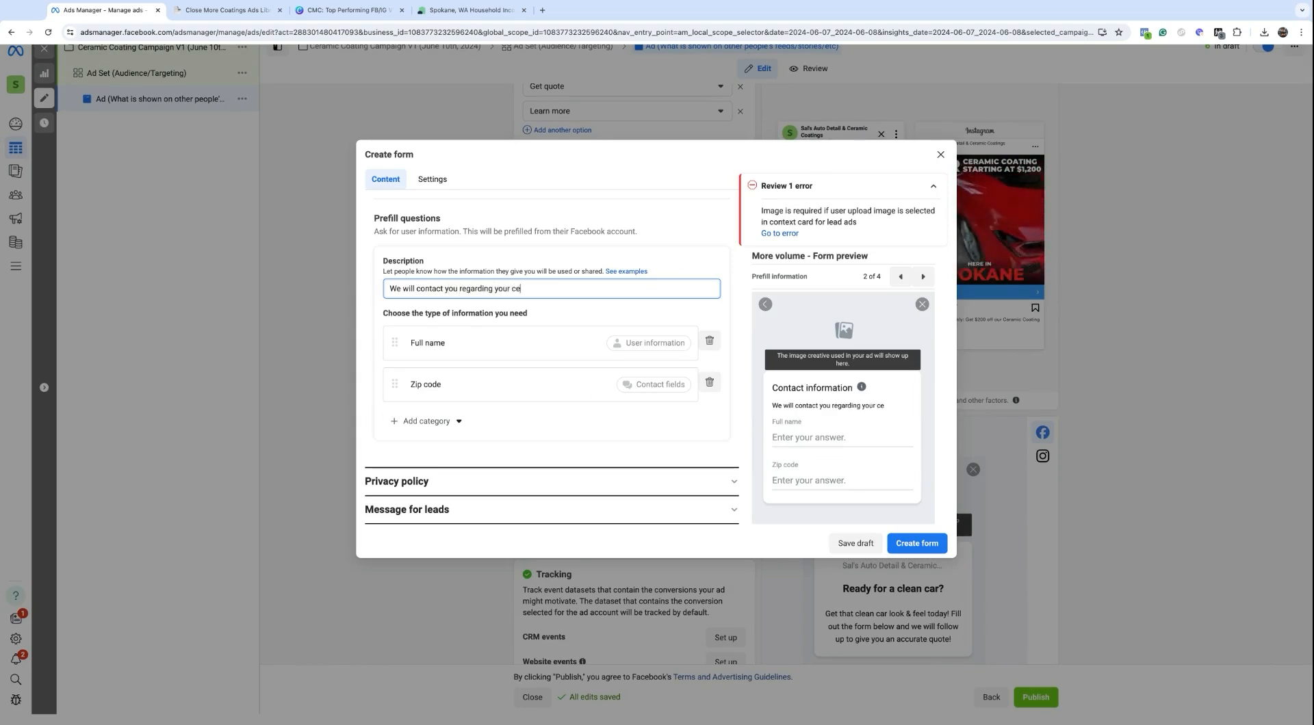
type("rmaic coating quote request")
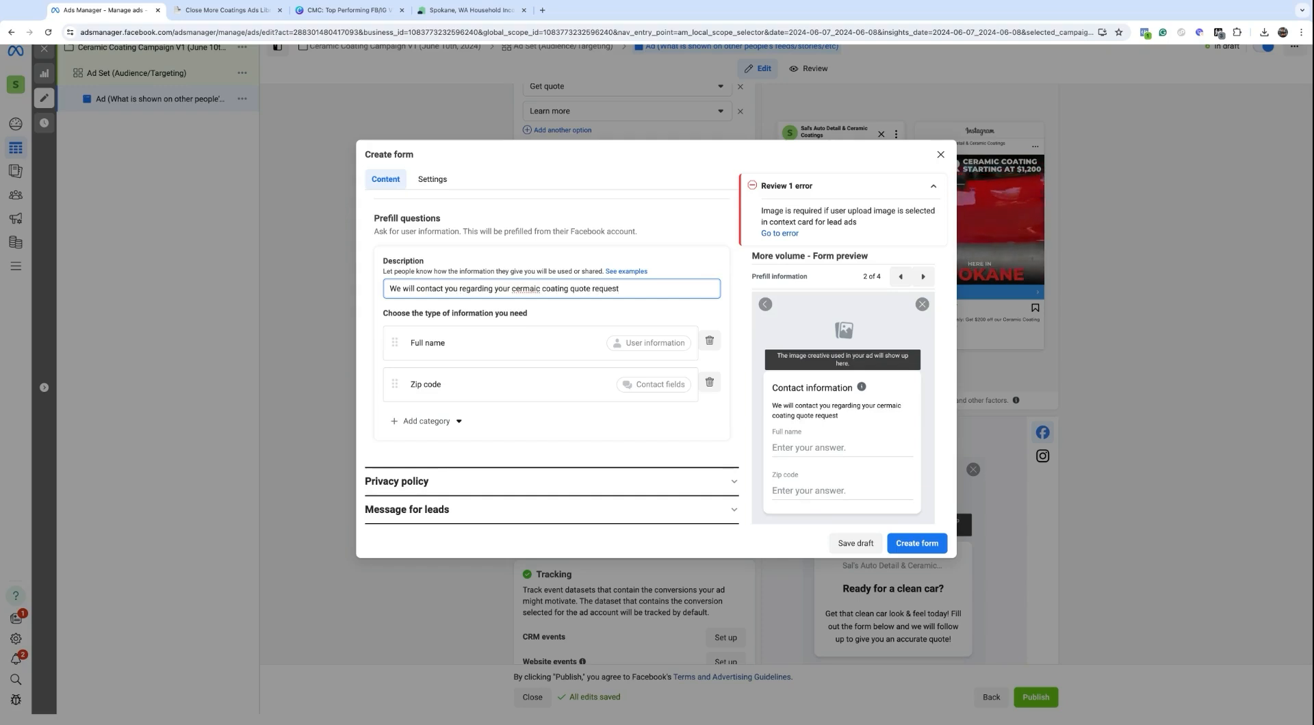
double_click(519, 290)
type("ceramic")
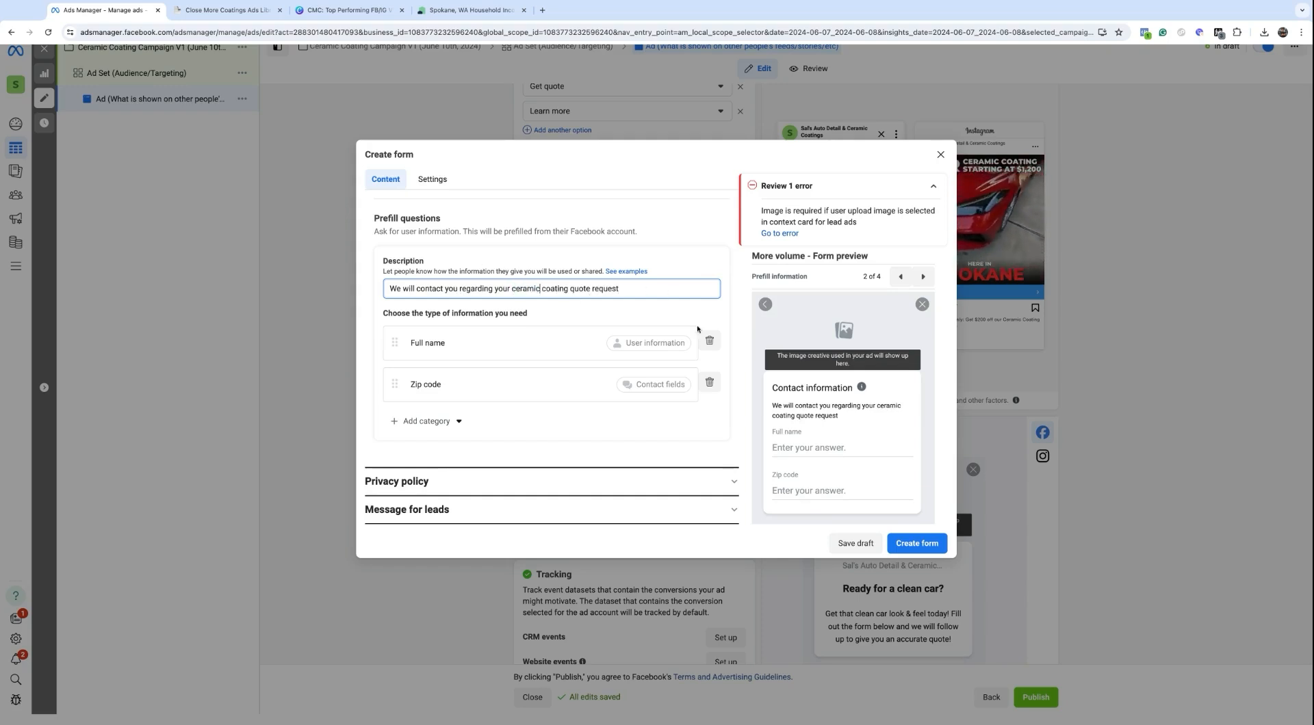
left_click(910, 543)
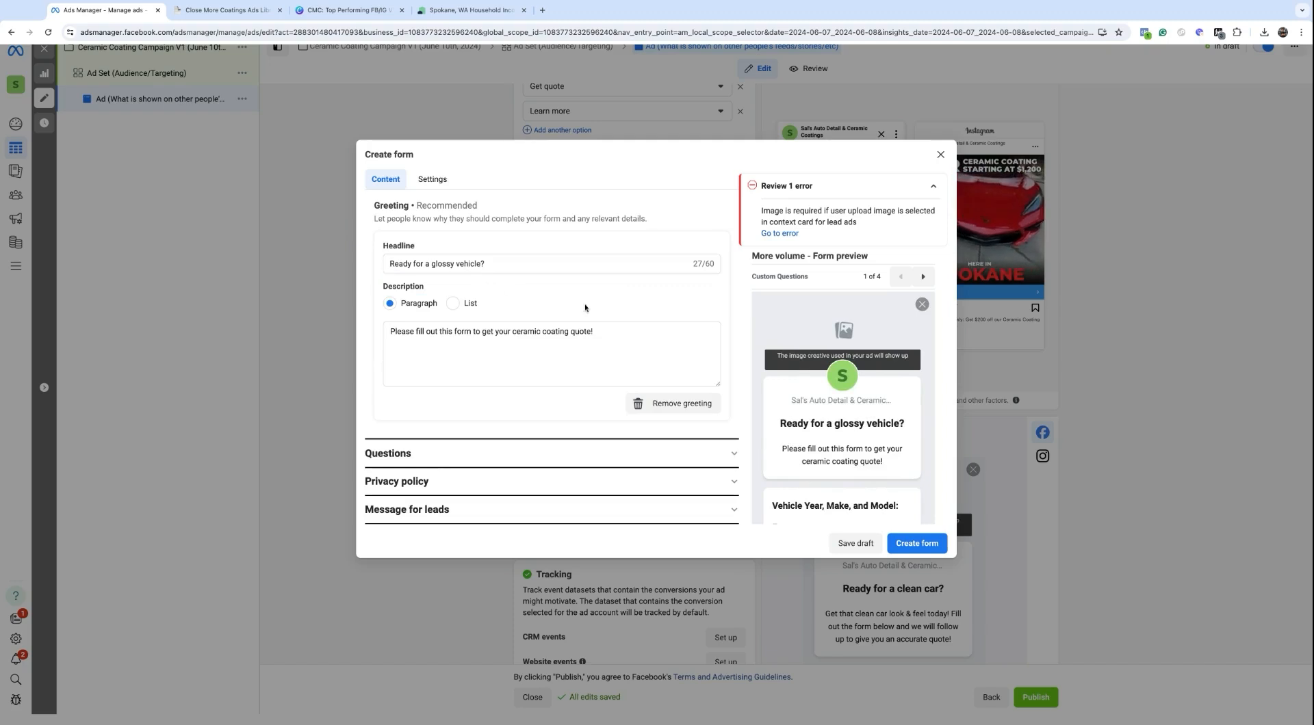
Step: Save the Ceramic Coating Form V2 as a draft and confirm closing the form editor
scroll(558, 303, "up", 2)
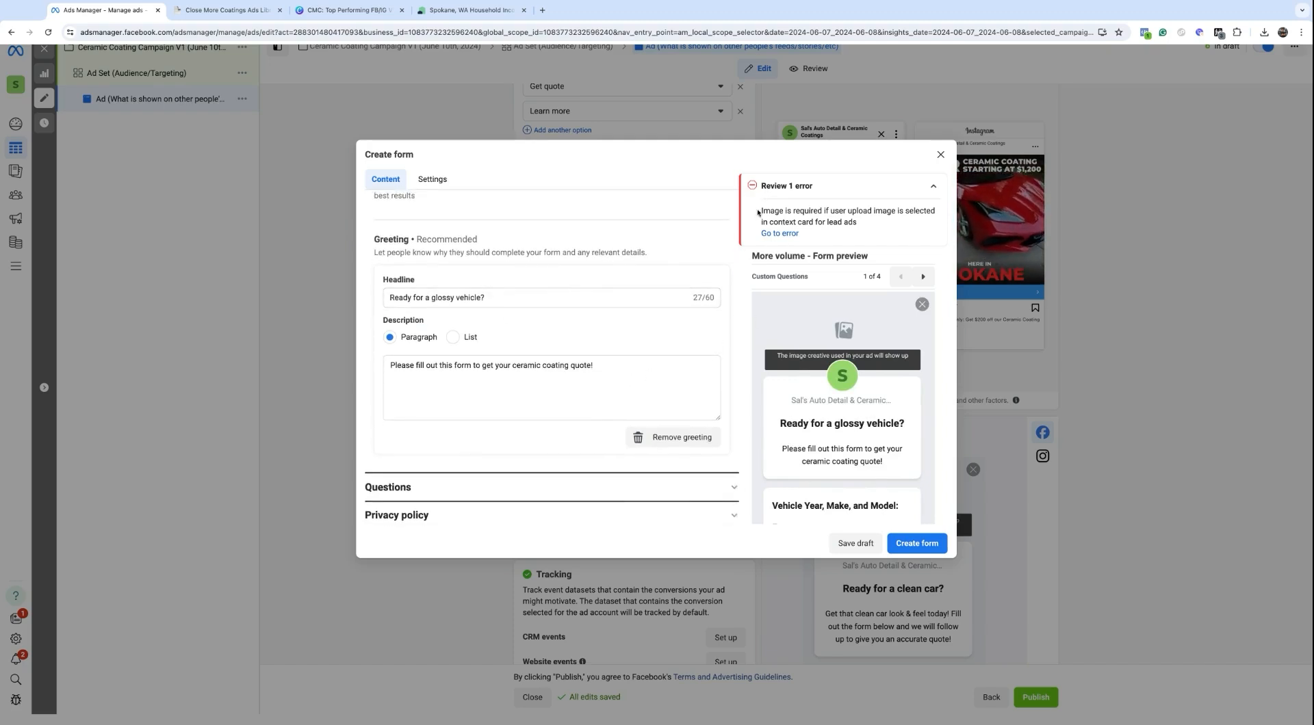
scroll(418, 310, "up", 5)
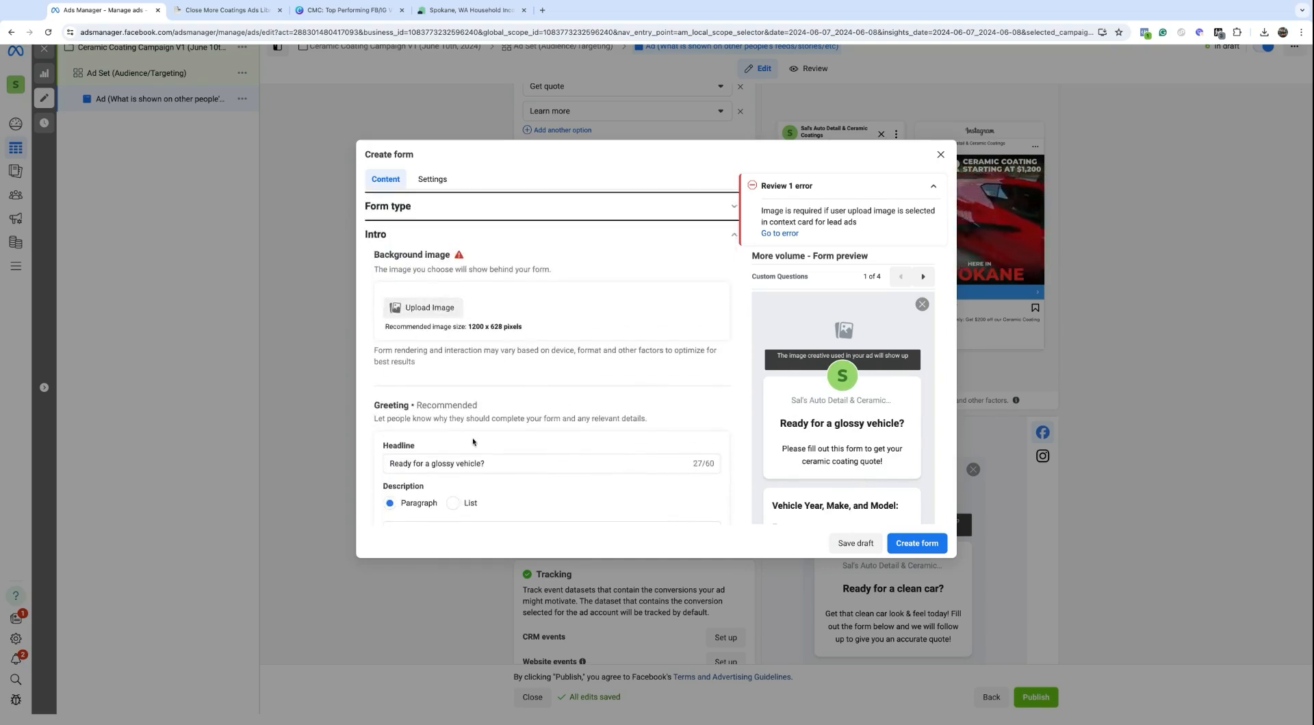
left_click(848, 544)
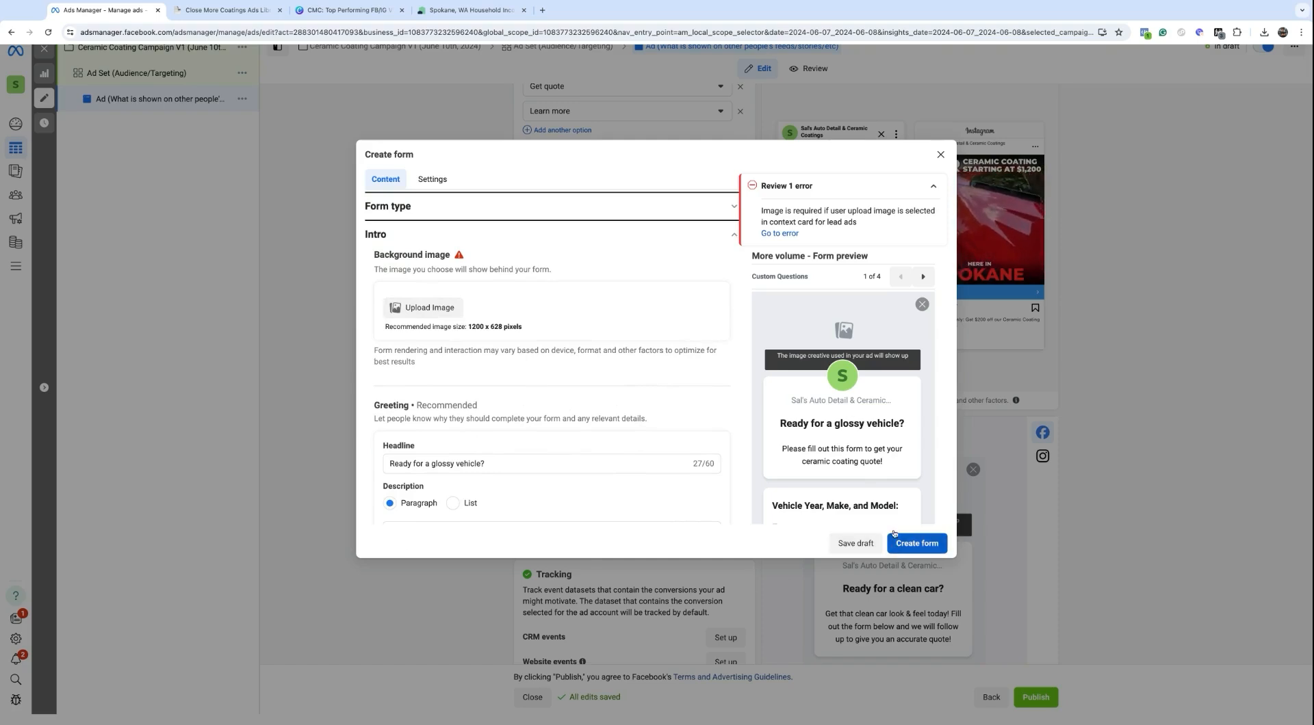
left_click(940, 155)
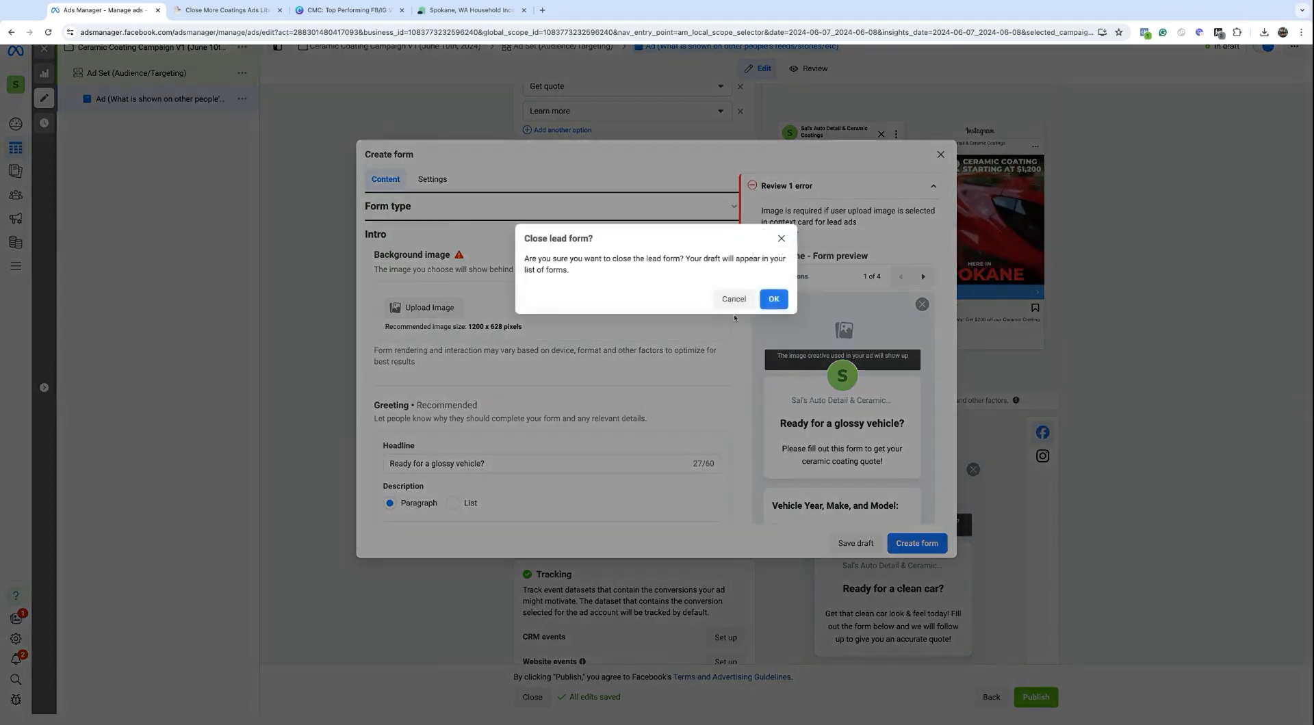
left_click(772, 299)
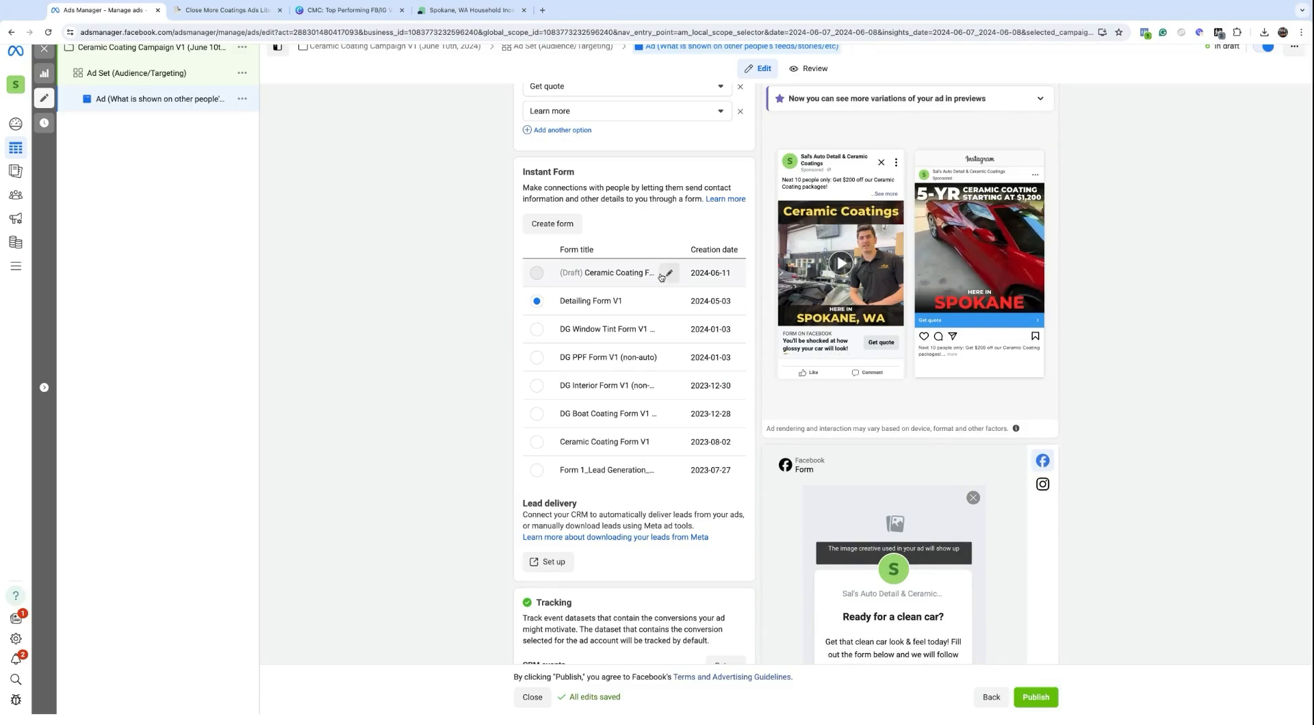
Step: Reopen the draft, remove the '+' from the business phone number, and create the form
left_click(661, 273)
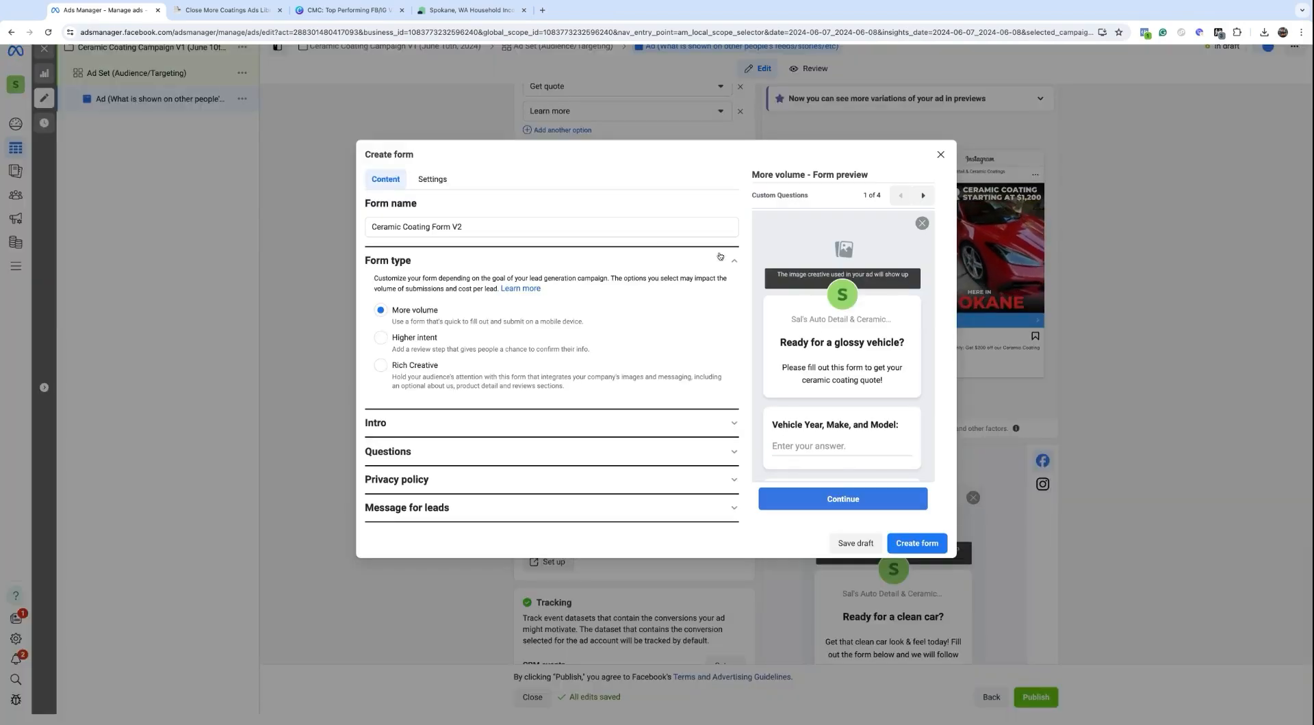
left_click(911, 548)
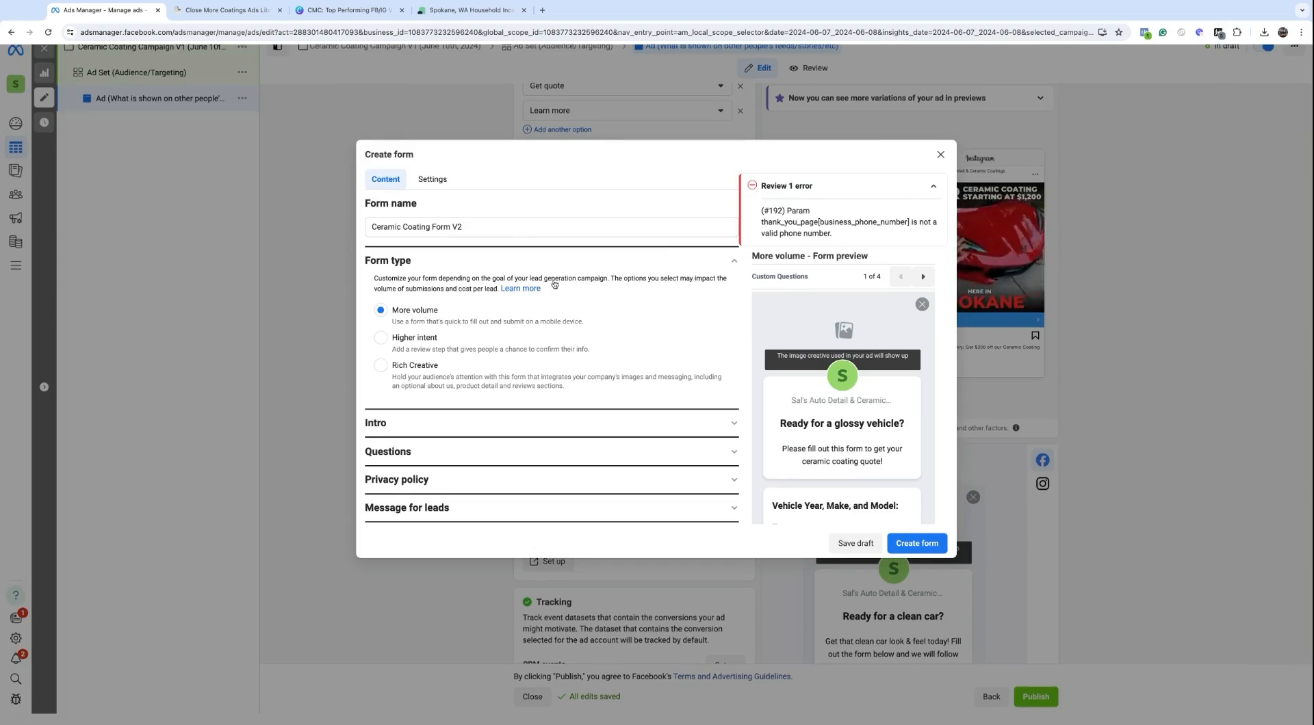
left_click(392, 508)
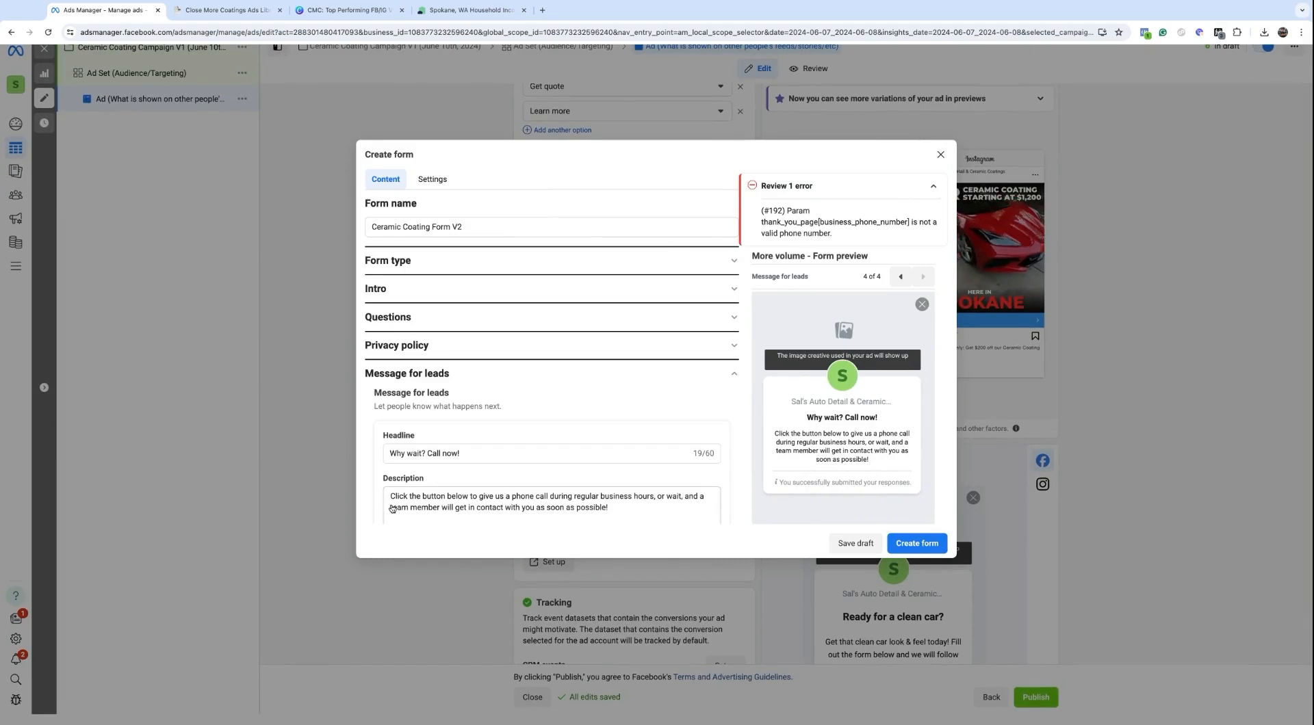
scroll(392, 508, "down", 5)
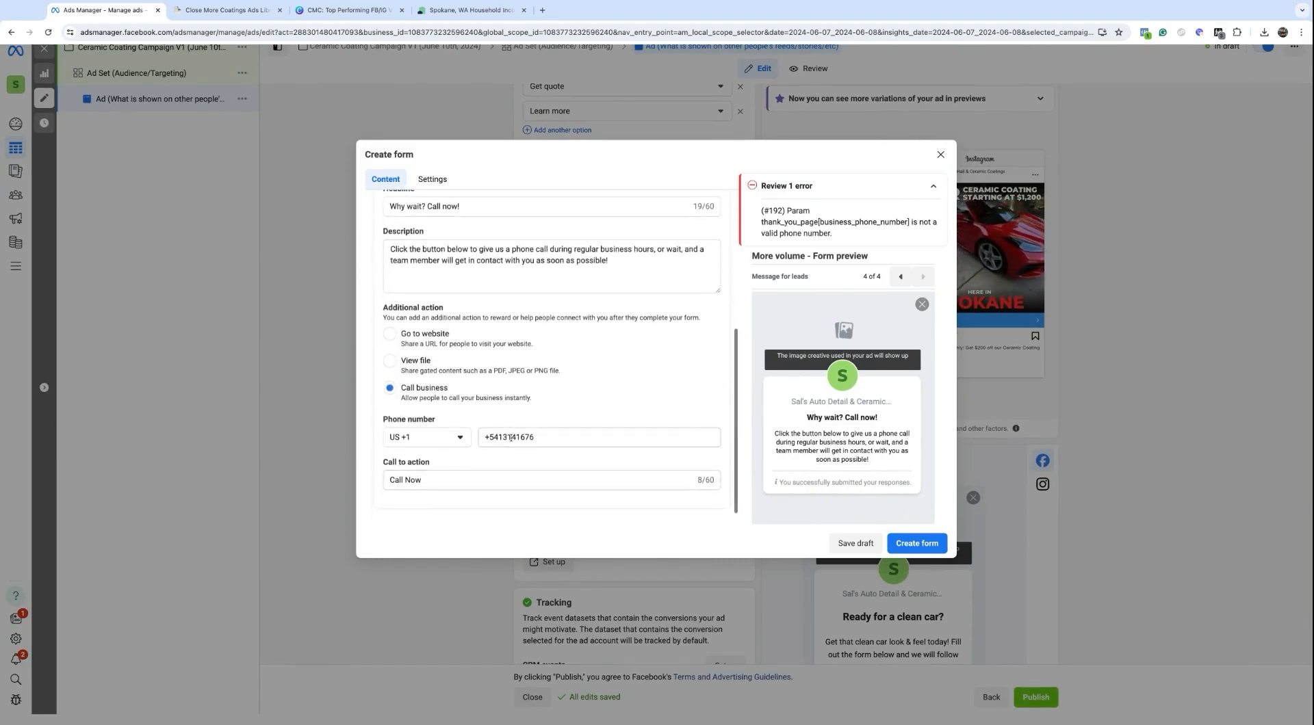
left_click(493, 438)
key("BackSpace")
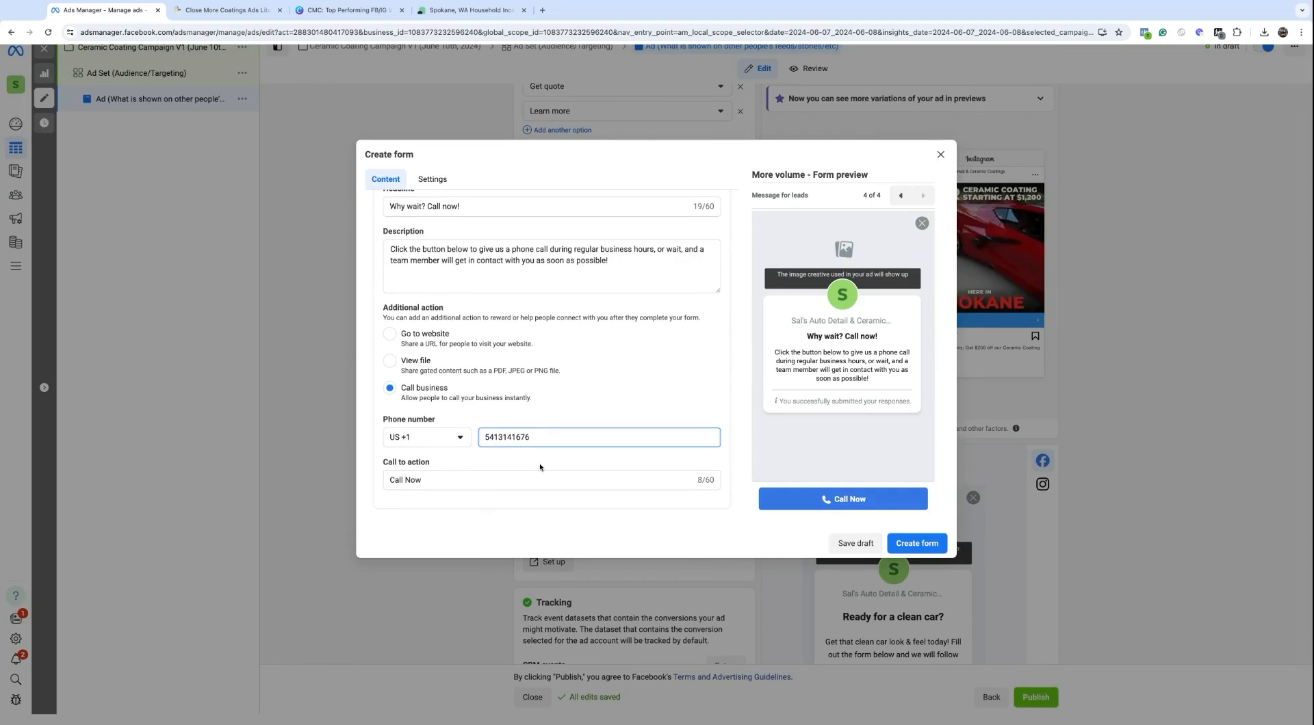
left_click(896, 542)
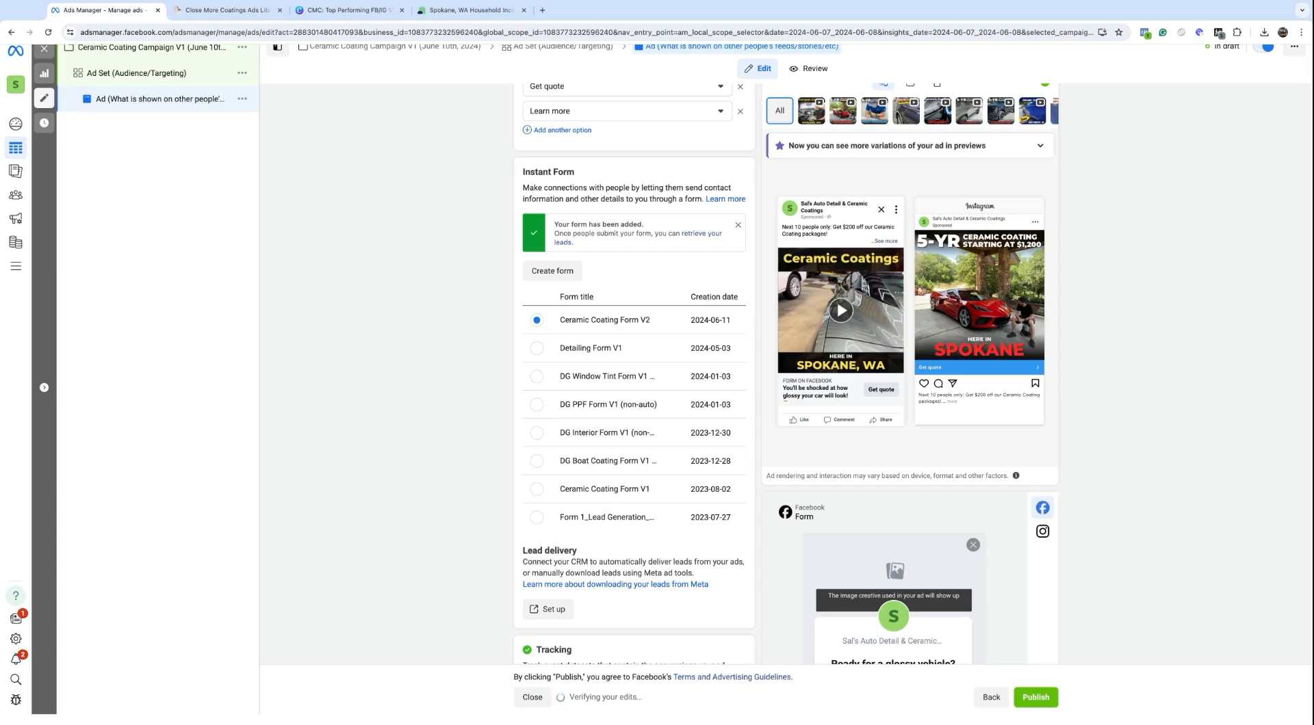
scroll(617, 320, "up", 10)
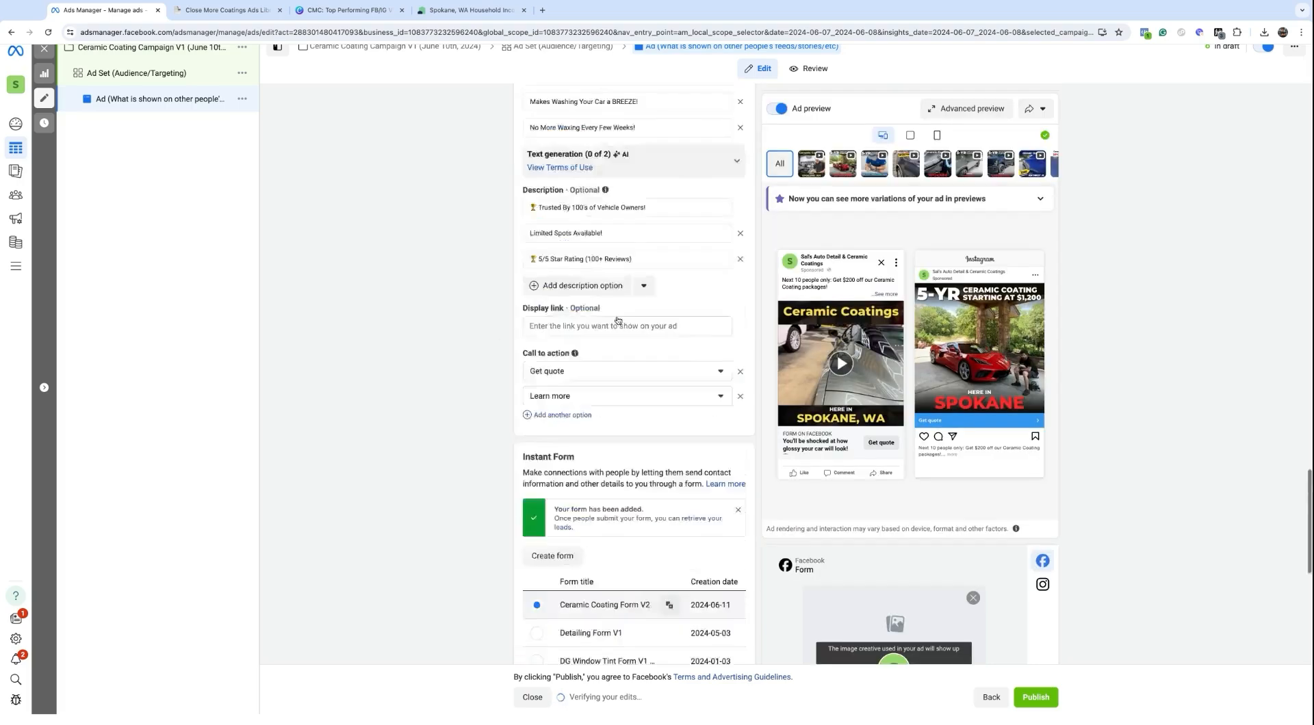
scroll(617, 320, "up", 10)
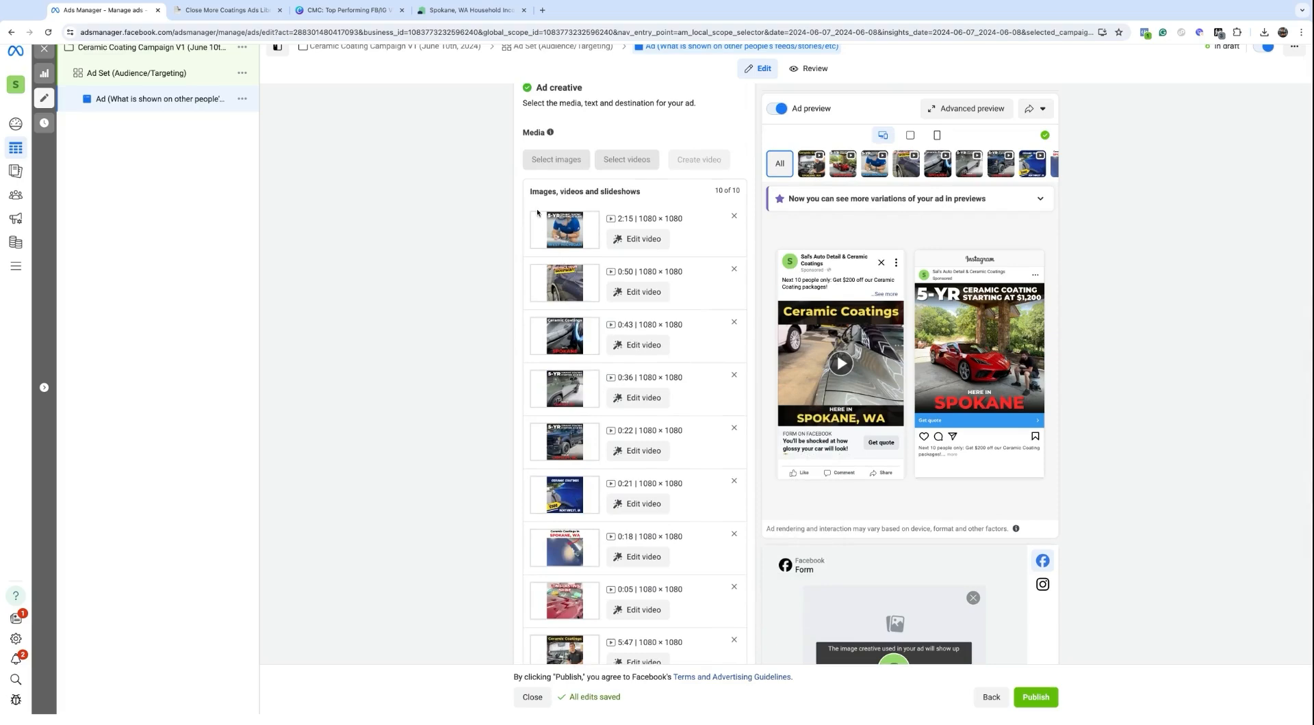
scroll(537, 213, "down", 6)
scroll(648, 509, "down", 10)
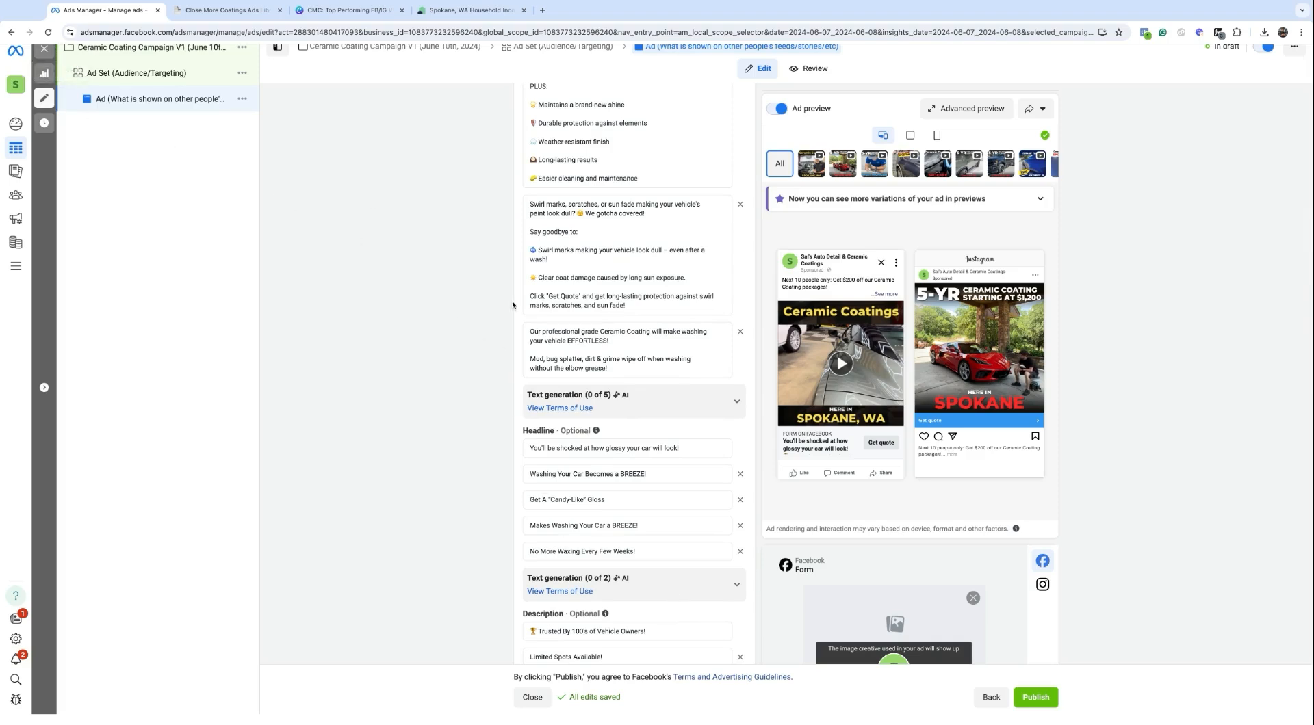
scroll(524, 313, "up", 1)
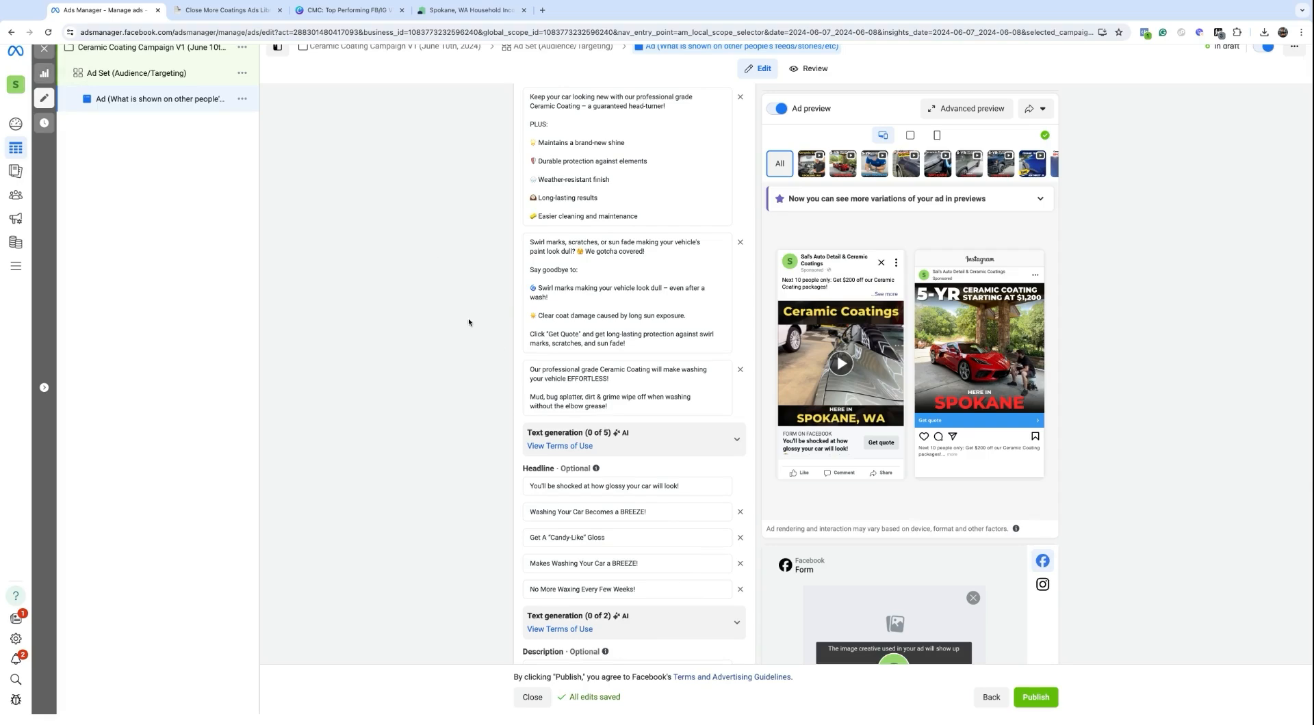
scroll(470, 323, "up", 10)
scroll(562, 319, "up", 2)
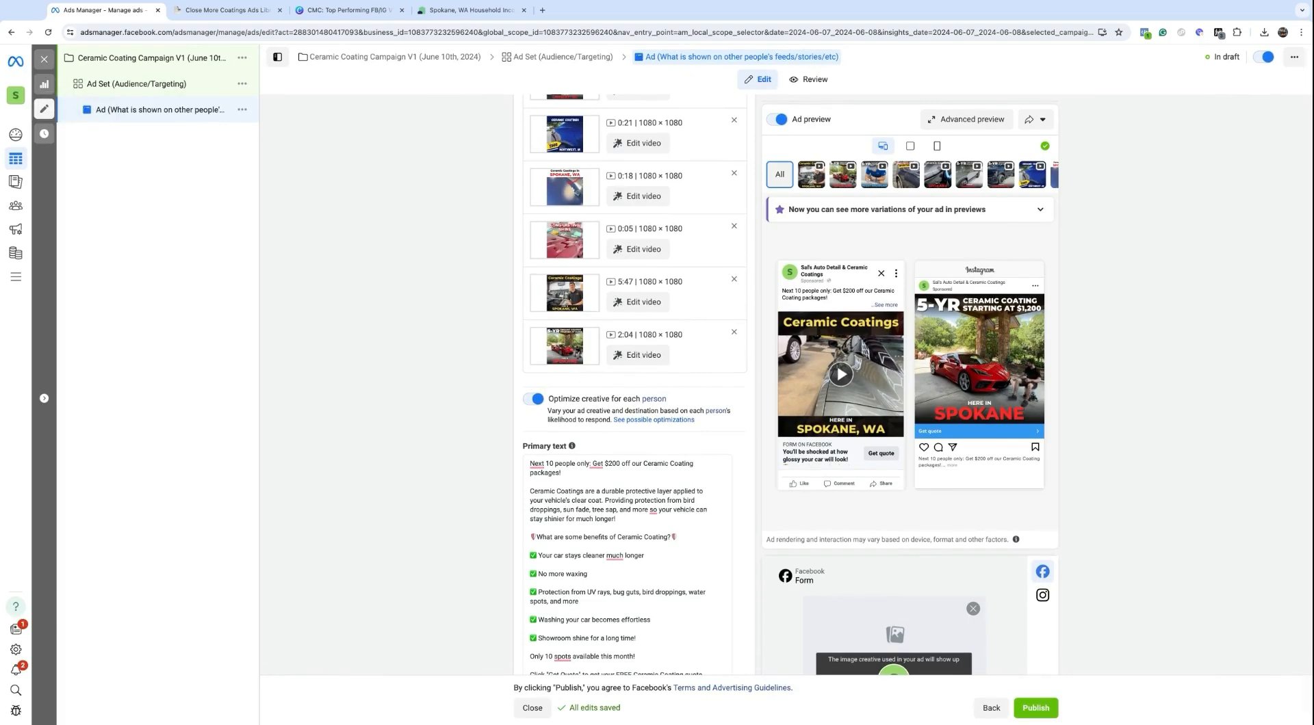
scroll(576, 465, "down", 1)
scroll(576, 465, "down", 5)
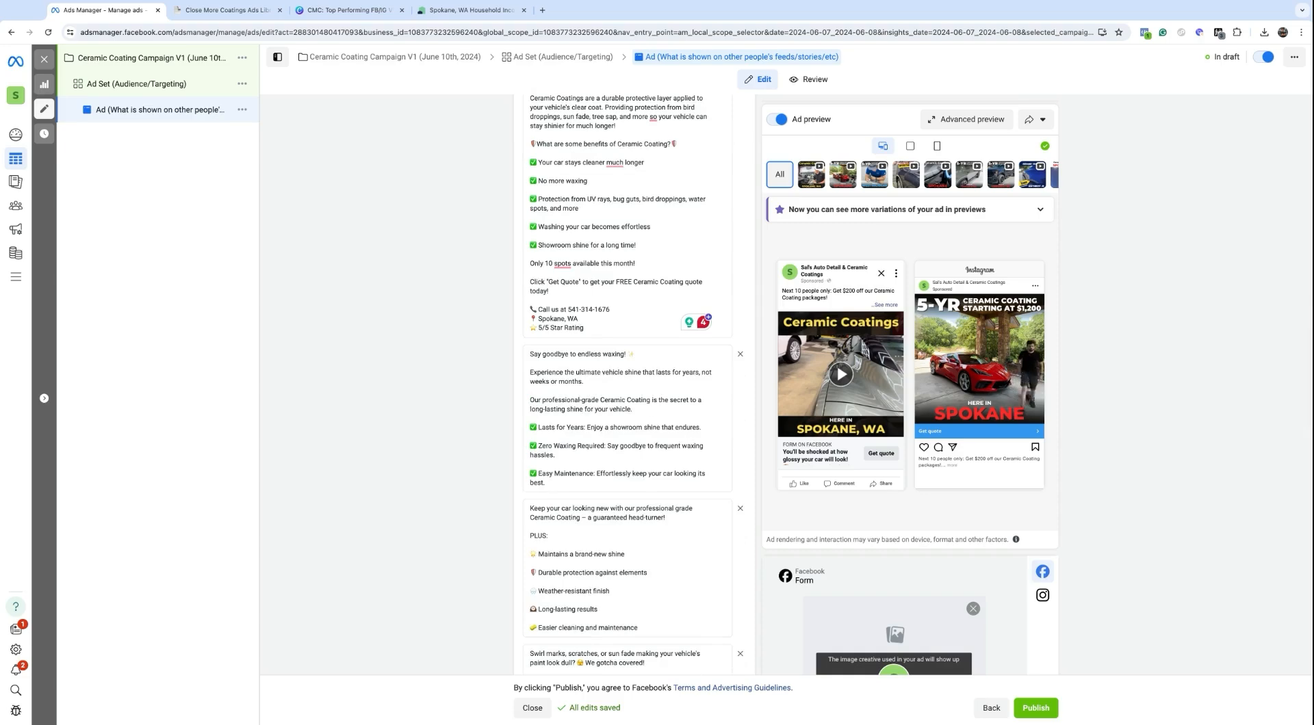
scroll(627, 383, "down", 9)
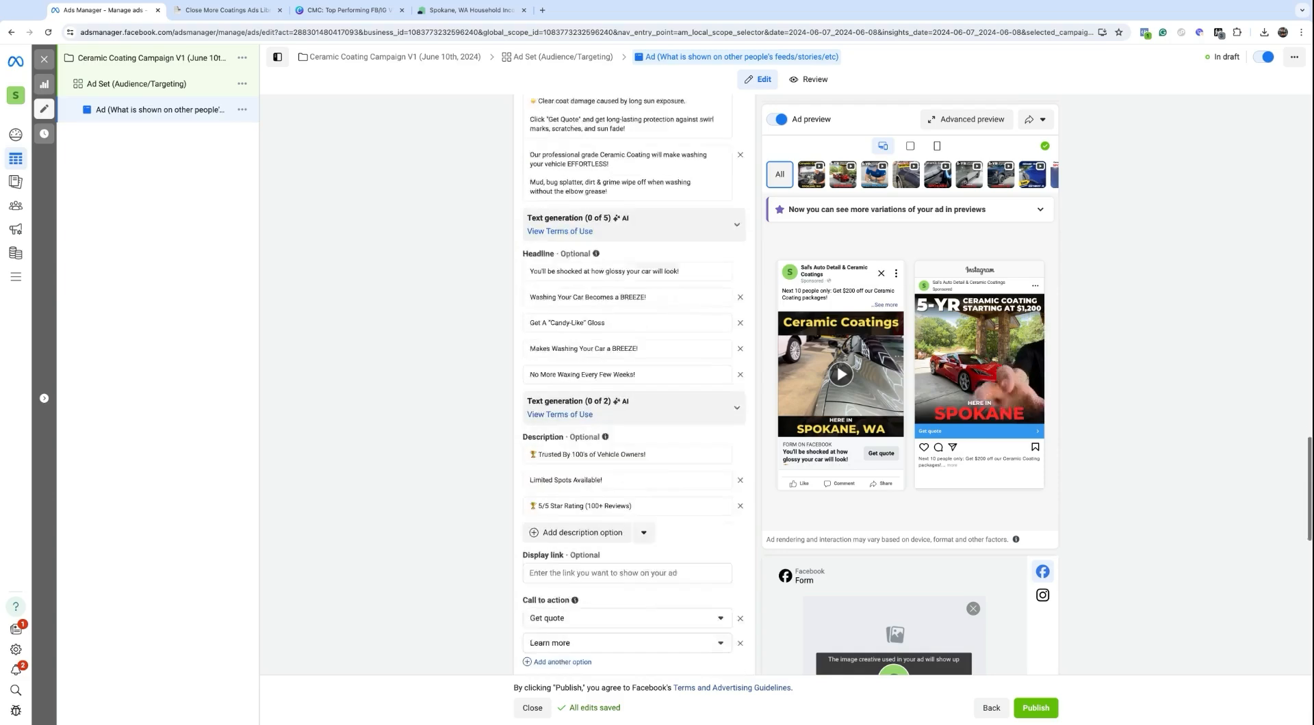
scroll(630, 383, "down", 10)
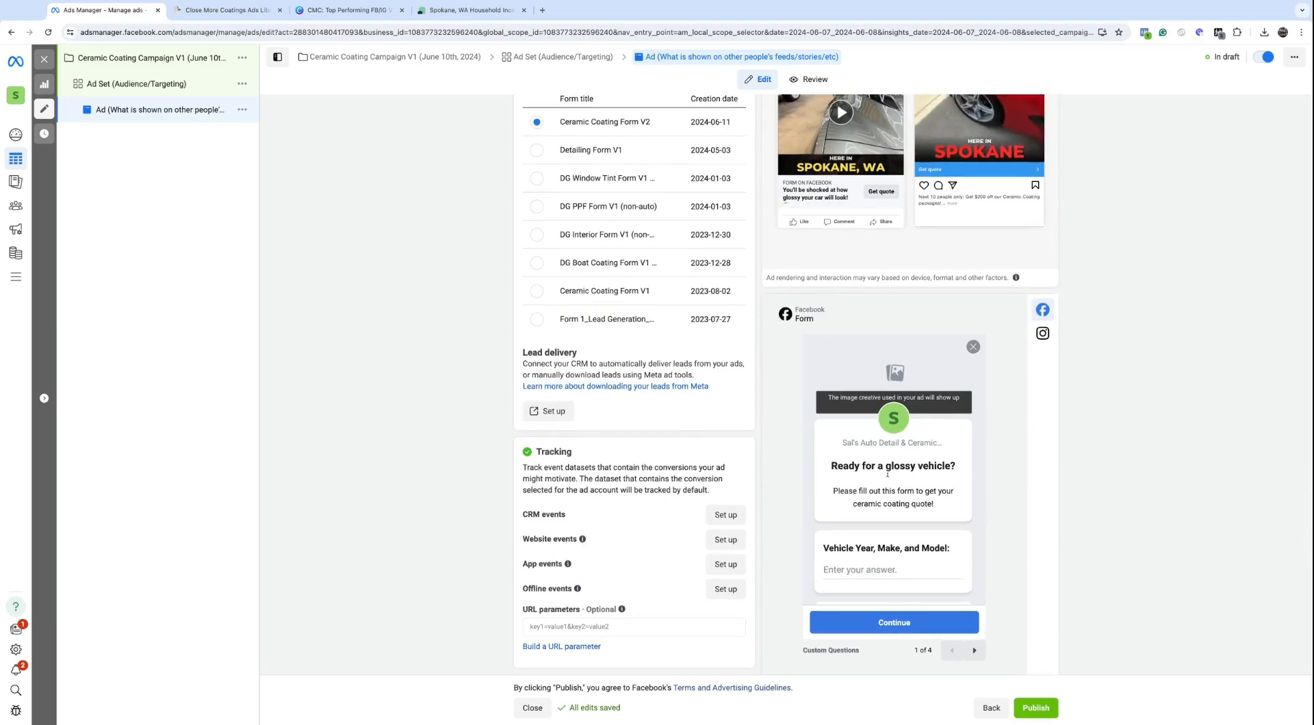
scroll(883, 486, "down", 2)
scroll(883, 487, "down", 1)
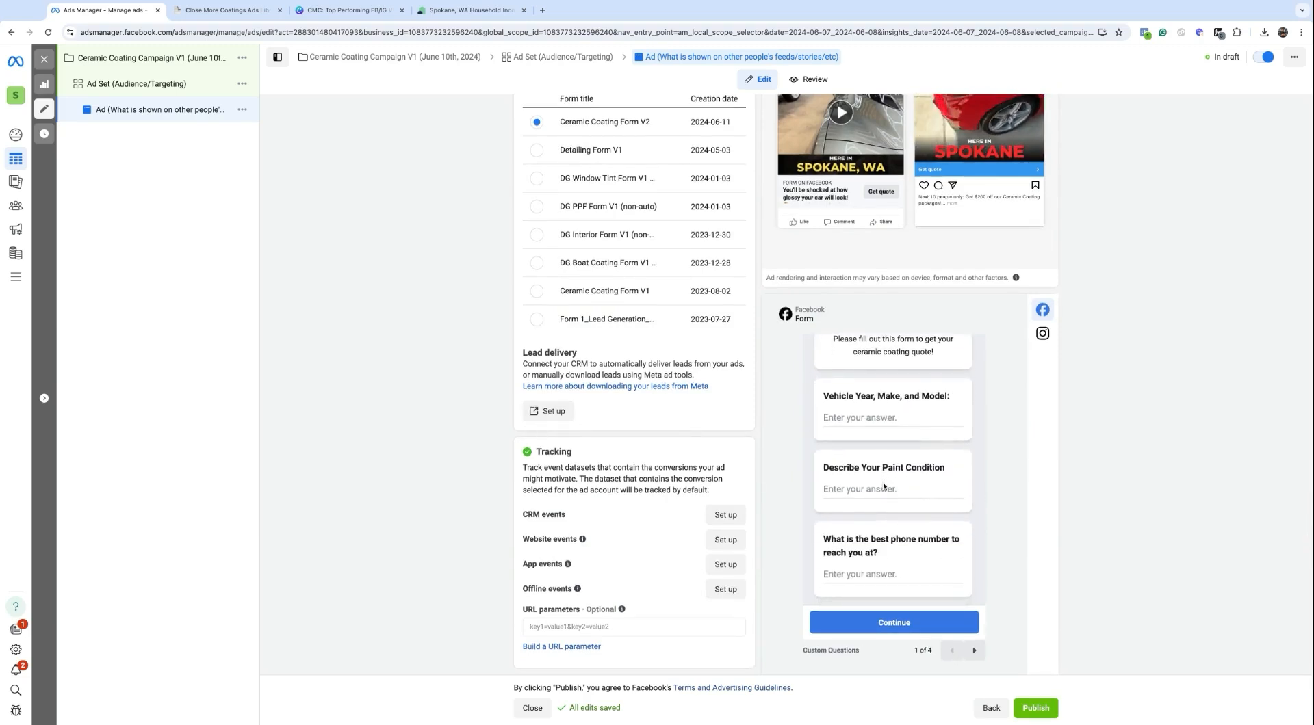